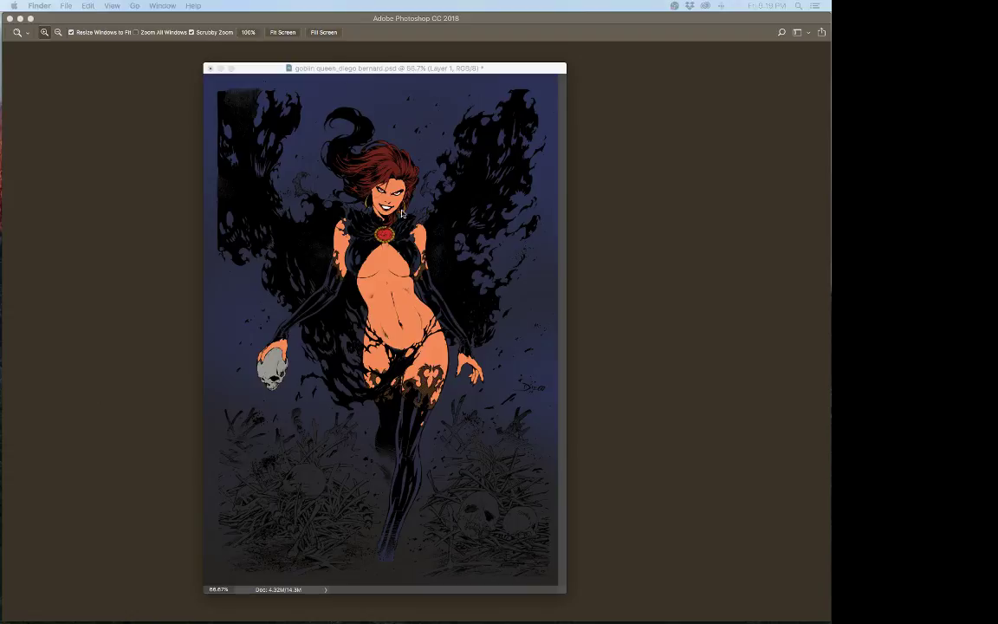
# Step: Hide and reshow the Background copy layer to compare the artwork with and without its blue backdrop
pyautogui.click(338, 70)
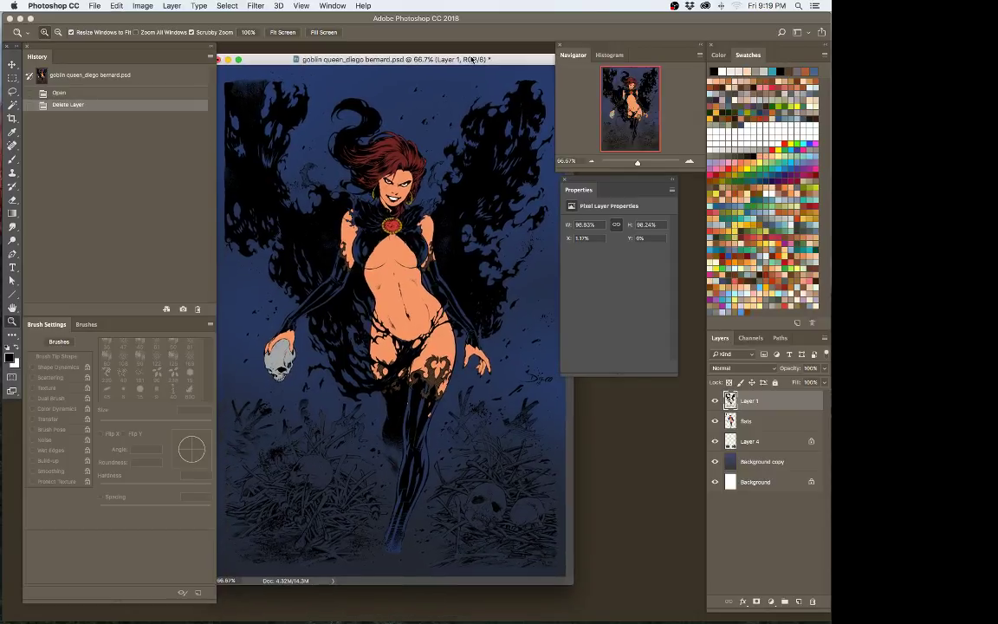
pyautogui.click(714, 461)
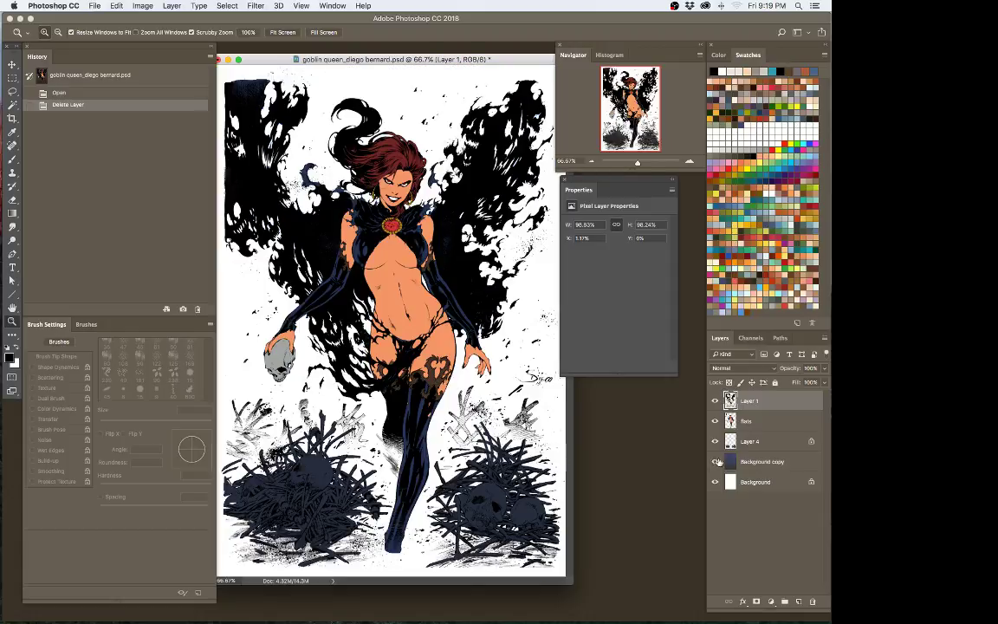
pyautogui.click(714, 462)
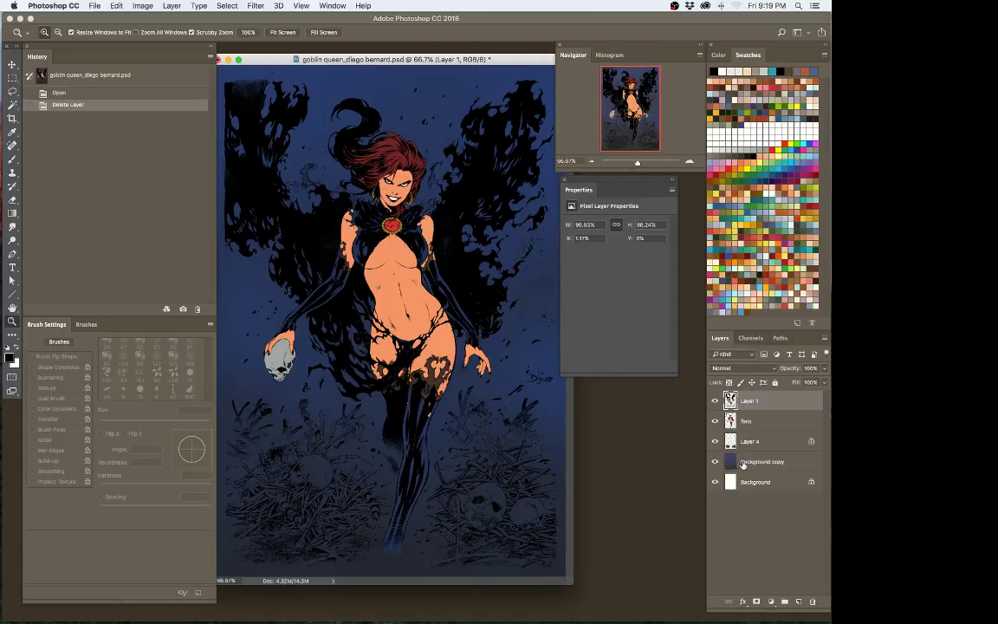
# Step: Choose a red foreground colour and add a new layer directly above Background copy
pyautogui.click(755, 463)
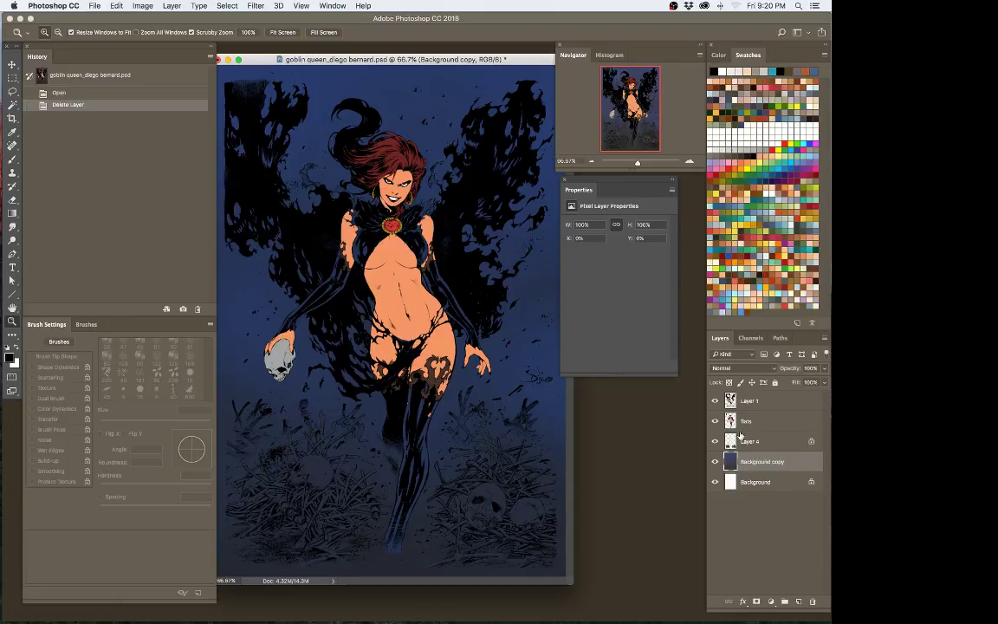
pyautogui.click(778, 223)
pyautogui.press('super+shift+n')
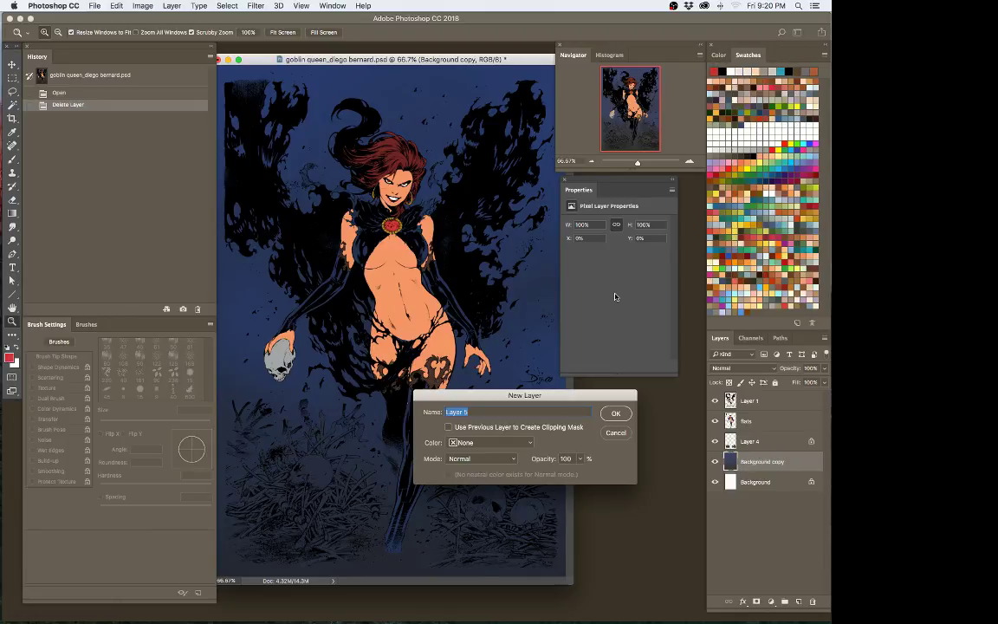
pyautogui.press('Return')
# Step: Load the soft brush preset for the Brush tool and enlarge the brush to 300 px
pyautogui.press('b')
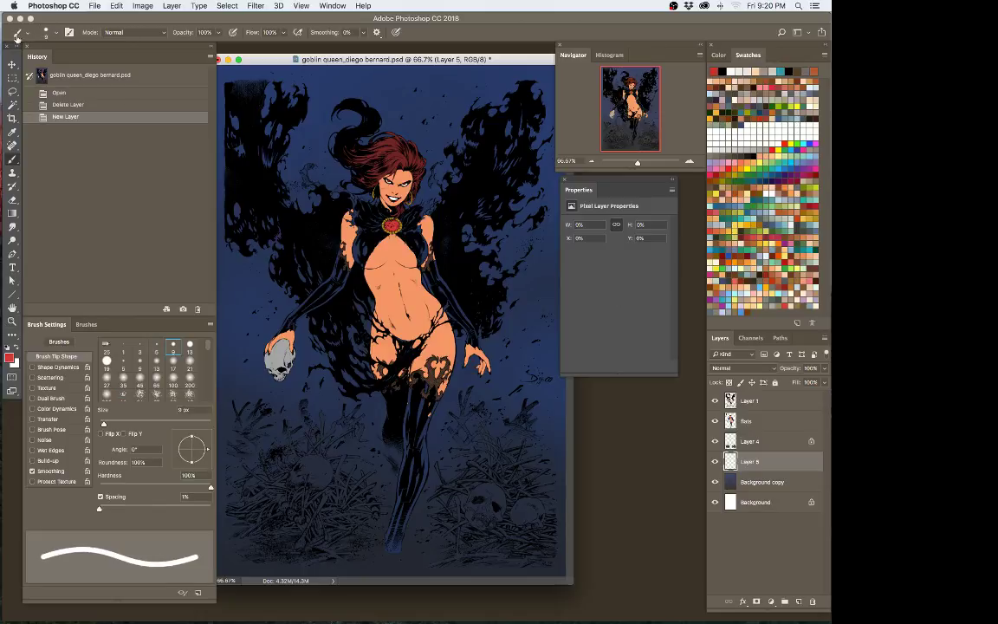
pyautogui.click(18, 33)
pyautogui.scroll(-15, 136, 415)
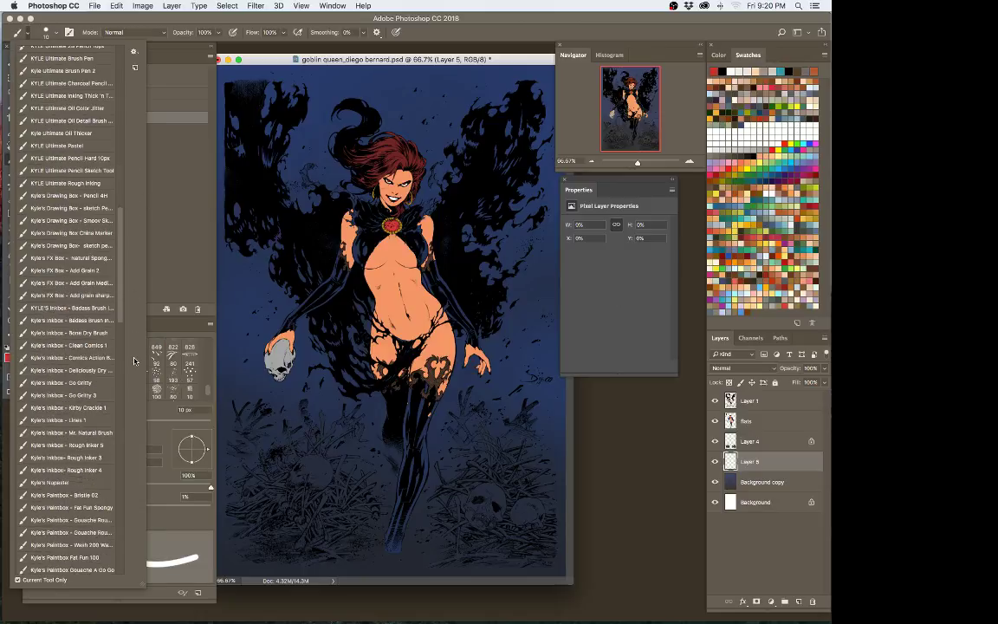
pyautogui.scroll(-10, 136, 415)
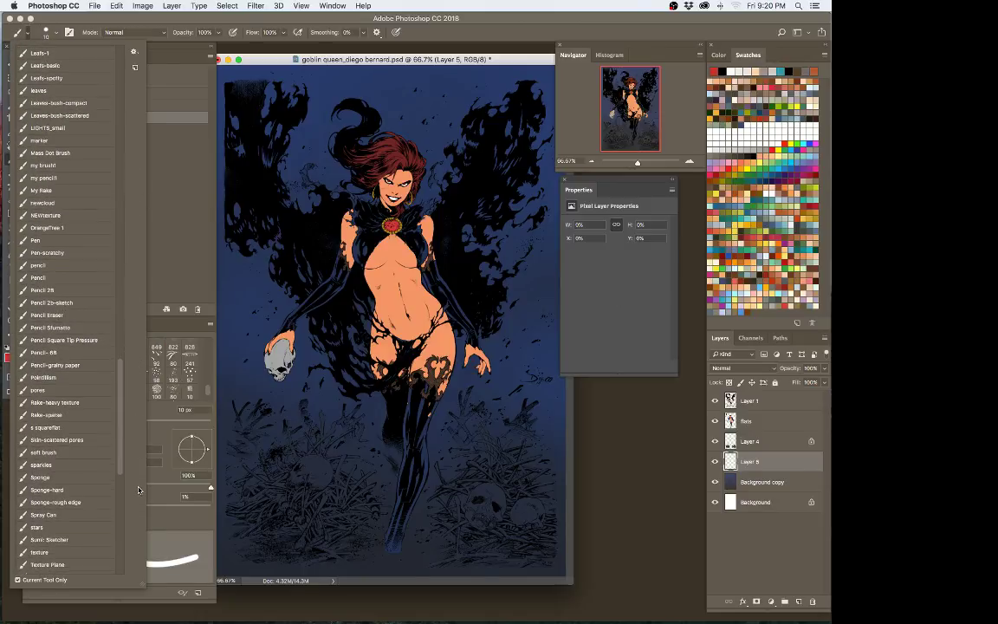
pyautogui.scroll(-3, 139, 490)
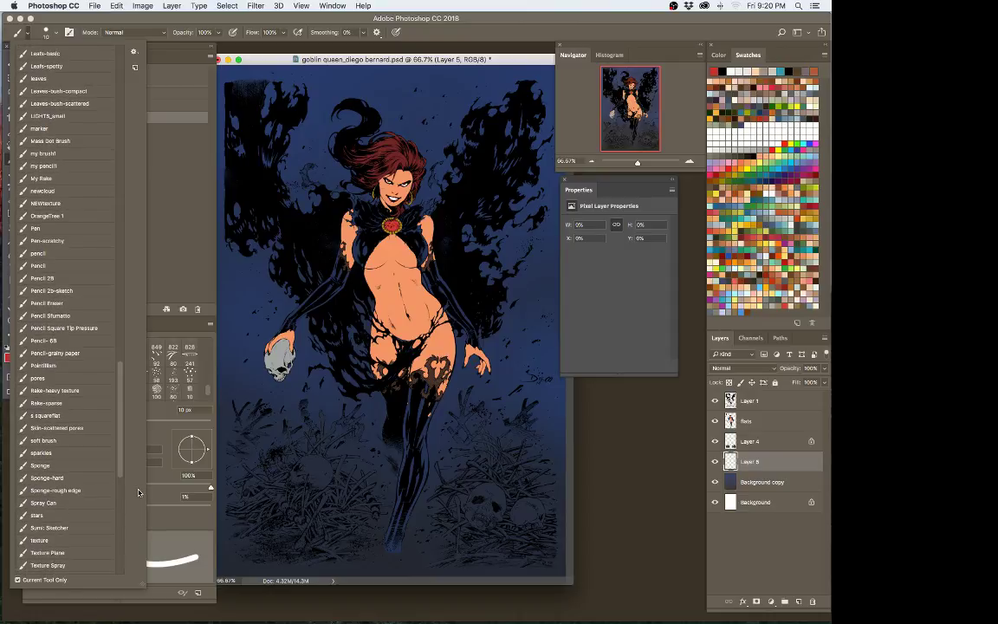
pyautogui.click(109, 428)
pyautogui.click(385, 61)
pyautogui.press(']')
pyautogui.press(']')
pyautogui.press(']')
pyautogui.press(']')
pyautogui.press(']')
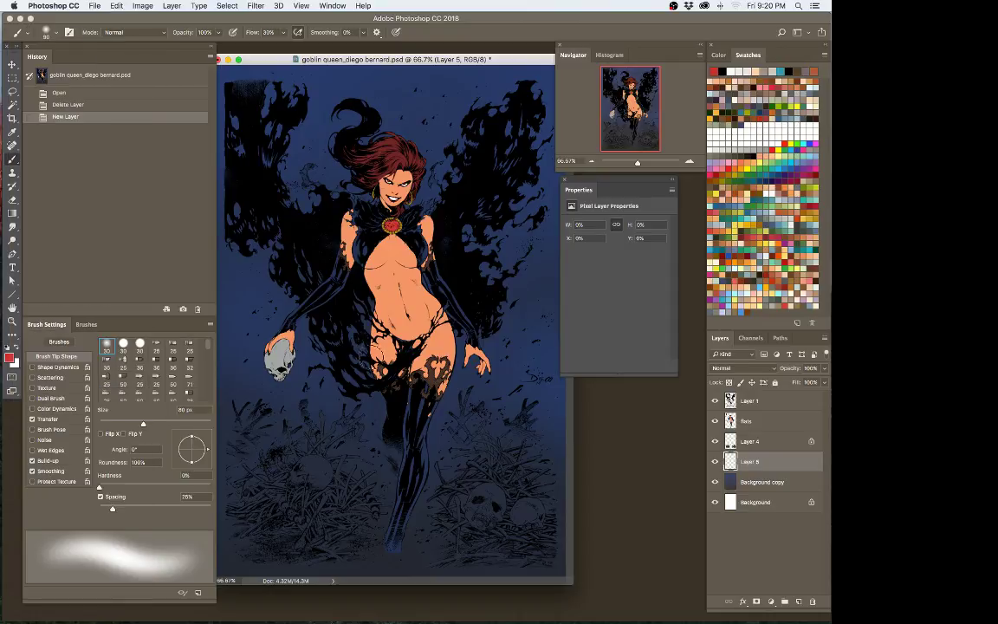
pyautogui.press(']')
pyautogui.press(']')
pyautogui.press(']')
pyautogui.press(']')
pyautogui.press(']')
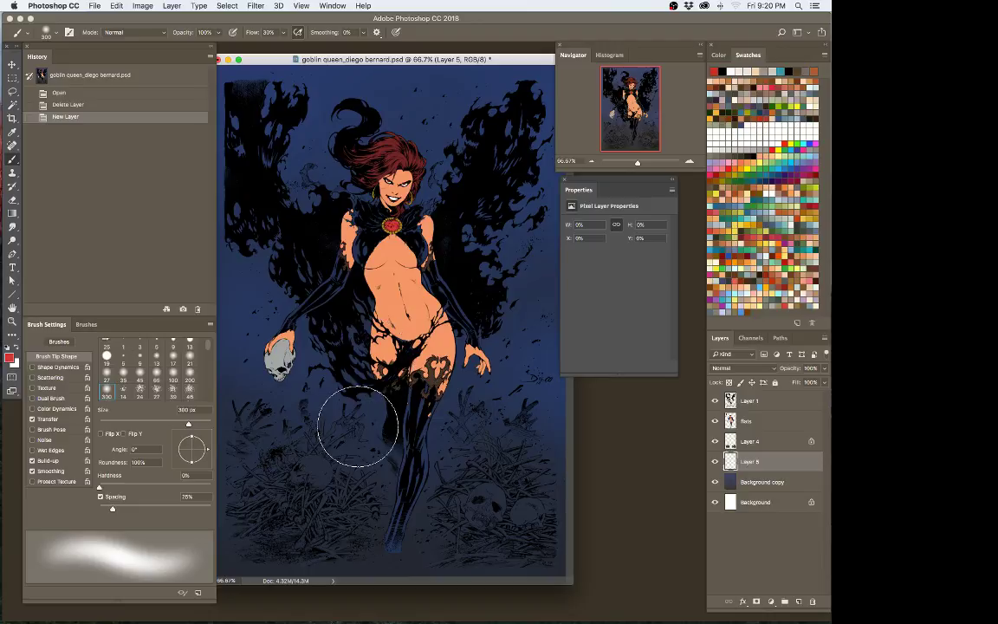
# Step: Paint a soft red glow on the new layer around the skull, hair, wings and legs, with the panels hidden while painting
pyautogui.press('Tab')
pyautogui.click(272, 329)
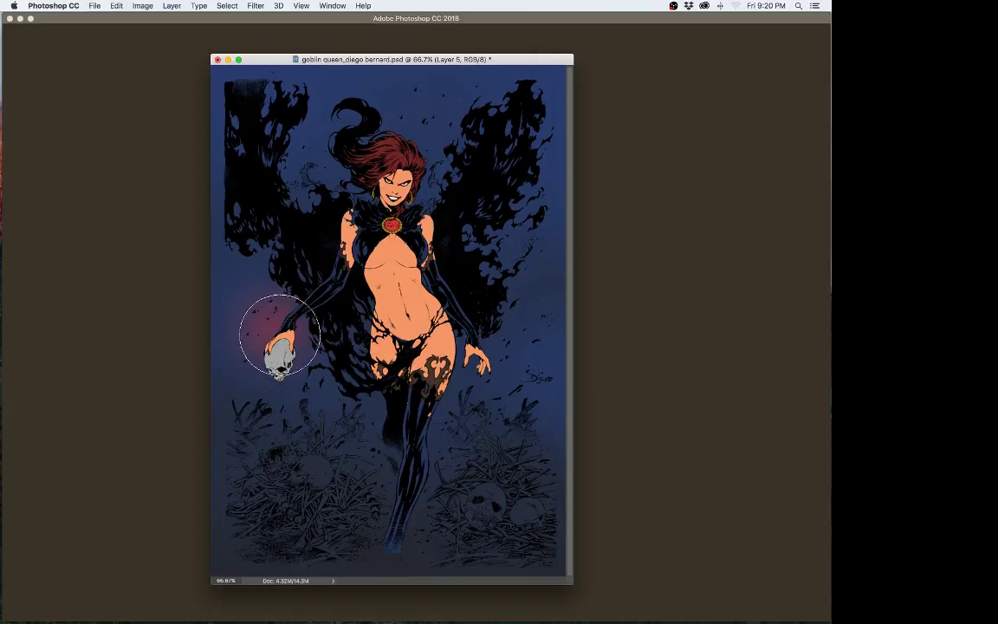
pyautogui.moveTo(357, 381)
pyautogui.mouseDown()
pyautogui.moveTo(329, 339)
pyautogui.moveTo(338, 406)
pyautogui.moveTo(299, 369)
pyautogui.mouseUp()
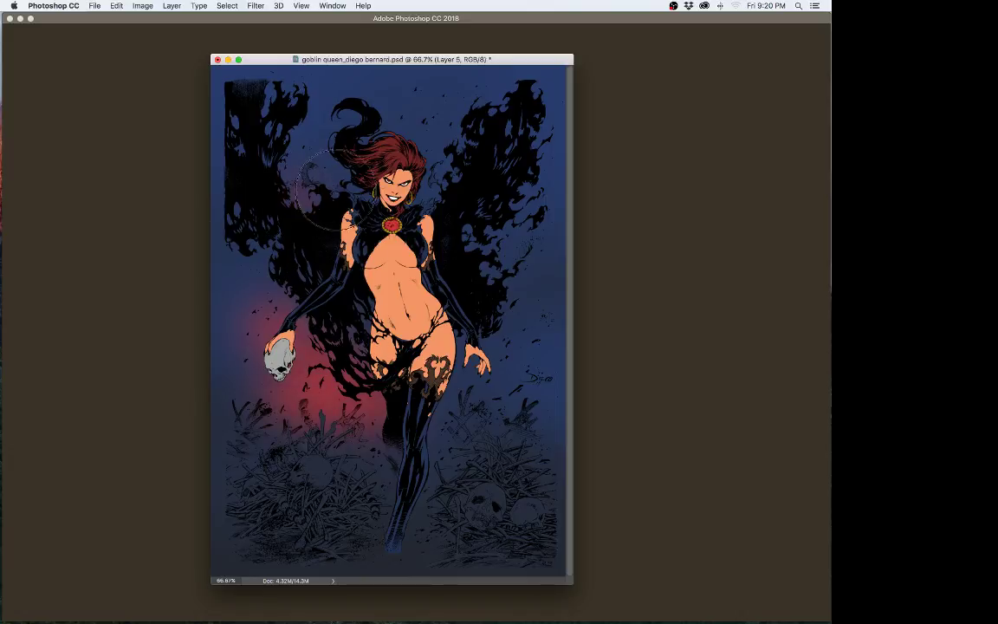
pyautogui.moveTo(321, 178)
pyautogui.mouseDown()
pyautogui.moveTo(390, 163)
pyautogui.moveTo(374, 123)
pyautogui.moveTo(419, 161)
pyautogui.moveTo(434, 195)
pyautogui.mouseUp()
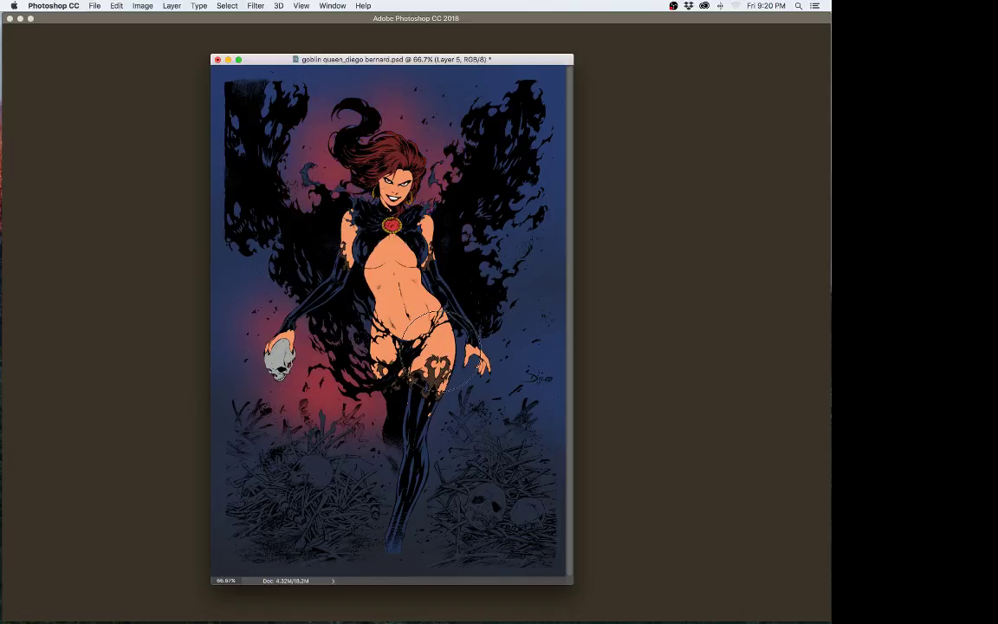
pyautogui.moveTo(485, 222); pyautogui.dragTo(478, 286)
pyautogui.moveTo(446, 422)
pyautogui.mouseDown()
pyautogui.moveTo(400, 446)
pyautogui.moveTo(489, 384)
pyautogui.moveTo(504, 395)
pyautogui.moveTo(512, 282)
pyautogui.mouseUp()
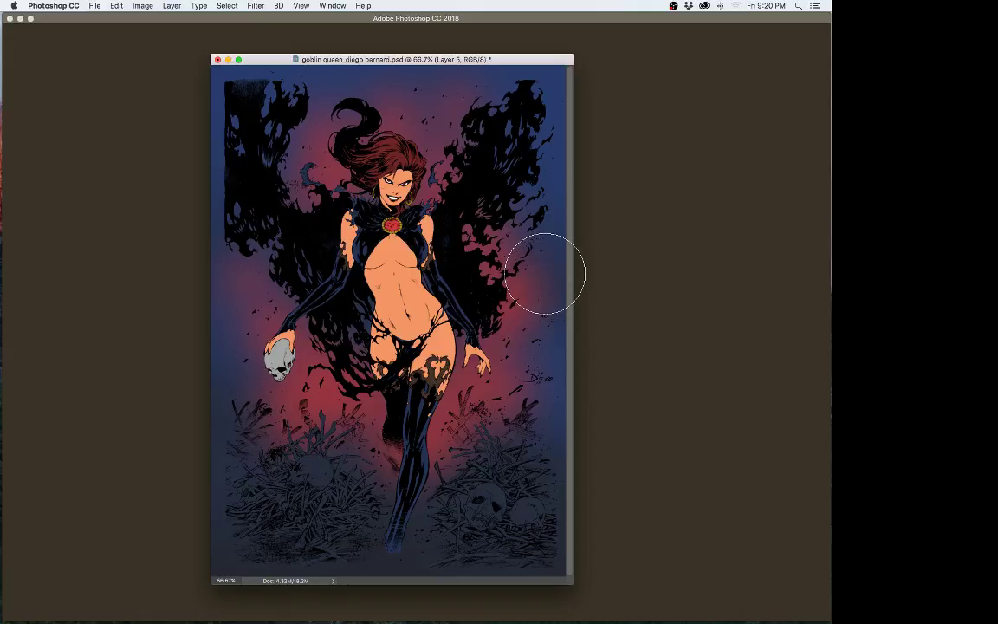
pyautogui.press('Tab')
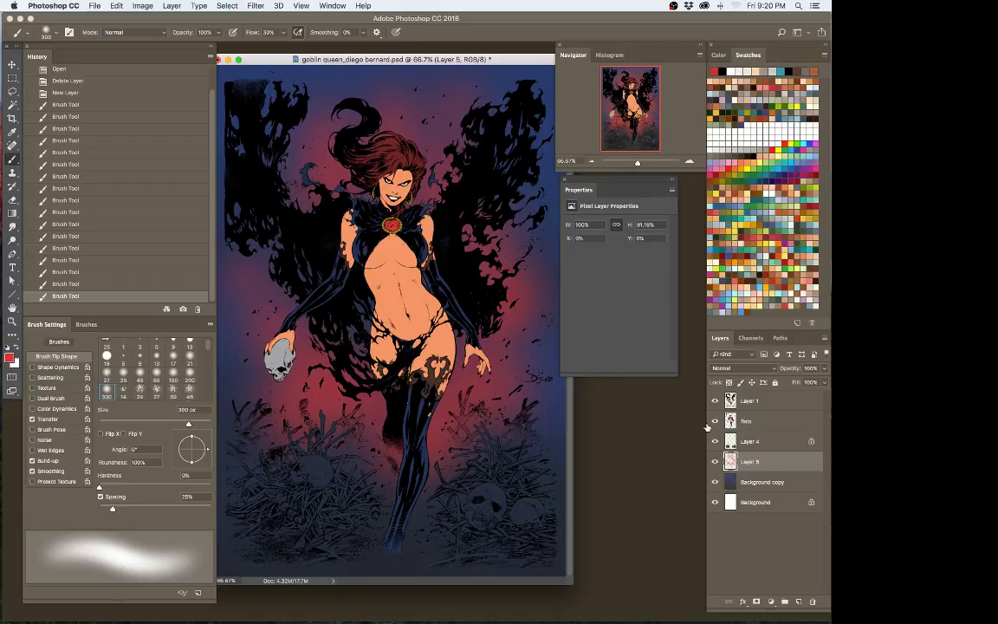
# Step: Build up more soft red behind the torso, the arm holding the skull and the lower cape on that side
pyautogui.moveTo(331, 293)
pyautogui.mouseDown()
pyautogui.moveTo(333, 260)
pyautogui.moveTo(300, 243)
pyautogui.mouseUp()
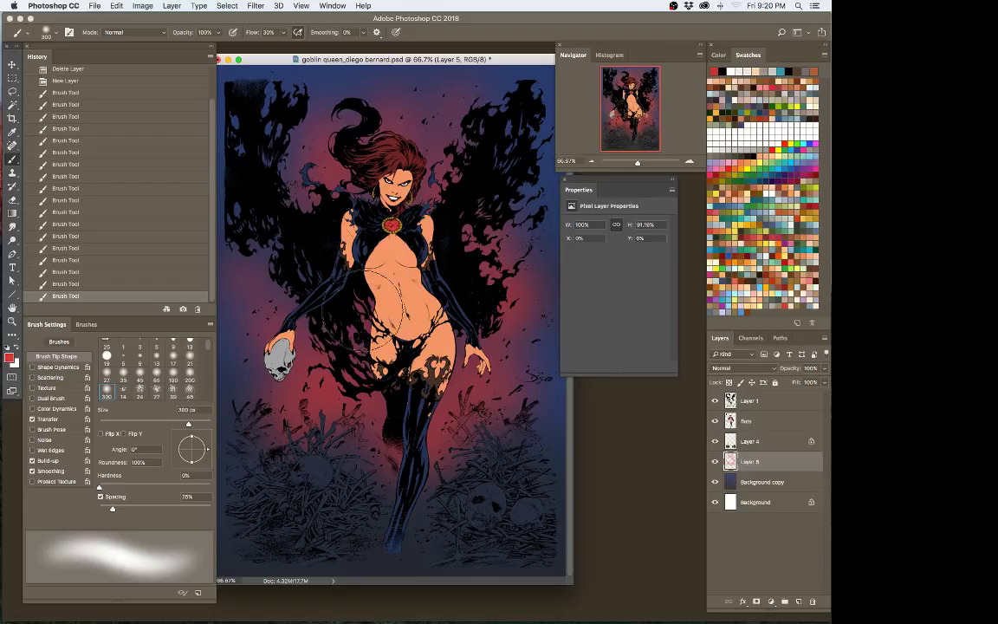
pyautogui.moveTo(327, 282)
pyautogui.mouseDown()
pyautogui.moveTo(310, 234)
pyautogui.moveTo(338, 231)
pyautogui.mouseUp()
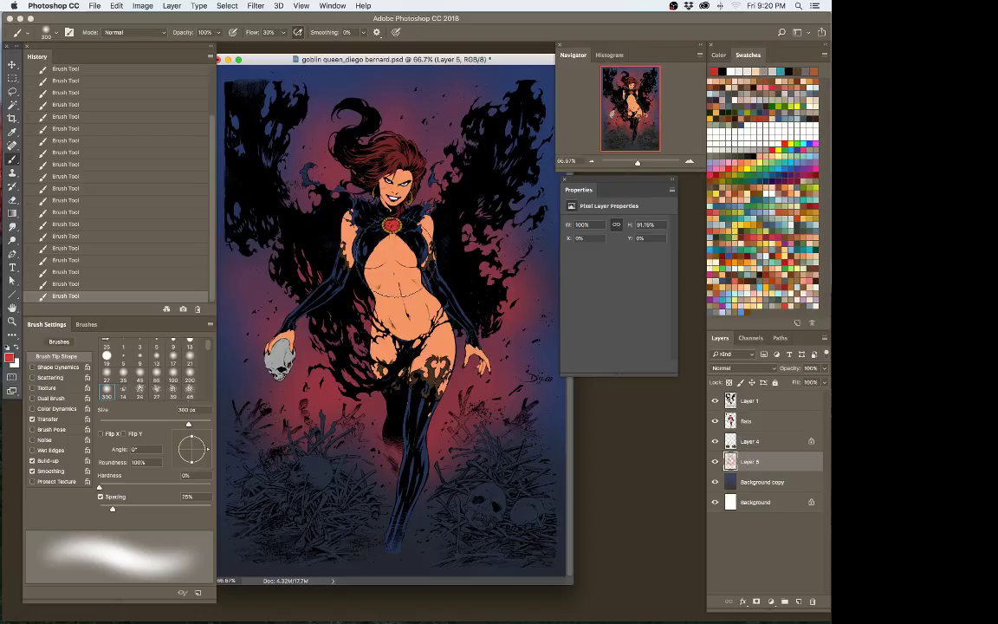
pyautogui.moveTo(379, 262); pyautogui.dragTo(356, 297)
pyautogui.click(356, 296)
pyautogui.click(356, 299)
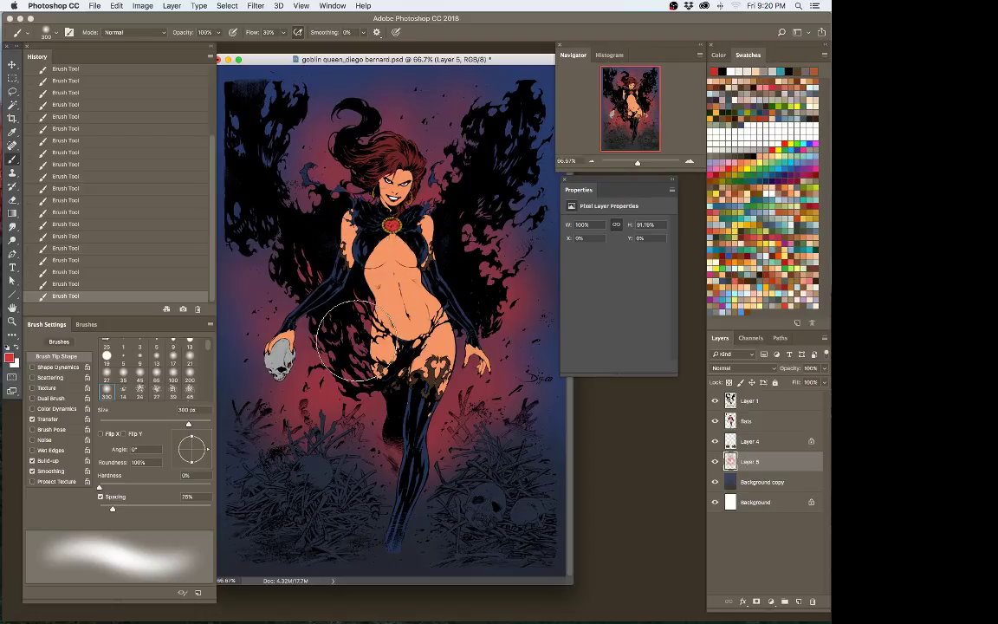
pyautogui.moveTo(373, 393); pyautogui.dragTo(334, 313)
pyautogui.moveTo(368, 357); pyautogui.dragTo(362, 345)
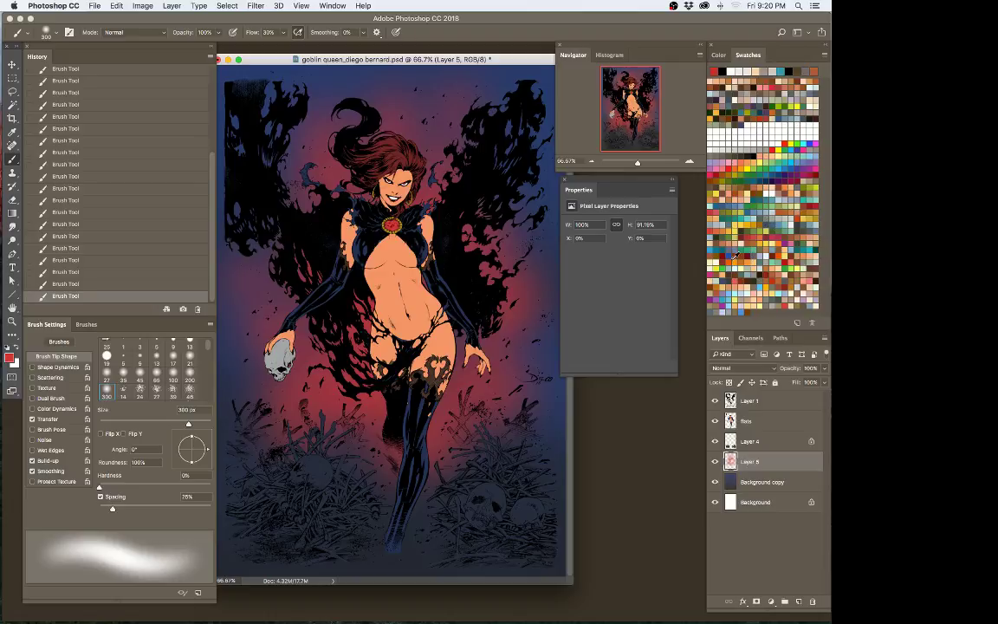
# Step: Choose an orange swatch and paint a soft orange glow over the red behind the figure's body and wings
pyautogui.click(733, 261)
pyautogui.moveTo(357, 397)
pyautogui.mouseDown()
pyautogui.moveTo(336, 372)
pyautogui.moveTo(349, 325)
pyautogui.mouseUp()
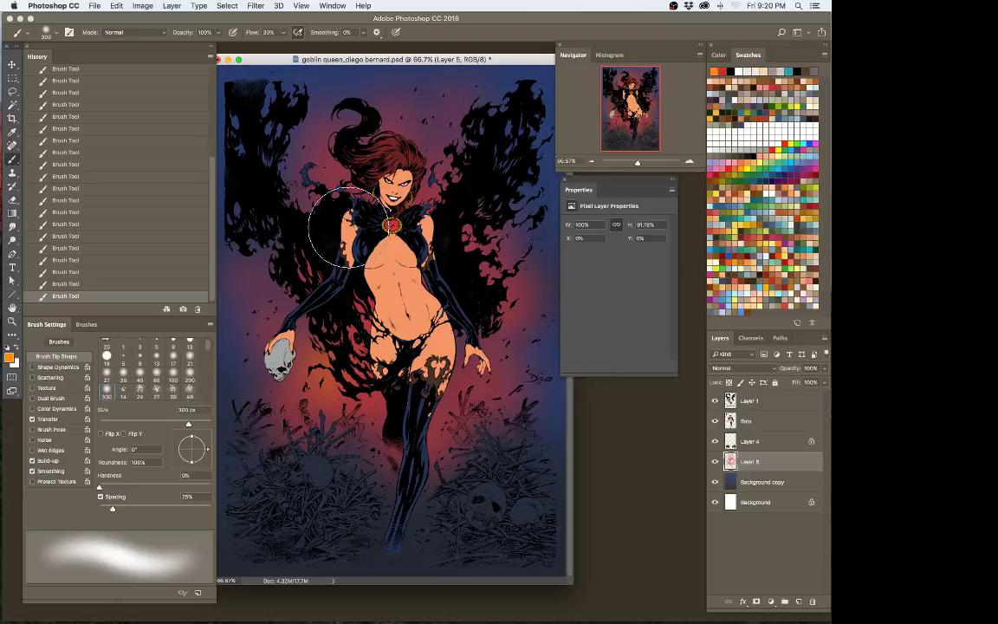
pyautogui.moveTo(413, 224)
pyautogui.mouseDown()
pyautogui.moveTo(426, 385)
pyautogui.moveTo(414, 411)
pyautogui.moveTo(456, 348)
pyautogui.moveTo(452, 381)
pyautogui.moveTo(464, 389)
pyautogui.moveTo(320, 372)
pyautogui.moveTo(299, 277)
pyautogui.moveTo(334, 197)
pyautogui.moveTo(303, 165)
pyautogui.moveTo(401, 196)
pyautogui.mouseUp()
pyautogui.moveTo(341, 267); pyautogui.dragTo(324, 184)
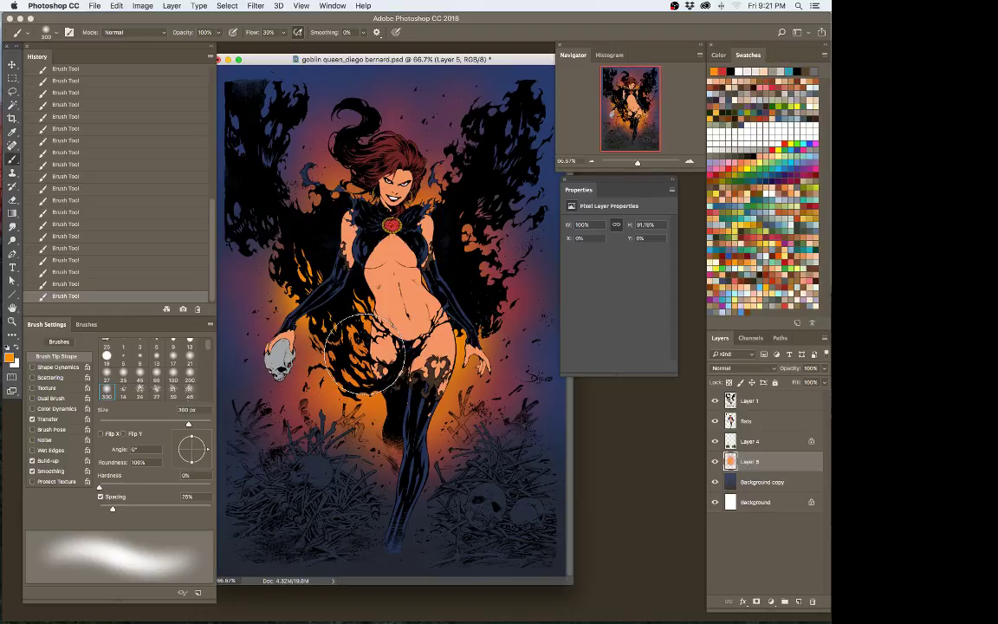
# Step: Add another new layer directly above Background copy and choose a red swatch for it
pyautogui.click(735, 479)
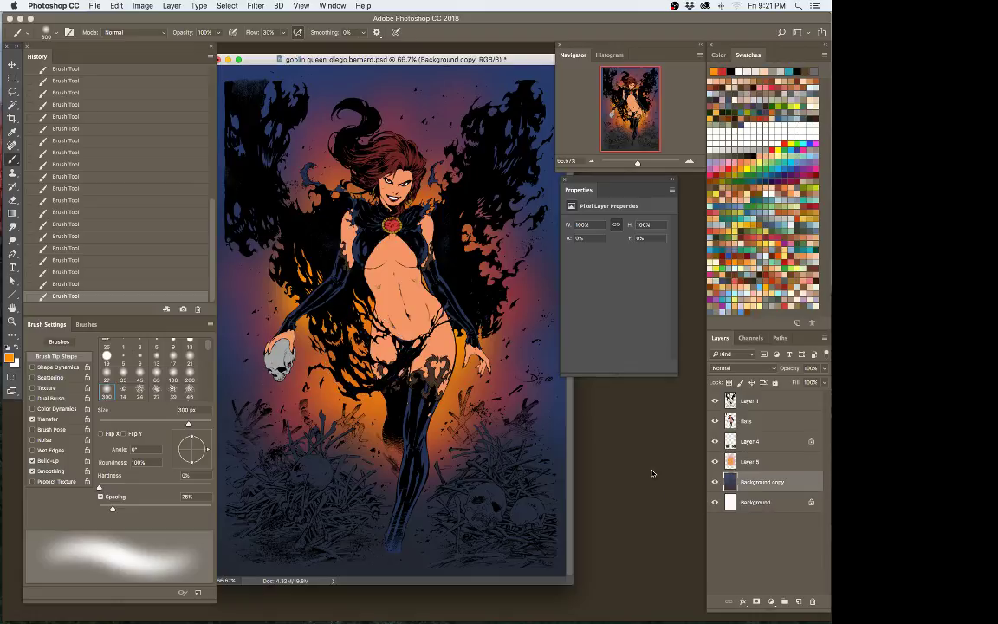
pyautogui.press('super+shift+n')
pyautogui.press('Return')
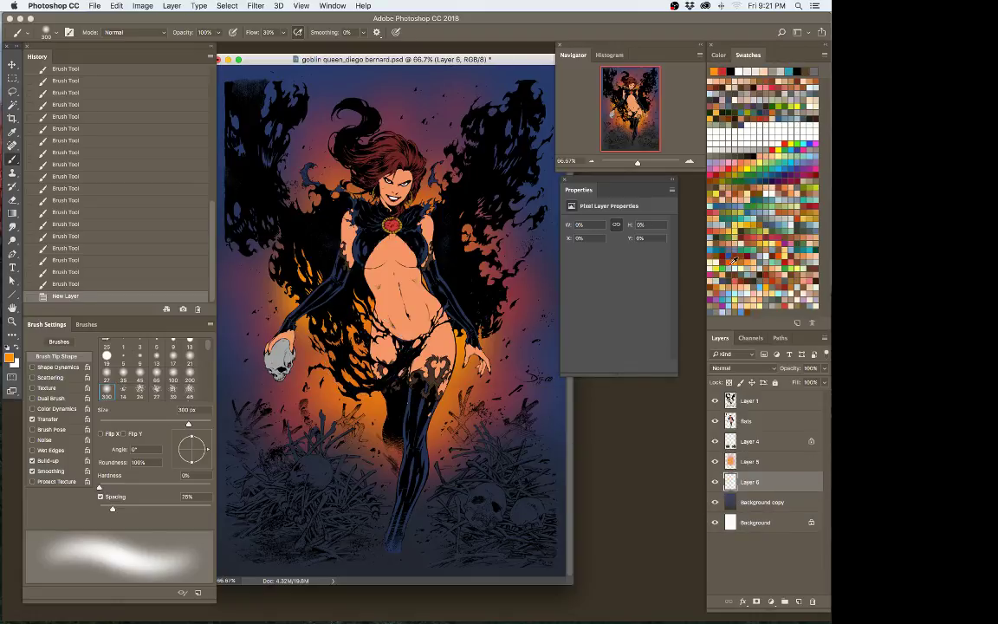
pyautogui.click(707, 231)
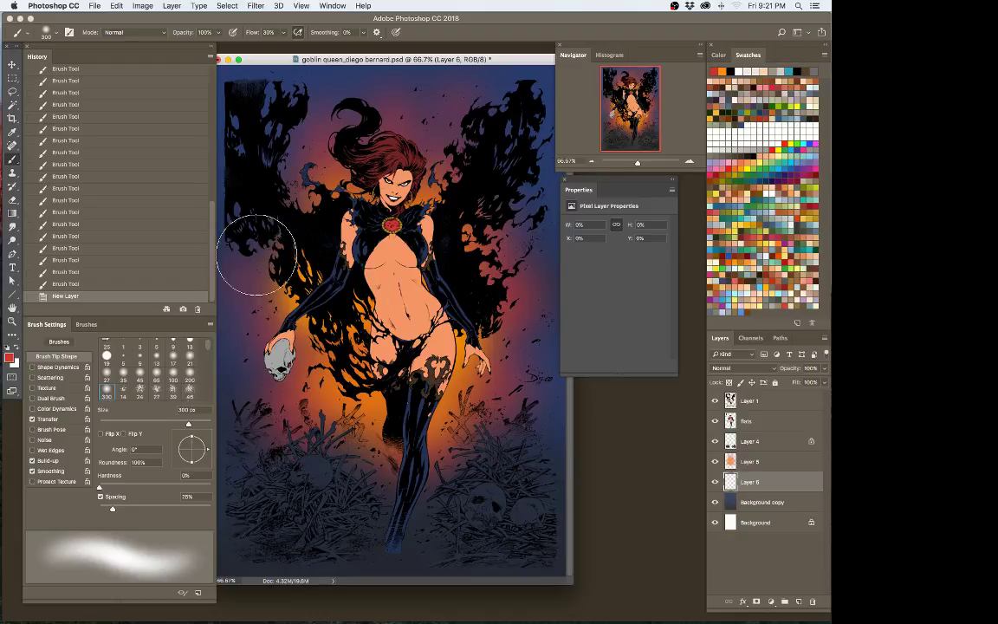
# Step: Paint soft red strokes on Layer 6 around the outer wings and above the head, surrounding the orange glow
pyautogui.moveTo(259, 420); pyautogui.dragTo(247, 355)
pyautogui.moveTo(286, 152); pyautogui.dragTo(364, 97)
pyautogui.moveTo(503, 297); pyautogui.dragTo(518, 386)
pyautogui.moveTo(519, 259); pyautogui.dragTo(511, 164)
pyautogui.moveTo(485, 112); pyautogui.dragTo(424, 91)
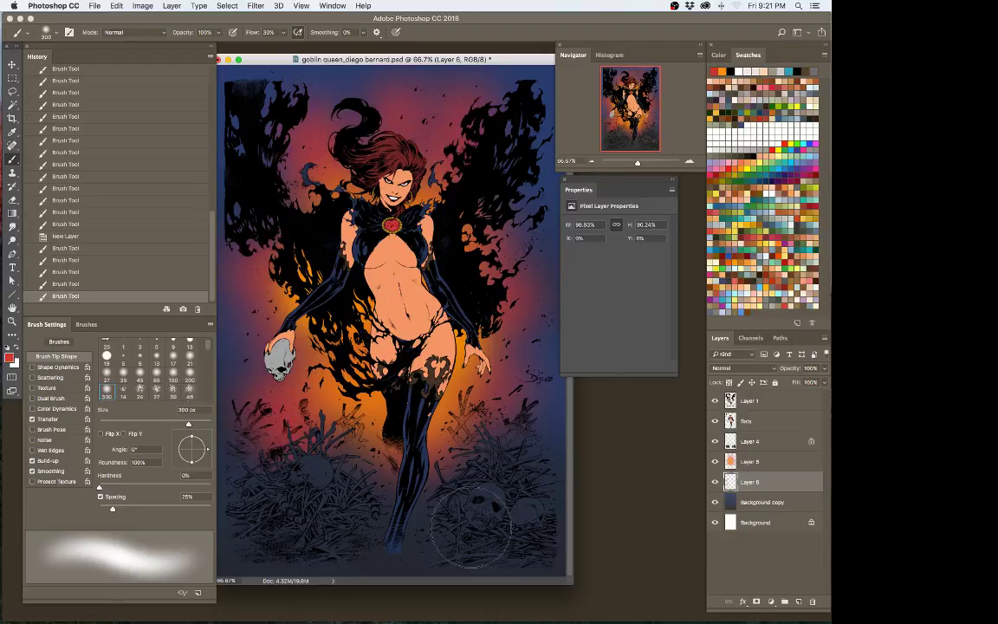
# Step: Select Layer 5, load the soft eraser preset for the Eraser tool and enlarge it to 400 px
pyautogui.click(762, 464)
pyautogui.press('e')
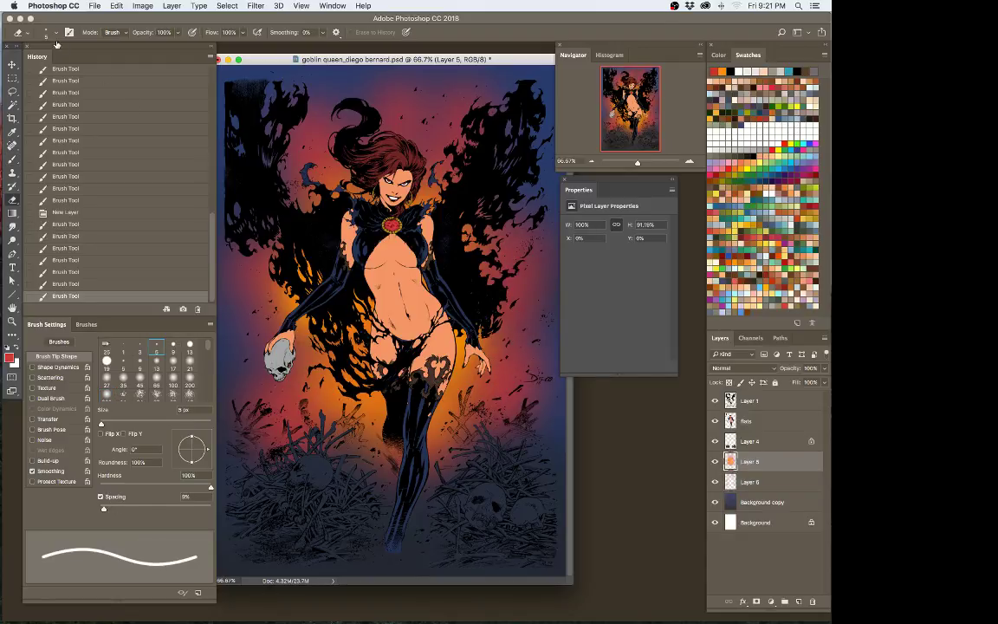
pyautogui.click(22, 33)
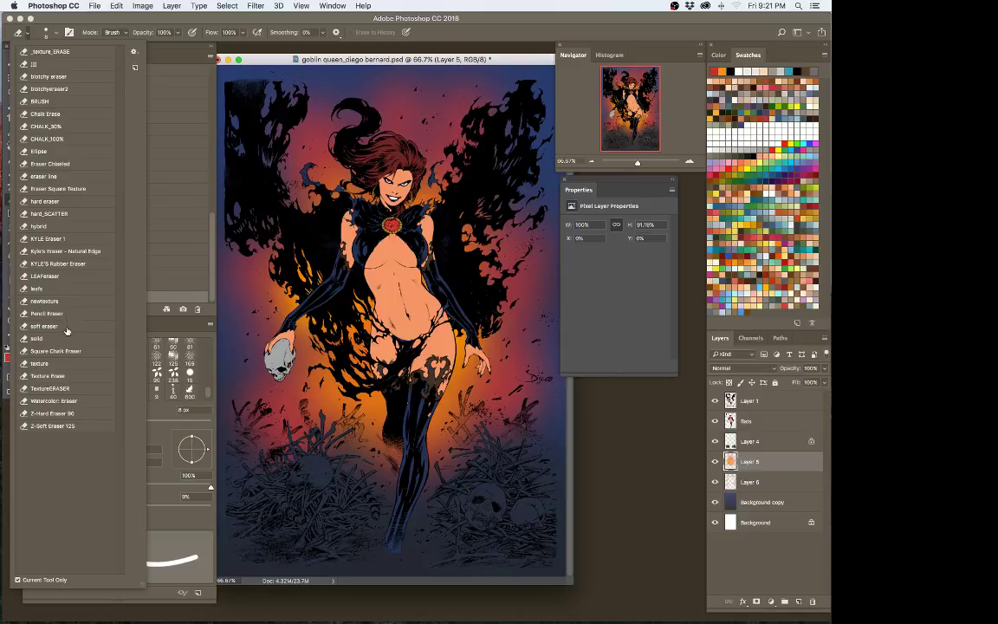
pyautogui.click(52, 301)
pyautogui.click(411, 92)
pyautogui.press(']')
pyautogui.press(']')
pyautogui.press(']')
pyautogui.press(']')
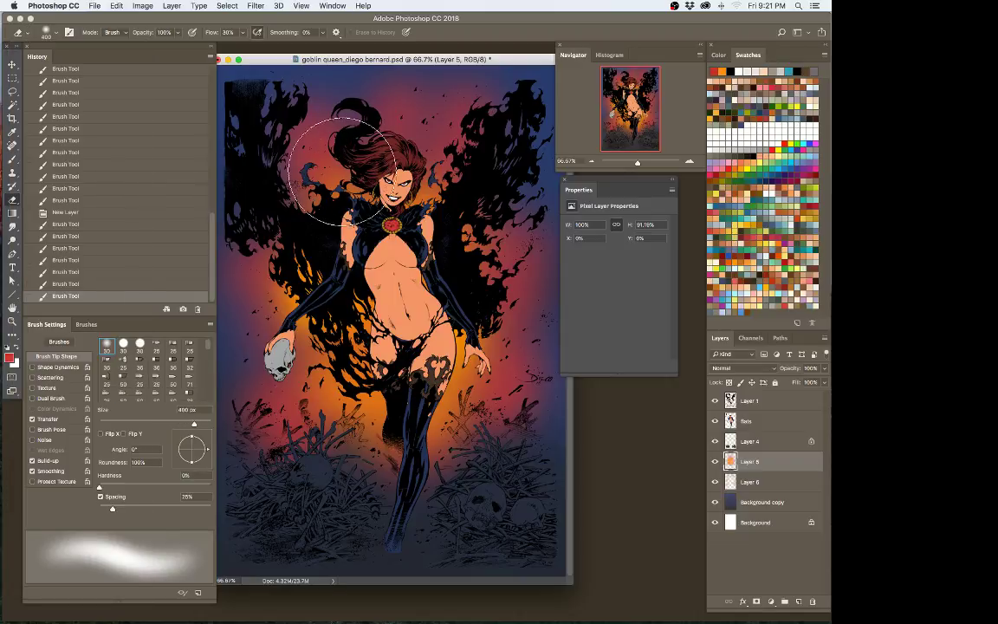
# Step: Try to erase parts of the glow on Layer 5 around the hair, wings and lower body, and revert the eraser strokes
pyautogui.moveTo(382, 112)
pyautogui.mouseDown()
pyautogui.moveTo(434, 140)
pyautogui.moveTo(423, 171)
pyautogui.mouseUp()
pyautogui.moveTo(452, 118)
pyautogui.mouseDown()
pyautogui.moveTo(462, 184)
pyautogui.moveTo(485, 163)
pyautogui.mouseUp()
pyautogui.moveTo(517, 262)
pyautogui.mouseDown()
pyautogui.moveTo(492, 369)
pyautogui.moveTo(482, 332)
pyautogui.moveTo(485, 441)
pyautogui.mouseUp()
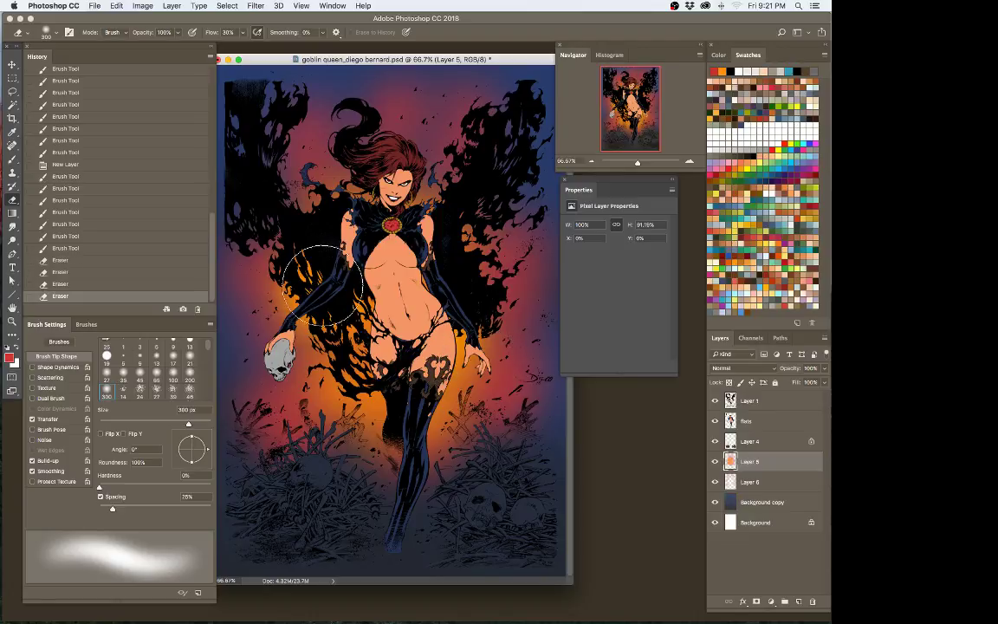
pyautogui.moveTo(348, 347)
pyautogui.mouseDown()
pyautogui.moveTo(287, 249)
pyautogui.moveTo(316, 472)
pyautogui.mouseUp()
pyautogui.moveTo(316, 472)
pyautogui.mouseDown()
pyautogui.moveTo(339, 595)
pyautogui.moveTo(368, 567)
pyautogui.moveTo(575, 517)
pyautogui.mouseUp()
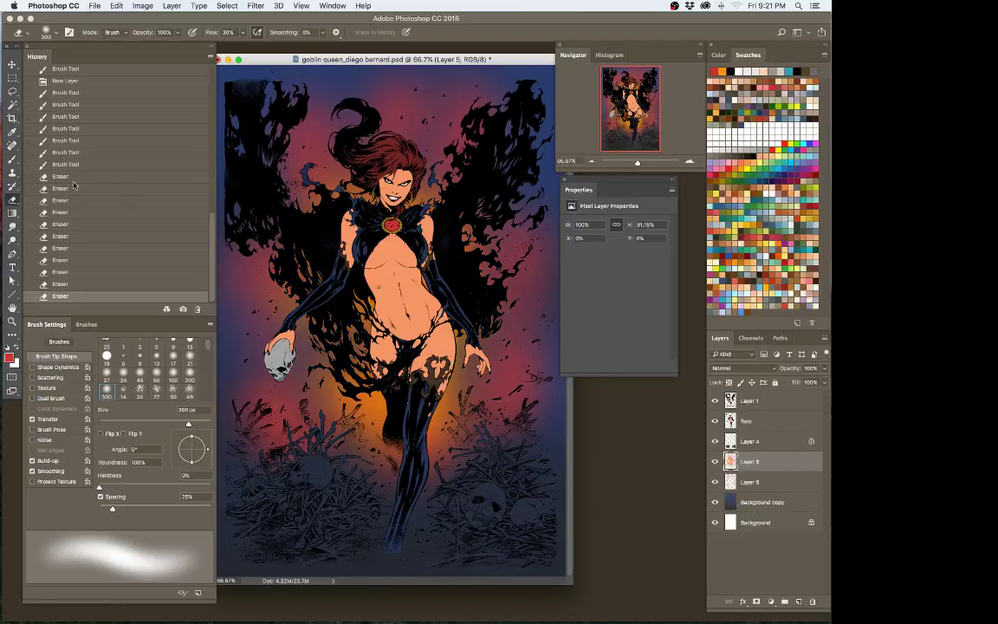
pyautogui.click(94, 172)
pyautogui.click(86, 164)
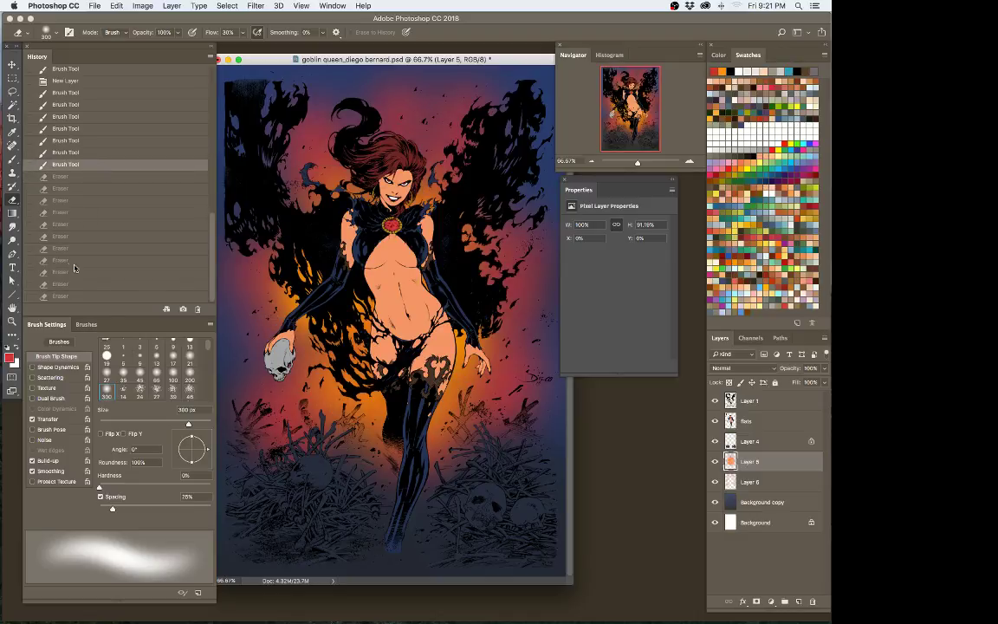
# Step: Paint soft red strokes with the 300 px brush over the edges of the orange glow on Layer 5
pyautogui.press('b')
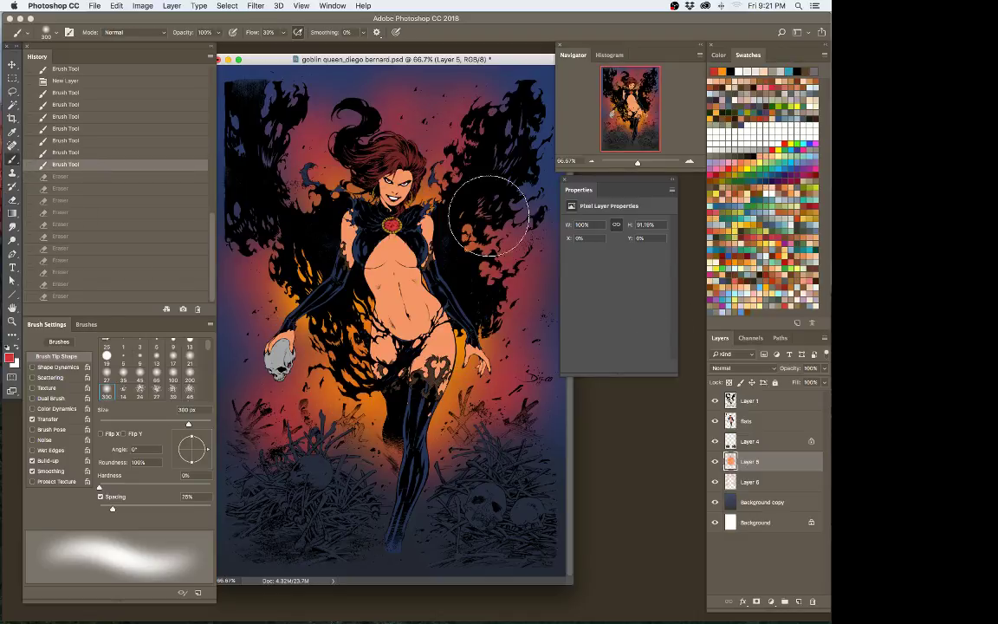
pyautogui.click(467, 282)
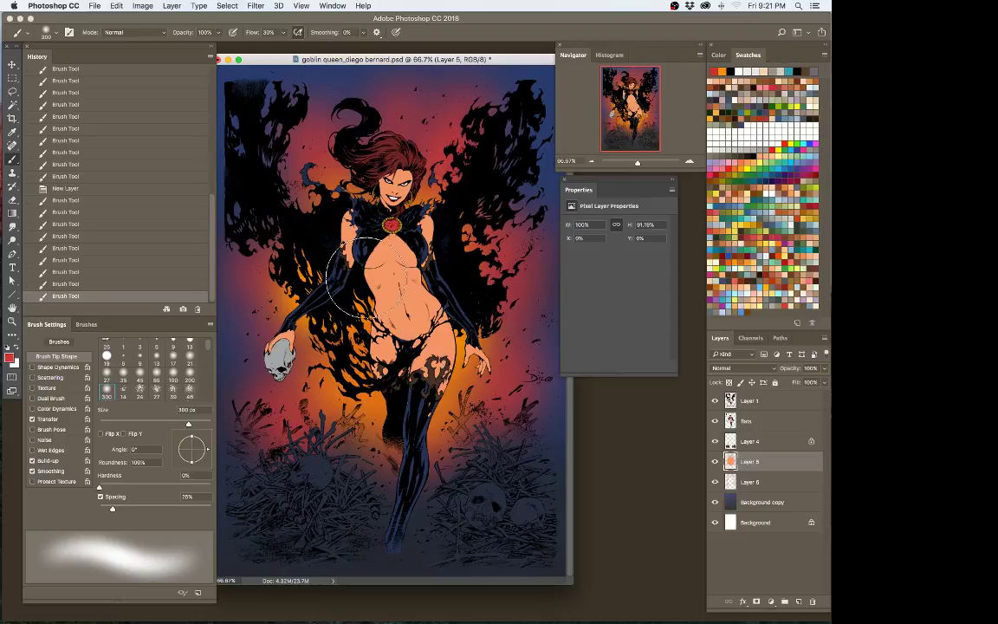
pyautogui.click(321, 399)
pyautogui.click(372, 464)
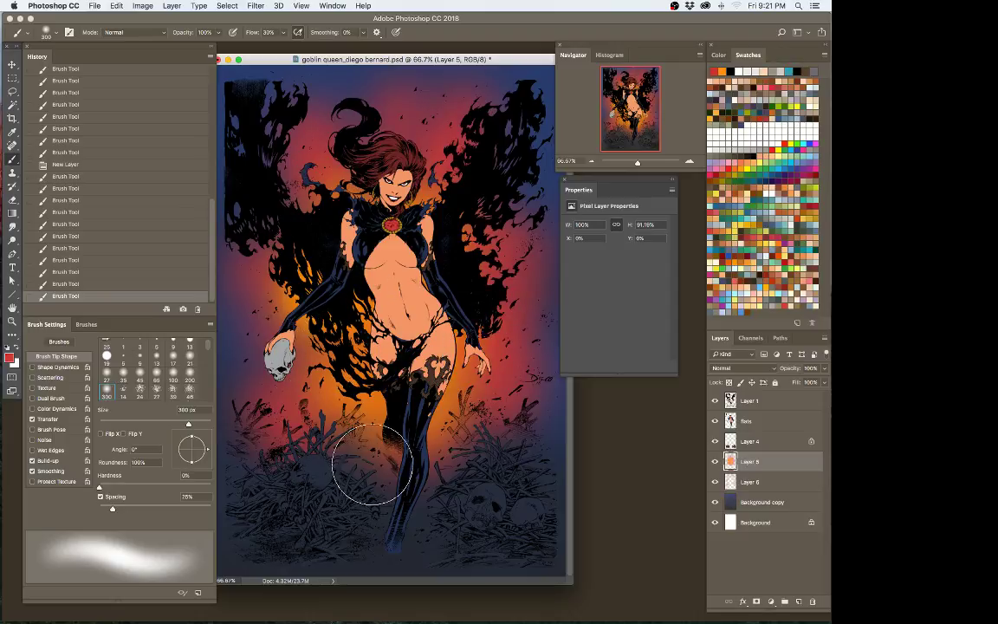
# Step: Add more soft red strokes on Layer 5 around the head, shoulders, arms and legs to blend the glow
pyautogui.click(408, 398)
pyautogui.click(346, 171)
pyautogui.click(427, 173)
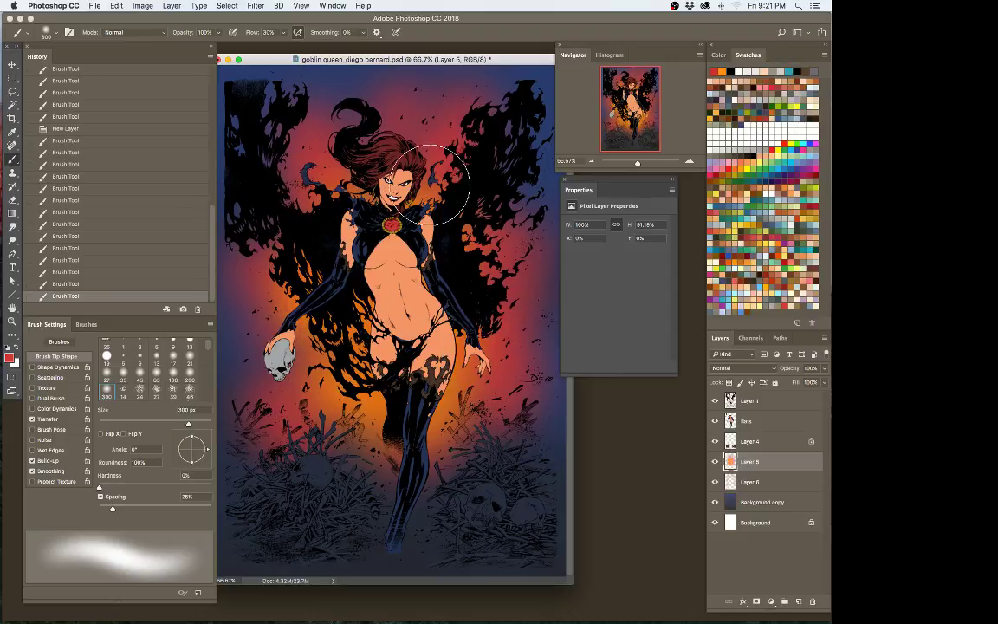
pyautogui.click(333, 216)
pyautogui.moveTo(479, 286); pyautogui.dragTo(429, 268)
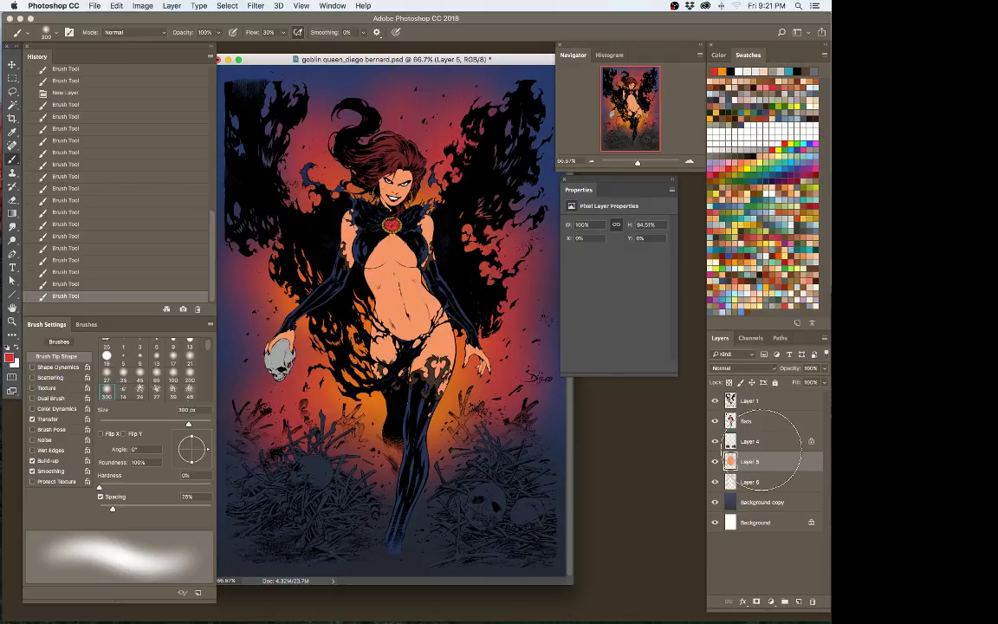
# Step: Merge Layer 5 and Layer 6 into a single glow layer
pyautogui.moveTo(762, 478); pyautogui.dragTo(764, 481)
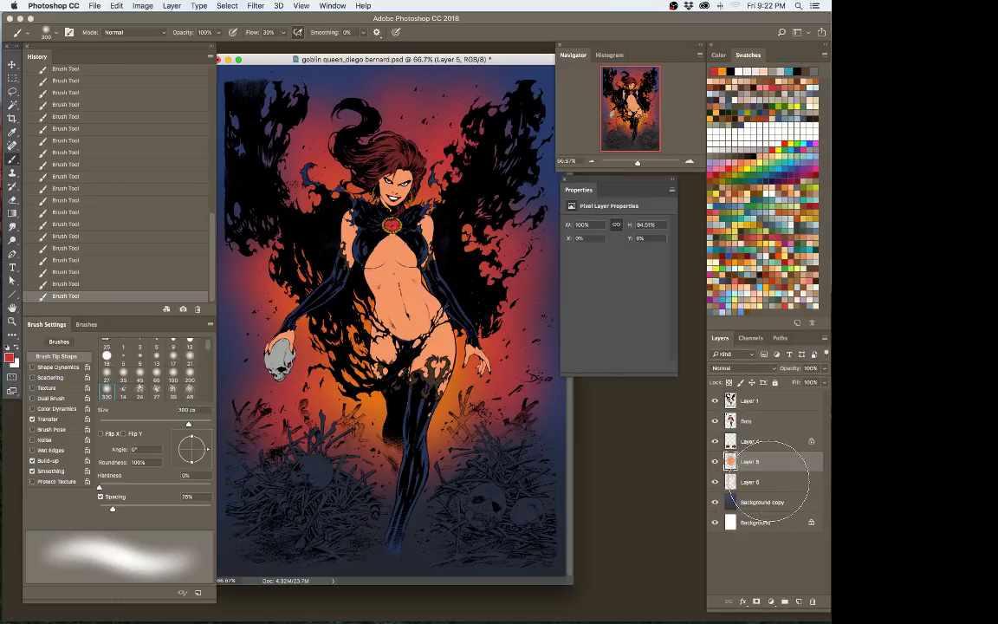
pyautogui.keyDown('shift'); pyautogui.click(769, 482); pyautogui.keyUp('shift')
pyautogui.press('super+e')
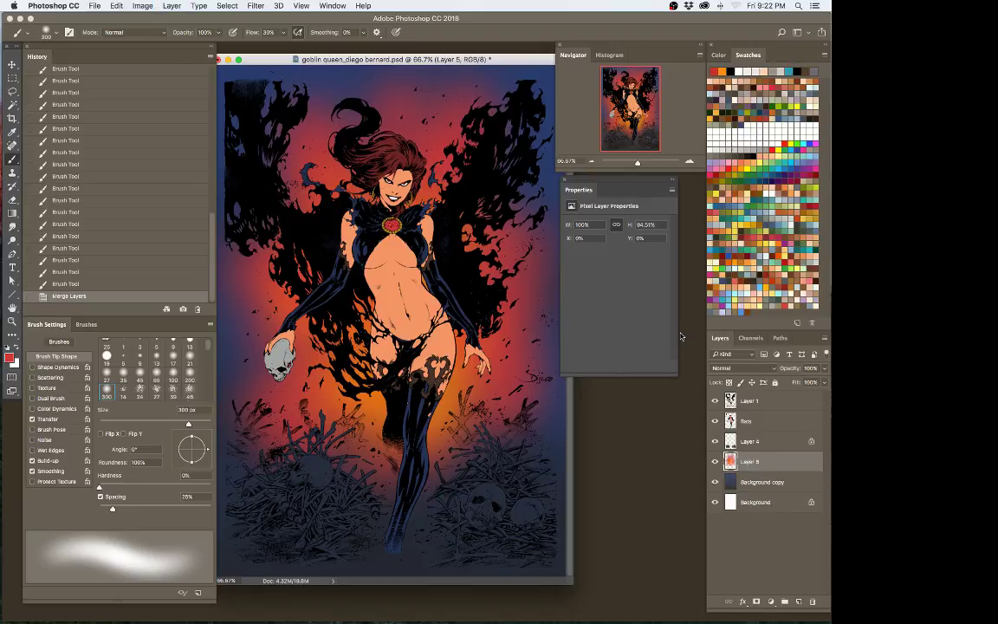
# Step: Add a new layer above Layer 5, choose a yellow swatch and reduce the soft brush to 175 px
pyautogui.press('shift+super+n')
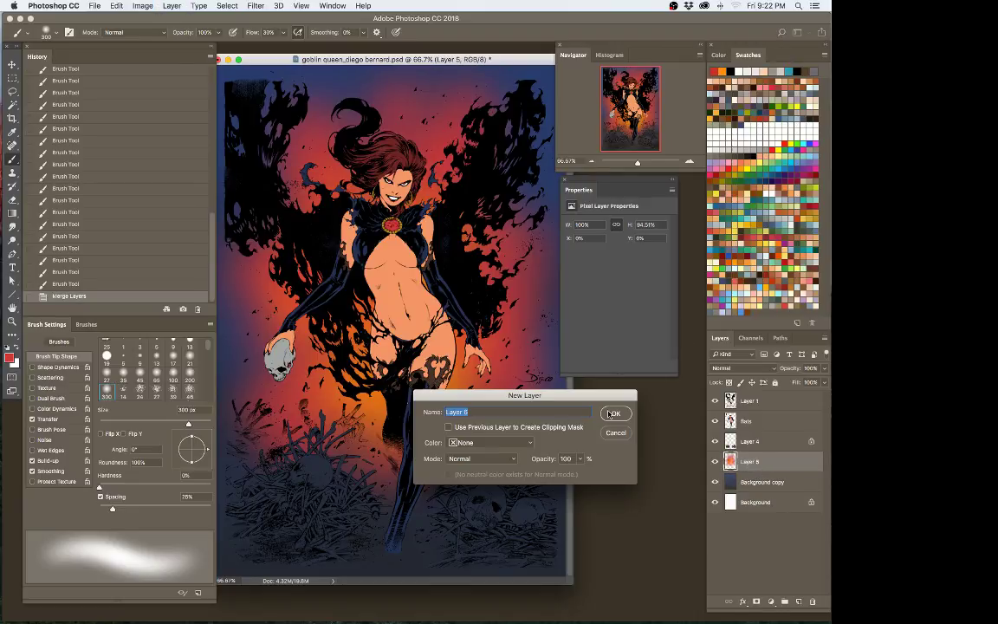
pyautogui.press('Return')
pyautogui.click(741, 221)
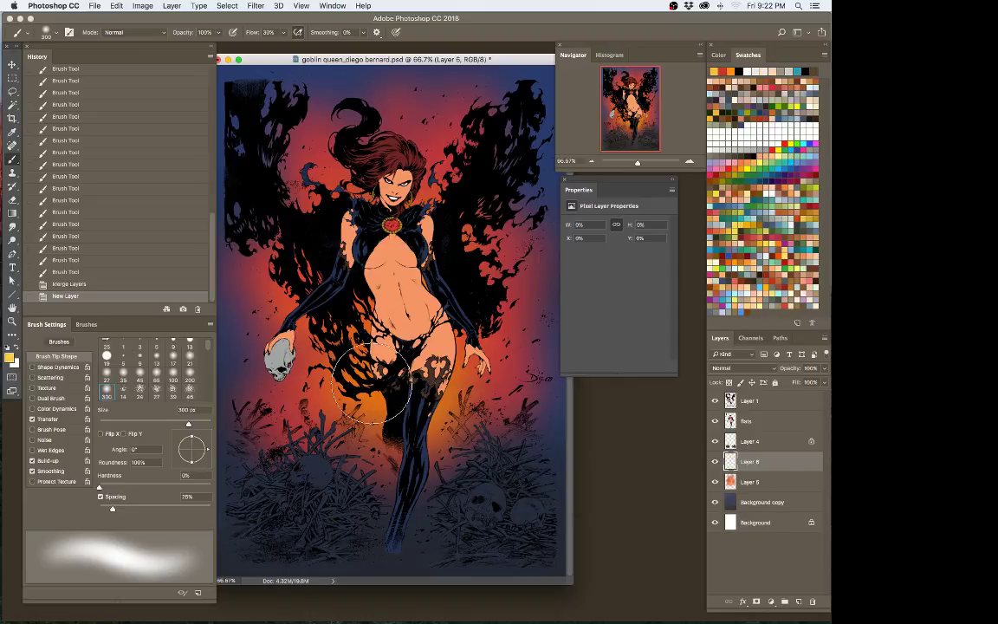
pyautogui.press('[')
pyautogui.press('[')
pyautogui.press('[')
# Step: Paint soft yellow highlights on Layer 6 behind the thighs, hips, arms, wings and hair
pyautogui.moveTo(389, 358); pyautogui.dragTo(391, 422)
pyautogui.moveTo(426, 419)
pyautogui.mouseDown()
pyautogui.moveTo(449, 383)
pyautogui.moveTo(461, 354)
pyautogui.mouseUp()
pyautogui.moveTo(338, 391)
pyautogui.mouseDown()
pyautogui.moveTo(374, 417)
pyautogui.moveTo(347, 400)
pyautogui.mouseUp()
pyautogui.moveTo(340, 188); pyautogui.dragTo(327, 178)
pyautogui.moveTo(353, 182)
pyautogui.mouseDown()
pyautogui.moveTo(370, 180)
pyautogui.moveTo(307, 164)
pyautogui.mouseUp()
pyautogui.moveTo(308, 165); pyautogui.dragTo(324, 176)
pyautogui.moveTo(295, 273); pyautogui.dragTo(333, 325)
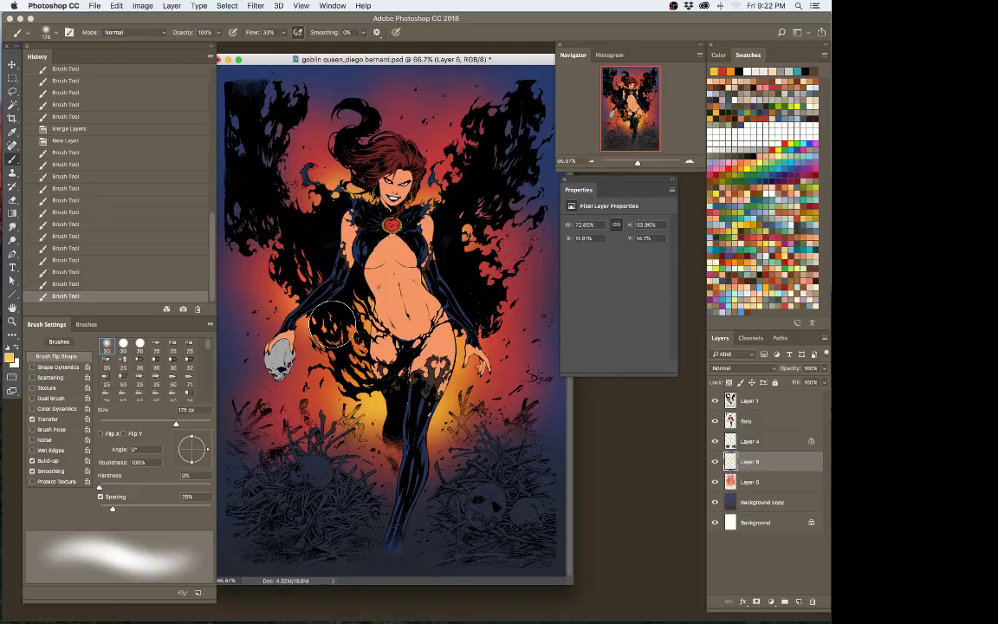
pyautogui.moveTo(329, 148); pyautogui.dragTo(301, 126)
pyautogui.moveTo(382, 133)
pyautogui.mouseDown()
pyautogui.moveTo(423, 156)
pyautogui.moveTo(429, 241)
pyautogui.mouseUp()
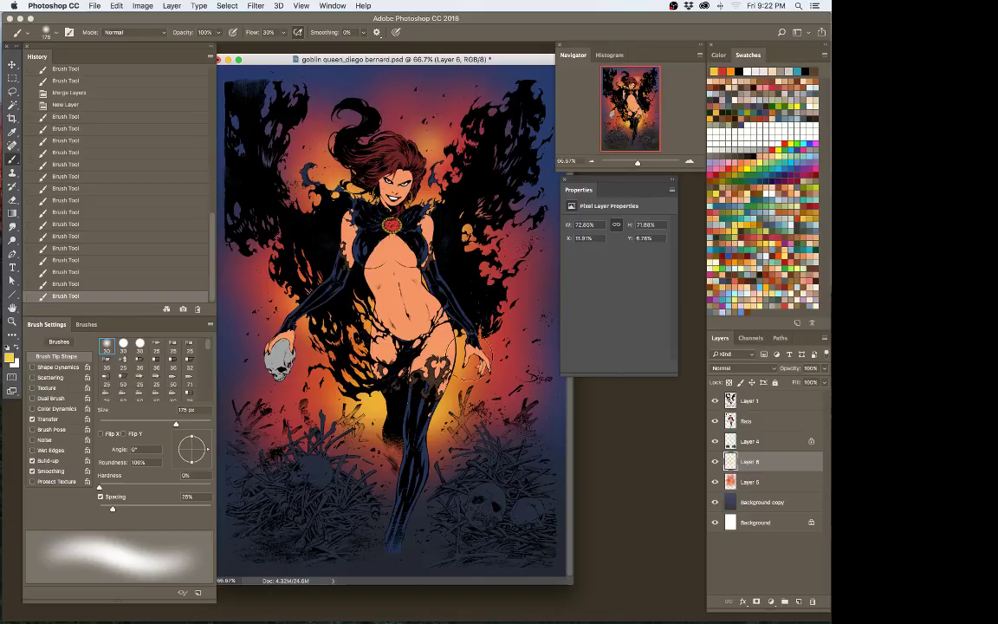
pyautogui.moveTo(468, 356); pyautogui.dragTo(473, 388)
pyautogui.moveTo(290, 293)
pyautogui.mouseDown()
pyautogui.moveTo(282, 206)
pyautogui.moveTo(289, 251)
pyautogui.mouseUp()
pyautogui.moveTo(314, 353); pyautogui.dragTo(324, 398)
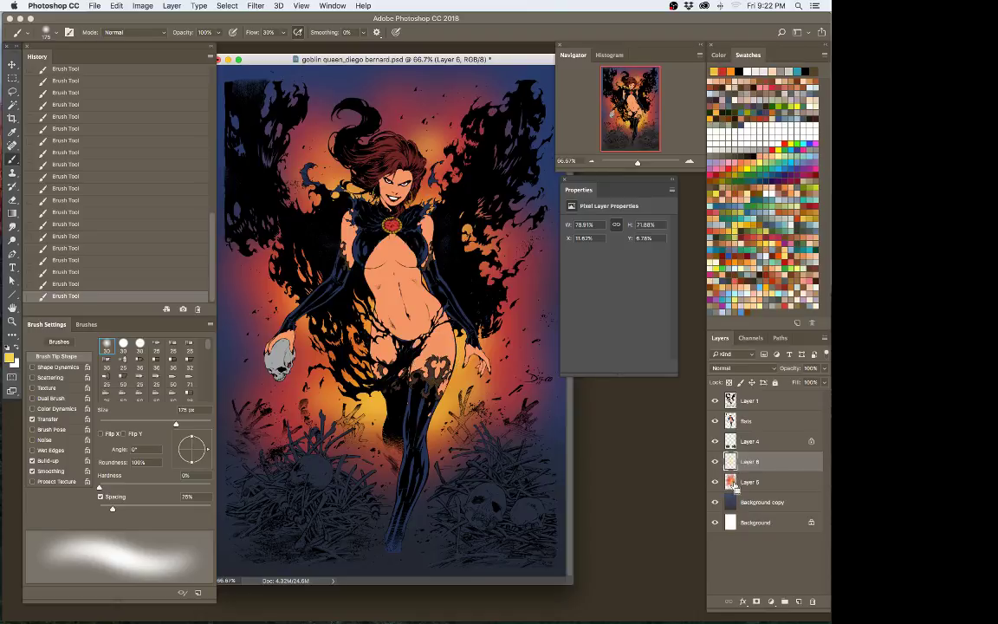
# Step: Merge Layer 6 down into Layer 5 and set up the Dodge tool with a soft 150 px brush
pyautogui.press('super+e')
pyautogui.press('o')
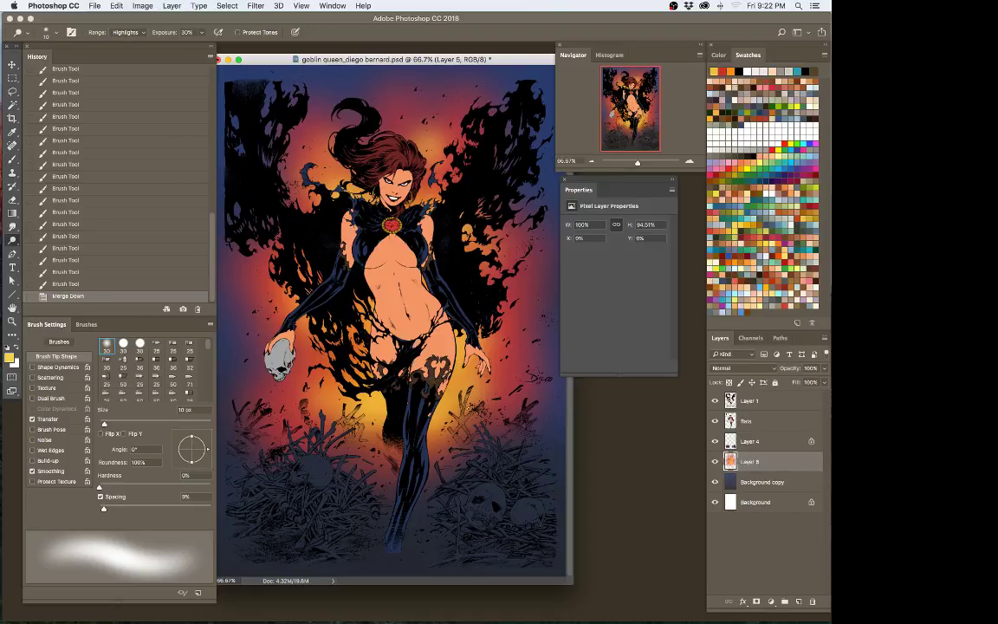
pyautogui.press('i')
pyautogui.press('o')
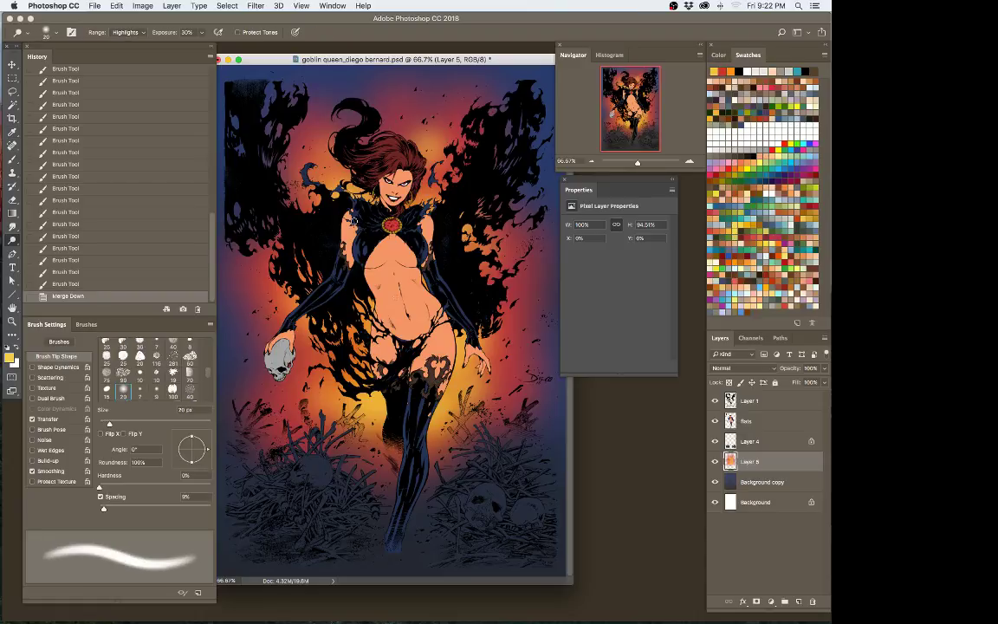
pyautogui.click(24, 33)
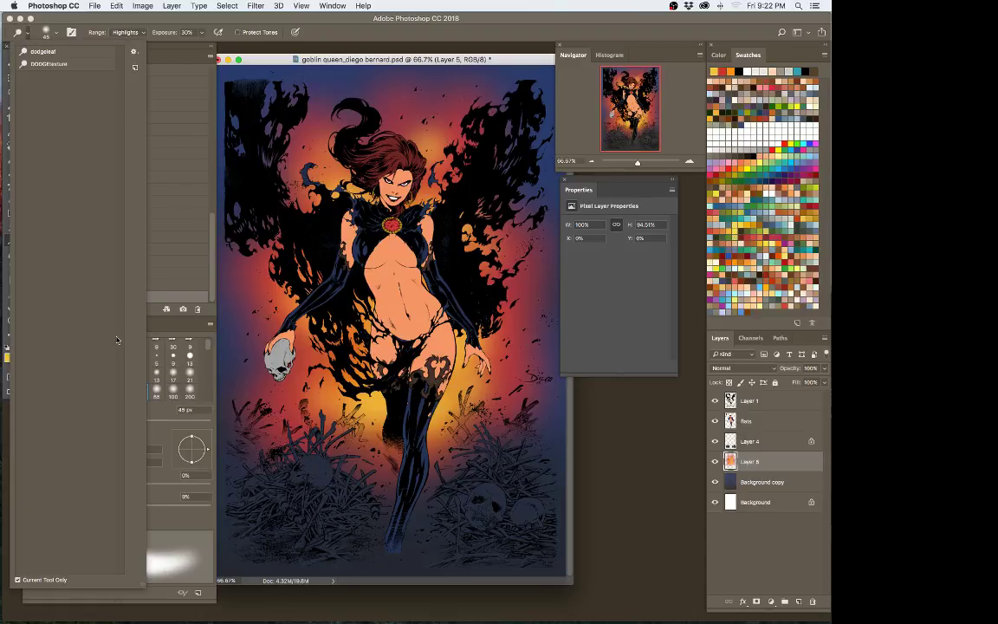
pyautogui.click(365, 31)
pyautogui.press(']')
pyautogui.press(']')
pyautogui.press(']')
pyautogui.press(']')
pyautogui.press(']')
pyautogui.press(']')
pyautogui.press(']')
pyautogui.press(']')
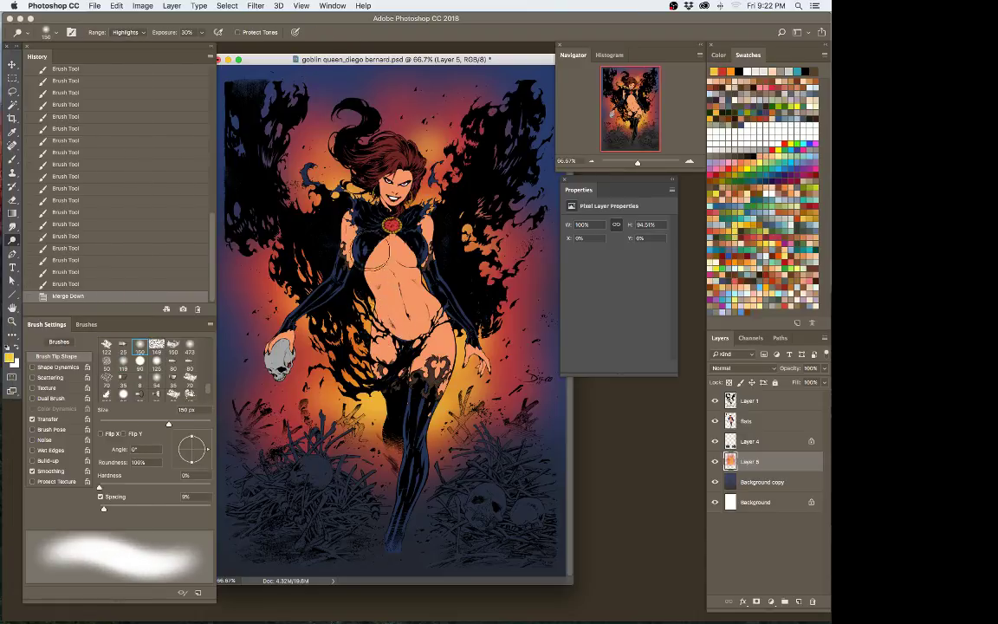
# Step: Dodge the yellow and orange areas of Layer 5 behind the shoulders, arms, hips and thighs at 30% exposure
pyautogui.moveTo(321, 182)
pyautogui.mouseDown()
pyautogui.moveTo(334, 227)
pyautogui.moveTo(362, 216)
pyautogui.mouseUp()
pyautogui.moveTo(366, 374)
pyautogui.mouseDown()
pyautogui.moveTo(384, 405)
pyautogui.moveTo(447, 392)
pyautogui.mouseUp()
pyautogui.moveTo(390, 355); pyautogui.dragTo(402, 357)
pyautogui.moveTo(329, 269)
pyautogui.mouseDown()
pyautogui.moveTo(326, 317)
pyautogui.moveTo(346, 291)
pyautogui.mouseUp()
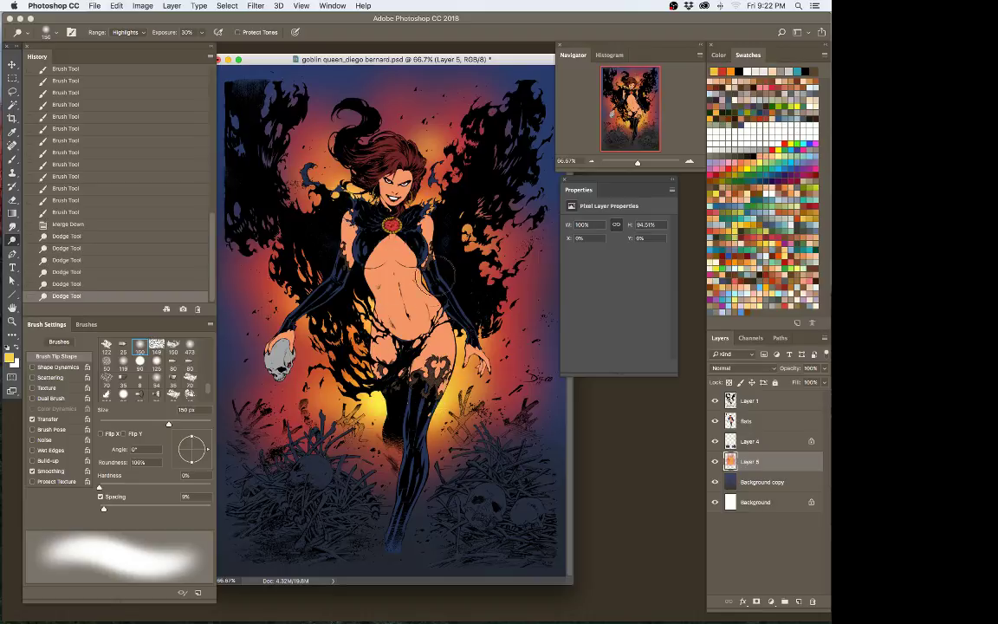
pyautogui.moveTo(391, 249); pyautogui.dragTo(414, 212)
pyautogui.moveTo(356, 282)
pyautogui.mouseDown()
pyautogui.moveTo(293, 268)
pyautogui.moveTo(278, 218)
pyautogui.mouseUp()
pyautogui.moveTo(423, 214); pyautogui.dragTo(486, 251)
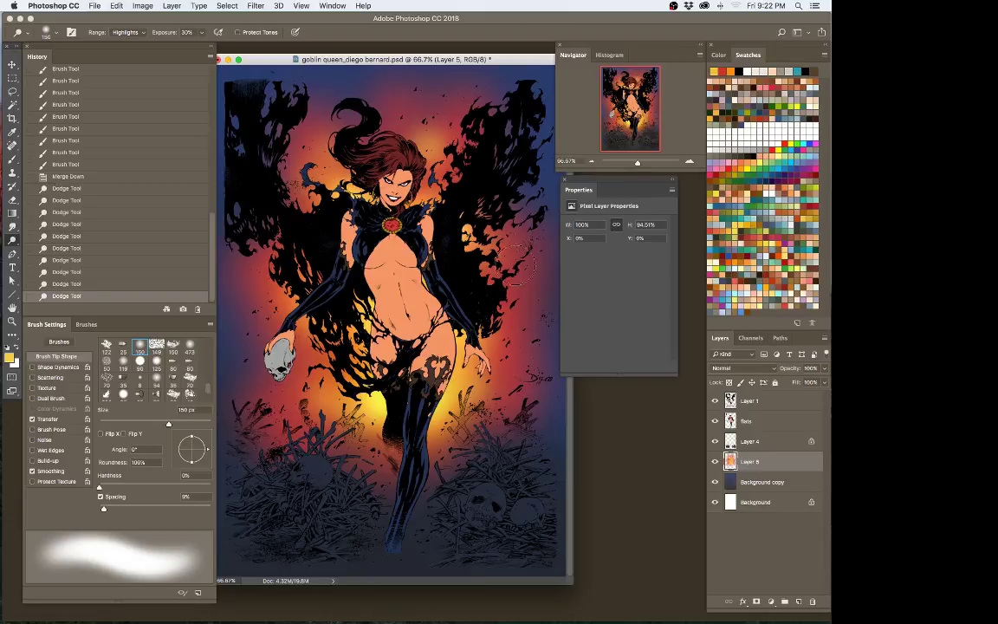
pyautogui.moveTo(449, 337); pyautogui.dragTo(460, 348)
pyautogui.moveTo(350, 389); pyautogui.dragTo(341, 393)
# Step: Dodge the glow around the head and hair with a 90 px brush, and enlarge the brush to 175 px
pyautogui.press('[')
pyautogui.press('[')
pyautogui.press('[')
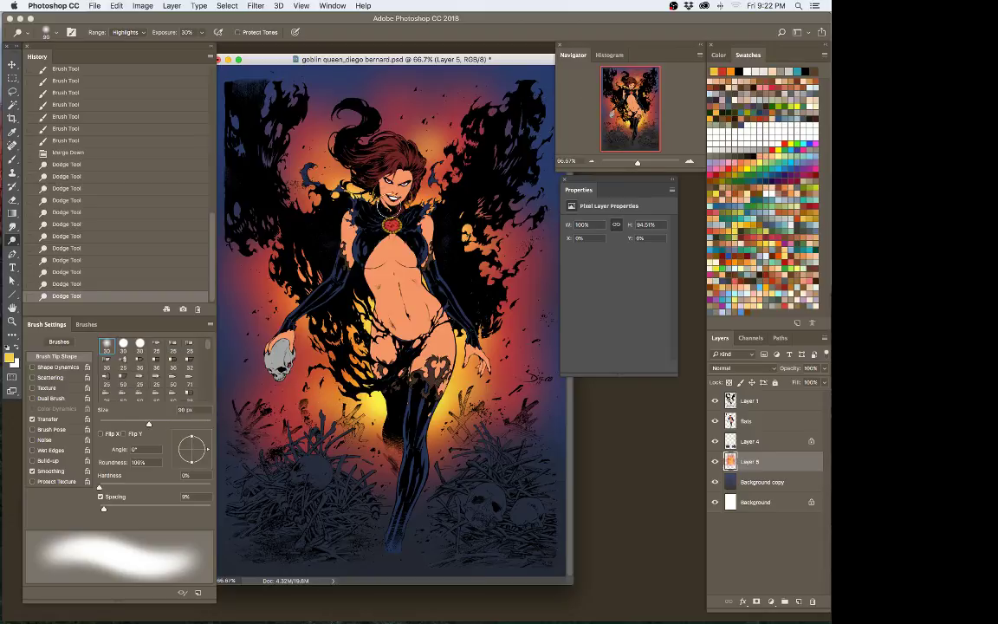
pyautogui.moveTo(389, 207); pyautogui.dragTo(366, 179)
pyautogui.moveTo(367, 179); pyautogui.dragTo(369, 142)
pyautogui.moveTo(312, 158); pyautogui.dragTo(325, 141)
pyautogui.moveTo(385, 134); pyautogui.dragTo(424, 143)
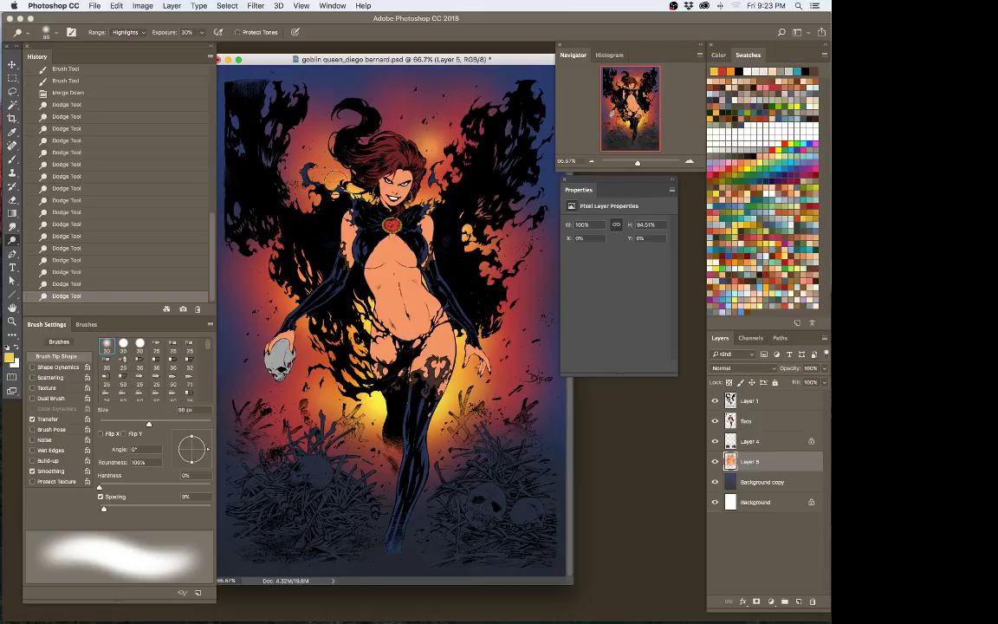
pyautogui.moveTo(336, 180); pyautogui.dragTo(302, 162)
pyautogui.press(']')
pyautogui.press(']')
pyautogui.press(']')
pyautogui.press(']')
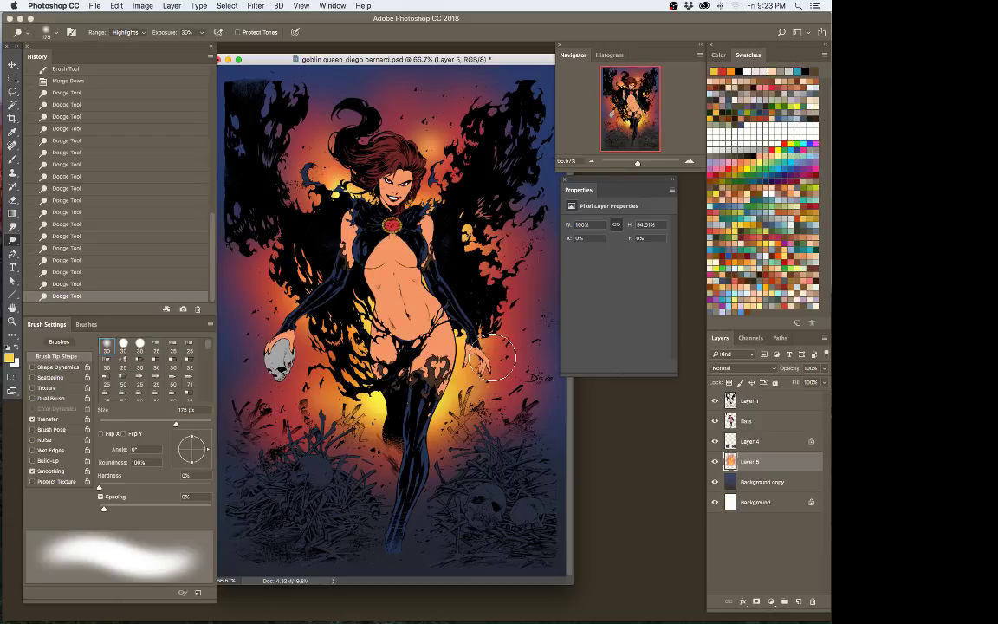
# Step: Select the flats layer and toggle Layer 5's visibility to compare the artwork with and without the glow
pyautogui.click(749, 421)
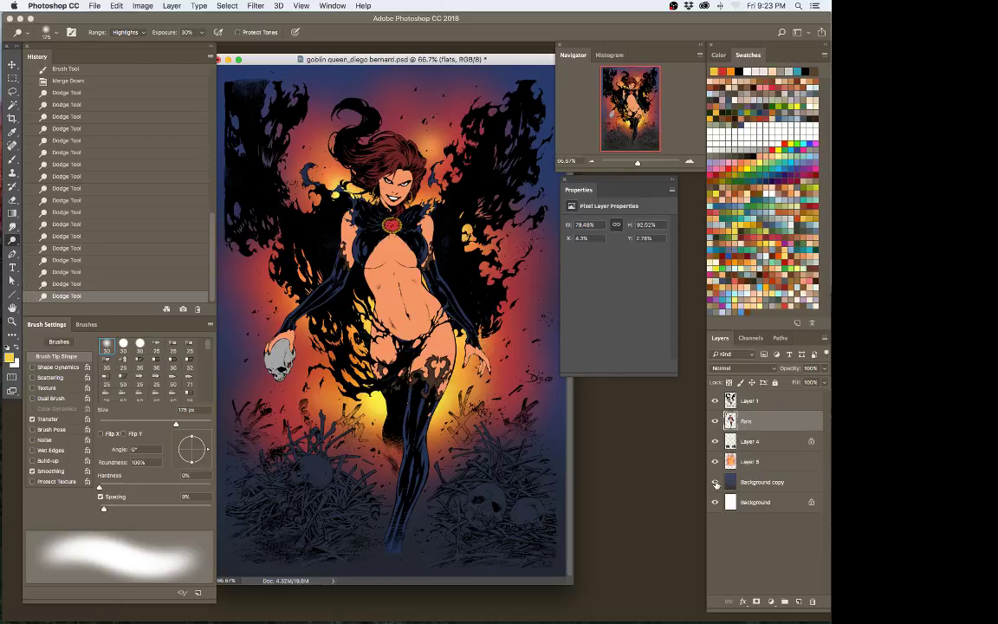
pyautogui.click(712, 462)
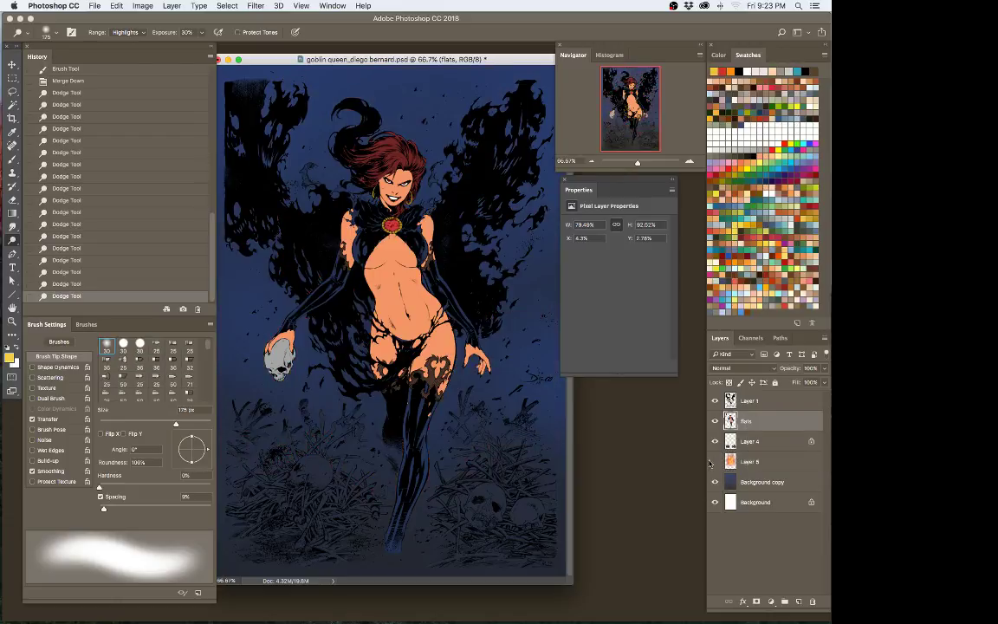
pyautogui.click(712, 461)
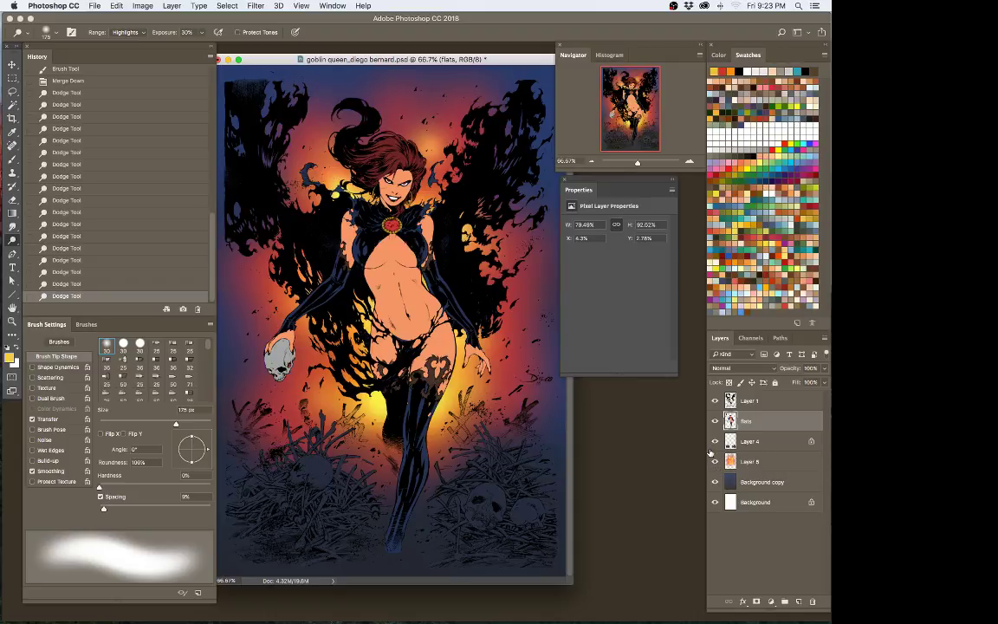
# Step: Select the skin on the flats layer with the Magic Wand, copy it to a new layer and lock its transparent pixels
pyautogui.press('w')
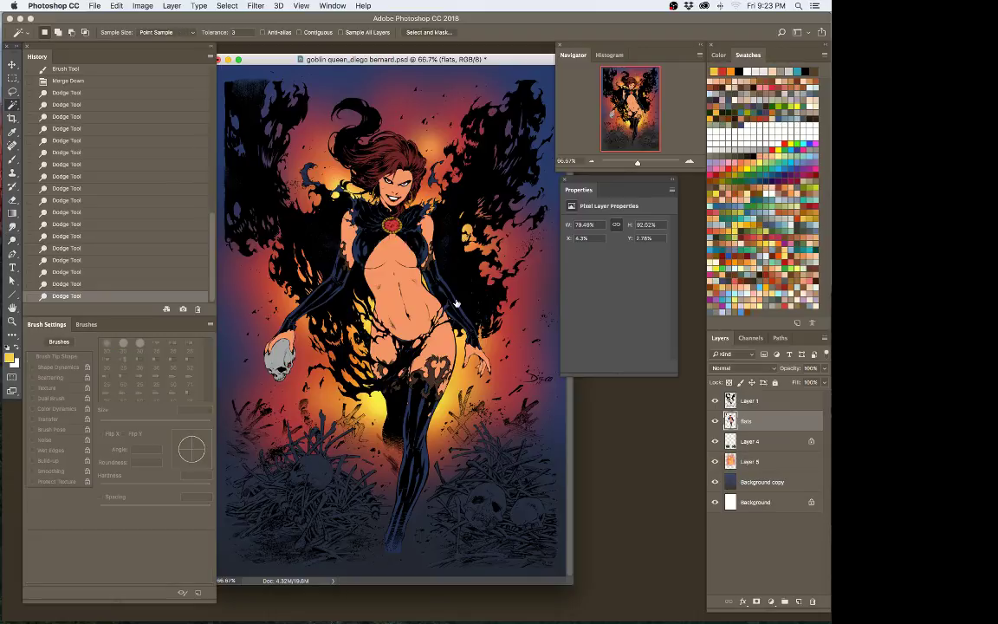
pyautogui.click(412, 273)
pyautogui.press('super+j')
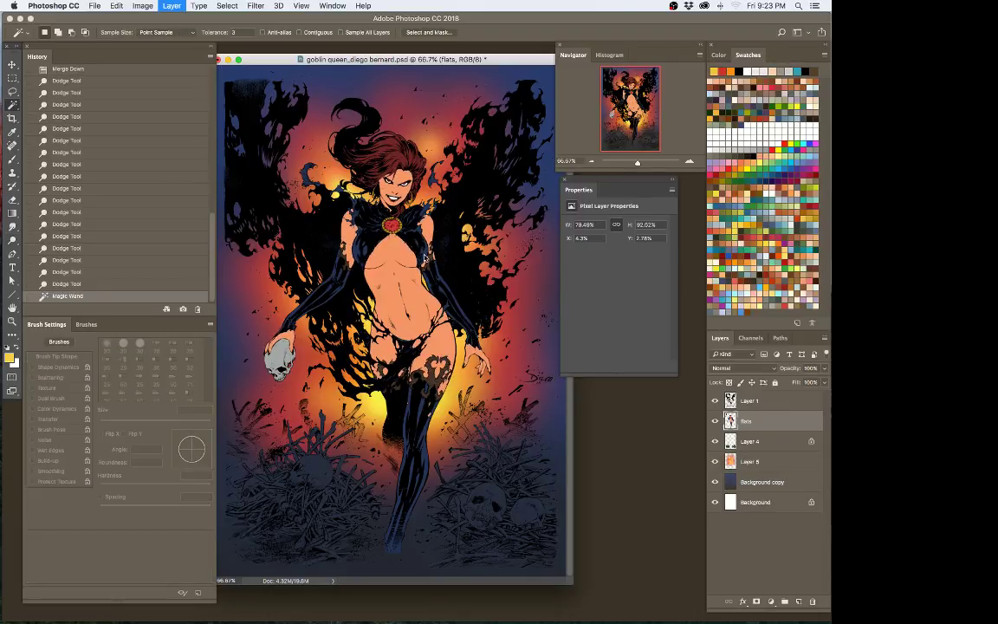
pyautogui.press('/')
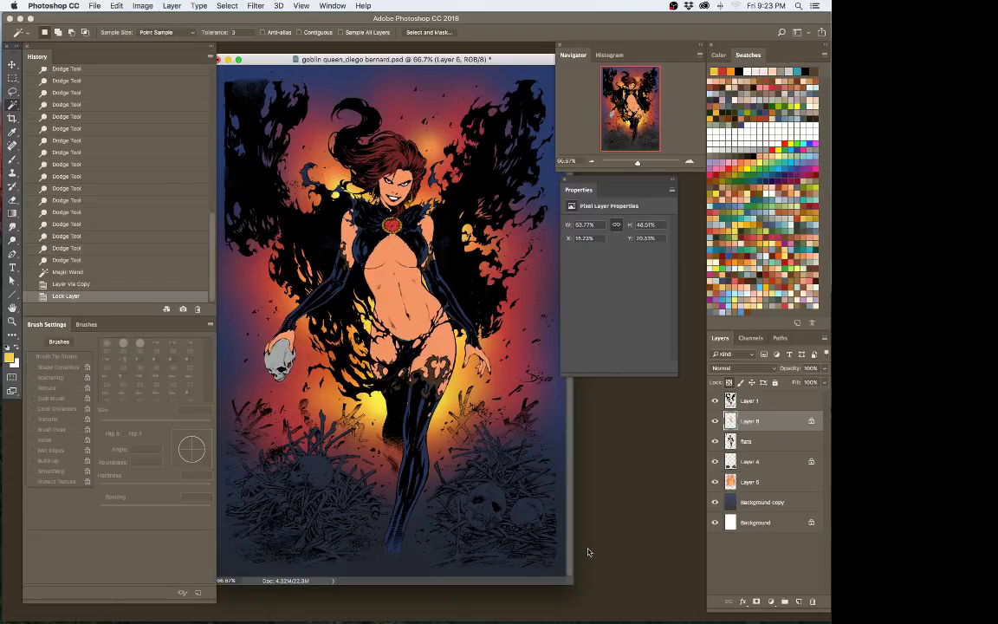
# Step: Switch the document to full-screen view and sample the character's orange skin as the foreground colour
pyautogui.press('f')
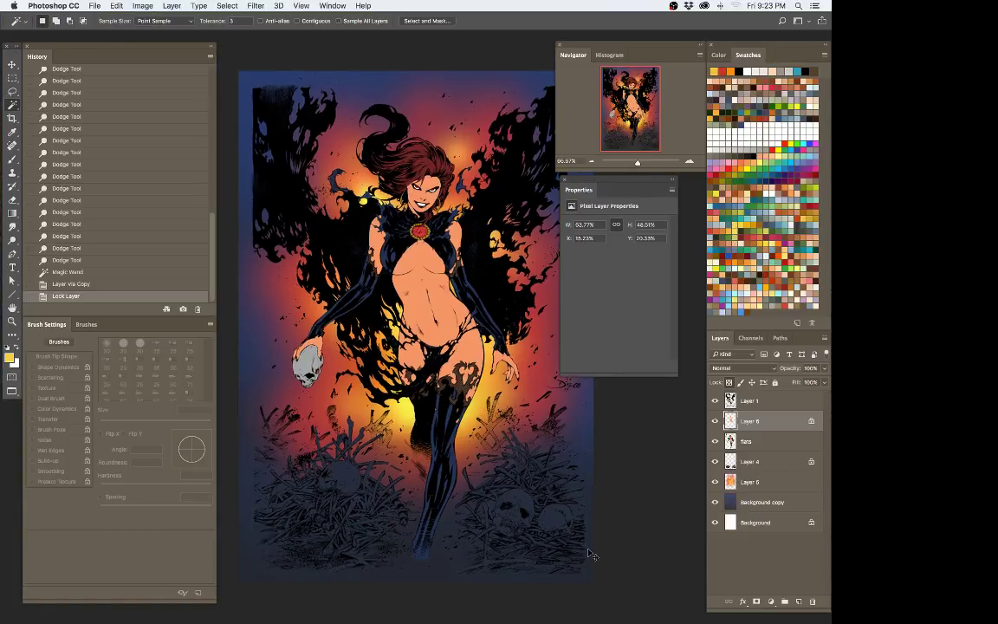
pyautogui.press('super+j')
pyautogui.press('super+z')
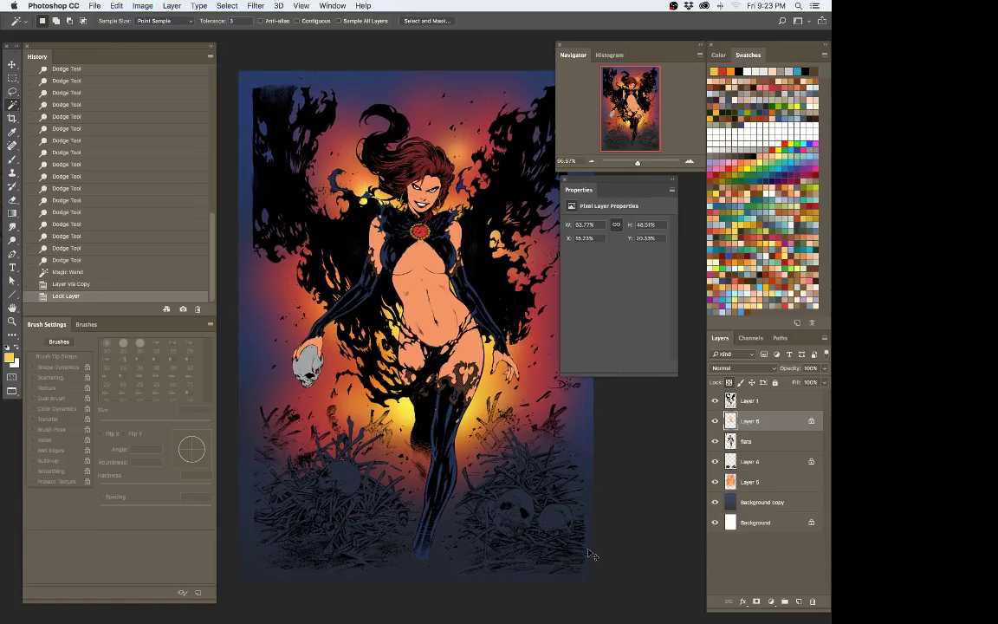
pyautogui.press('i')
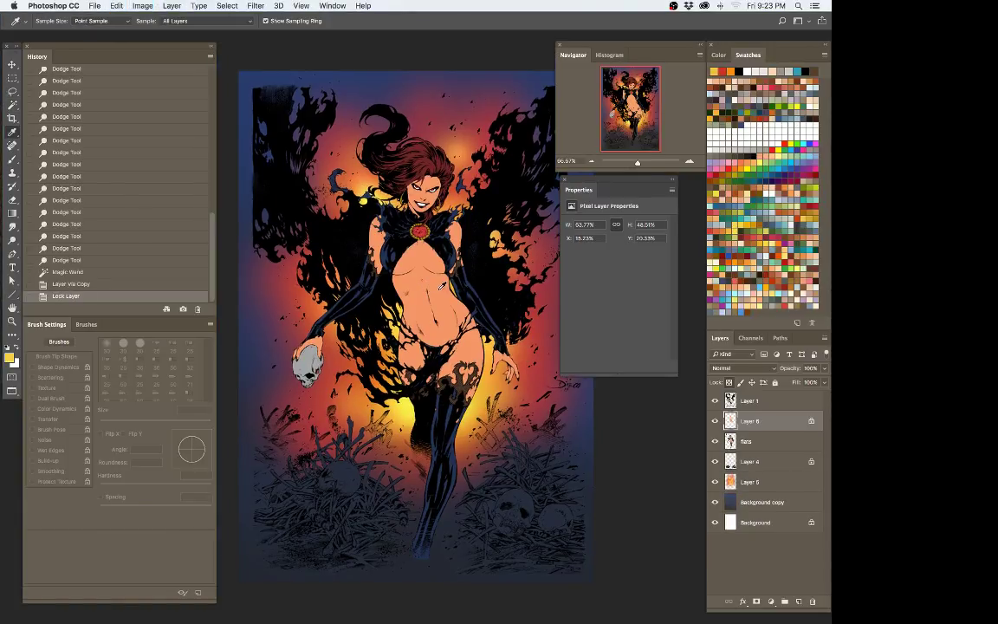
# Step: Darken and partly desaturate the copied skin on Layer 6 with a Hue/Saturation adjustment
pyautogui.press('super+u')
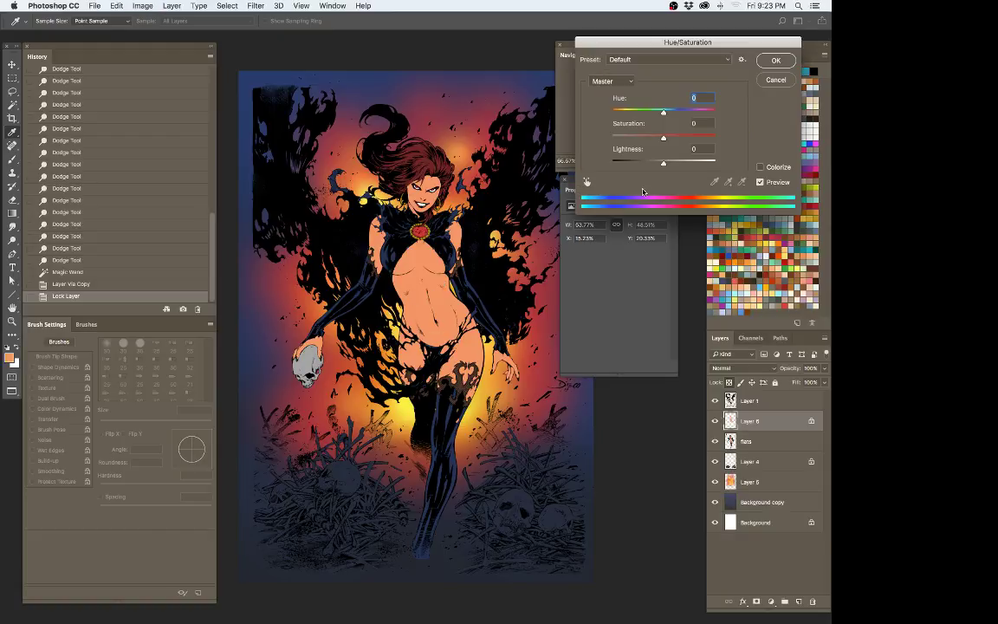
pyautogui.moveTo(660, 165); pyautogui.dragTo(652, 139)
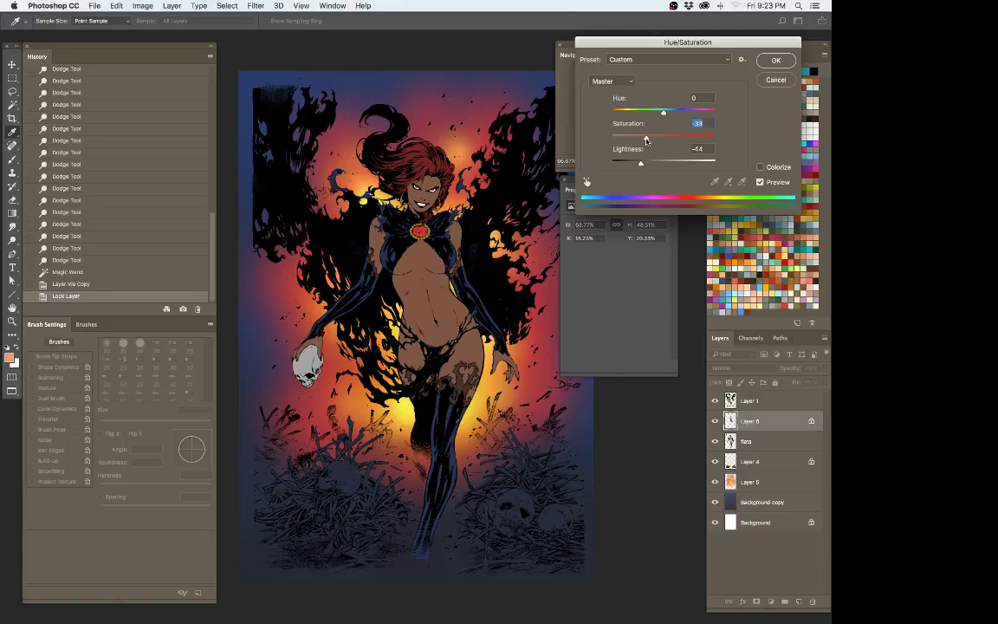
pyautogui.moveTo(643, 141); pyautogui.dragTo(642, 167)
pyautogui.press('Return')
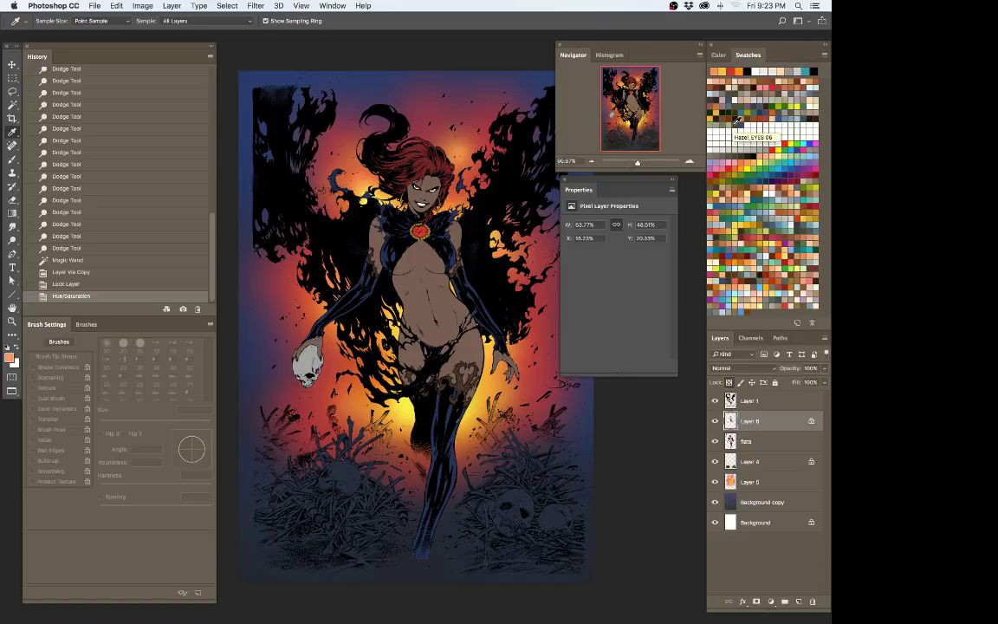
# Step: Apply a second Hue/Saturation adjustment to Layer 6 with saturation at -100 to turn the skin grey
pyautogui.press('super+u')
pyautogui.moveTo(664, 140); pyautogui.dragTo(606, 145)
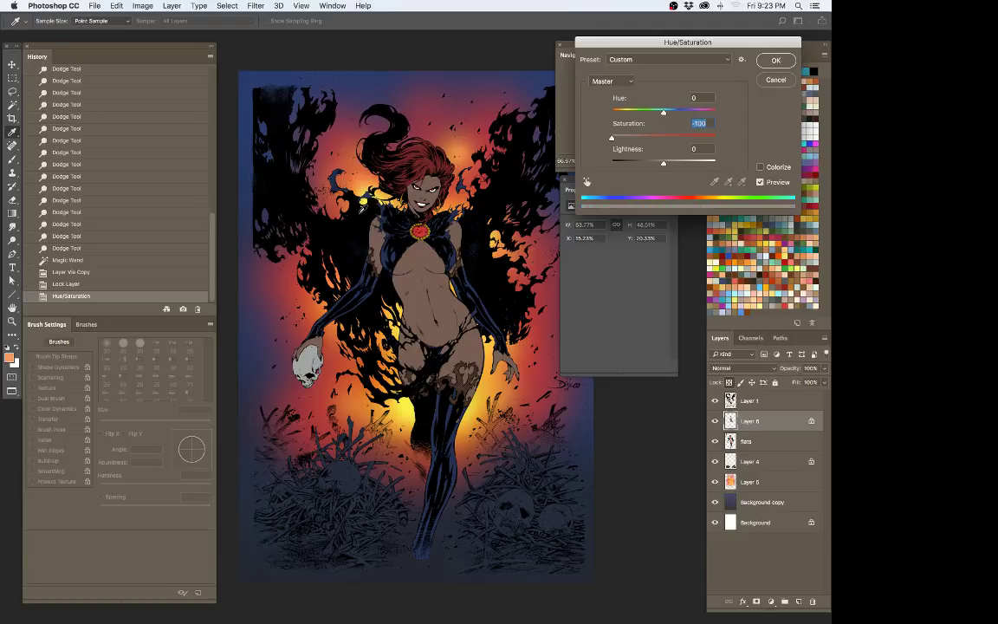
pyautogui.click(776, 60)
# Step: Zoom in on the hand holding the skull and set the Brush foreground colour to the lighter grey 8b8b8b
pyautogui.press('z')
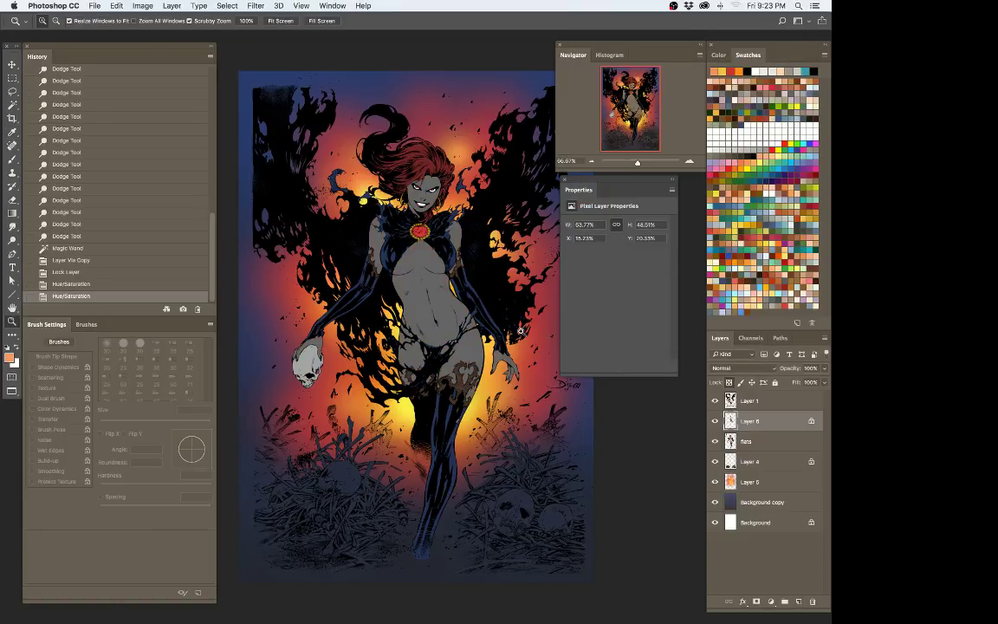
pyautogui.moveTo(430, 256); pyautogui.dragTo(498, 251)
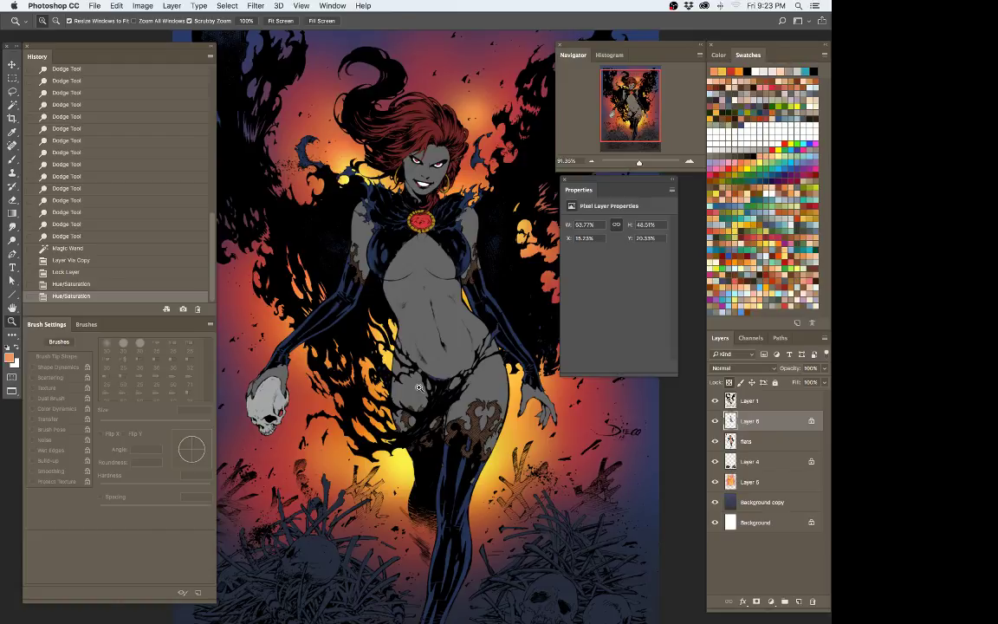
pyautogui.moveTo(285, 369); pyautogui.dragTo(372, 421)
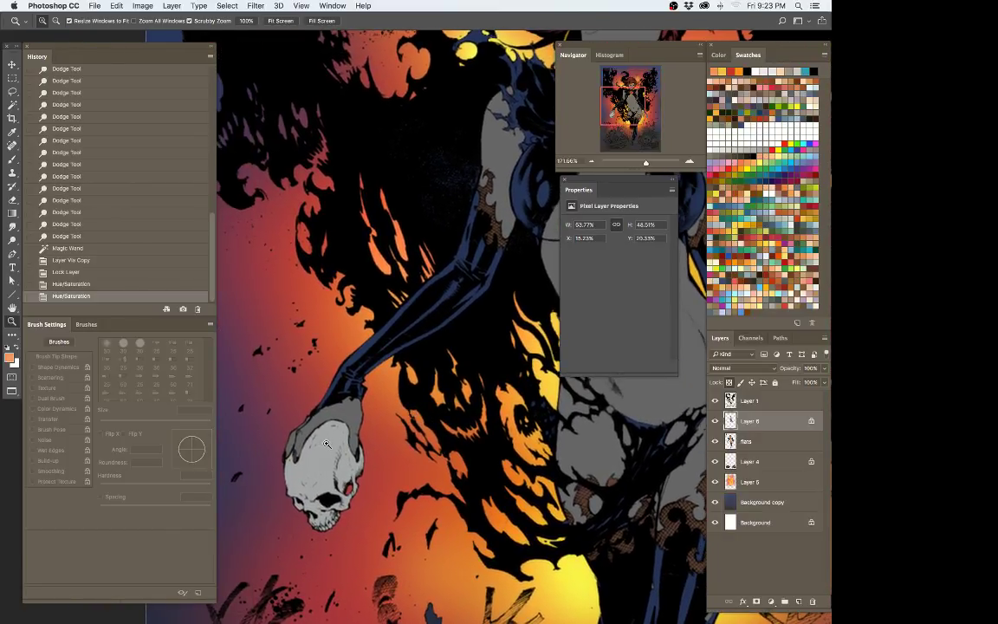
pyautogui.press('b')
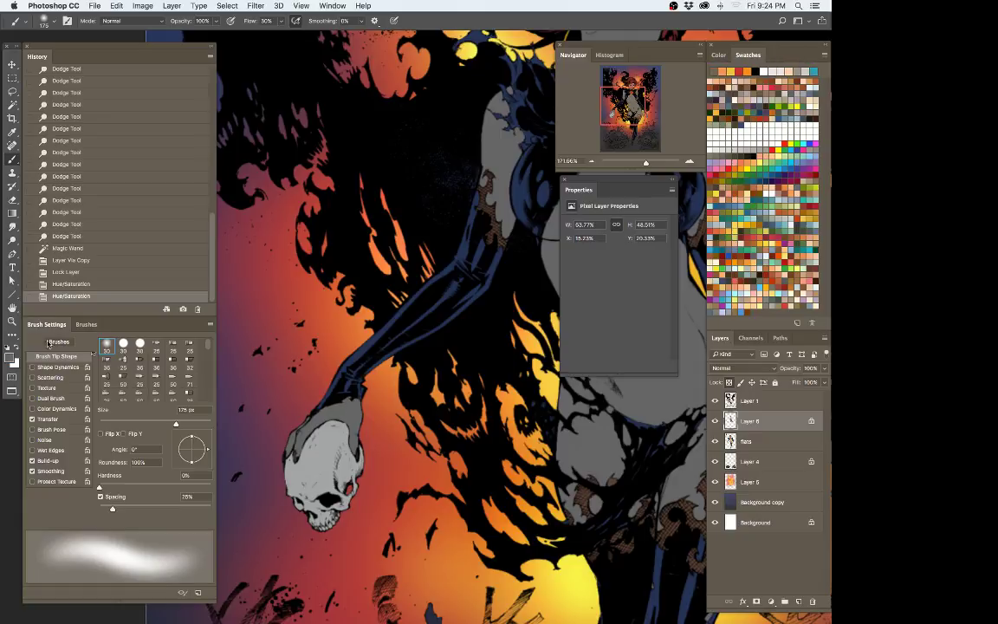
pyautogui.click(10, 357)
pyautogui.moveTo(475, 235); pyautogui.dragTo(474, 228)
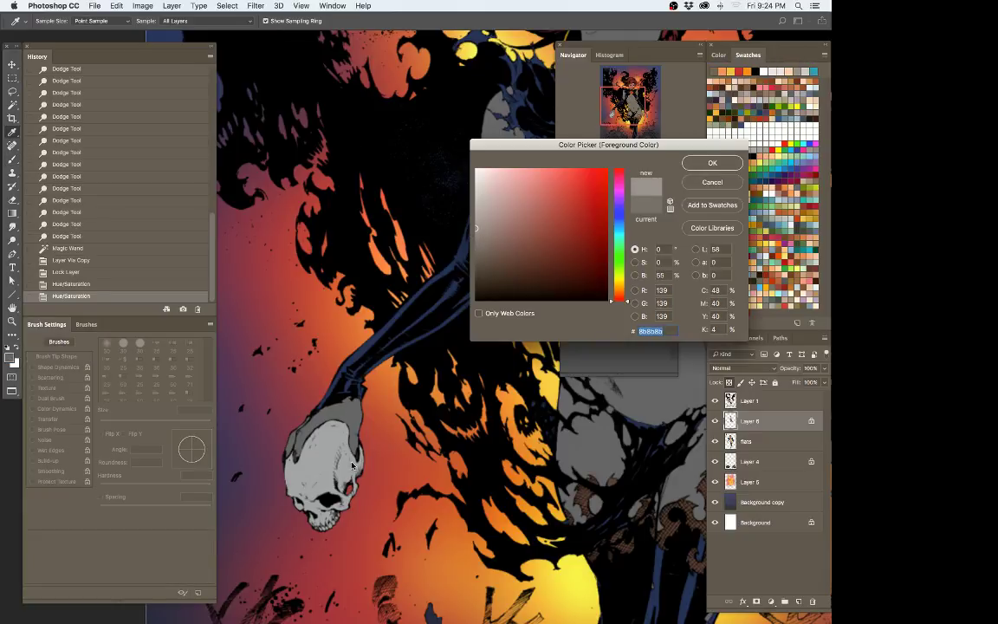
pyautogui.click(693, 165)
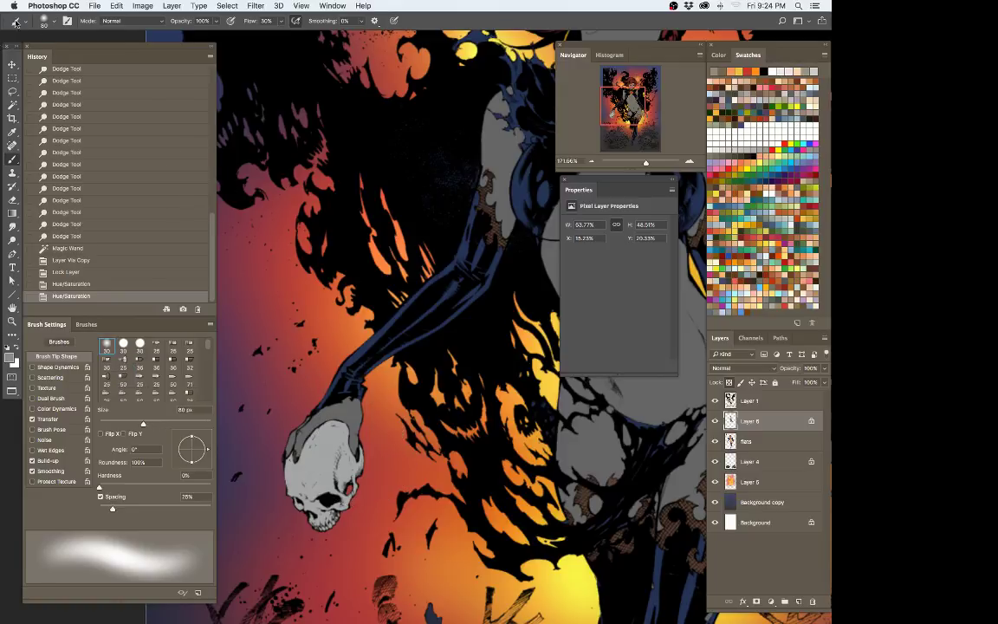
# Step: Load the my brush1 brush preset and reduce its size to 9 px
pyautogui.click(47, 19)
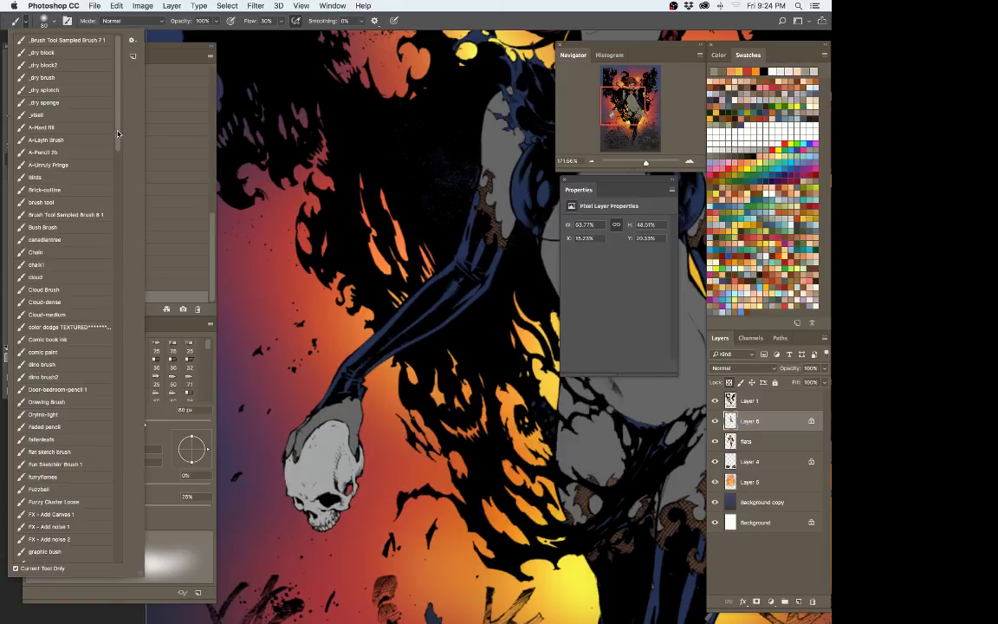
pyautogui.moveTo(117, 135); pyautogui.dragTo(127, 380)
pyautogui.scroll(-5, 98, 338)
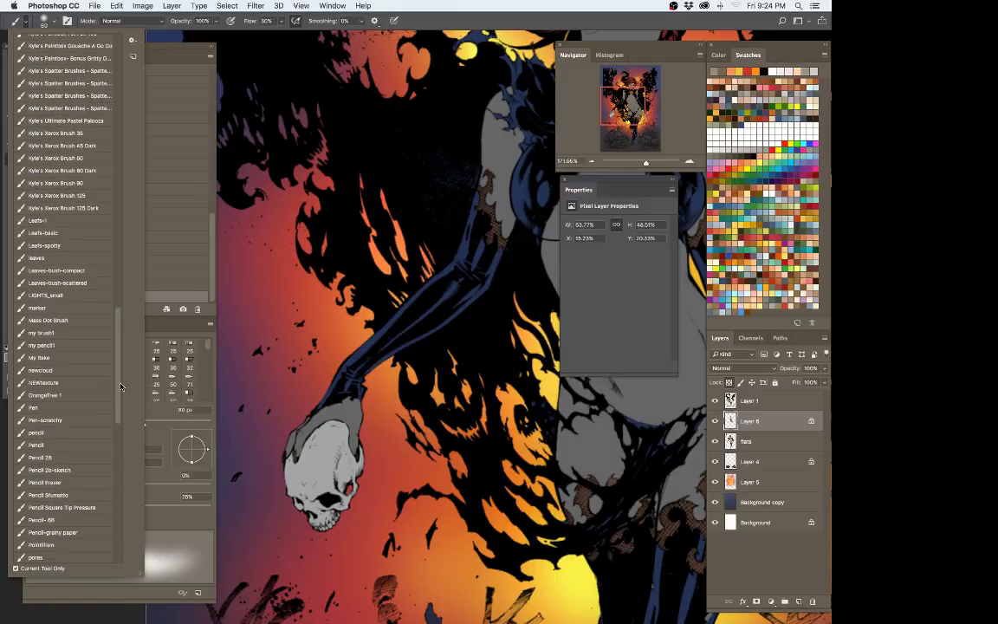
pyautogui.click(95, 325)
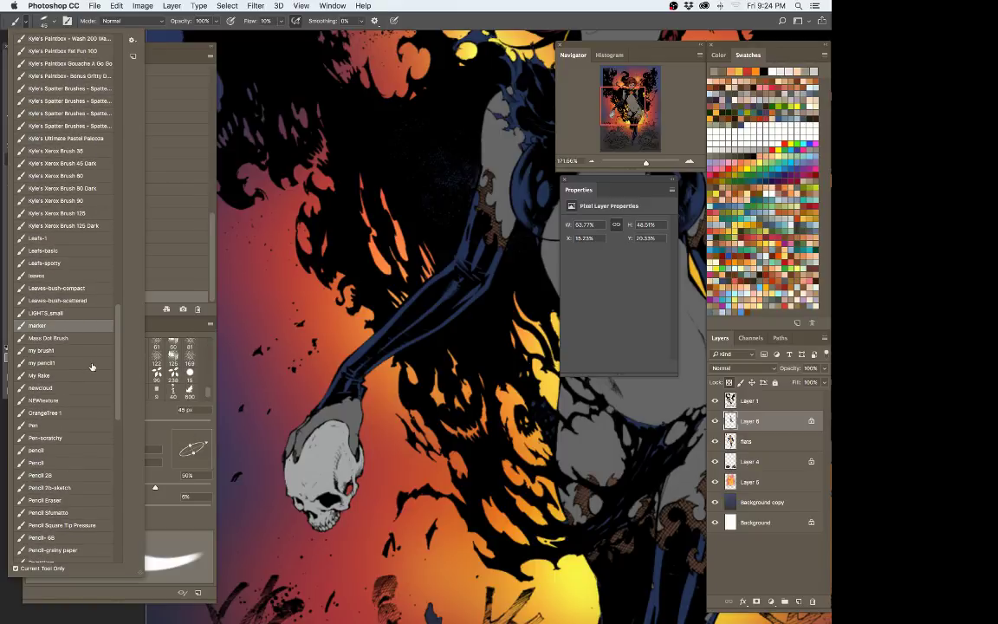
pyautogui.click(92, 364)
pyautogui.click(91, 351)
pyautogui.click(450, 22)
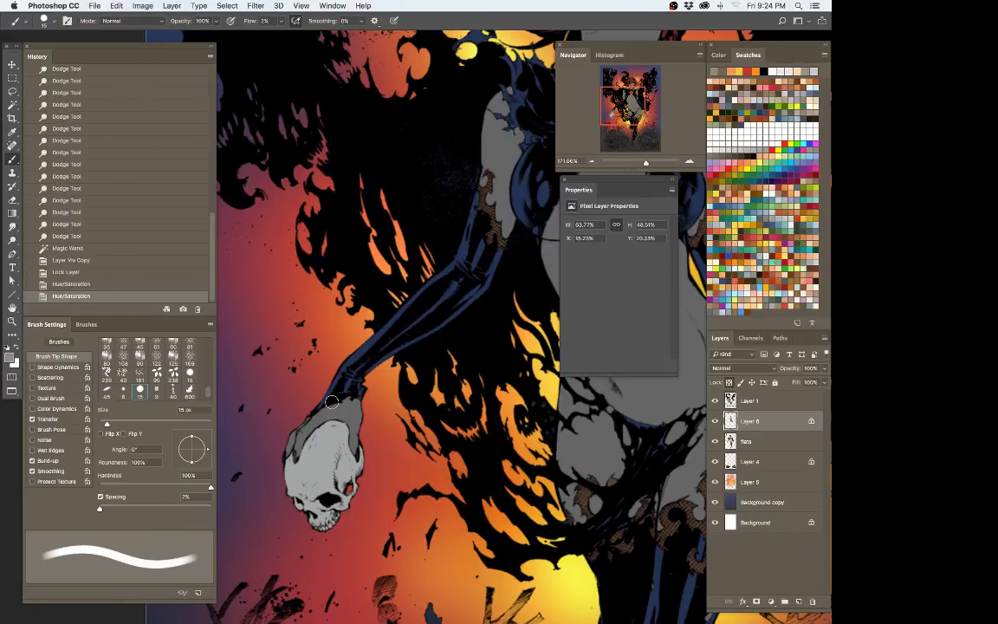
pyautogui.press('[')
pyautogui.press('[')
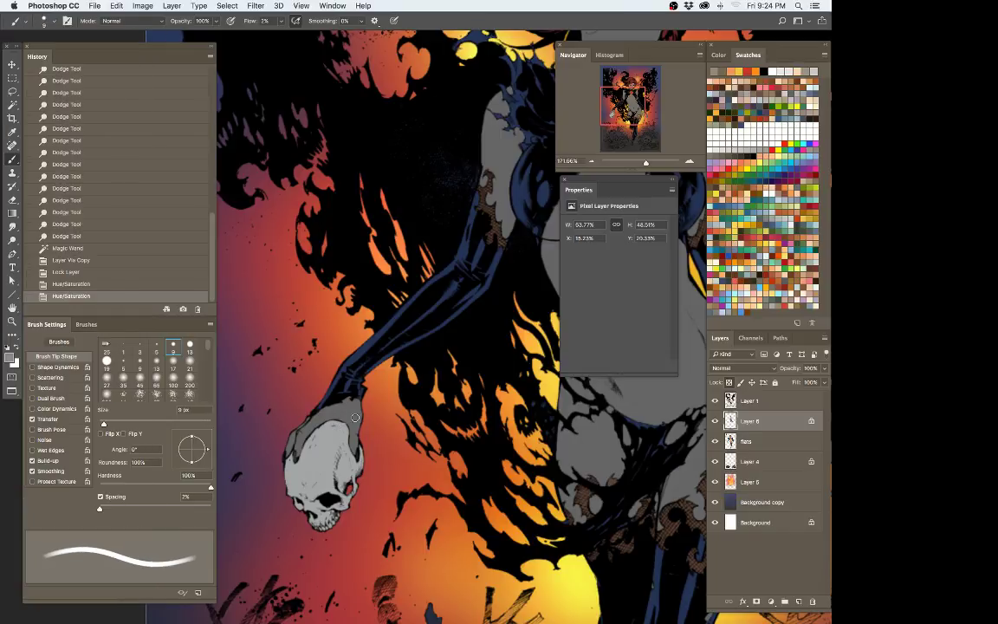
# Step: Paint lighter grey tones on the back and fingers of the hand holding the skull, reducing the brush to 8 px
pyautogui.click(353, 422)
pyautogui.click(352, 418)
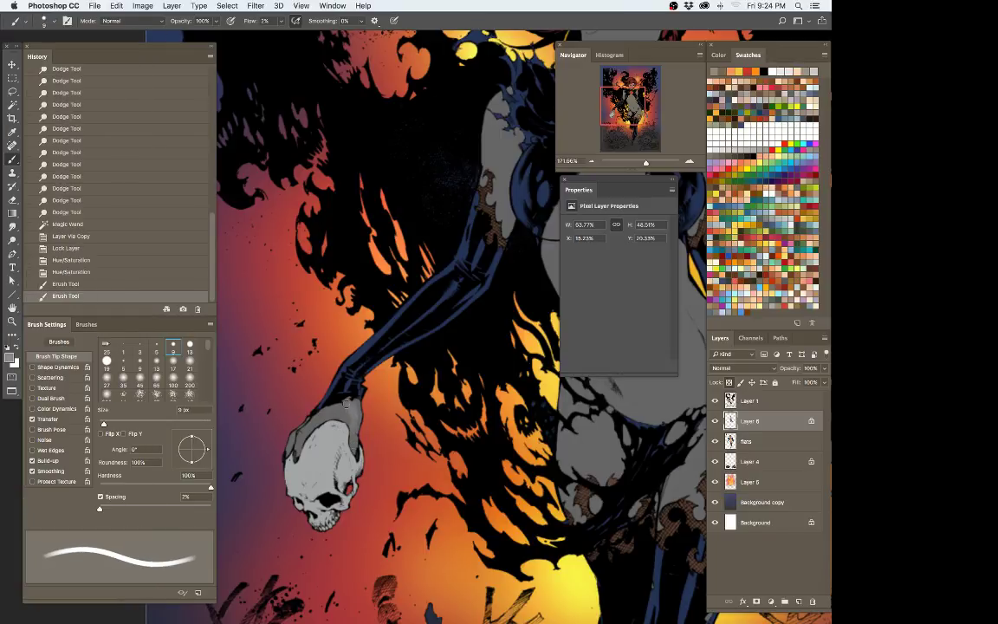
pyautogui.click(347, 410)
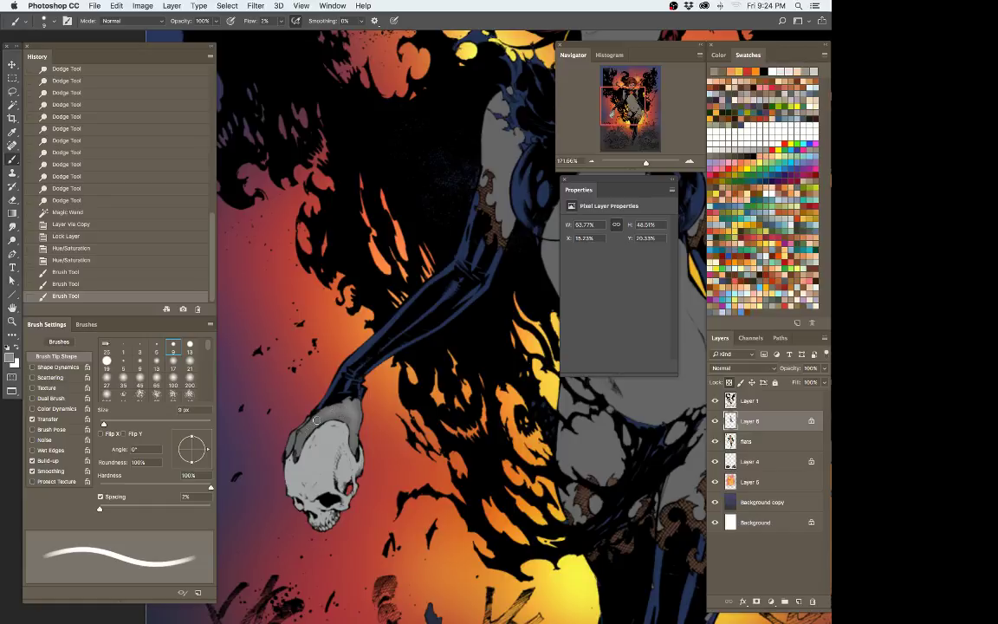
pyautogui.moveTo(316, 420)
pyautogui.mouseDown()
pyautogui.moveTo(352, 402)
pyautogui.moveTo(313, 415)
pyautogui.moveTo(300, 442)
pyautogui.mouseUp()
pyautogui.press('[')
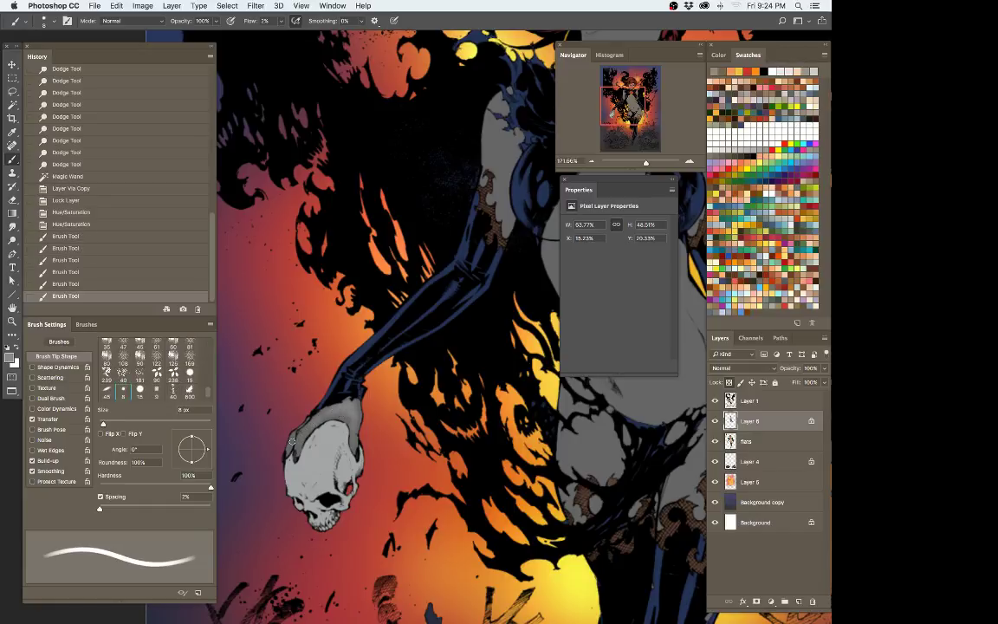
# Step: Hide the interface and paint lighter grey tones on the skull-side upper arm and the chest with a larger brush
pyautogui.press('Tab')
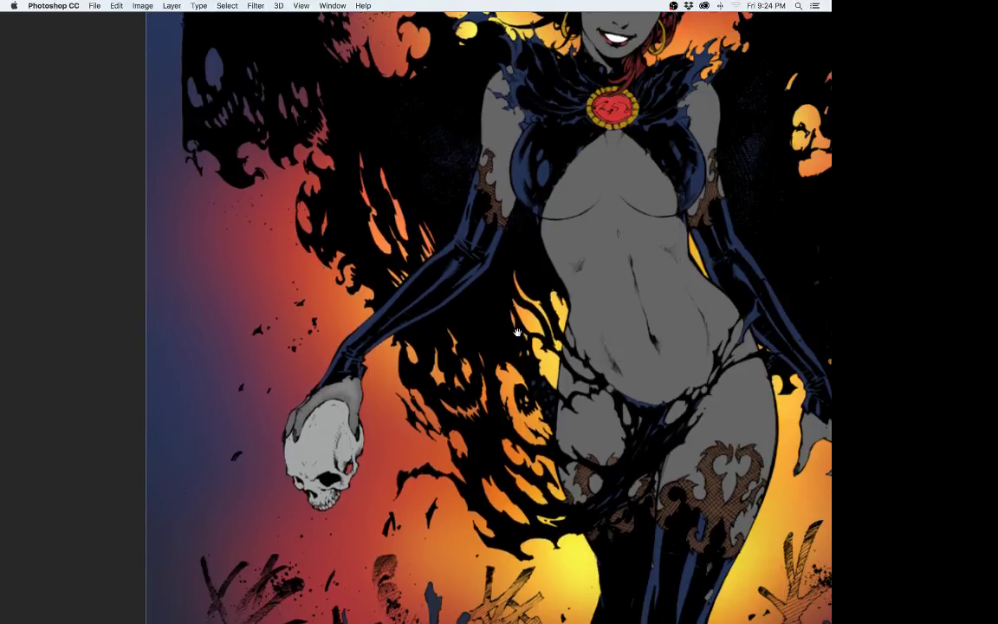
pyautogui.moveTo(517, 331); pyautogui.dragTo(385, 387)
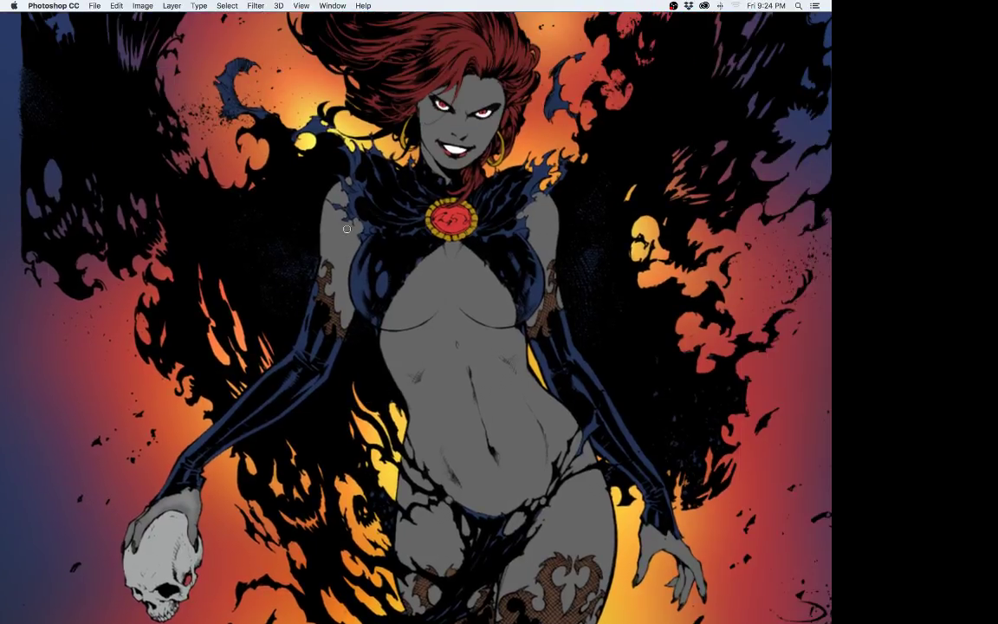
pyautogui.press(']')
pyautogui.press(']')
pyautogui.press(']')
pyautogui.moveTo(336, 201)
pyautogui.mouseDown()
pyautogui.moveTo(345, 241)
pyautogui.moveTo(346, 219)
pyautogui.moveTo(332, 306)
pyautogui.moveTo(350, 195)
pyautogui.mouseUp()
pyautogui.moveTo(488, 263)
pyautogui.mouseDown()
pyautogui.moveTo(510, 279)
pyautogui.moveTo(487, 257)
pyautogui.moveTo(479, 276)
pyautogui.moveTo(501, 269)
pyautogui.mouseUp()
pyautogui.moveTo(429, 259)
pyautogui.mouseDown()
pyautogui.moveTo(413, 282)
pyautogui.moveTo(426, 296)
pyautogui.mouseUp()
# Step: Lighten the opposite upper arm and the empty hand with grey strokes, adjusting the brush size to each area
pyautogui.press('[')
pyautogui.press('[')
pyautogui.press('[')
pyautogui.press('[')
pyautogui.press('[')
pyautogui.press('[')
pyautogui.press('[')
pyautogui.press('[')
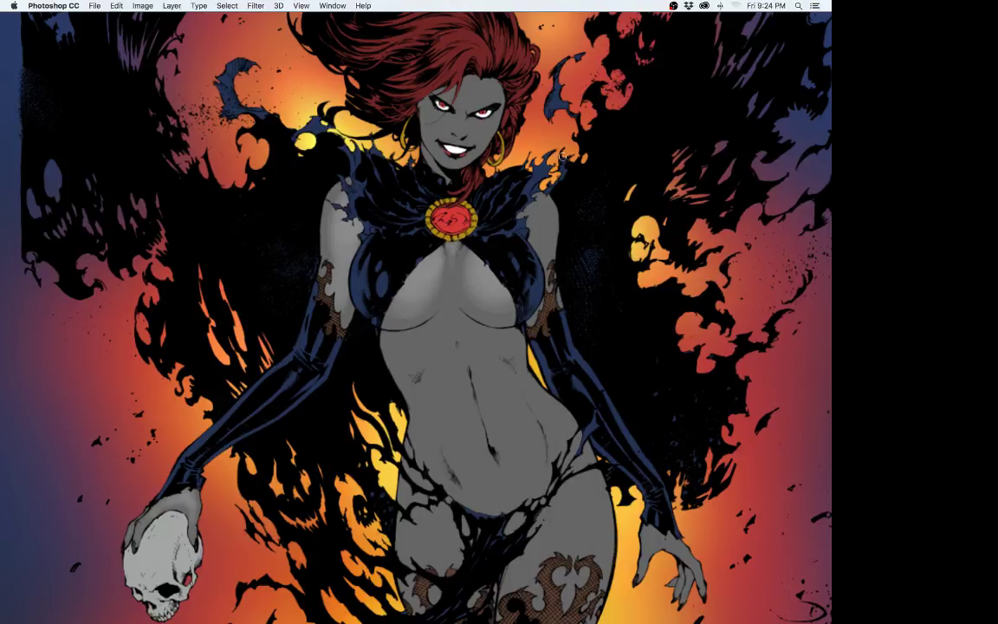
pyautogui.press(']')
pyautogui.press(']')
pyautogui.press(']')
pyautogui.press(']')
pyautogui.moveTo(530, 219)
pyautogui.mouseDown()
pyautogui.moveTo(542, 228)
pyautogui.moveTo(544, 284)
pyautogui.mouseUp()
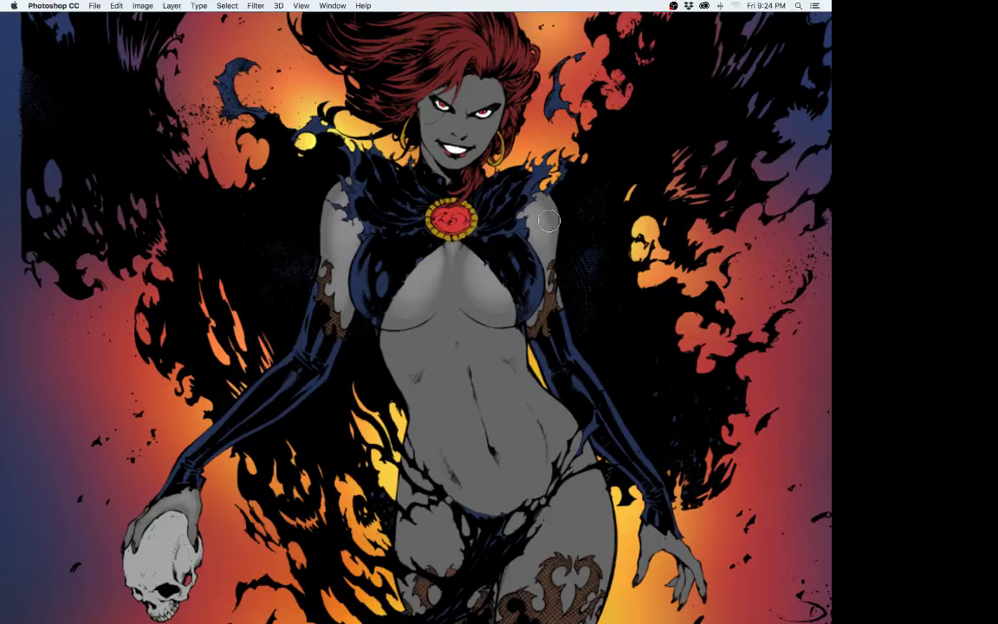
pyautogui.scroll(-3, 550, 221)
pyautogui.hscroll(2, 549, 221)
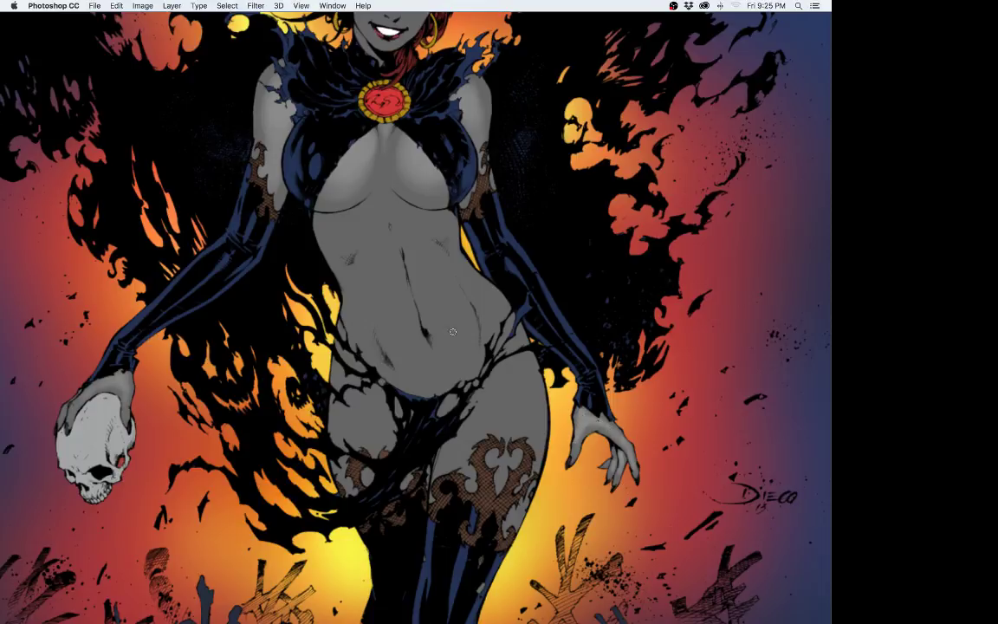
# Step: Paint lighter grey strokes across the ribs just below the chest
pyautogui.click(441, 298)
pyautogui.hscroll(-10, 408, 394)
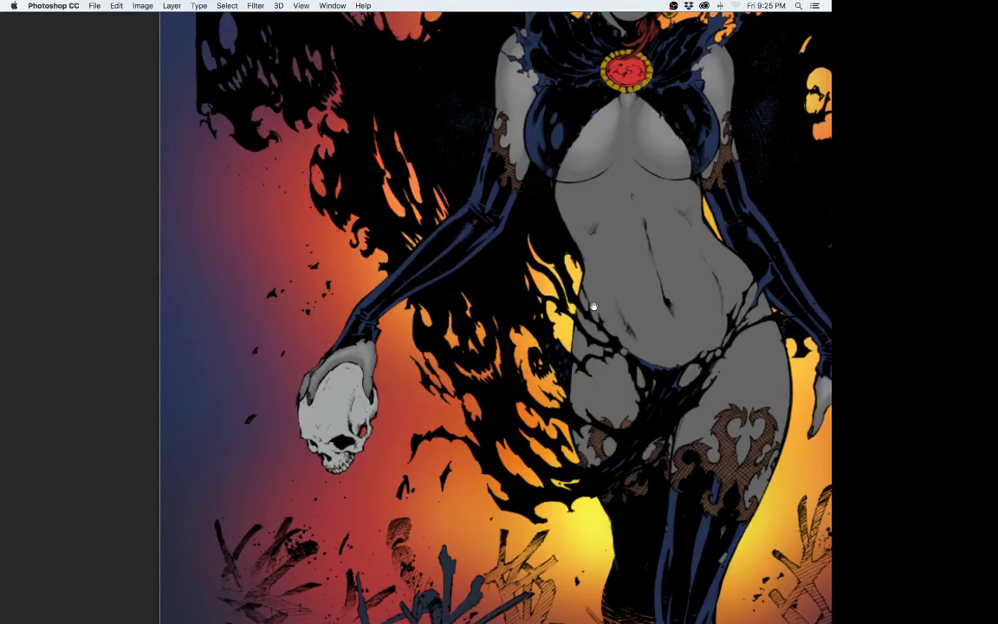
pyautogui.moveTo(593, 306); pyautogui.dragTo(437, 454)
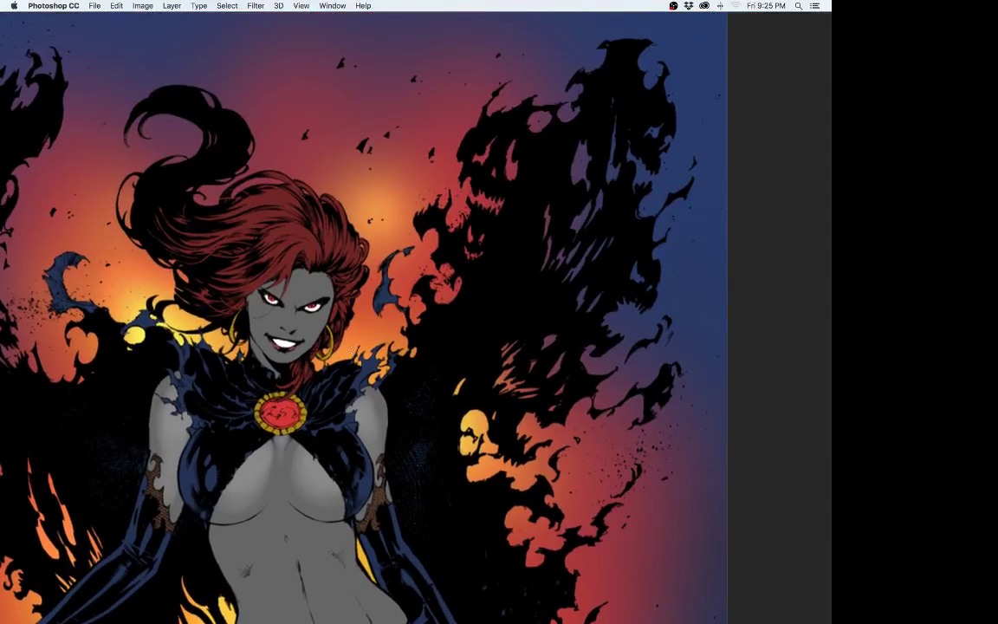
pyautogui.moveTo(336, 470); pyautogui.dragTo(392, 365)
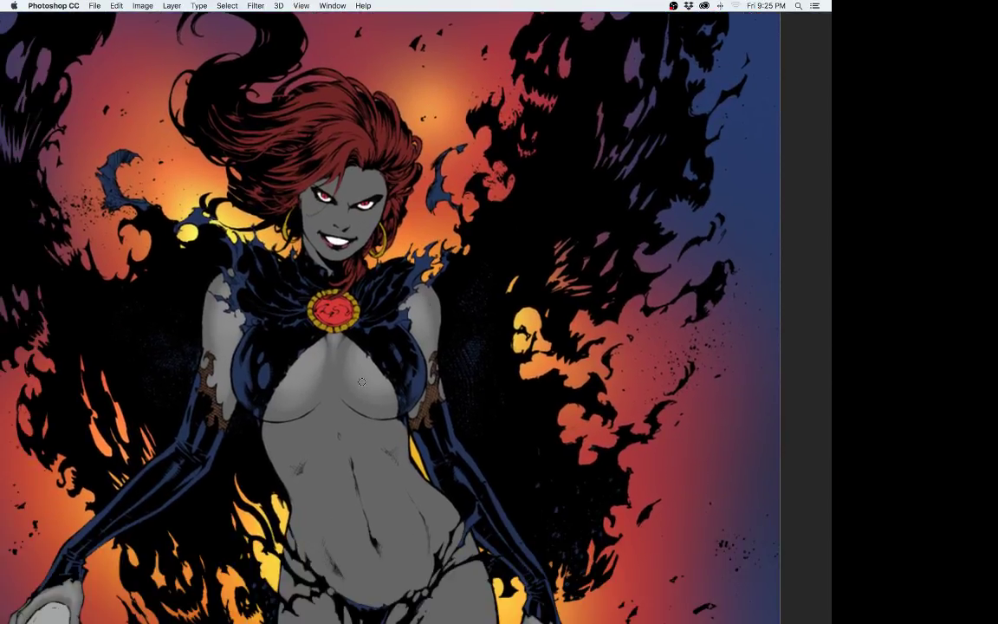
pyautogui.moveTo(388, 434); pyautogui.dragTo(332, 415)
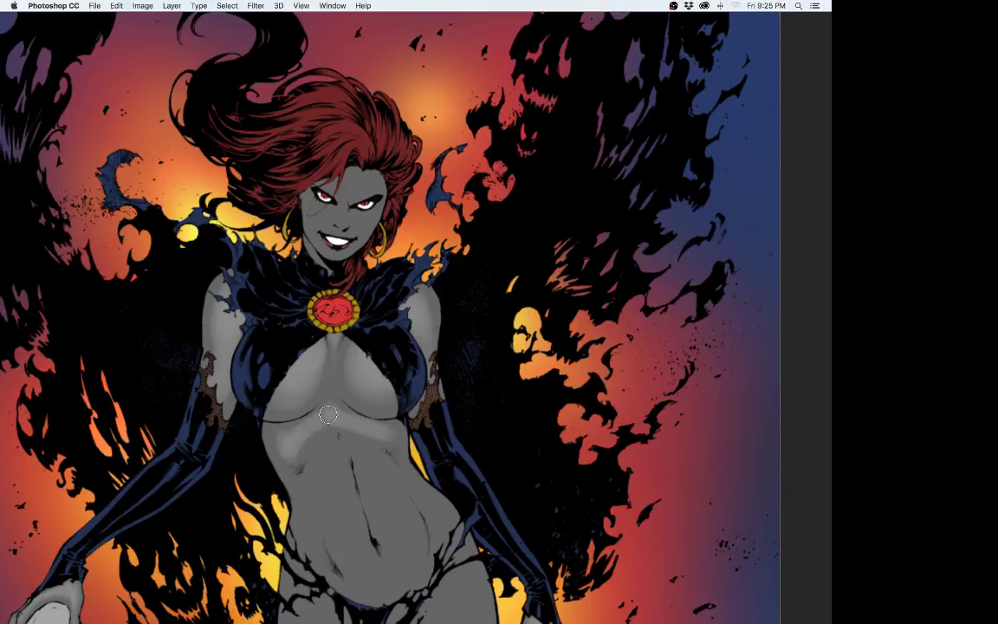
# Step: Paint lighter grey tones down both thighs with an enlarged brush
pyautogui.moveTo(471, 343); pyautogui.dragTo(433, 206)
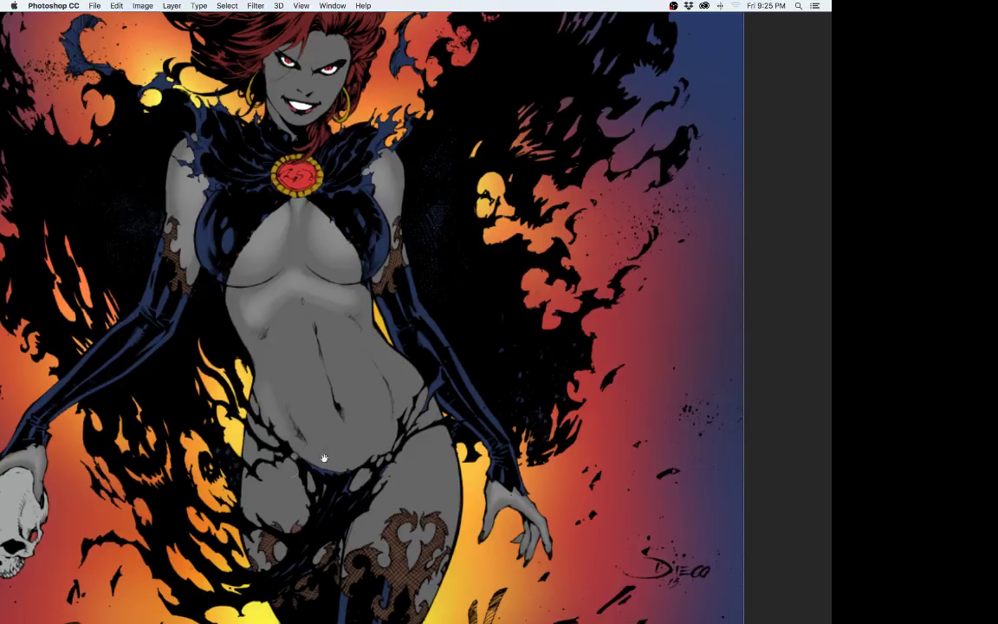
pyautogui.scroll(-5, 292, 413)
pyautogui.press(']')
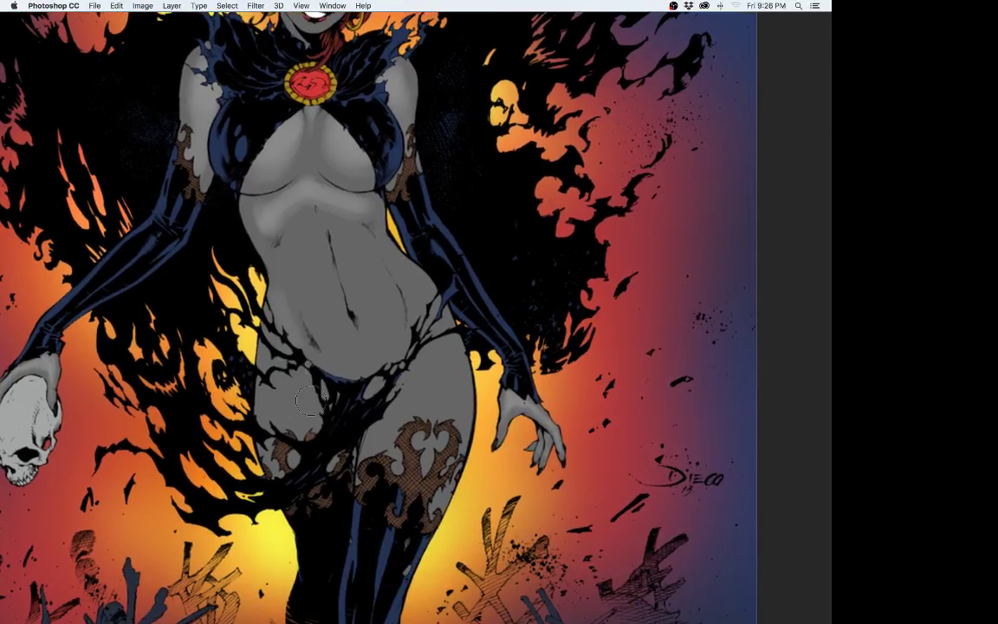
pyautogui.moveTo(304, 382)
pyautogui.mouseDown()
pyautogui.moveTo(295, 430)
pyautogui.moveTo(304, 457)
pyautogui.mouseUp()
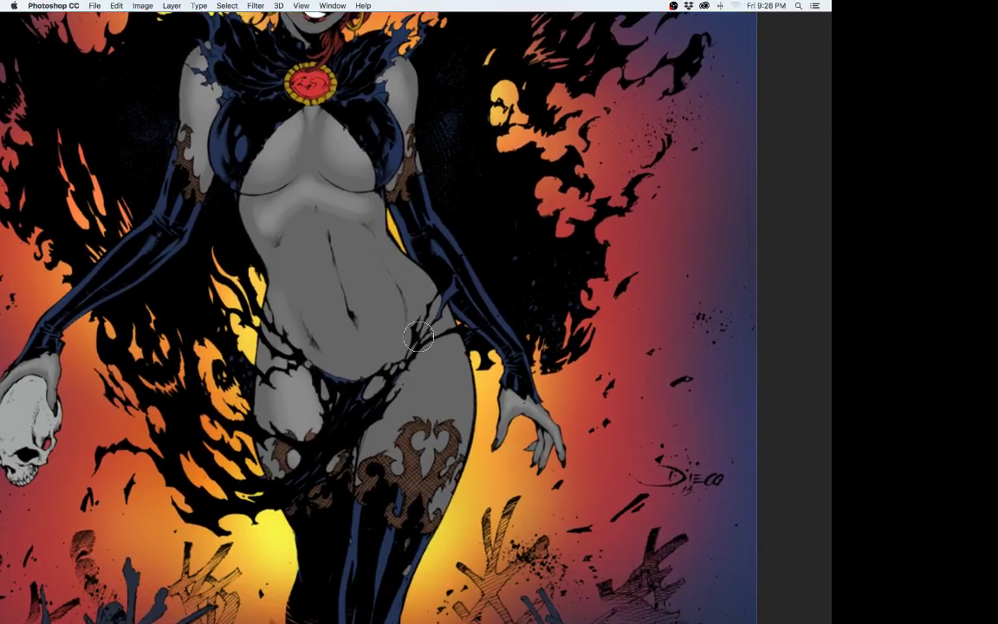
pyautogui.moveTo(424, 341); pyautogui.dragTo(398, 481)
pyautogui.moveTo(414, 376); pyautogui.dragTo(391, 489)
pyautogui.moveTo(435, 333); pyautogui.dragTo(402, 520)
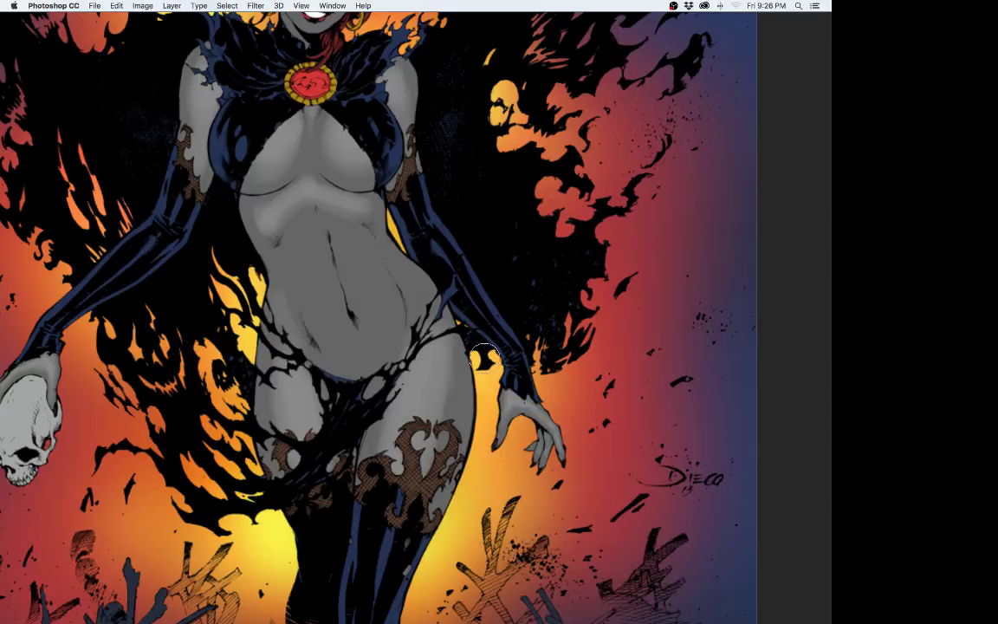
# Step: Model the abdomen and waist with lighter grey strokes around the navel, varying the brush size
pyautogui.press('[')
pyautogui.press('[')
pyautogui.moveTo(304, 234)
pyautogui.mouseDown()
pyautogui.moveTo(315, 283)
pyautogui.moveTo(345, 249)
pyautogui.moveTo(363, 280)
pyautogui.moveTo(319, 265)
pyautogui.moveTo(301, 274)
pyautogui.moveTo(332, 328)
pyautogui.moveTo(426, 293)
pyautogui.mouseUp()
pyautogui.press(']')
pyautogui.press(']')
pyautogui.click(360, 353)
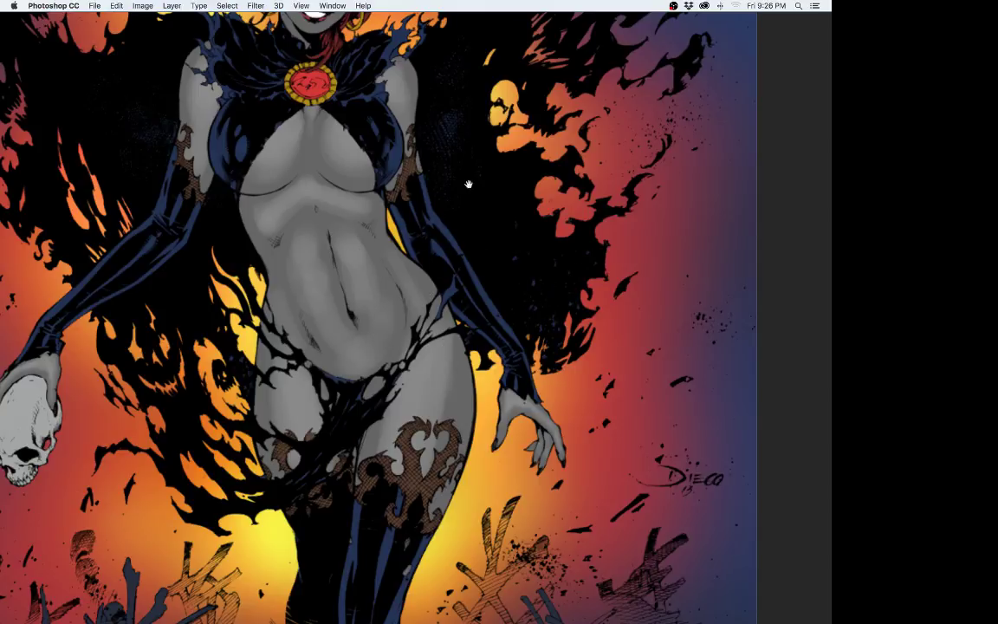
pyautogui.moveTo(477, 212); pyautogui.dragTo(511, 297)
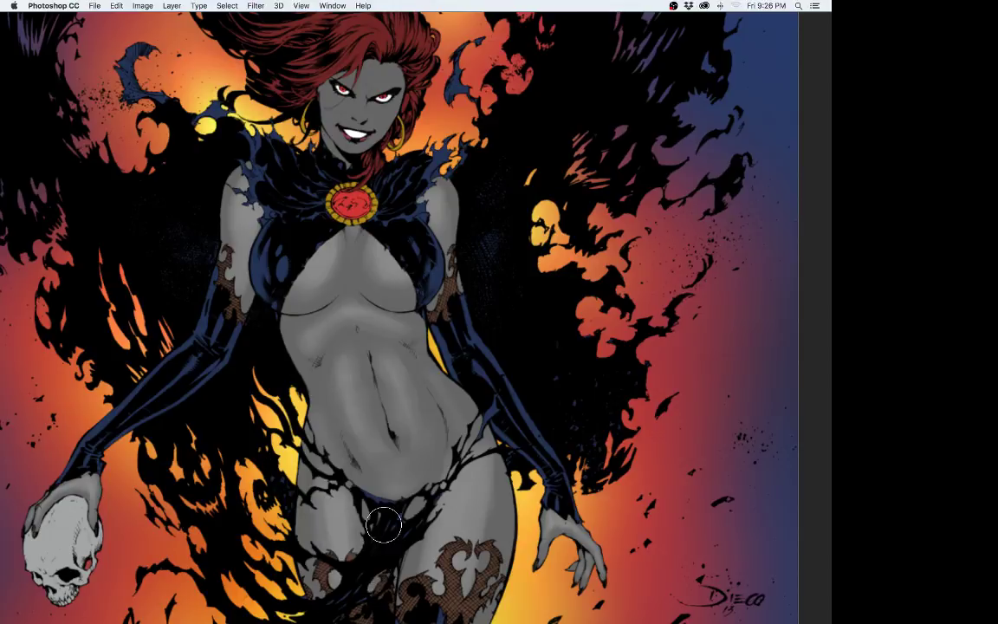
pyautogui.scroll(-5, 384, 524)
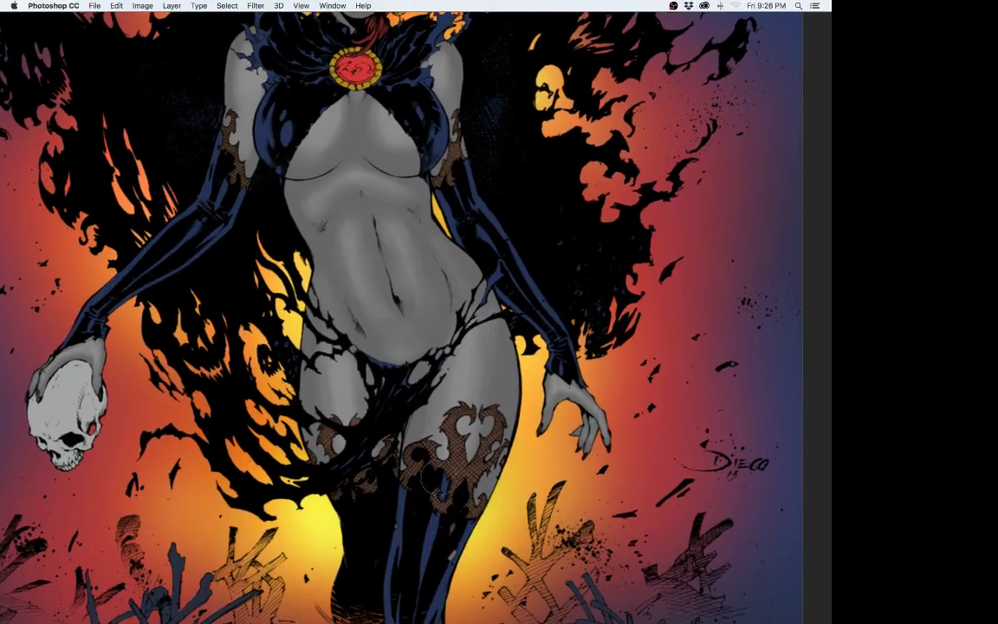
pyautogui.moveTo(528, 181); pyautogui.dragTo(475, 309)
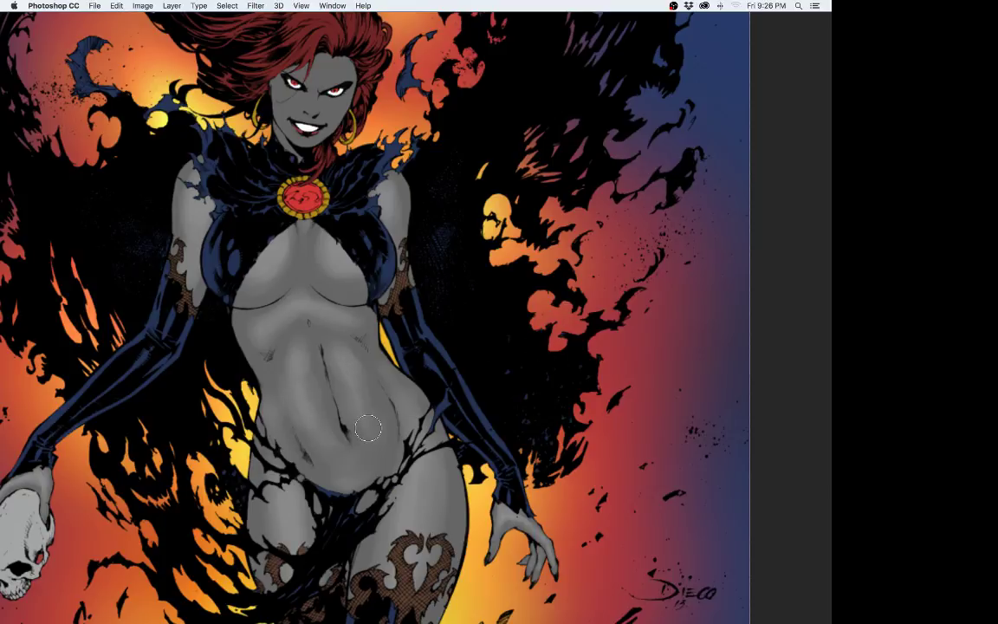
# Step: Show the interface again and load the soft brush preset
pyautogui.press('Tab')
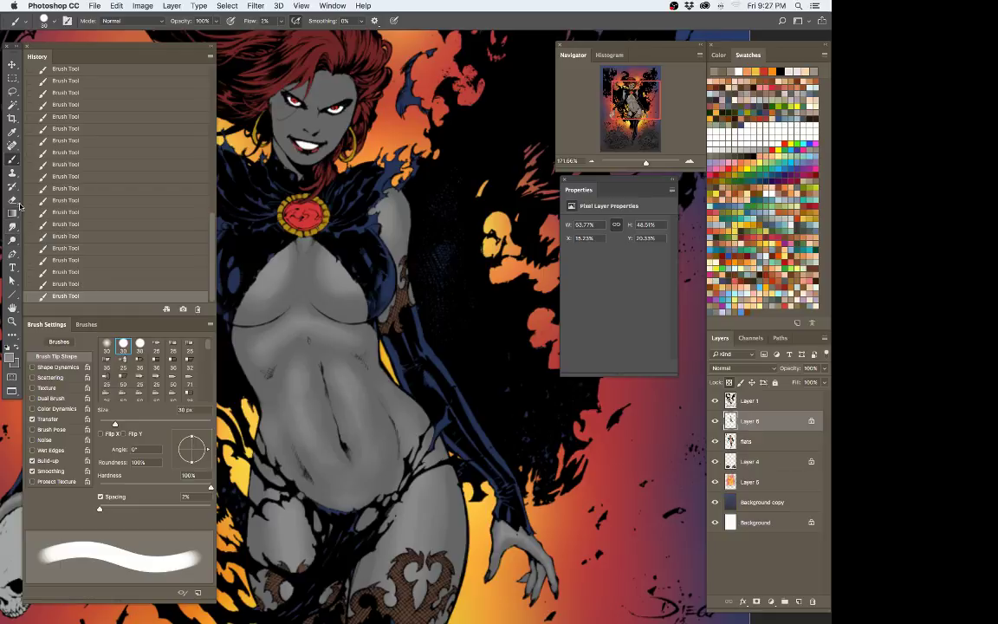
pyautogui.click(17, 21)
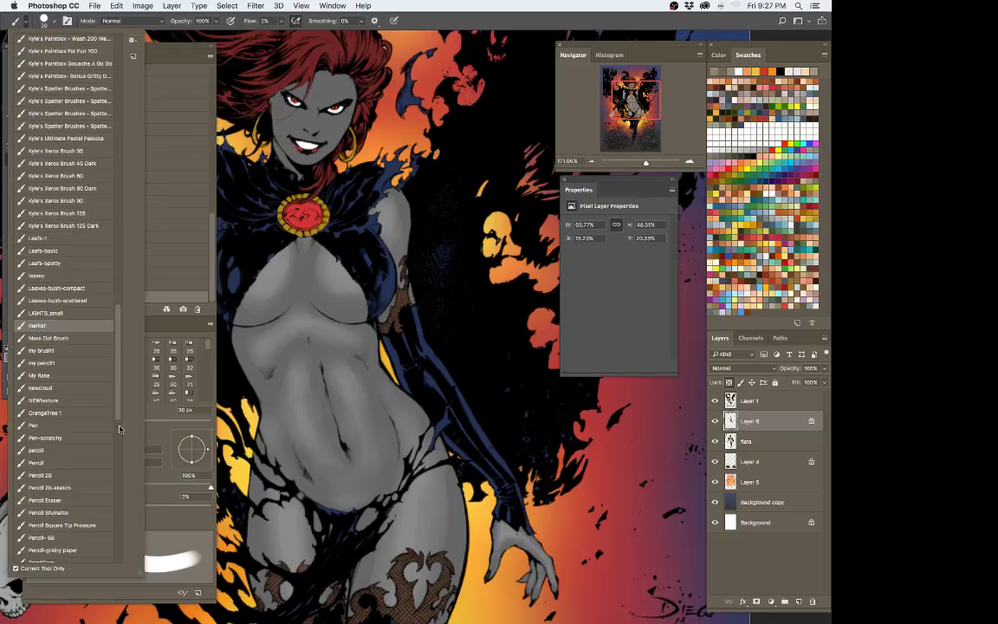
pyautogui.scroll(-8, 120, 428)
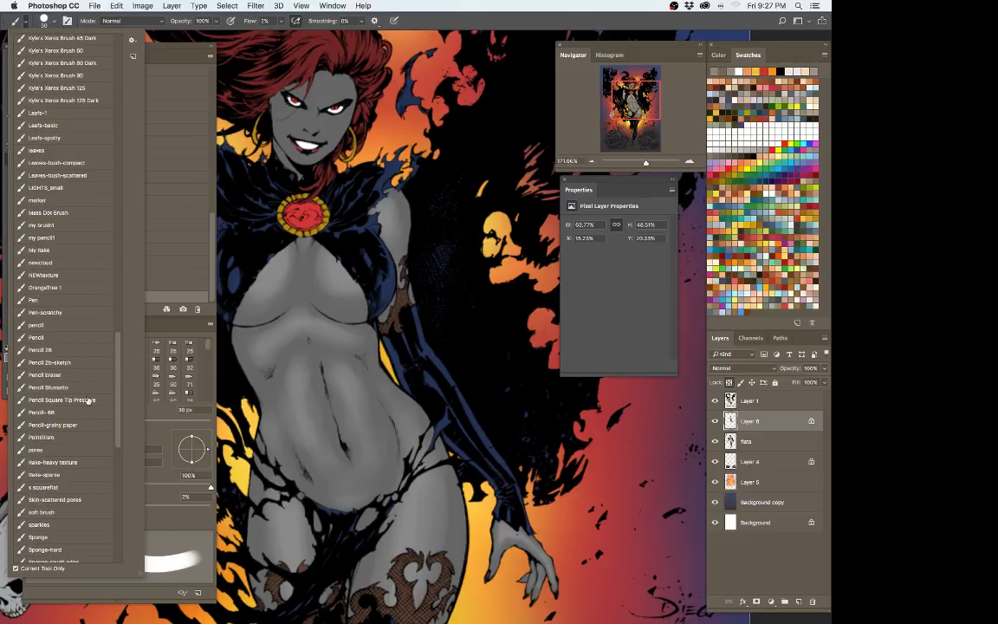
pyautogui.click(87, 513)
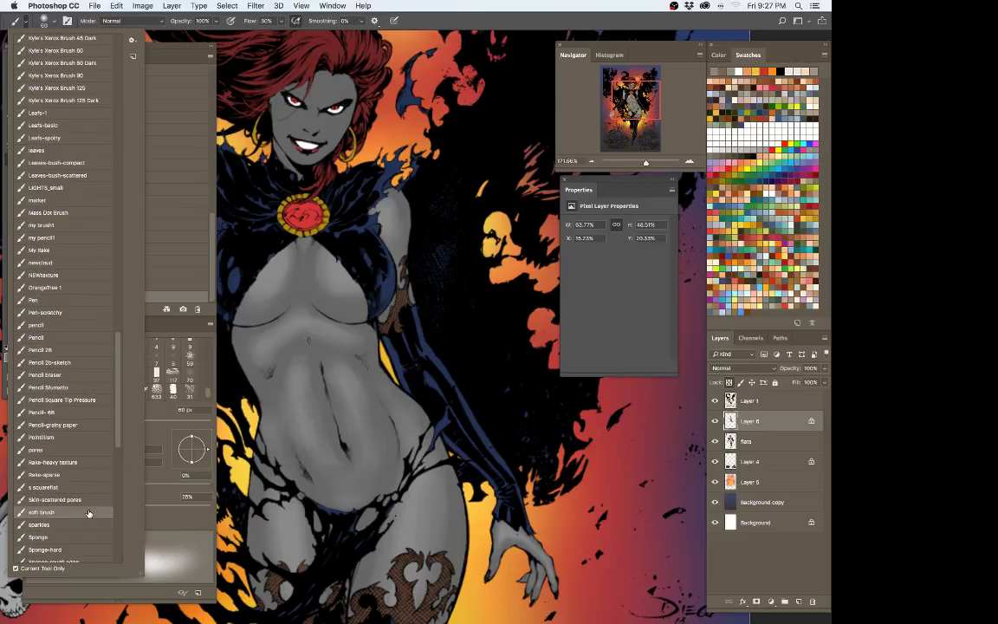
# Step: Blend the grey tones across the abdomen and waist with the soft brush, reducing its size to 35 px
pyautogui.click(382, 19)
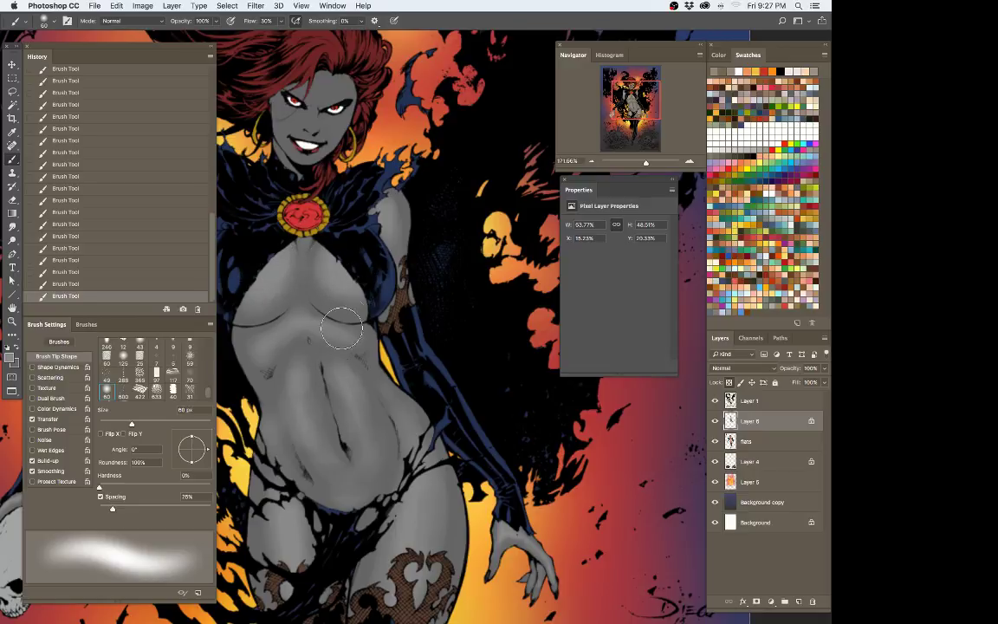
pyautogui.press('[')
pyautogui.press('[')
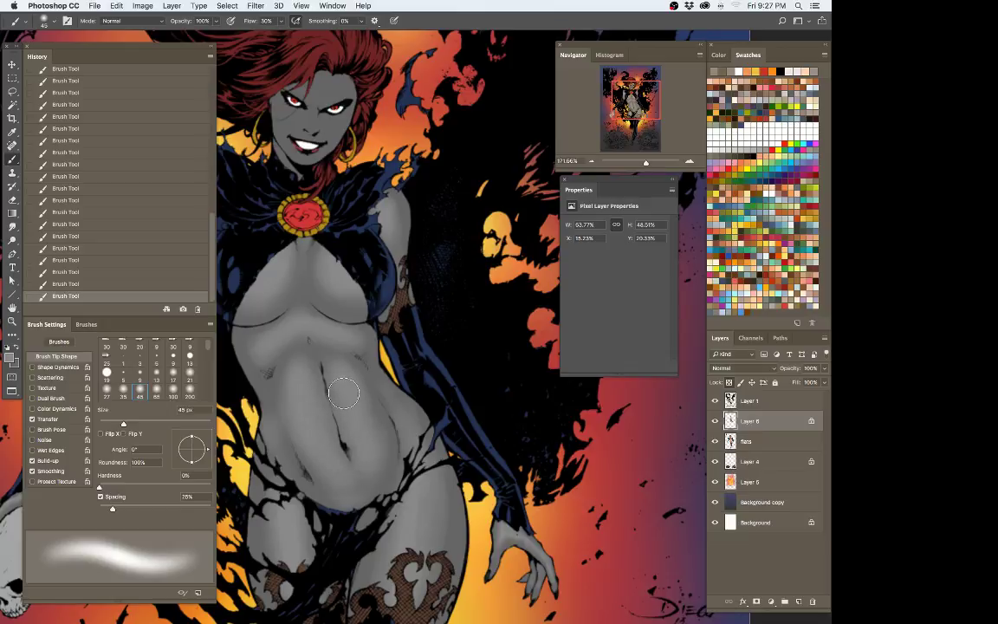
pyautogui.press('[')
pyautogui.press('[')
pyautogui.press('[')
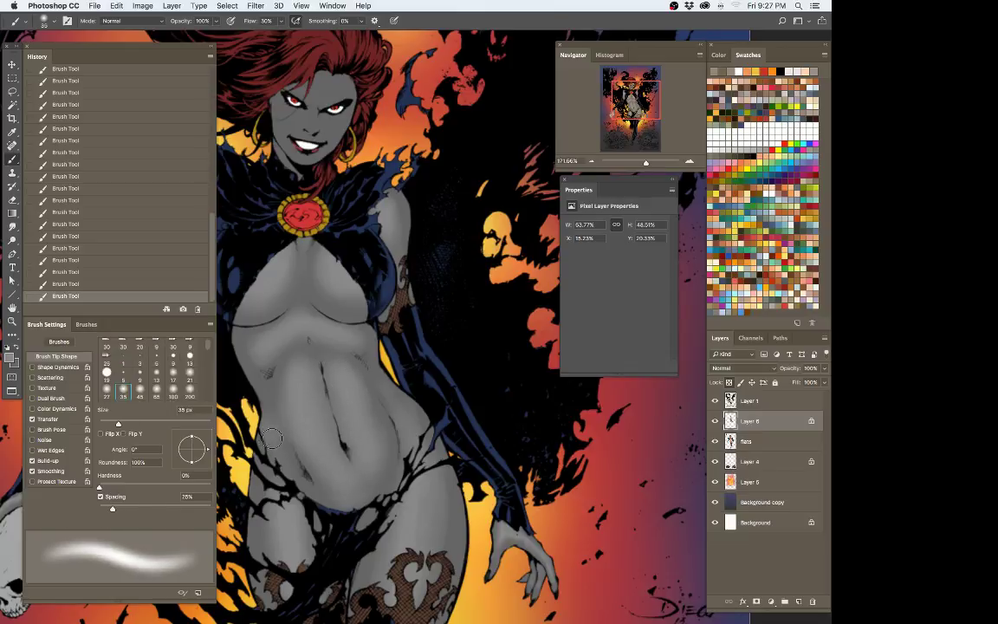
# Step: Soften the shading on the lower abdomen, hips and thighs with the soft brush at 35 to 45 px
pyautogui.moveTo(476, 336); pyautogui.dragTo(491, 262)
pyautogui.press(']')
pyautogui.press(']')
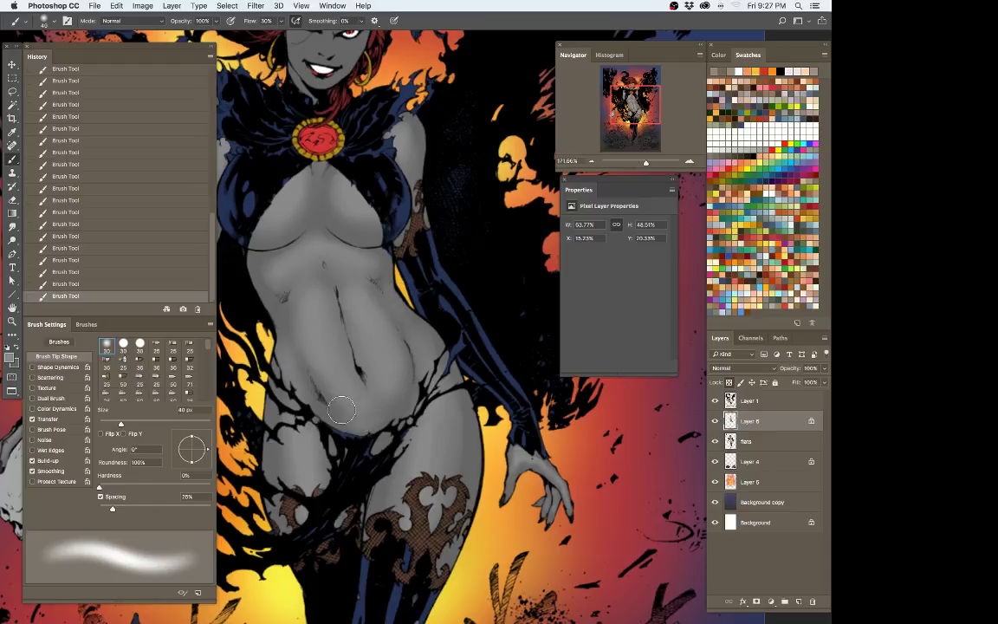
pyautogui.press(']')
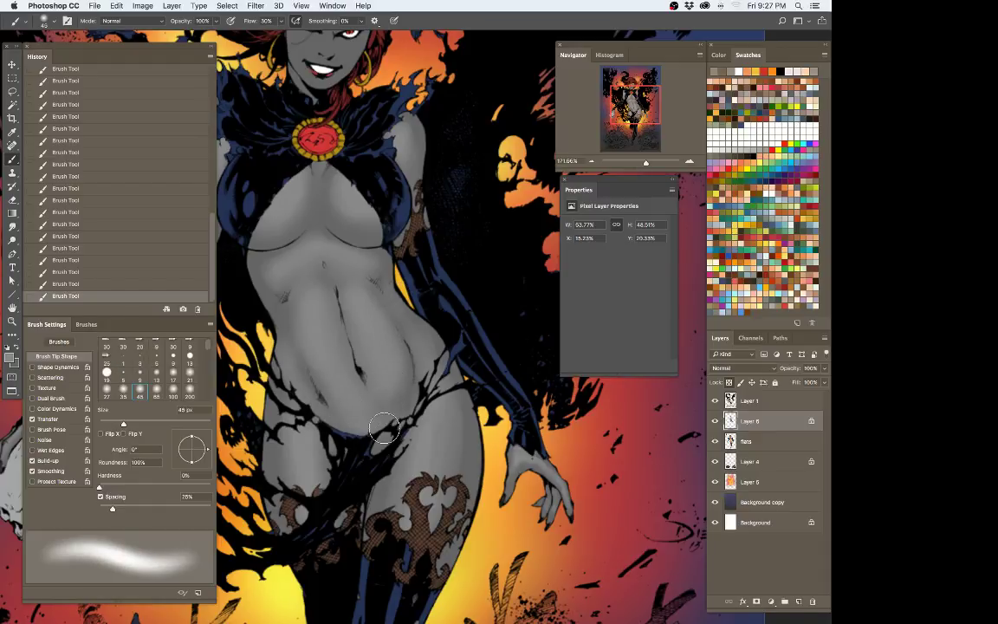
pyautogui.scroll(-3, 392, 232)
pyautogui.press(',')
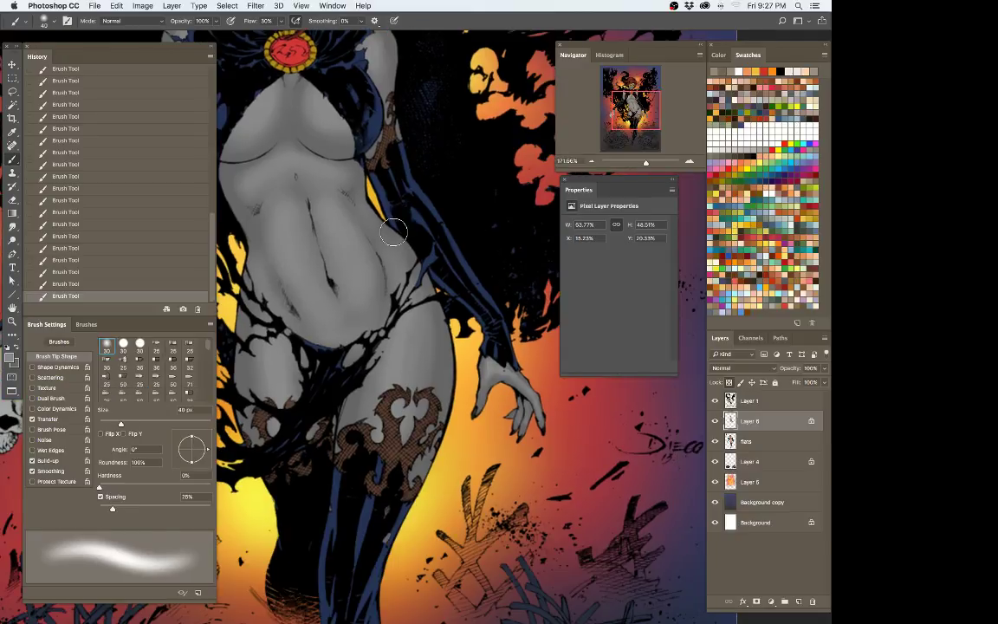
pyautogui.press('[')
pyautogui.press(']')
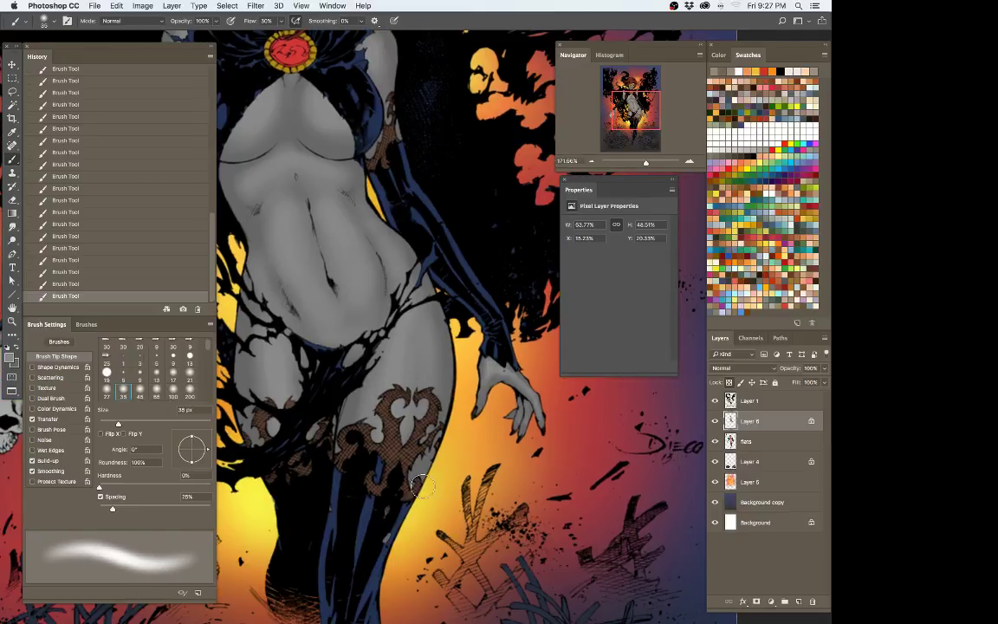
# Step: Hide the interface and refine the soft skin shading from the thighs up to the neck
pyautogui.press('Tab')
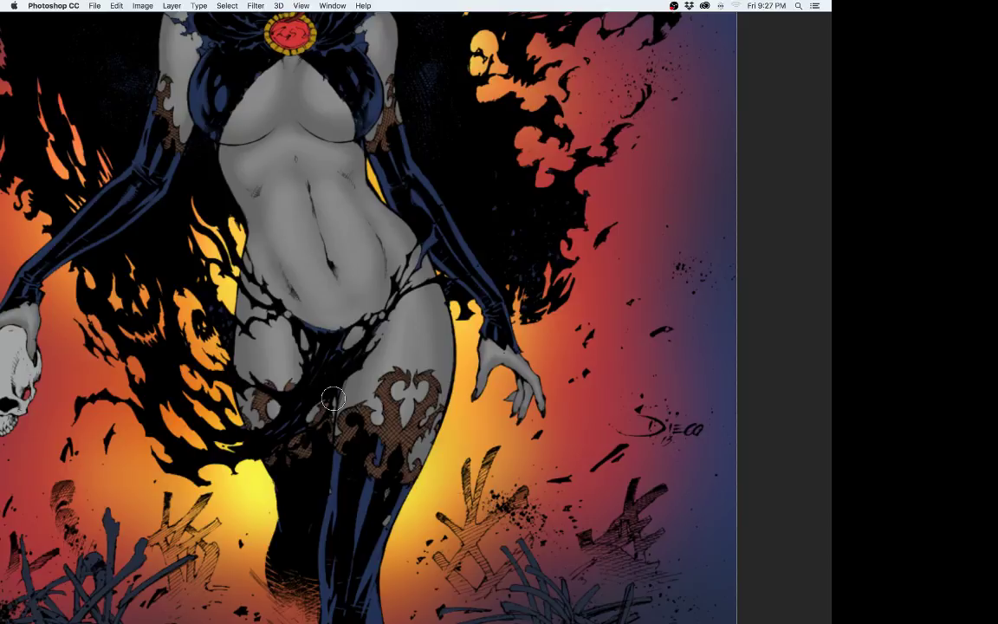
pyautogui.scroll(5, 344, 351)
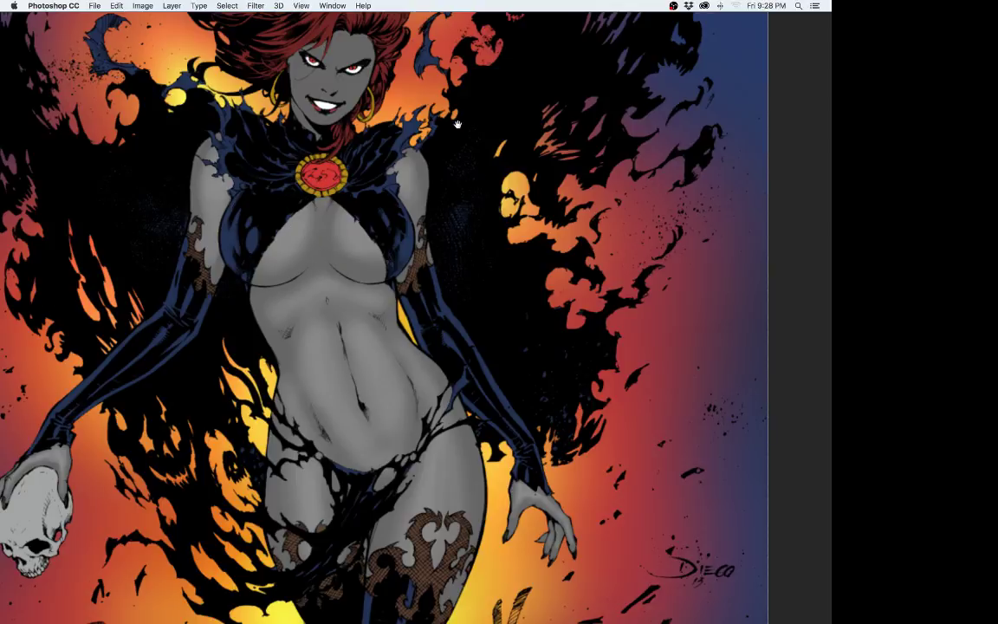
pyautogui.scroll(5, 456, 353)
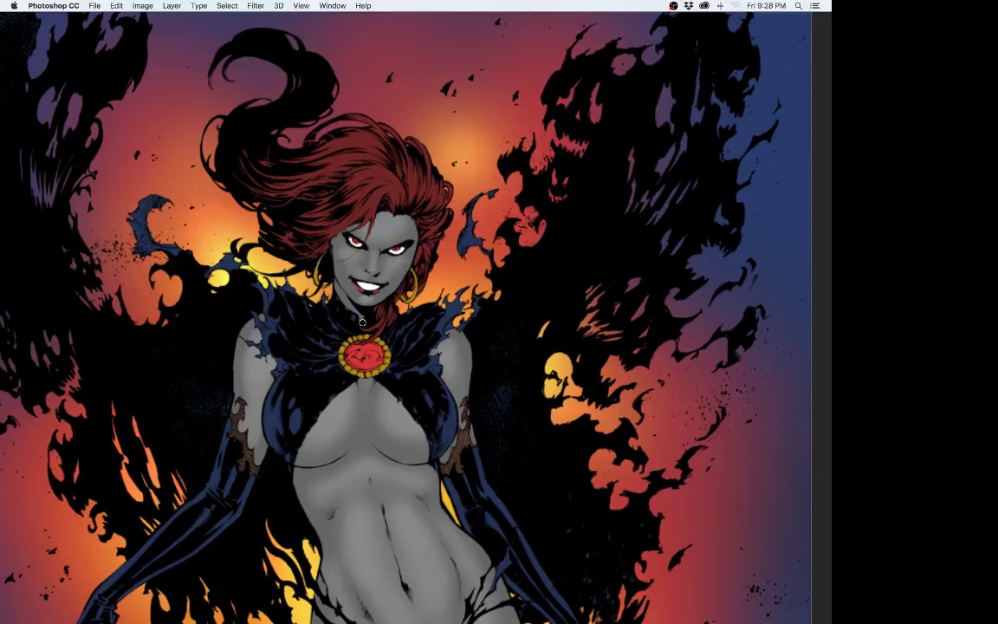
# Step: Show the interface again and load the my brush1 preset for the face, sized between 10 and 15 px
pyautogui.press('Tab')
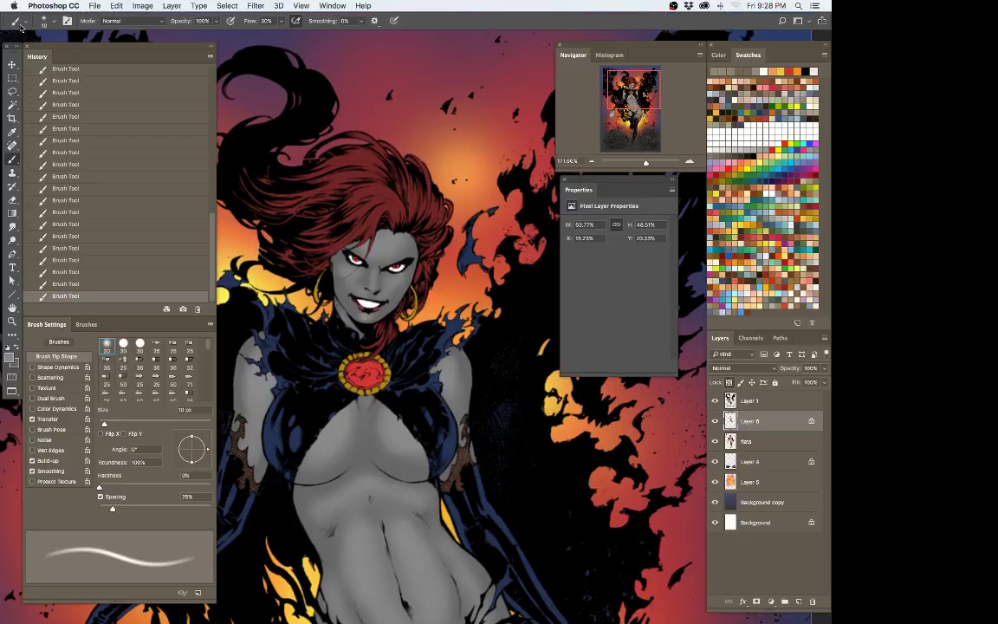
pyautogui.click(18, 21)
pyautogui.click(63, 226)
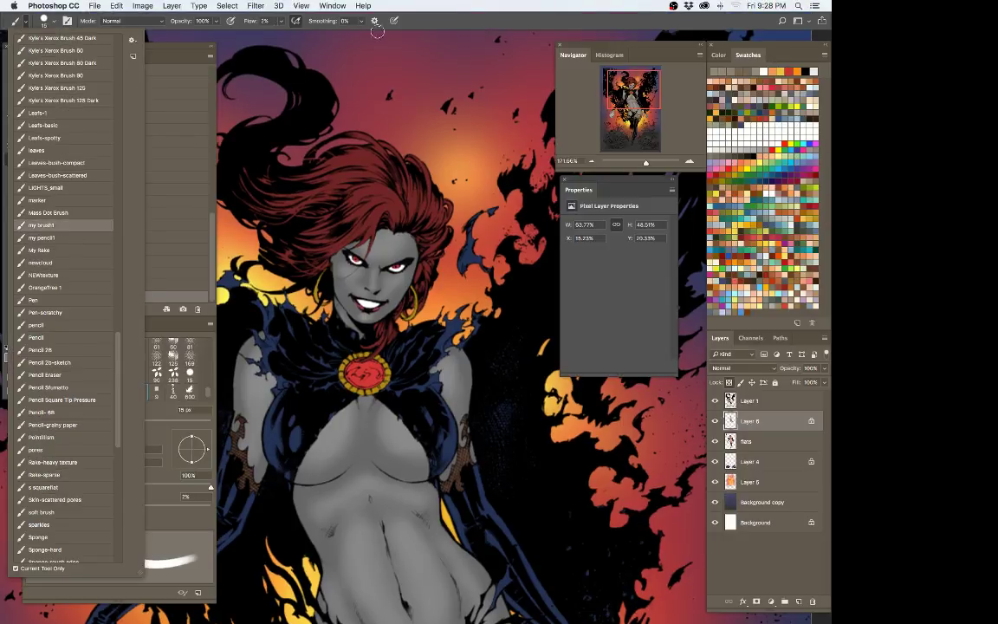
pyautogui.click(439, 19)
pyautogui.press('[')
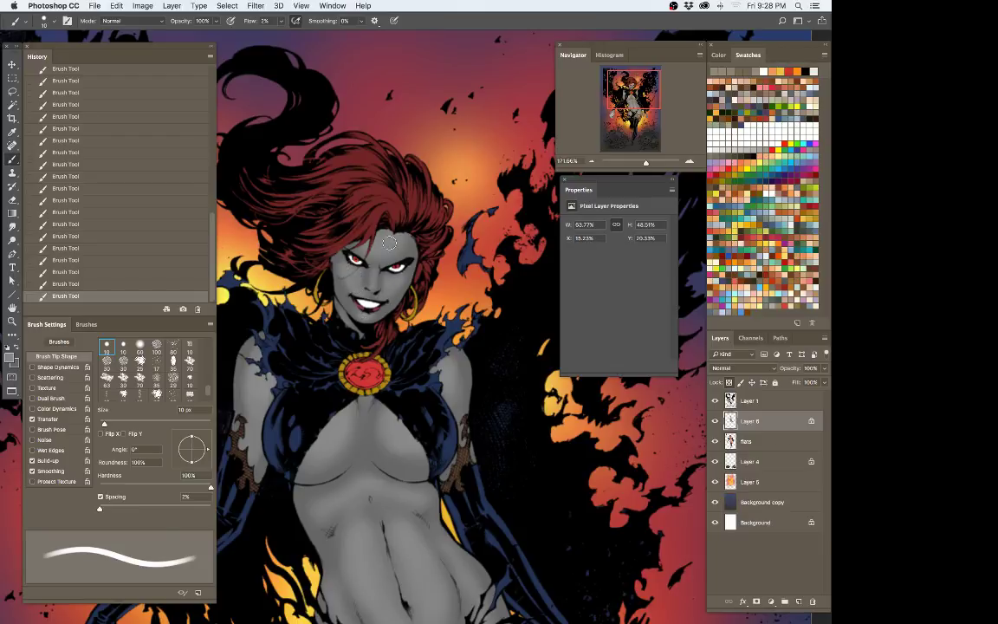
pyautogui.press(']')
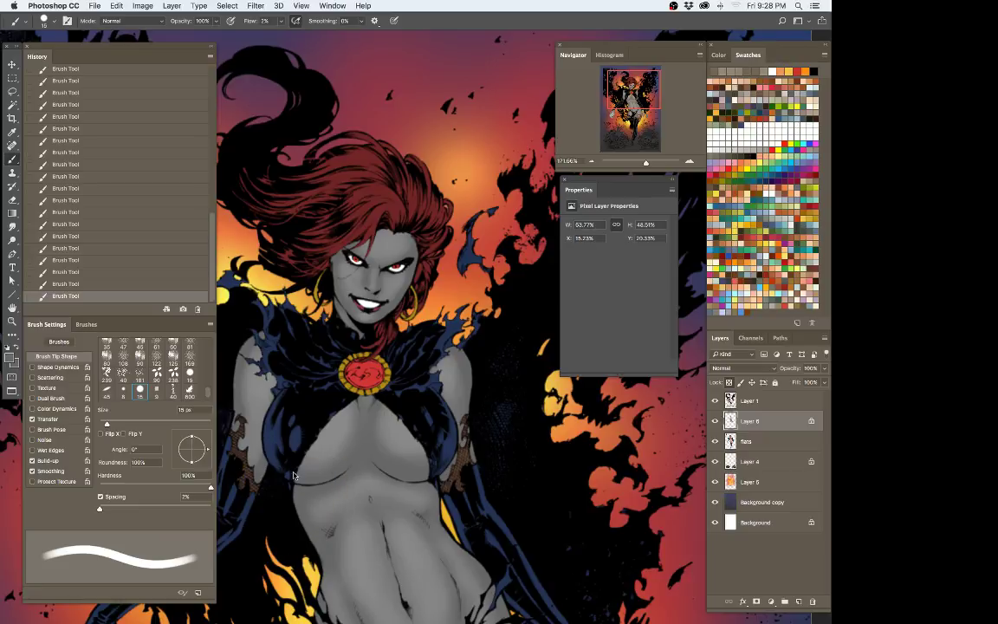
# Step: Set the brush flow to 30% and paint fine grey strokes on the forehead and brow, narrowing the brush to 3 px
pyautogui.hotkey('shift', '5')
pyautogui.press('[')
pyautogui.press('[')
pyautogui.press('[')
pyautogui.press('[')
pyautogui.press('[')
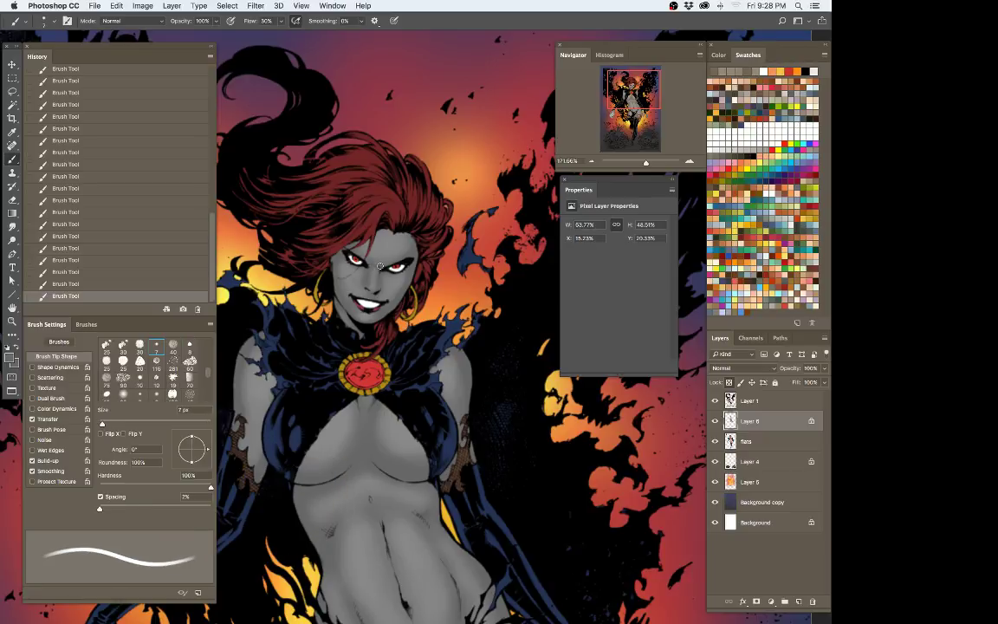
pyautogui.press('[')
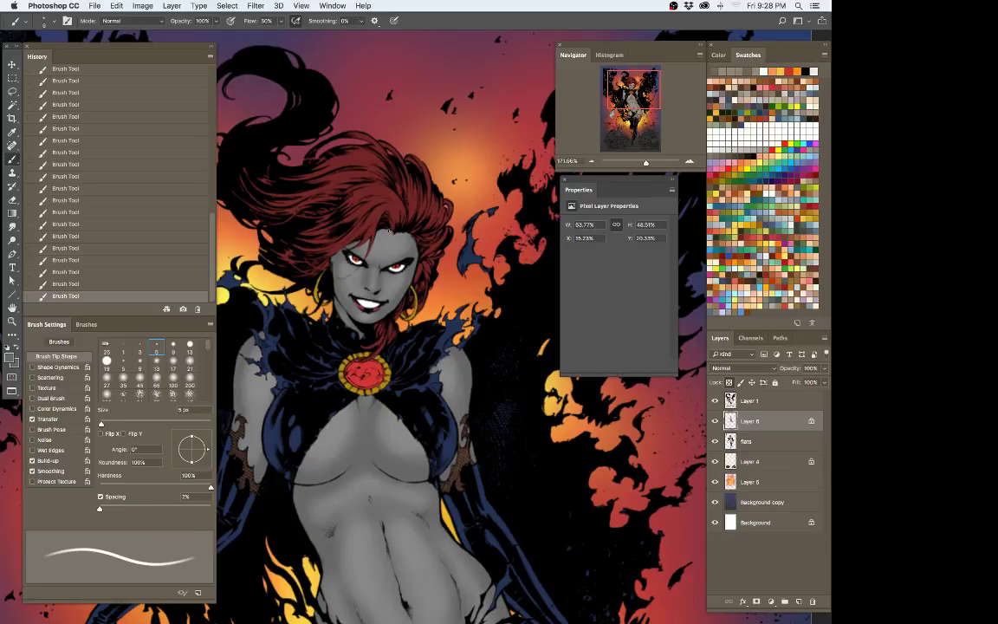
pyautogui.press('[')
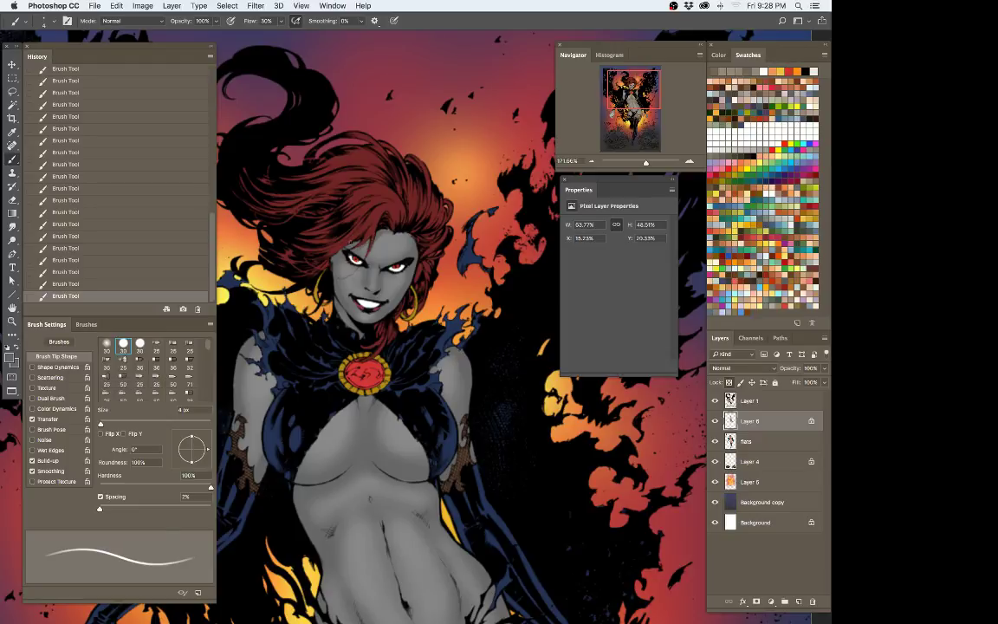
pyautogui.press('[')
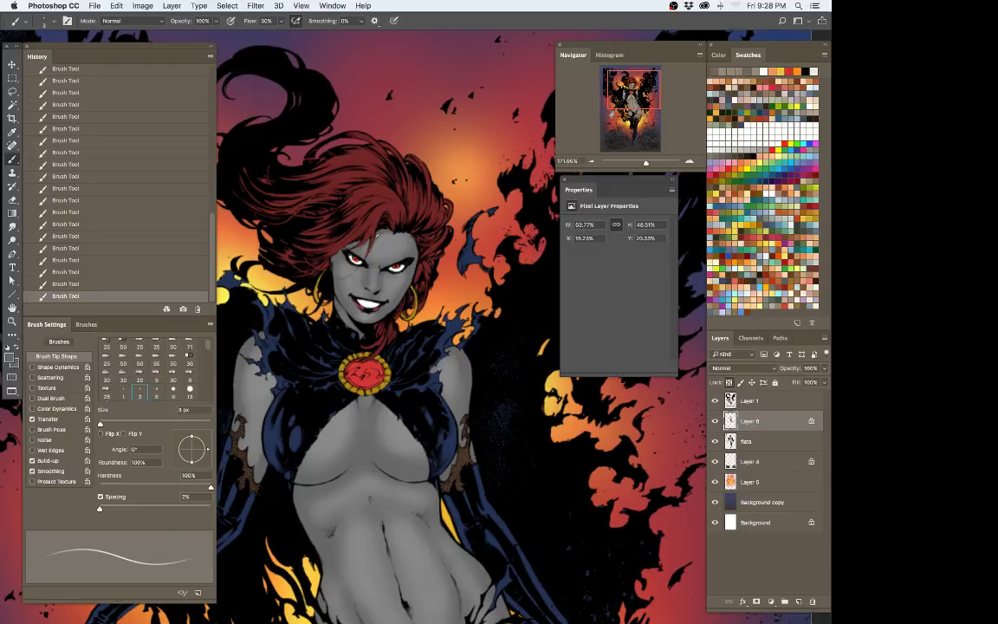
# Step: Sample a grey from the nose and paint the face down to the jaw with a 5 to 7 px brush
pyautogui.press('.')
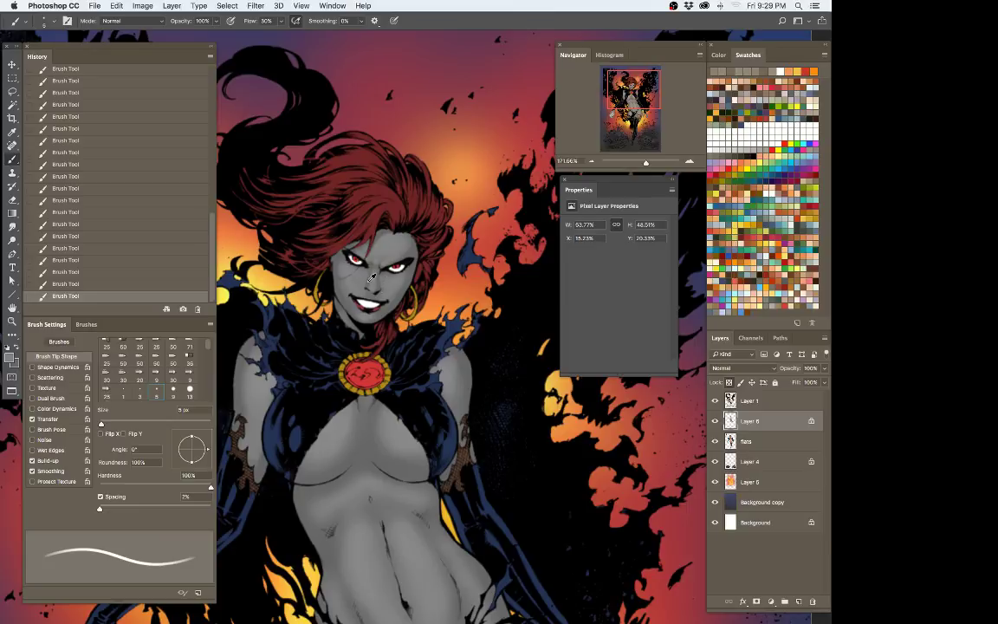
pyautogui.keyDown('alt'); pyautogui.click(368, 282); pyautogui.keyUp('alt')
pyautogui.press(']')
pyautogui.press(']')
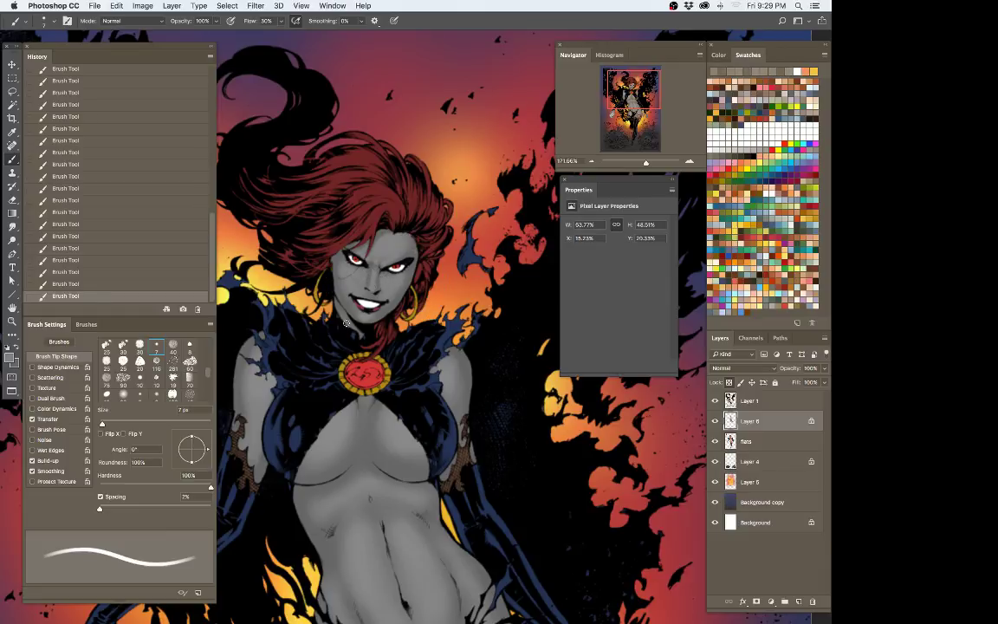
# Step: Resample greys around the nose and blend the facial tones with a 9 px brush, setting the flow to 5%
pyautogui.press('F2')
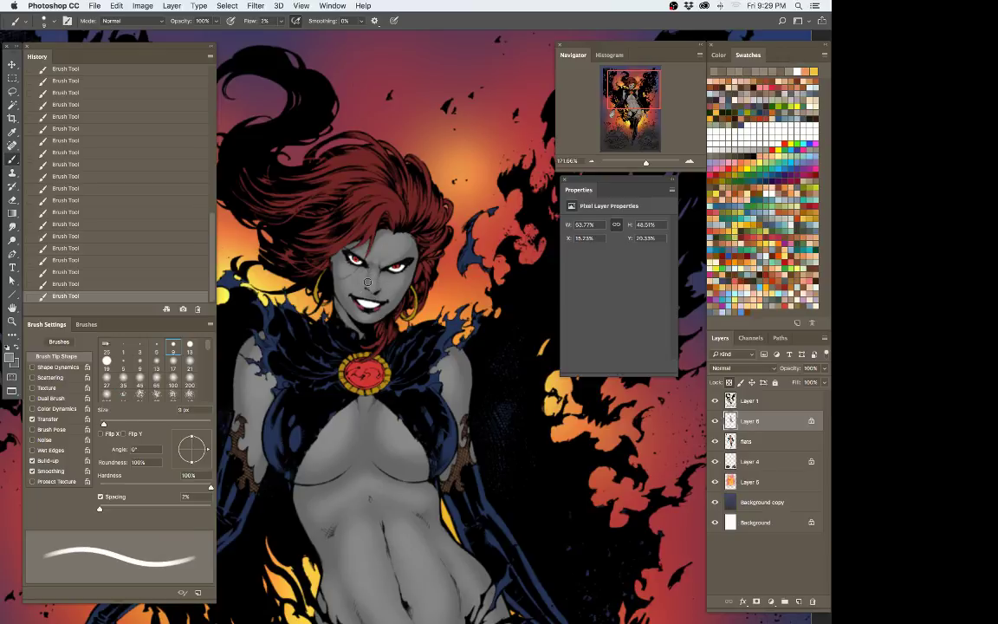
pyautogui.keyDown('alt'); pyautogui.click(362, 290); pyautogui.keyUp('alt')
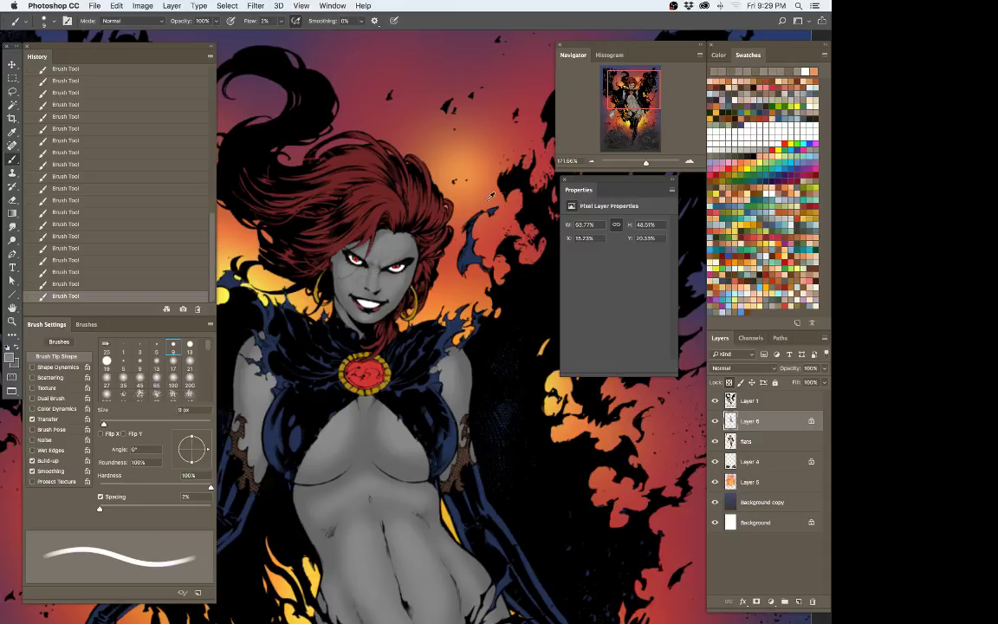
pyautogui.keyDown('alt'); pyautogui.click(369, 279); pyautogui.keyUp('alt')
pyautogui.hotkey('shift', '5')
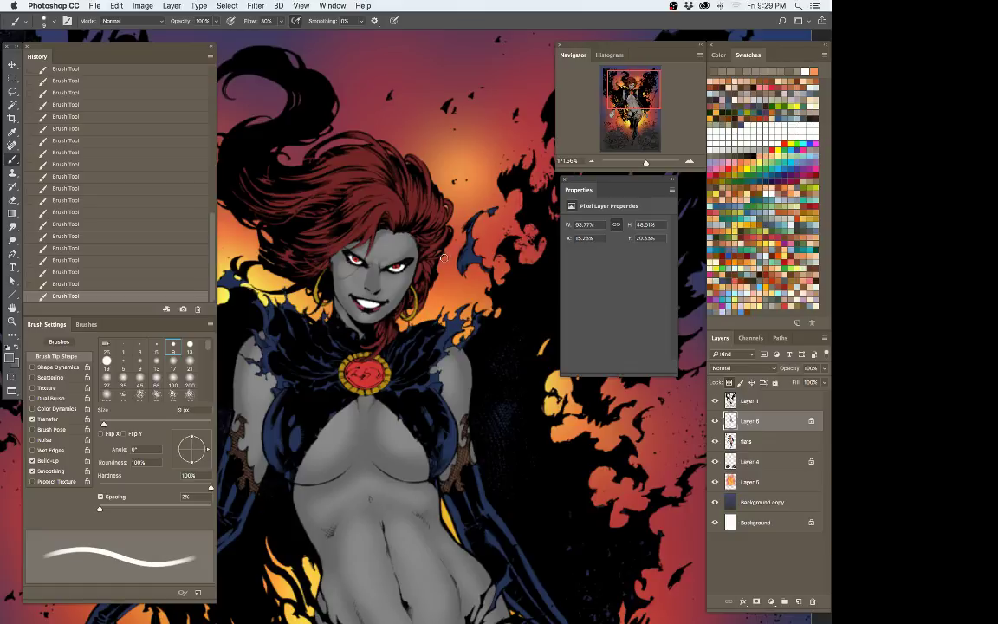
pyautogui.hotkey('shift', '0')
pyautogui.hotkey('shift', '5')
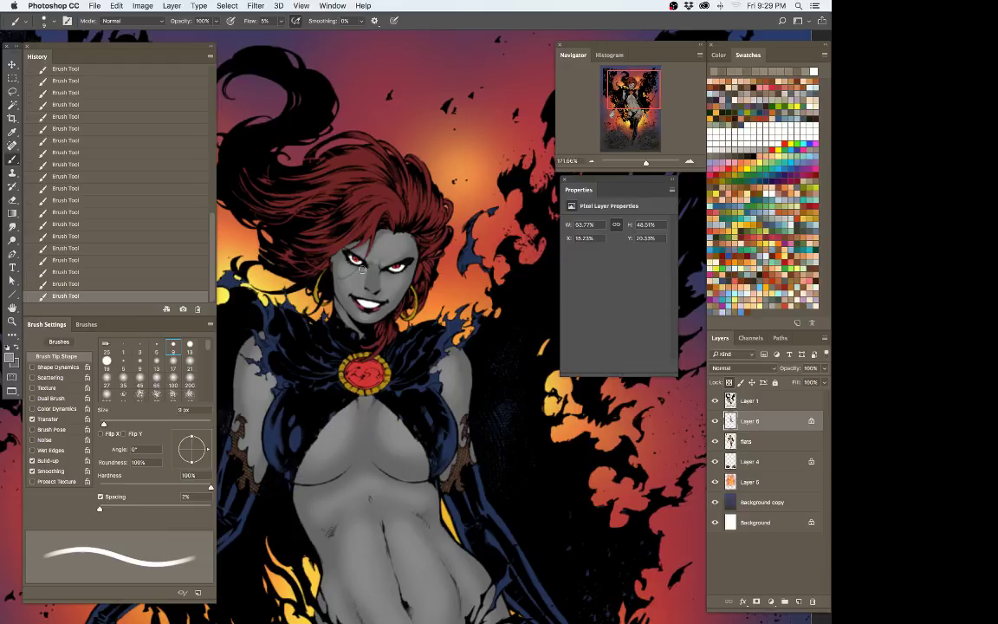
# Step: Build up light across the nose and cheeks at 5% flow, varying the brush between 7 and 9 px
pyautogui.press('[')
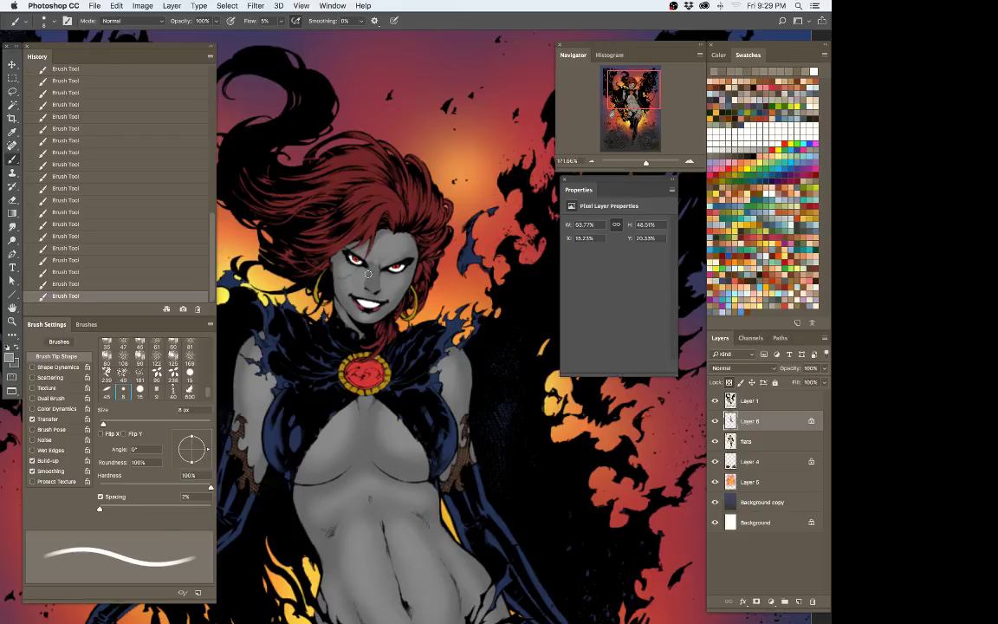
pyautogui.press('[')
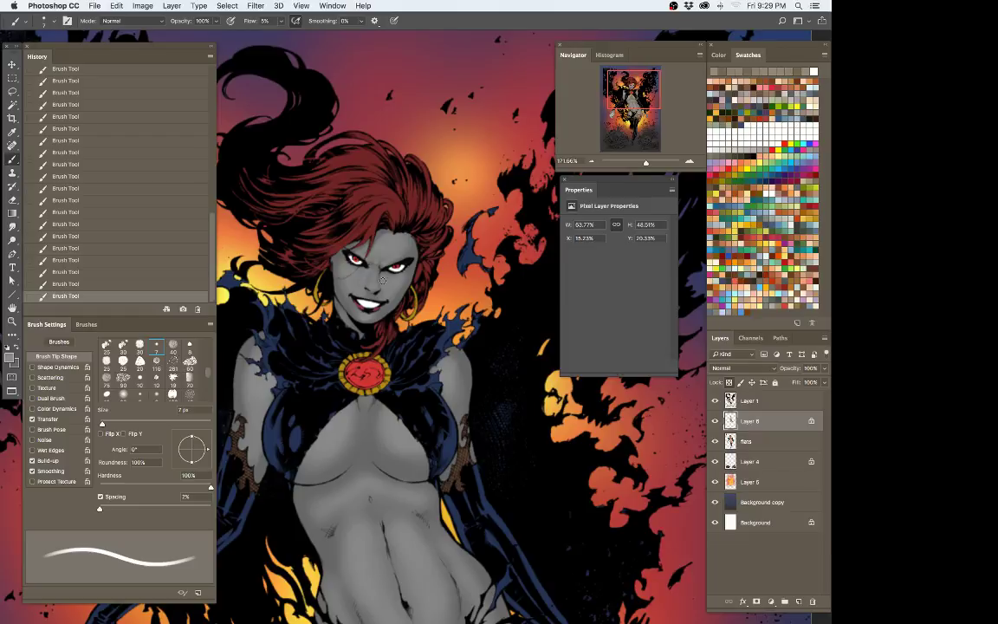
pyautogui.press(']')
pyautogui.press(']')
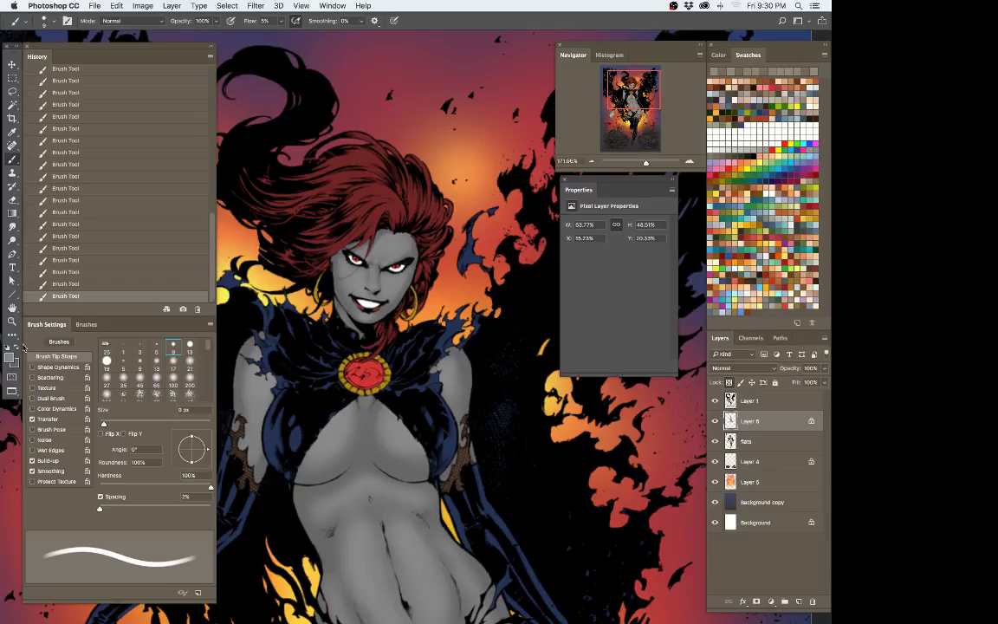
# Step: Choose a lighter neutral grey foreground colour and paint small highlights on the nose and cheek at 30% flow with a 4 to 5 px brush
pyautogui.click(12, 353)
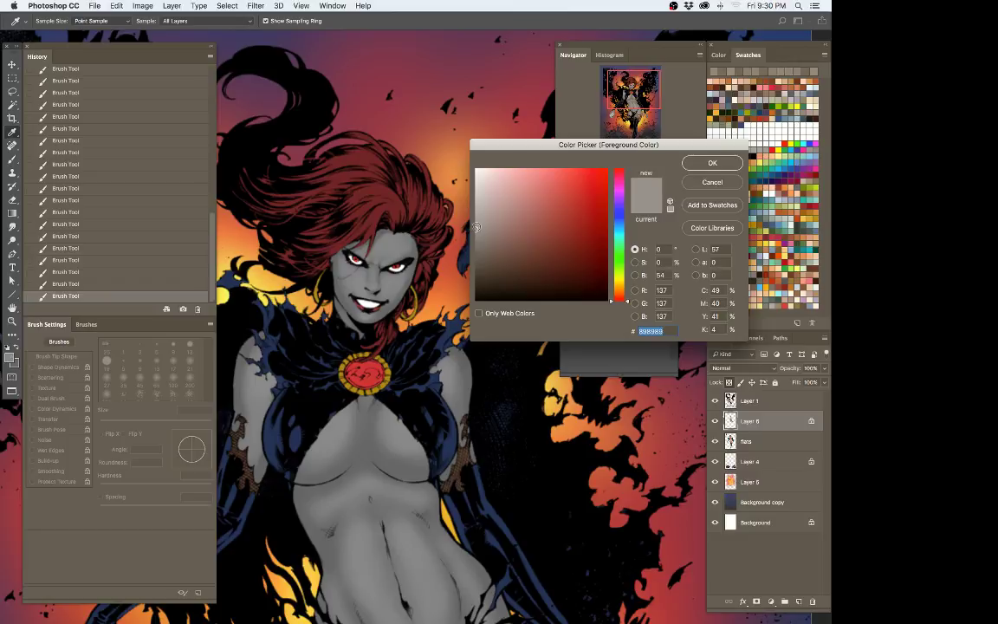
pyautogui.moveTo(476, 226); pyautogui.dragTo(475, 210)
pyautogui.press('Return')
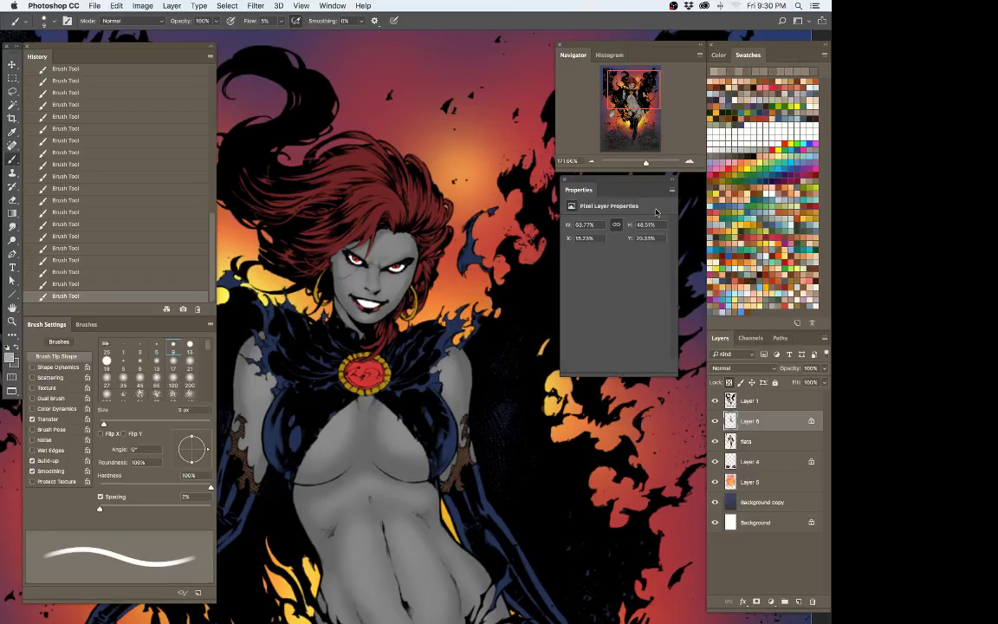
pyautogui.press('[')
pyautogui.press('[')
pyautogui.press('[')
pyautogui.press('[')
pyautogui.press('[')
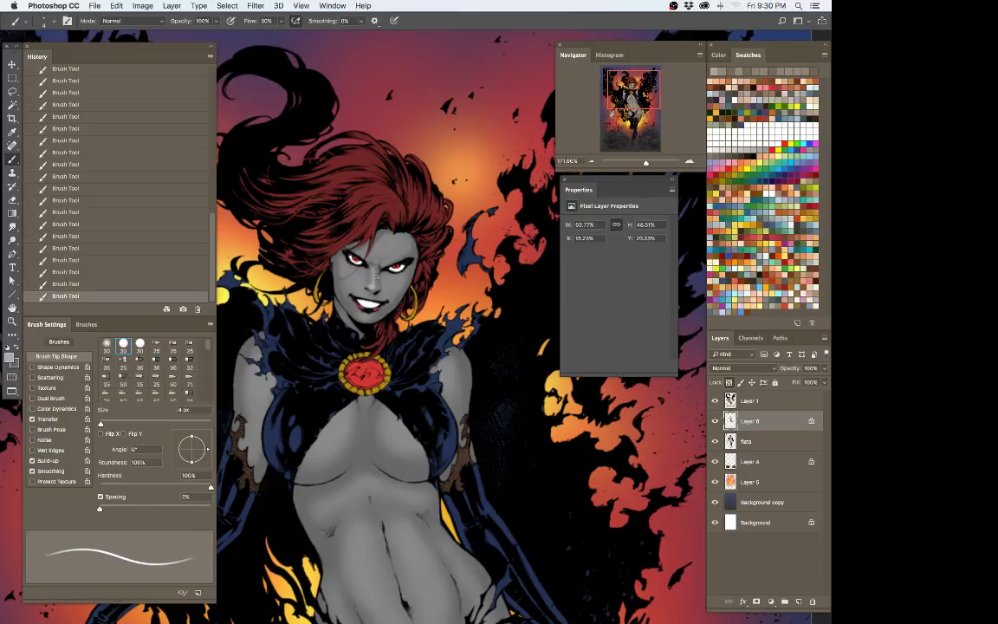
pyautogui.press(']')
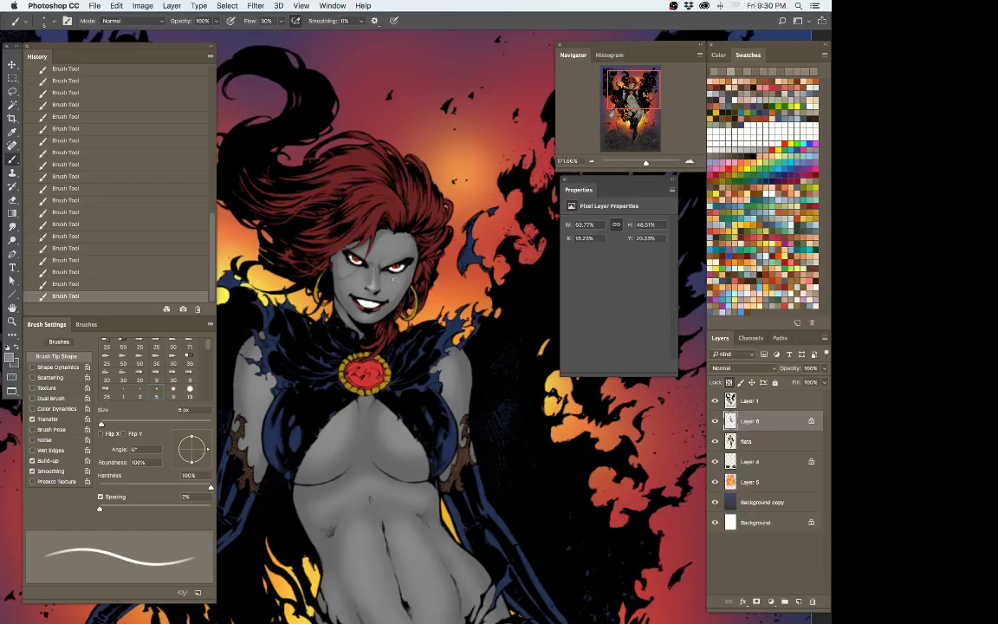
# Step: Sample a grey from the nose and refine the light on the nose and brow at 5% flow with a 5 to 7 px brush
pyautogui.press('z')
pyautogui.click(430, 260)
pyautogui.press('b')
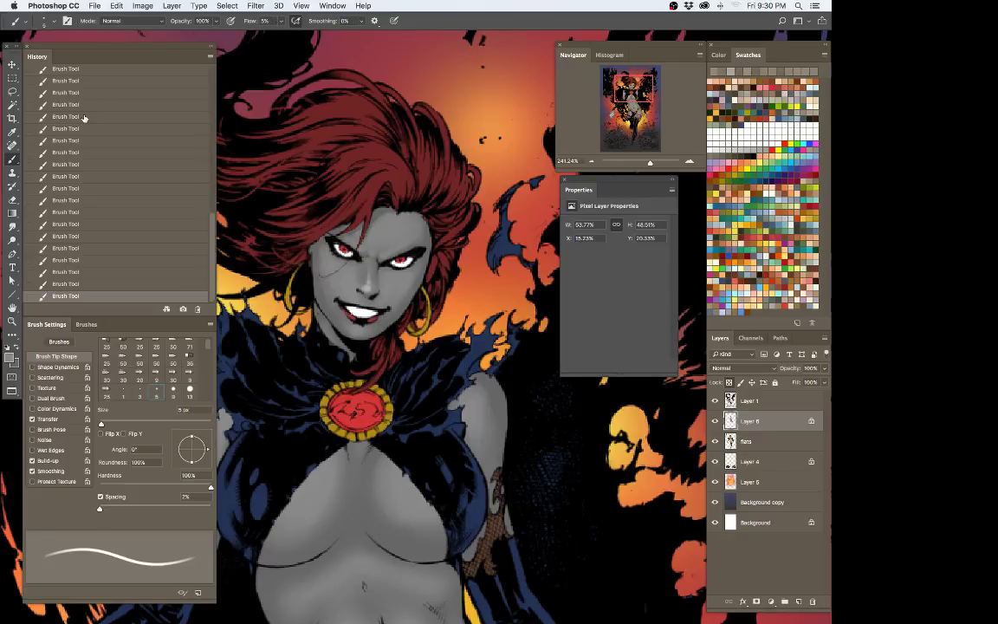
pyautogui.press(']')
pyautogui.press(']')
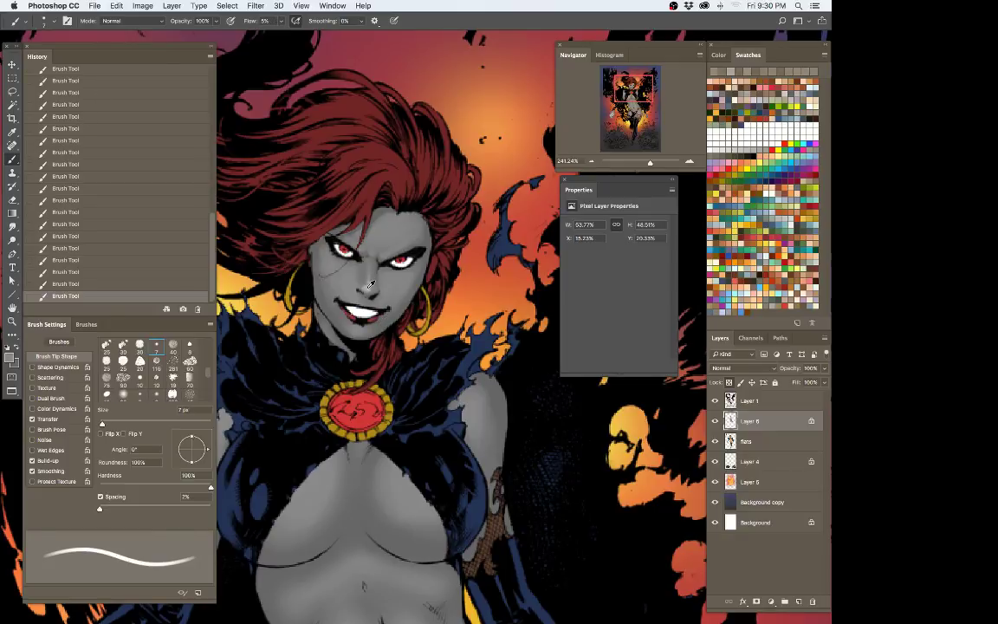
pyautogui.keyDown('alt'); pyautogui.click(367, 288); pyautogui.keyUp('alt')
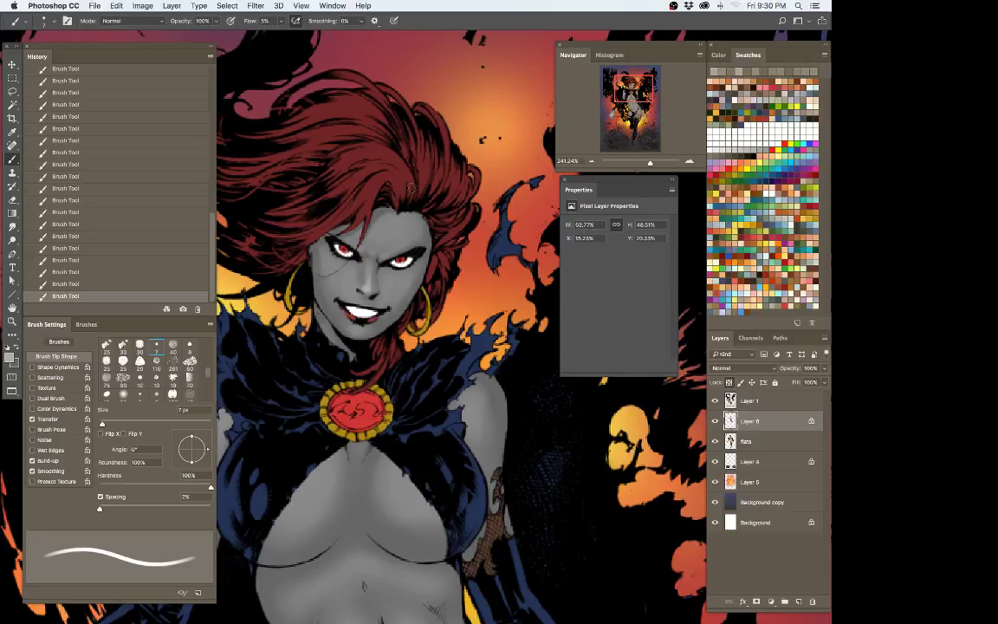
pyautogui.press('[')
pyautogui.press('[')
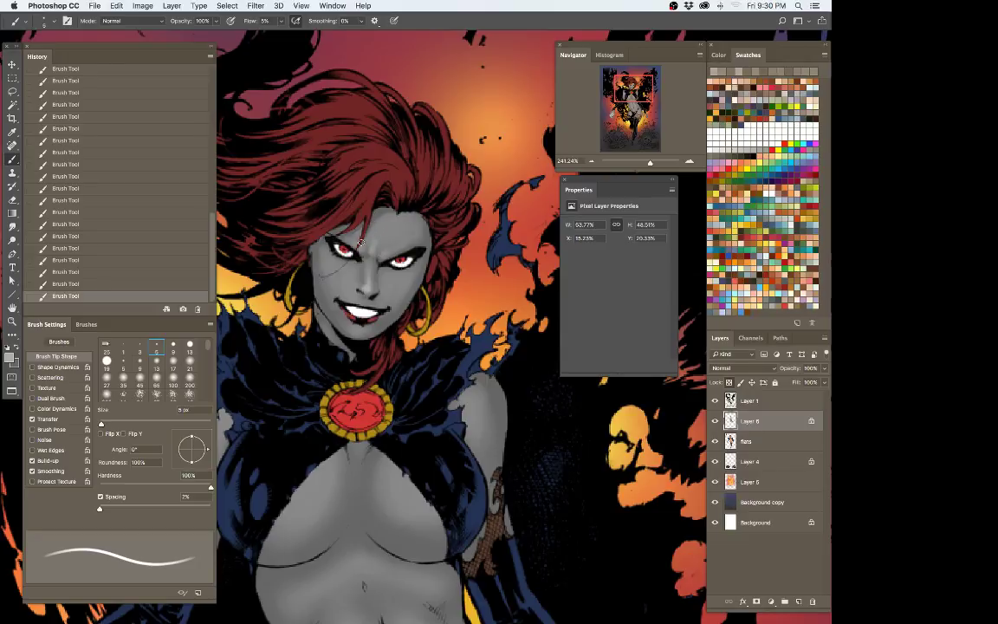
# Step: Paint soft light on the cheeks beneath the eyes at 5% flow, varying the brush between 6 and 8 px
pyautogui.press(']')
pyautogui.press(']')
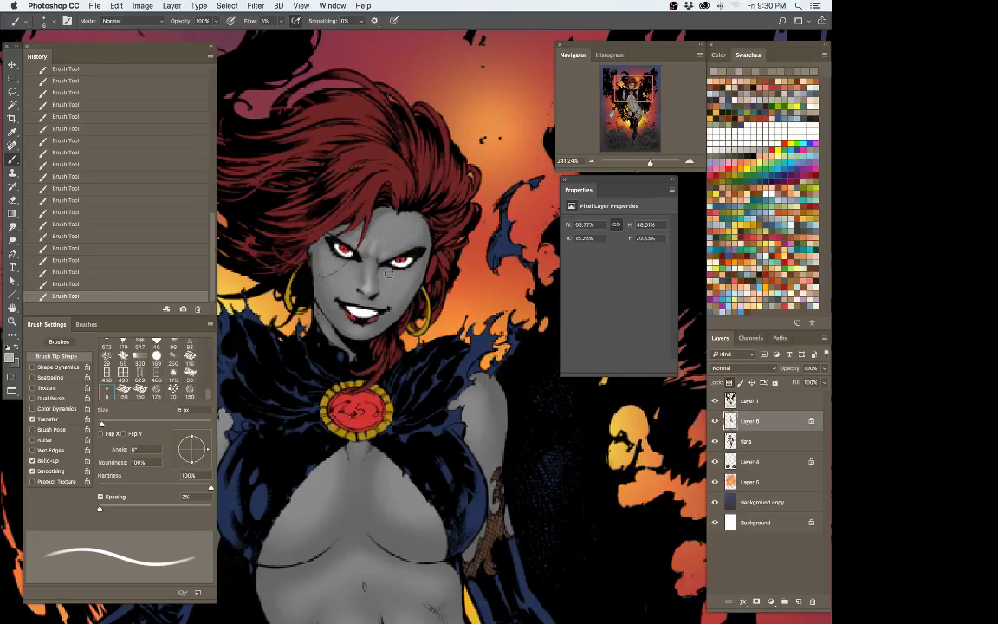
pyautogui.moveTo(386, 274); pyautogui.dragTo(404, 275)
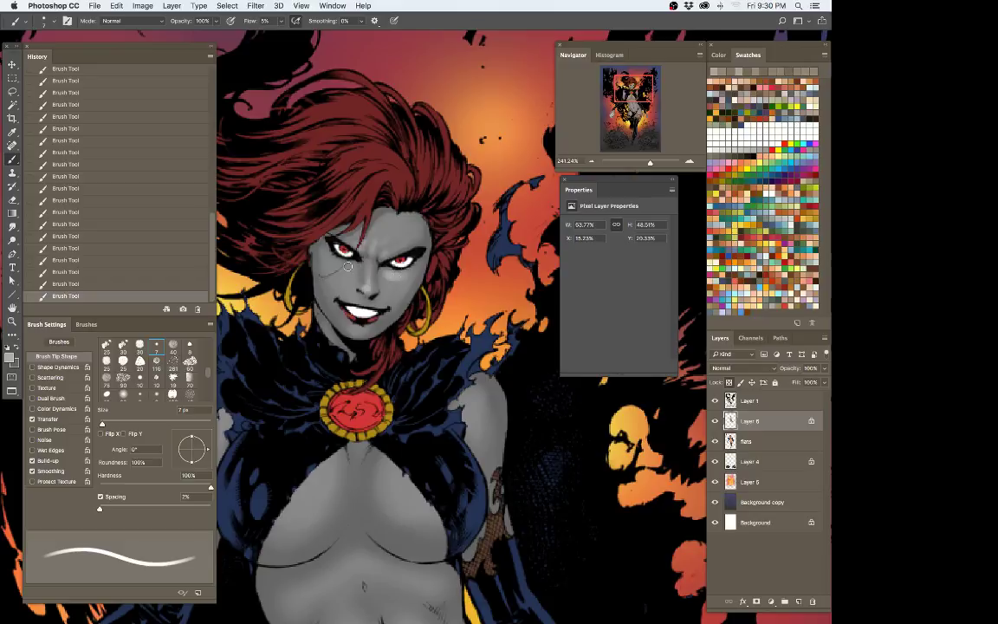
pyautogui.press('.')
pyautogui.press('.')
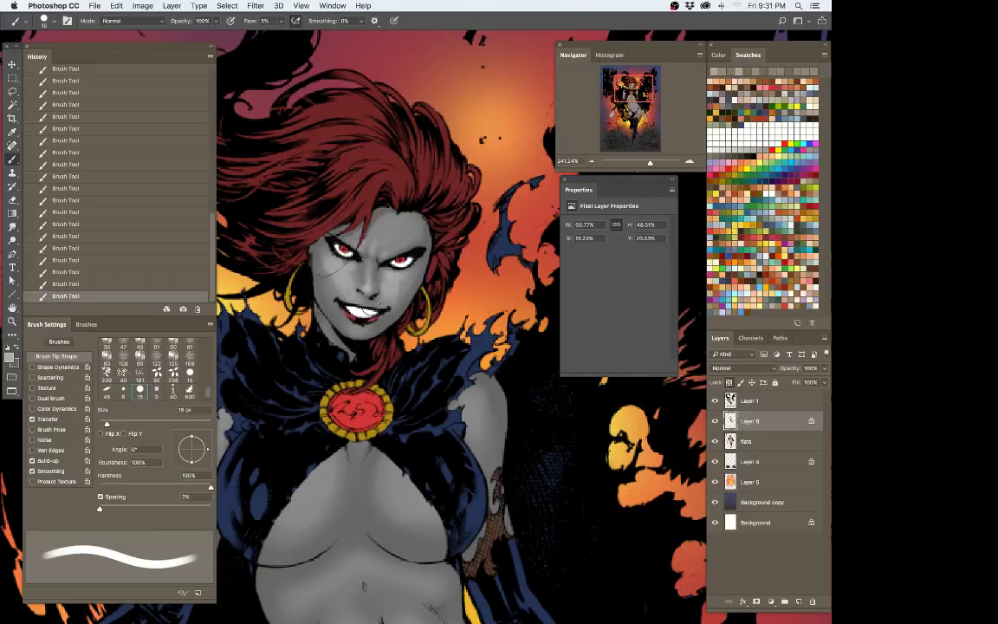
pyautogui.press('.')
pyautogui.press('[')
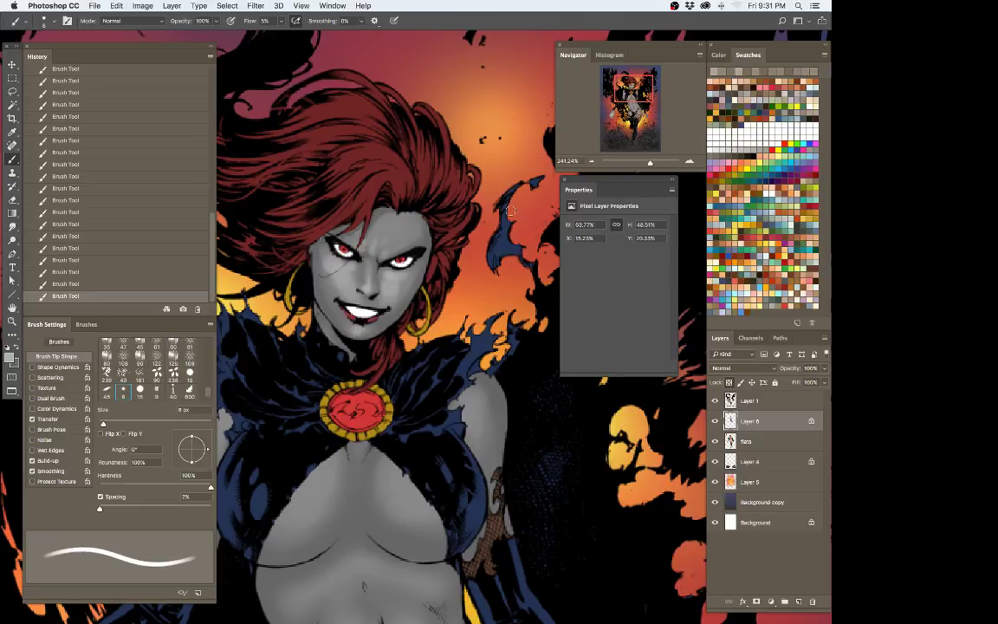
# Step: Sample greys from the chin and jaw and refine the lower face shading with an 8 px brush
pyautogui.keyDown('alt'); pyautogui.click(374, 328); pyautogui.keyUp('alt')
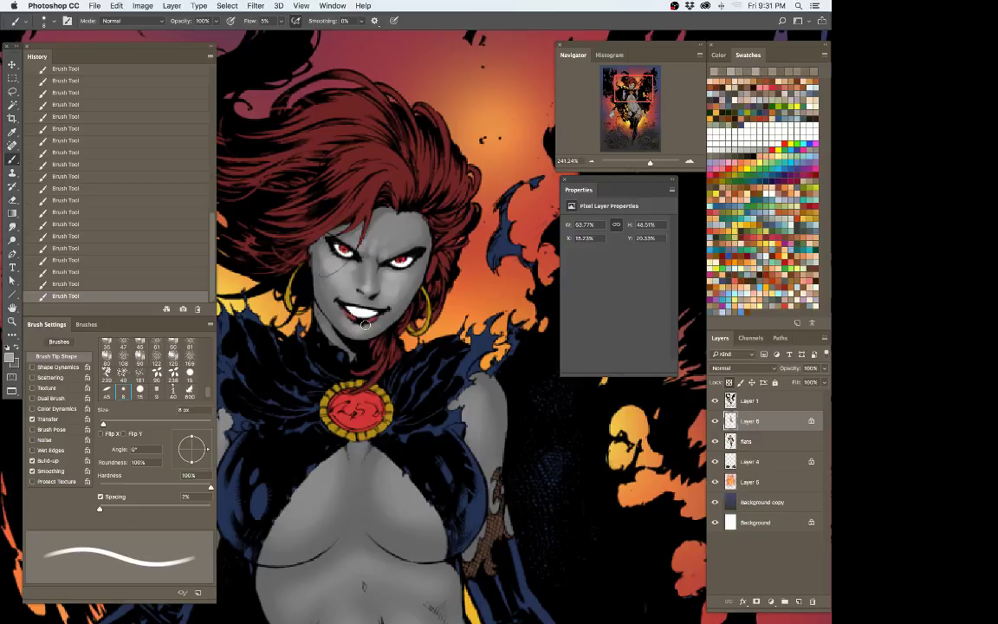
pyautogui.keyDown('alt'); pyautogui.click(330, 312); pyautogui.keyUp('alt')
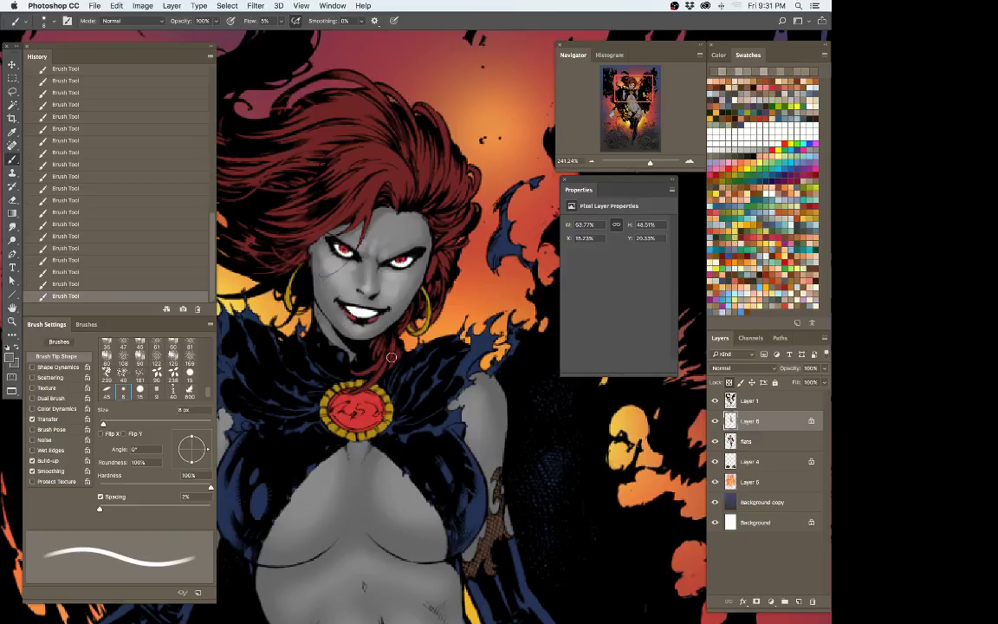
pyautogui.press('z')
pyautogui.moveTo(435, 354); pyautogui.dragTo(358, 423)
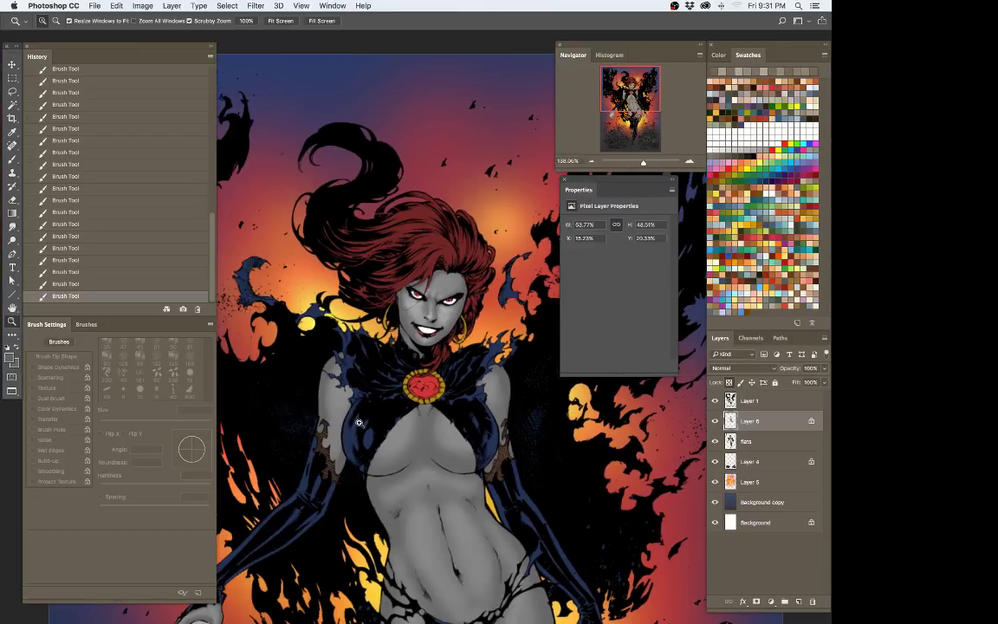
pyautogui.moveTo(455, 319); pyautogui.dragTo(479, 312)
pyautogui.press('b')
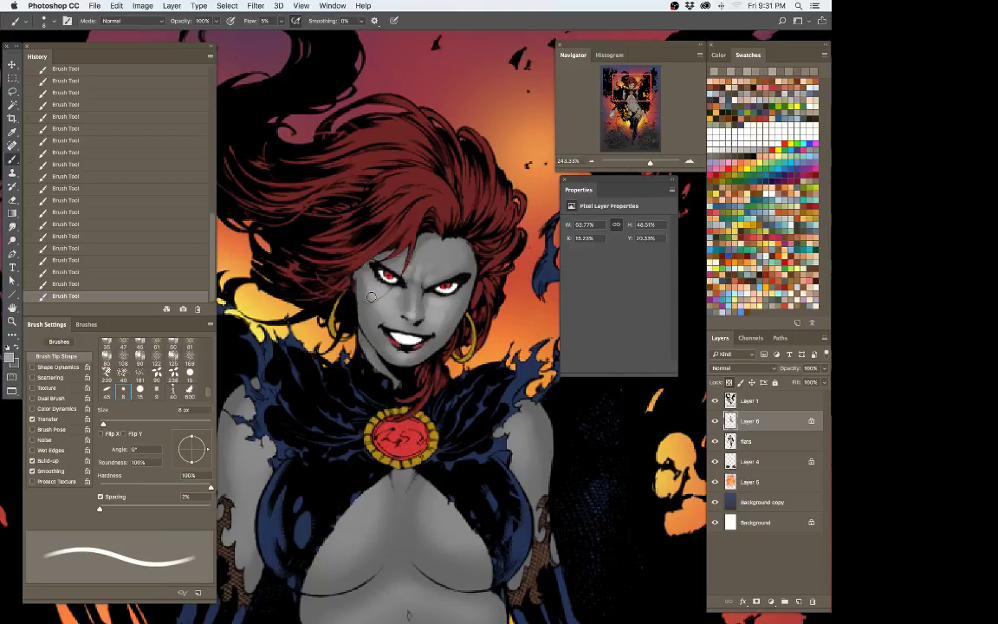
# Step: Blend subtle light over the forehead and face at 2% flow, enlarging the brush from 9 to 15 px
pyautogui.press(']')
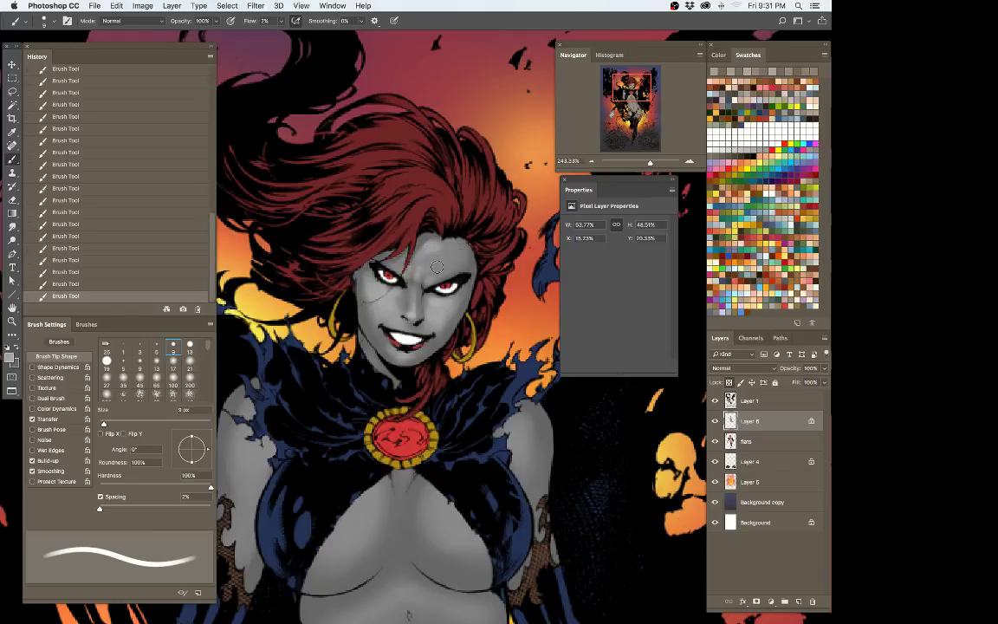
pyautogui.press(']')
pyautogui.press(']')
pyautogui.press(']')
pyautogui.press(']')
pyautogui.press(']')
pyautogui.press(']')
pyautogui.press(']')
pyautogui.press(']')
pyautogui.press(']')
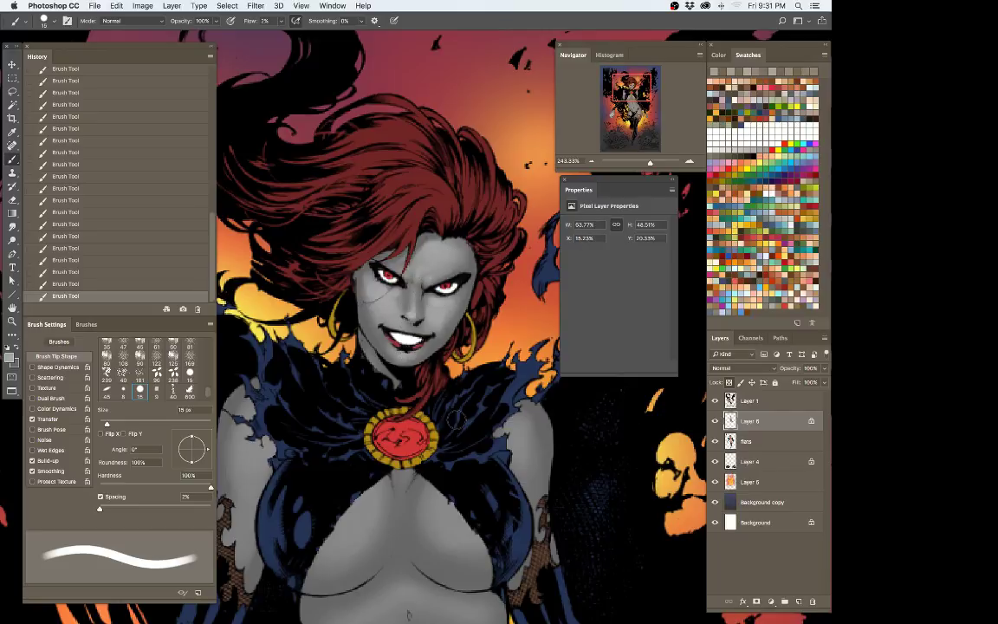
# Step: Hide the panels and paint soft highlights on the upper arm and the upper abdominal muscles at 2% flow
pyautogui.moveTo(474, 251); pyautogui.dragTo(491, 93)
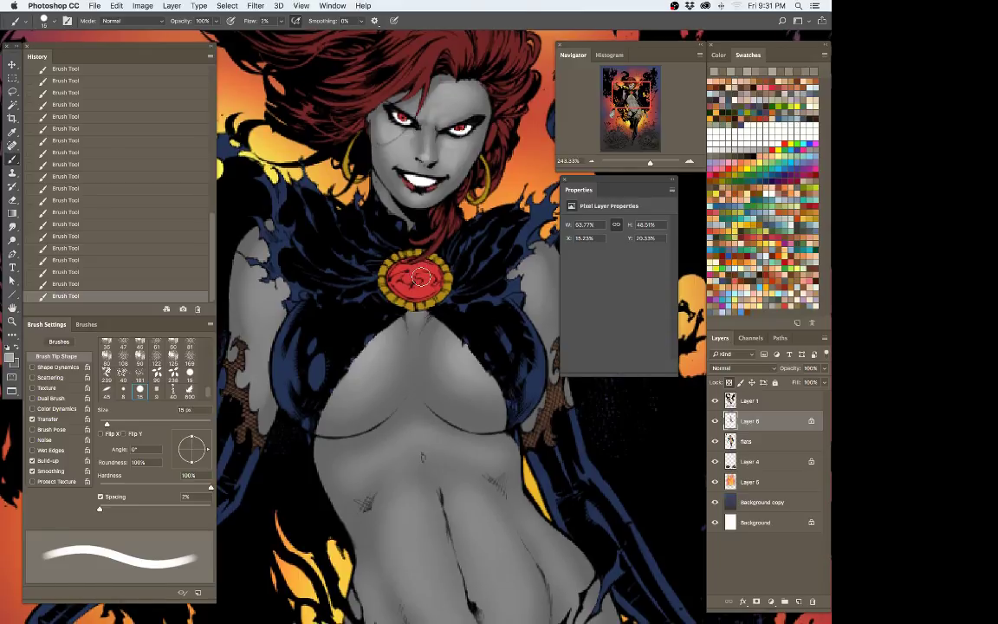
pyautogui.press('Tab')
pyautogui.press('[')
pyautogui.moveTo(247, 263)
pyautogui.mouseDown()
pyautogui.moveTo(243, 223)
pyautogui.moveTo(240, 283)
pyautogui.mouseUp()
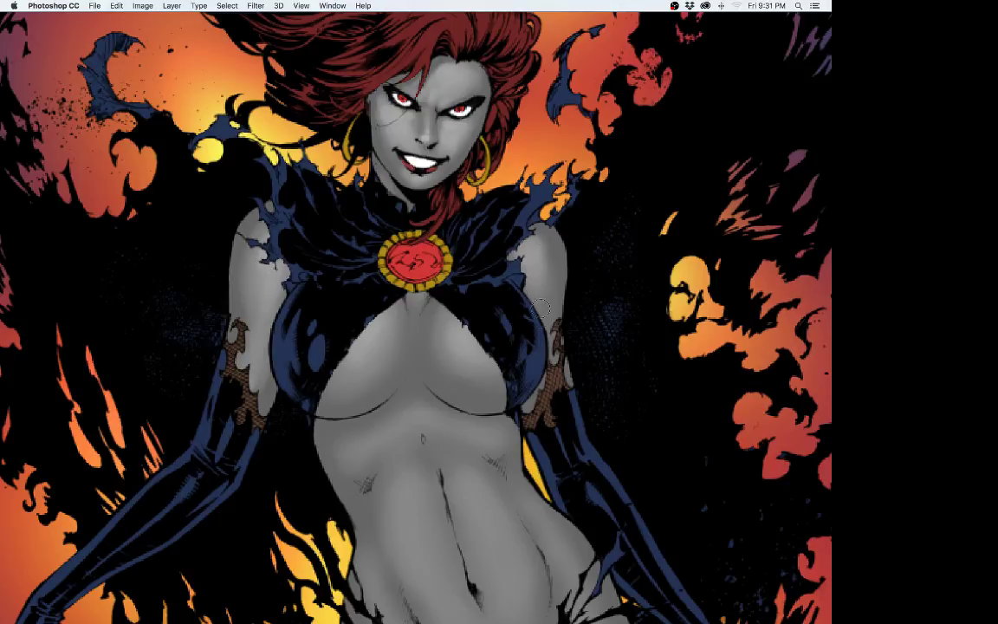
pyautogui.scroll(-5, 565, 324)
pyautogui.scroll(-1, 550, 224)
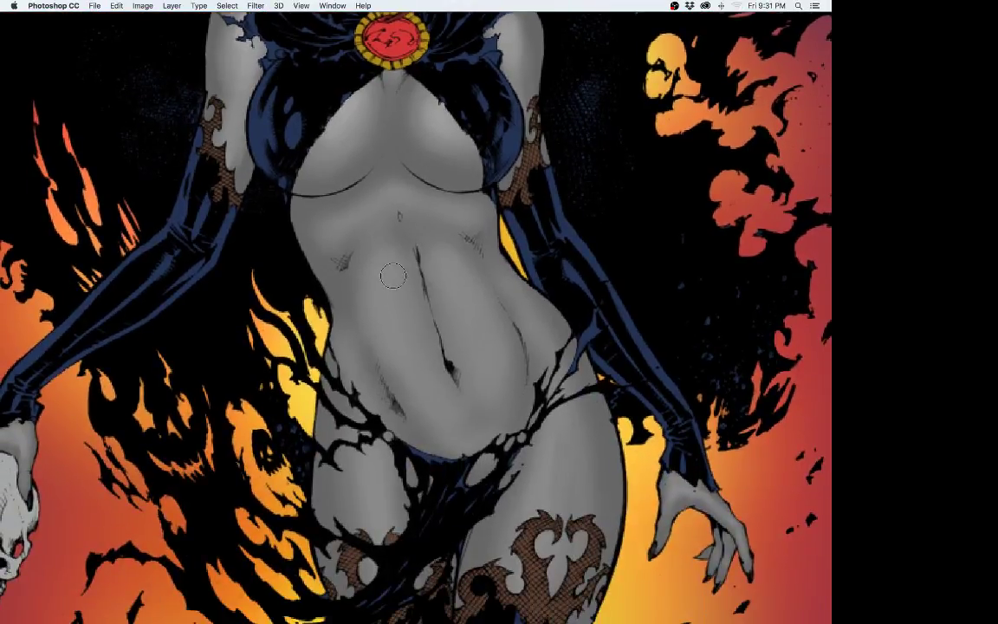
pyautogui.click(385, 279)
pyautogui.click(451, 269)
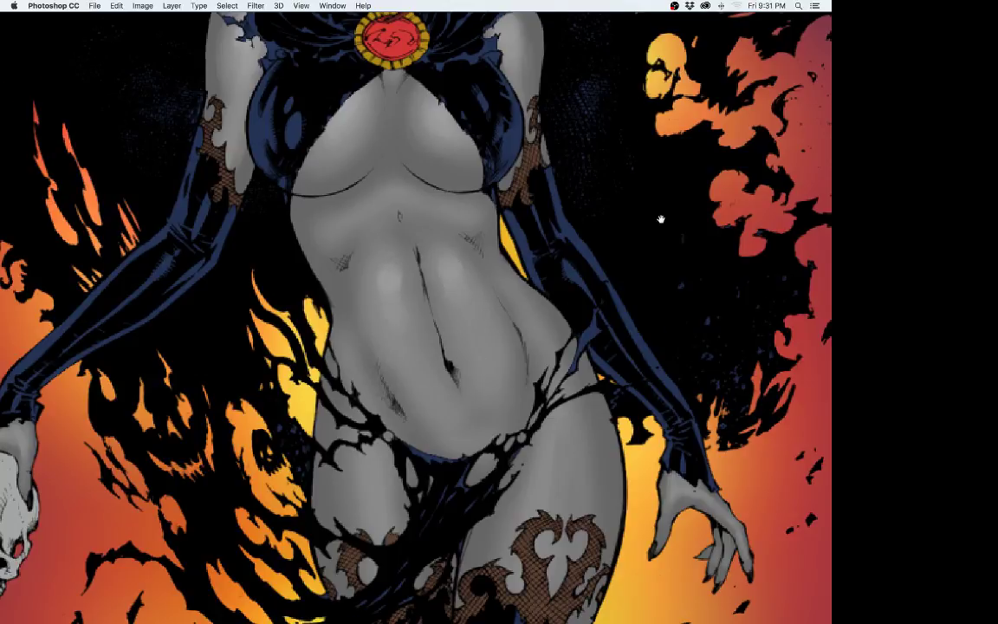
# Step: Add light to the hand holding the skull and to the other hand, and bring the panels back
pyautogui.hscroll(-4, 668, 205)
pyautogui.scroll(-2, 668, 205)
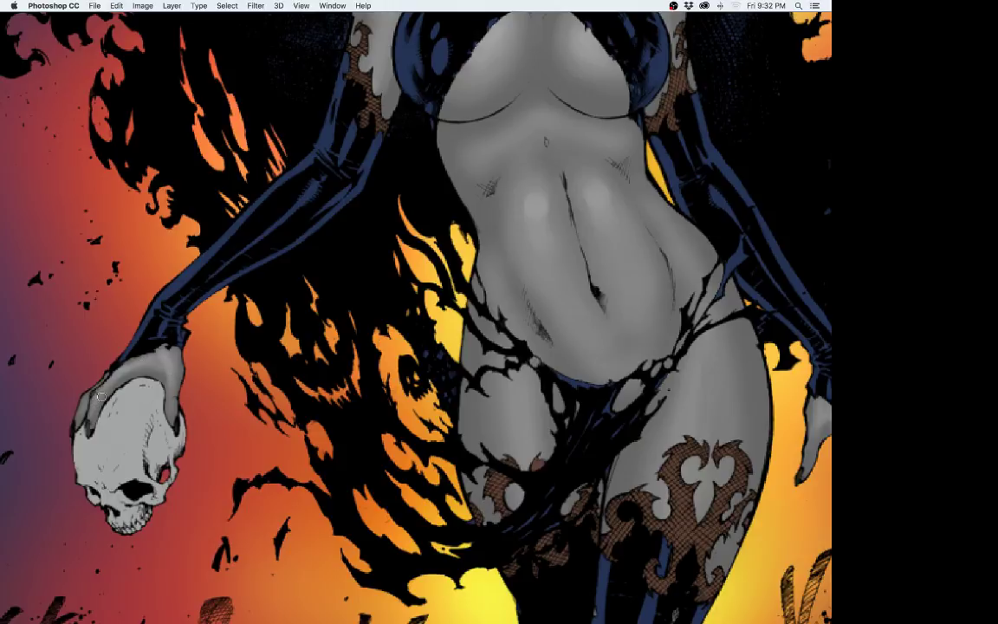
pyautogui.moveTo(565, 365); pyautogui.dragTo(319, 300)
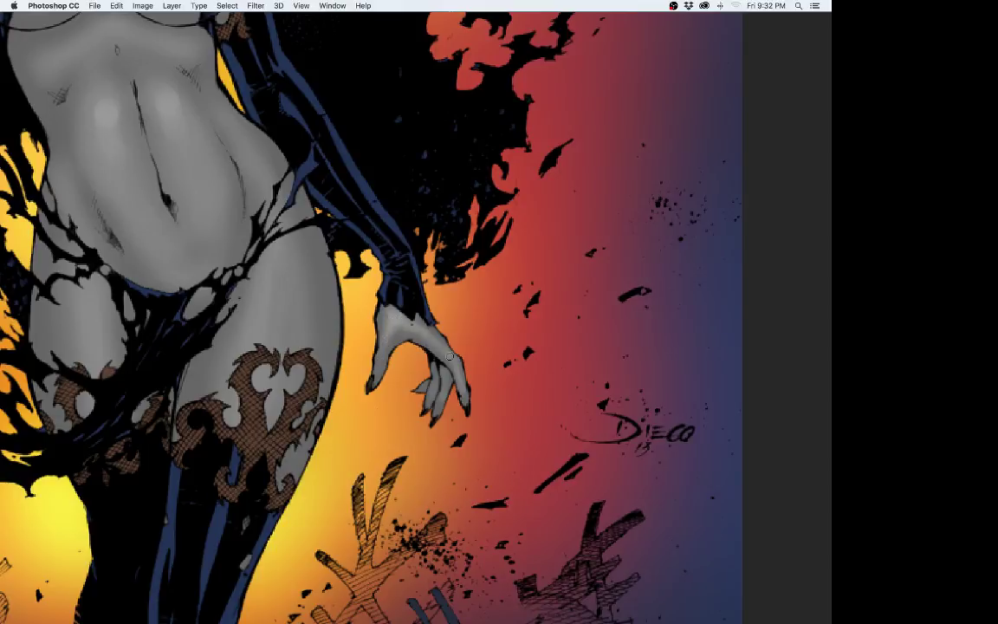
pyautogui.moveTo(470, 277); pyautogui.dragTo(617, 294)
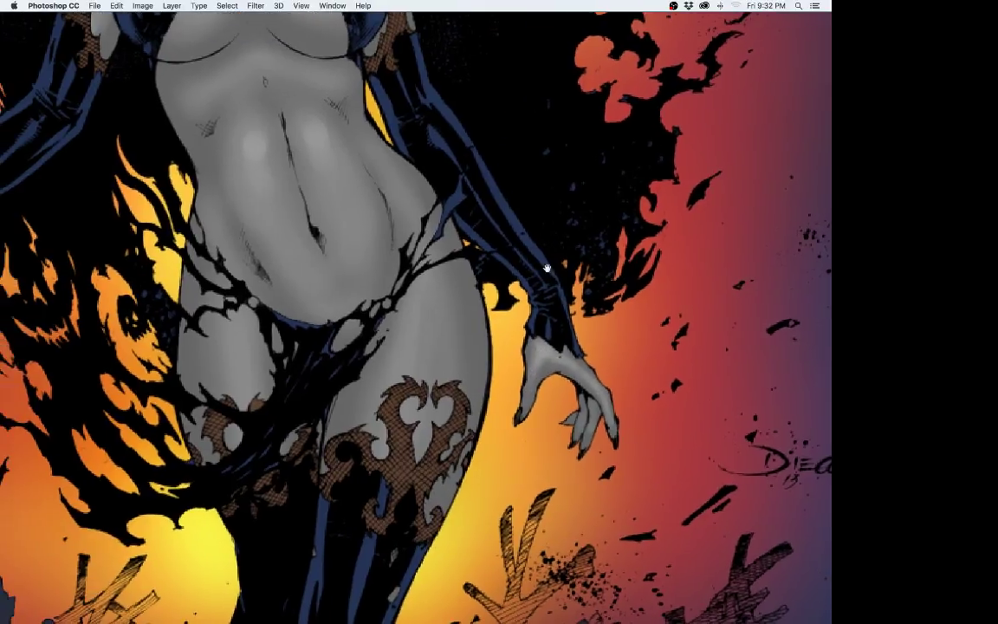
pyautogui.moveTo(468, 260); pyautogui.dragTo(488, 423)
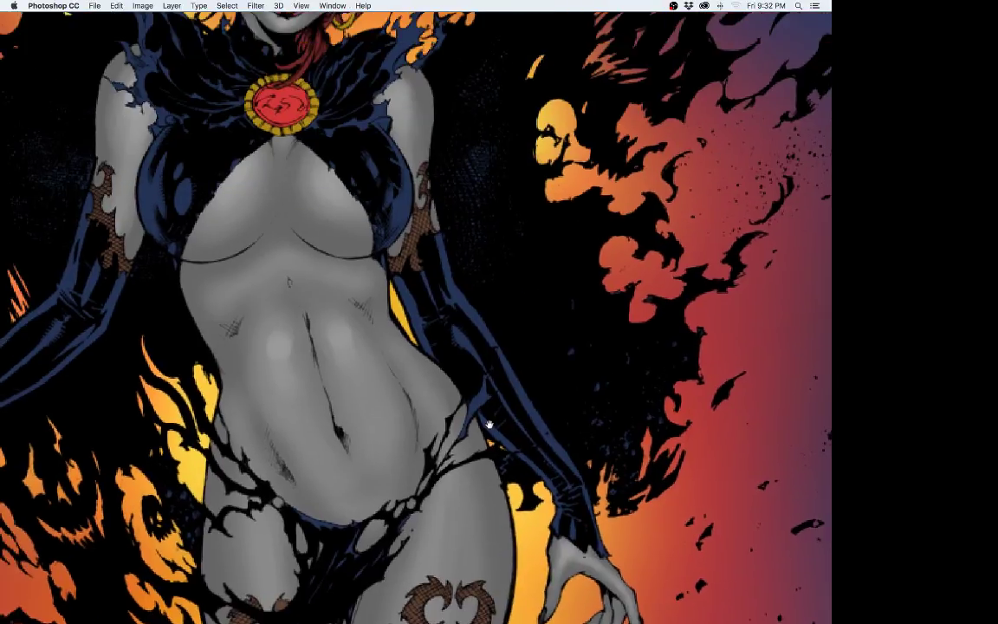
pyautogui.keyDown('alt'); pyautogui.click(494, 360); pyautogui.keyUp('alt')
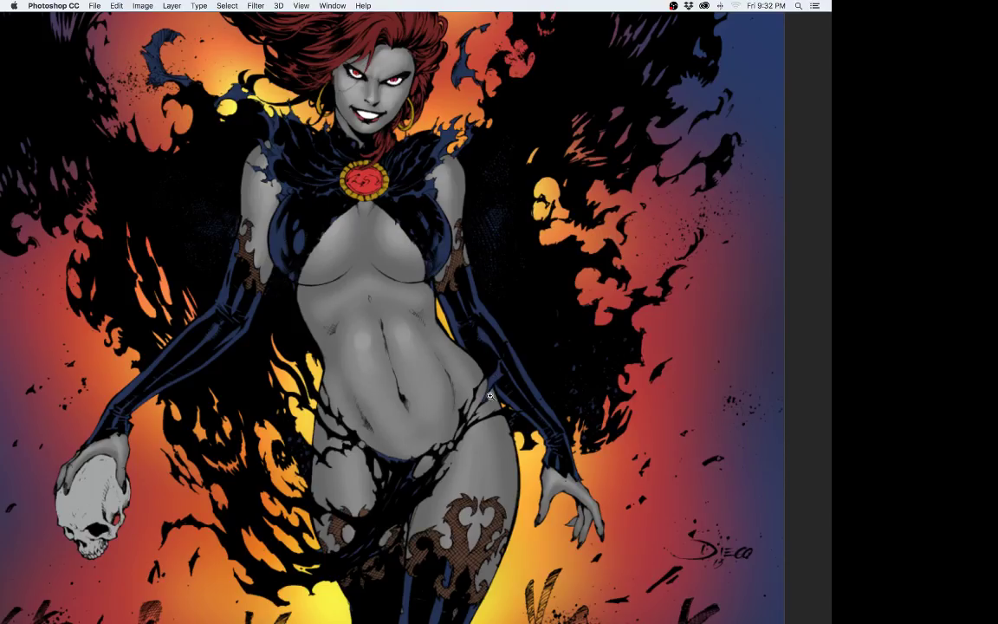
pyautogui.press('Tab')
# Step: Switch the Brush tool to the "soft brush" preset with 30% flow
pyautogui.click(11, 160)
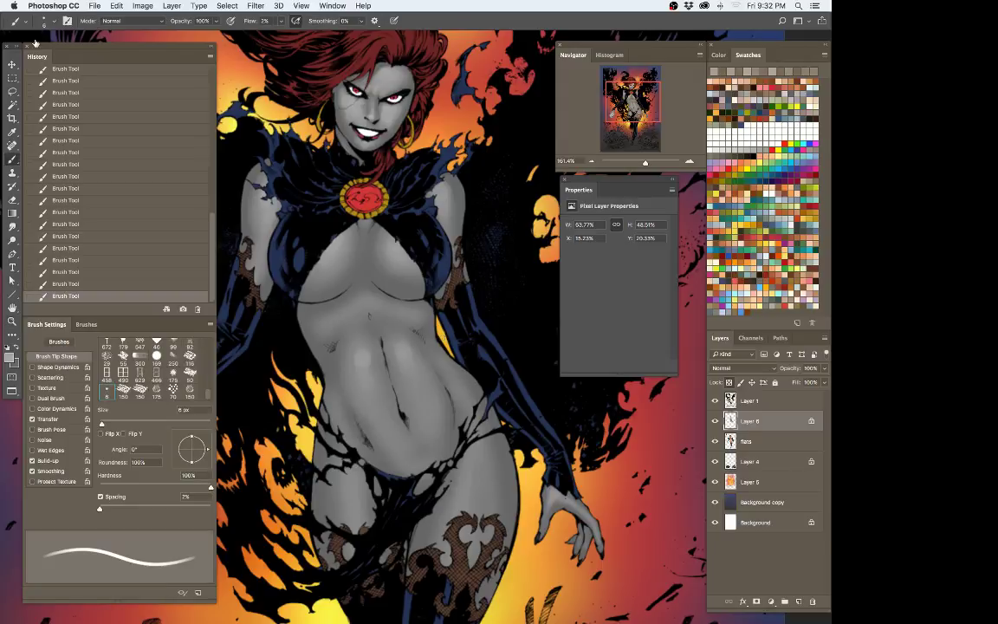
pyautogui.click(17, 21)
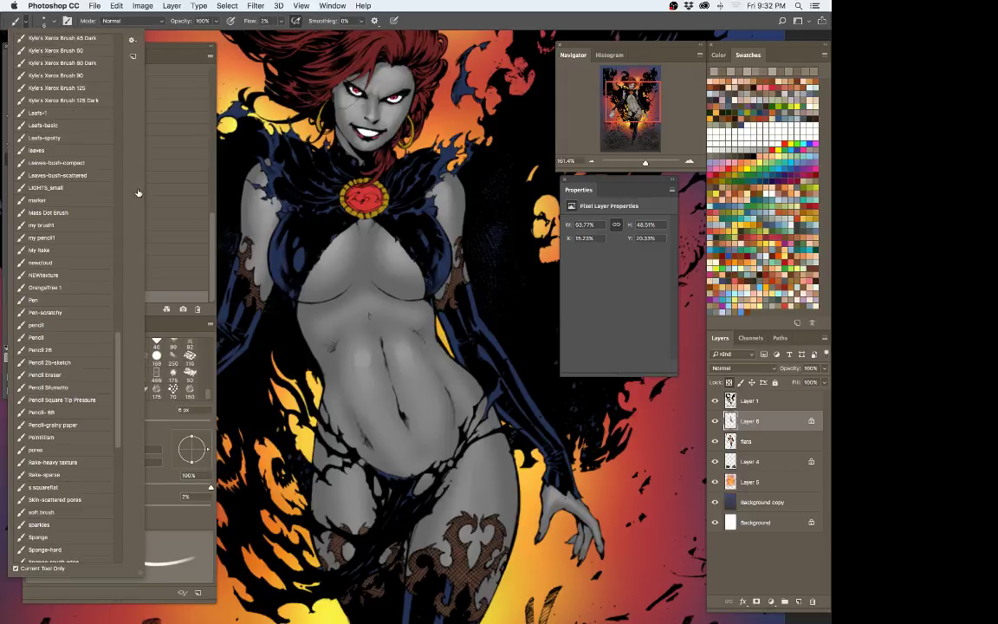
pyautogui.click(72, 225)
pyautogui.click(465, 30)
pyautogui.click(15, 20)
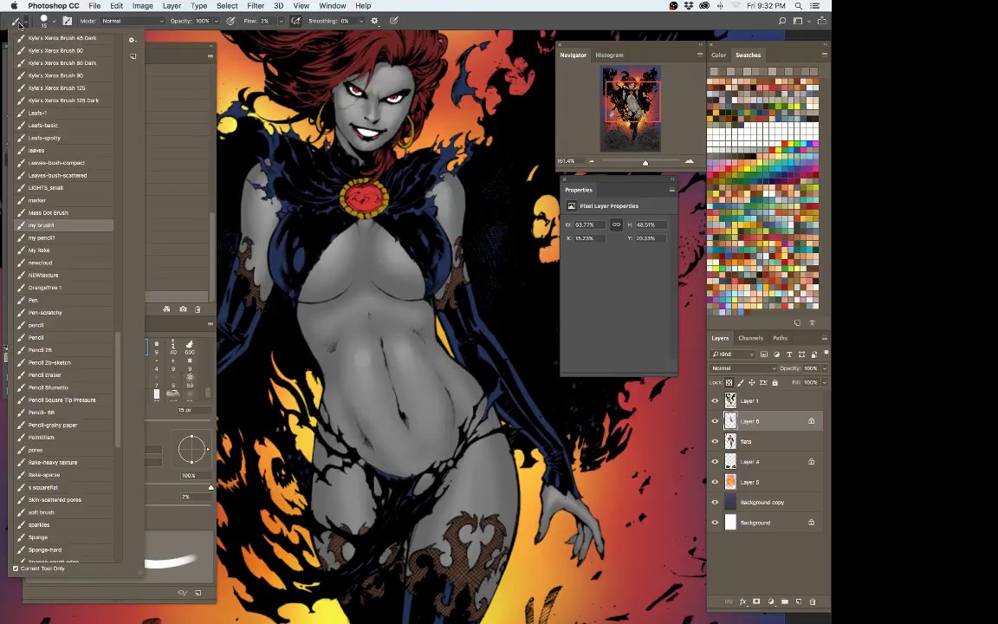
pyautogui.scroll(-5, 118, 376)
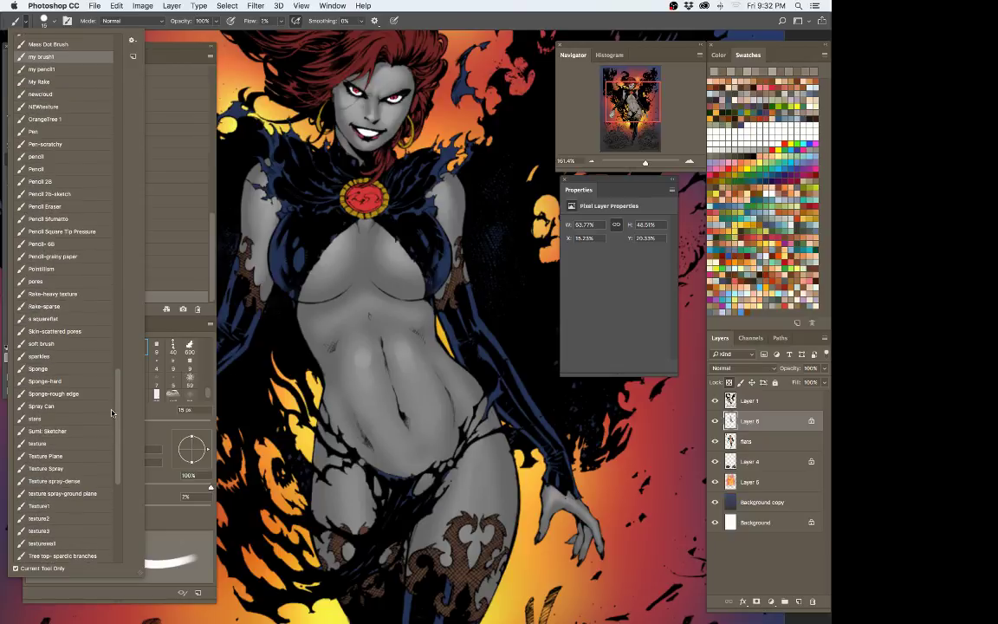
pyautogui.click(94, 393)
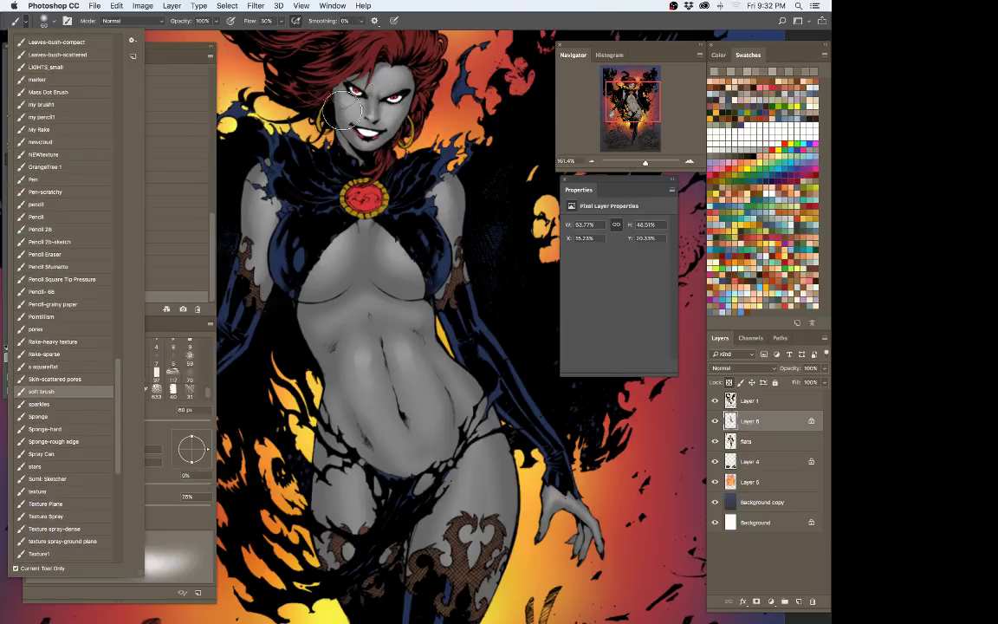
pyautogui.click(440, 20)
# Step: Soften the light on the abdomen and chest with the soft brush at 30% flow, reducing its size to 25 px
pyautogui.press('[')
pyautogui.press('[')
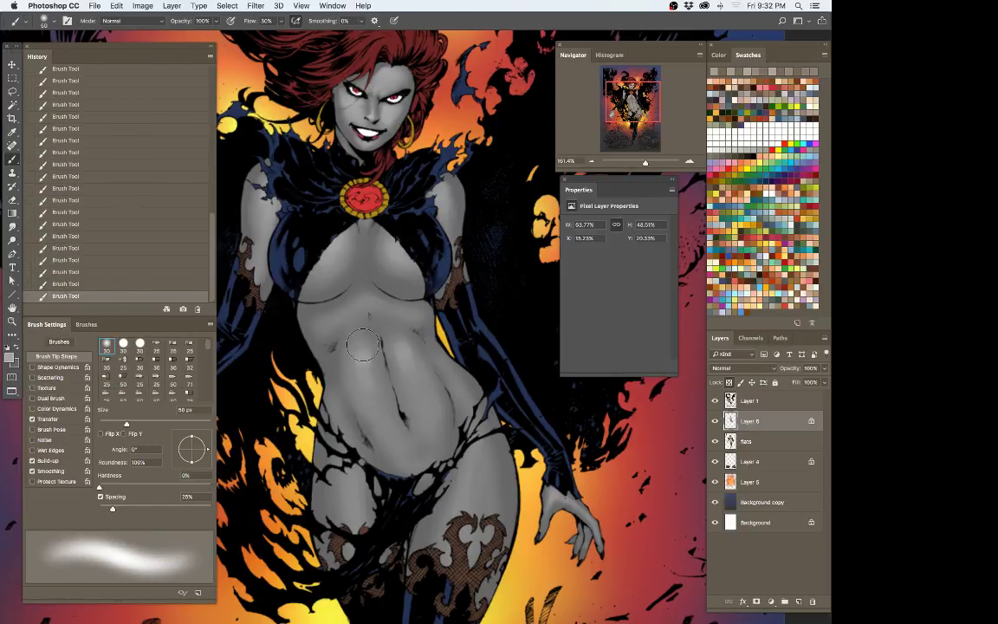
pyautogui.moveTo(365, 348); pyautogui.dragTo(376, 404)
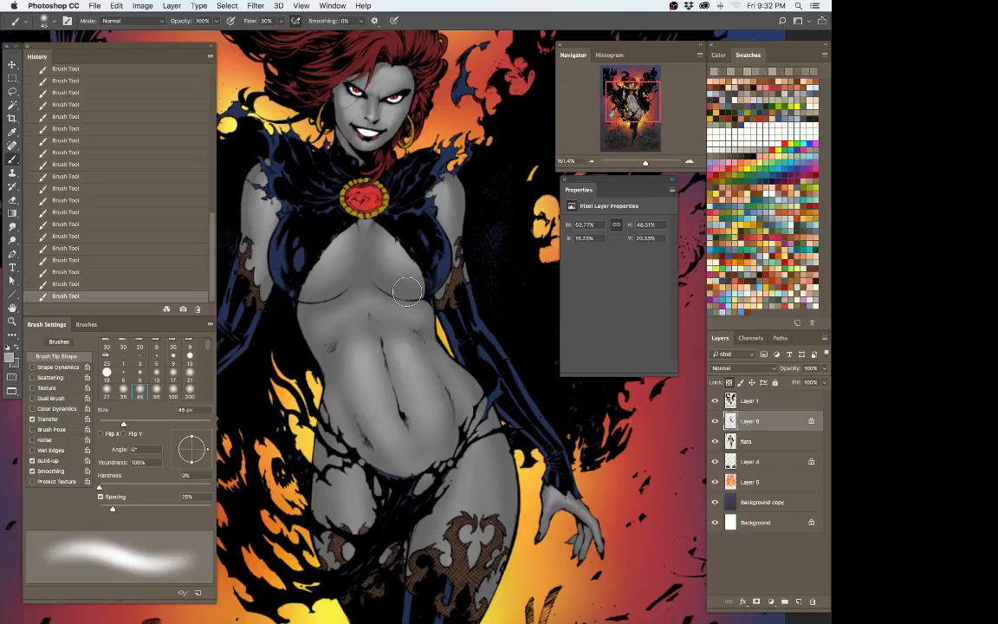
pyautogui.press('[')
pyautogui.press('[')
pyautogui.press('[')
pyautogui.press('[')
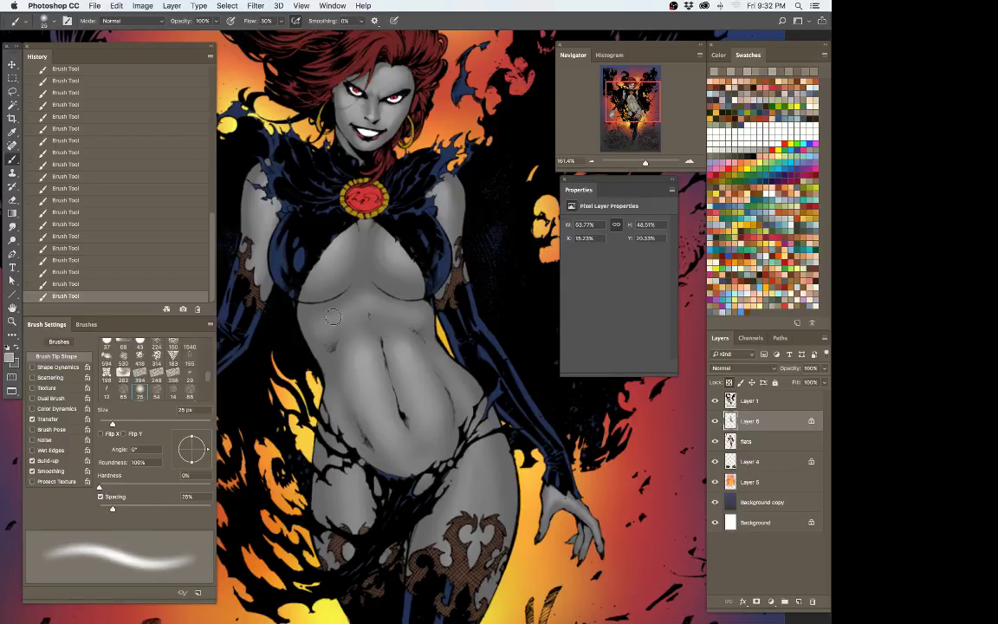
pyautogui.moveTo(306, 287); pyautogui.dragTo(320, 273)
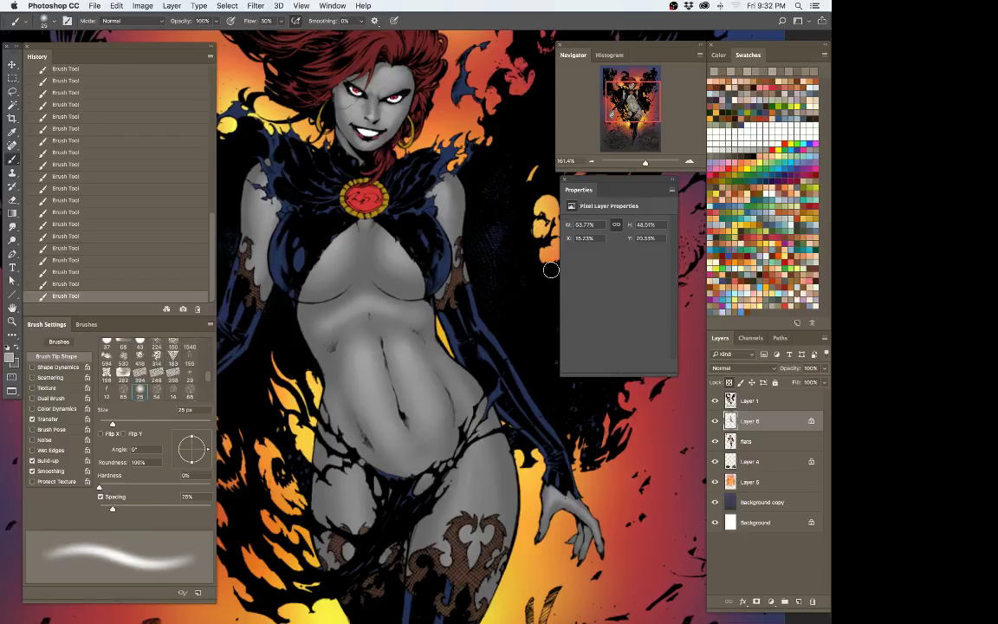
# Step: Build up soft light on the thighs and torso at 30% flow with a 30 to 45 px soft brush
pyautogui.press(']')
pyautogui.press(']')
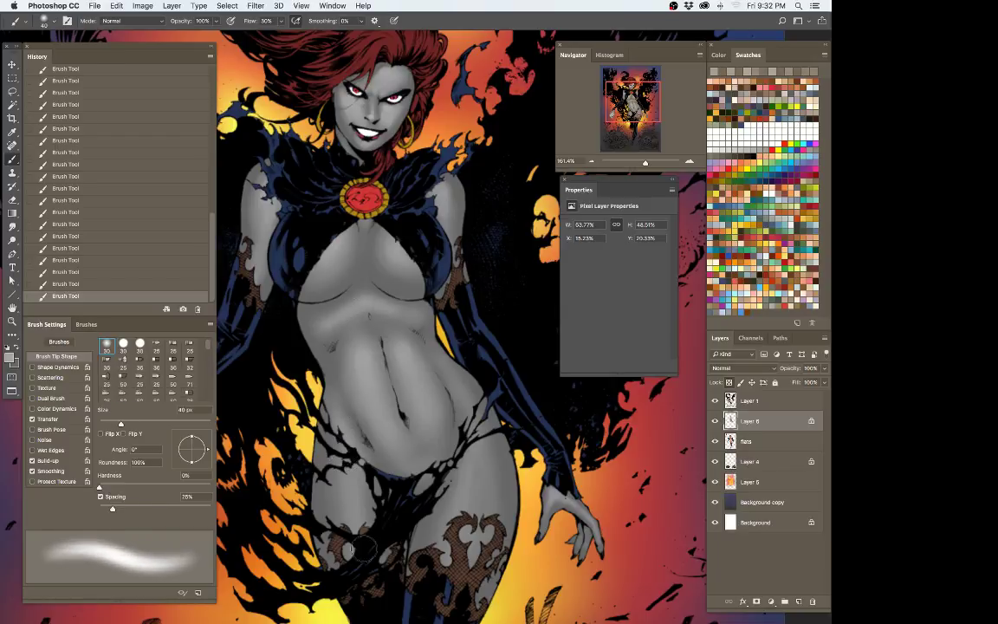
pyautogui.press('[')
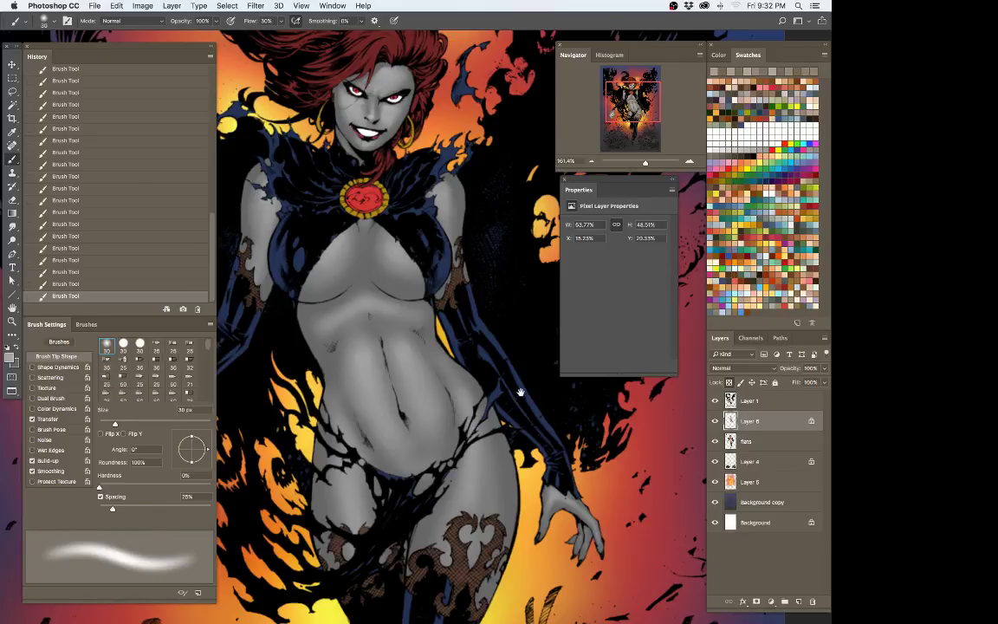
pyautogui.moveTo(522, 388); pyautogui.dragTo(474, 191)
pyautogui.press(']')
pyautogui.press(']')
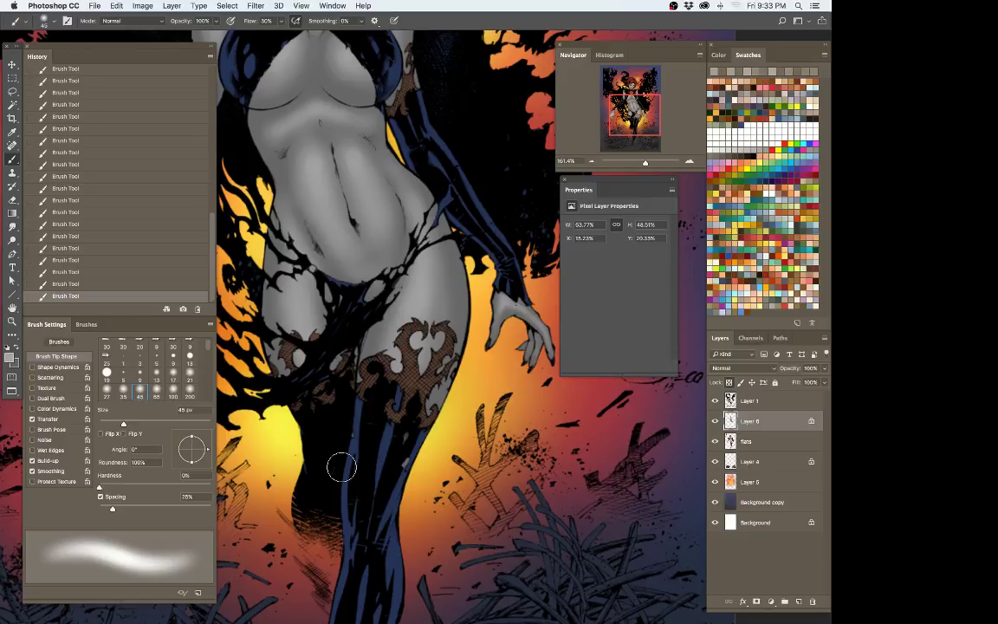
pyautogui.scroll(10, 382, 145)
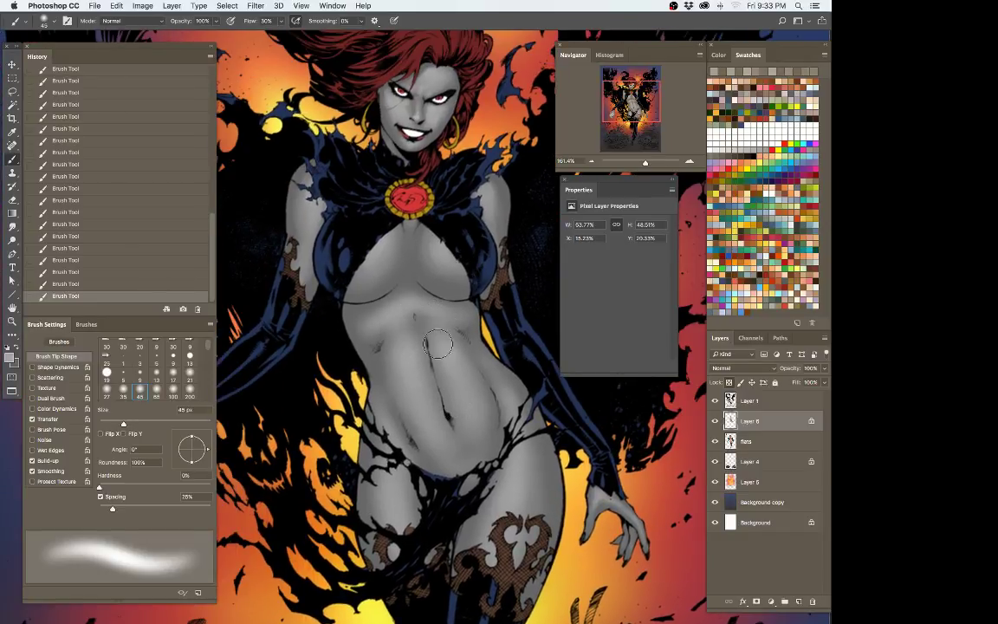
# Step: Examine the rendered skin on the whole artwork, fitted to the screen with the panels hidden
pyautogui.press('Tab')
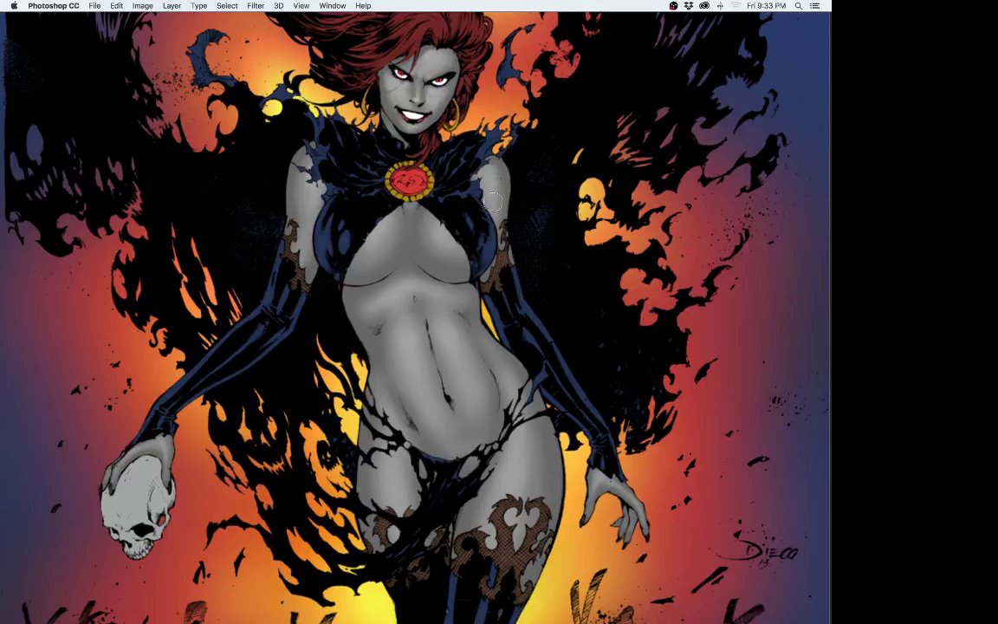
pyautogui.press('super+0')
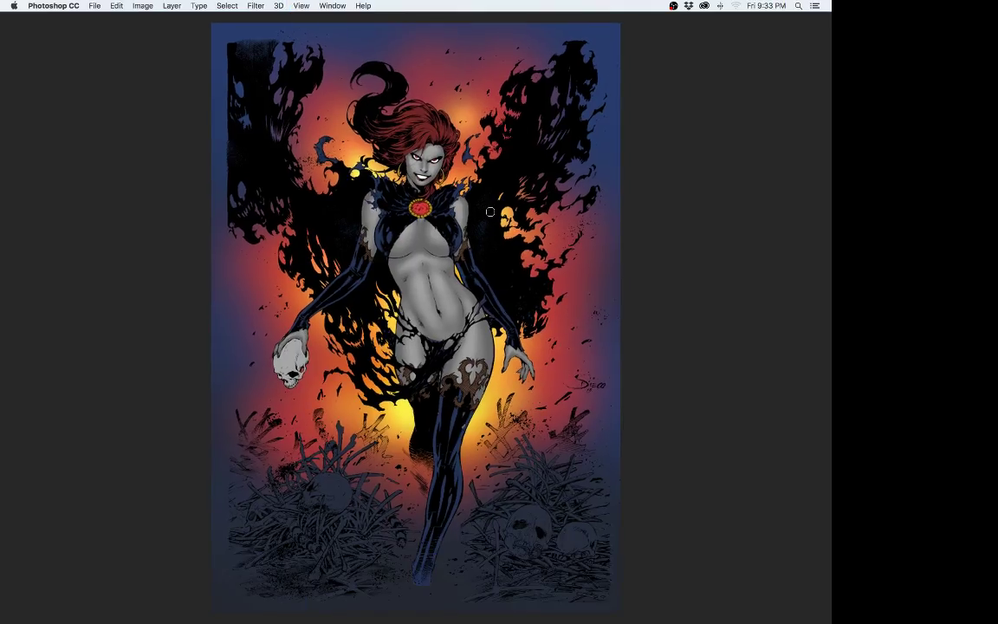
pyautogui.press('Tab')
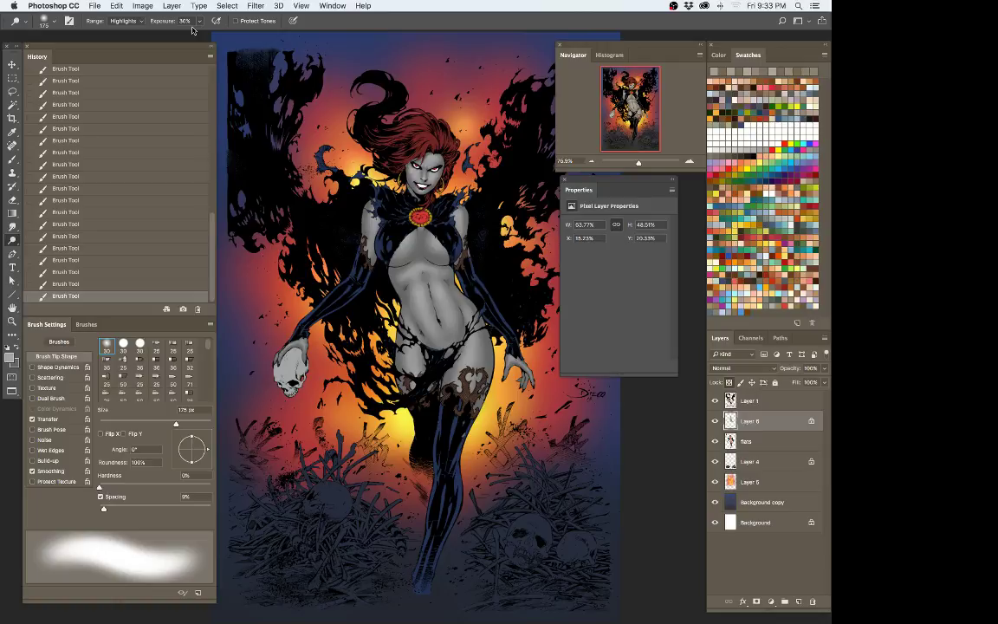
# Step: Dodge the highlights on both hands, the thigh and the chest with a 45 px brush at 30% exposure
pyautogui.press('[')
pyautogui.press('[')
pyautogui.press('[')
pyautogui.press('[')
pyautogui.press('[')
pyautogui.press('[')
pyautogui.press('[')
pyautogui.press('[')
pyautogui.press('[')
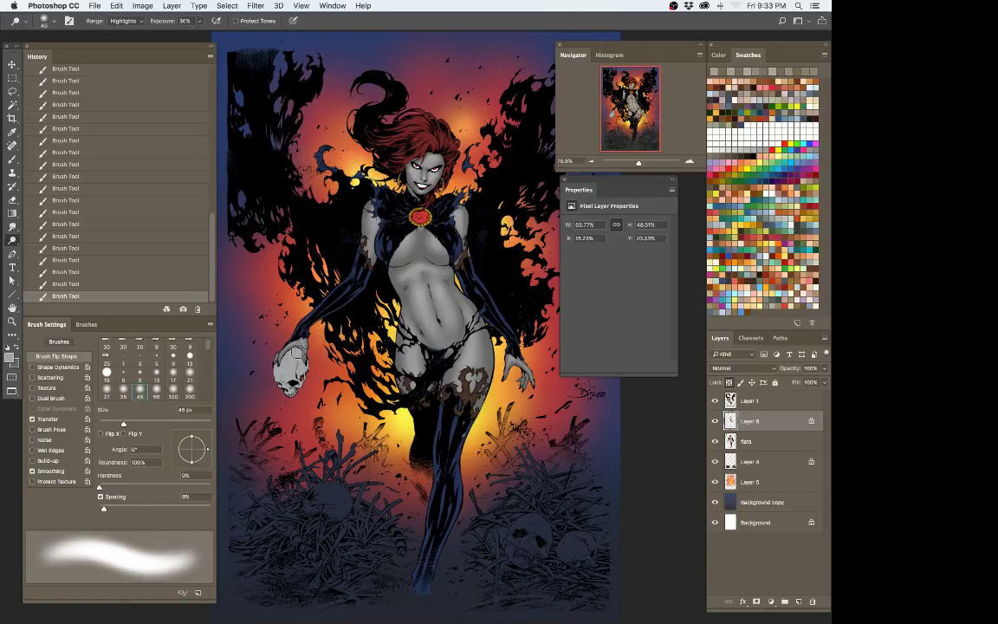
pyautogui.moveTo(299, 350)
pyautogui.mouseDown()
pyautogui.moveTo(351, 294)
pyautogui.moveTo(325, 316)
pyautogui.mouseUp()
pyautogui.moveTo(511, 354)
pyautogui.mouseDown()
pyautogui.moveTo(514, 362)
pyautogui.moveTo(471, 388)
pyautogui.mouseUp()
pyautogui.moveTo(438, 241); pyautogui.dragTo(436, 235)
# Step: Brighten the face highlights with the Dodge tool enlarged to 80 px
pyautogui.press(']')
pyautogui.press(']')
pyautogui.press(']')
pyautogui.press(']')
pyautogui.press(']')
pyautogui.press(']')
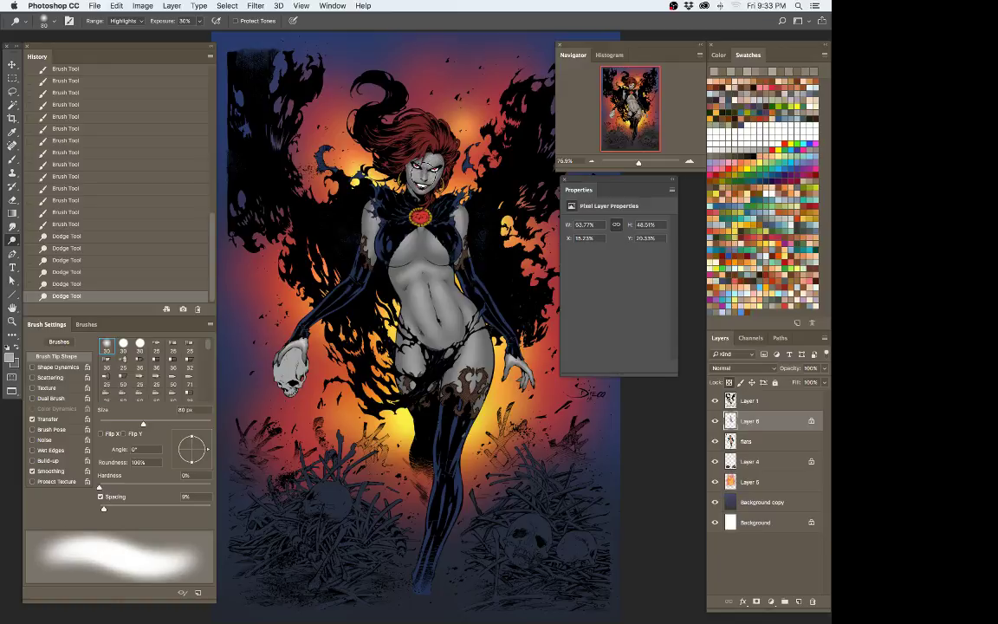
pyautogui.moveTo(381, 160); pyautogui.dragTo(403, 95)
# Step: Dodge the highlights on the shoulders, upper arms and neck with the brush reduced to about 50 px
pyautogui.press('[')
pyautogui.press('[')
pyautogui.press('[')
pyautogui.press('[')
pyautogui.press('[')
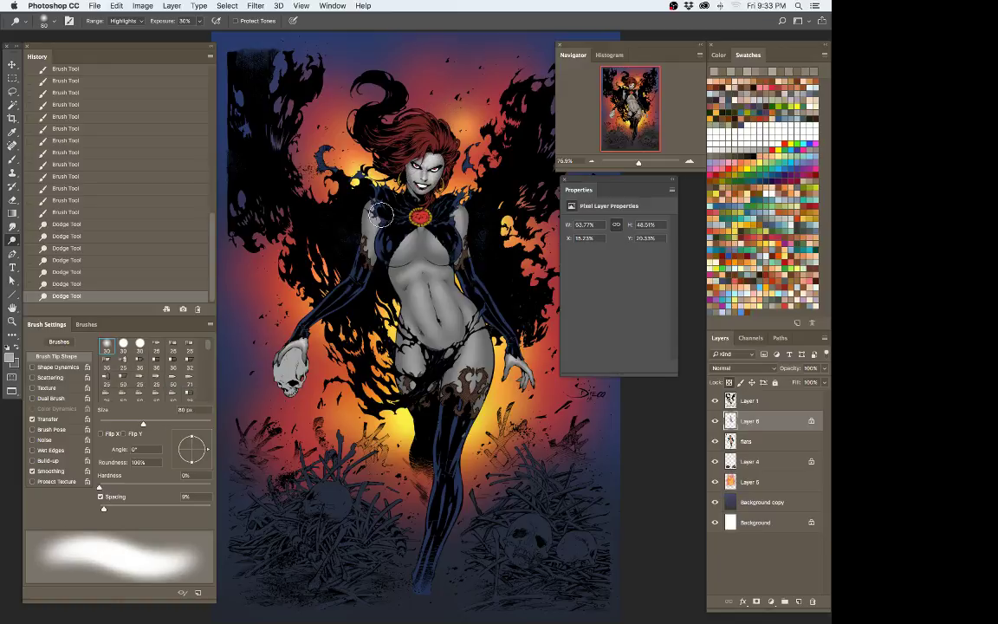
pyautogui.moveTo(367, 250); pyautogui.dragTo(370, 217)
pyautogui.moveTo(372, 209); pyautogui.dragTo(368, 247)
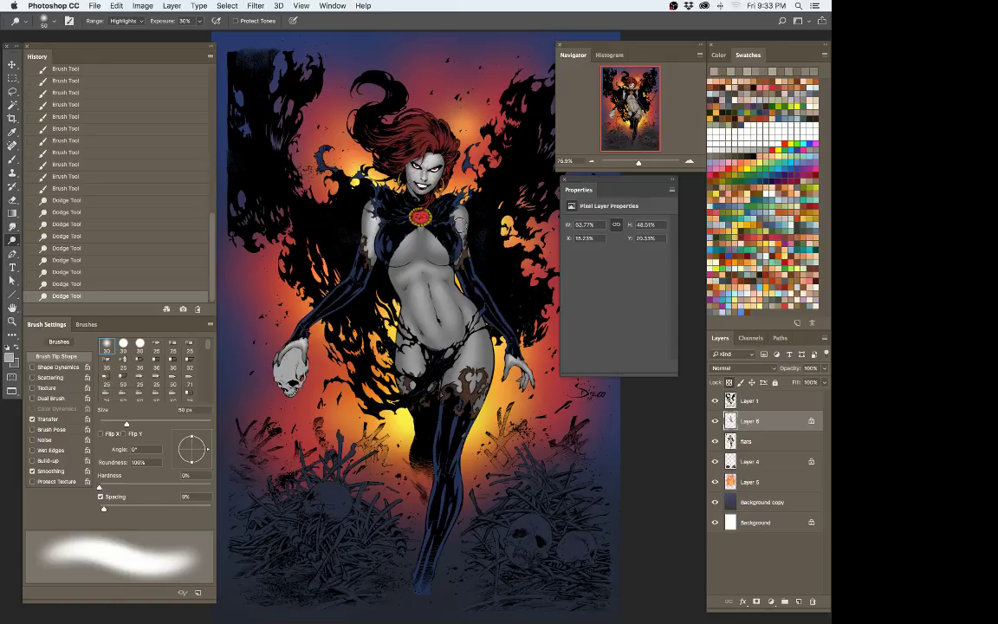
pyautogui.moveTo(410, 189); pyautogui.dragTo(413, 161)
# Step: Brighten the highlights across the chest with the Dodge tool at 70 to 90 px
pyautogui.press(']')
pyautogui.press(']')
pyautogui.press(']')
pyautogui.press(']')
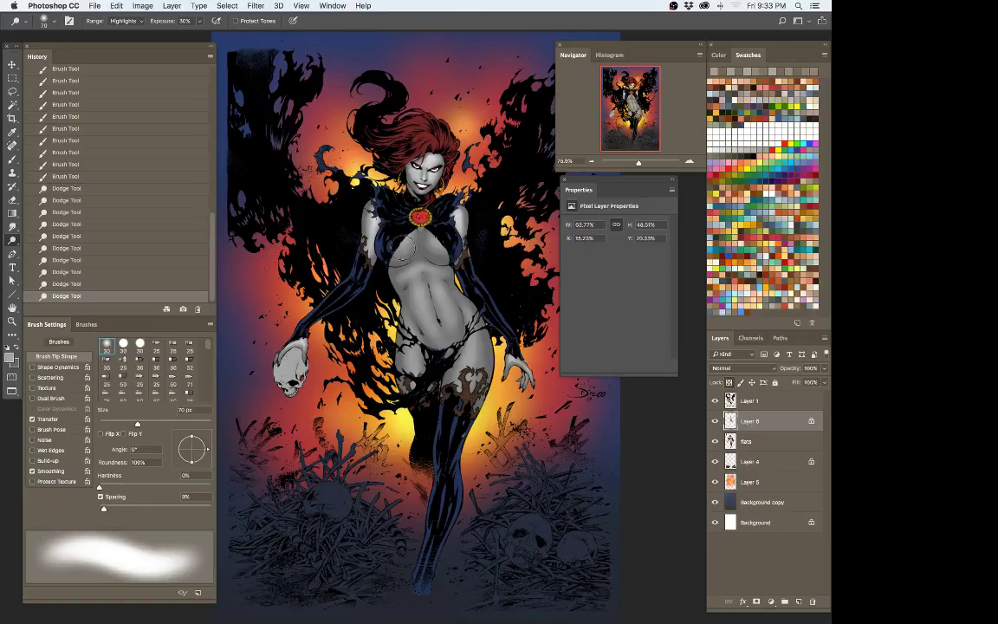
pyautogui.moveTo(361, 223)
pyautogui.mouseDown()
pyautogui.moveTo(363, 198)
pyautogui.moveTo(370, 219)
pyautogui.moveTo(406, 229)
pyautogui.mouseUp()
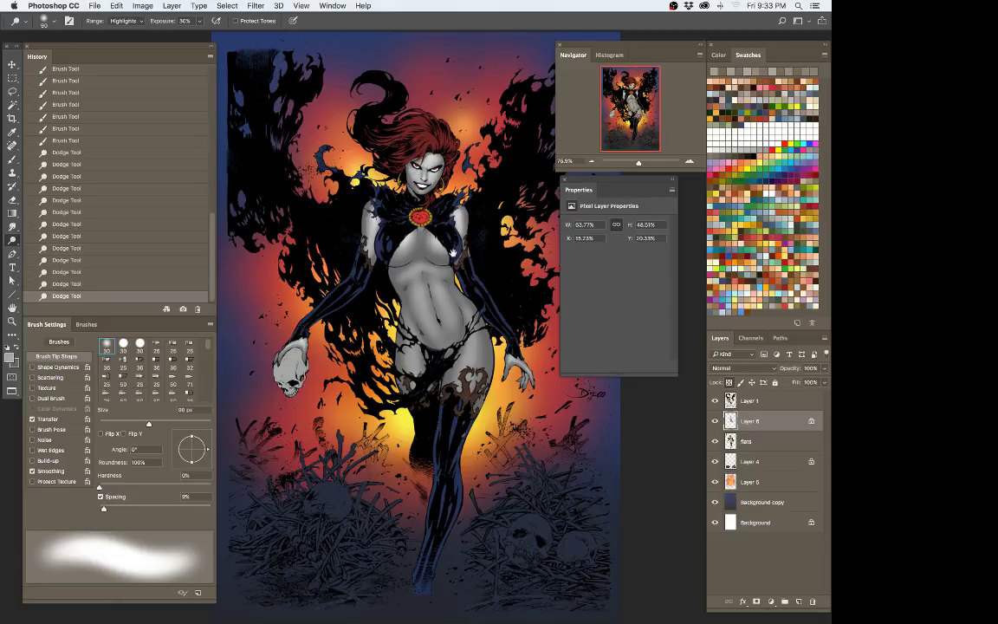
pyautogui.moveTo(465, 232); pyautogui.dragTo(377, 256)
# Step: Dodge the lower abdomen, hip and upper thigh with a 60 to 80 px brush
pyautogui.press('[')
pyautogui.press('[')
pyautogui.press('[')
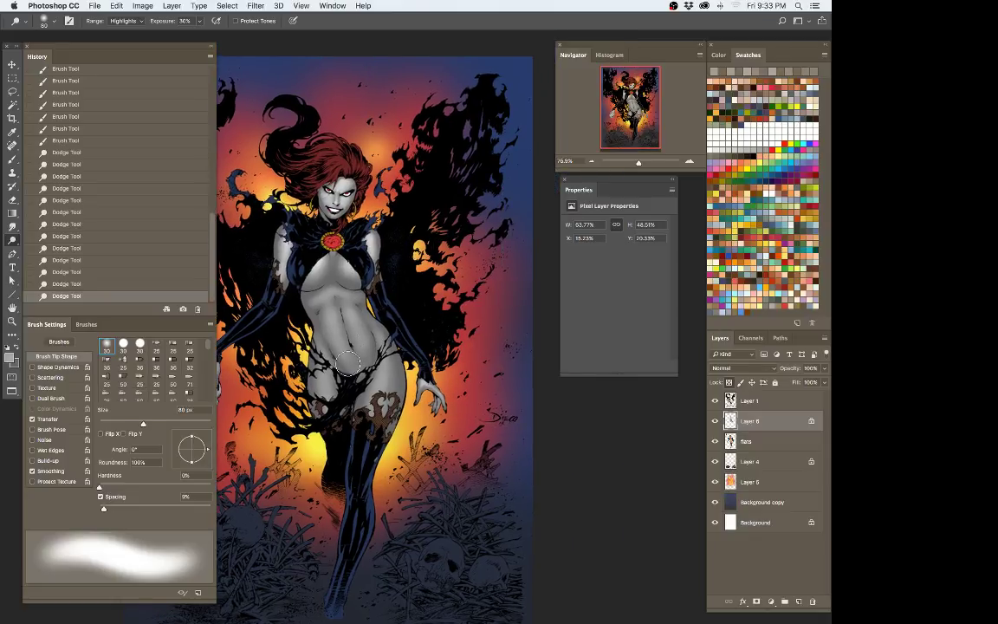
pyautogui.moveTo(324, 367); pyautogui.dragTo(340, 421)
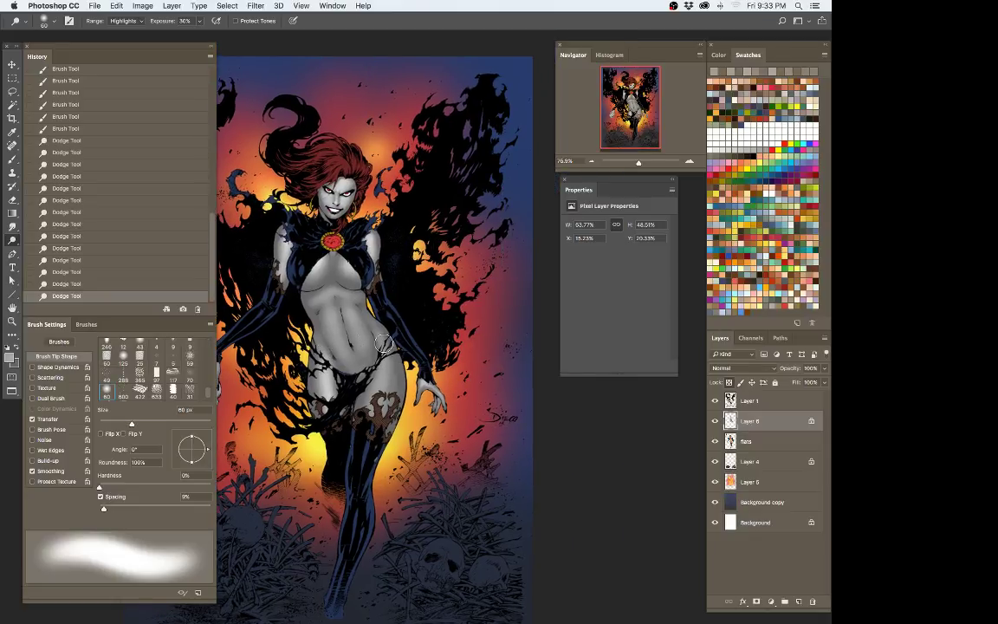
pyautogui.moveTo(382, 344); pyautogui.dragTo(364, 439)
# Step: Lift the broad highlights over the torso using the Dodge tool at 125 px
pyautogui.press(']')
pyautogui.press(']')
pyautogui.press(']')
pyautogui.press(']')
pyautogui.press(']')
pyautogui.press(']')
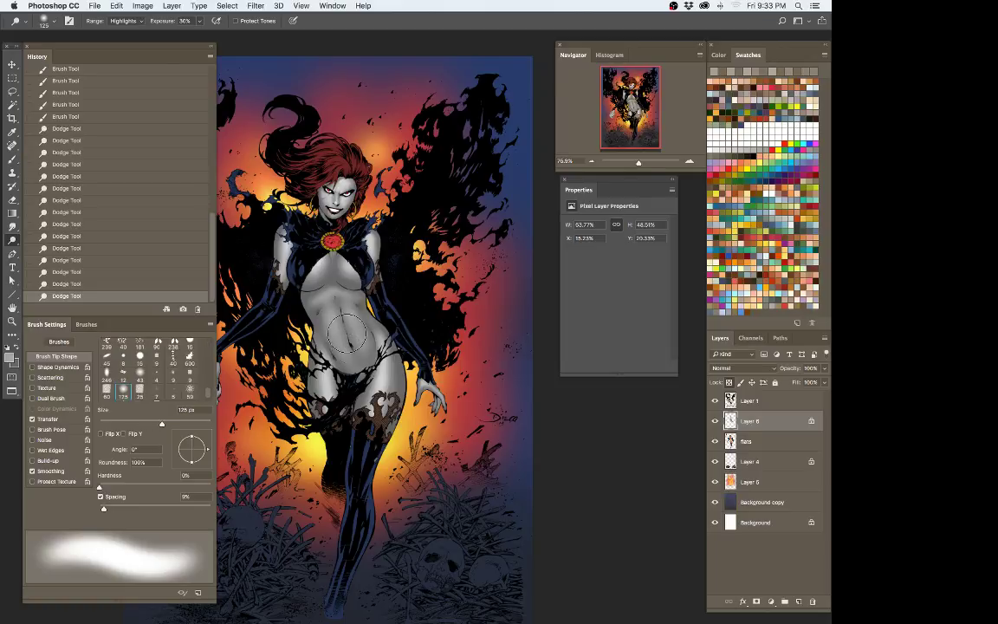
pyautogui.moveTo(355, 358)
pyautogui.mouseDown()
pyautogui.moveTo(335, 279)
pyautogui.moveTo(303, 241)
pyautogui.moveTo(308, 216)
pyautogui.mouseUp()
# Step: Paint light grey sampled from the skin over the chest with a soft brush enlarged to about 90 px
pyautogui.press('b')
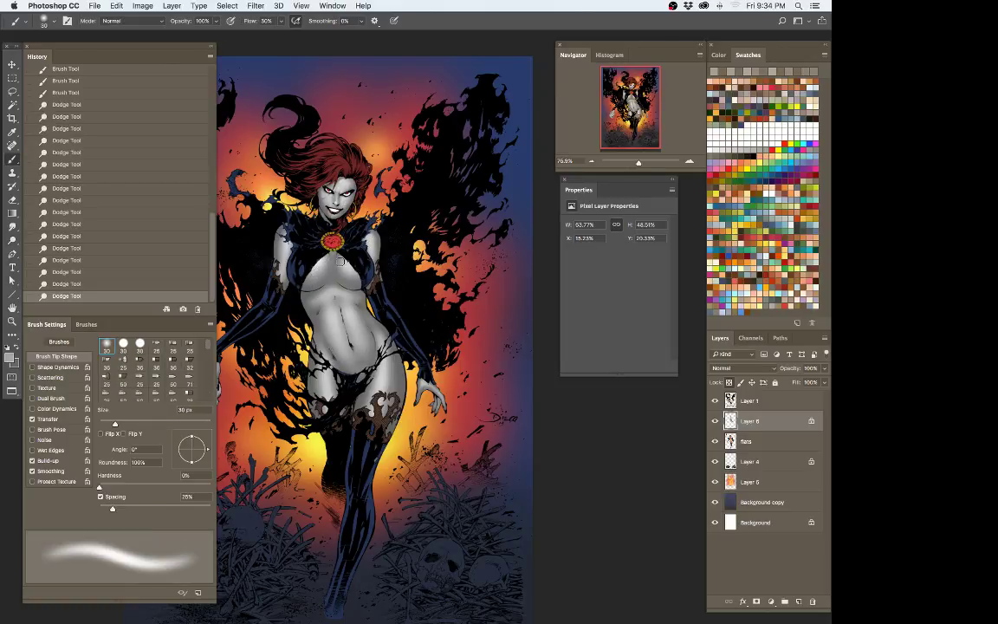
pyautogui.press(']')
pyautogui.press(']')
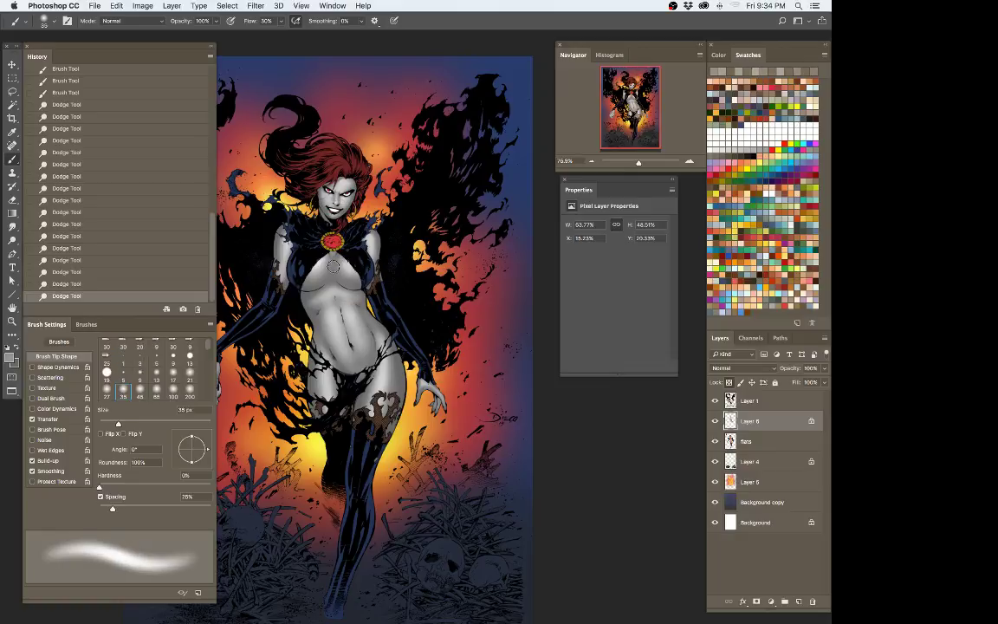
pyautogui.press(']')
pyautogui.press(']')
pyautogui.press(']')
pyautogui.press(']')
pyautogui.moveTo(339, 245)
pyautogui.mouseDown()
pyautogui.moveTo(335, 257)
pyautogui.moveTo(342, 246)
pyautogui.mouseUp()
pyautogui.keyDown('alt'); pyautogui.click(333, 261); pyautogui.keyUp('alt')
pyautogui.keyDown('alt'); pyautogui.click(317, 266); pyautogui.keyUp('alt')
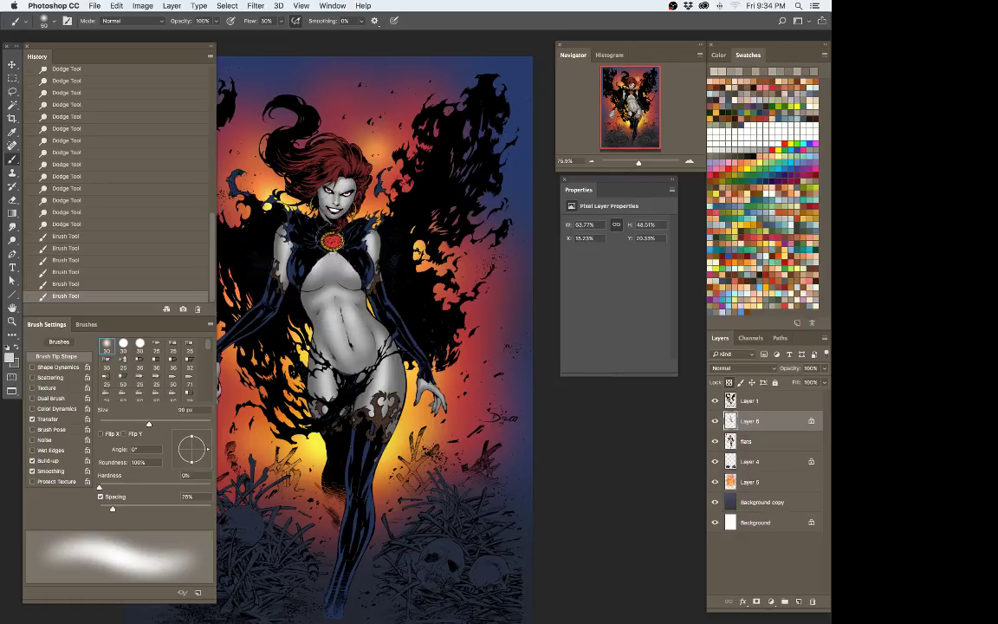
# Step: Refine the light on the upper chest just below the red jewel with a 25 px soft brush
pyautogui.press('[')
pyautogui.press('[')
pyautogui.press('[')
pyautogui.press('[')
pyautogui.press('[')
pyautogui.press('[')
pyautogui.press('[')
pyautogui.press('[')
pyautogui.press('[')
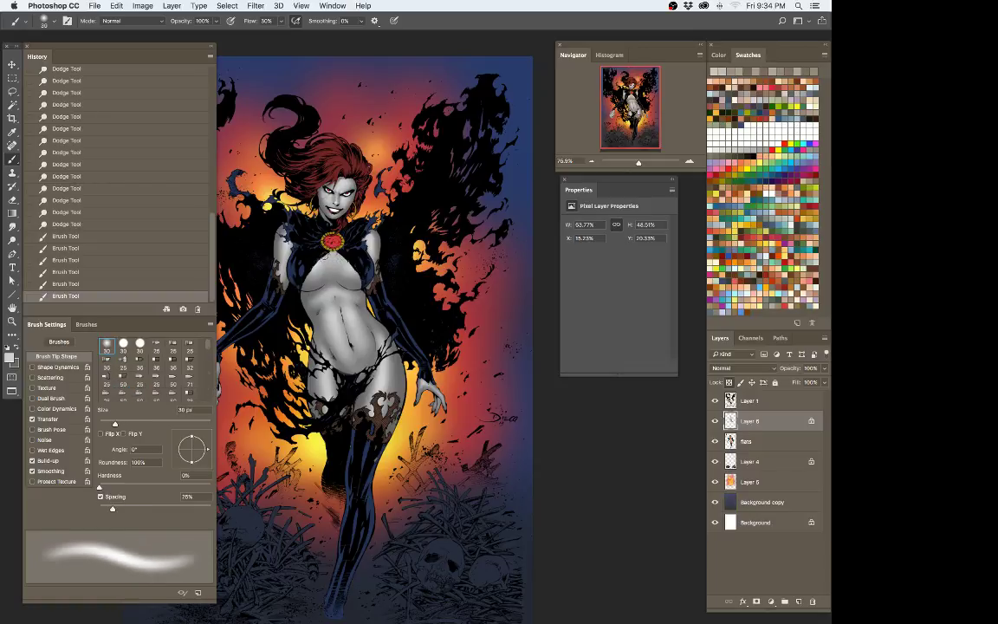
pyautogui.moveTo(320, 262); pyautogui.dragTo(335, 256)
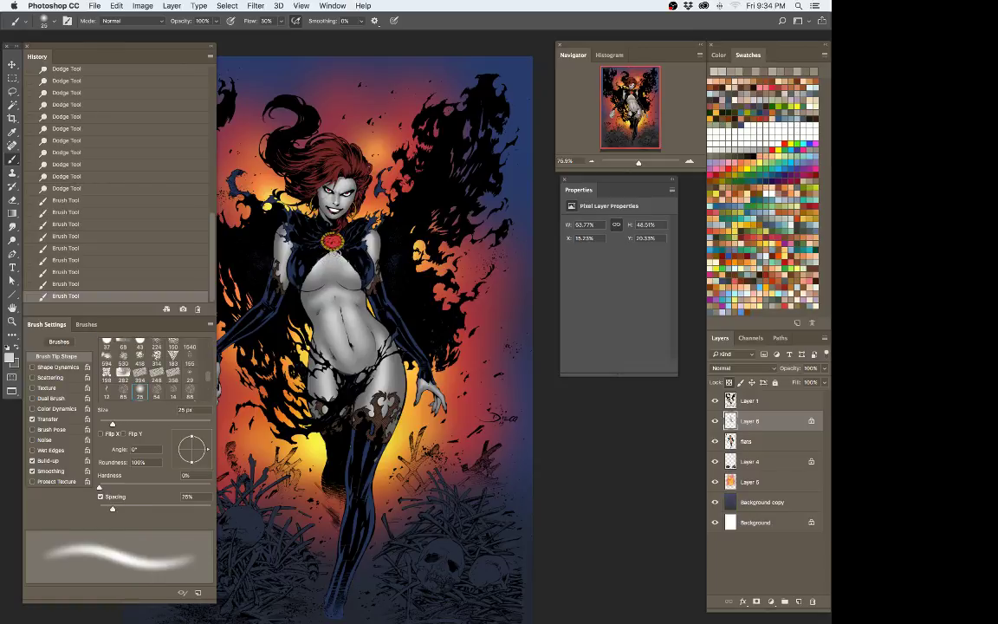
# Step: Touch up the skin beside the jaw and neck with the brush reduced to 10 px
pyautogui.press('[')
pyautogui.press('[')
pyautogui.moveTo(354, 211); pyautogui.dragTo(361, 216)
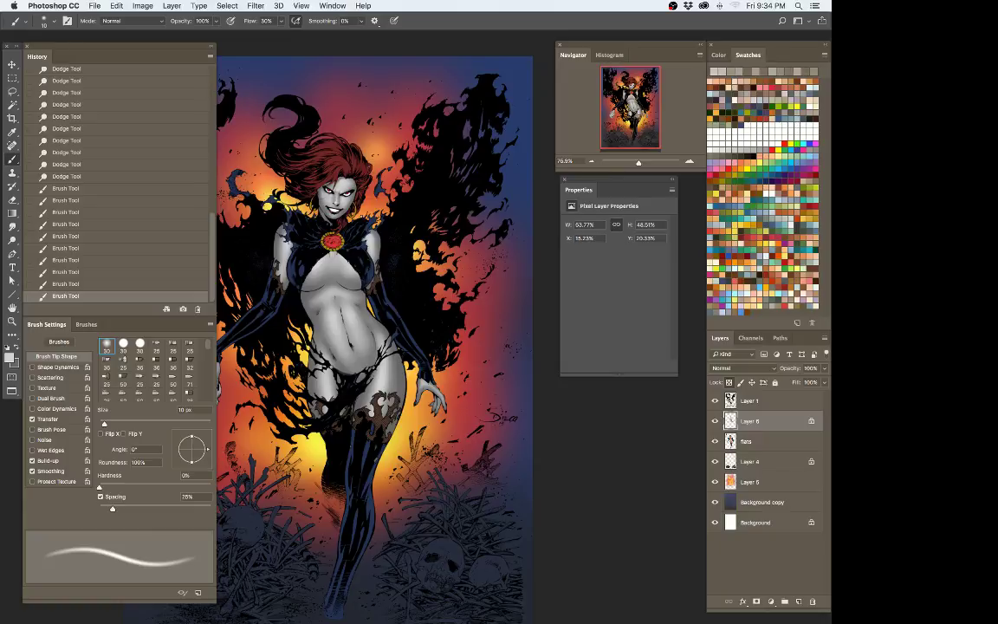
# Step: Blend sampled grey along the waist and hip near the gloved arm with a 20 to 25 px soft brush
pyautogui.moveTo(420, 363); pyautogui.dragTo(440, 364)
pyautogui.moveTo(290, 384); pyautogui.dragTo(398, 387)
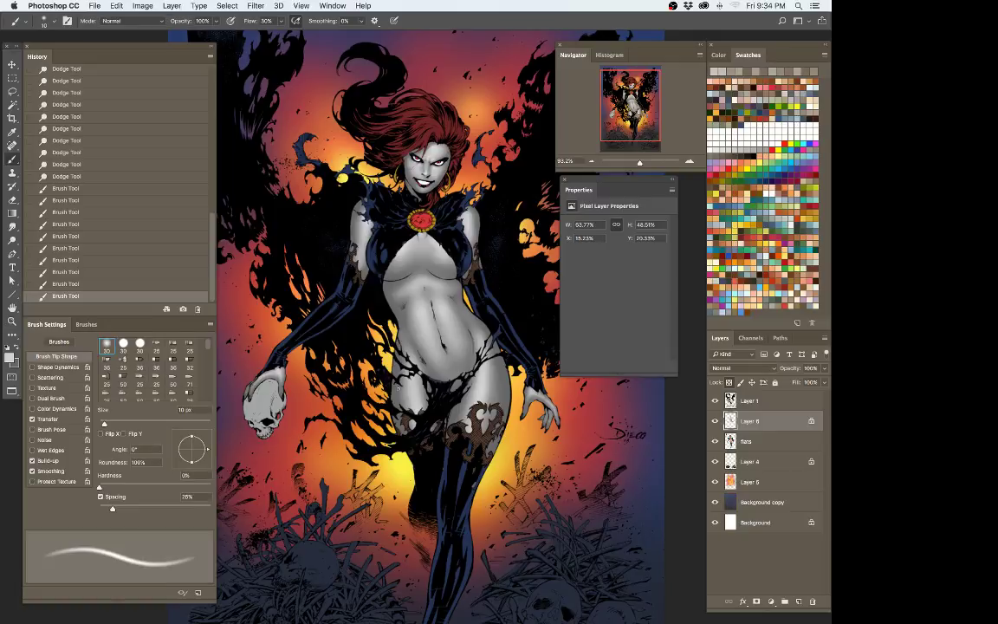
pyautogui.press(']')
pyautogui.press(']')
pyautogui.press(']')
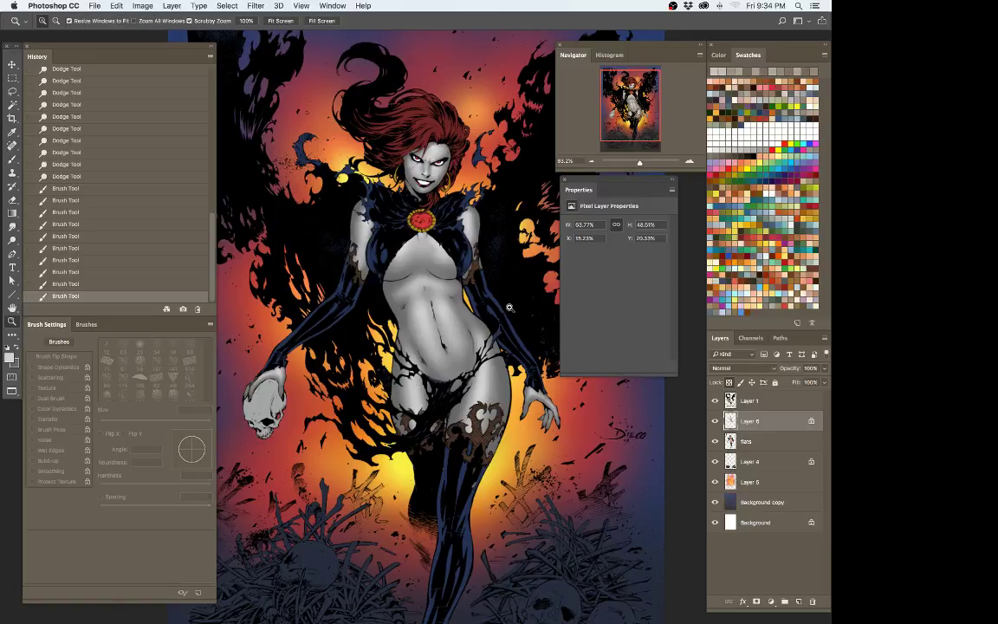
pyautogui.moveTo(459, 278); pyautogui.dragTo(461, 271)
pyautogui.keyDown('alt'); pyautogui.click(480, 338); pyautogui.keyUp('alt')
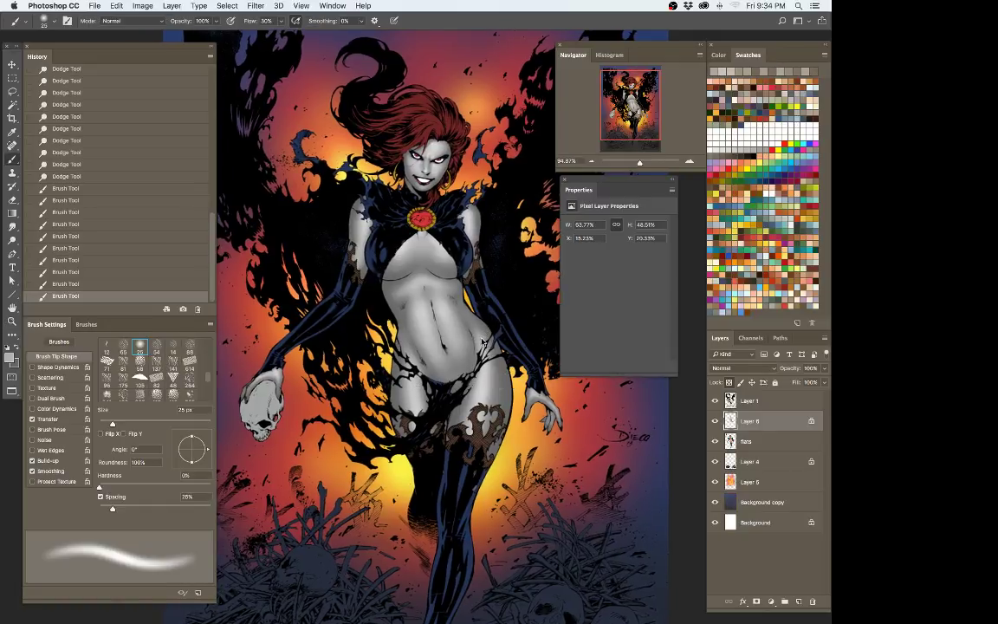
pyautogui.click(485, 338)
pyautogui.press('.')
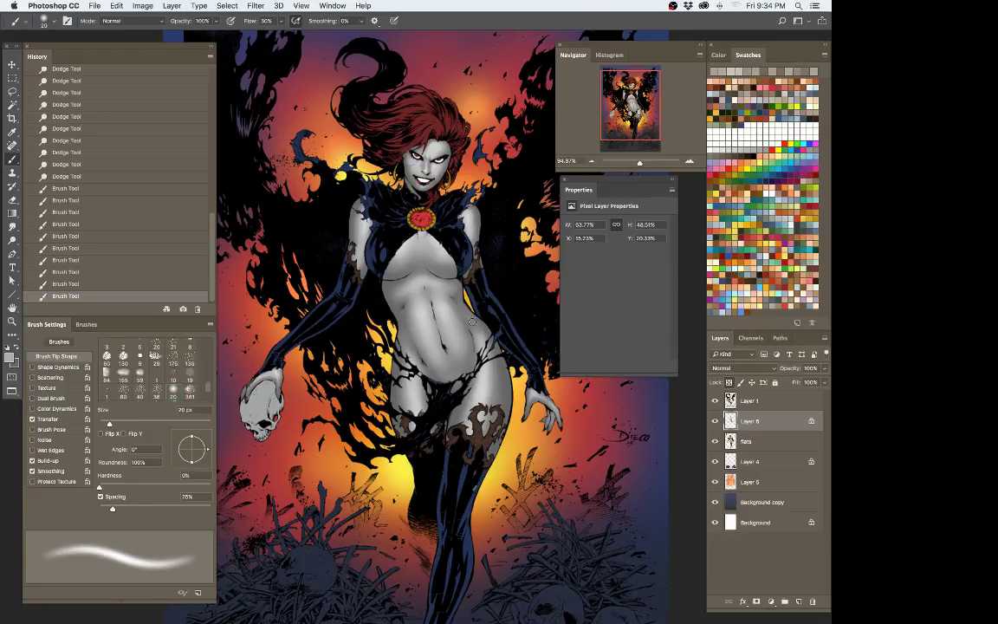
pyautogui.moveTo(465, 310)
pyautogui.mouseDown()
pyautogui.moveTo(482, 334)
pyautogui.moveTo(486, 323)
pyautogui.mouseUp()
# Step: Paint sampled light grey over both thighs with a 45 px soft brush
pyautogui.press(']')
pyautogui.press(']')
pyautogui.press(']')
pyautogui.press(']')
pyautogui.press(']')
pyautogui.moveTo(488, 368); pyautogui.dragTo(486, 396)
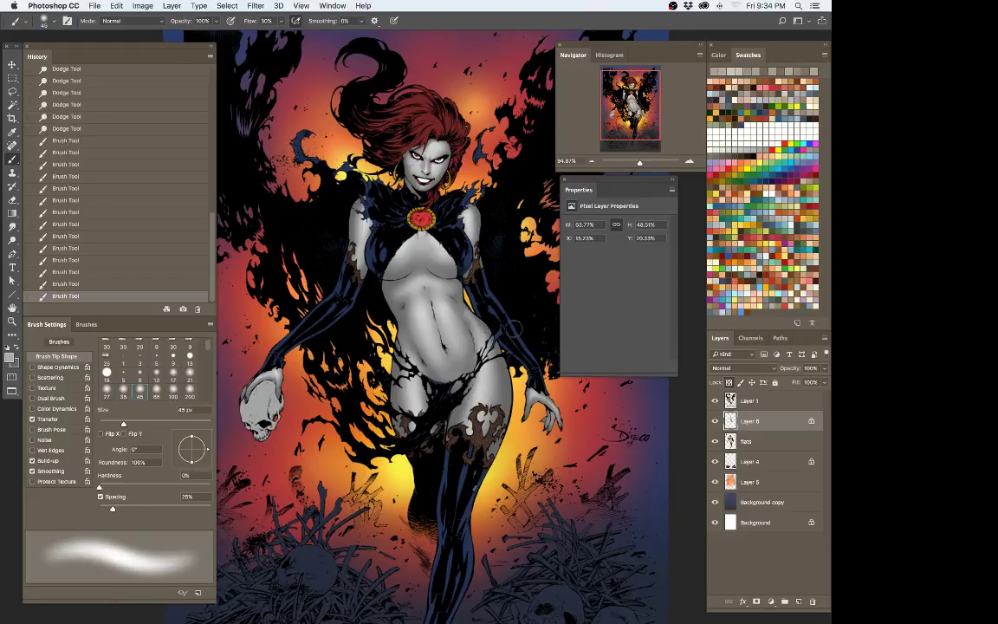
pyautogui.press('super+z')
pyautogui.keyDown('alt'); pyautogui.click(487, 378); pyautogui.keyUp('alt')
pyautogui.moveTo(493, 368)
pyautogui.mouseDown()
pyautogui.moveTo(492, 404)
pyautogui.moveTo(460, 421)
pyautogui.mouseUp()
pyautogui.moveTo(404, 373); pyautogui.dragTo(423, 461)
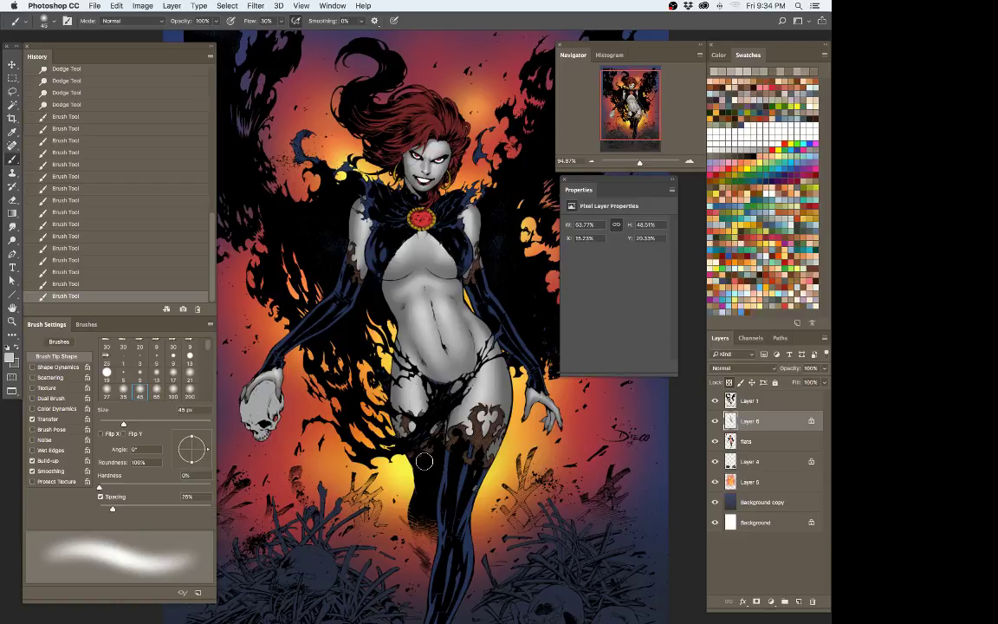
# Step: Soften the light on the ribs, under the chest and along the waist with the 45 px brush
pyautogui.moveTo(398, 284); pyautogui.dragTo(398, 295)
pyautogui.moveTo(464, 255); pyautogui.dragTo(435, 276)
pyautogui.moveTo(459, 313)
pyautogui.mouseDown()
pyautogui.moveTo(373, 278)
pyautogui.moveTo(431, 281)
pyautogui.moveTo(475, 249)
pyautogui.mouseUp()
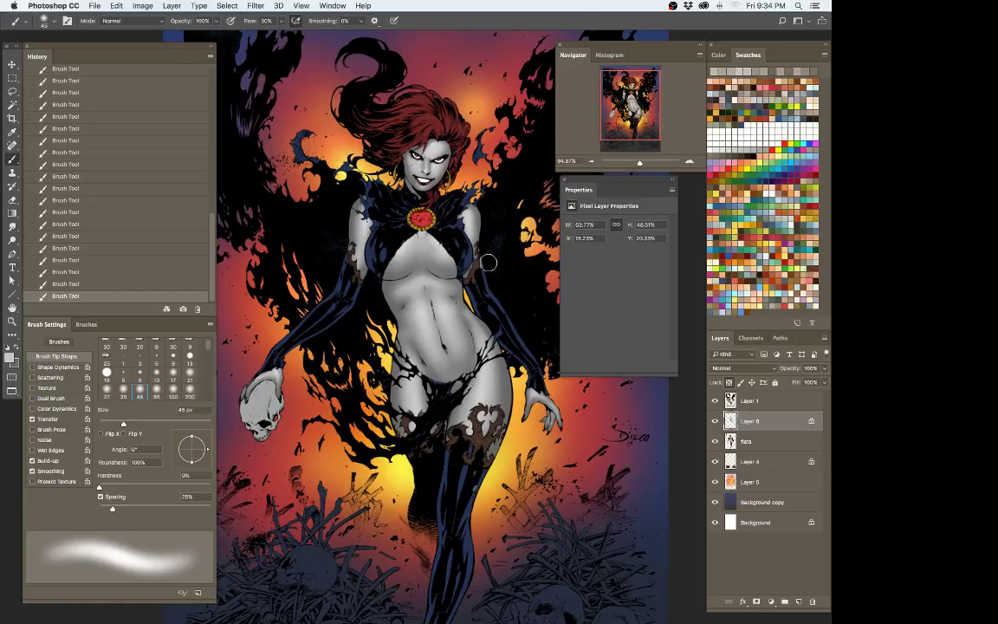
# Step: Switch the Brush tool to the "my brush1" preset at 9 px, with white as the foreground colour
pyautogui.press('z')
pyautogui.moveTo(462, 220); pyautogui.dragTo(499, 210)
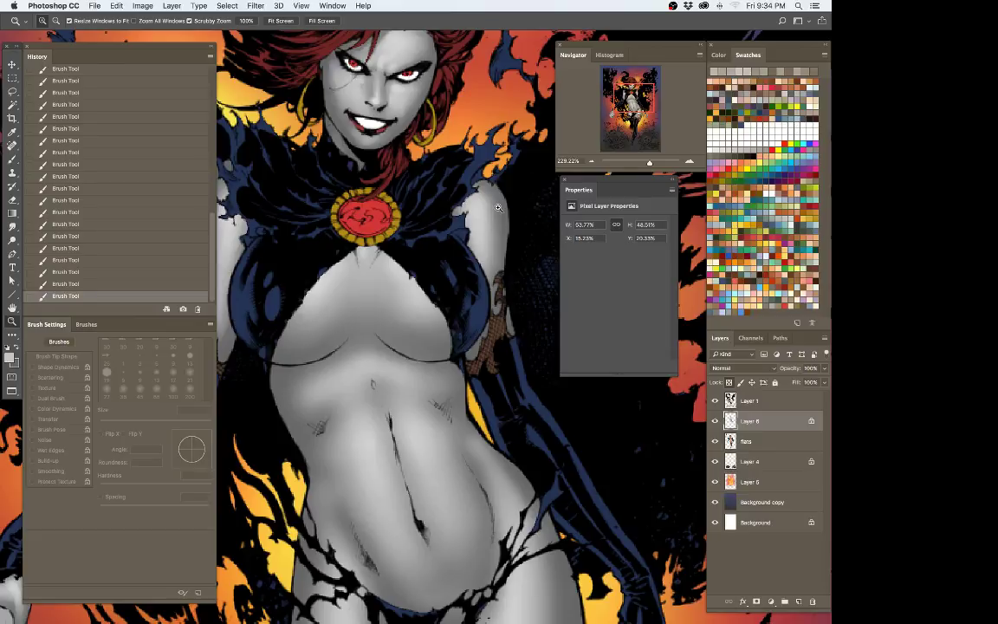
pyautogui.press('Tab')
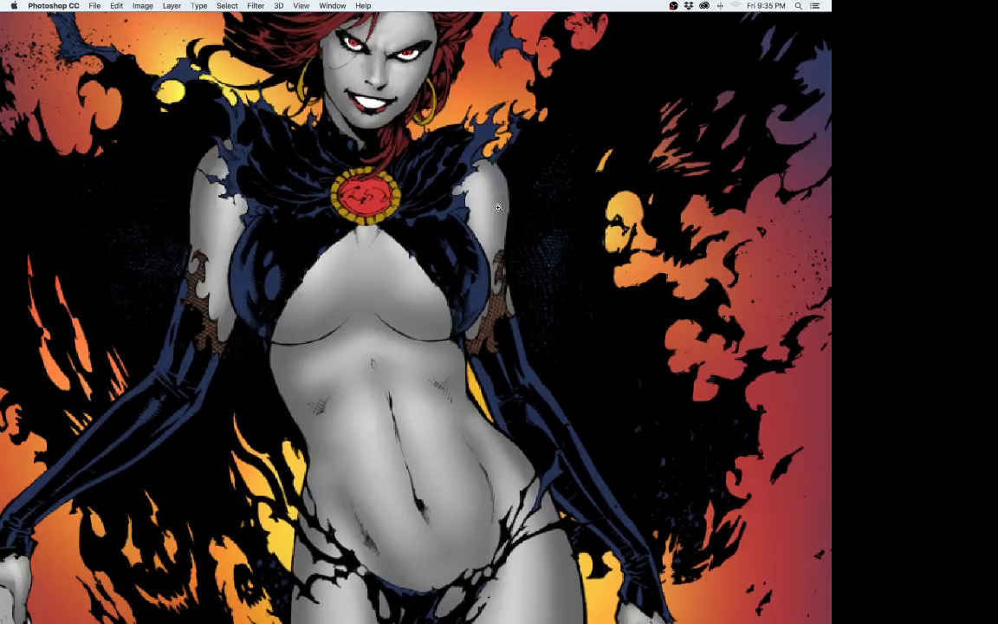
pyautogui.press('b')
pyautogui.press('Tab')
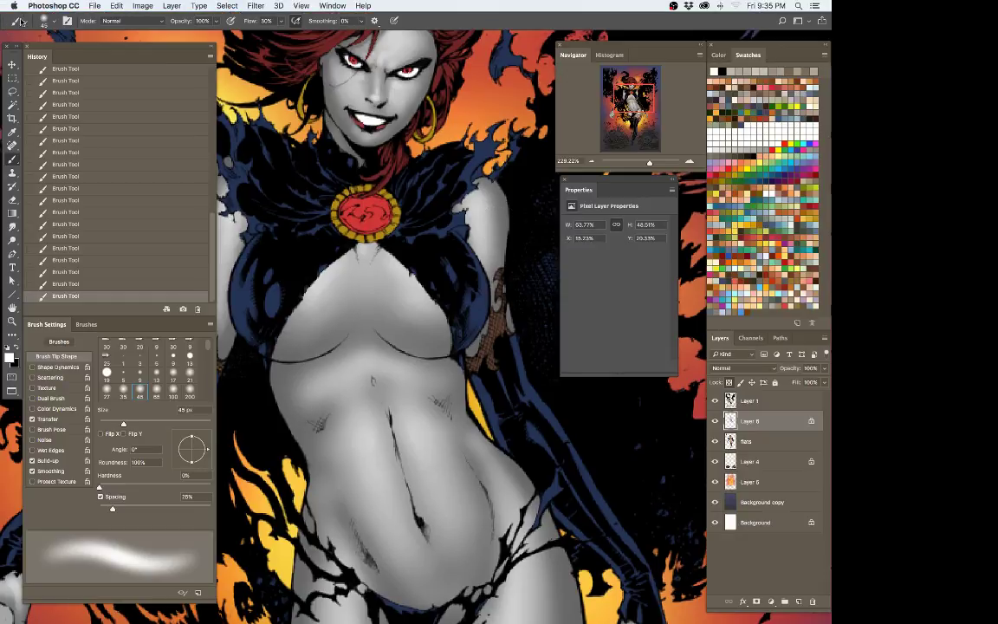
pyautogui.click(19, 19)
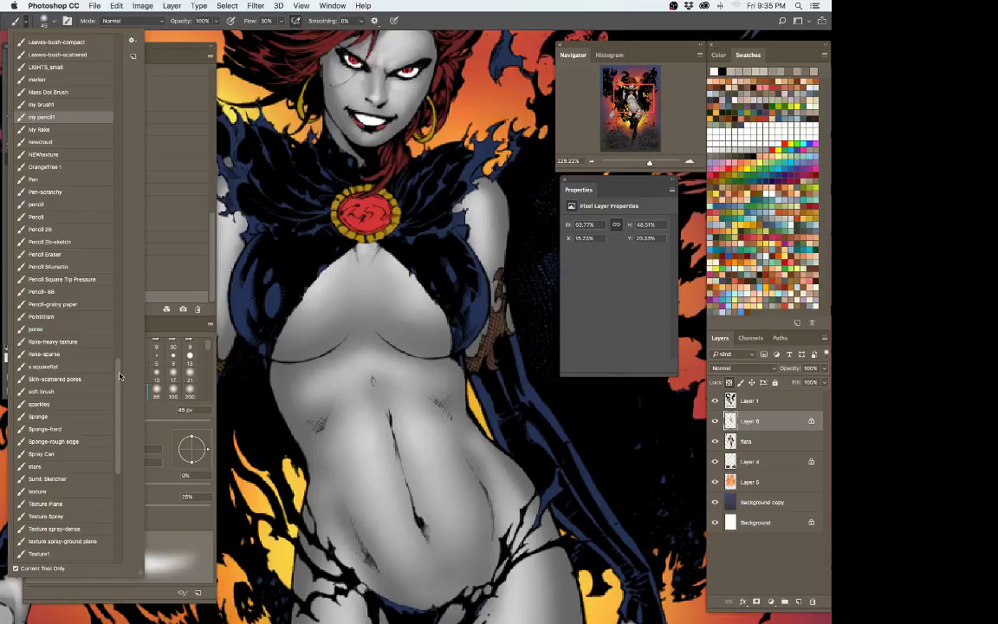
pyautogui.click(71, 105)
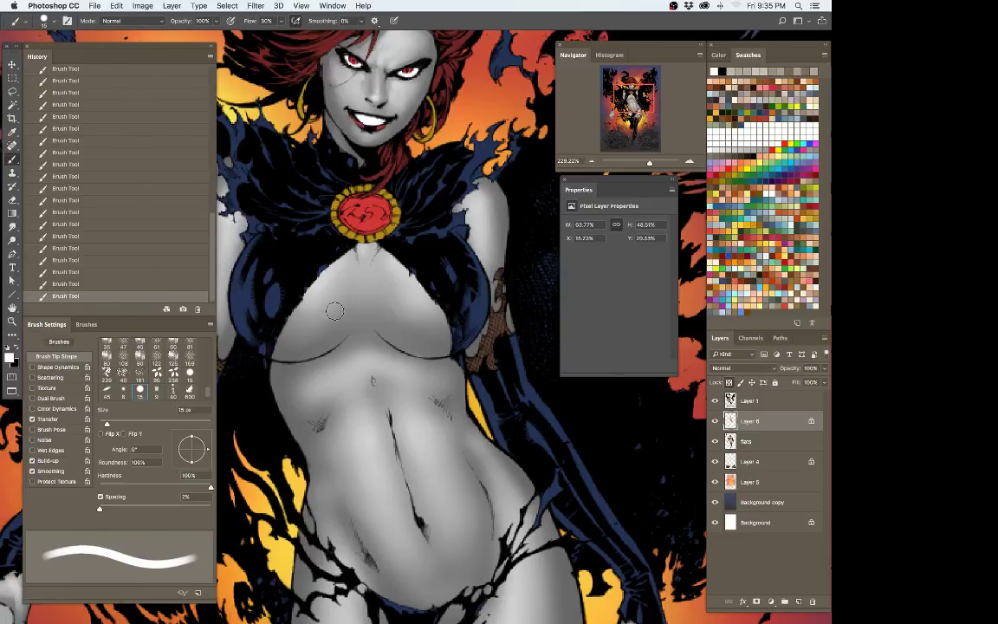
pyautogui.press('[')
pyautogui.press('[')
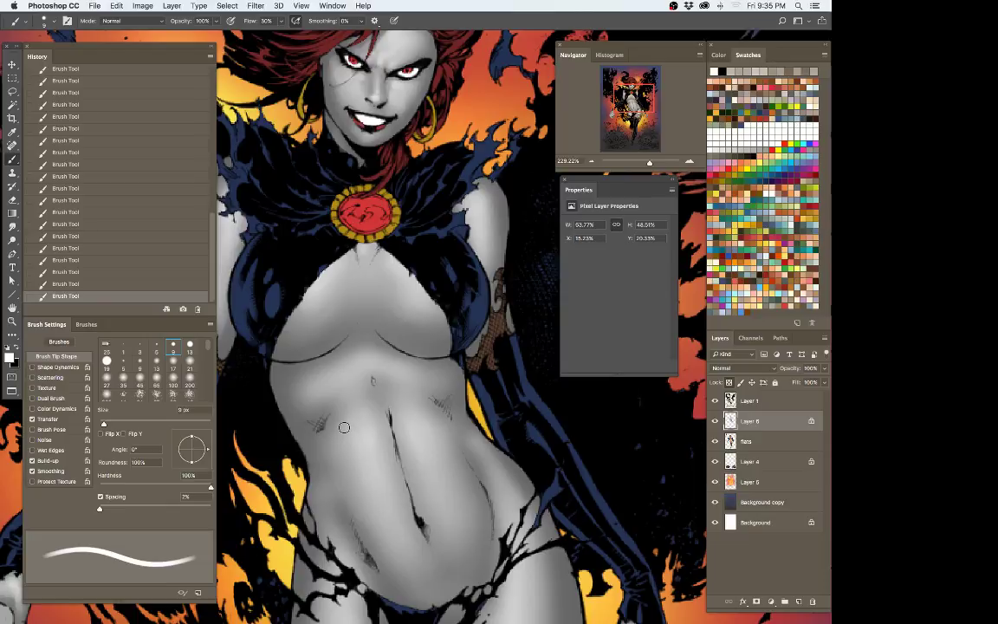
# Step: Add a Gradient Map adjustment layer directly above Layer 6
pyautogui.moveTo(388, 390); pyautogui.dragTo(353, 454)
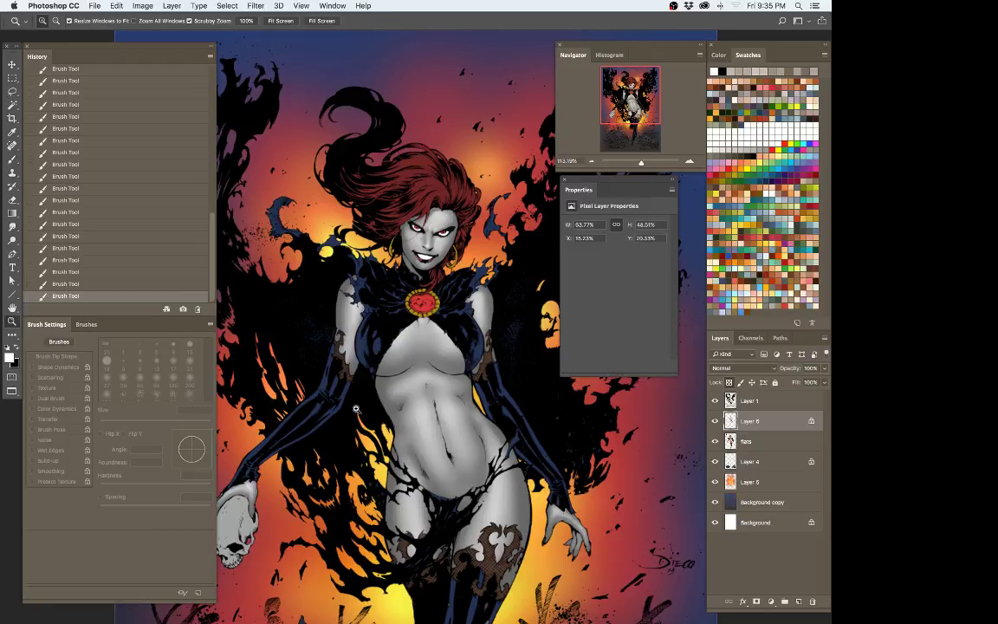
pyautogui.scroll(-5, 423, 405)
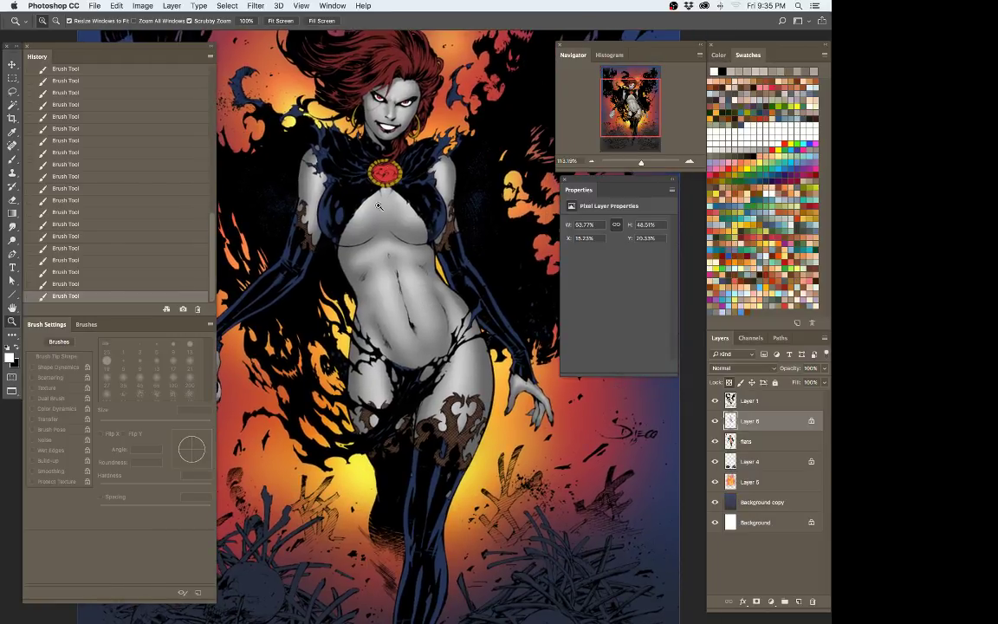
pyautogui.click(771, 602)
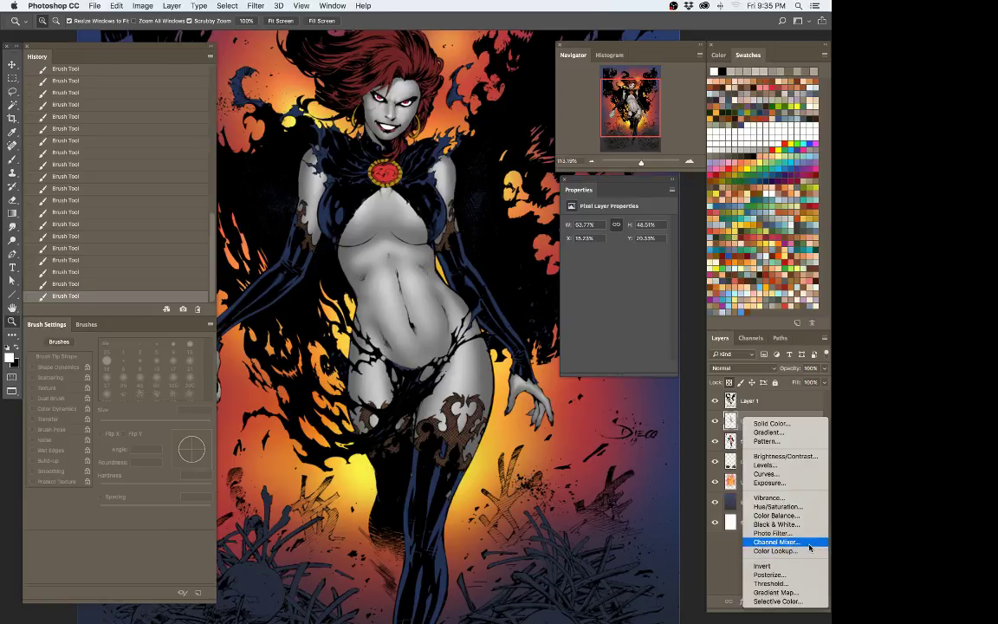
pyautogui.click(760, 593)
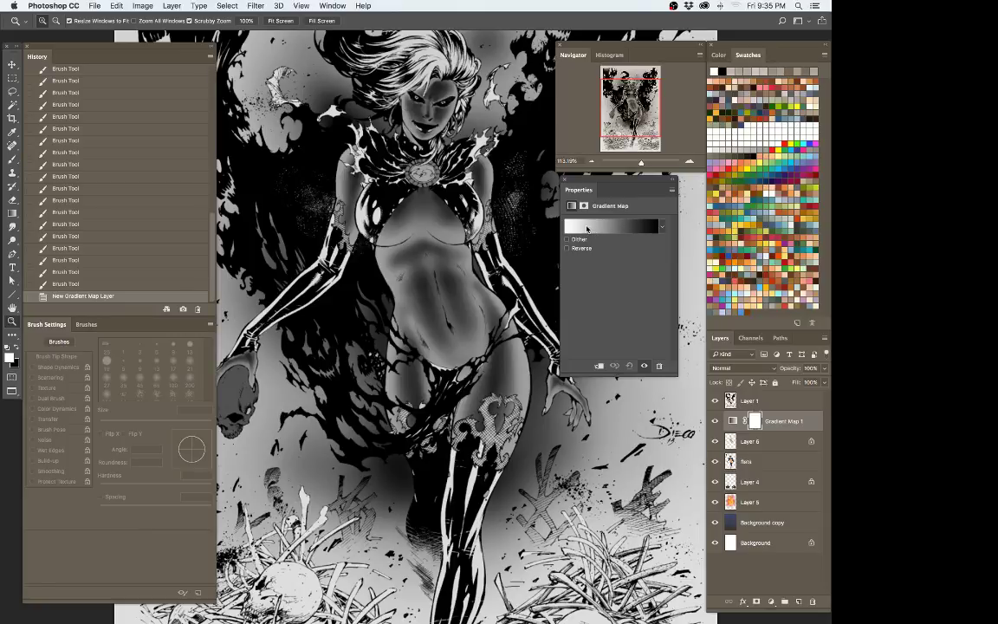
# Step: Apply the custom blue, orange and pale green preset to the gradient map in the Gradient Editor, keeping the editor open
pyautogui.click(586, 229)
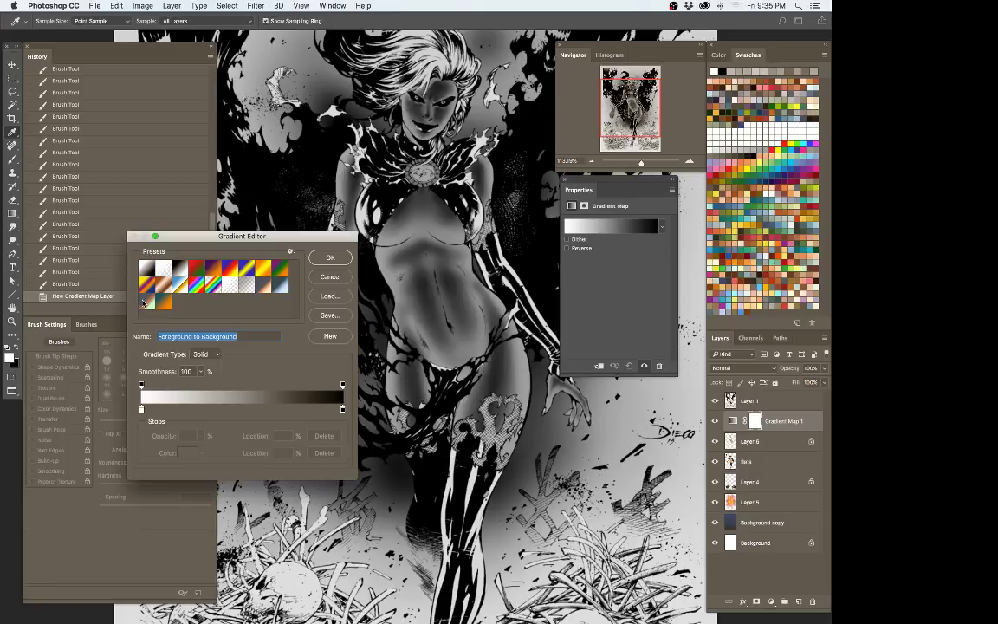
pyautogui.click(146, 302)
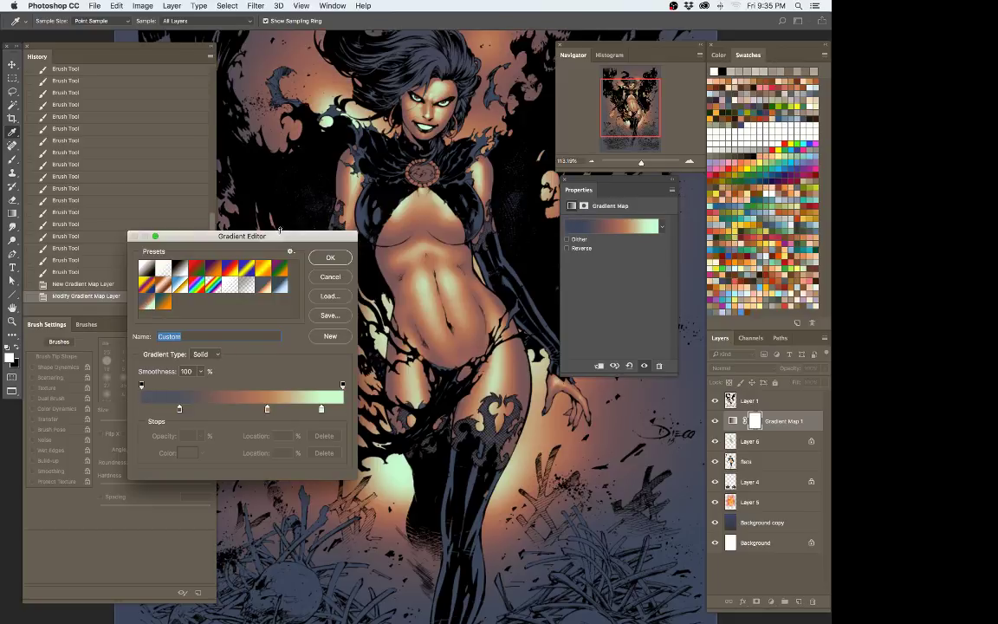
pyautogui.moveTo(280, 230); pyautogui.dragTo(410, 136)
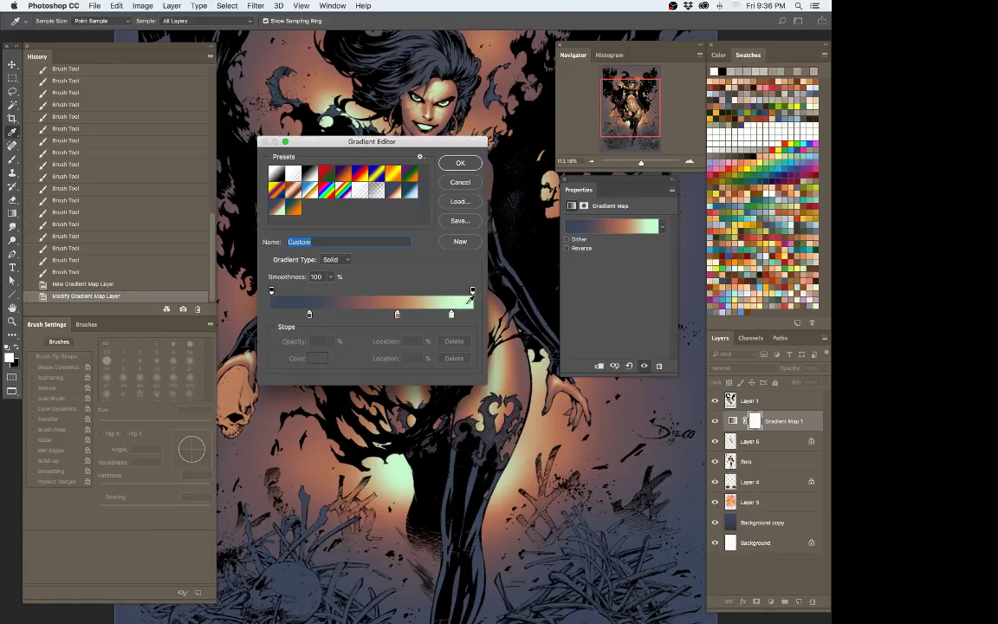
# Step: Accept the gradient and clip the Gradient Map adjustment layer to Layer 6 so it colours only the skin
pyautogui.moveTo(457, 144); pyautogui.dragTo(197, 92)
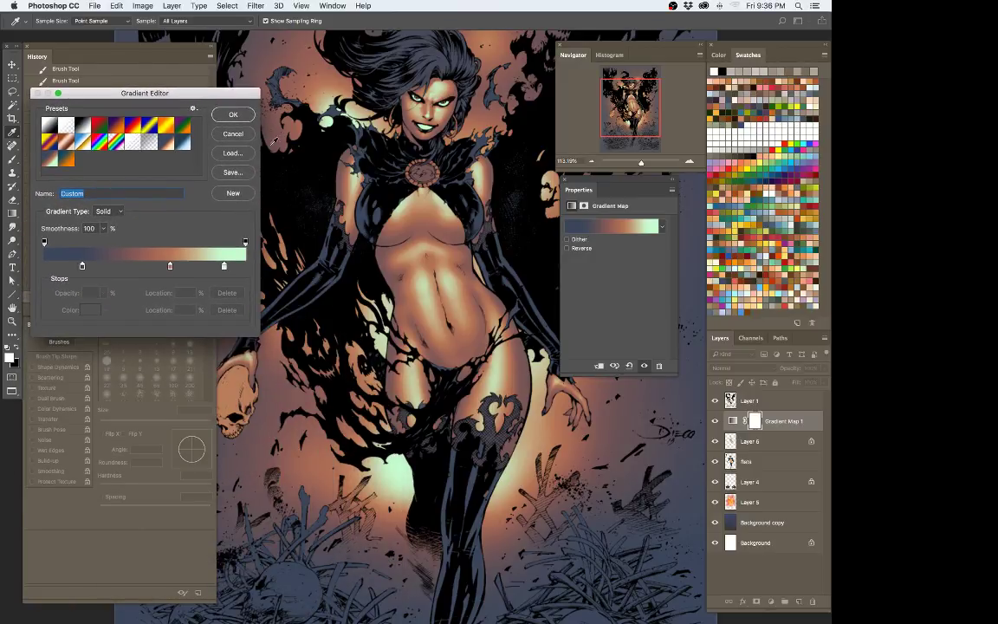
pyautogui.click(218, 113)
pyautogui.rightClick(771, 419)
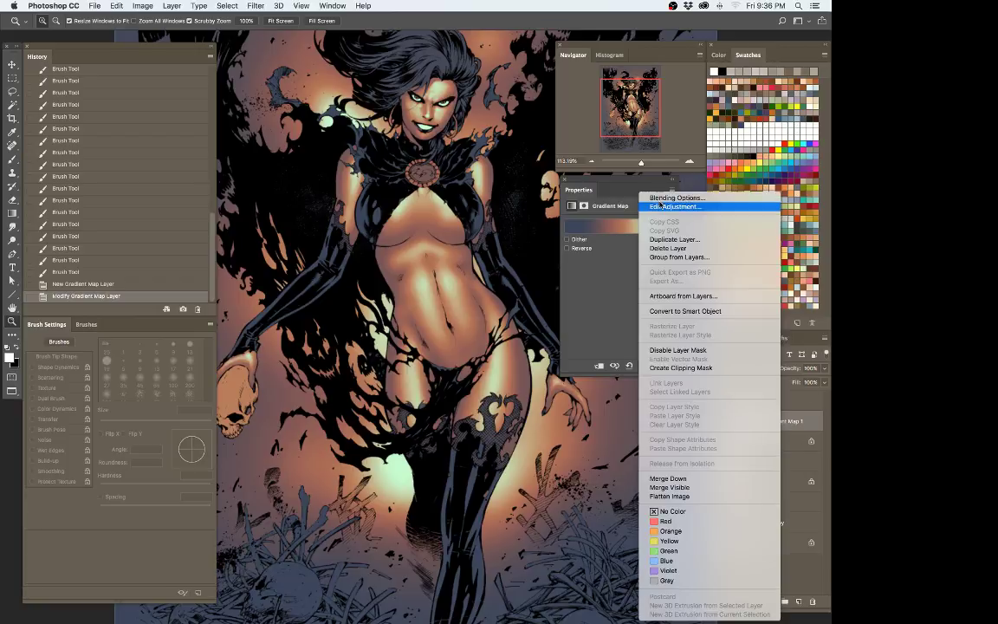
pyautogui.click(696, 368)
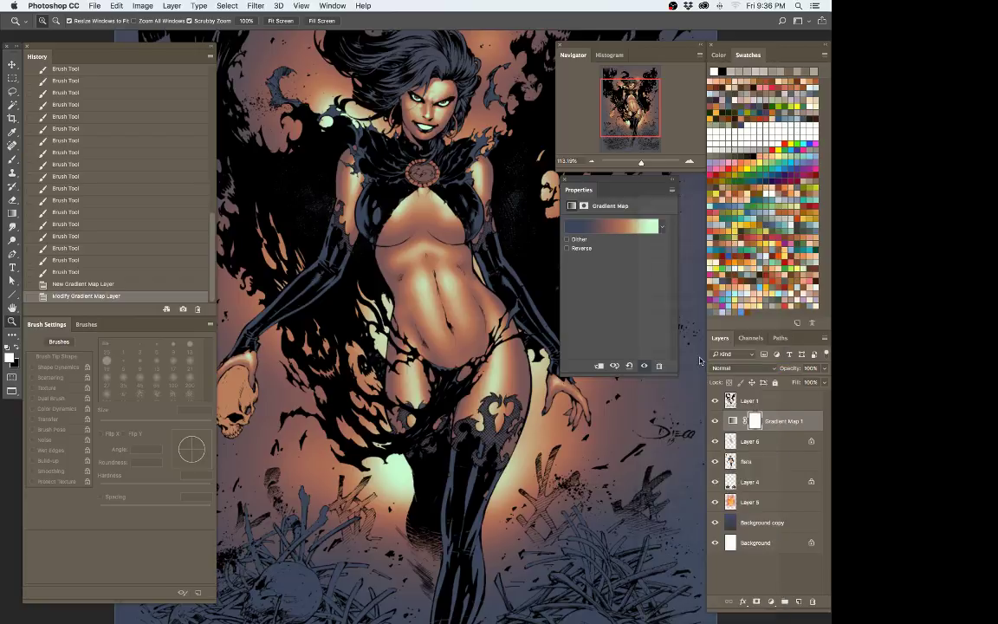
pyautogui.moveTo(445, 335); pyautogui.dragTo(381, 334)
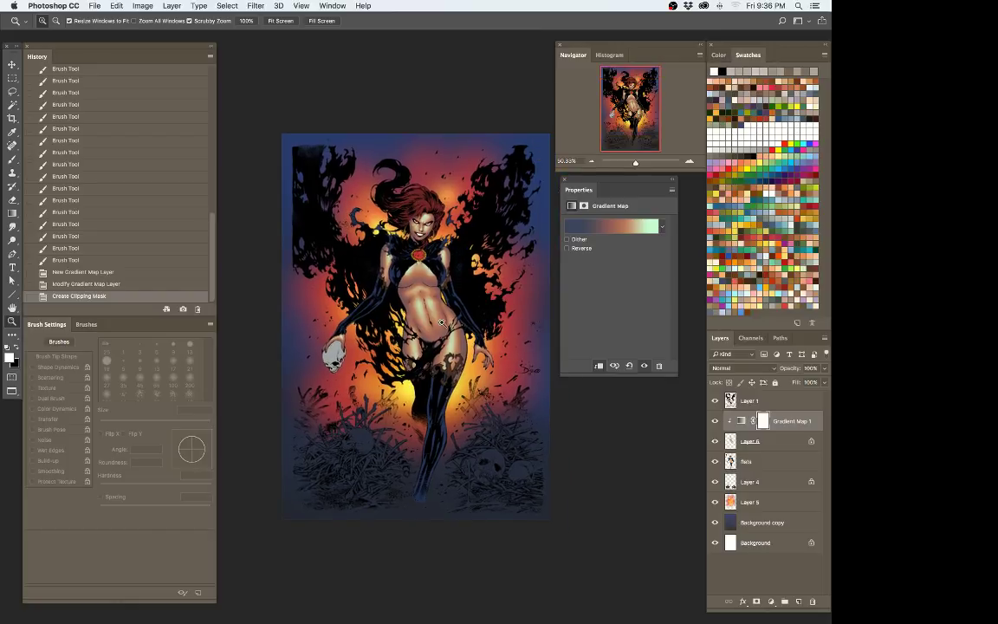
pyautogui.scroll(5, 424, 320)
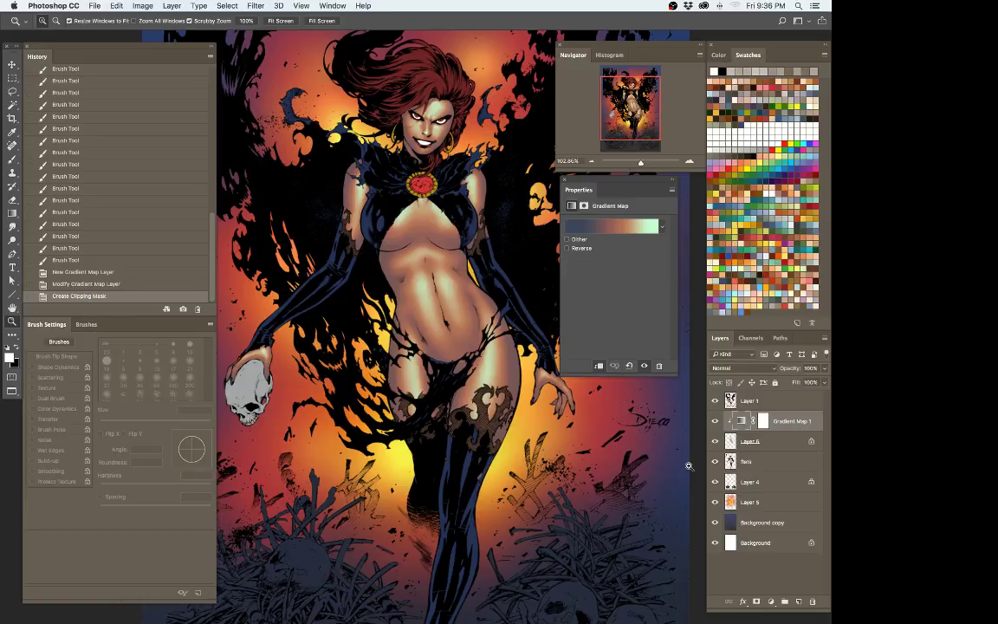
# Step: Refine the gradient map by moving the pale green stop close to the gradient's end and the orange stop to 61%
pyautogui.click(591, 229)
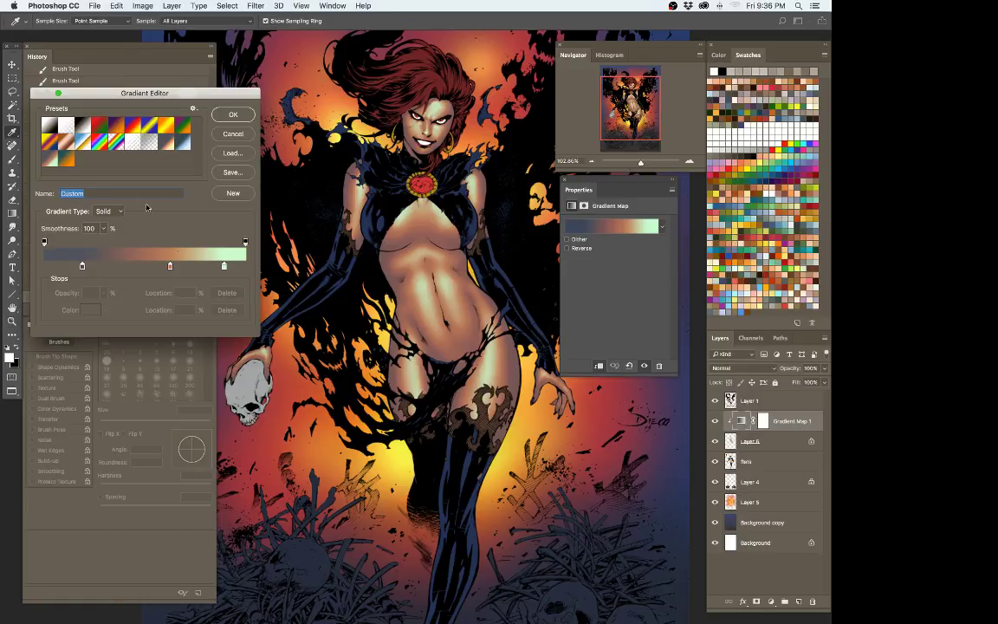
pyautogui.moveTo(224, 267); pyautogui.dragTo(242, 269)
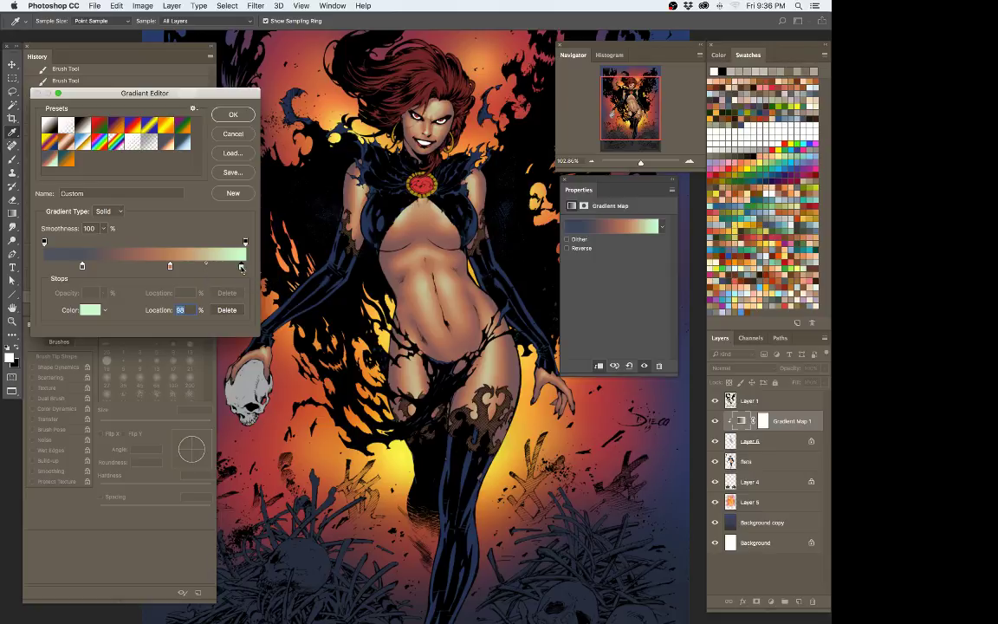
pyautogui.moveTo(241, 270); pyautogui.dragTo(240, 269)
pyautogui.click(170, 267)
pyautogui.moveTo(169, 268); pyautogui.dragTo(168, 270)
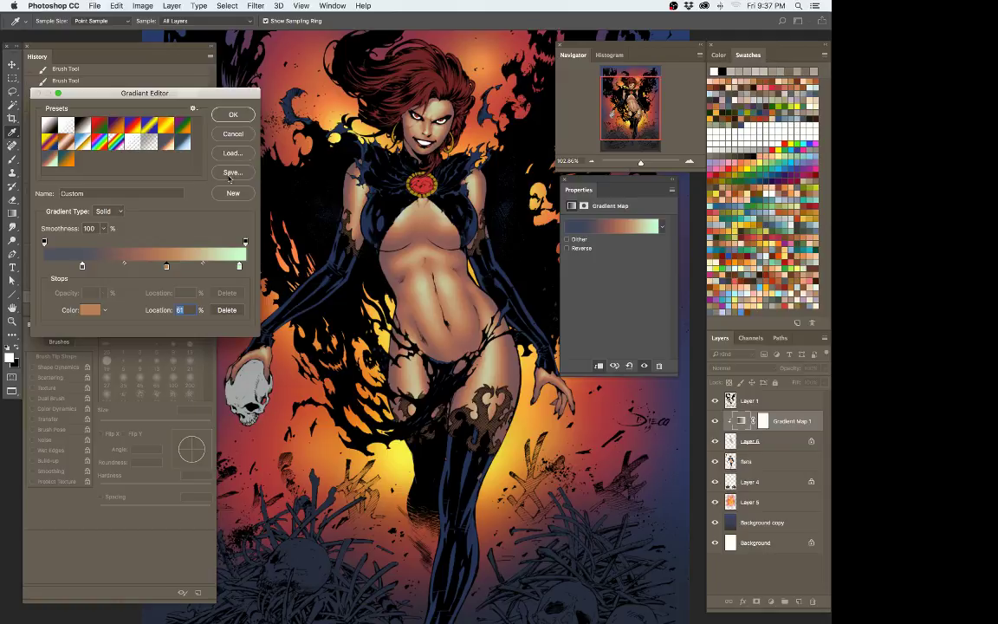
pyautogui.click(232, 115)
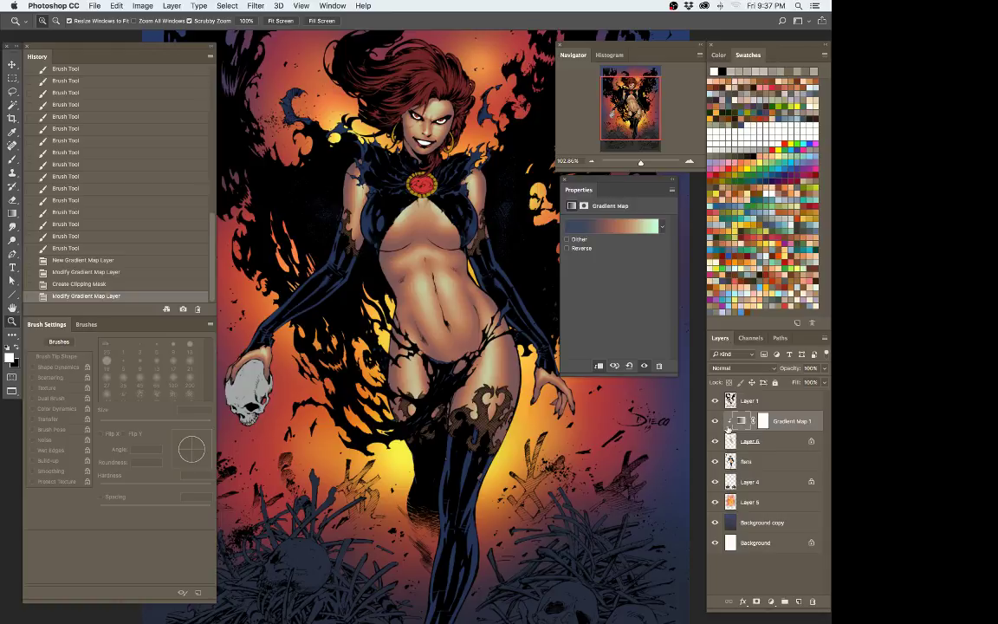
# Step: Select Layer 6 and compare the face with and without the gradient map, leaving the Gradient Map layer hidden
pyautogui.click(715, 421)
pyautogui.click(716, 421)
pyautogui.hotkey('alt', '[')
pyautogui.click(714, 423)
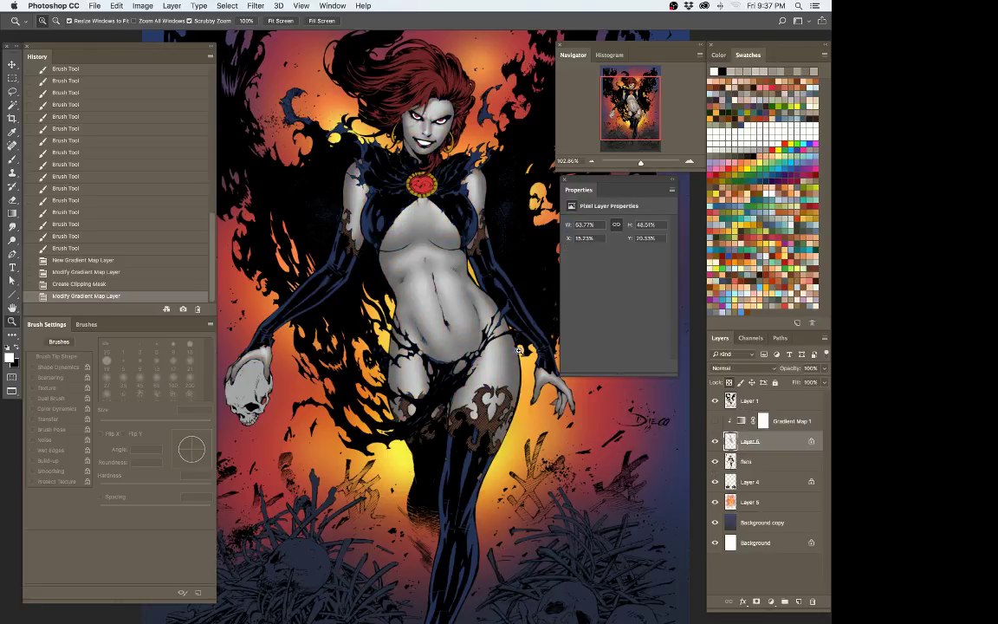
pyautogui.scroll(5, 425, 368)
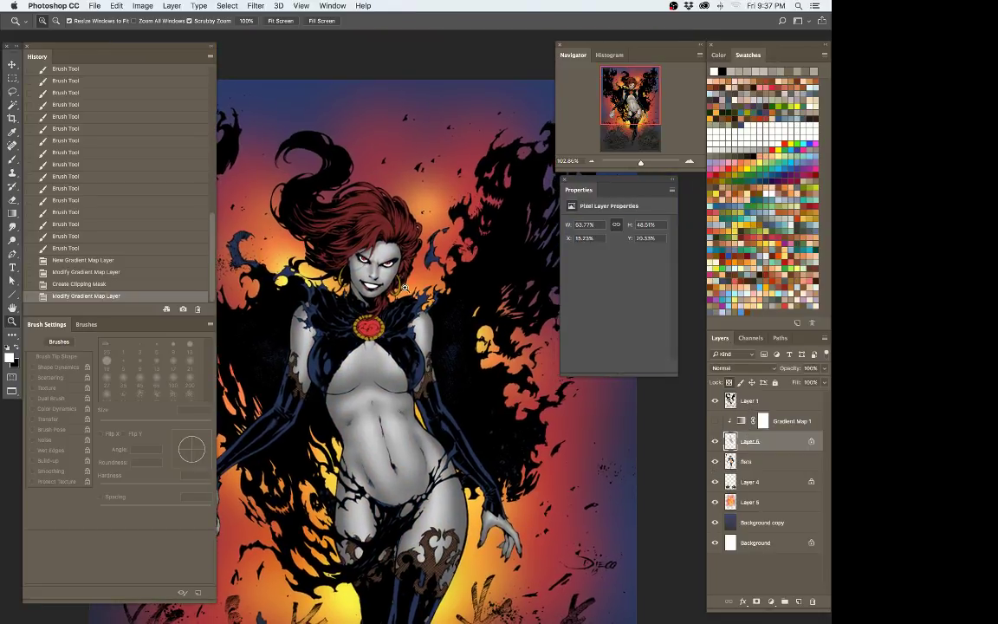
pyautogui.moveTo(359, 235); pyautogui.dragTo(433, 256)
pyautogui.moveTo(429, 306); pyautogui.dragTo(388, 332)
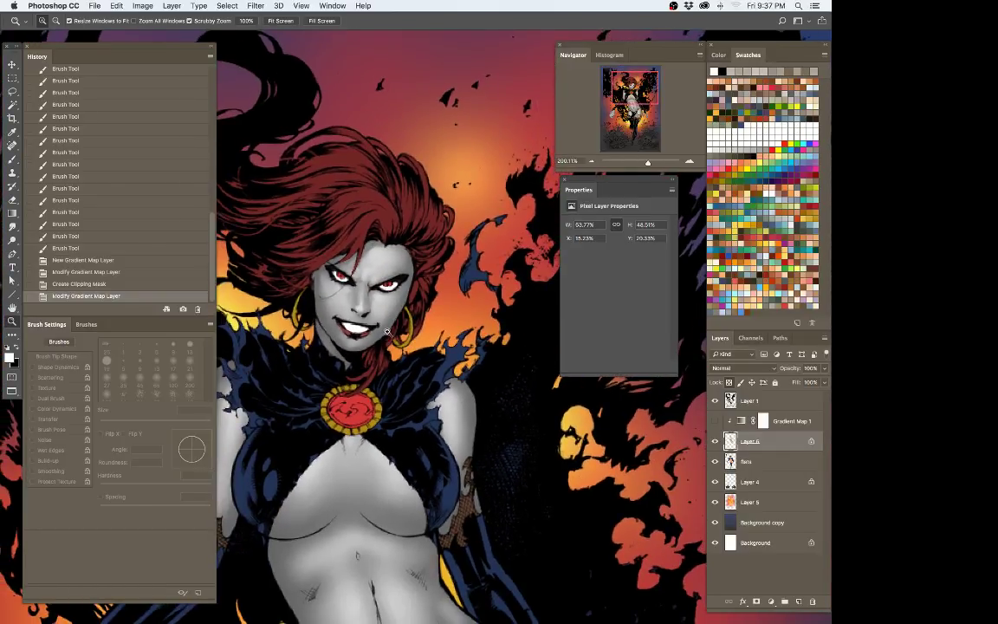
pyautogui.click(714, 421)
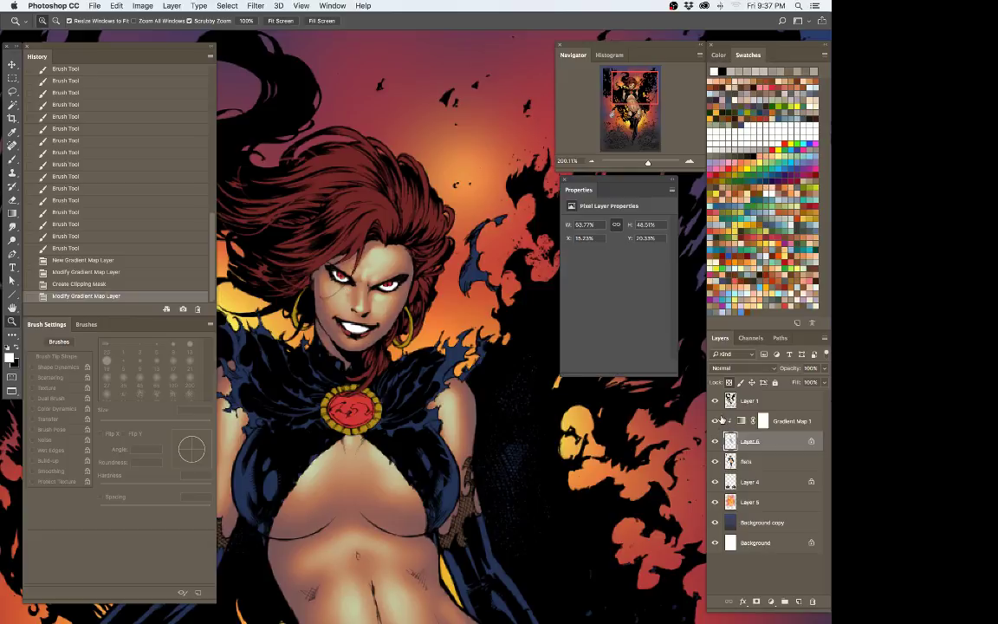
pyautogui.click(714, 420)
# Step: Brush light grey over the nose and cheek on Layer 6 with the "soft brush" preset at 10 px
pyautogui.press('b')
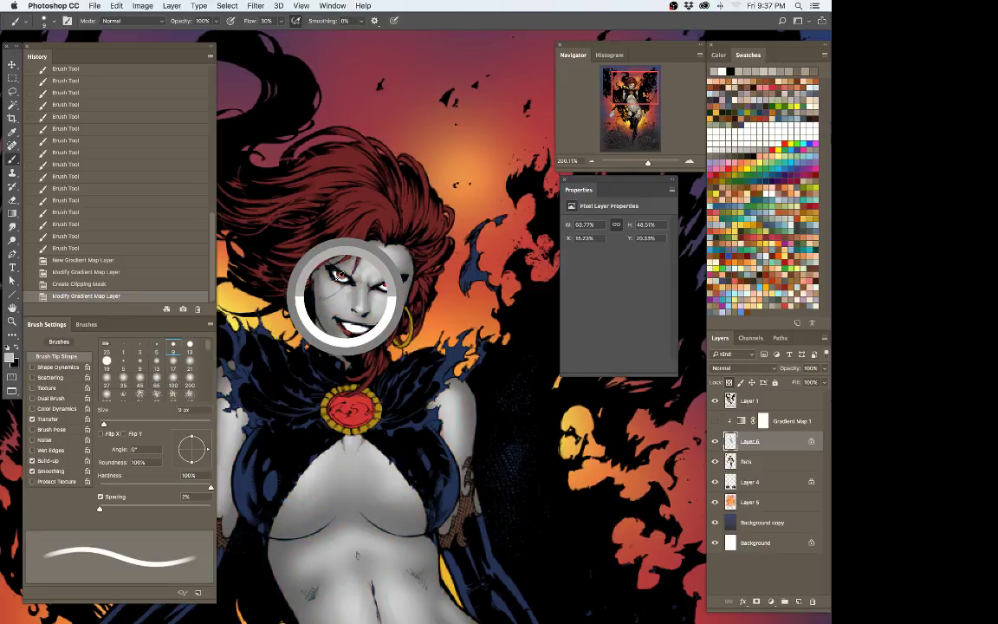
pyautogui.click(17, 21)
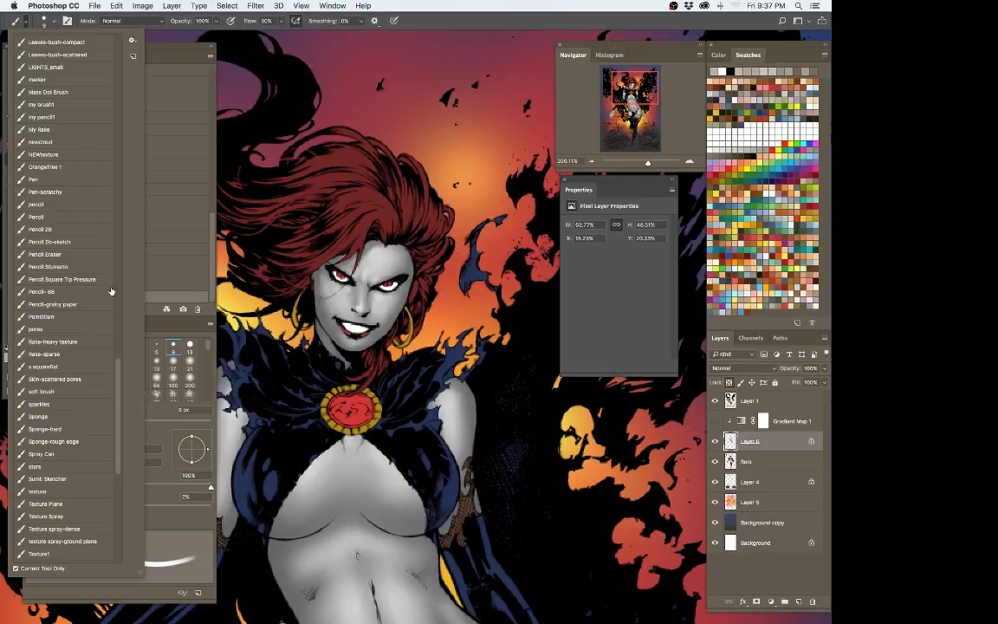
pyautogui.click(76, 394)
pyautogui.click(453, 20)
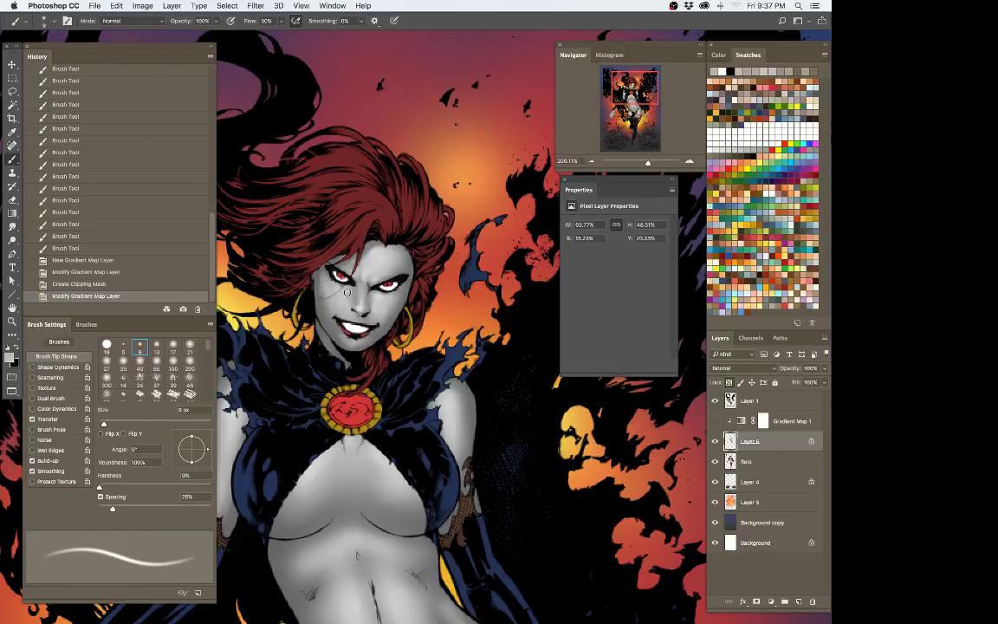
pyautogui.press(']')
pyautogui.moveTo(347, 290)
pyautogui.mouseDown()
pyautogui.moveTo(349, 314)
pyautogui.moveTo(374, 301)
pyautogui.moveTo(381, 322)
pyautogui.mouseUp()
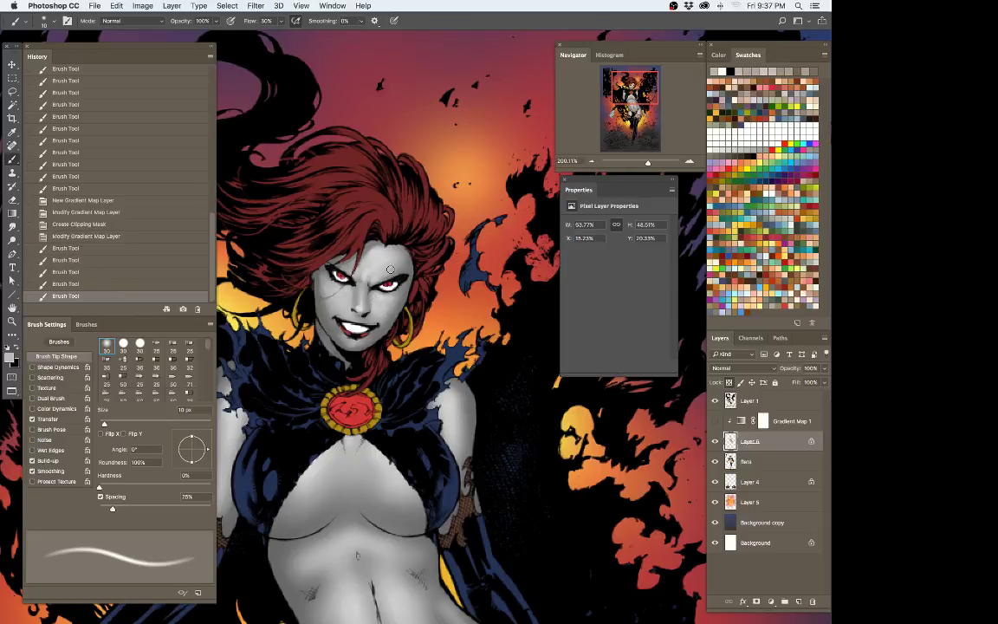
# Step: Show the Gradient Map layer again and brush more light grey over the forehead, temple and nose
pyautogui.click(715, 421)
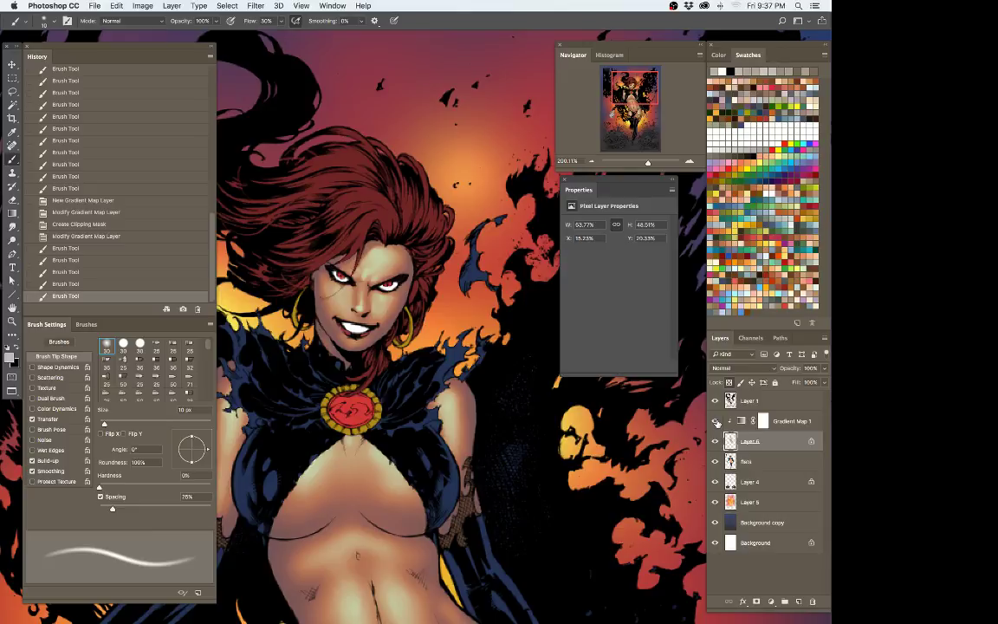
pyautogui.moveTo(333, 248); pyautogui.dragTo(326, 258)
pyautogui.moveTo(354, 272)
pyautogui.mouseDown()
pyautogui.moveTo(364, 281)
pyautogui.moveTo(362, 308)
pyautogui.moveTo(354, 306)
pyautogui.mouseUp()
pyautogui.moveTo(322, 256); pyautogui.dragTo(320, 266)
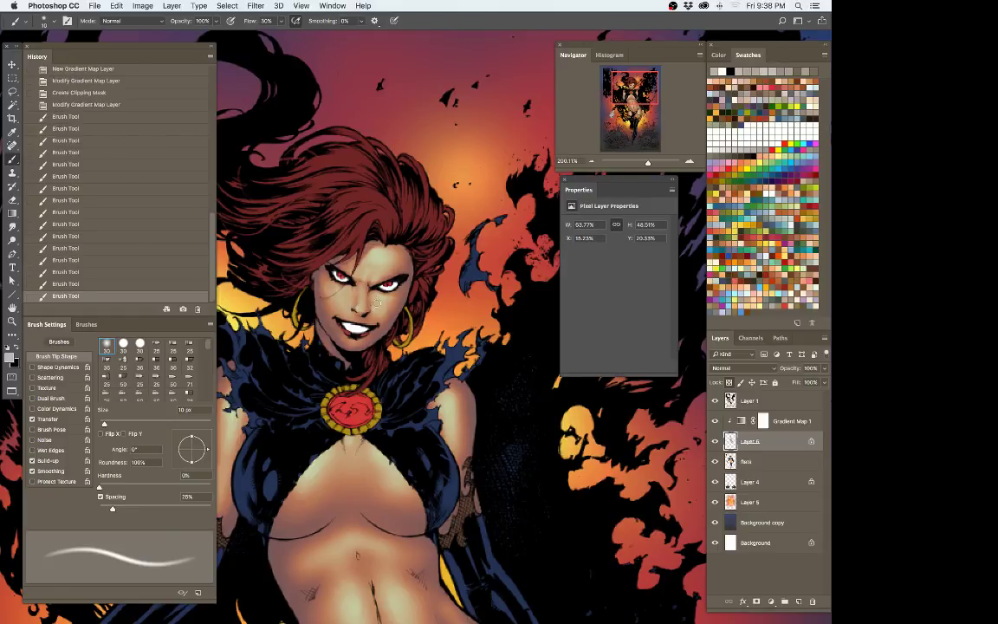
pyautogui.moveTo(412, 263)
pyautogui.mouseDown()
pyautogui.moveTo(412, 282)
pyautogui.moveTo(378, 298)
pyautogui.moveTo(357, 274)
pyautogui.mouseUp()
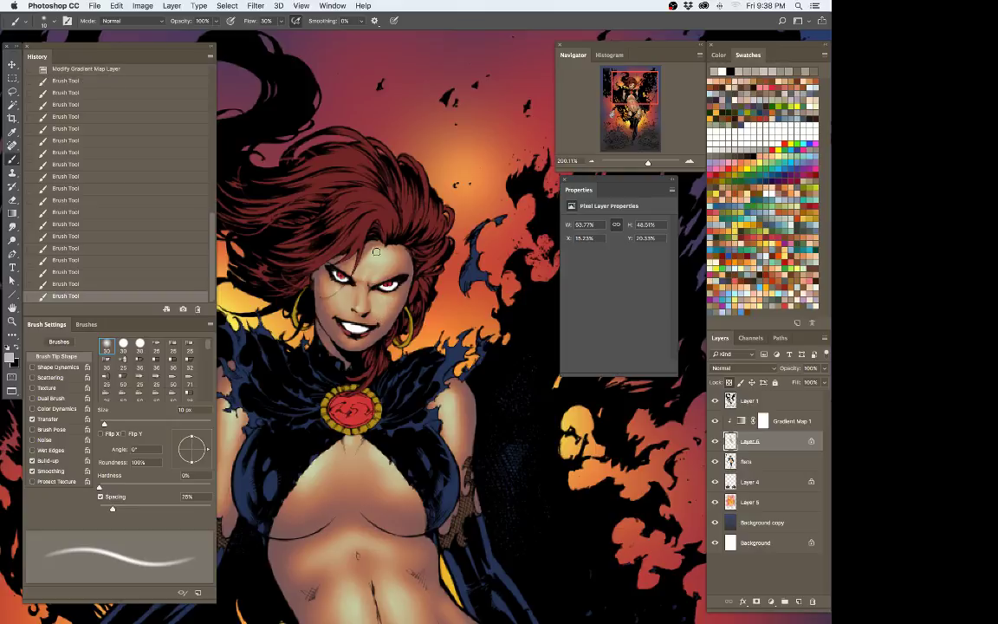
# Step: Paint a white highlight down the nose with the soft brush at 6 px and 20% flow
pyautogui.press('x')
pyautogui.press('[')
pyautogui.press('[')
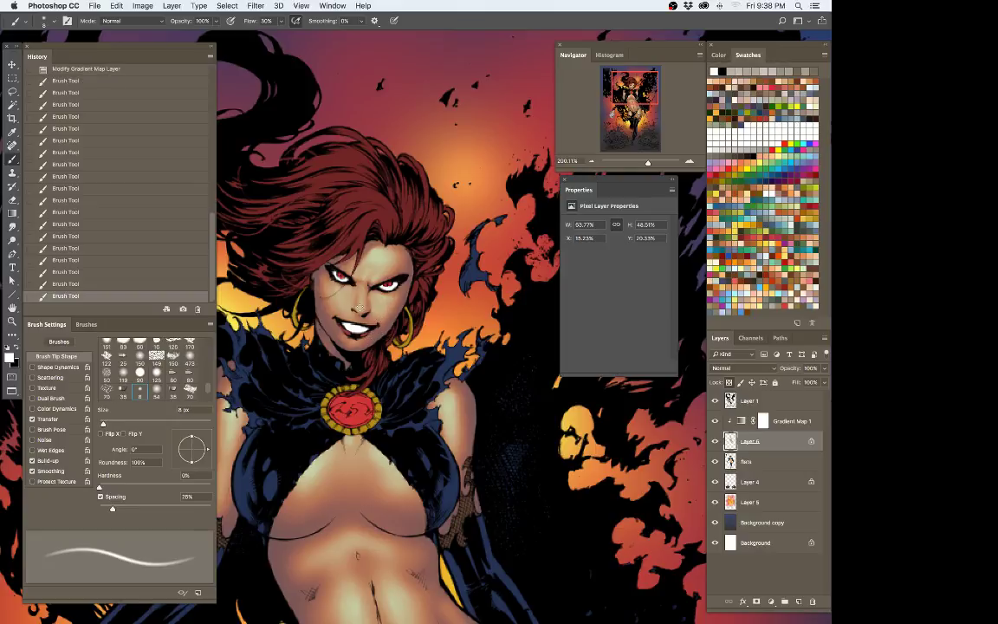
pyautogui.press(',')
pyautogui.press(',')
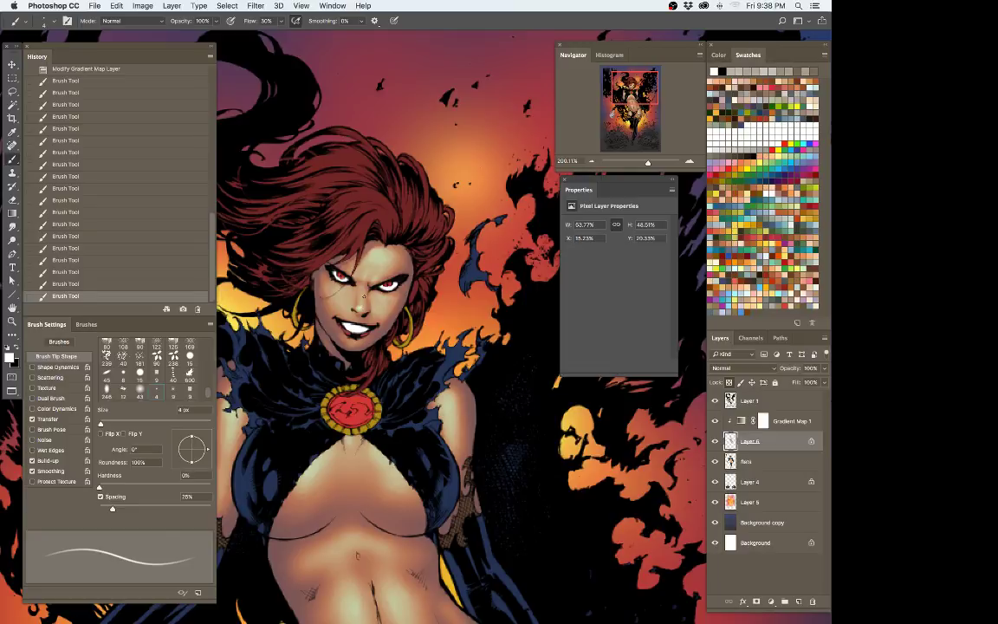
pyautogui.click(363, 296)
pyautogui.press('.')
pyautogui.press('super+z')
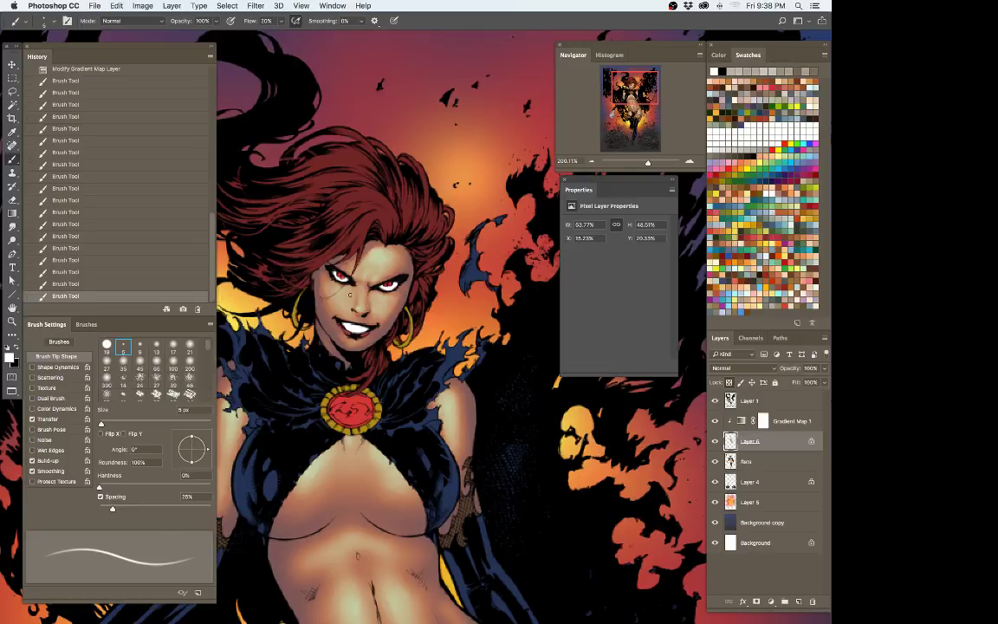
pyautogui.press('.')
pyautogui.moveTo(360, 299); pyautogui.dragTo(360, 308)
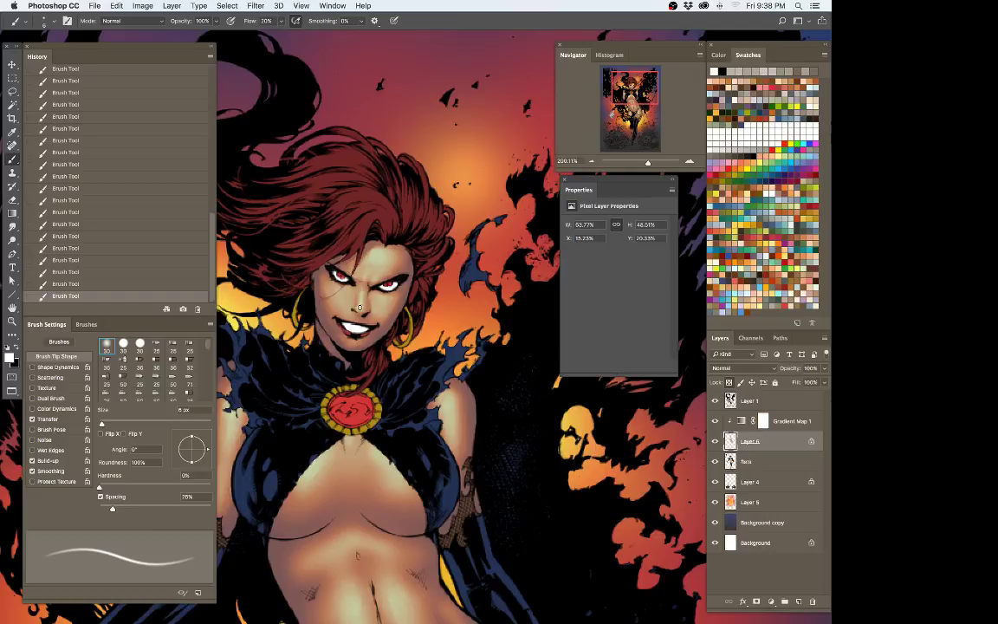
pyautogui.press('super+z')
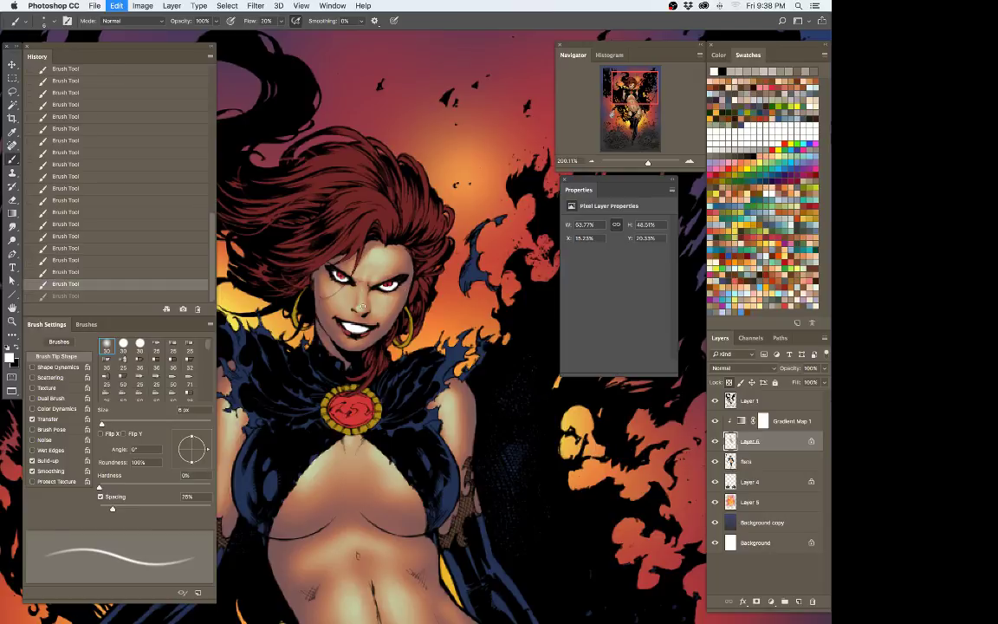
pyautogui.press('super+shift+z')
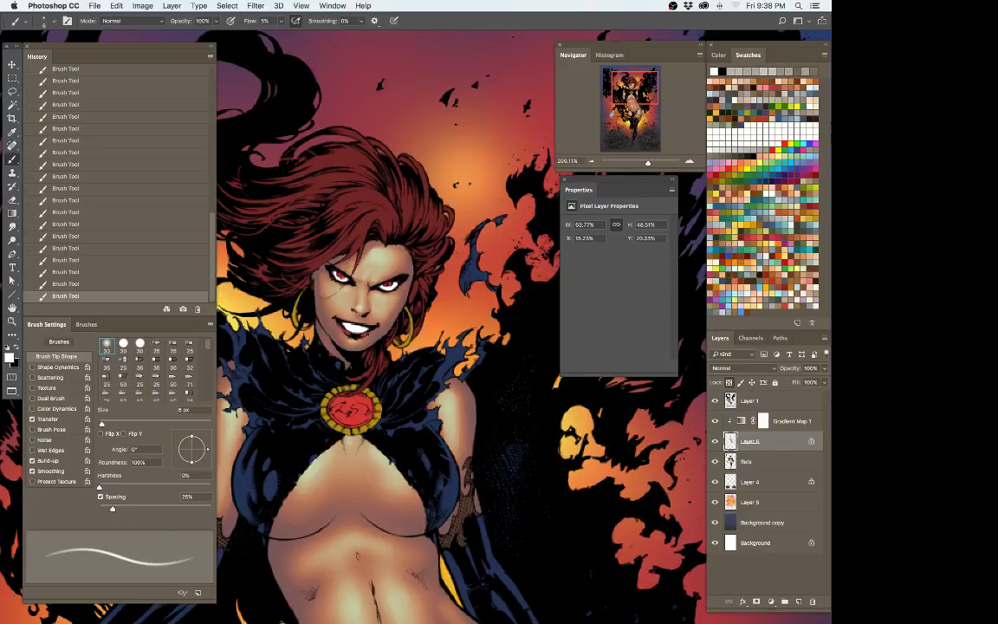
# Step: Enlarge the soft white brush to 15 px and lighten the lower face around the mouth and chin
pyautogui.press(']')
pyautogui.press(']')
pyautogui.press(']')
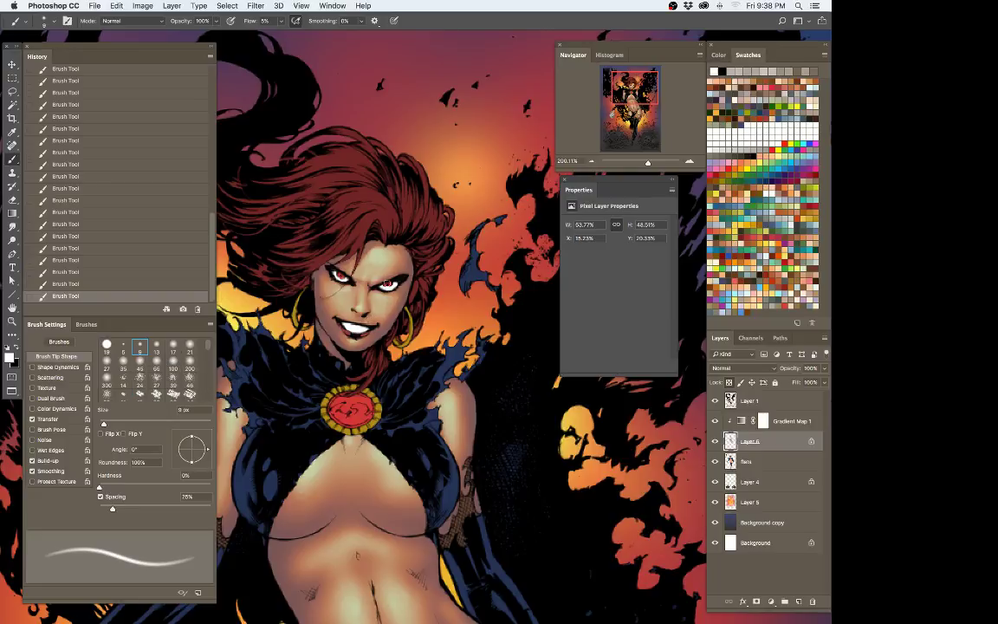
pyautogui.press(']')
pyautogui.press(']')
pyautogui.press(']')
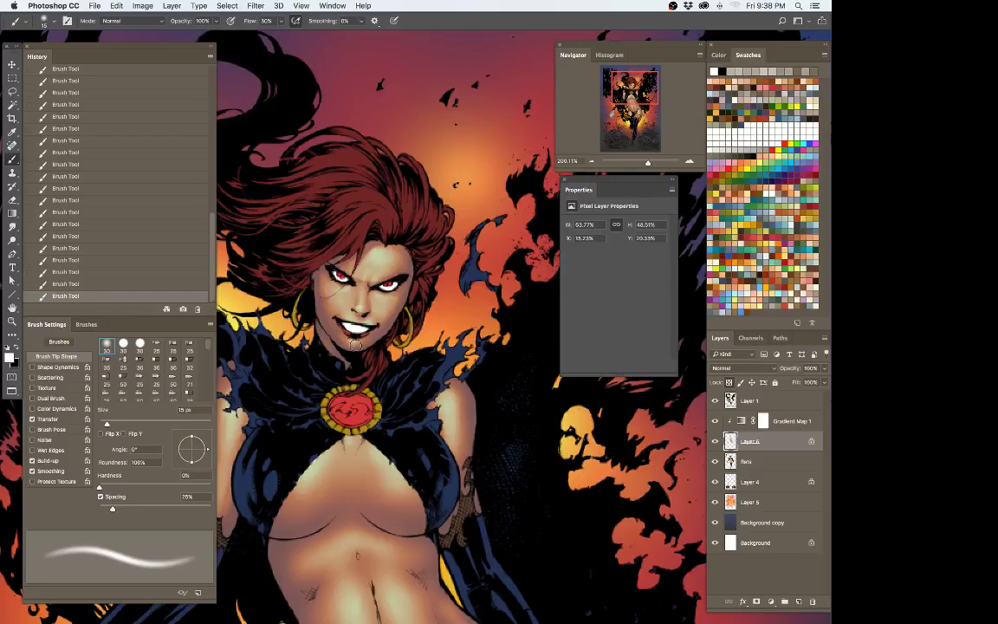
# Step: Step back and forward through the last brush strokes on the lower face to compare the shading
pyautogui.press('super+z')
pyautogui.press('super+z')
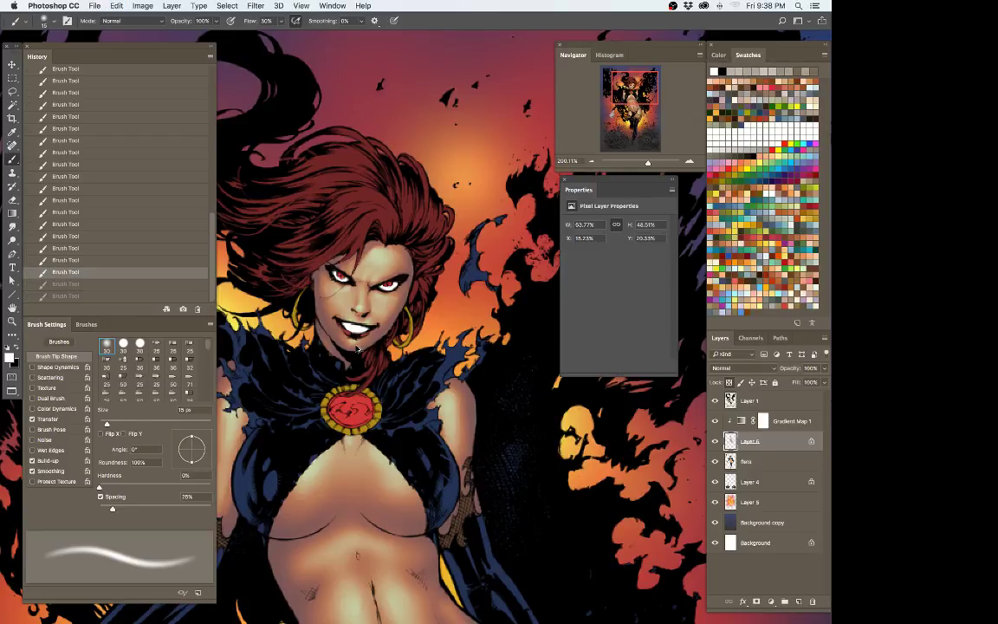
pyautogui.press('super+z')
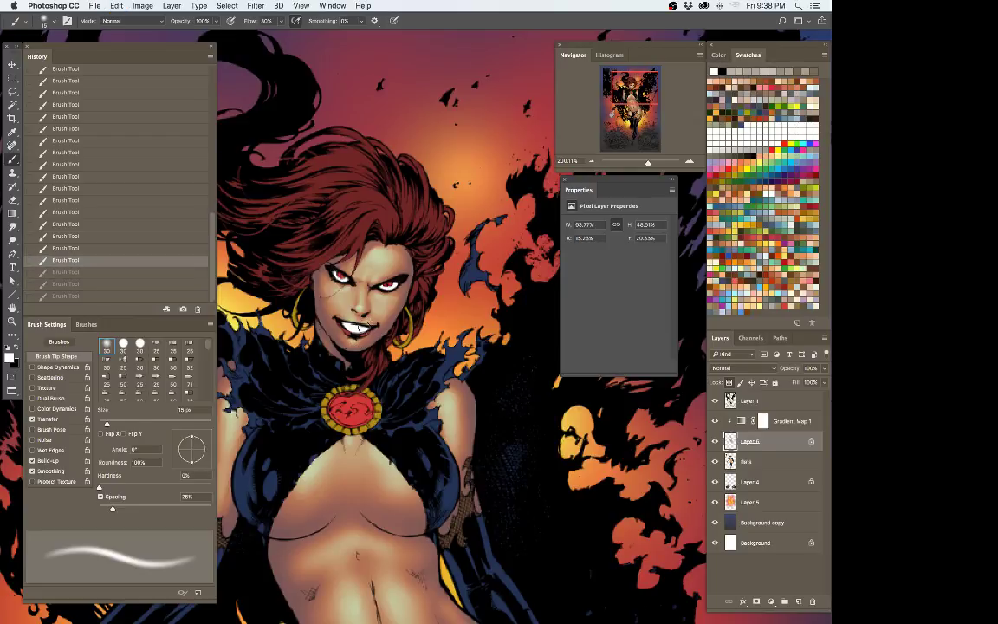
pyautogui.press('shift+super+z')
pyautogui.press('shift+super+z')
pyautogui.press('shift+super+z')
pyautogui.press('shift+super+z')
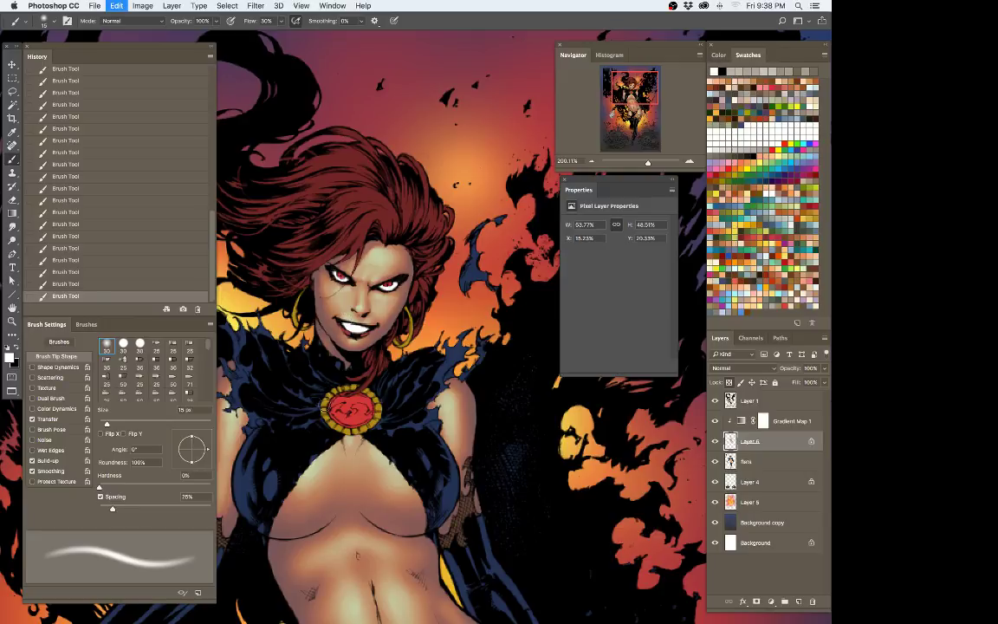
# Step: Switch to the "my brush1" preset with 2% flow, brush white above the upper lip at 10 px, and reduce the brush to 9 px
pyautogui.click(19, 21)
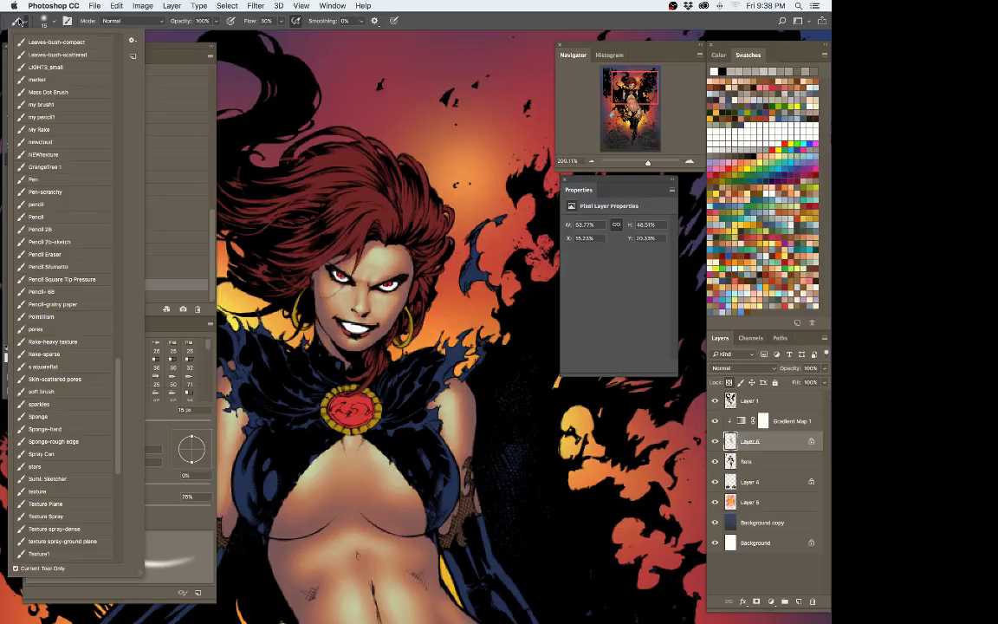
pyautogui.click(56, 105)
pyautogui.click(412, 23)
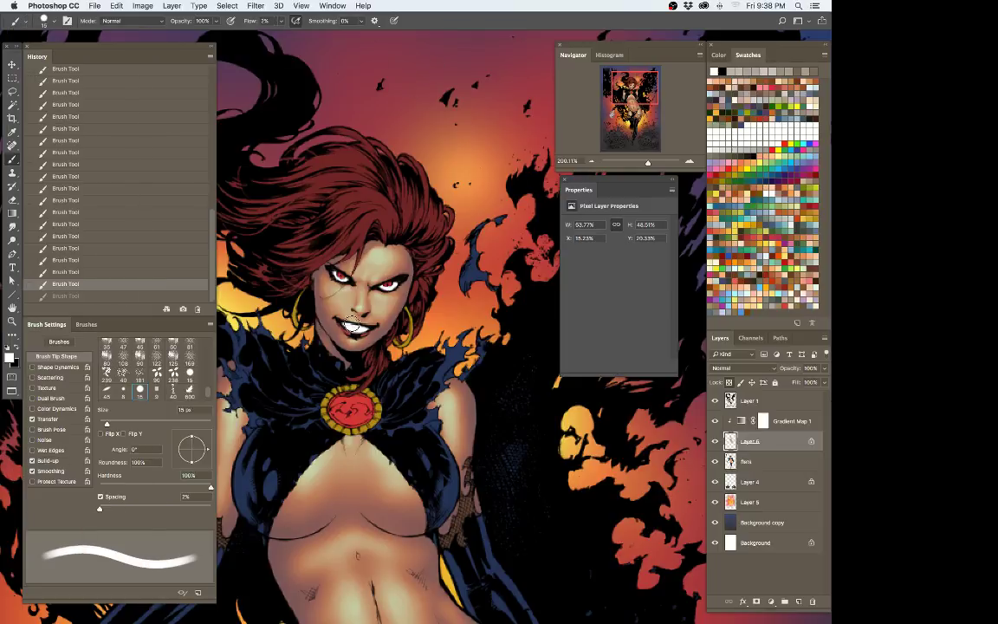
pyautogui.press('[')
pyautogui.moveTo(350, 320); pyautogui.dragTo(345, 321)
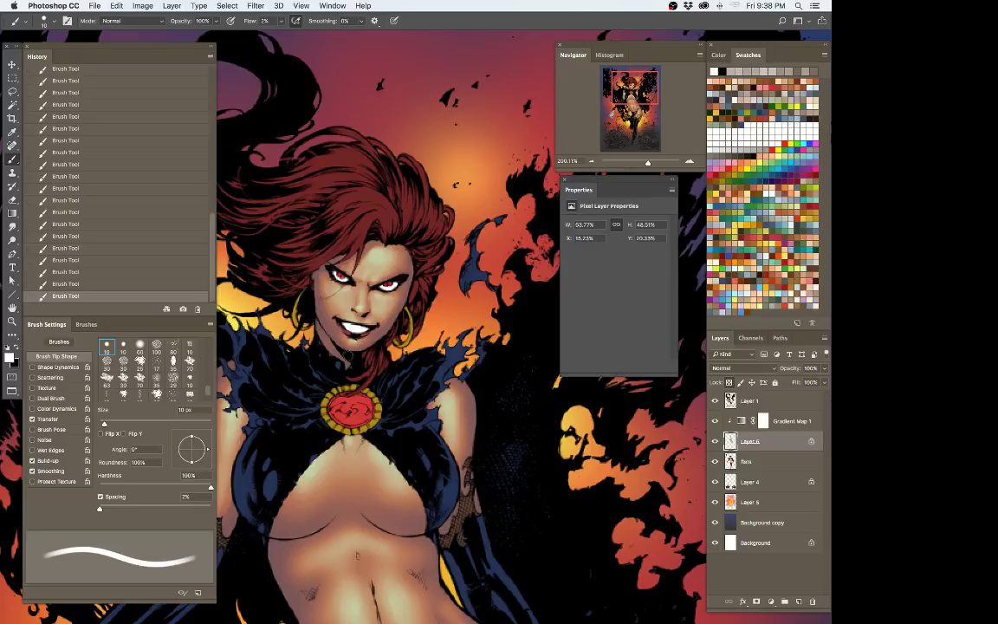
pyautogui.press(']')
pyautogui.press('[')
pyautogui.press('[')
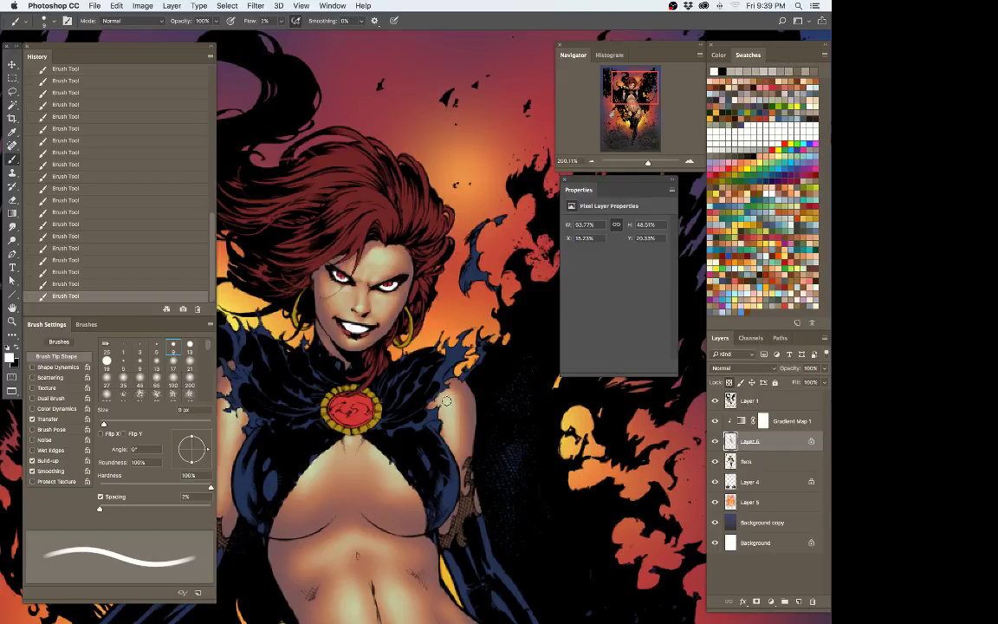
# Step: Examine the shading across the face, torso, arms, skull and legs, and the whole page, with the panels hidden
pyautogui.press('Tab')
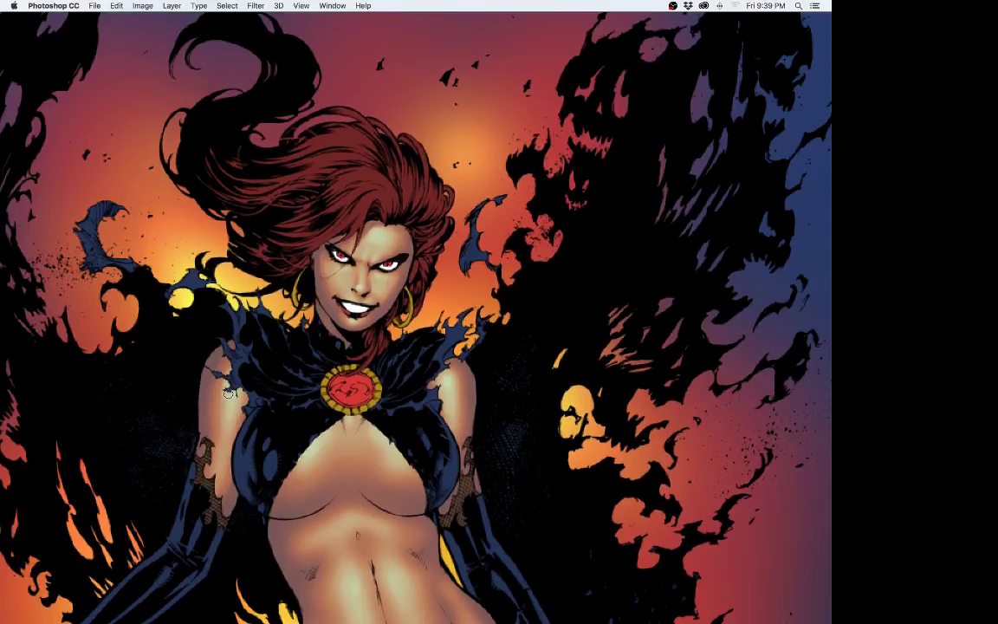
pyautogui.moveTo(438, 386); pyautogui.dragTo(448, 155)
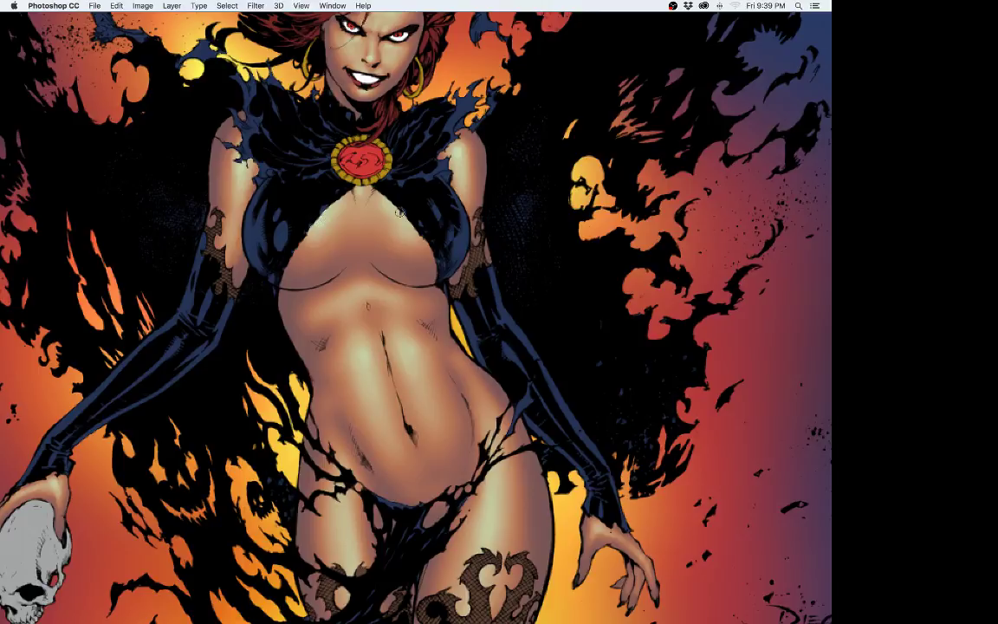
pyautogui.moveTo(560, 391)
pyautogui.mouseDown()
pyautogui.moveTo(549, 191)
pyautogui.moveTo(531, 130)
pyautogui.mouseUp()
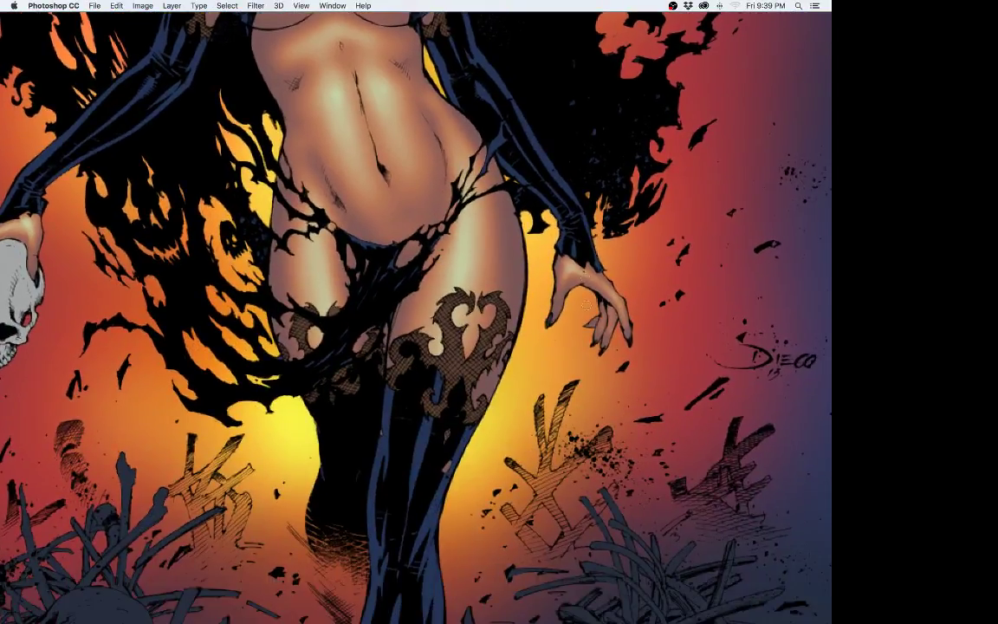
pyautogui.moveTo(318, 341); pyautogui.dragTo(547, 354)
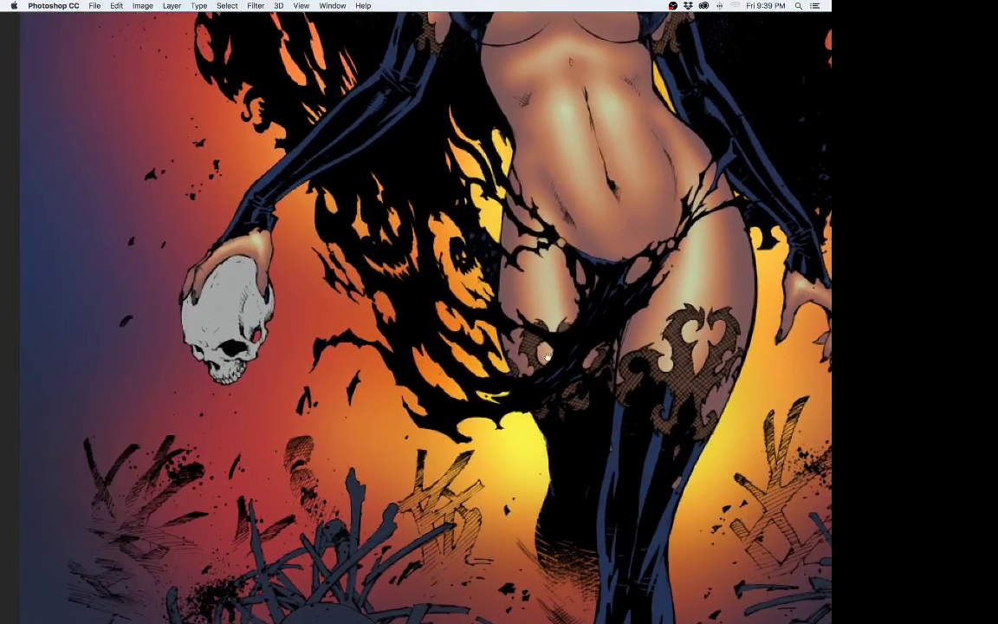
pyautogui.moveTo(624, 291); pyautogui.dragTo(432, 337)
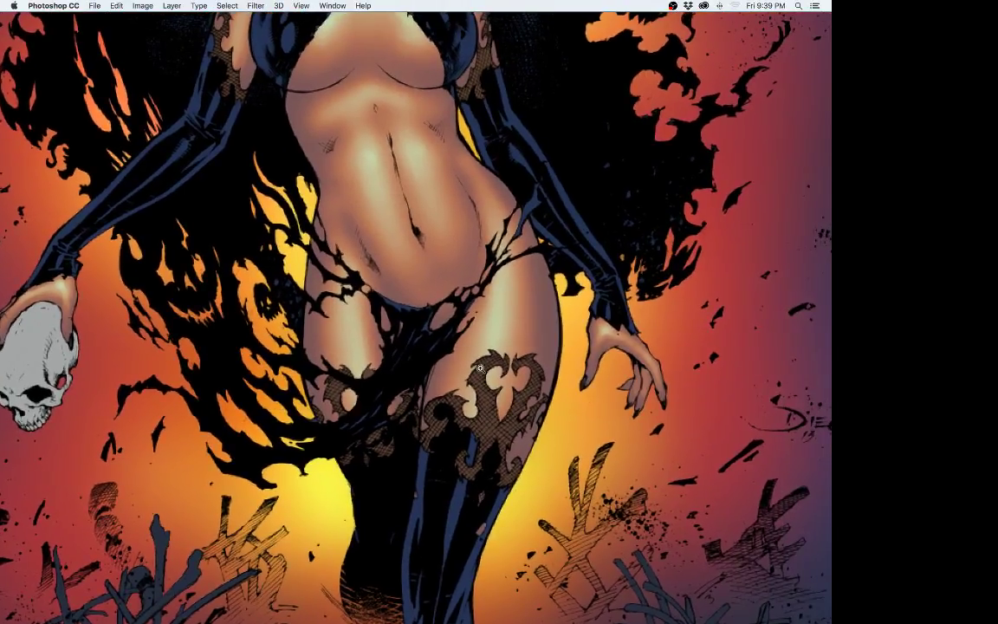
pyautogui.moveTo(449, 395); pyautogui.dragTo(468, 295)
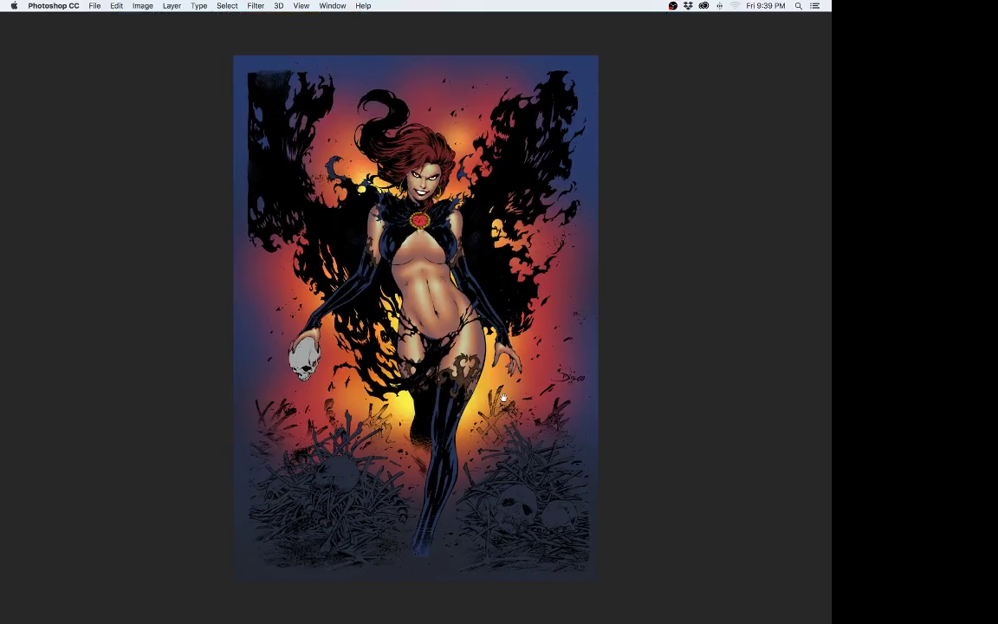
pyautogui.scroll(4, 503, 397)
pyautogui.hscroll(3, 503, 398)
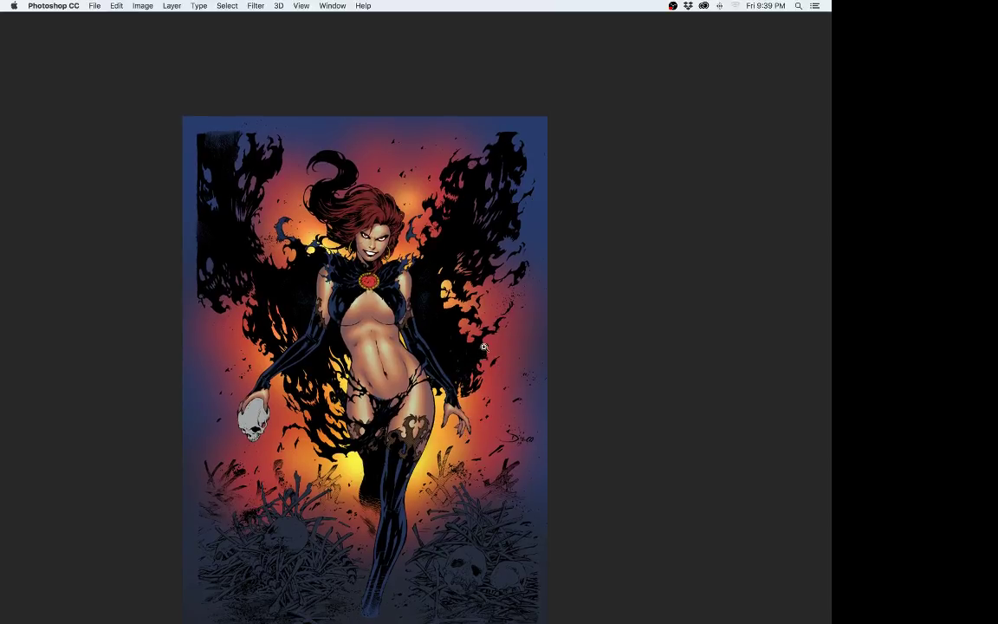
# Step: Restore the panels and switch to the "soft brush" preset
pyautogui.press('Tab')
pyautogui.click(16, 21)
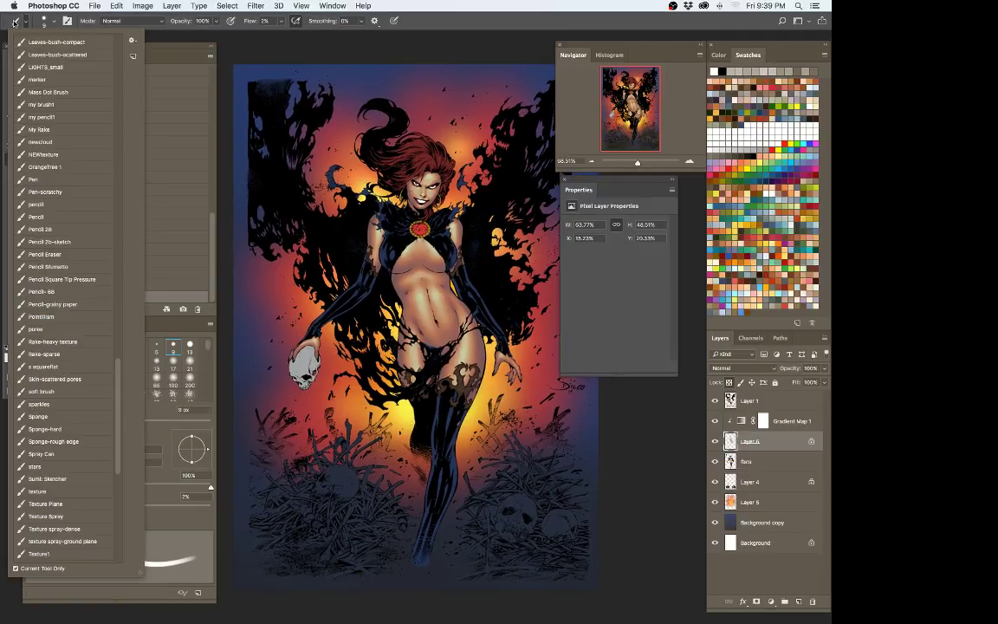
pyautogui.click(85, 392)
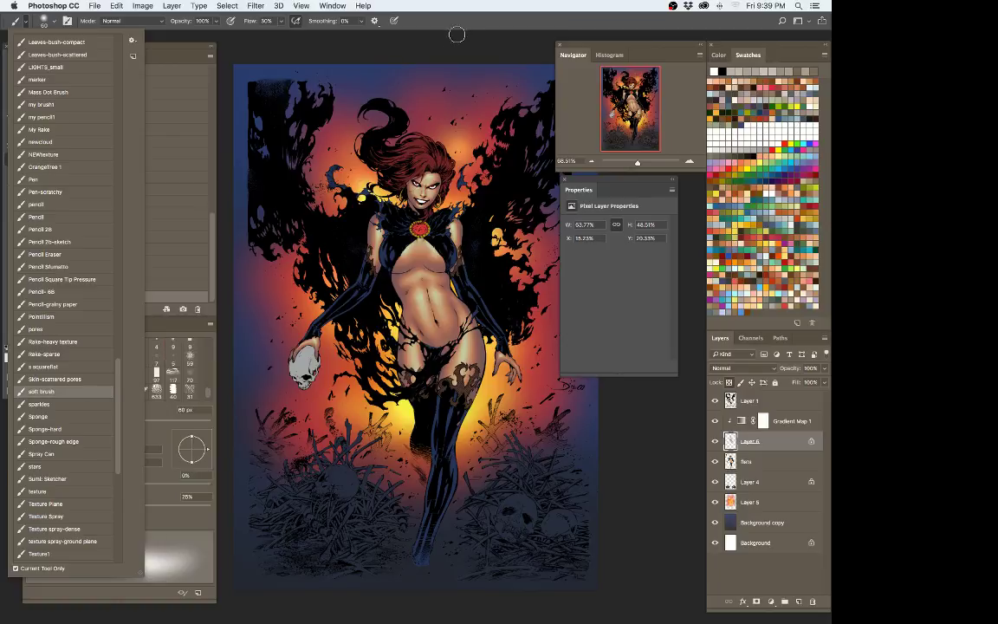
pyautogui.click(462, 26)
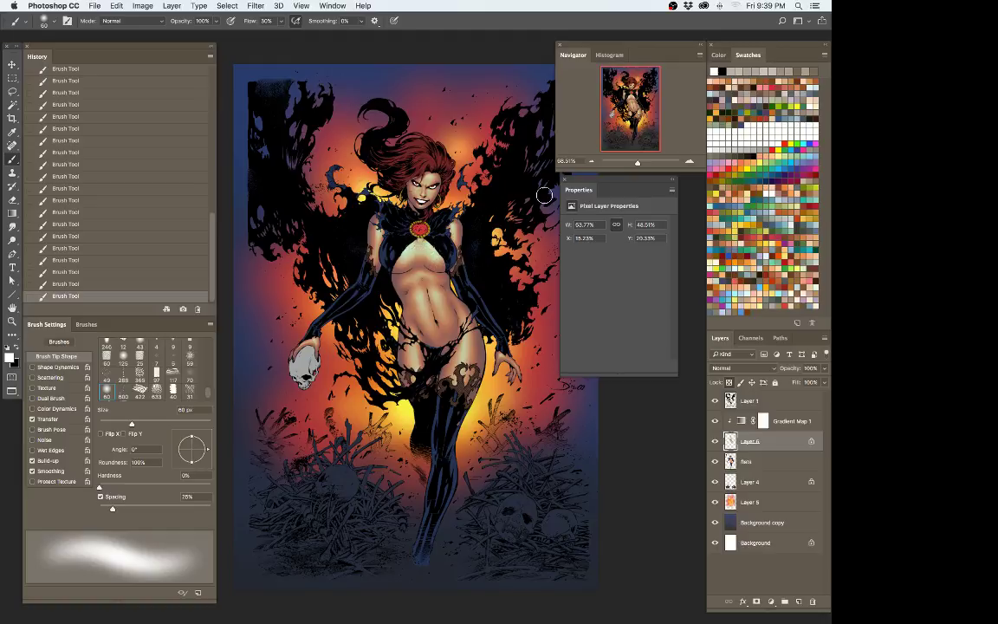
# Step: Step back and forward through the last two brush strokes to compare them, and size the soft brush to 90 px
pyautogui.press('super+z')
pyautogui.press('super+z')
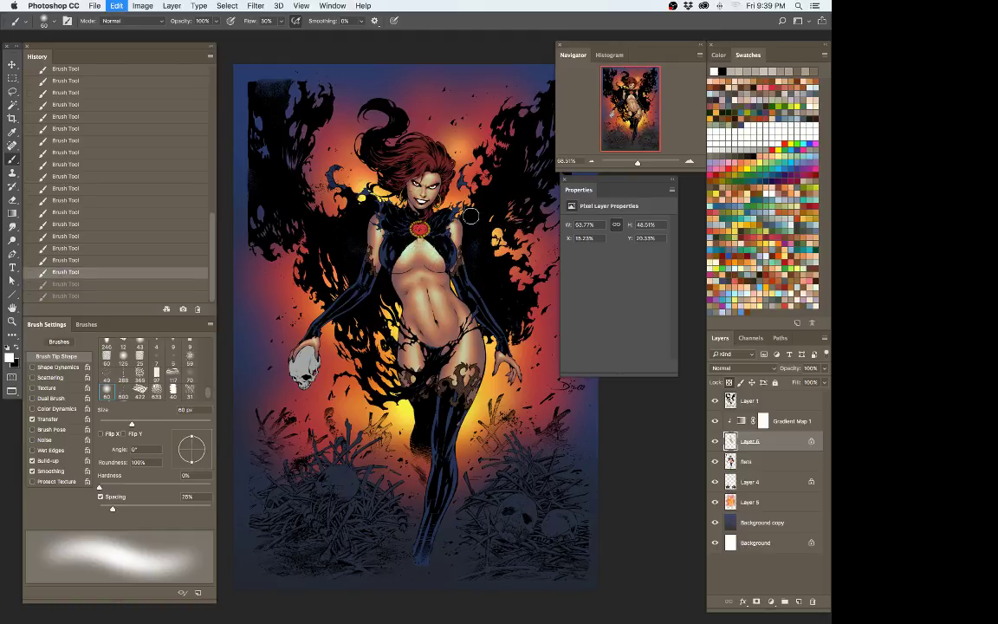
pyautogui.hotkey('shift', ',')
pyautogui.hotkey('shift', '.')
pyautogui.press('super+shift+z')
pyautogui.press('super+shift+z')
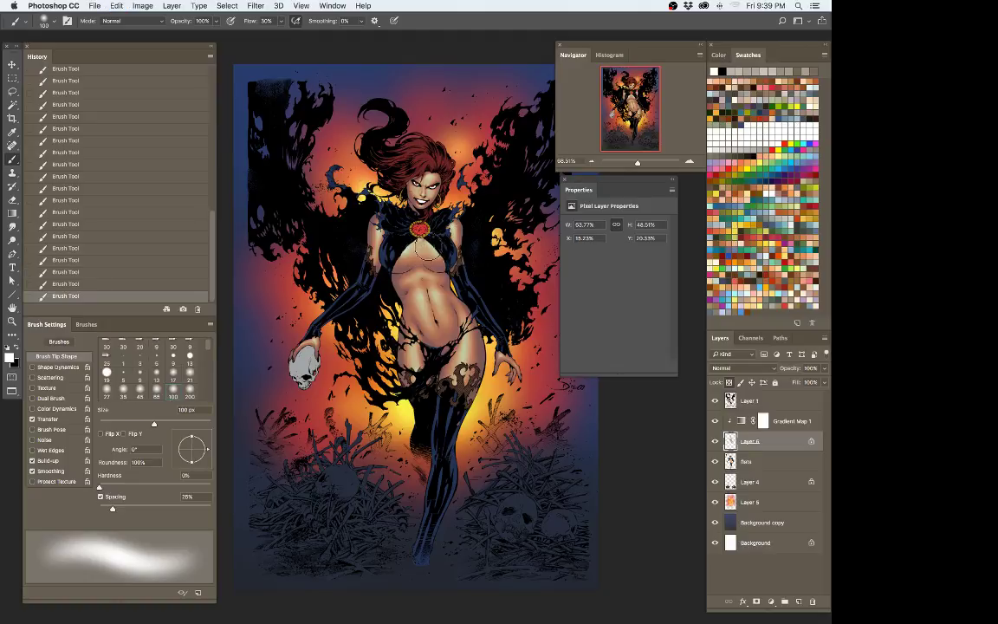
pyautogui.hotkey('shift', ',')
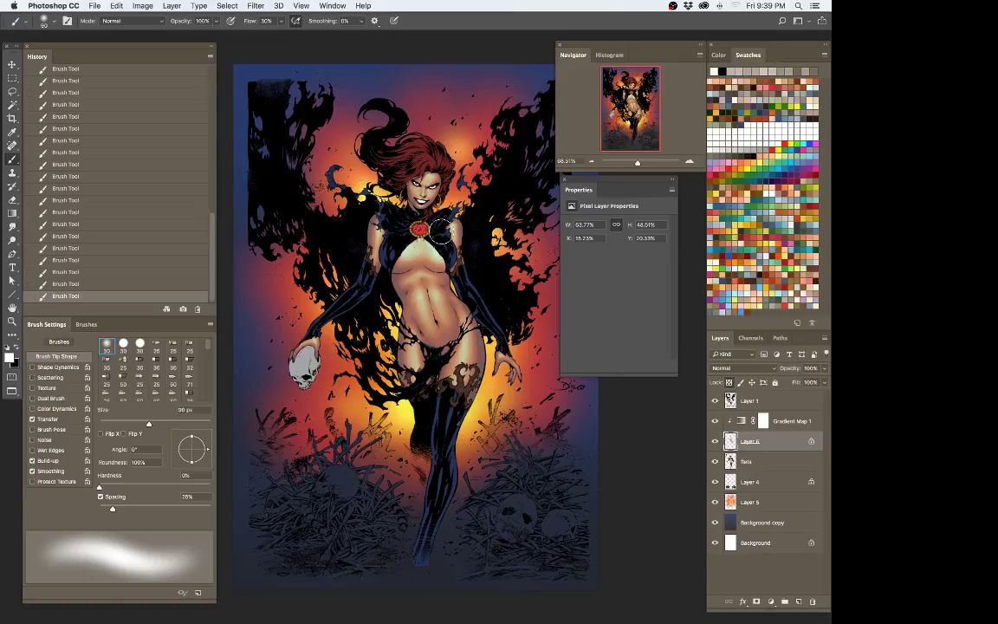
# Step: Try a soft black shadow at 70 px on the shoulder of the arm holding the skull
pyautogui.press('[')
pyautogui.press('x')
pyautogui.press('[')
pyautogui.moveTo(378, 228); pyautogui.dragTo(378, 243)
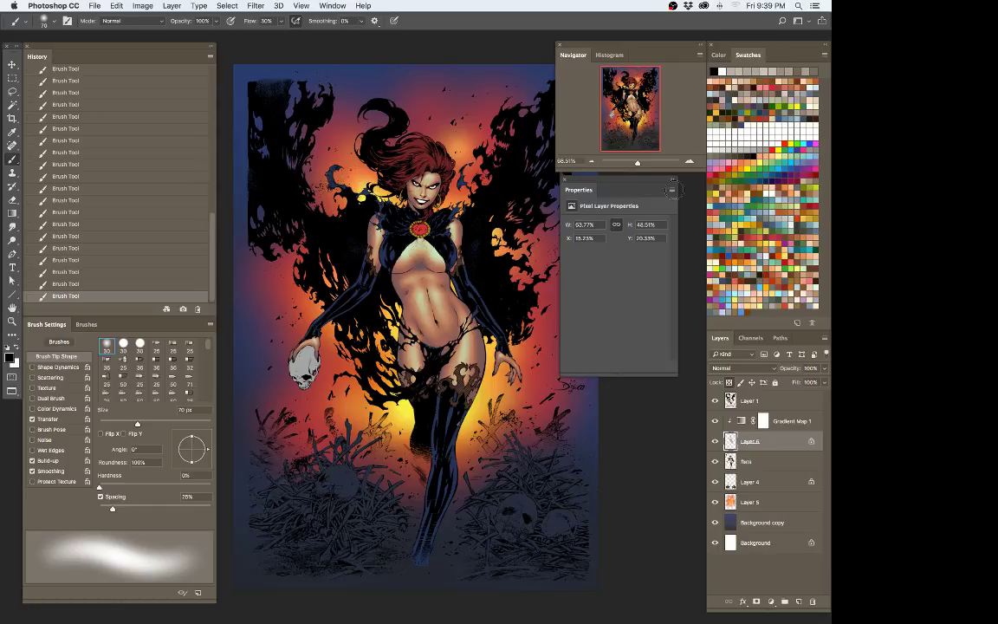
pyautogui.press('super+z')
# Step: Hide the Gradient Map 1 layer and shade the center of the chest with a sampled grey at 15 px
pyautogui.click(715, 420)
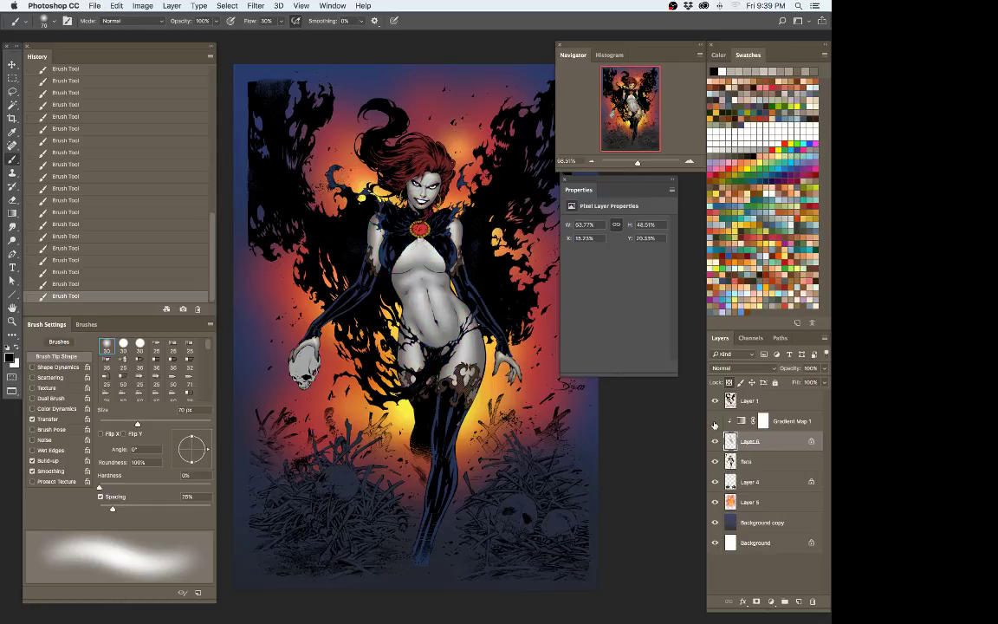
pyautogui.press('z')
pyautogui.moveTo(443, 236); pyautogui.dragTo(481, 234)
pyautogui.press('b')
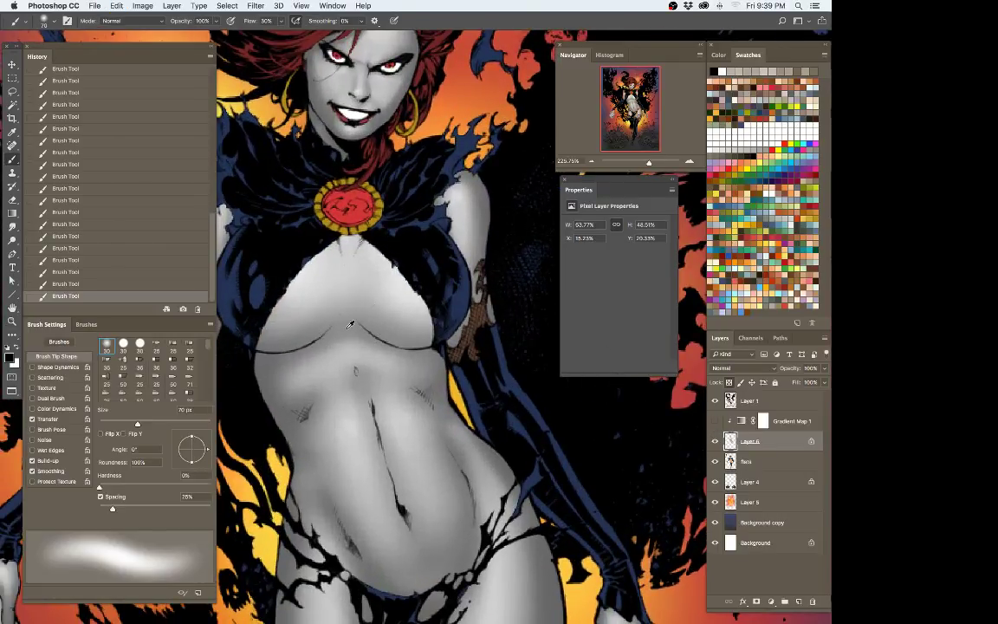
pyautogui.press('[')
pyautogui.press('[')
pyautogui.press('[')
pyautogui.press('[')
pyautogui.press('[')
pyautogui.press('[')
pyautogui.press('[')
pyautogui.press('[')
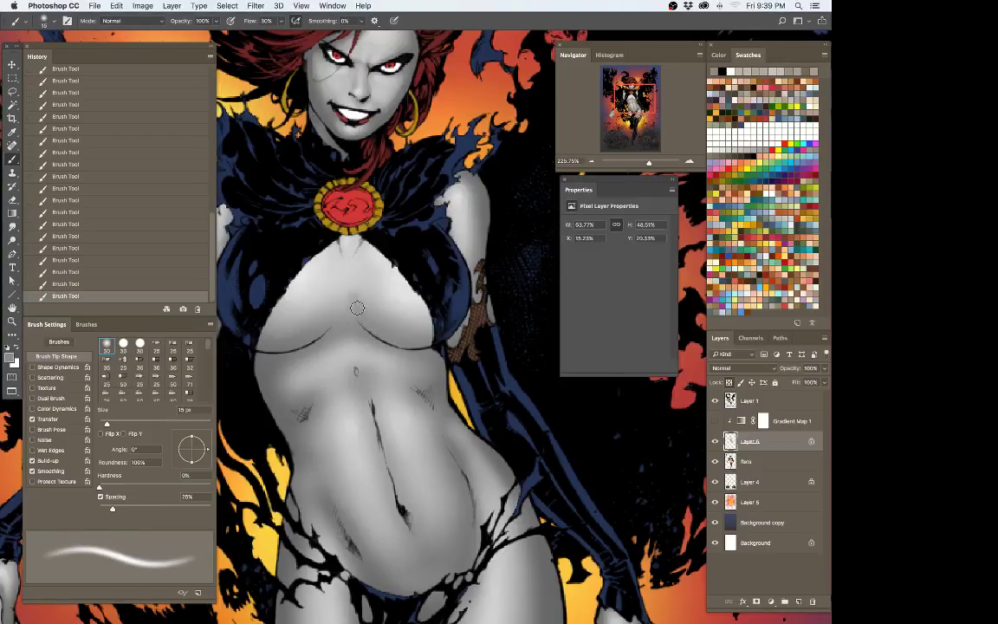
pyautogui.moveTo(344, 290); pyautogui.dragTo(346, 314)
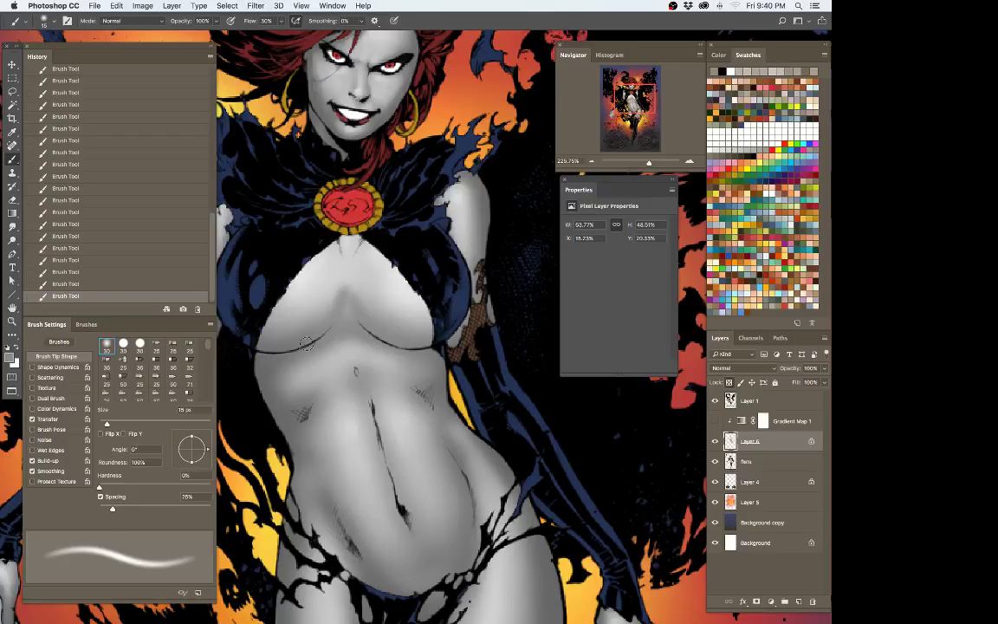
# Step: Show Gradient Map 1 and extend the grey shading from the chest center up to the brooch with the soft brush at 20 to 40 px
pyautogui.press(']')
pyautogui.click(714, 421)
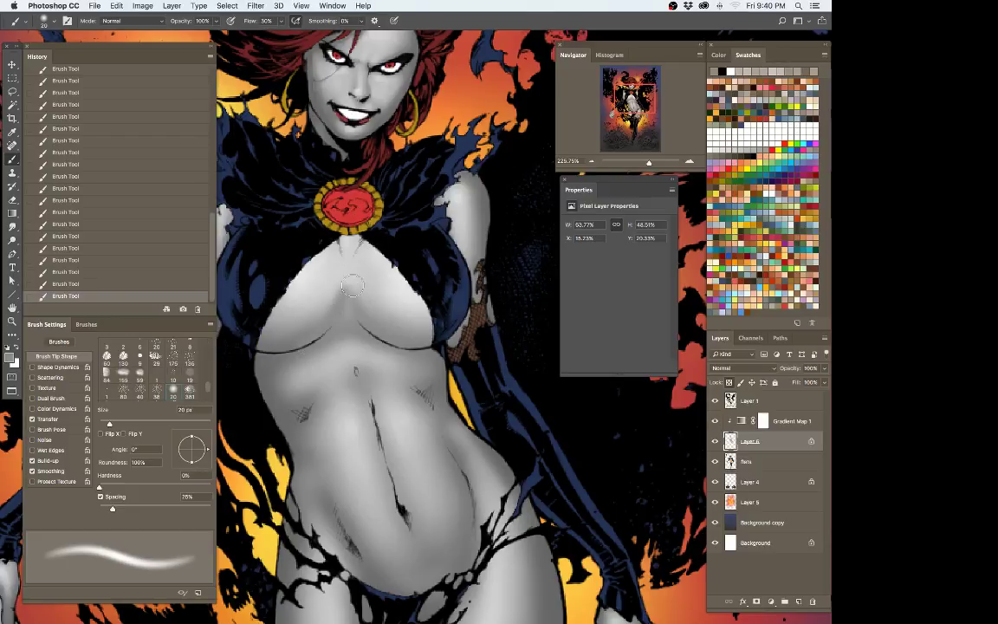
pyautogui.press(']')
pyautogui.press(']')
pyautogui.press(']')
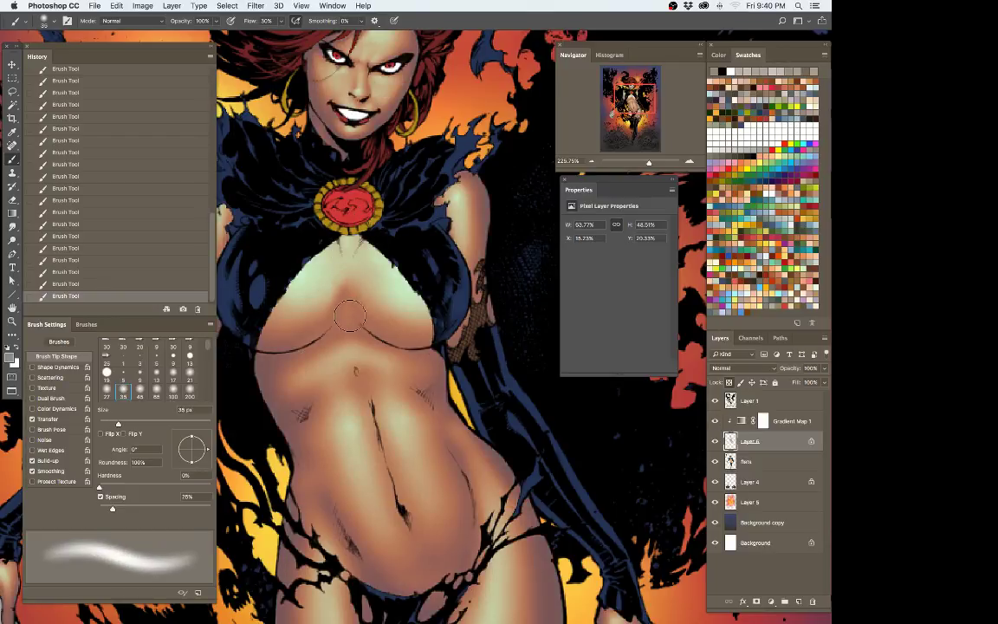
pyautogui.press(',')
pyautogui.press(',')
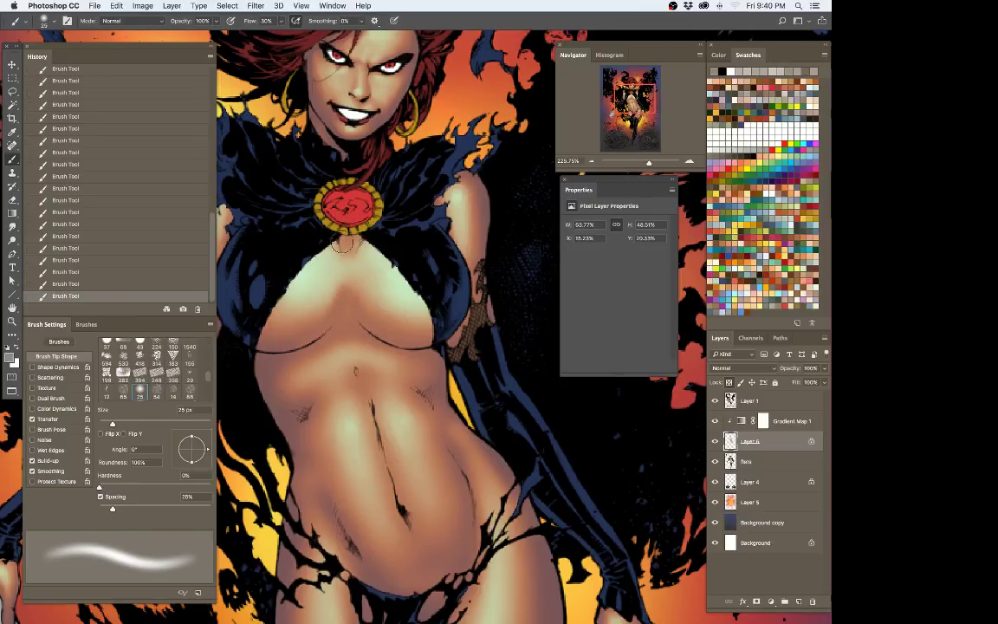
pyautogui.press(',')
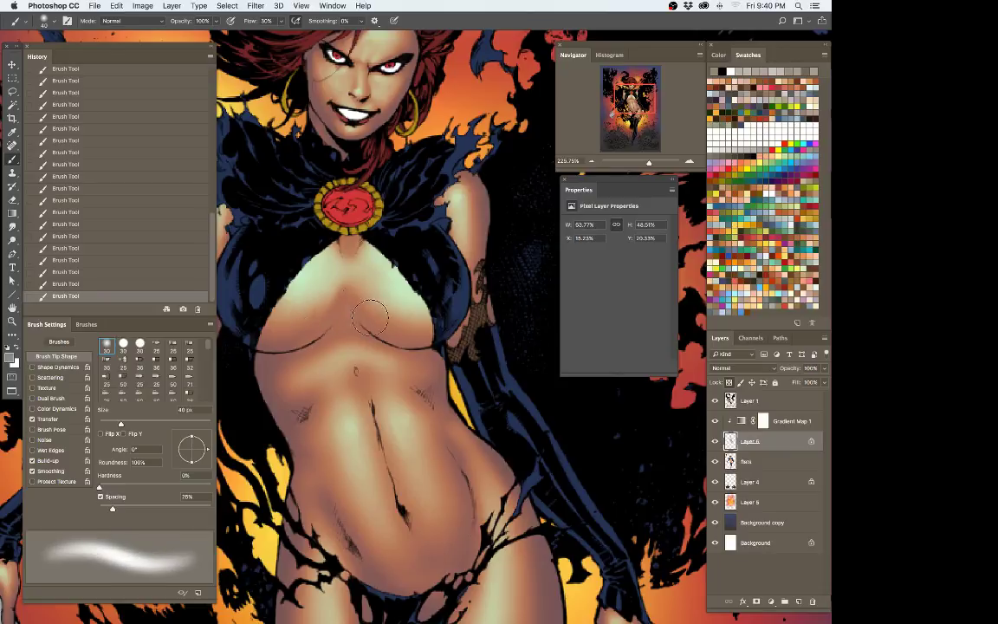
# Step: Hide Gradient Map 1 and blend the chest shading with sampled grey tones using the soft brush at 30 px
pyautogui.press('z')
pyautogui.moveTo(446, 352); pyautogui.dragTo(459, 374)
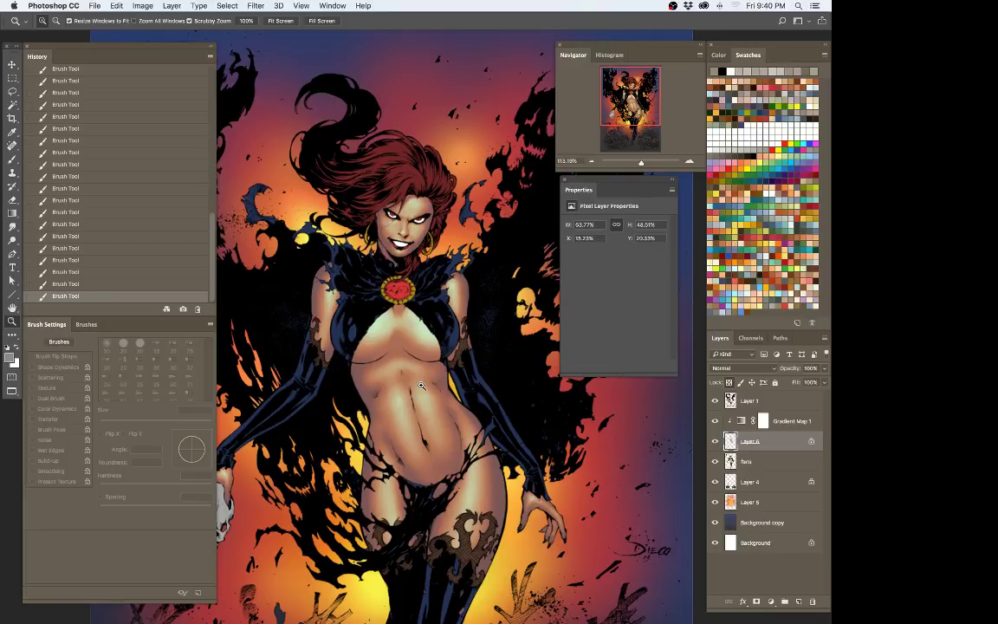
pyautogui.scroll(3, 442, 313)
pyautogui.press('b')
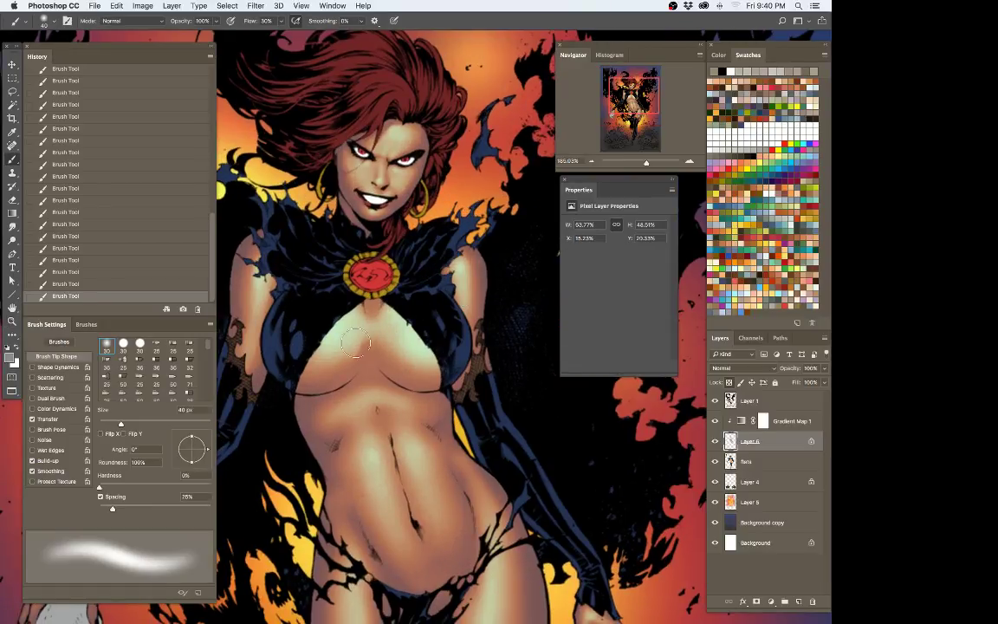
pyautogui.click(714, 421)
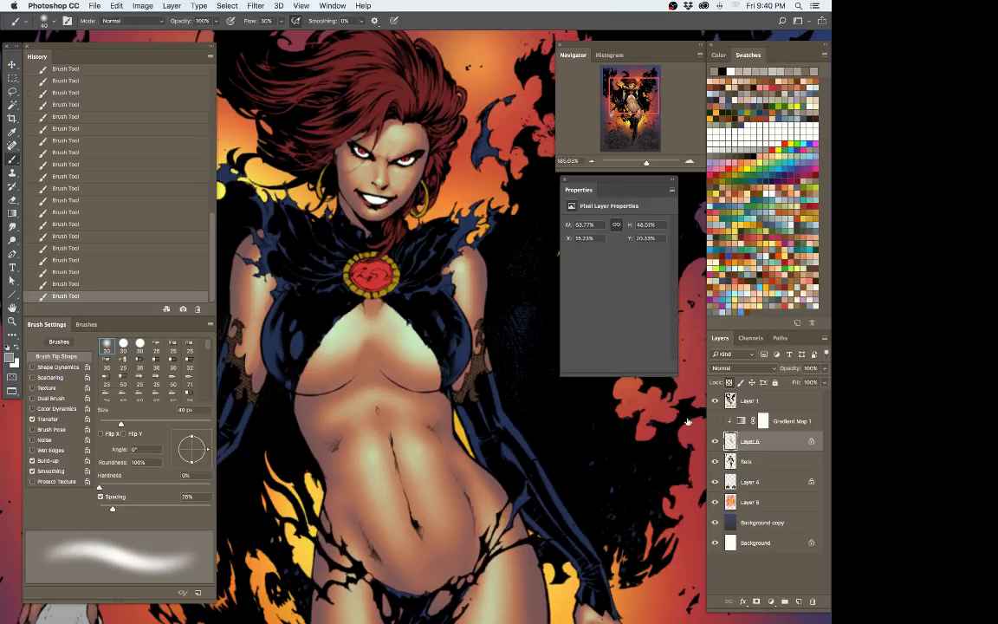
pyautogui.keyDown('alt'); pyautogui.click(357, 346); pyautogui.keyUp('alt')
pyautogui.press('[')
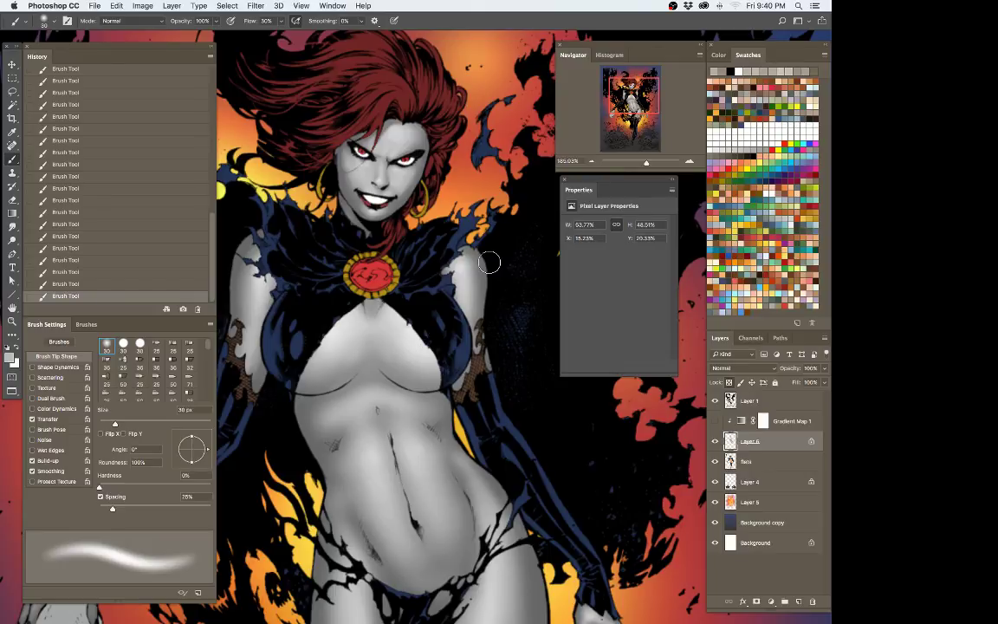
pyautogui.keyDown('alt'); pyautogui.click(326, 327); pyautogui.keyUp('alt')
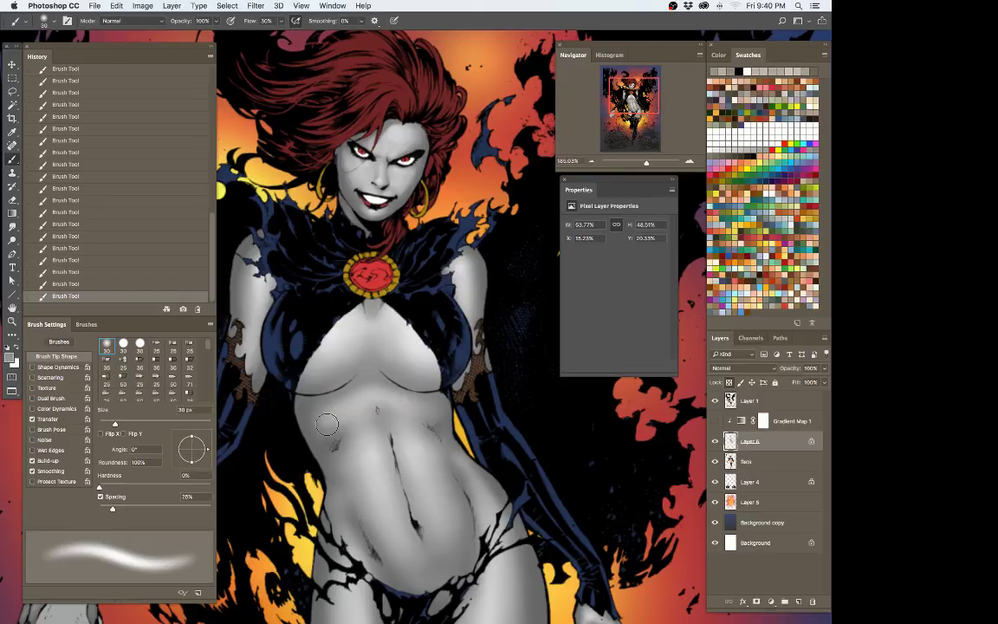
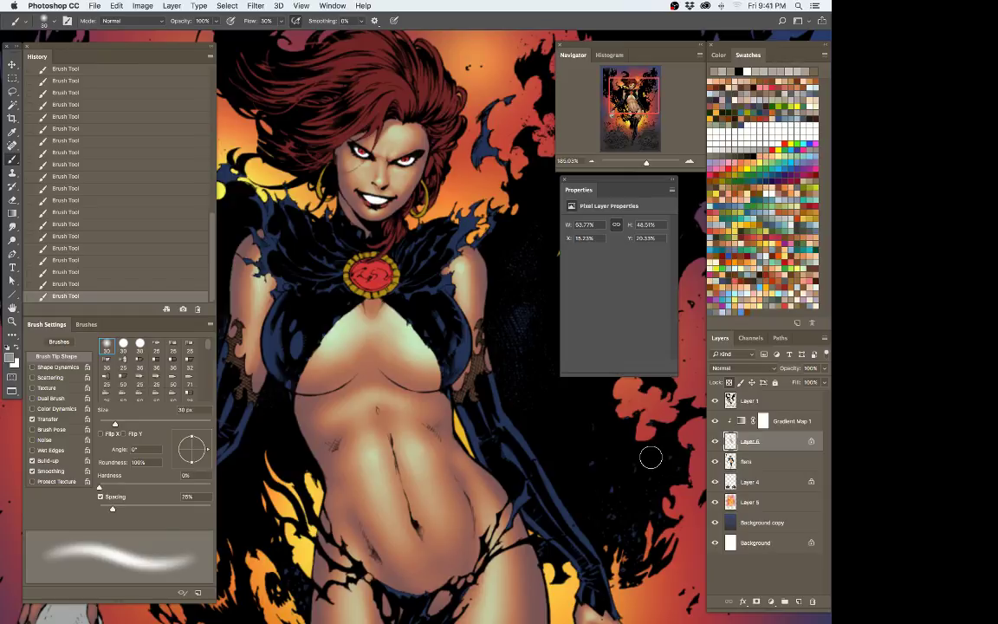
# Step: Swap the foreground color to black and enlarge the soft brush to 80 px for shading the chest
pyautogui.press('z')
pyautogui.moveTo(448, 320); pyautogui.dragTo(433, 317)
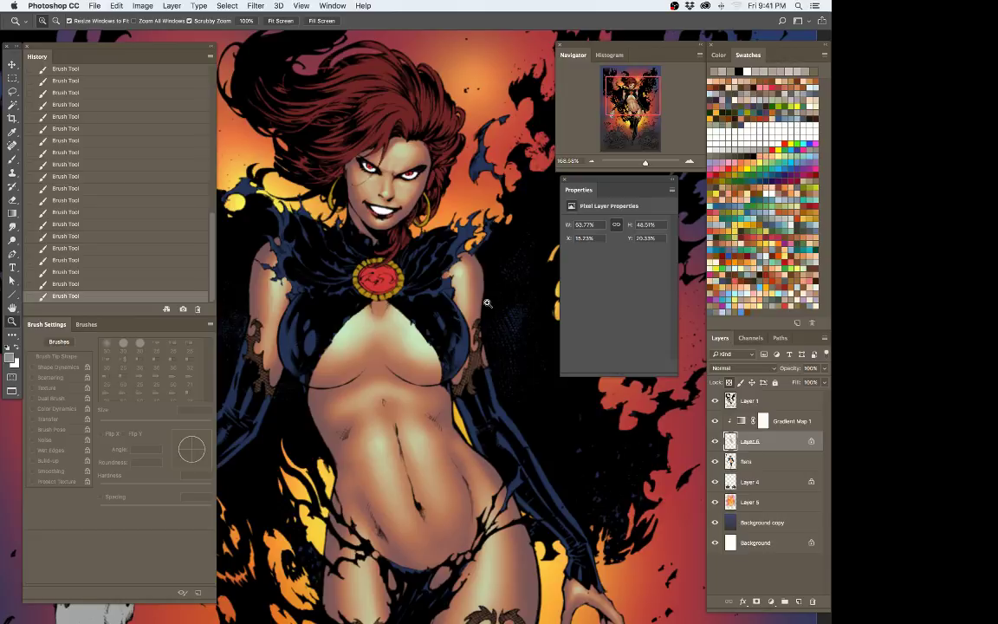
pyautogui.press('b')
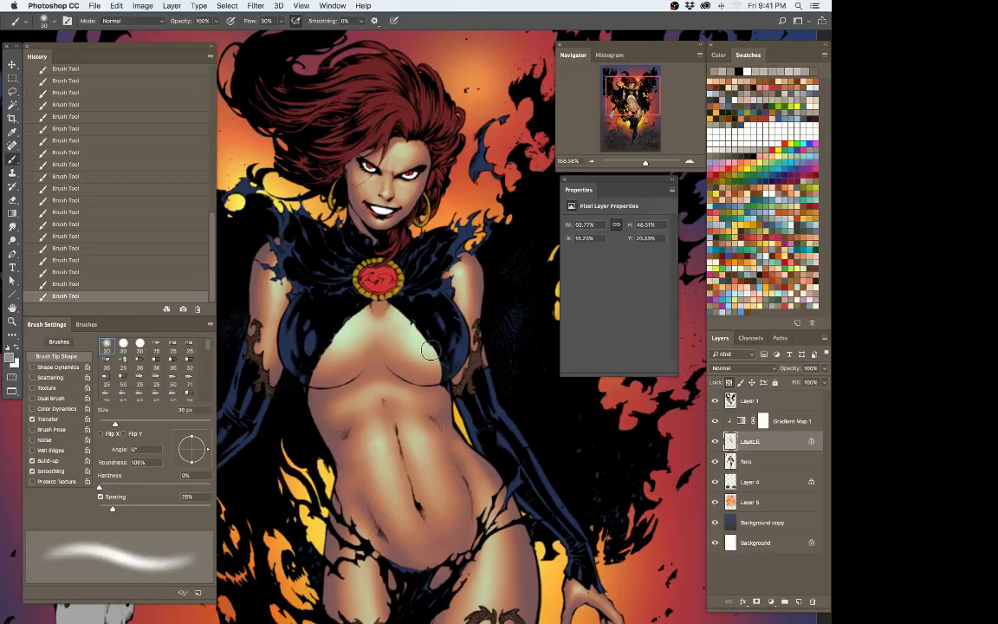
pyautogui.press('x')
pyautogui.press(']')
pyautogui.press(']')
pyautogui.press(']')
pyautogui.press(']')
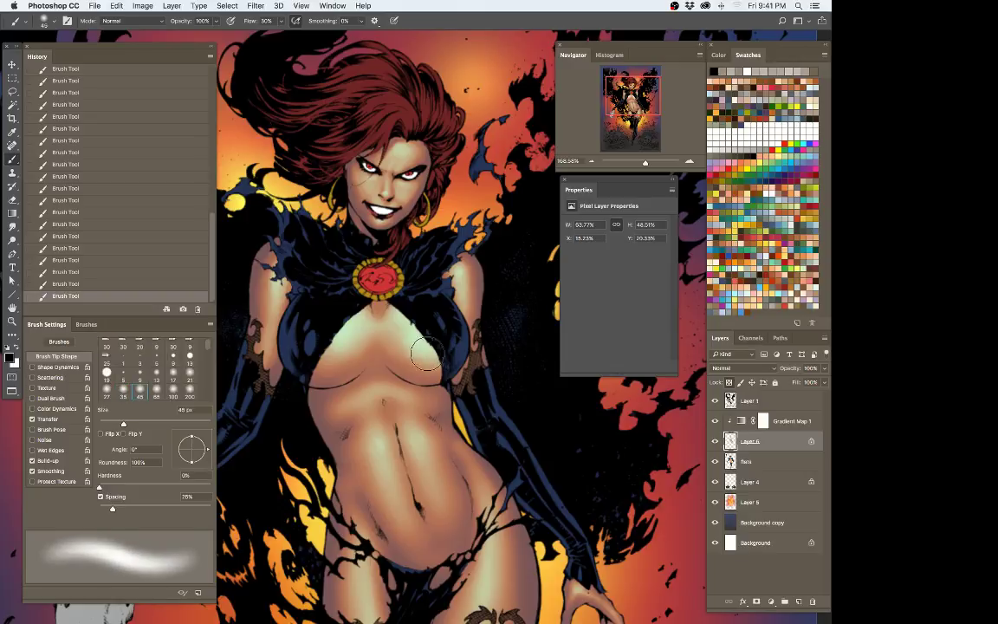
pyautogui.press(']')
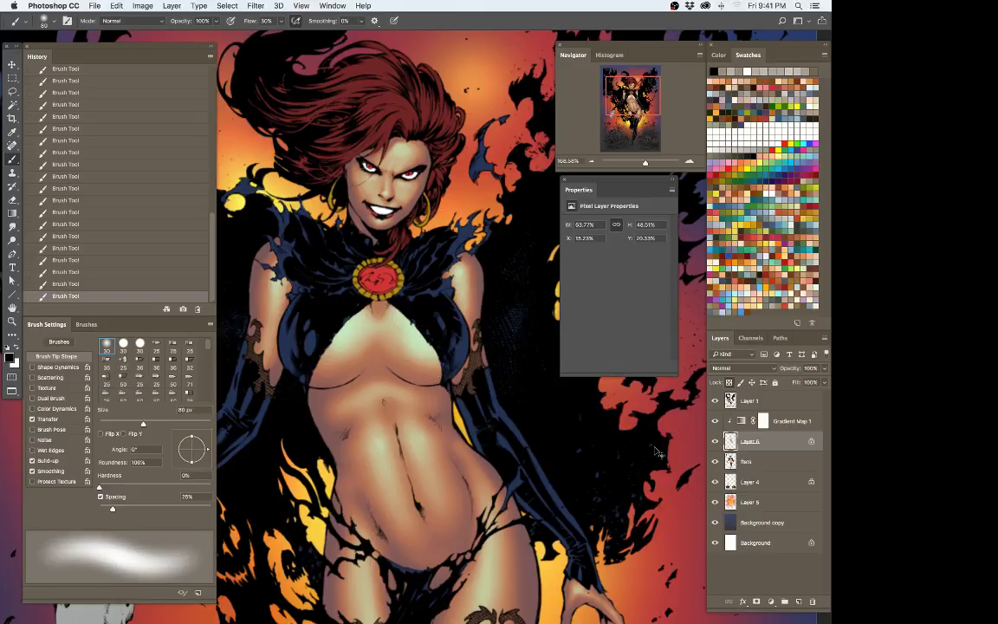
# Step: Reduce the brush to 70 px and try a soft black shadow down the side of the chest
pyautogui.press('super+shift+n')
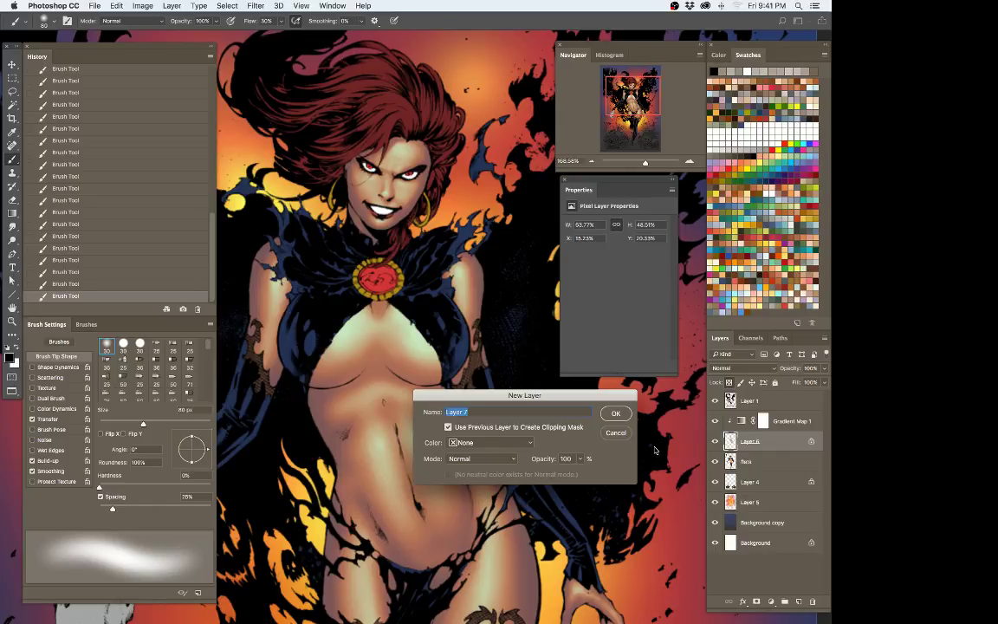
pyautogui.click(615, 432)
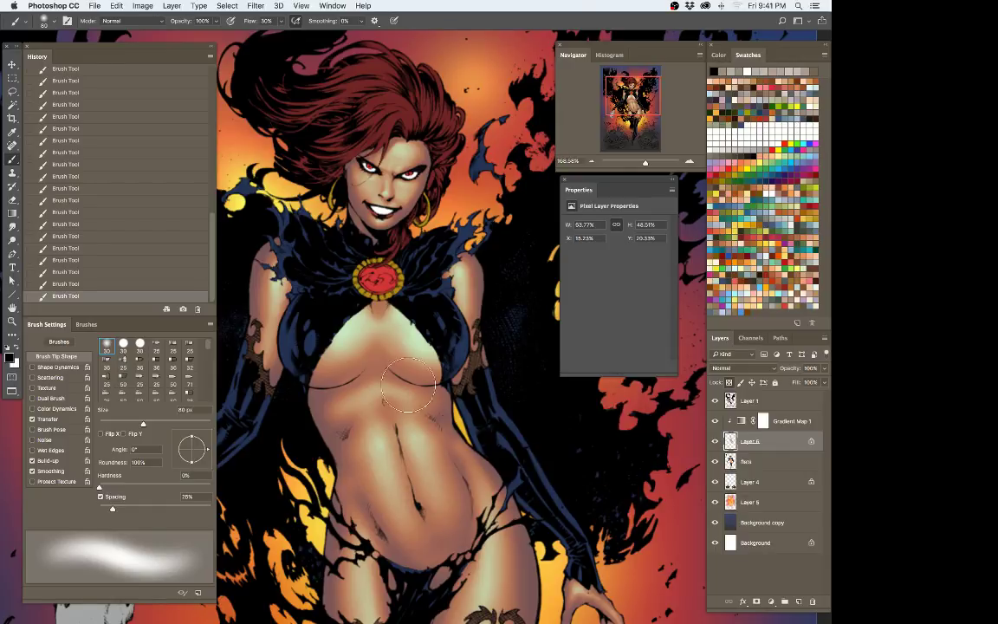
pyautogui.press('[')
pyautogui.moveTo(327, 296); pyautogui.dragTo(292, 336)
pyautogui.press('super+z')
# Step: Sample a grey from the skin with Gradient Map 1 temporarily hidden and set the foreground color to dark grey #515050
pyautogui.click(714, 421)
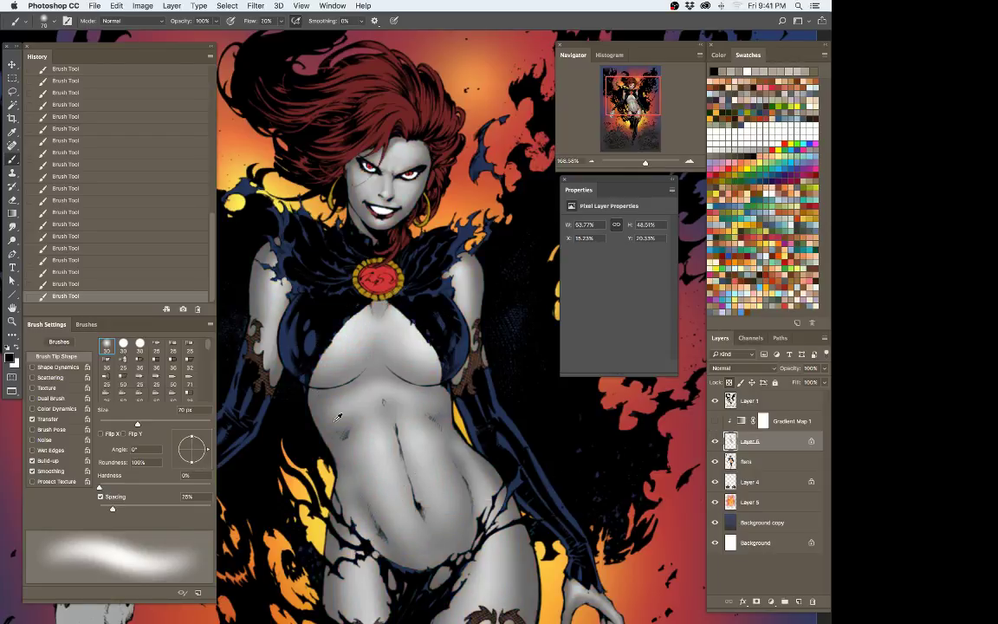
pyautogui.press('i')
pyautogui.click(289, 357)
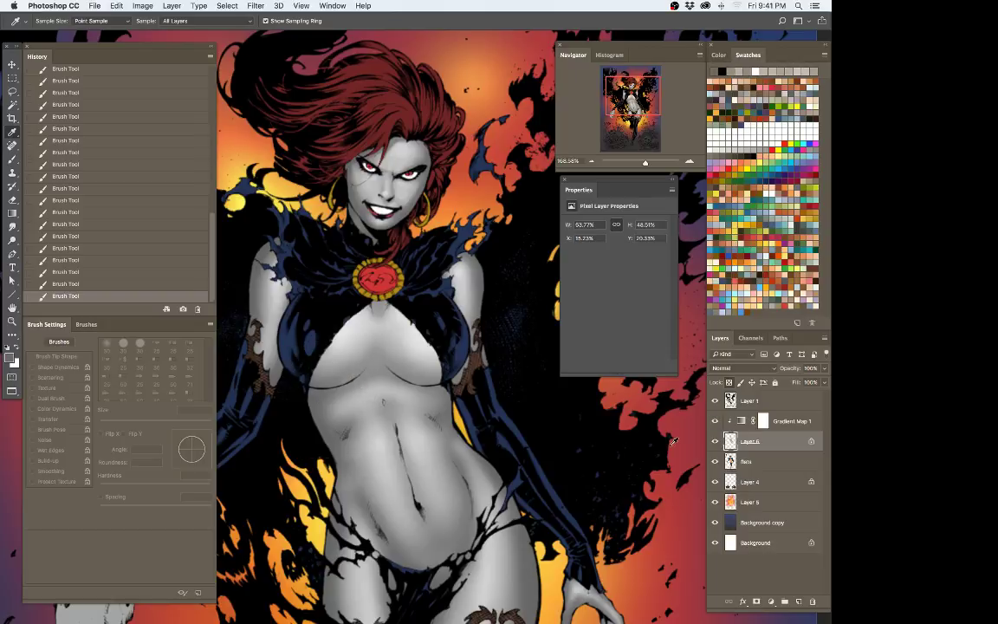
pyautogui.press('super+z')
pyautogui.press('b')
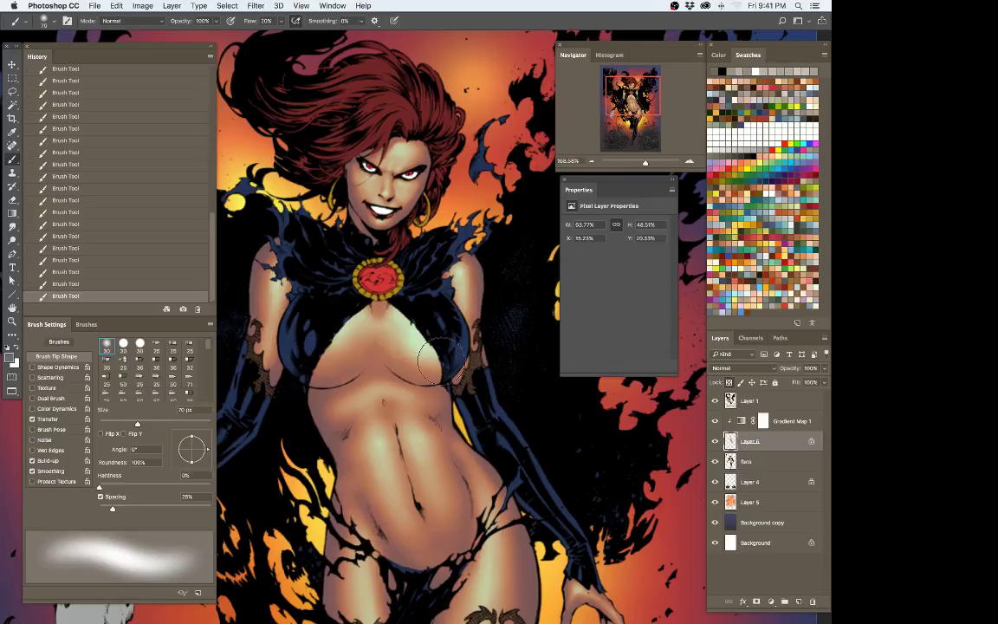
pyautogui.press('z')
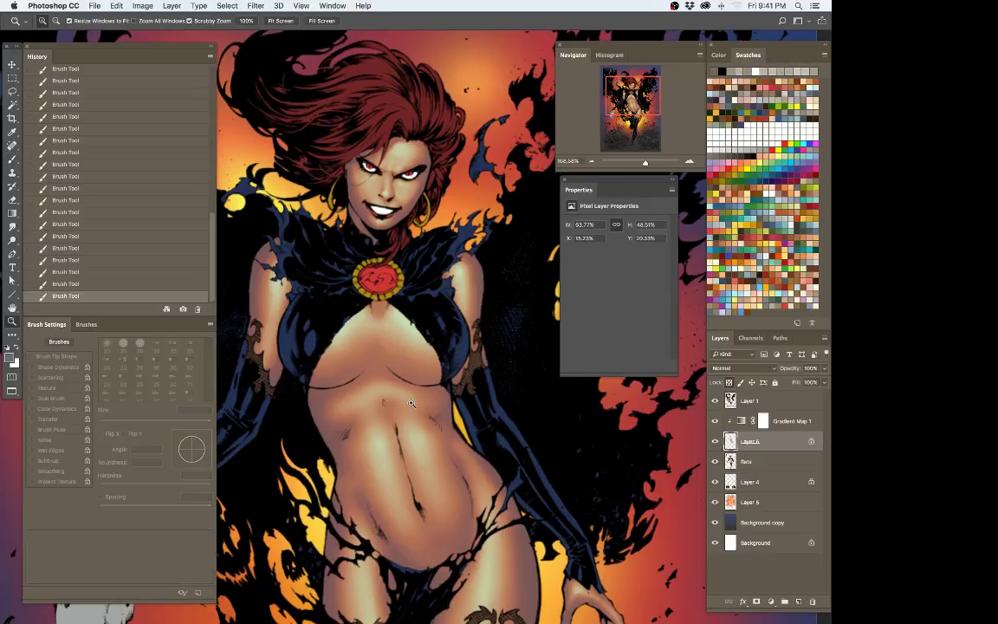
pyautogui.moveTo(459, 350); pyautogui.dragTo(406, 410)
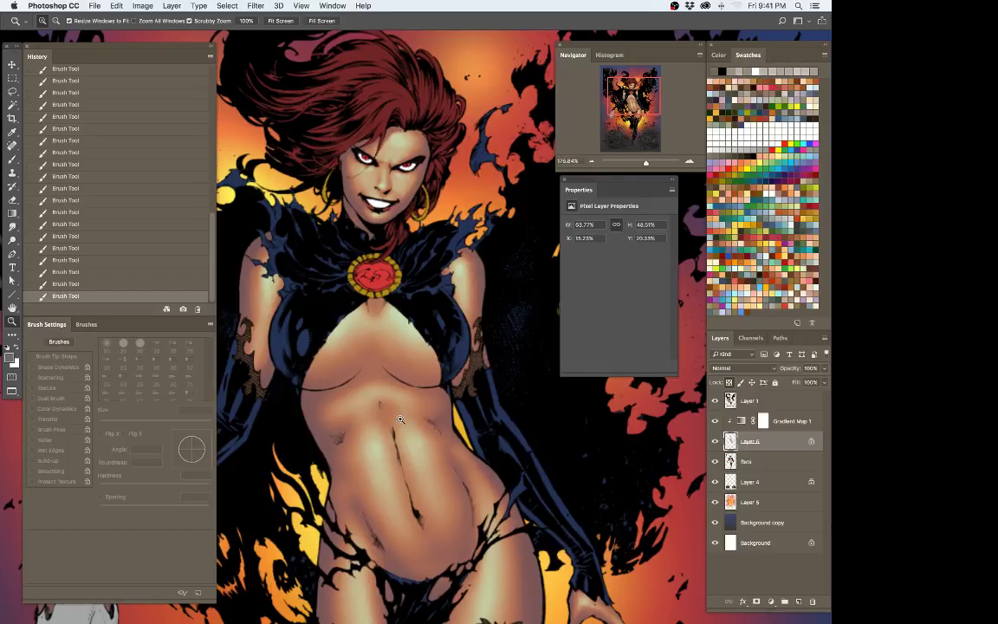
pyautogui.press('b')
pyautogui.click(10, 357)
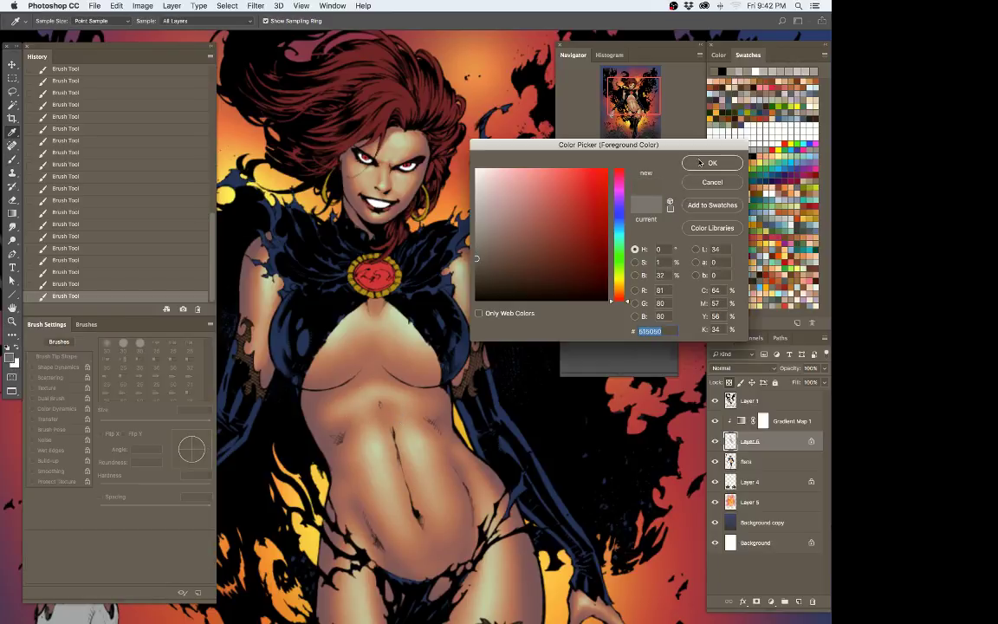
pyautogui.press('Return')
# Step: Deepen the skin shadows on the underside of the chest with the soft brush at 25 to 40 px
pyautogui.press('[')
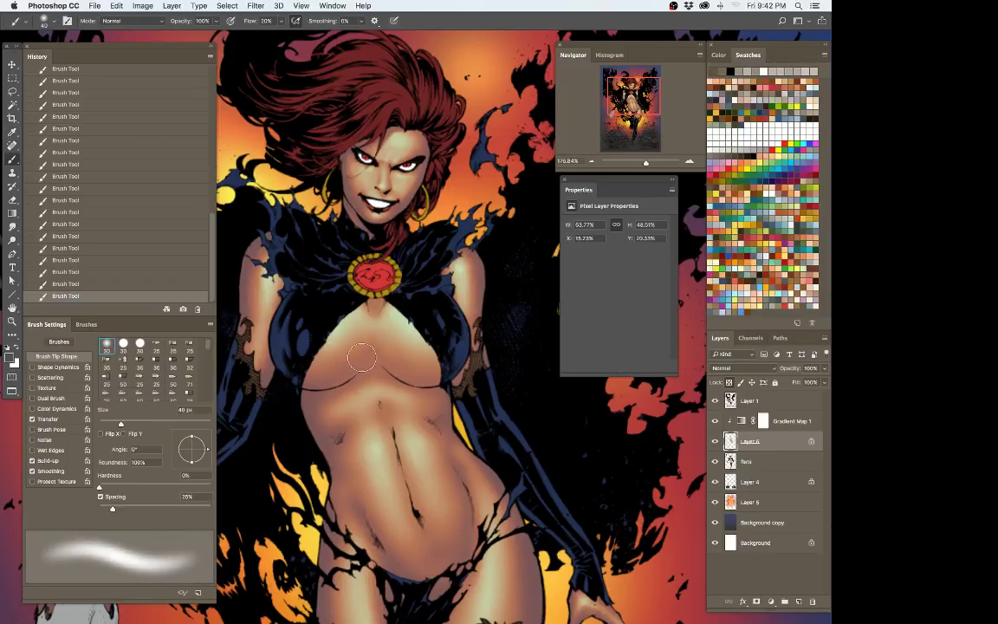
pyautogui.press('[')
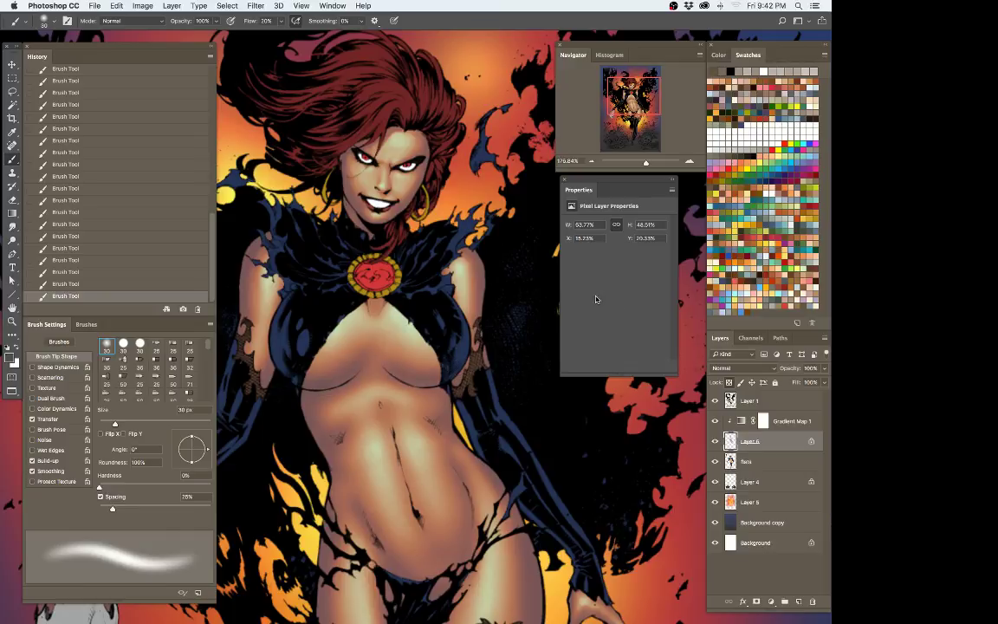
pyautogui.press(']')
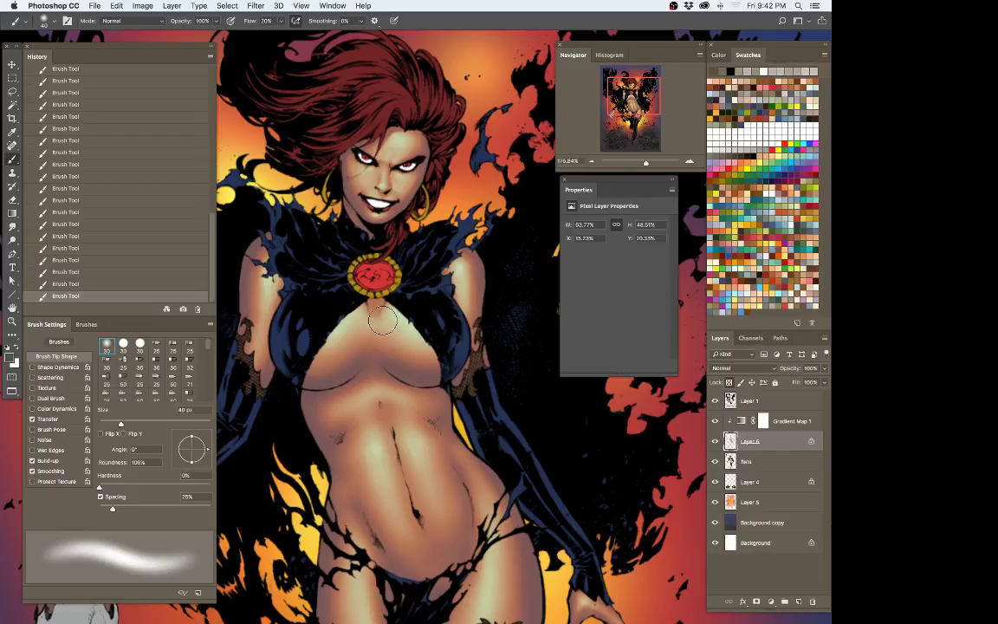
pyautogui.press('[')
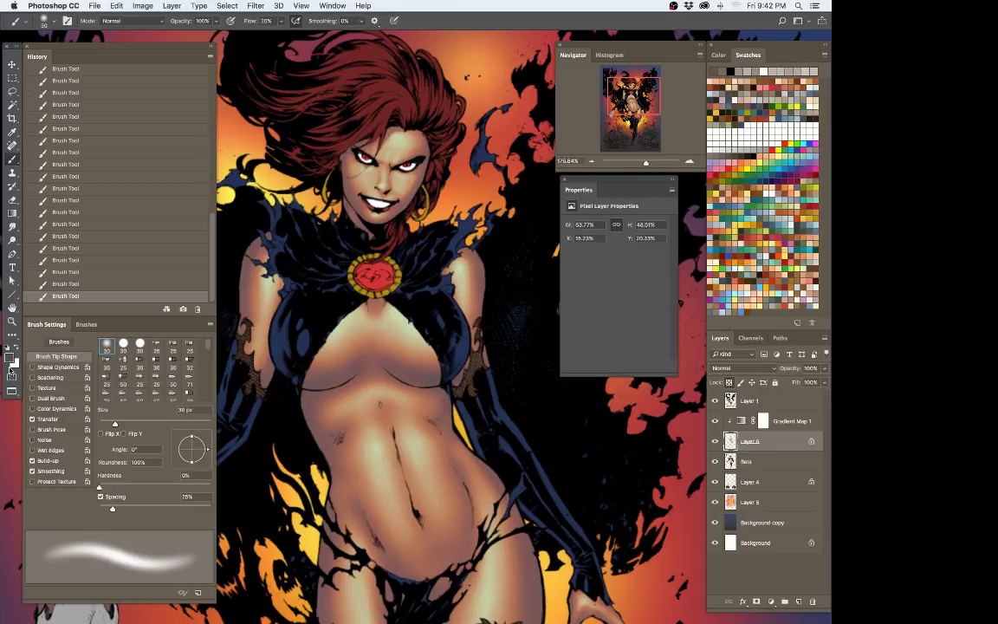
pyautogui.press(']')
pyautogui.press('[')
pyautogui.press('[')
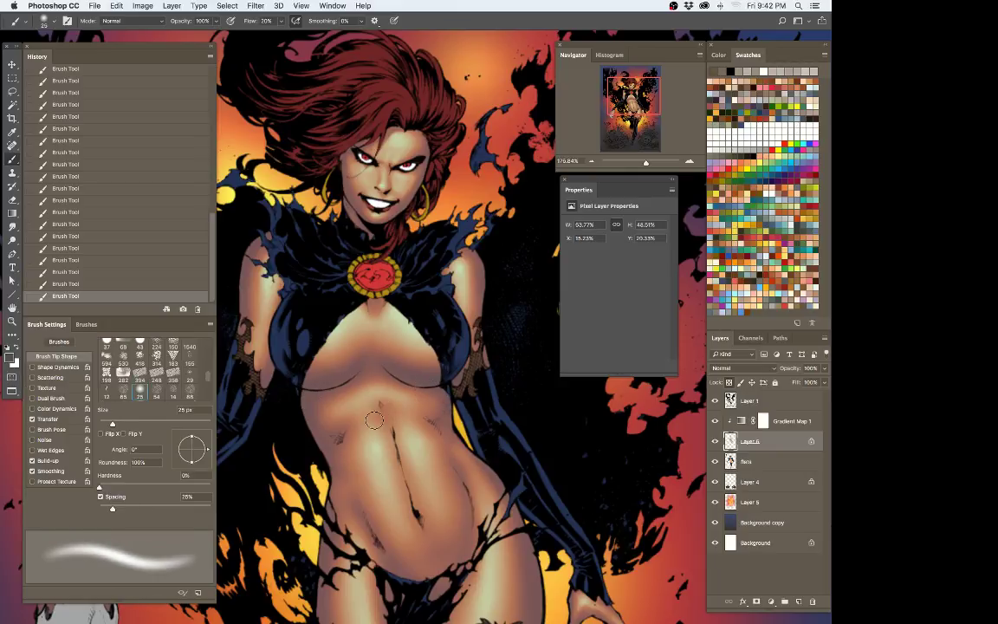
# Step: Hide Gradient Map 1, soften the shading at the side of the ribs with a sampled mid grey, and show the map again
pyautogui.click(715, 420)
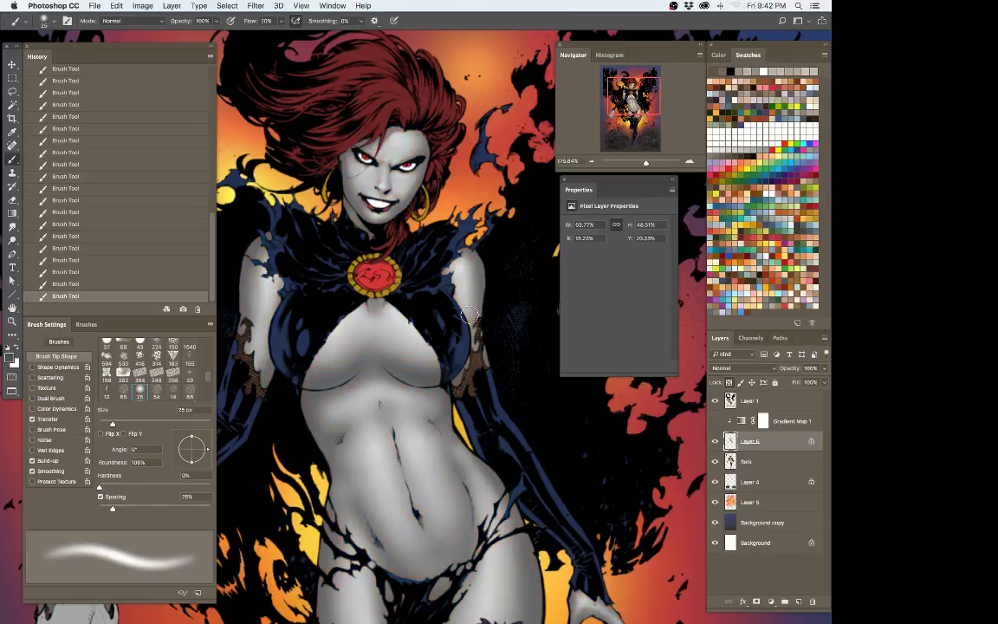
pyautogui.keyDown('alt'); pyautogui.click(342, 424); pyautogui.keyUp('alt')
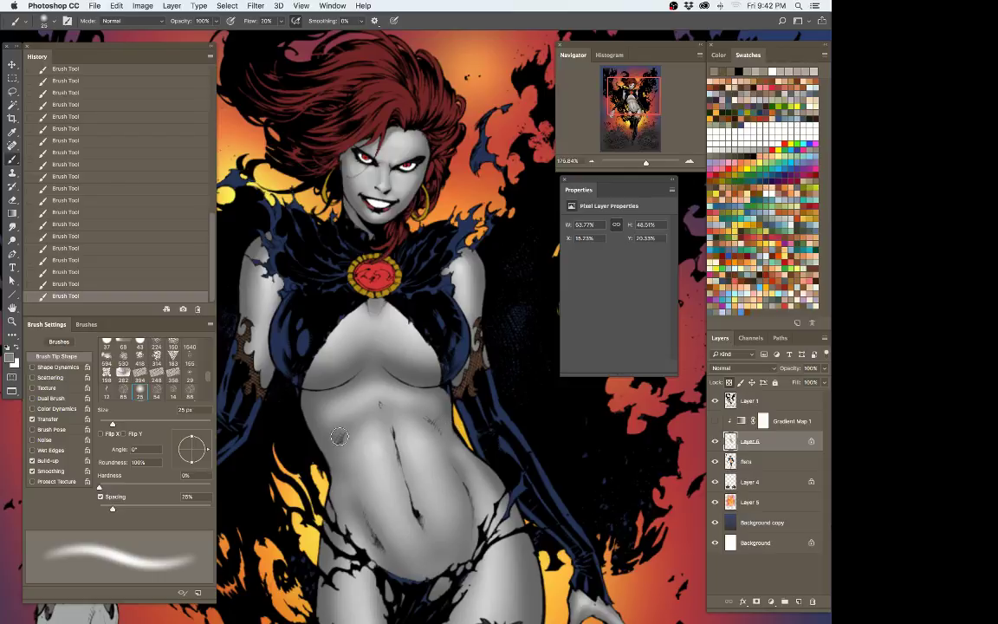
pyautogui.click(714, 421)
# Step: Add a new empty layer directly above Gradient Map 1
pyautogui.press('z')
pyautogui.moveTo(413, 284); pyautogui.dragTo(381, 317)
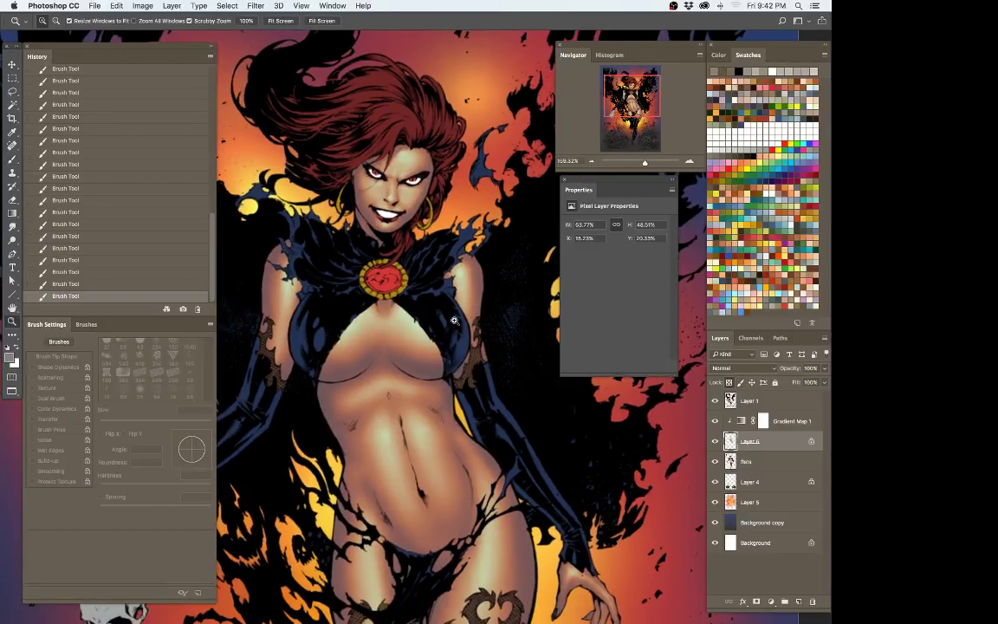
pyautogui.moveTo(481, 406); pyautogui.dragTo(347, 498)
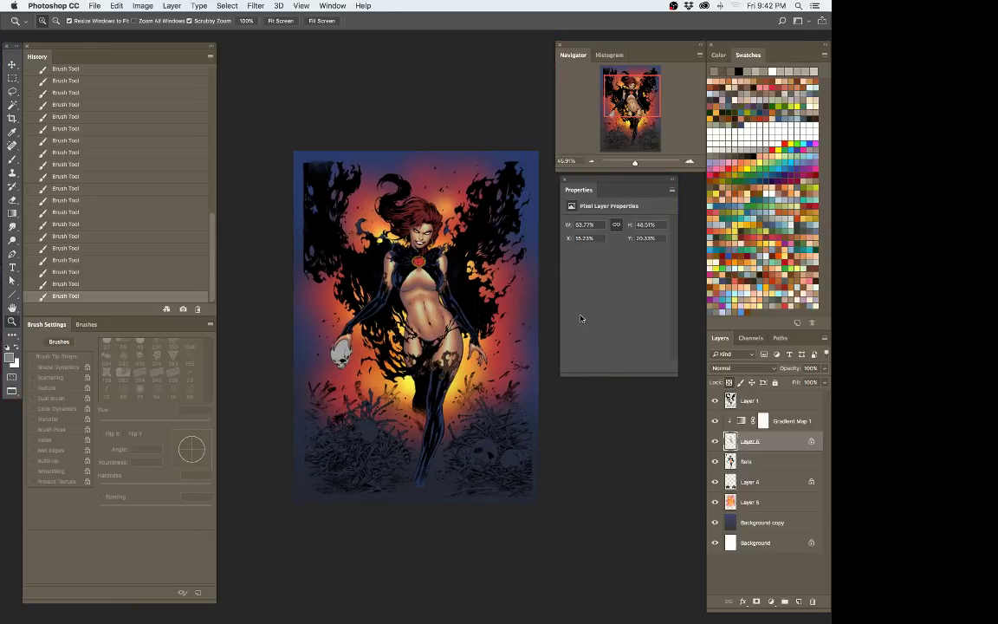
pyautogui.click(786, 423)
pyautogui.press('super+shift+n')
pyautogui.press('Return')
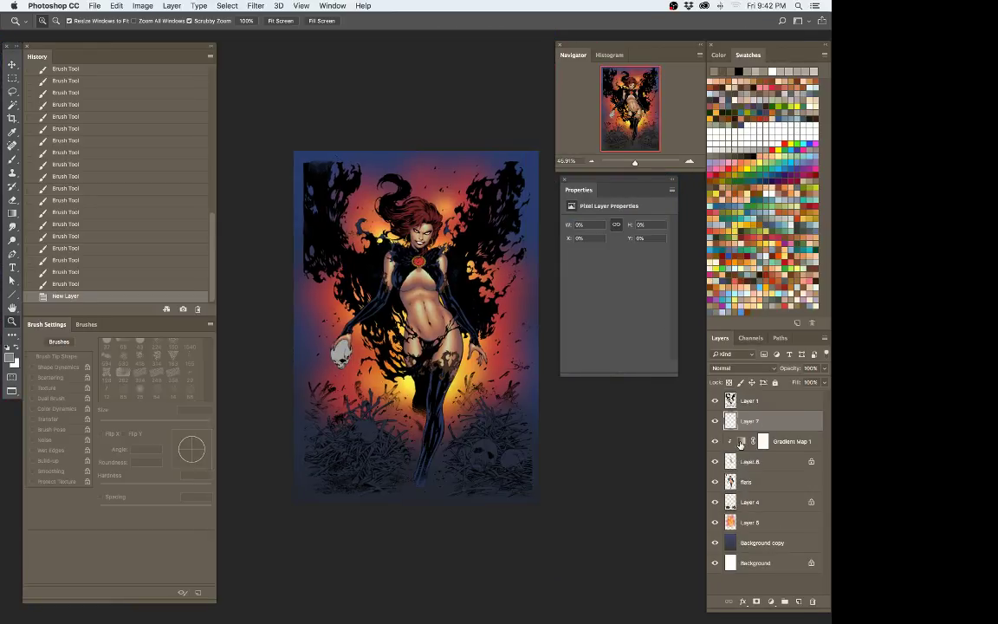
# Step: Choose a light orange foreground swatch and make the new layer a clipping mask above Gradient Map 1
pyautogui.click(755, 275)
pyautogui.moveTo(397, 264); pyautogui.dragTo(405, 378)
pyautogui.rightClick(773, 414)
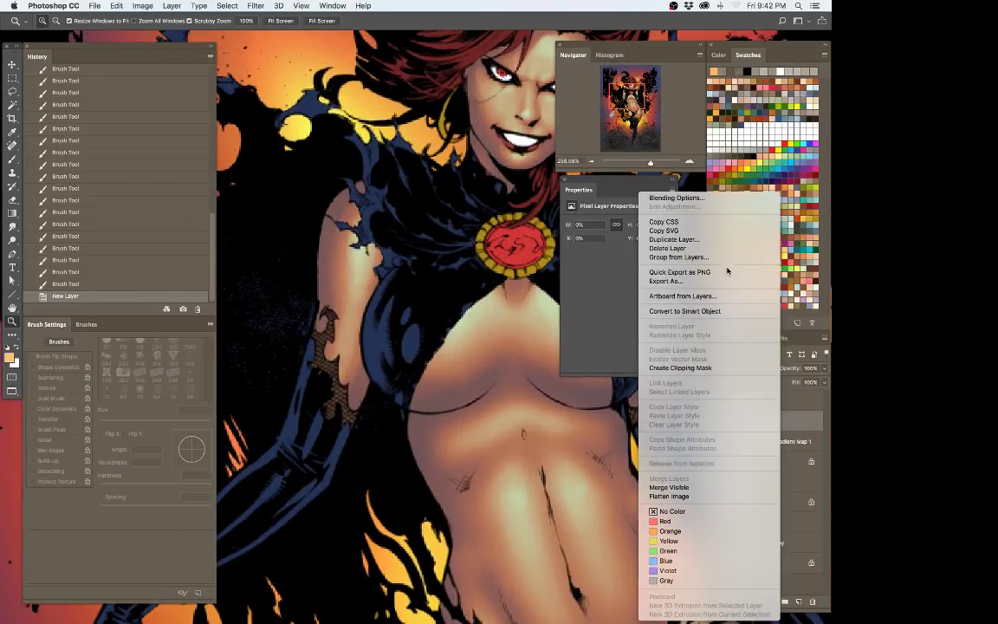
pyautogui.click(609, 327)
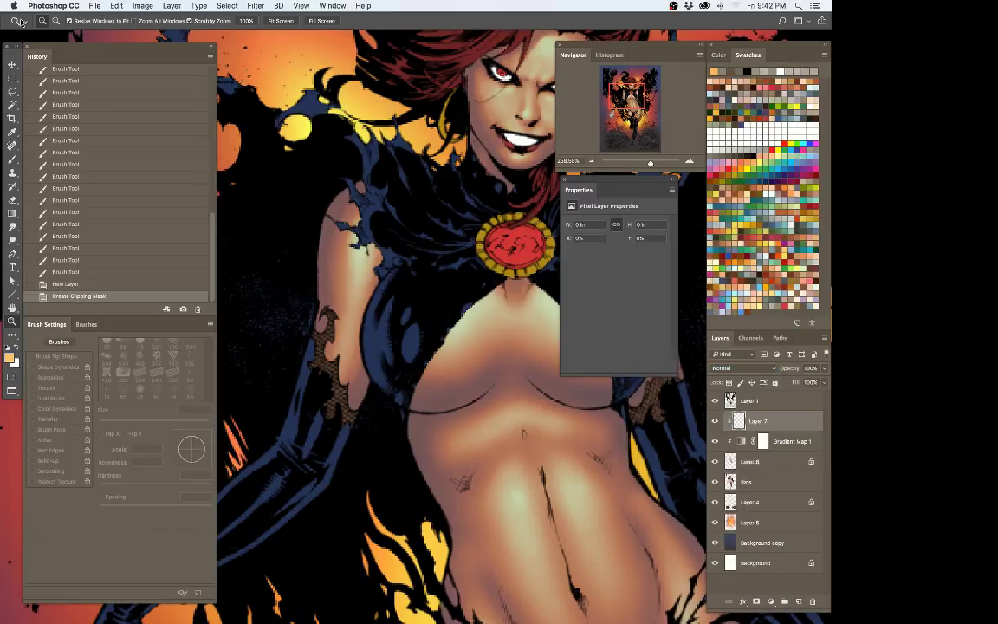
# Step: Choose the "my brush1" brush preset and reduce its size to 9 px
pyautogui.press('b')
pyautogui.click(16, 20)
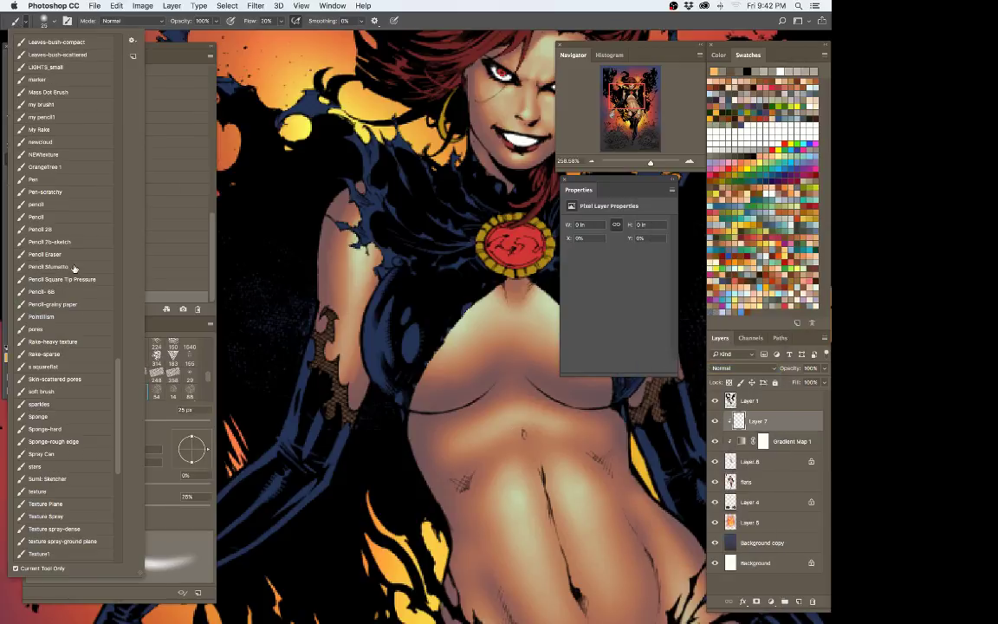
pyautogui.click(47, 104)
pyautogui.click(439, 20)
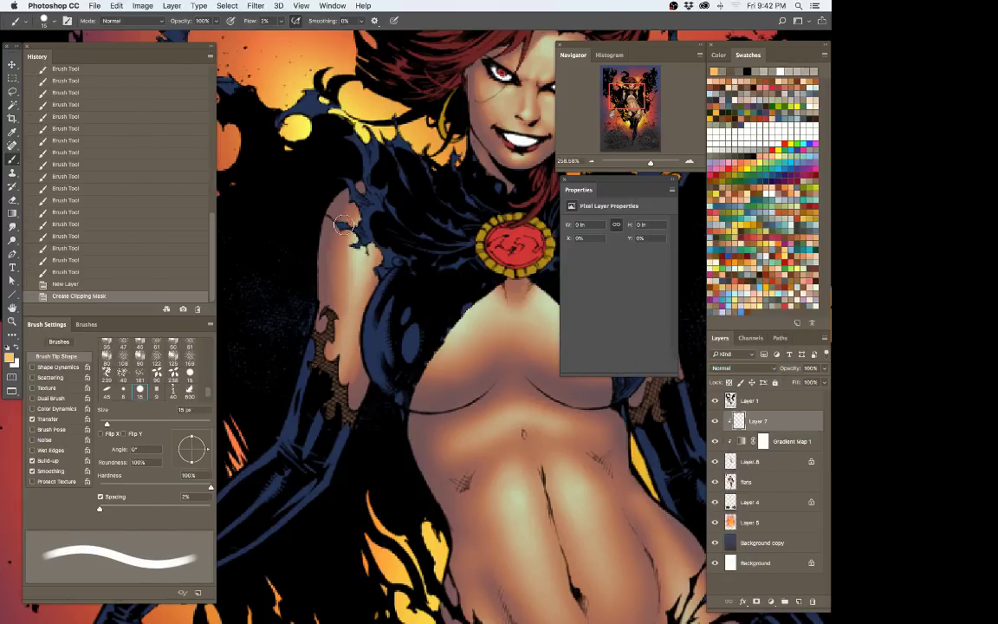
pyautogui.press('[')
pyautogui.press('[')
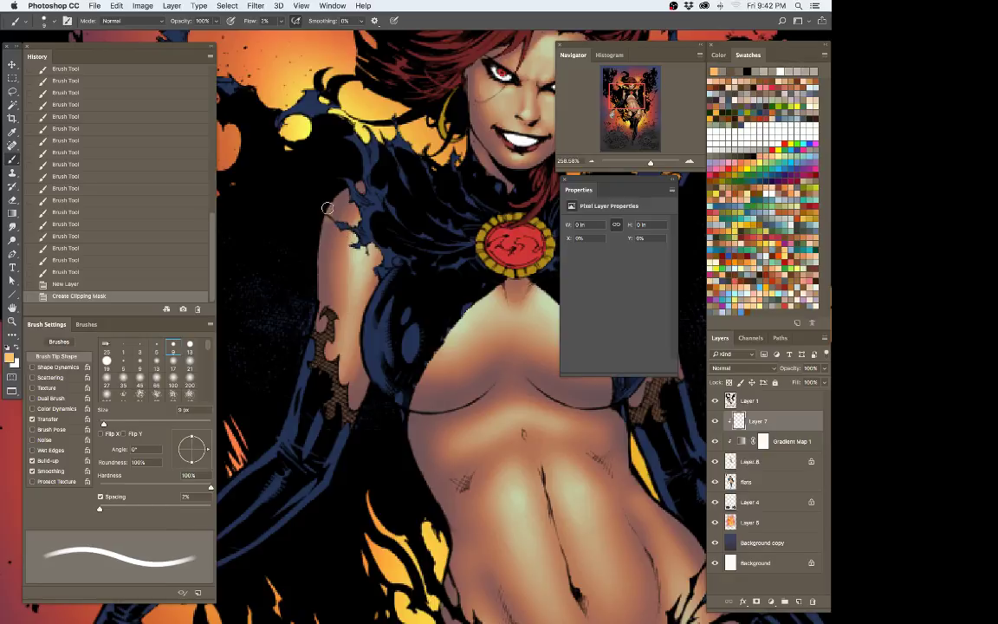
# Step: Set the brush flow to 30% and paint a light orange rim light along the outer shoulder and upper arm on the skull-holding side
pyautogui.click(324, 209)
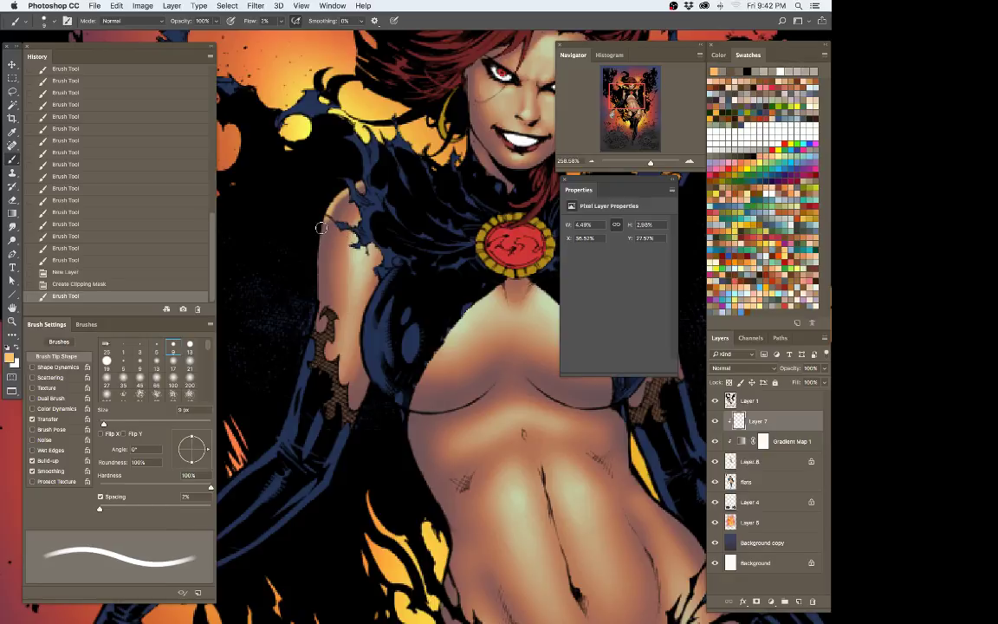
pyautogui.hotkey('shift', '5')
pyautogui.moveTo(333, 201); pyautogui.dragTo(325, 218)
pyautogui.moveTo(327, 210); pyautogui.dragTo(297, 398)
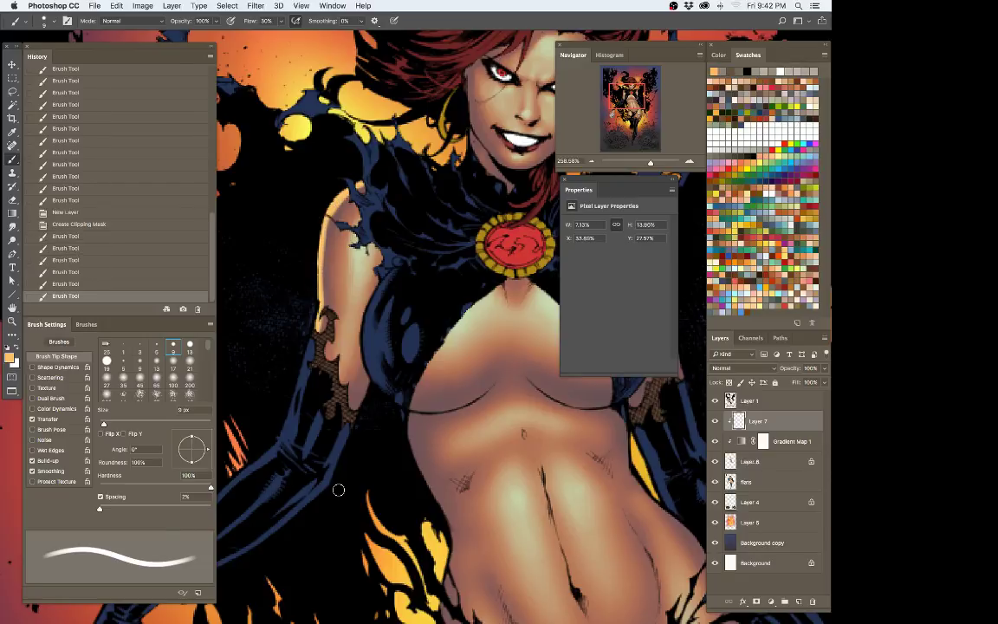
# Step: Hide the panels and paint the orange rim light along the edge of the hand holding the skull
pyautogui.press('Tab')
pyautogui.press('space')
pyautogui.moveTo(377, 444); pyautogui.dragTo(526, 176)
pyautogui.moveTo(347, 362); pyautogui.dragTo(500, 324)
pyautogui.moveTo(439, 313); pyautogui.dragTo(438, 365)
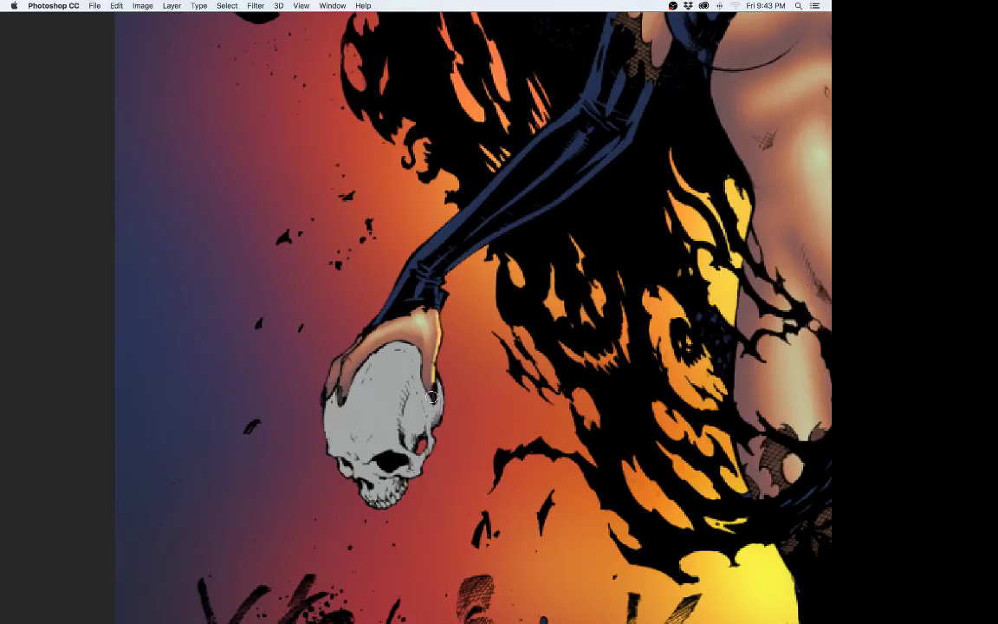
# Step: Paint the orange rim light down the outer edge of the opposite shoulder and upper arm
pyautogui.moveTo(619, 303); pyautogui.dragTo(183, 371)
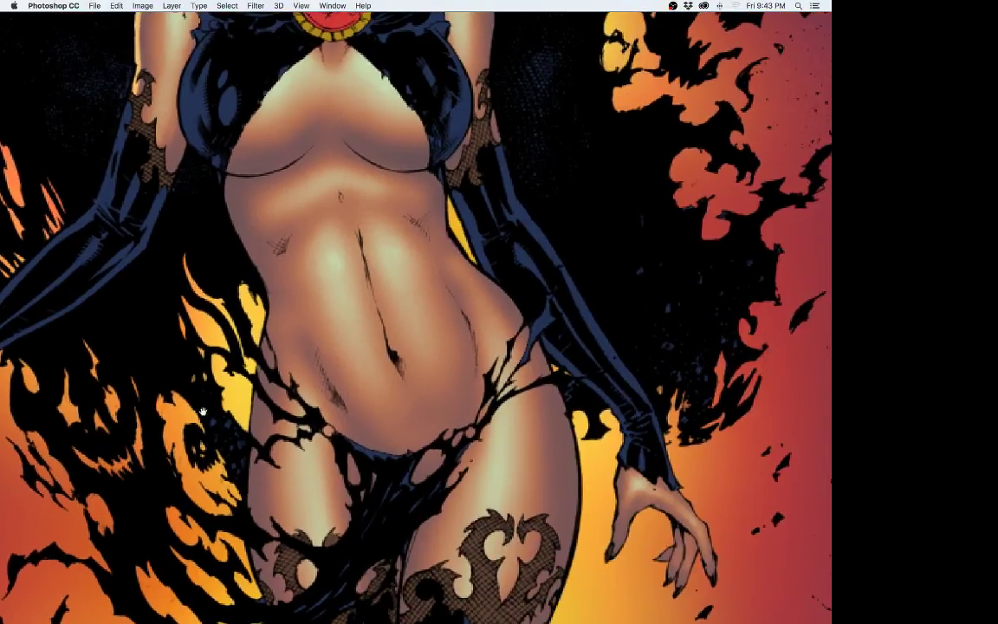
pyautogui.moveTo(495, 171); pyautogui.dragTo(339, 441)
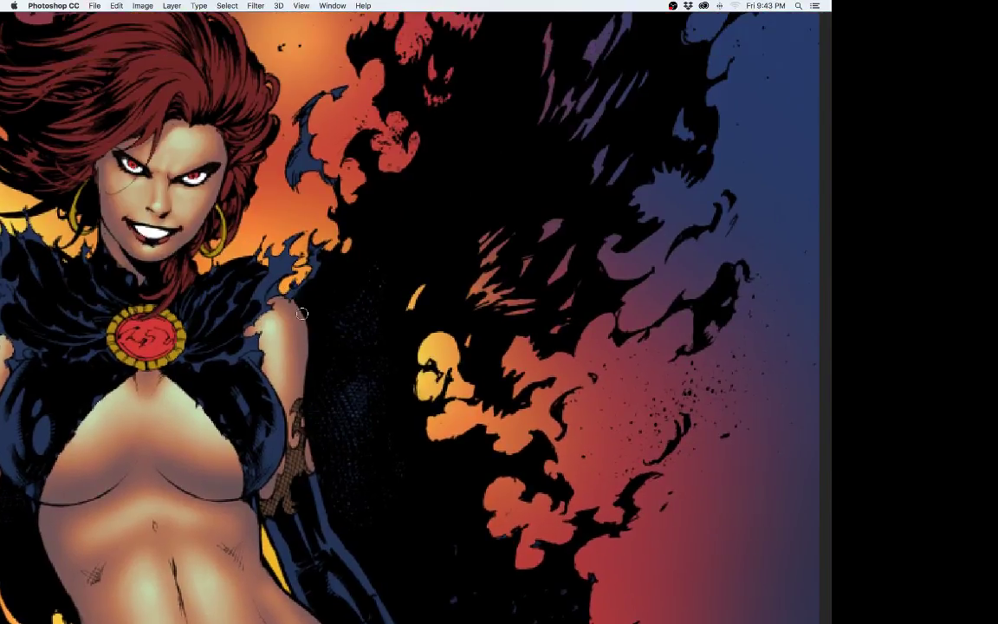
pyautogui.moveTo(279, 299)
pyautogui.mouseDown()
pyautogui.moveTo(309, 348)
pyautogui.moveTo(306, 394)
pyautogui.mouseUp()
pyautogui.moveTo(309, 338); pyautogui.dragTo(313, 470)
# Step: Paint the orange rim light along the waist, hip and outer thigh on the open-hand side, down through the lace stocking top
pyautogui.moveTo(415, 411)
pyautogui.mouseDown()
pyautogui.moveTo(456, 226)
pyautogui.moveTo(374, 195)
pyautogui.mouseUp()
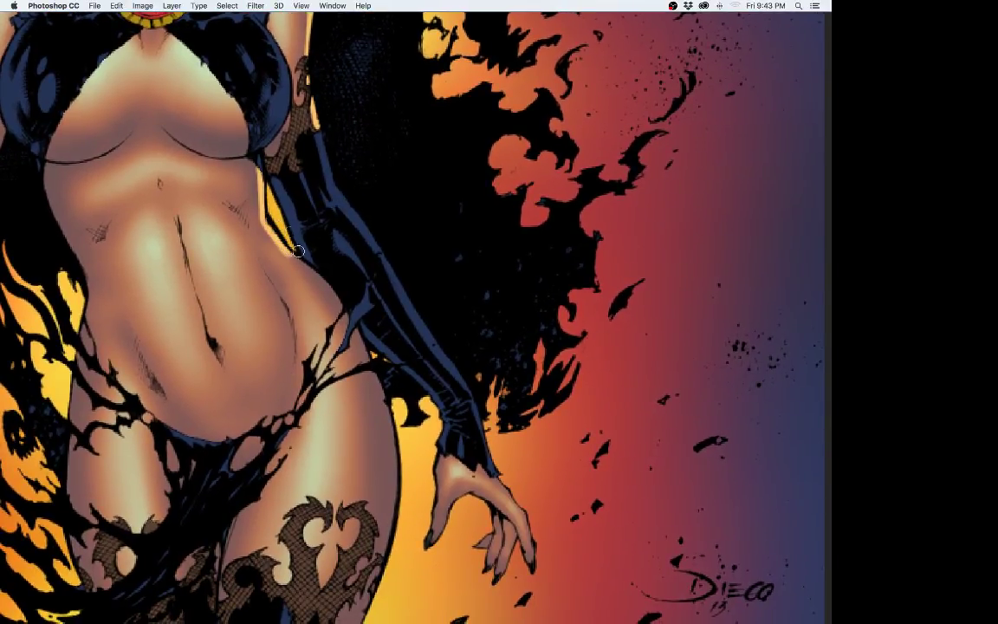
pyautogui.moveTo(264, 229)
pyautogui.mouseDown()
pyautogui.moveTo(302, 264)
pyautogui.moveTo(338, 334)
pyautogui.moveTo(373, 362)
pyautogui.moveTo(396, 526)
pyautogui.mouseUp()
pyautogui.moveTo(519, 375); pyautogui.dragTo(553, 177)
pyautogui.moveTo(428, 263)
pyautogui.mouseDown()
pyautogui.moveTo(416, 368)
pyautogui.moveTo(388, 446)
pyautogui.mouseUp()
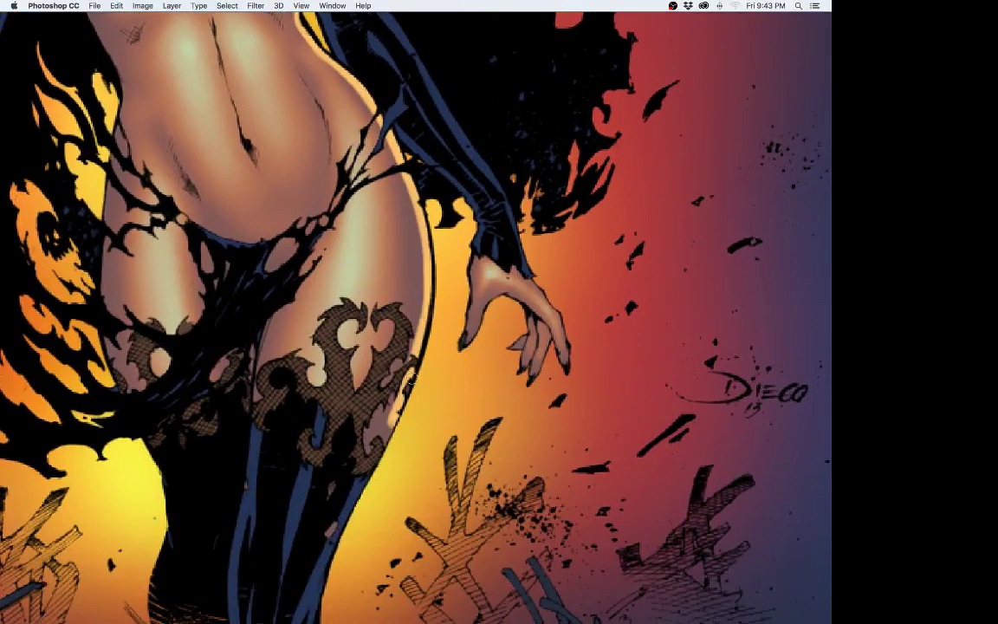
pyautogui.moveTo(410, 381); pyautogui.dragTo(375, 468)
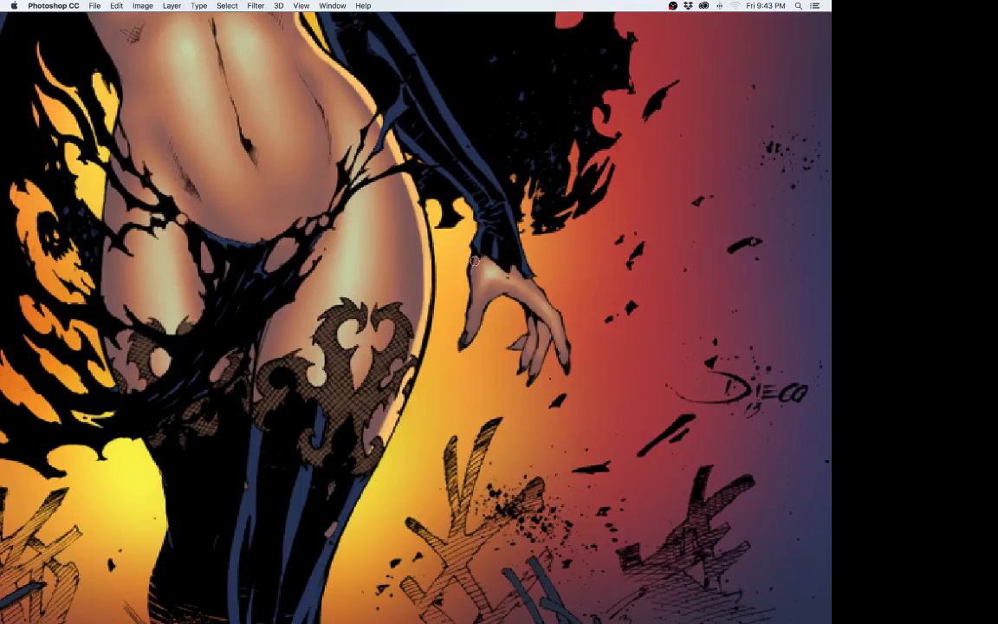
# Step: Paint thin orange rim light on the open hand's thumb and fingers and along the inner edge of the opposite upper arm
pyautogui.moveTo(472, 275); pyautogui.dragTo(465, 332)
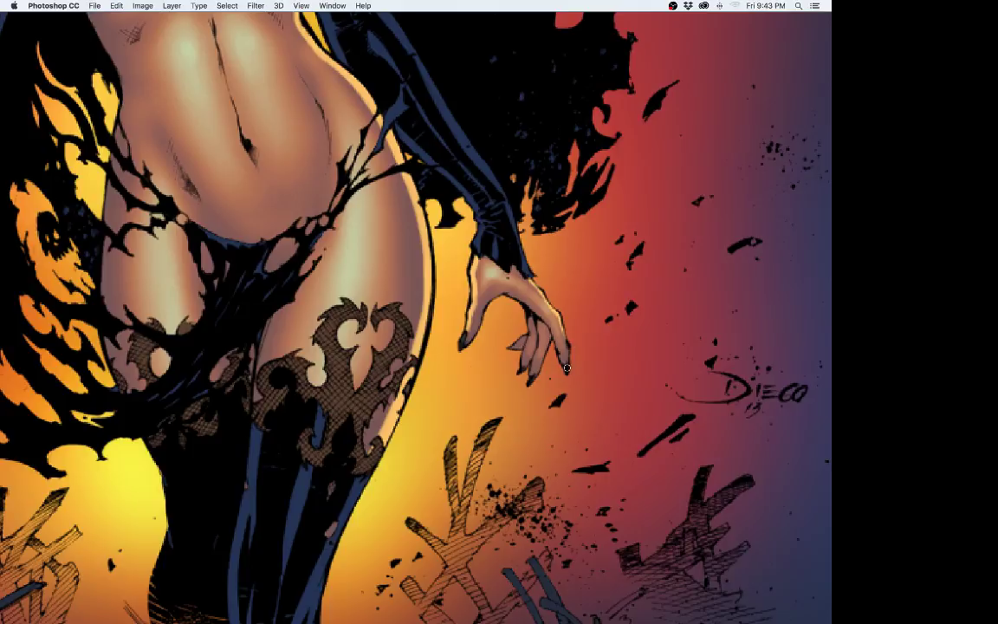
pyautogui.scroll(5, 369, 351)
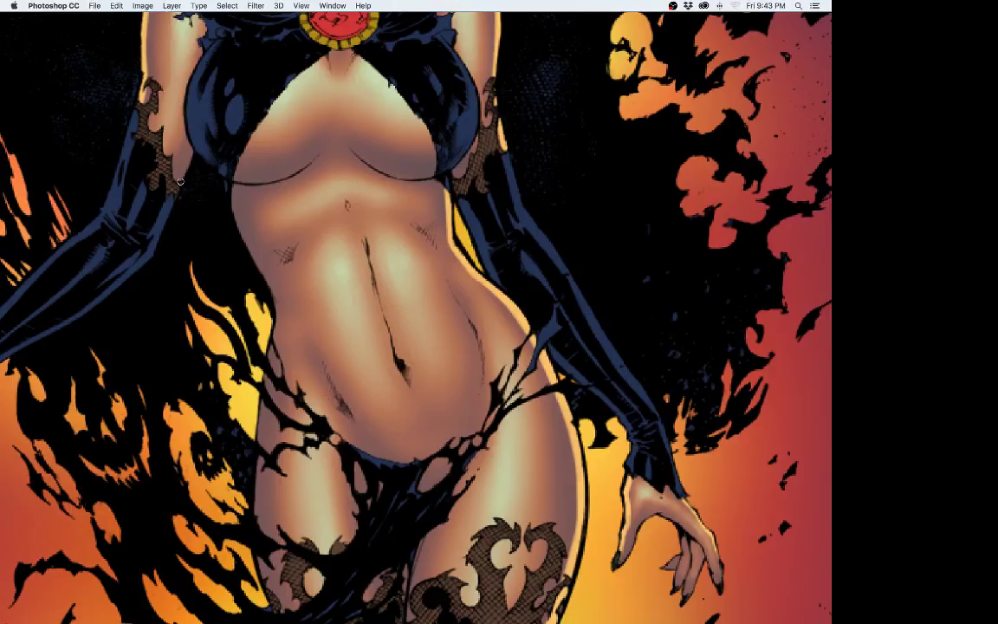
pyautogui.moveTo(180, 182)
pyautogui.mouseDown()
pyautogui.moveTo(169, 154)
pyautogui.moveTo(179, 134)
pyautogui.mouseUp()
pyautogui.scroll(2, 615, 249)
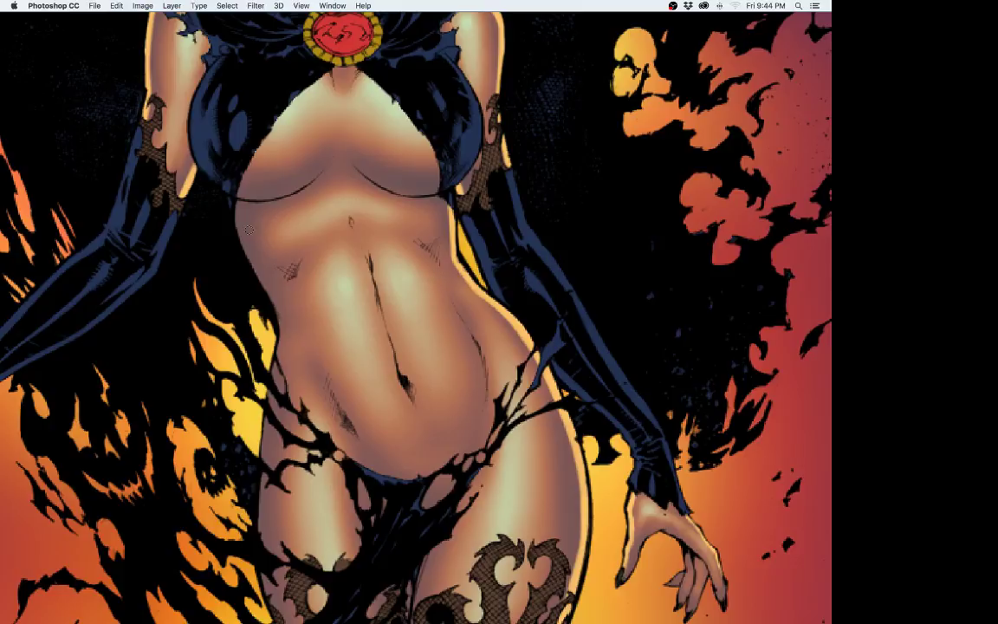
# Step: Paint the orange rim light along the waist, hip and outer thigh on the skull-holding side
pyautogui.moveTo(235, 213); pyautogui.dragTo(264, 285)
pyautogui.moveTo(238, 233)
pyautogui.mouseDown()
pyautogui.moveTo(292, 339)
pyautogui.moveTo(272, 395)
pyautogui.mouseUp()
pyautogui.moveTo(278, 329); pyautogui.dragTo(256, 551)
pyautogui.moveTo(260, 476); pyautogui.dragTo(255, 562)
pyautogui.moveTo(264, 435); pyautogui.dragTo(265, 590)
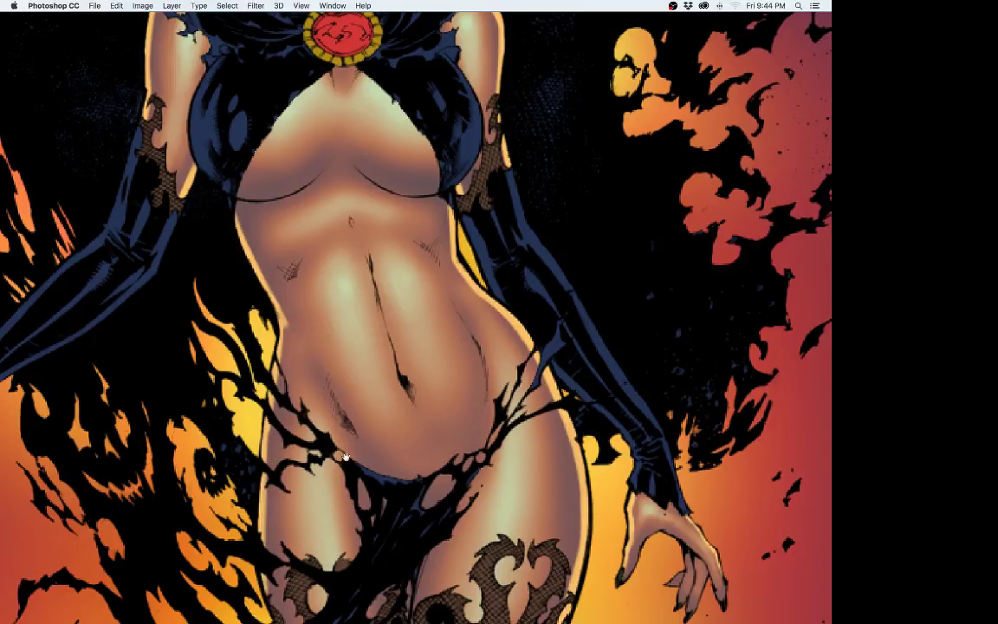
pyautogui.moveTo(345, 446); pyautogui.dragTo(370, 292)
pyautogui.moveTo(291, 417); pyautogui.dragTo(318, 497)
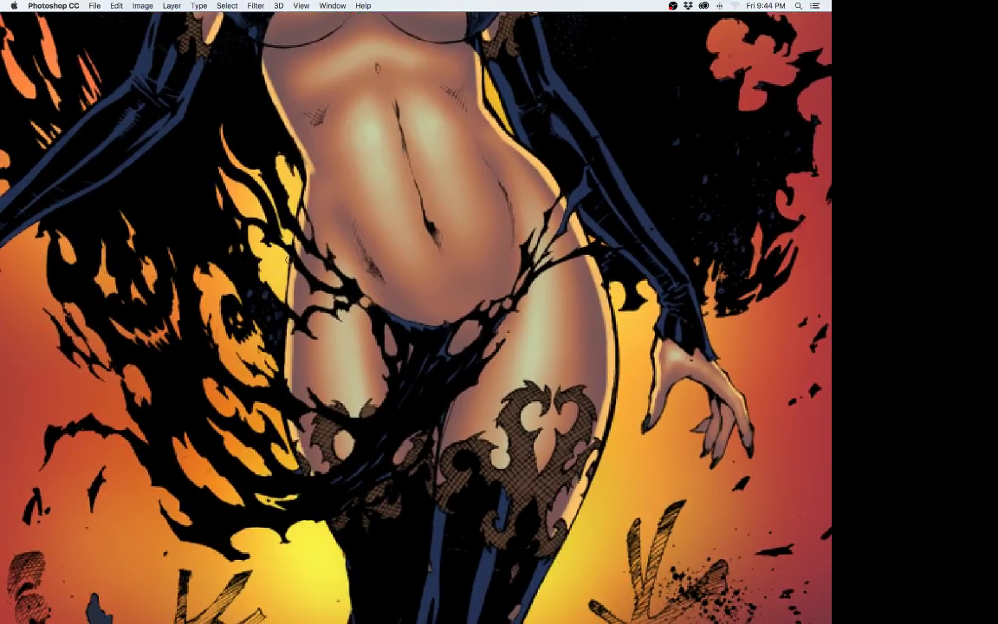
# Step: Extend the orange rim light inward from the waist on the skull-holding side and restore the hidden panels
pyautogui.moveTo(505, 359); pyautogui.dragTo(353, 434)
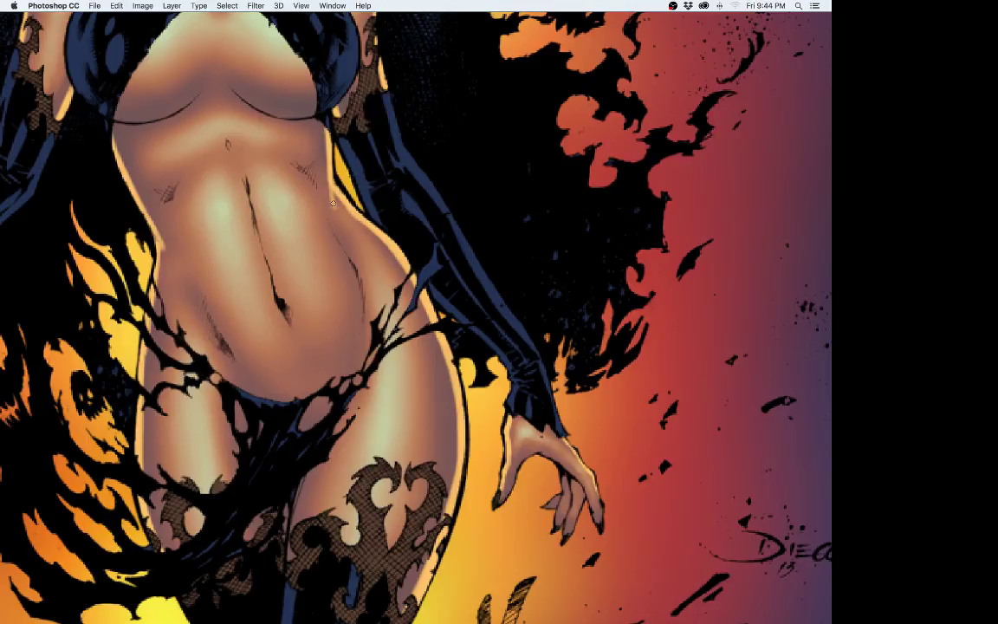
pyautogui.moveTo(135, 200); pyautogui.dragTo(174, 264)
pyautogui.moveTo(471, 164); pyautogui.dragTo(622, 330)
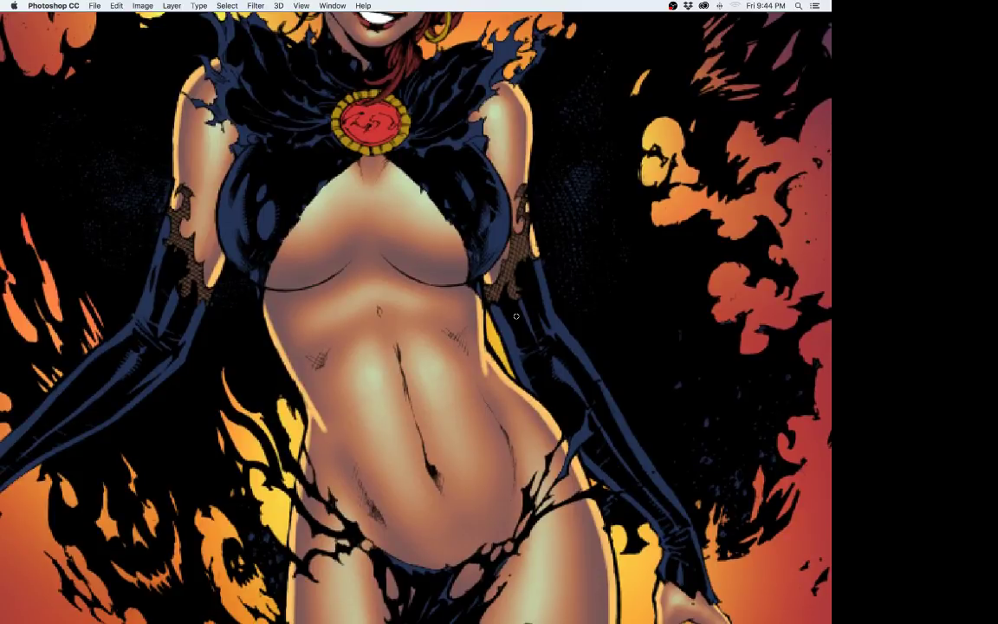
pyautogui.press('e')
pyautogui.press('b')
pyautogui.press('Tab')
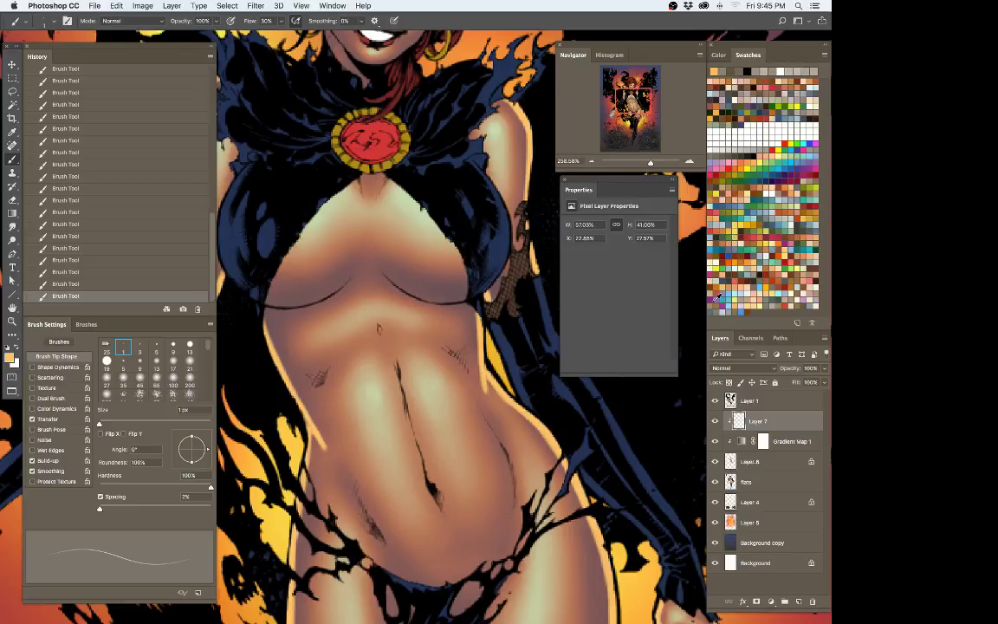
# Step: Set the brush size to 2 px for fine rim-light work around the underside of the chest
pyautogui.moveTo(409, 300); pyautogui.dragTo(574, 379)
pyautogui.press(']')
pyautogui.press(']')
pyautogui.press(']')
pyautogui.press(']')
pyautogui.press(']')
pyautogui.press(']')
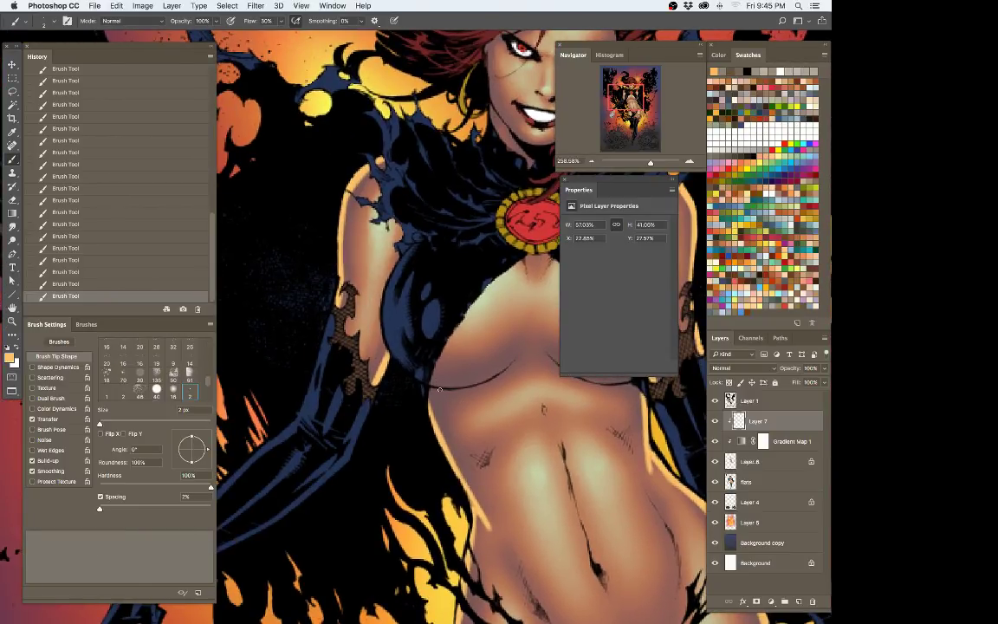
# Step: Paint a thin light-orange rim light along the lower edge of one side of the bust on Layer 7, using a small hard brush
pyautogui.press('[')
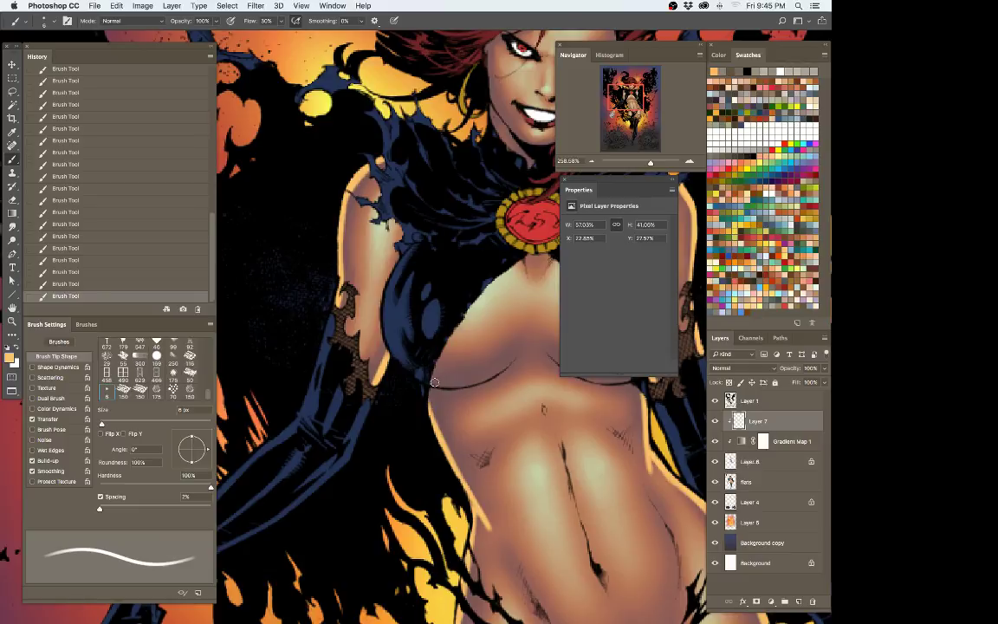
pyautogui.moveTo(431, 378); pyautogui.dragTo(447, 384)
pyautogui.press('[')
pyautogui.press('[')
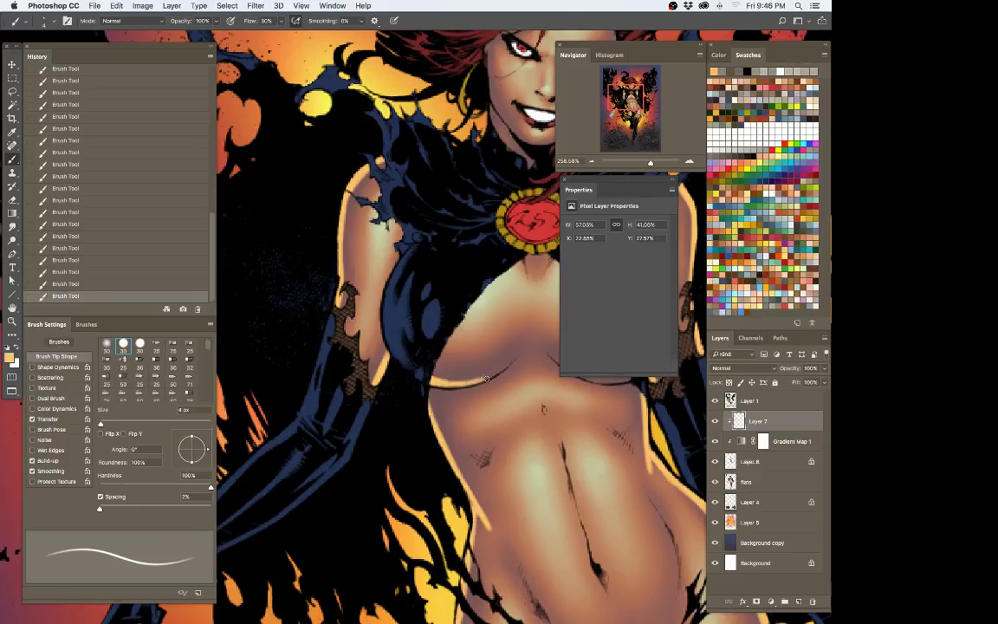
pyautogui.press('[')
pyautogui.press('[')
pyautogui.moveTo(435, 341); pyautogui.dragTo(448, 334)
# Step: Paint a matching thin rim light along the lower edge of the other side of the bust with the canvas temporarily rotated
pyautogui.press('Tab')
pyautogui.moveTo(523, 438); pyautogui.dragTo(338, 372)
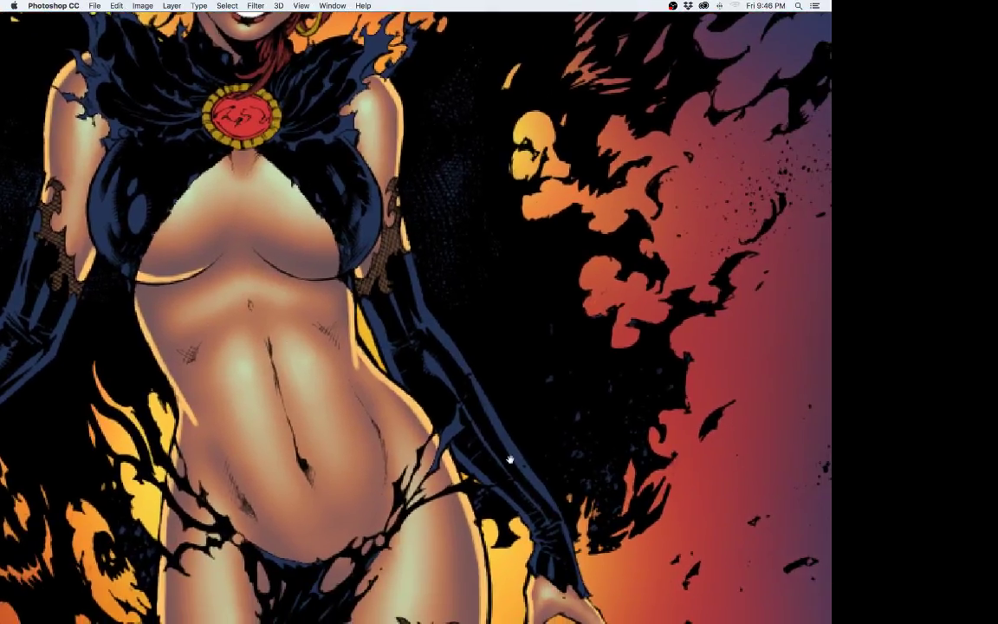
pyautogui.press('r')
pyautogui.moveTo(510, 460); pyautogui.dragTo(577, 218)
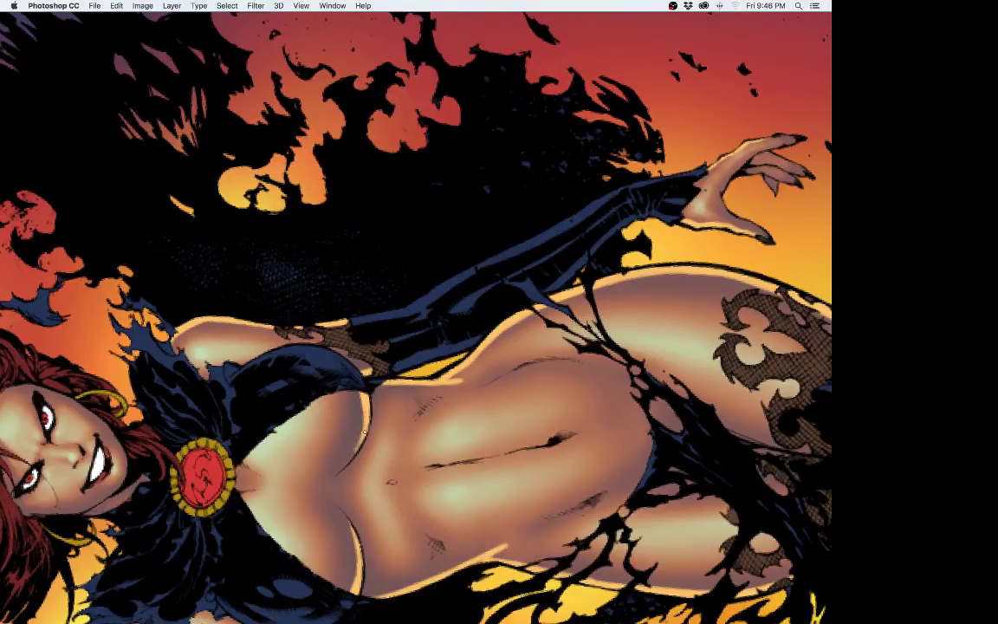
pyautogui.press('Escape')
# Step: Paint a thin light-orange rim light along both sides of the face and the jawline on Layer 7
pyautogui.press('z')
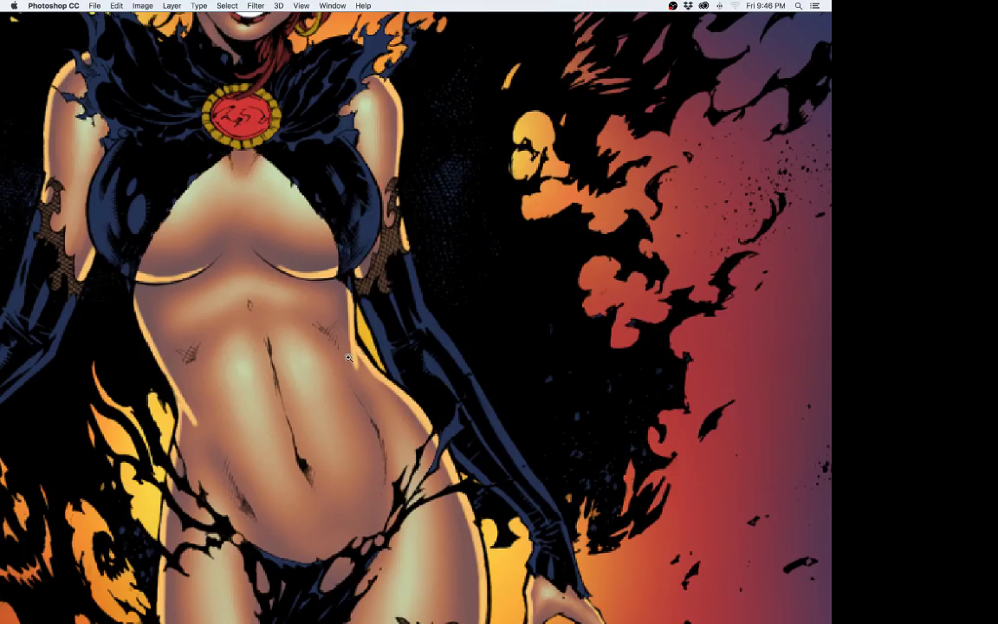
pyautogui.moveTo(513, 260); pyautogui.dragTo(463, 294)
pyautogui.moveTo(472, 242); pyautogui.dragTo(511, 230)
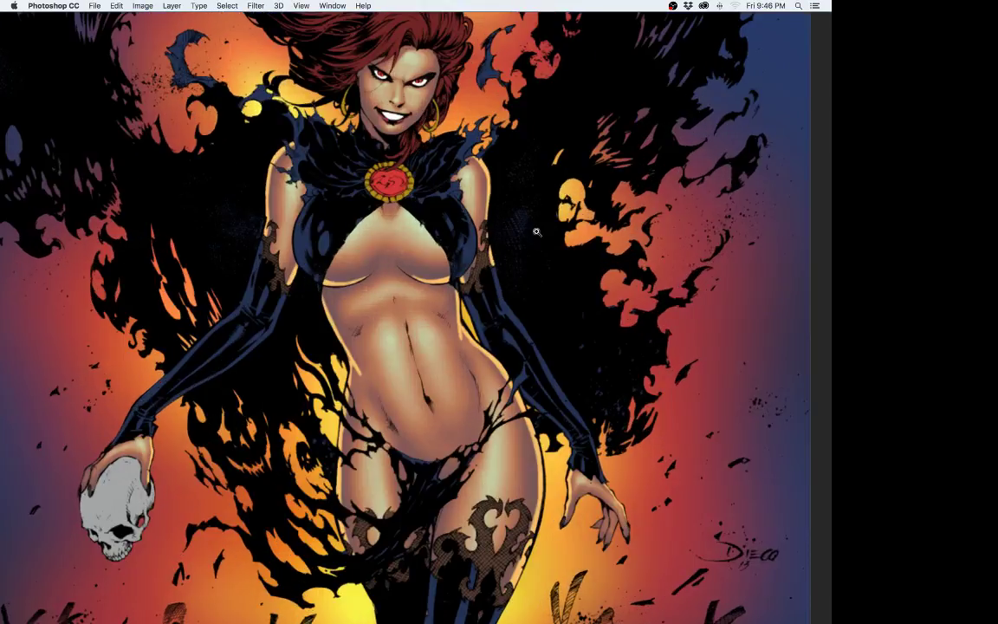
pyautogui.press('space')
pyautogui.moveTo(471, 279); pyautogui.dragTo(523, 243)
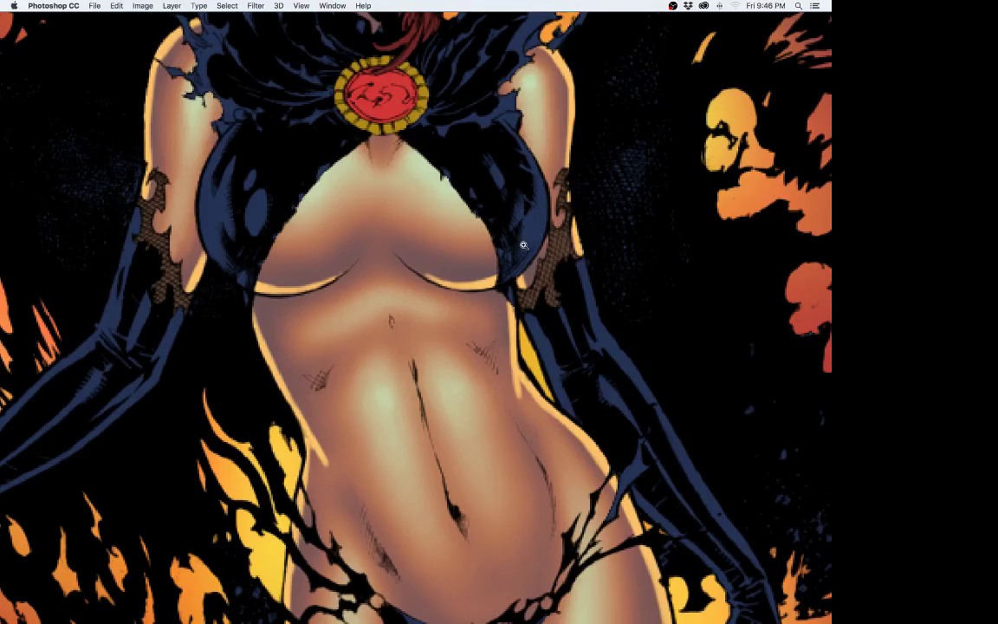
pyautogui.press('r')
pyautogui.moveTo(652, 283)
pyautogui.mouseDown()
pyautogui.moveTo(525, 433)
pyautogui.moveTo(489, 430)
pyautogui.mouseUp()
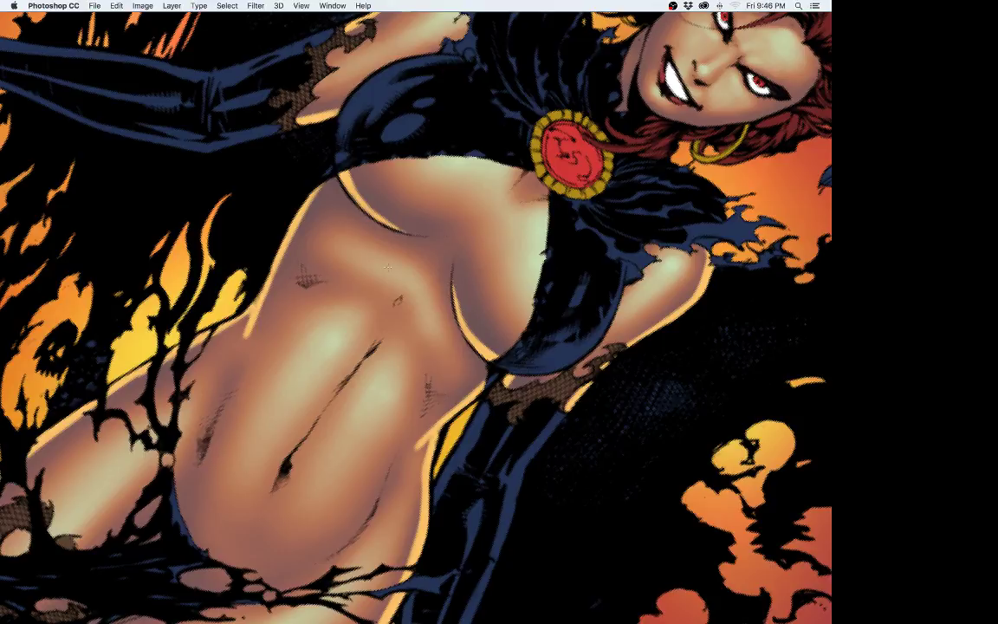
pyautogui.moveTo(490, 239); pyautogui.dragTo(402, 314)
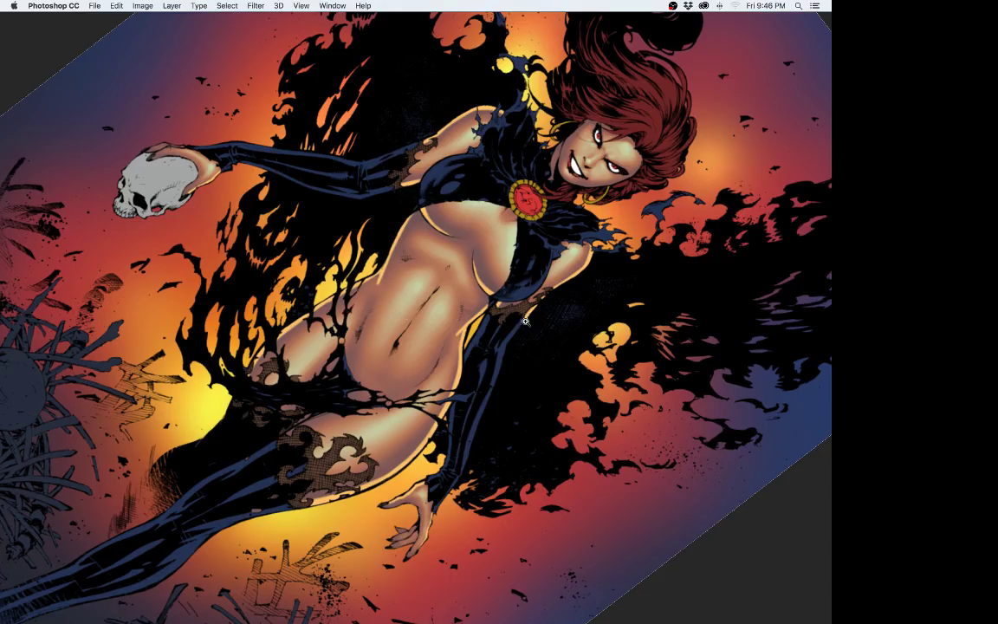
pyautogui.moveTo(525, 185); pyautogui.dragTo(516, 366)
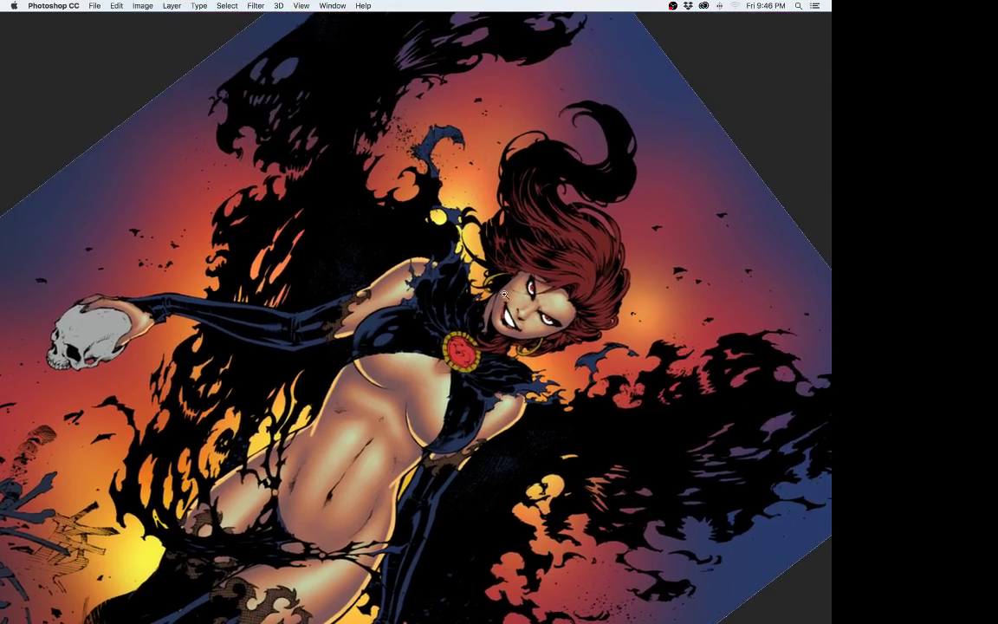
pyautogui.scroll(3, 545, 260)
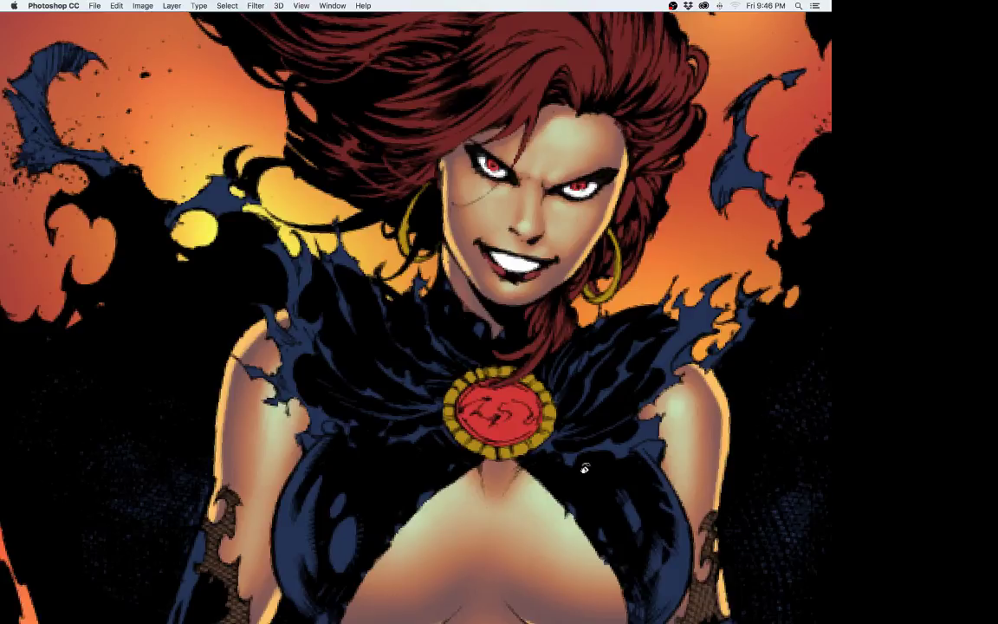
pyautogui.keyDown('alt'); pyautogui.click(566, 335); pyautogui.keyUp('alt')
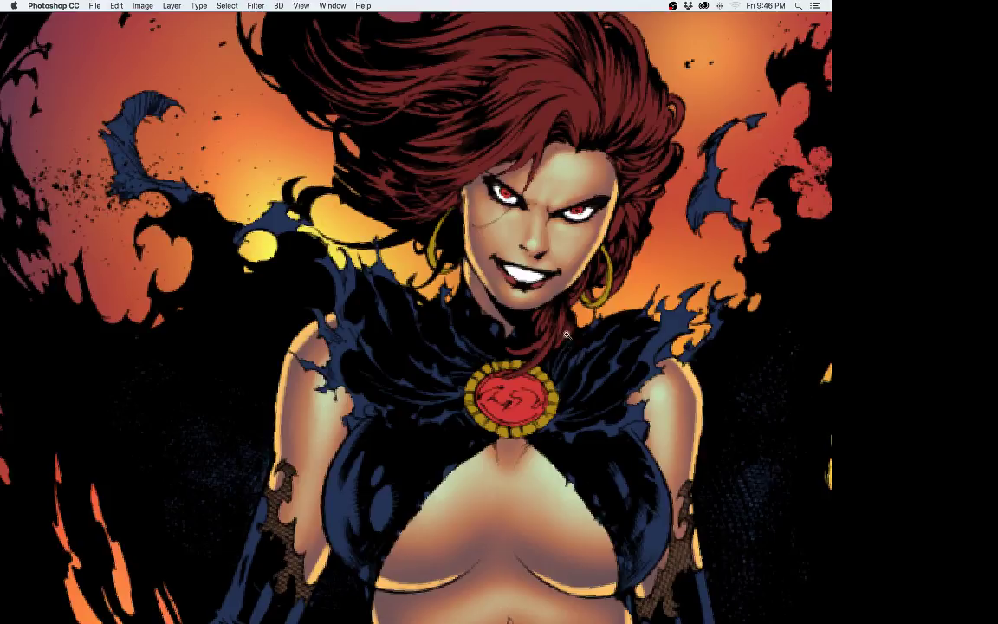
pyautogui.keyDown('super'); pyautogui.click(561, 287); pyautogui.keyUp('super')
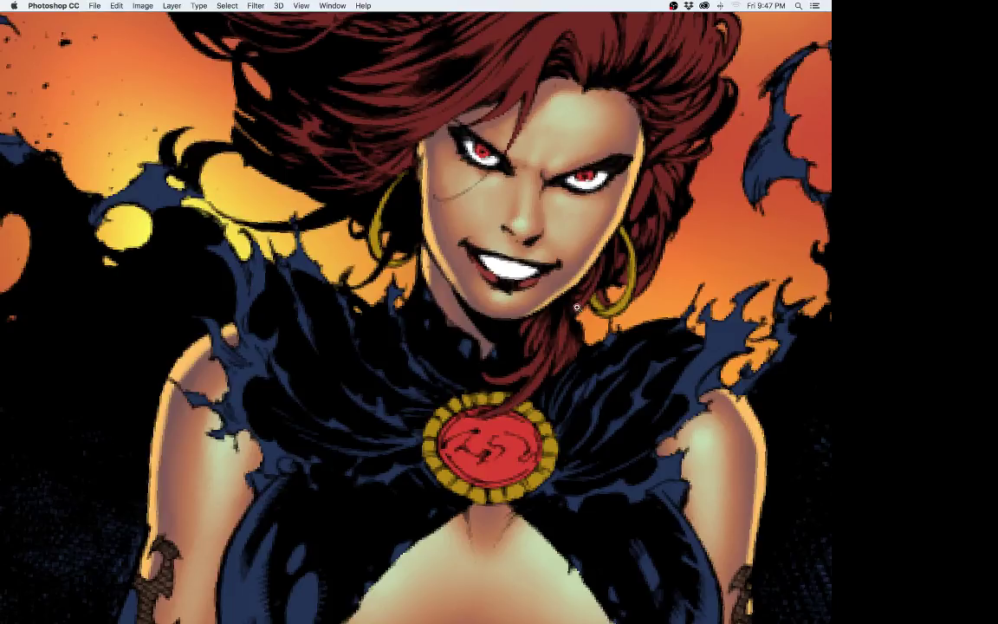
# Step: Examine the painted rim light on the face, arms and torso both close up and across the whole figure
pyautogui.moveTo(572, 310); pyautogui.dragTo(541, 315)
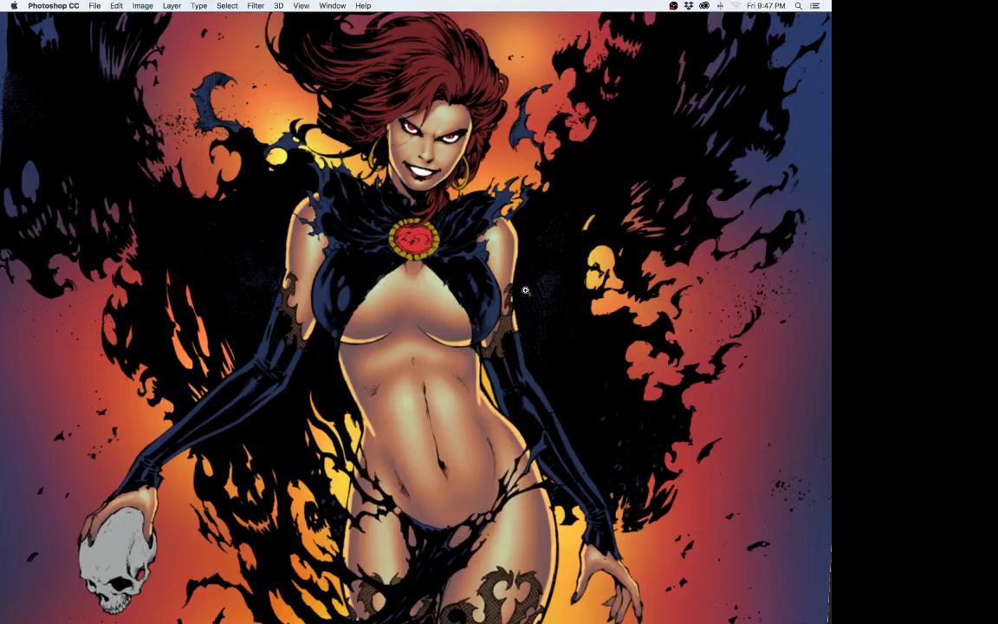
pyautogui.moveTo(525, 289); pyautogui.dragTo(542, 284)
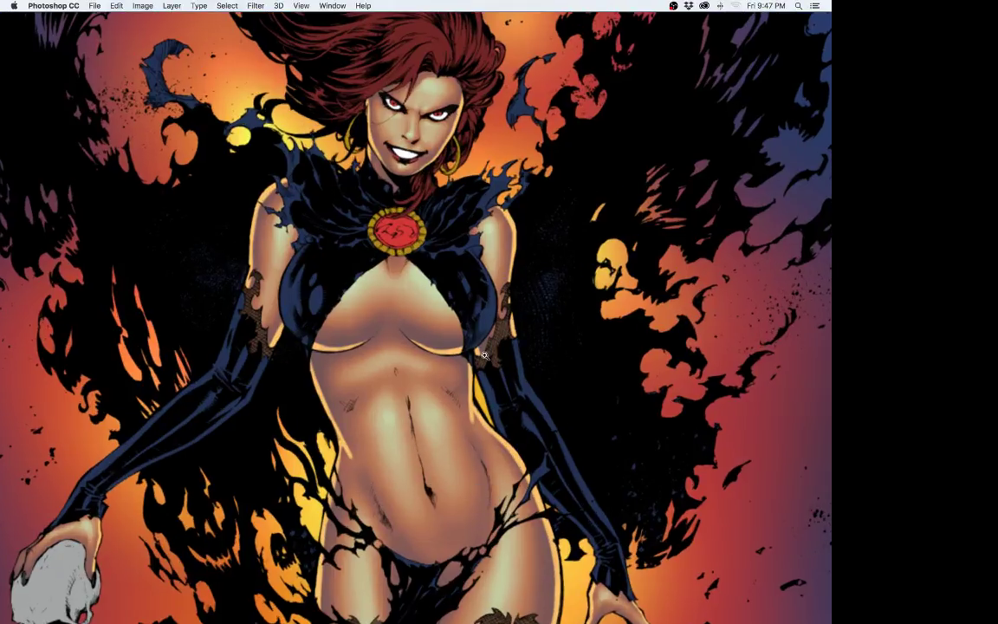
pyautogui.moveTo(432, 333)
pyautogui.mouseDown()
pyautogui.moveTo(397, 340)
pyautogui.moveTo(415, 340)
pyautogui.mouseUp()
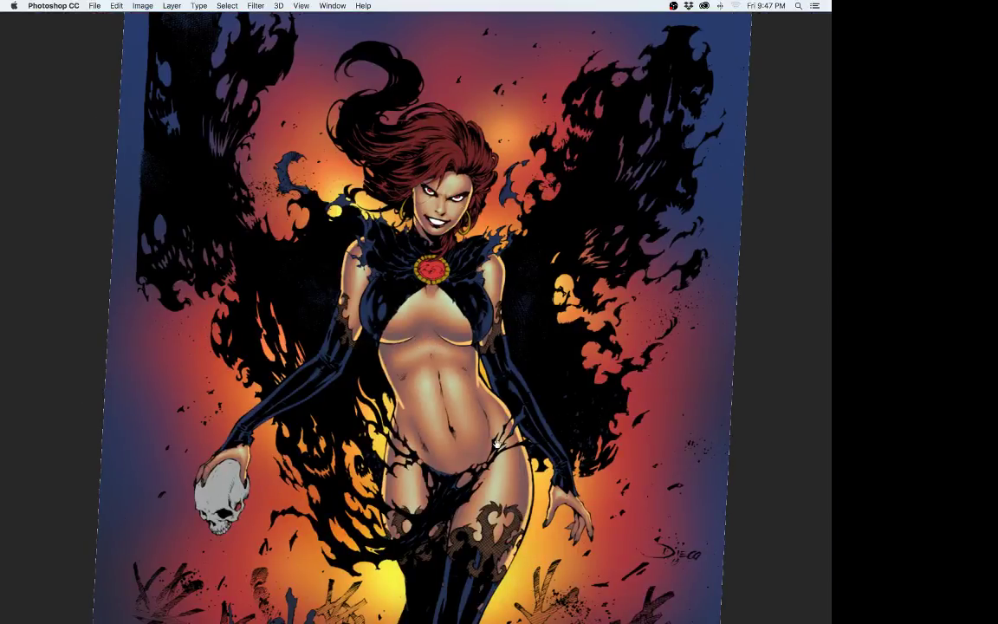
pyautogui.moveTo(496, 444); pyautogui.dragTo(434, 380)
pyautogui.press('Escape')
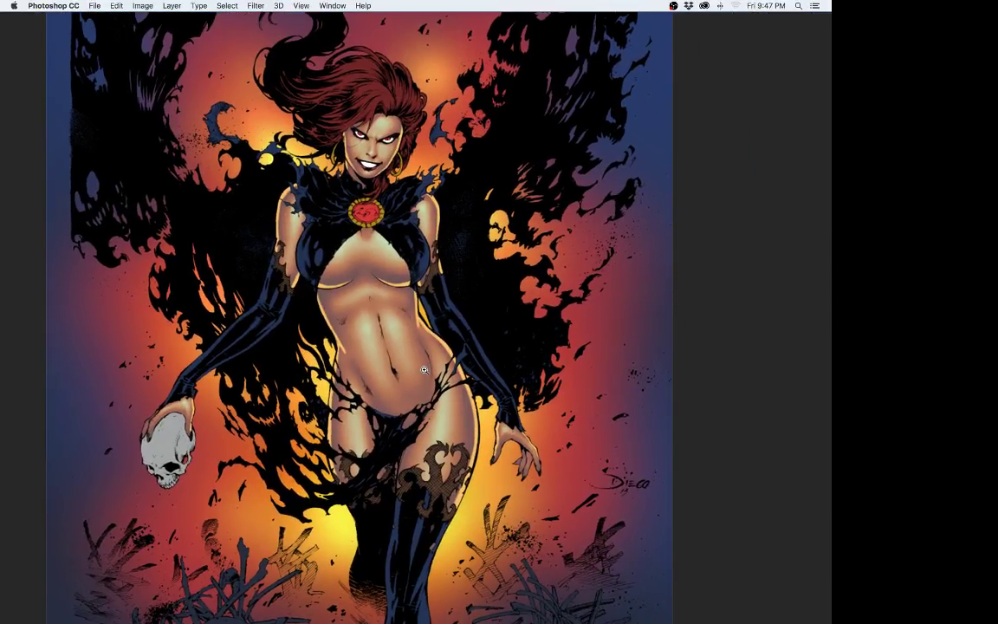
pyautogui.click(356, 275)
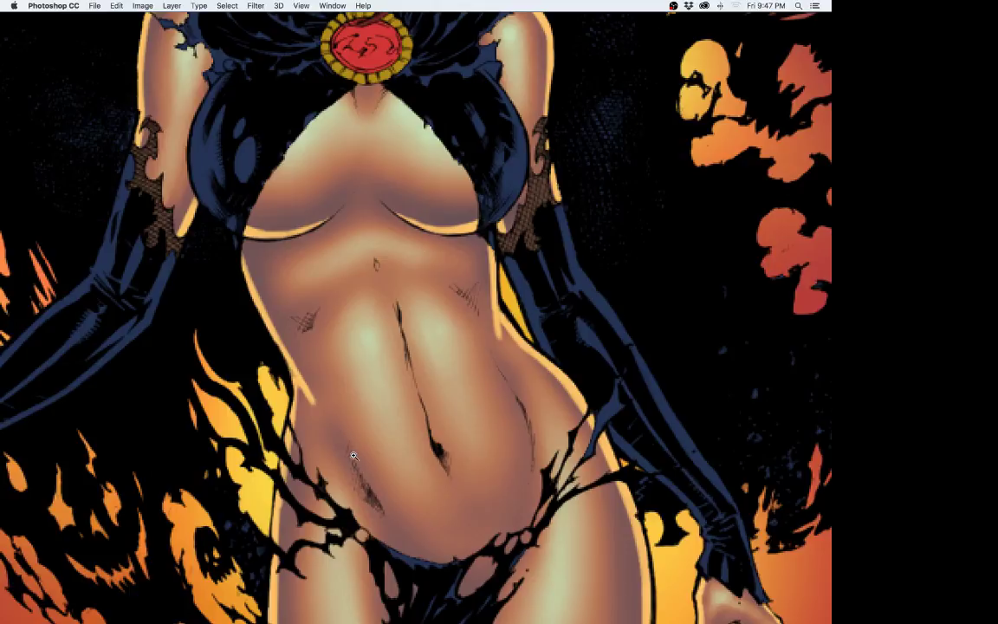
pyautogui.press('super+0')
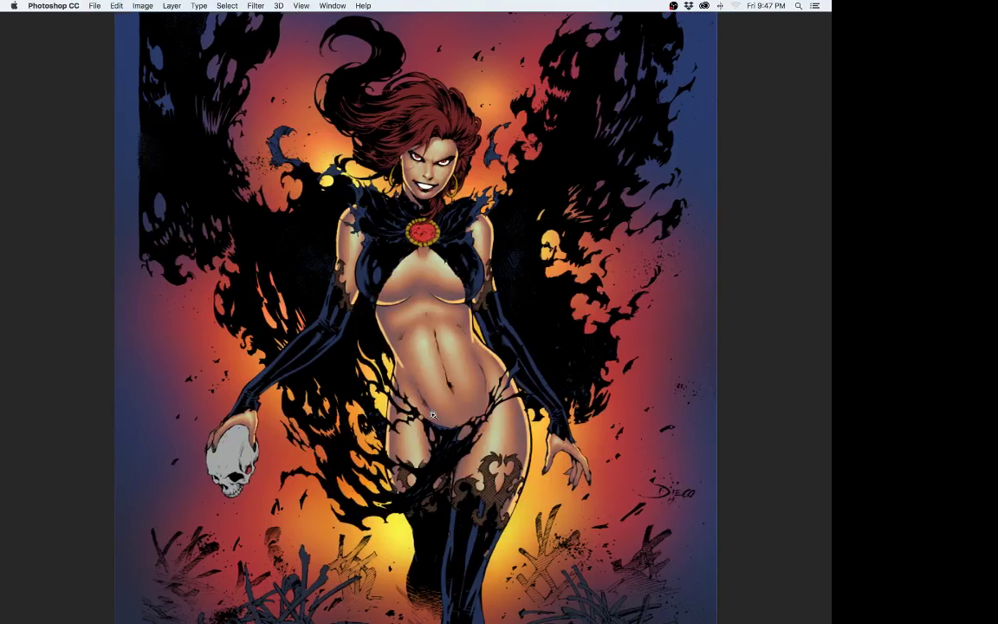
pyautogui.press('Tab')
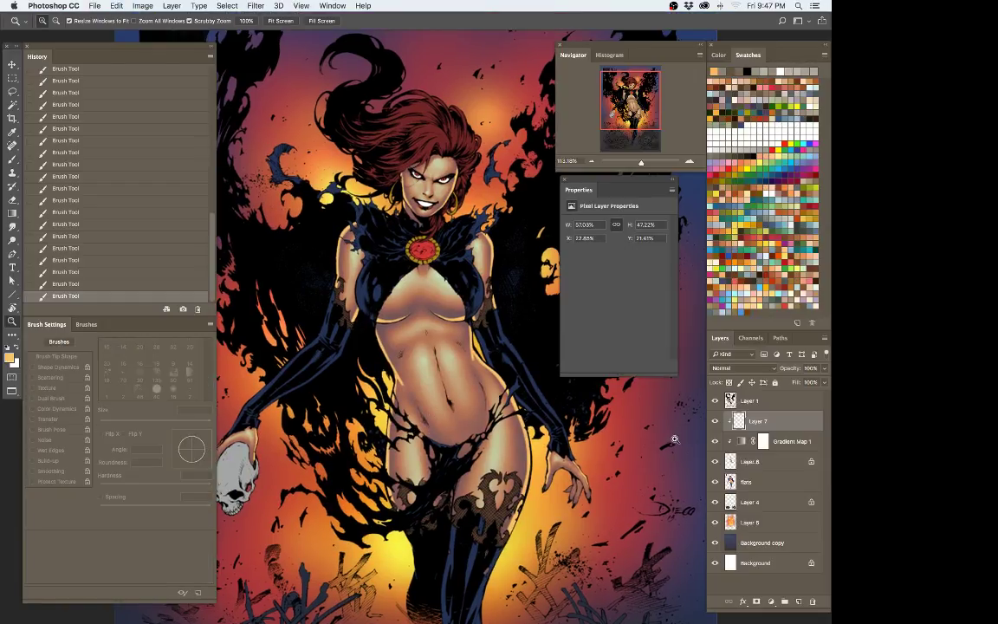
# Step: Brighten the rim light on the shoulder above the skull-holding arm using the Dodge tool set to Highlights
pyautogui.press('o')
pyautogui.press('[')
pyautogui.press('[')
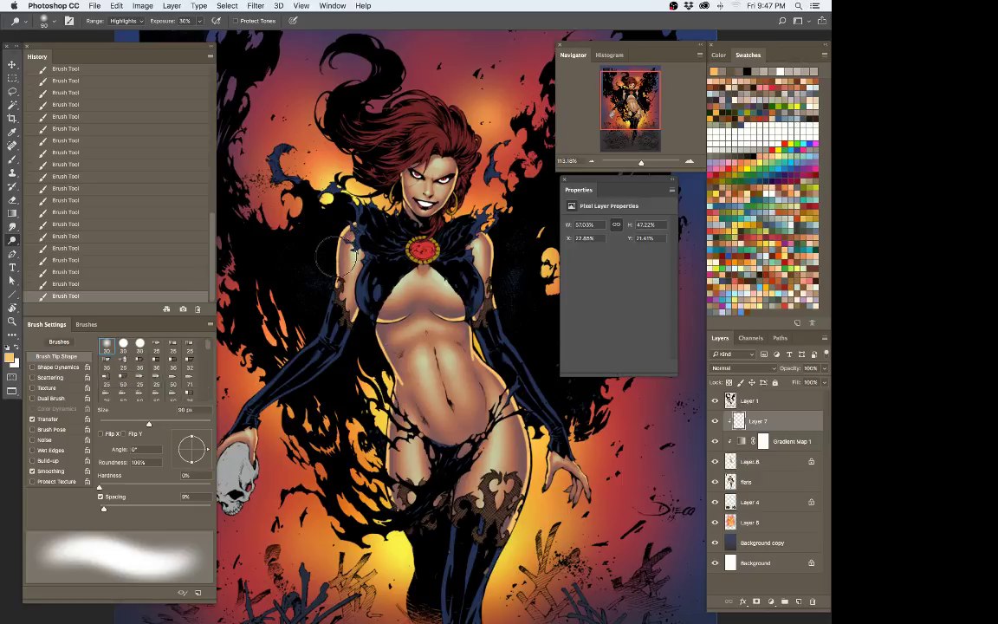
pyautogui.moveTo(336, 255); pyautogui.dragTo(348, 227)
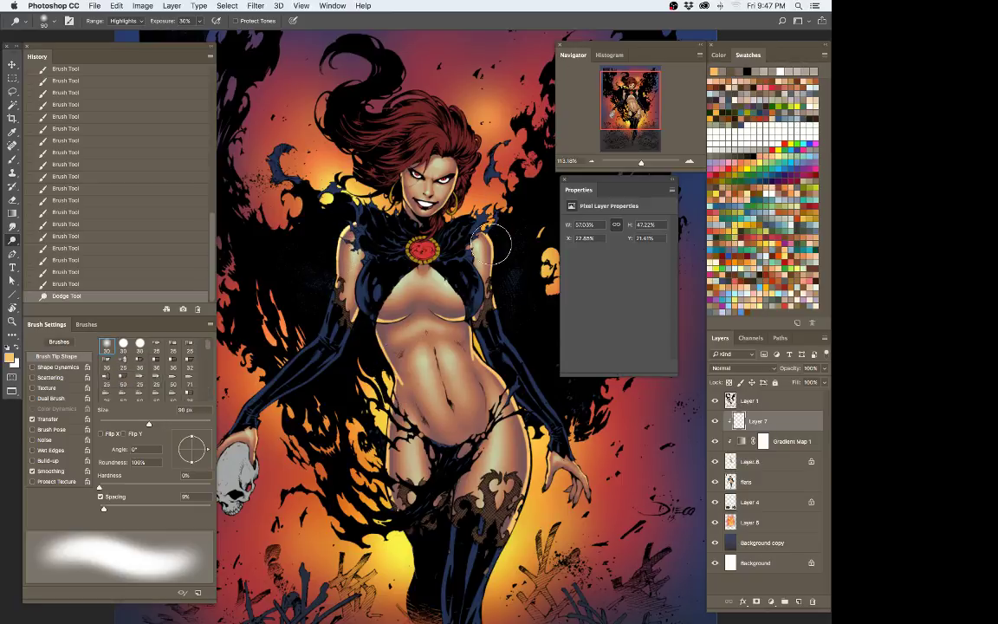
# Step: Set the Dodge exposure to 100% and brush size to 70 px, and brighten the rim light on the opposite shoulder and waist
pyautogui.press('0')
pyautogui.press('[')
pyautogui.press('[')
pyautogui.moveTo(498, 252); pyautogui.dragTo(493, 231)
pyautogui.moveTo(382, 385); pyautogui.dragTo(348, 315)
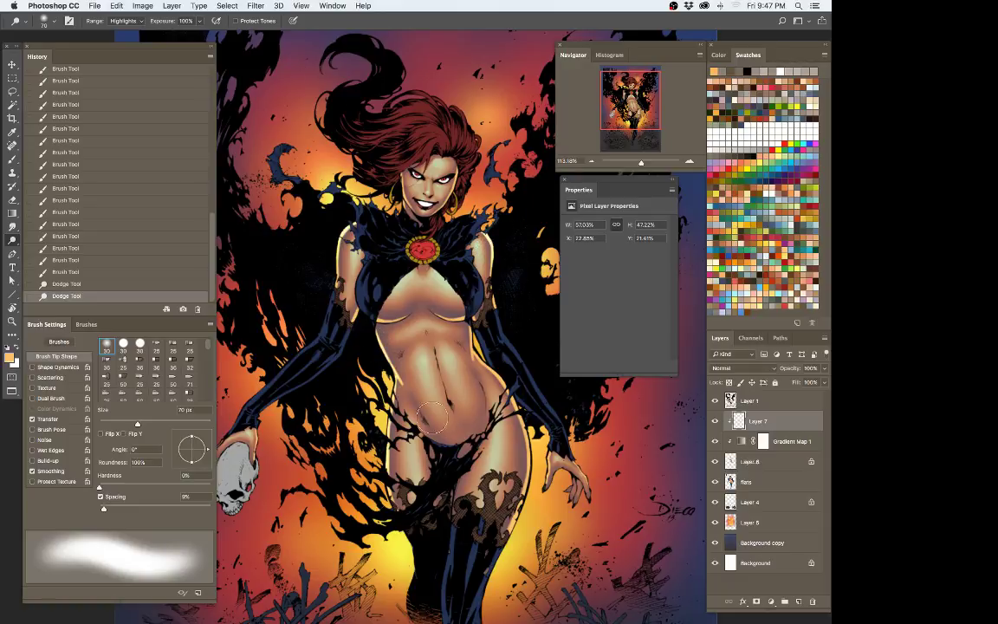
pyautogui.moveTo(468, 362); pyautogui.dragTo(480, 395)
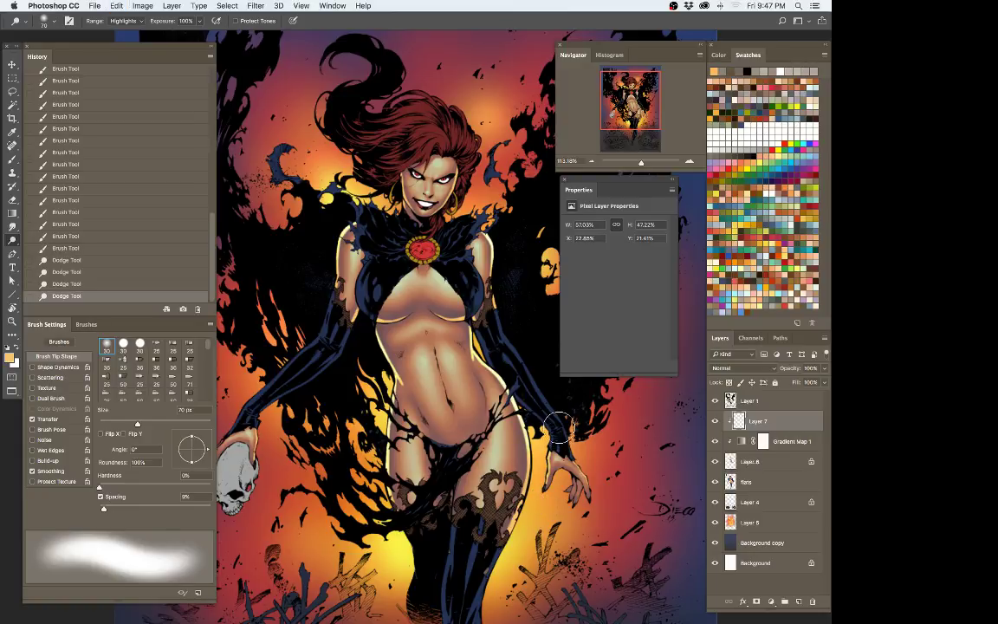
# Step: Lasso the outer thigh area beside the open hand and hide the selection edges, ready for dodging
pyautogui.press('l')
pyautogui.moveTo(540, 502)
pyautogui.mouseDown()
pyautogui.moveTo(442, 591)
pyautogui.moveTo(347, 469)
pyautogui.moveTo(412, 290)
pyautogui.moveTo(530, 445)
pyautogui.mouseUp()
pyautogui.hotkey('ctrl', 'h')
pyautogui.press('o')
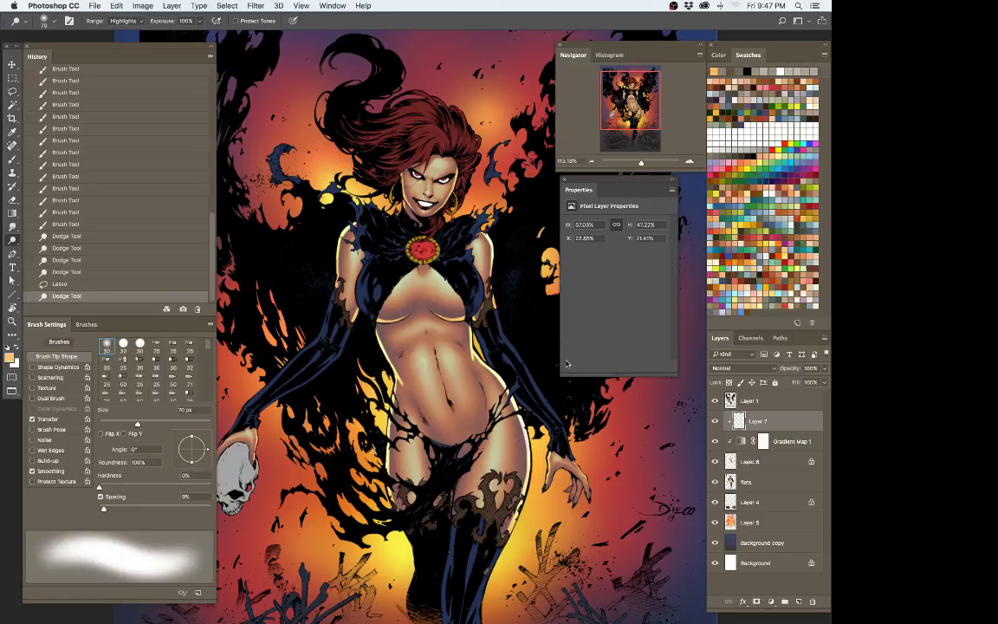
# Step: Dodge the rim light on the outer thigh, torso and arms, clearing the selection partway through
pyautogui.moveTo(535, 487); pyautogui.dragTo(486, 382)
pyautogui.moveTo(450, 279); pyautogui.dragTo(414, 289)
pyautogui.moveTo(399, 327)
pyautogui.mouseDown()
pyautogui.moveTo(363, 326)
pyautogui.moveTo(331, 374)
pyautogui.mouseUp()
pyautogui.press('super+d')
pyautogui.moveTo(354, 331); pyautogui.dragTo(308, 350)
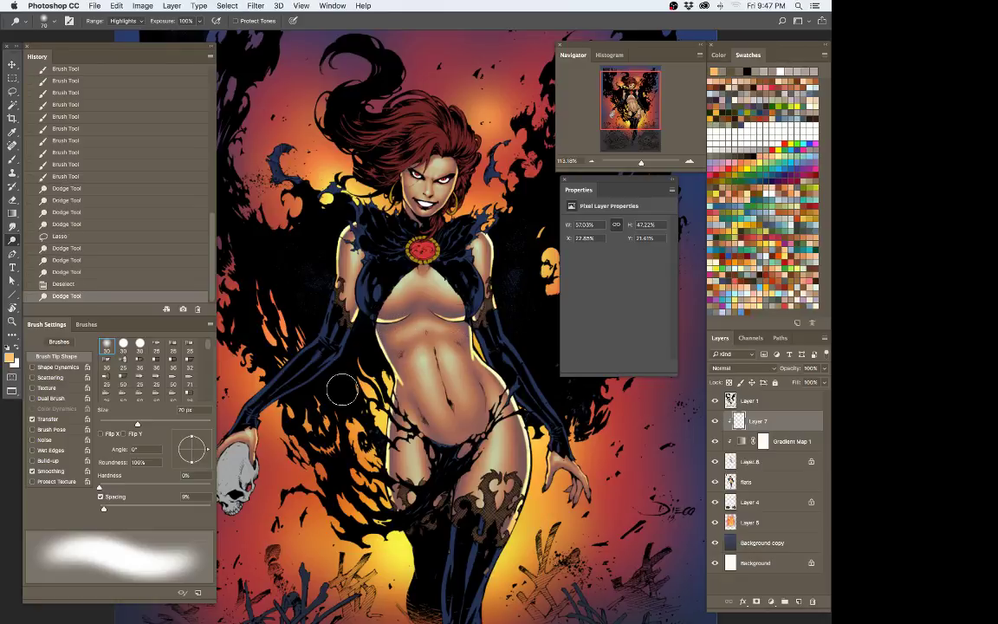
pyautogui.moveTo(489, 371); pyautogui.dragTo(484, 260)
# Step: Zoom out and toggle Layer 7's visibility twice to compare the figure with and without the rim light
pyautogui.press('z')
pyautogui.moveTo(459, 415); pyautogui.dragTo(436, 462)
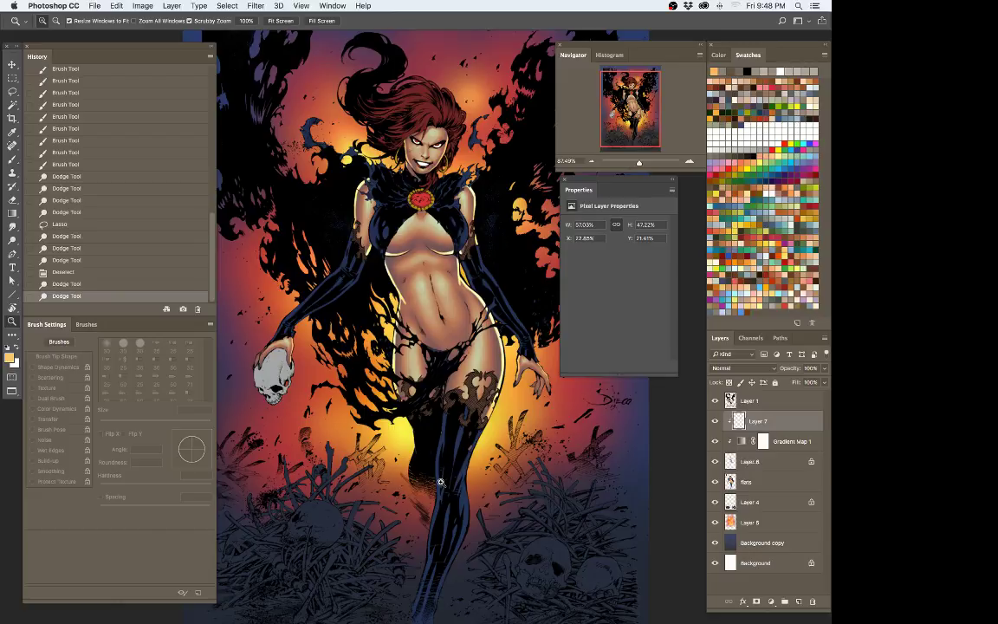
pyautogui.click(715, 422)
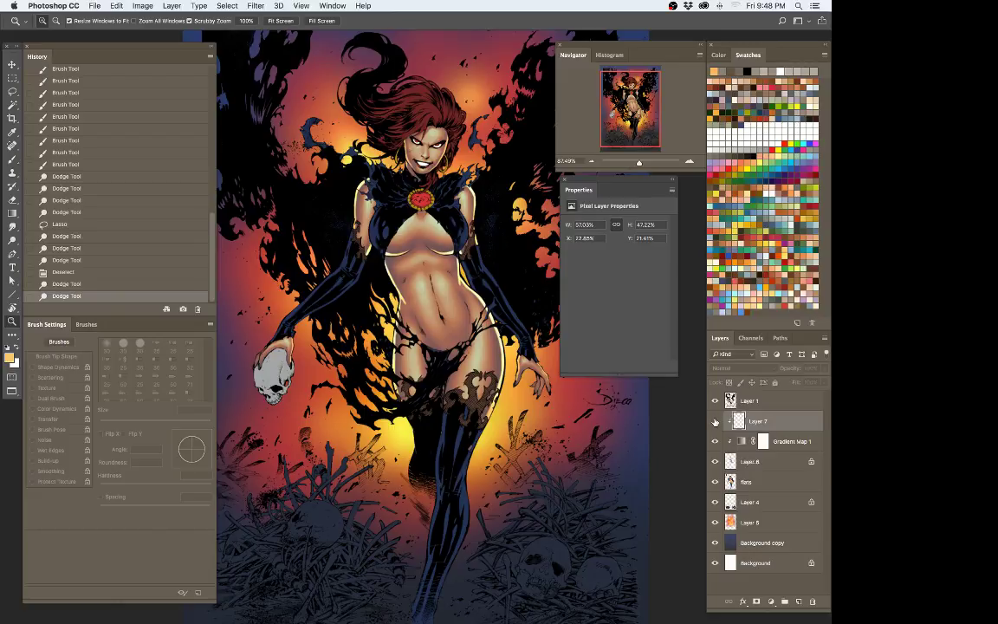
pyautogui.click(714, 422)
pyautogui.click(715, 421)
pyautogui.click(715, 421)
# Step: Select all the brown lace areas of the stockings and gloves on the flats layer with the Magic Wand
pyautogui.moveTo(482, 381); pyautogui.dragTo(582, 383)
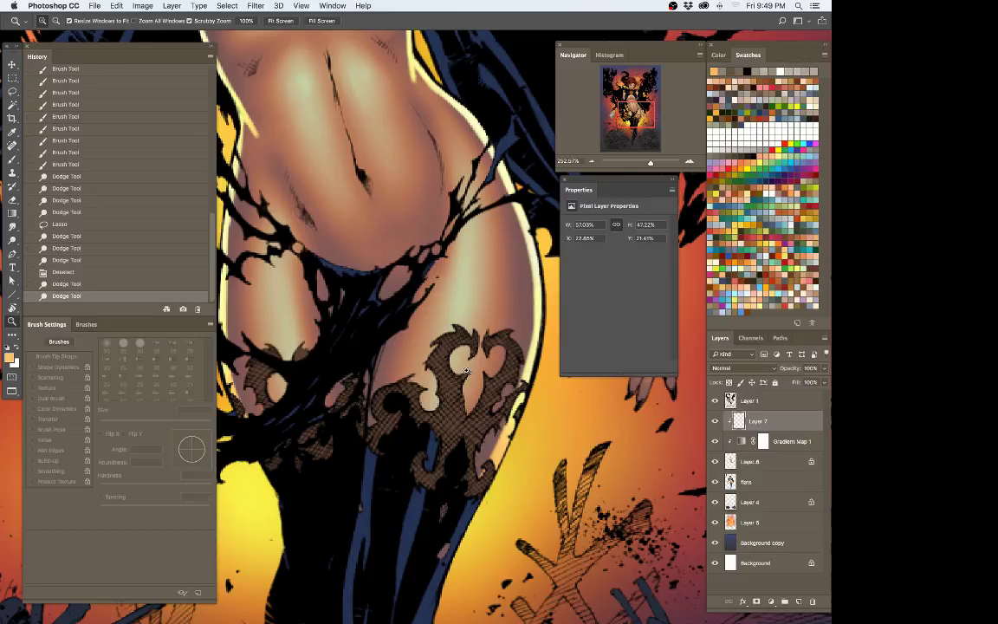
pyautogui.moveTo(467, 370); pyautogui.dragTo(419, 370)
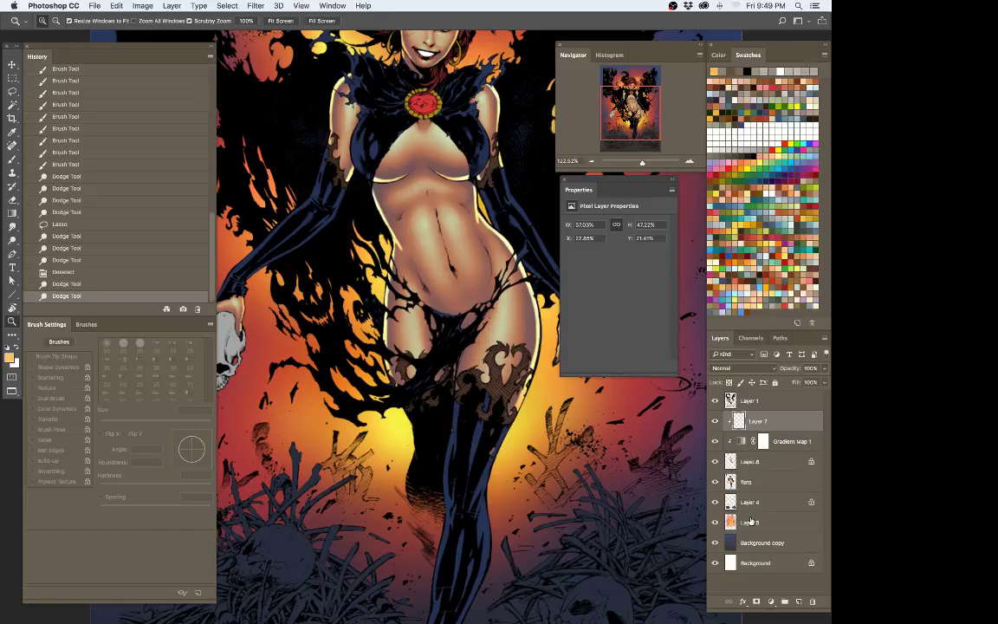
pyautogui.click(747, 482)
pyautogui.press('w')
pyautogui.click(451, 350)
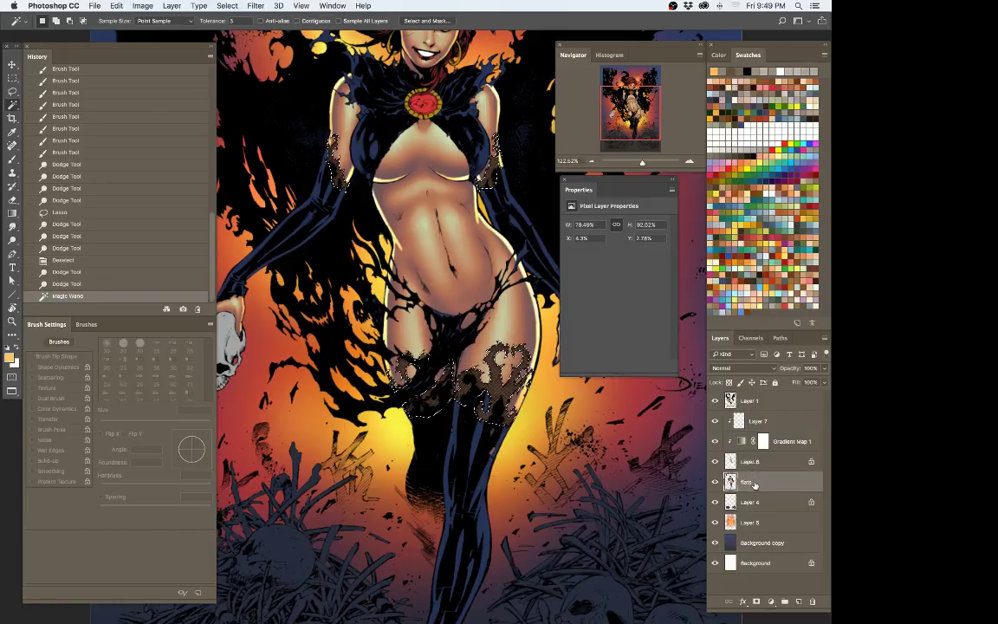
# Step: Copy the selected lace areas from the flats layer to a new layer
pyautogui.hotkey('ctrl', 'u')
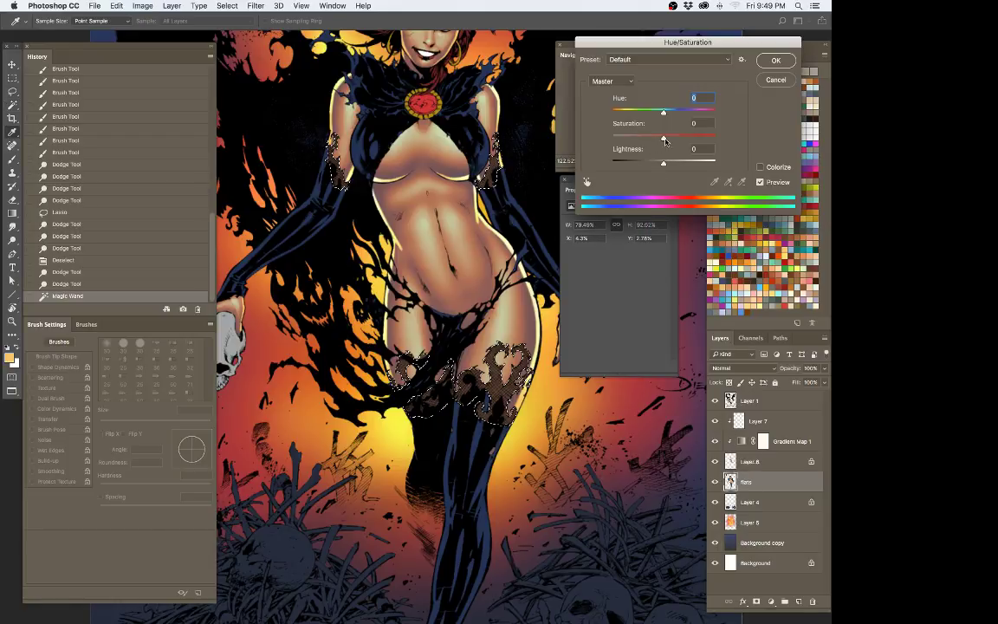
pyautogui.press('Escape')
pyautogui.hotkey('ctrl', 'j')
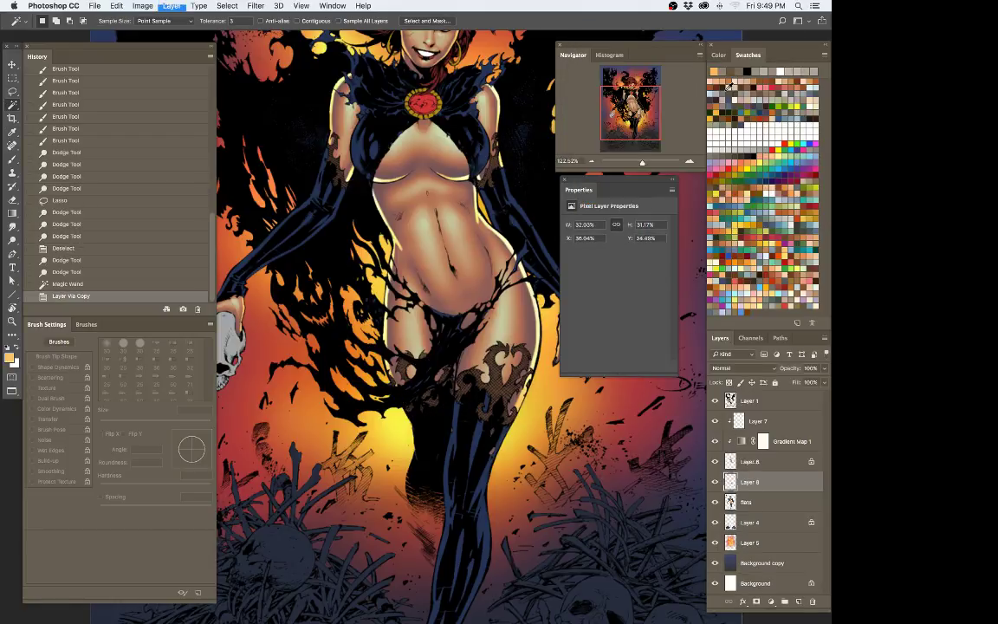
# Step: Set the copied lace layer's saturation to -100 and move the layer above Layer 6, clipped to it
pyautogui.hotkey('ctrl', 'u')
pyautogui.moveTo(660, 134); pyautogui.dragTo(511, 149)
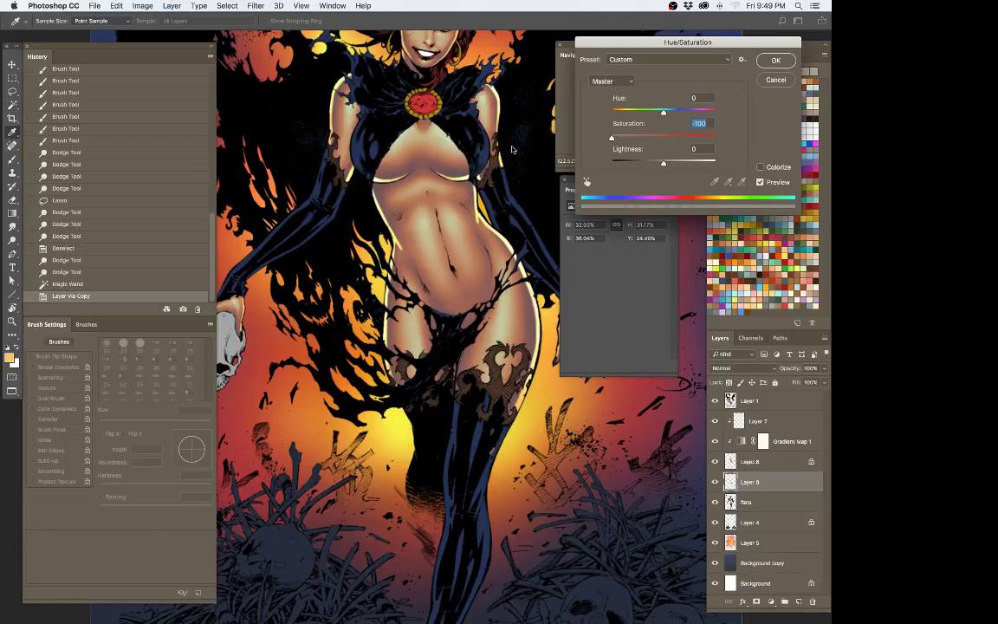
pyautogui.moveTo(293, 228); pyautogui.dragTo(782, 71)
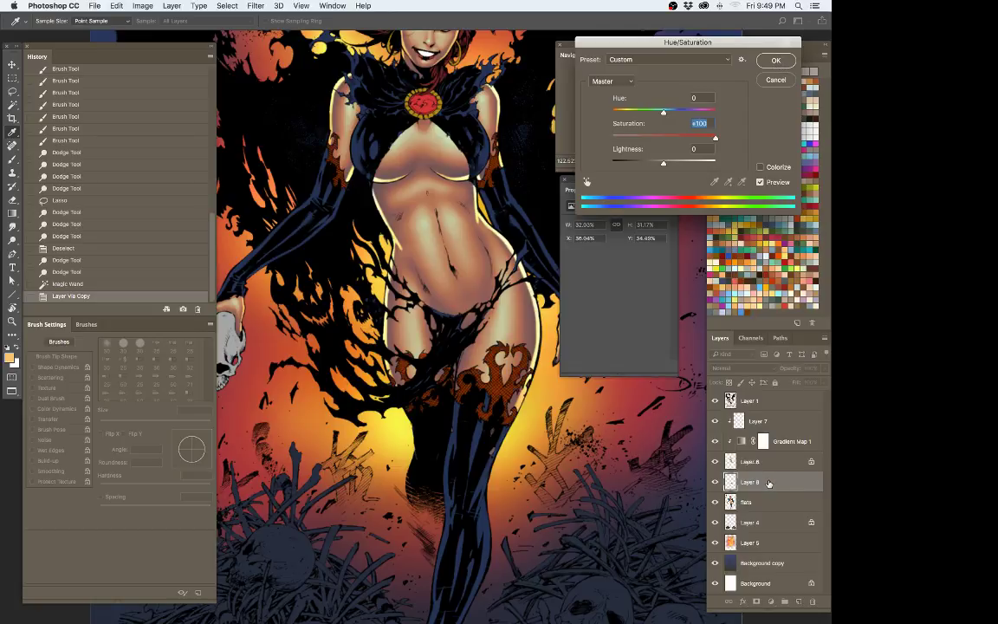
pyautogui.moveTo(714, 140); pyautogui.dragTo(453, 134)
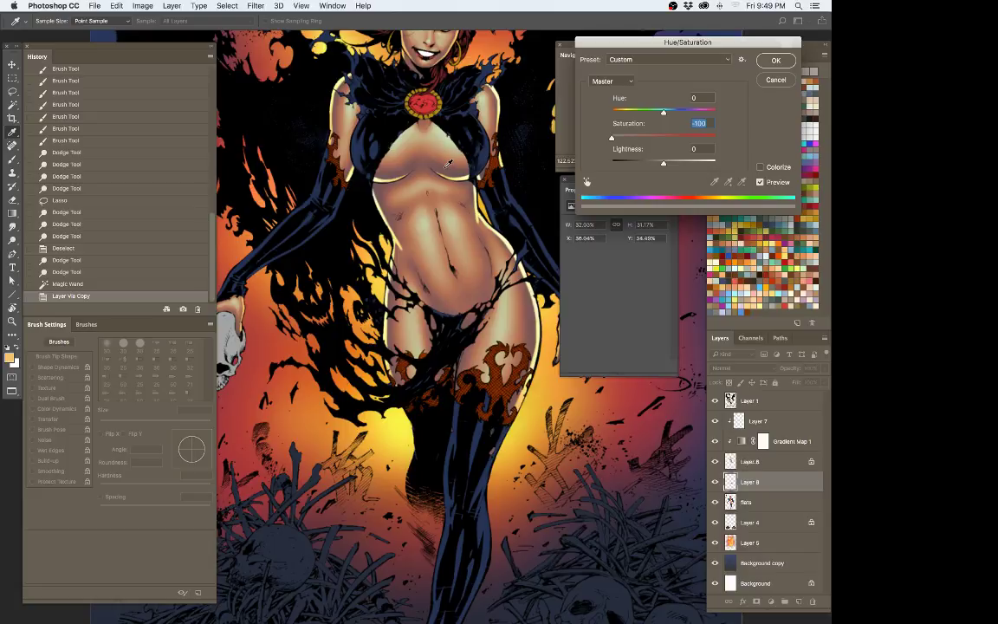
pyautogui.press('Return')
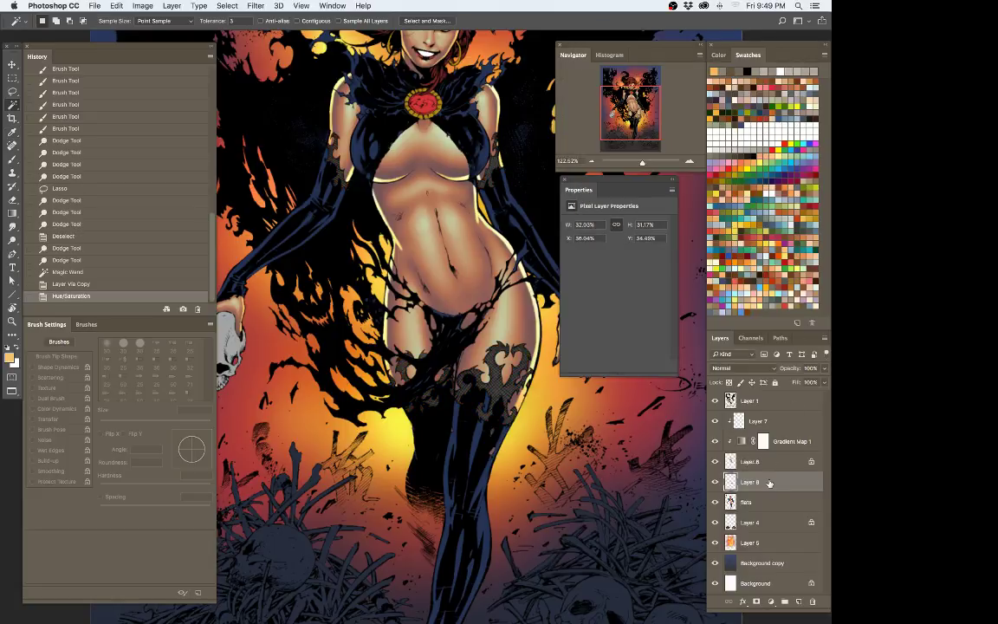
pyautogui.moveTo(756, 481); pyautogui.dragTo(780, 466)
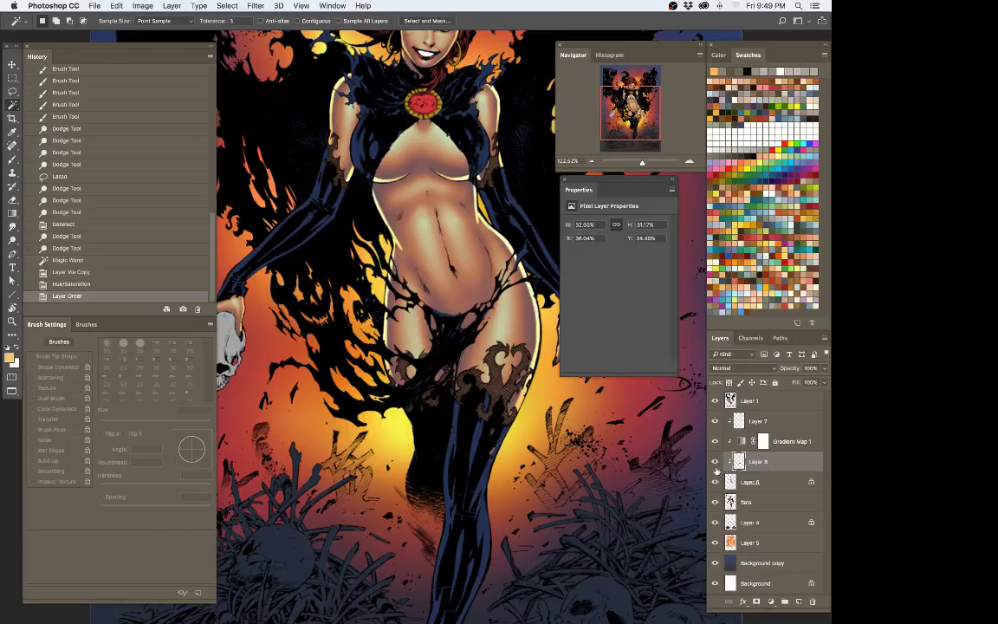
# Step: Hide the lace layer, load its pixels as a selection, and try to apply Hue/Saturation to Layer 6 within it
pyautogui.click(715, 465)
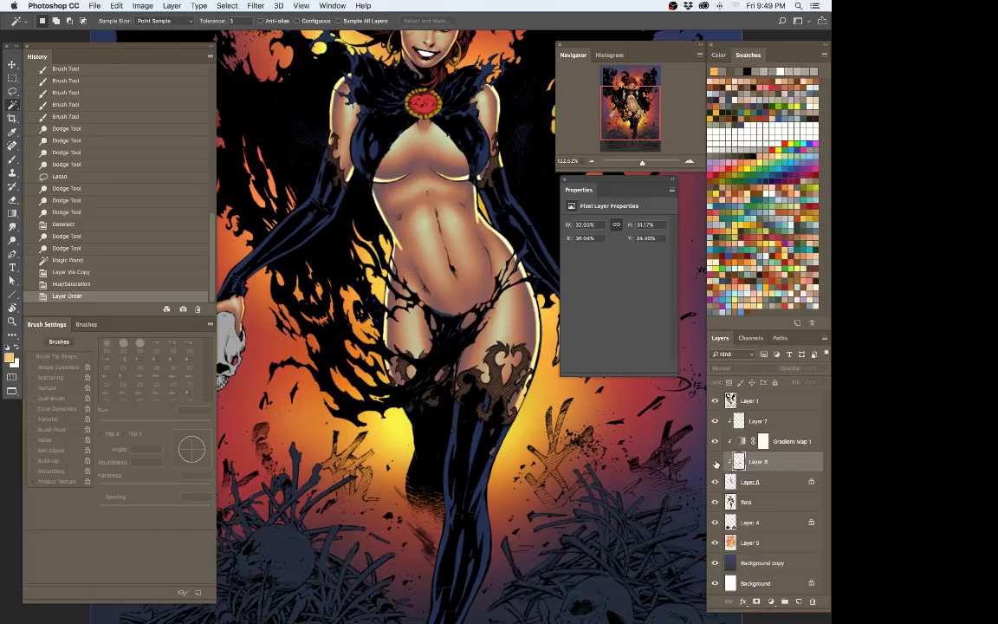
pyautogui.keyDown('ctrl'); pyautogui.click(735, 463); pyautogui.keyUp('ctrl')
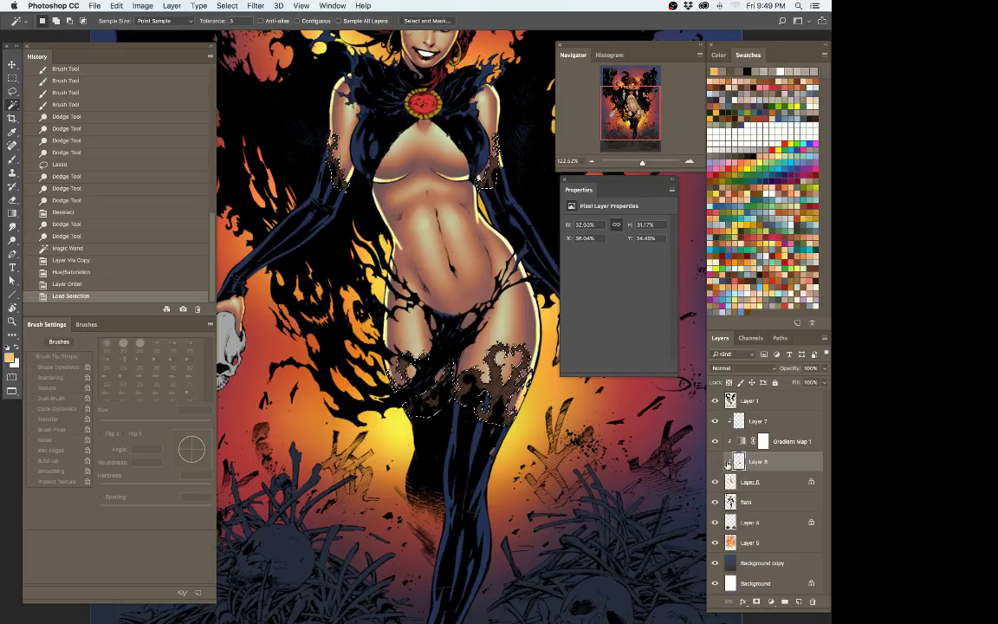
pyautogui.click(732, 482)
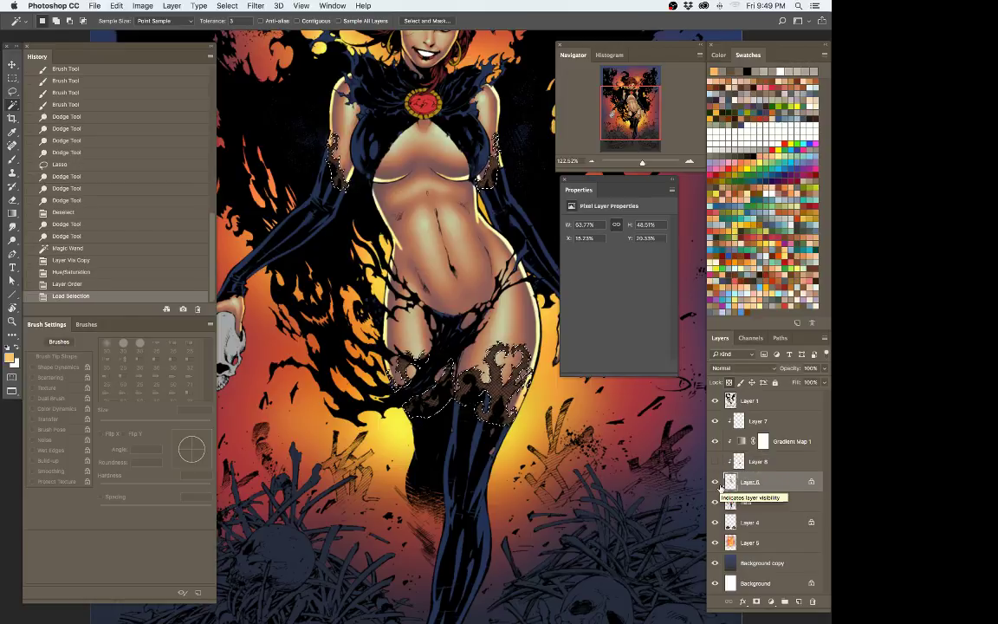
pyautogui.press('super+u')
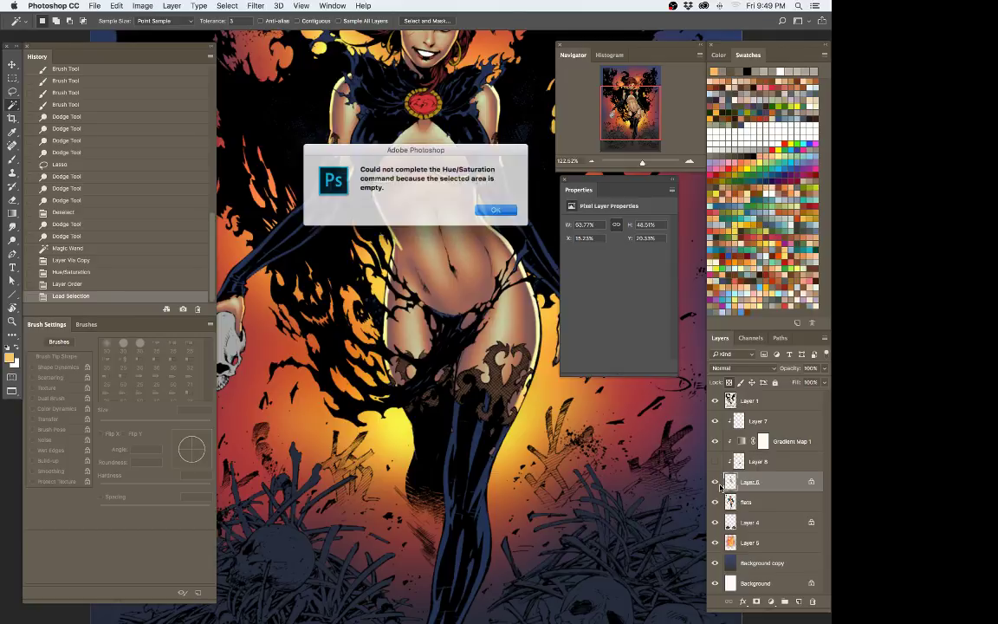
pyautogui.click(485, 209)
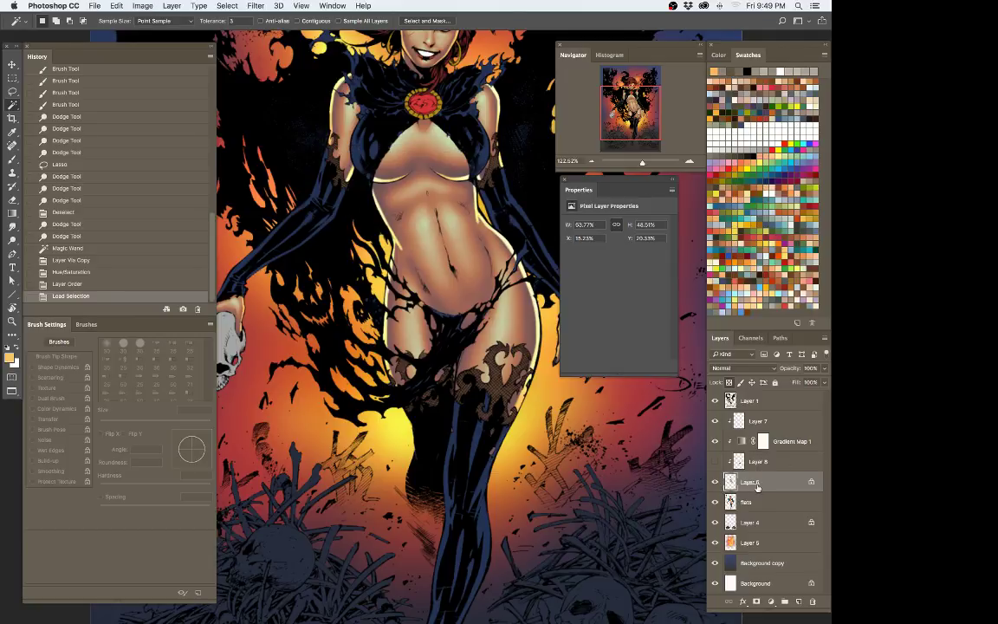
pyautogui.press('super+d')
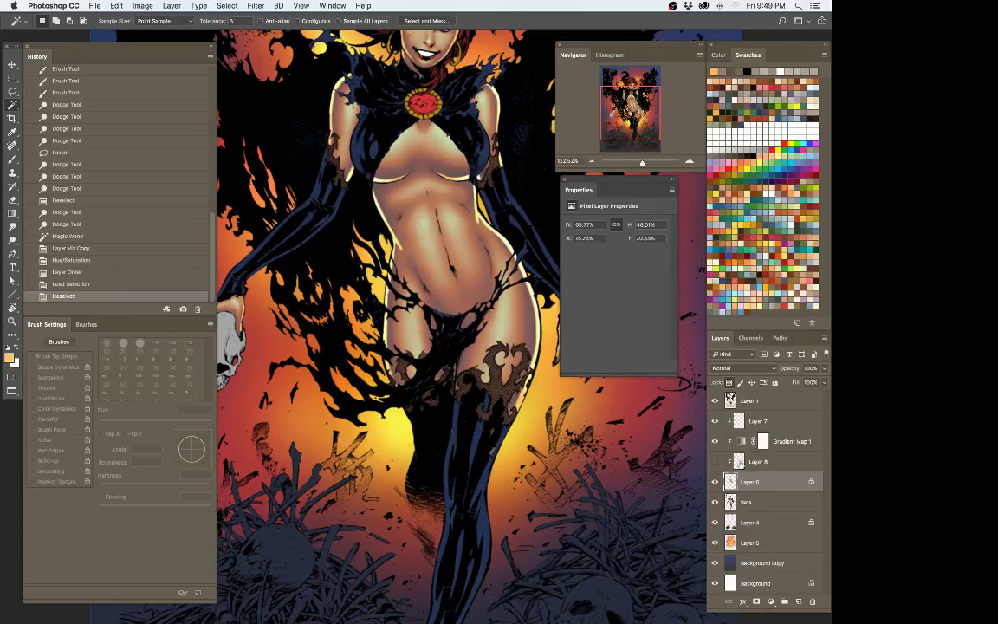
# Step: Show the lace layer again and load the lace areas as a selection with Layer 6 active
pyautogui.keyDown('super'); pyautogui.click(731, 482); pyautogui.keyUp('super')
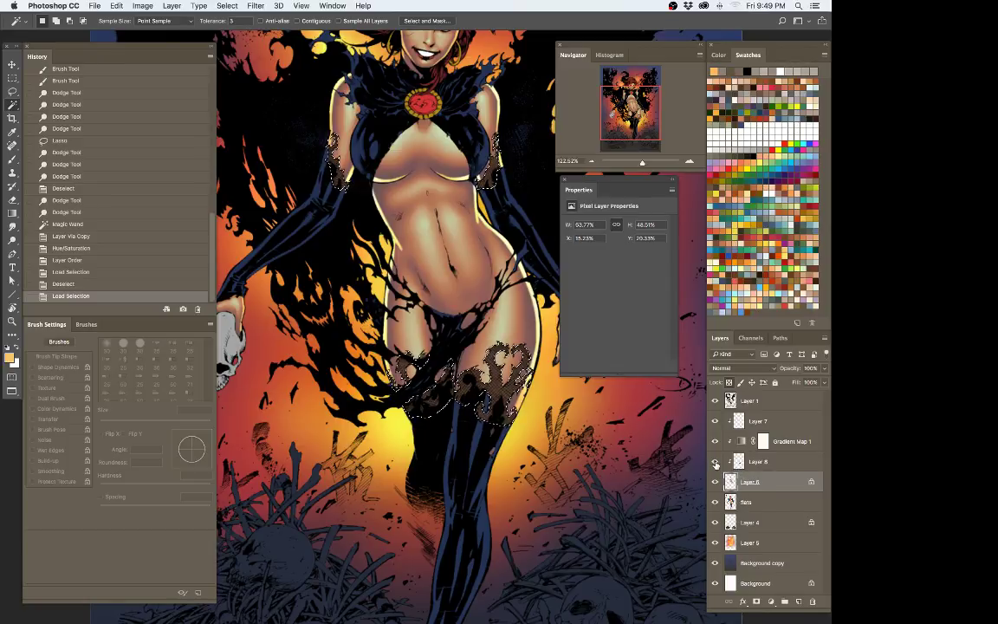
pyautogui.click(736, 461)
pyautogui.press('super+d')
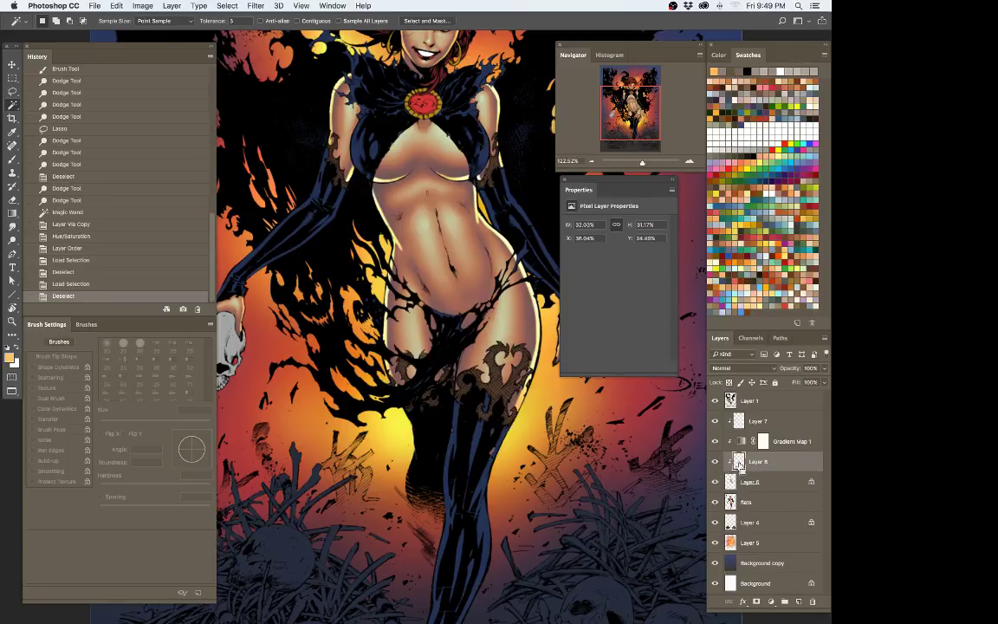
pyautogui.click(750, 481)
pyautogui.keyDown('super'); pyautogui.click(730, 482); pyautogui.keyUp('super')
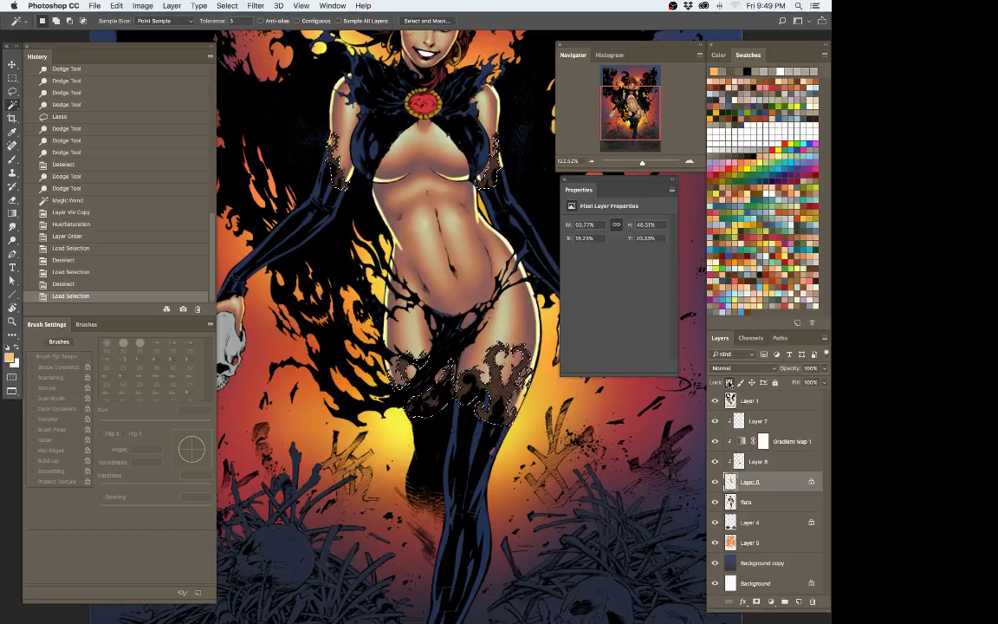
# Step: Unlock Layer 6's transparent pixels, merge the lace layer down into it, and lock its transparency again
pyautogui.click(729, 383)
pyautogui.click(760, 462)
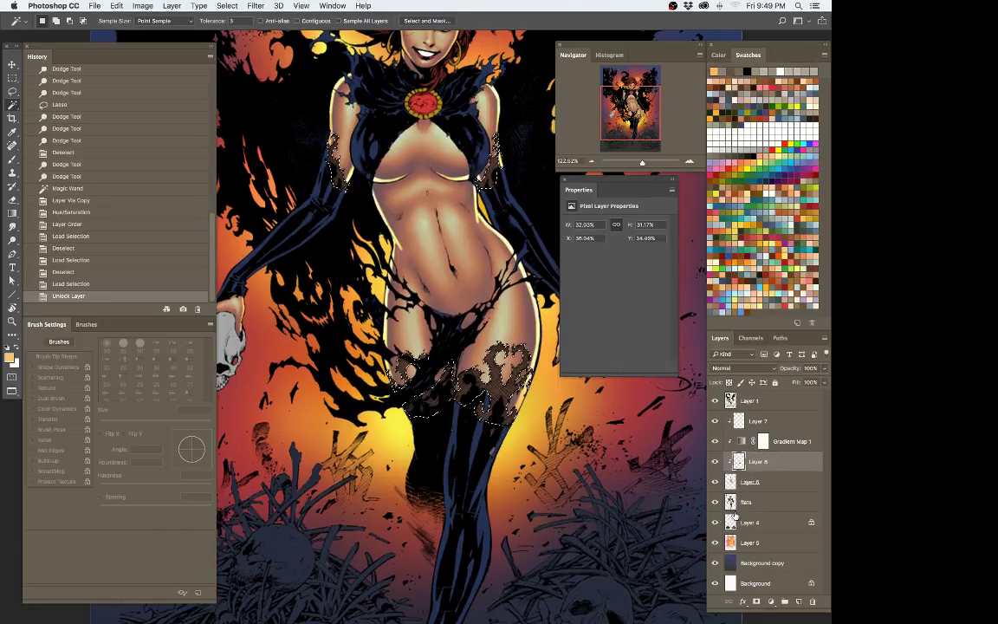
pyautogui.press('super+e')
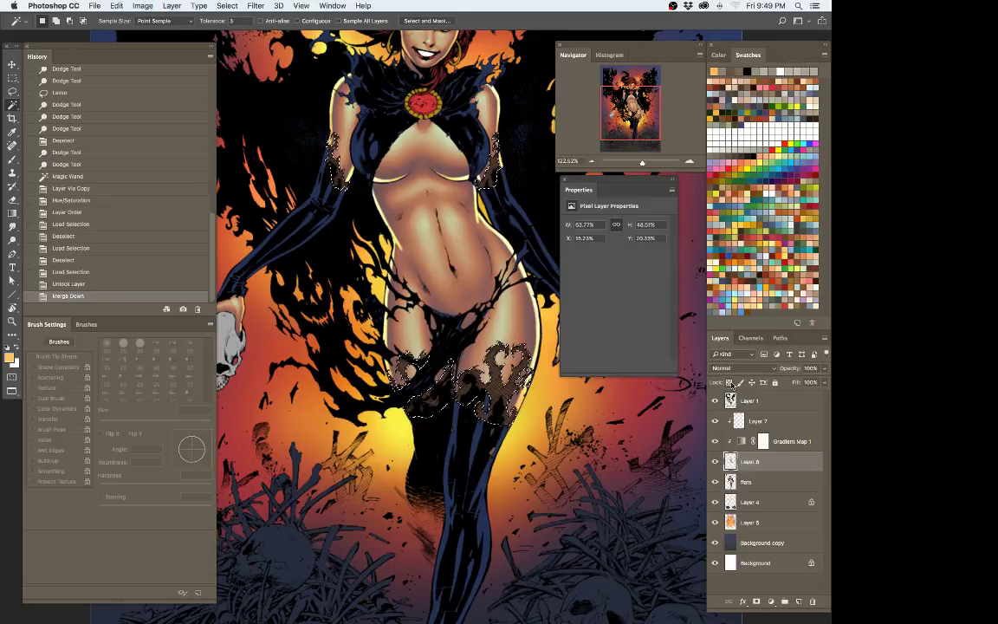
pyautogui.click(730, 383)
# Step: Paint black over the lace on the upper arm by the skull with a hard 25 px brush on the merged layer
pyautogui.press('b')
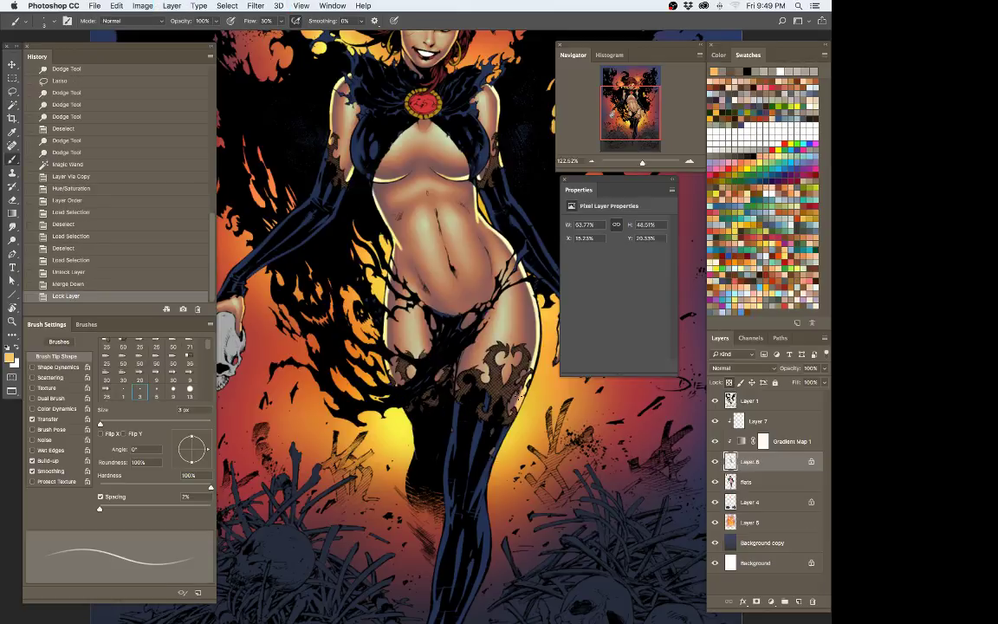
pyautogui.press('d')
pyautogui.press(']')
pyautogui.press(']')
pyautogui.press(']')
pyautogui.press(']')
pyautogui.press(']')
pyautogui.press(']')
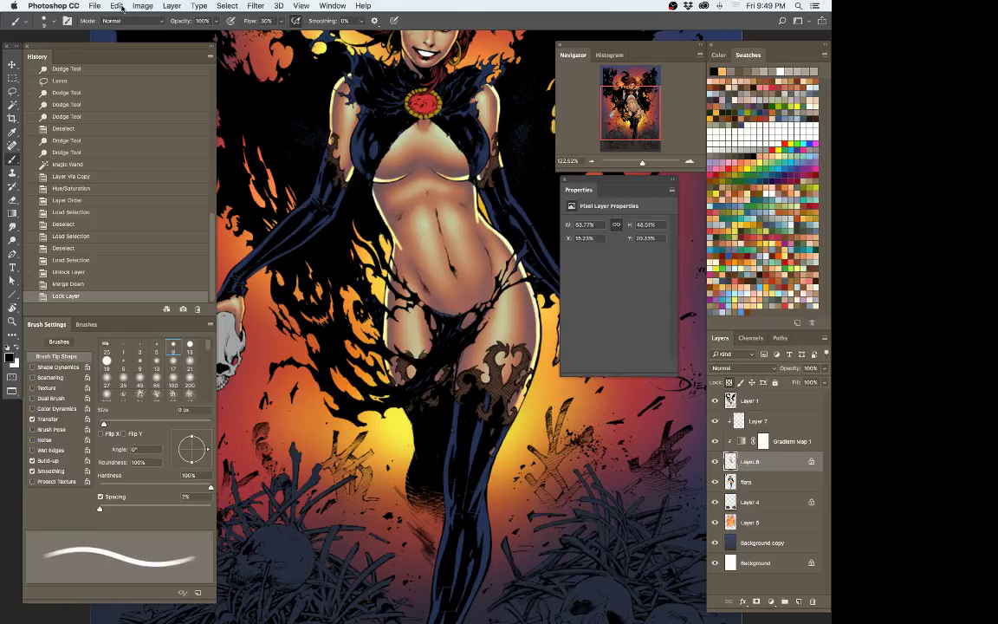
pyautogui.press(']')
pyautogui.press(']')
pyautogui.press(']')
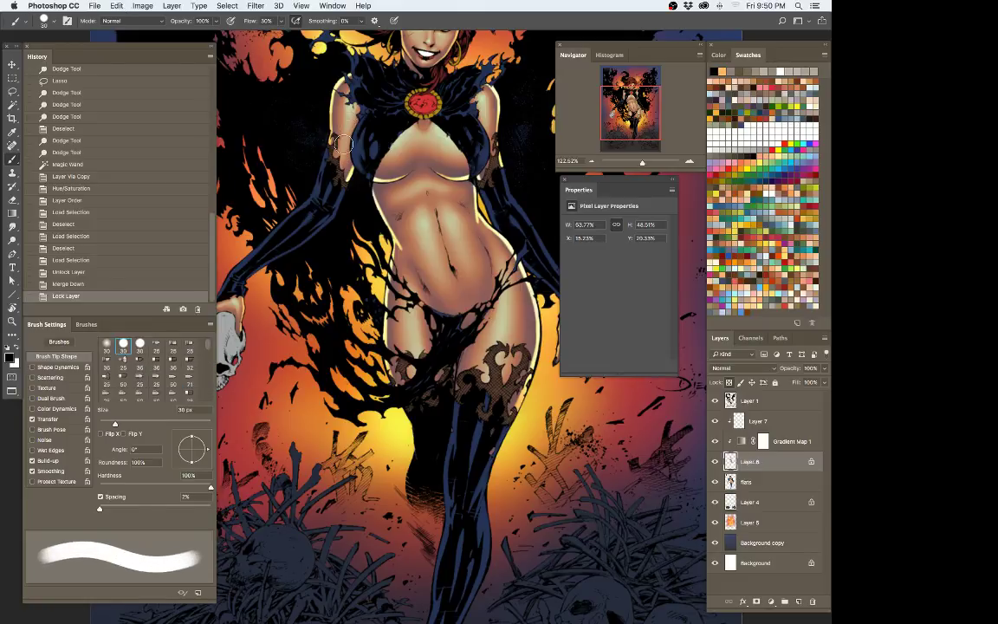
pyautogui.press('[')
pyautogui.moveTo(343, 145); pyautogui.dragTo(269, 251)
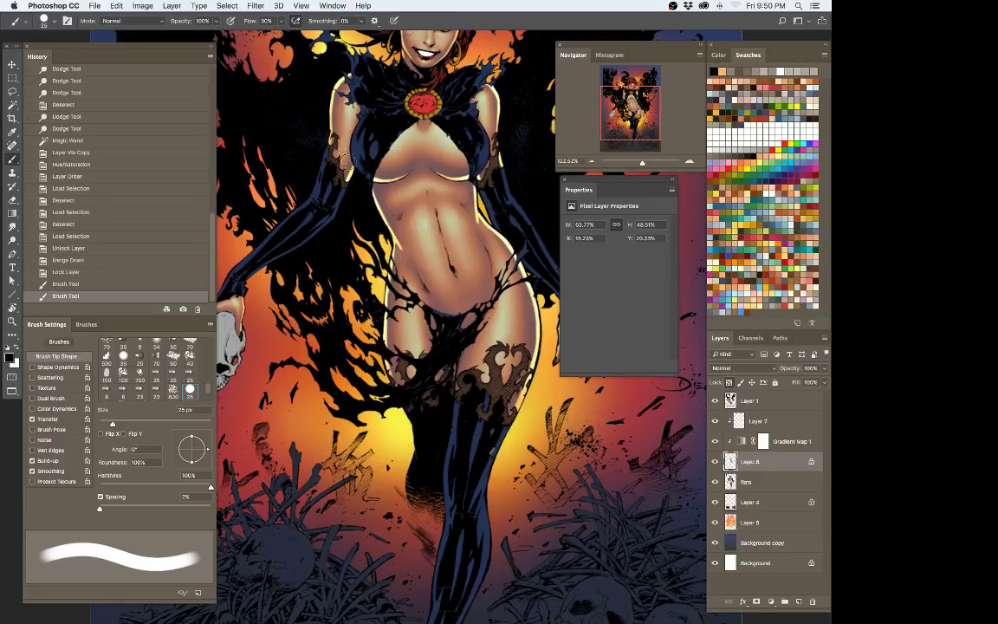
# Step: Switch to white and paint over the same upper-arm lace with the 25 px brush
pyautogui.press('x')
pyautogui.click(347, 134)
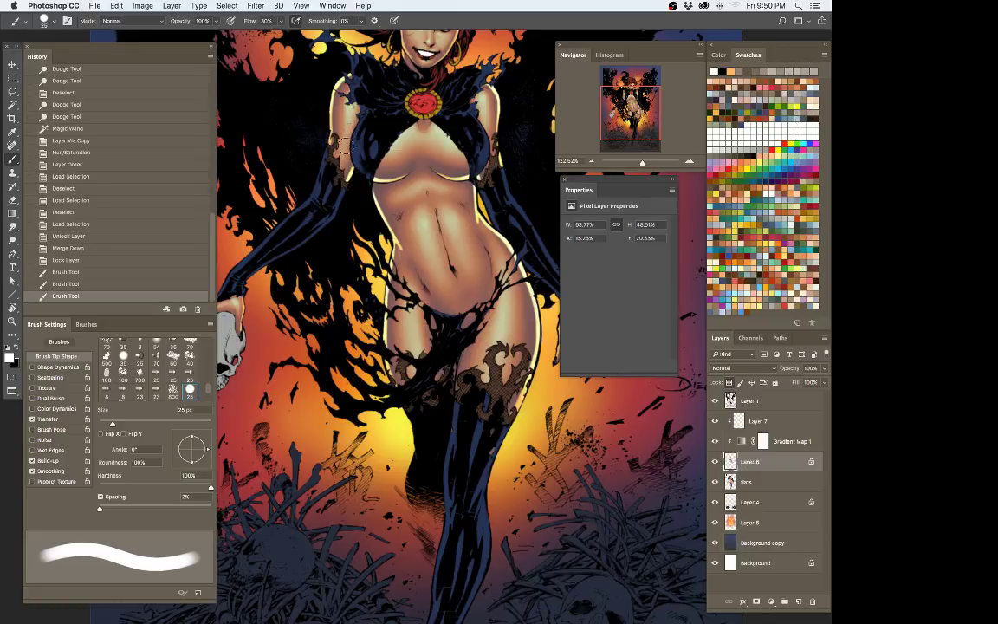
pyautogui.click(341, 154)
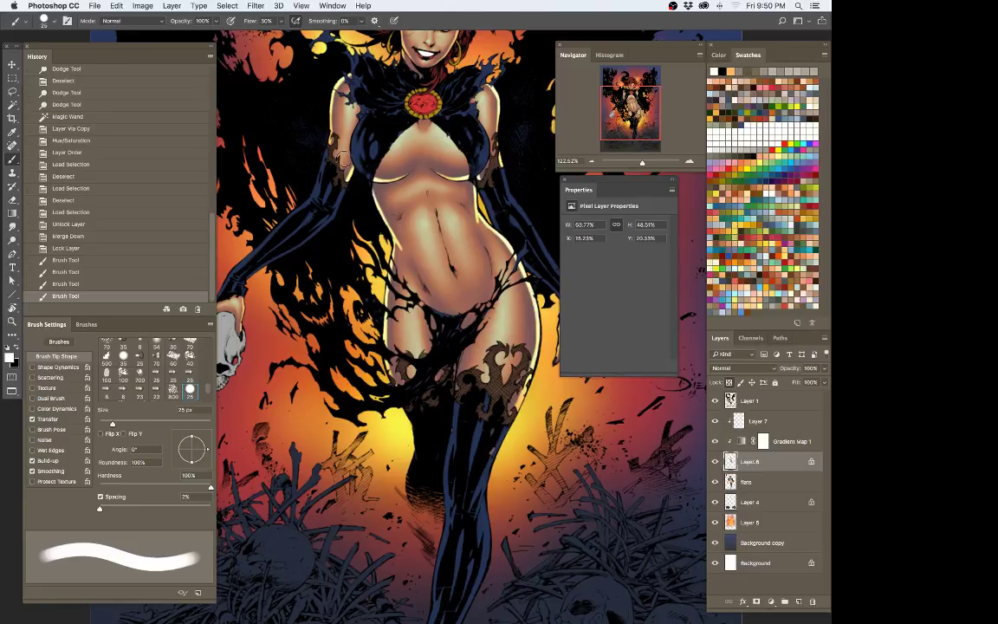
pyautogui.click(294, 177)
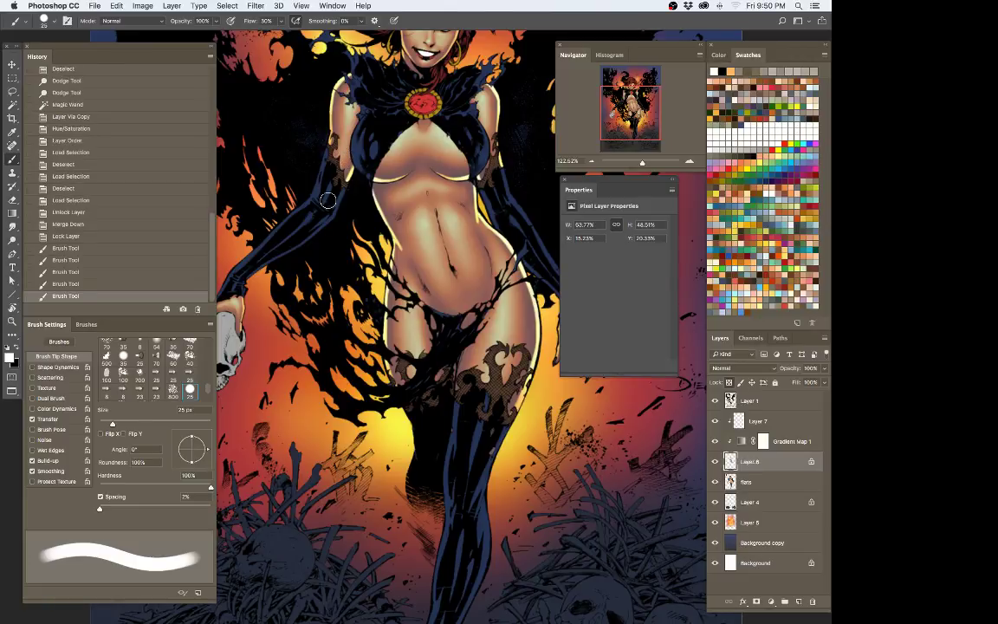
# Step: Hide Layer 7, Gradient Map 1 and the merged skin and lace layer to expose the flats
pyautogui.click(714, 424)
pyautogui.click(715, 441)
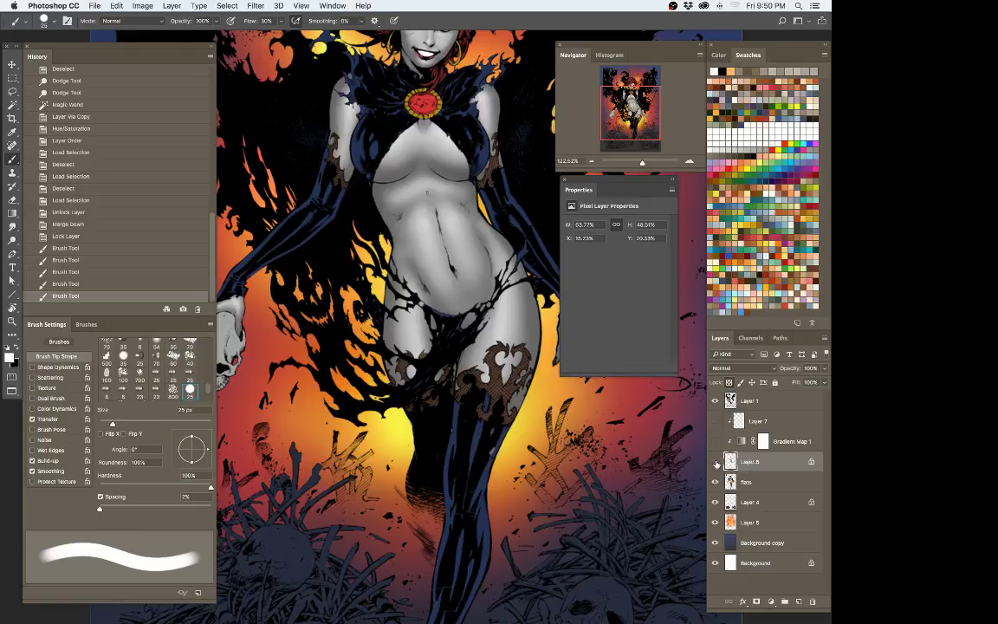
pyautogui.click(716, 461)
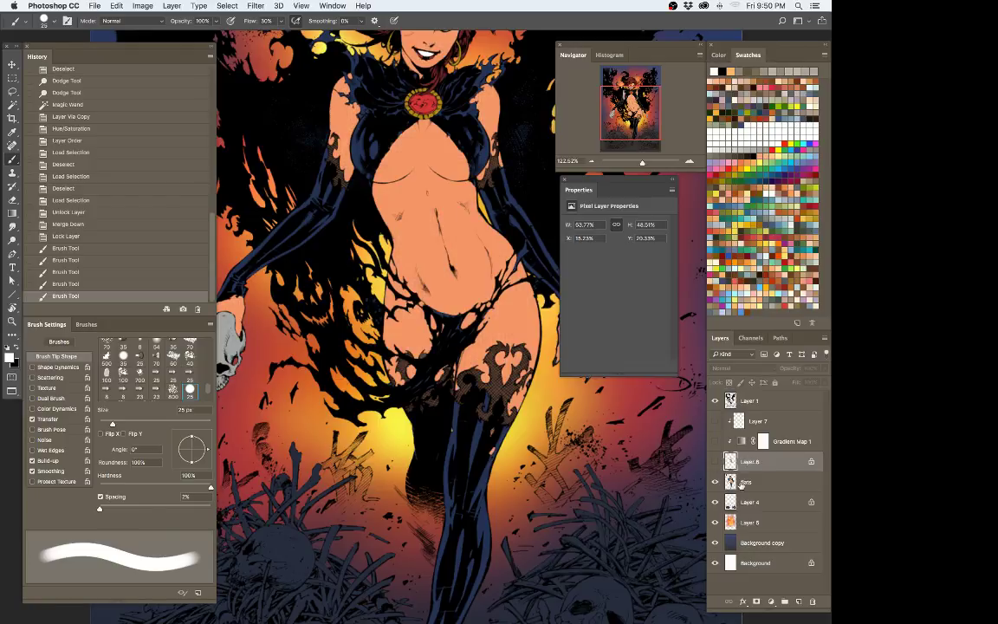
# Step: Clear the current selection and select the brown lace areas on the flats layer with the Magic Wand
pyautogui.click(742, 481)
pyautogui.press('super+d')
pyautogui.press('w')
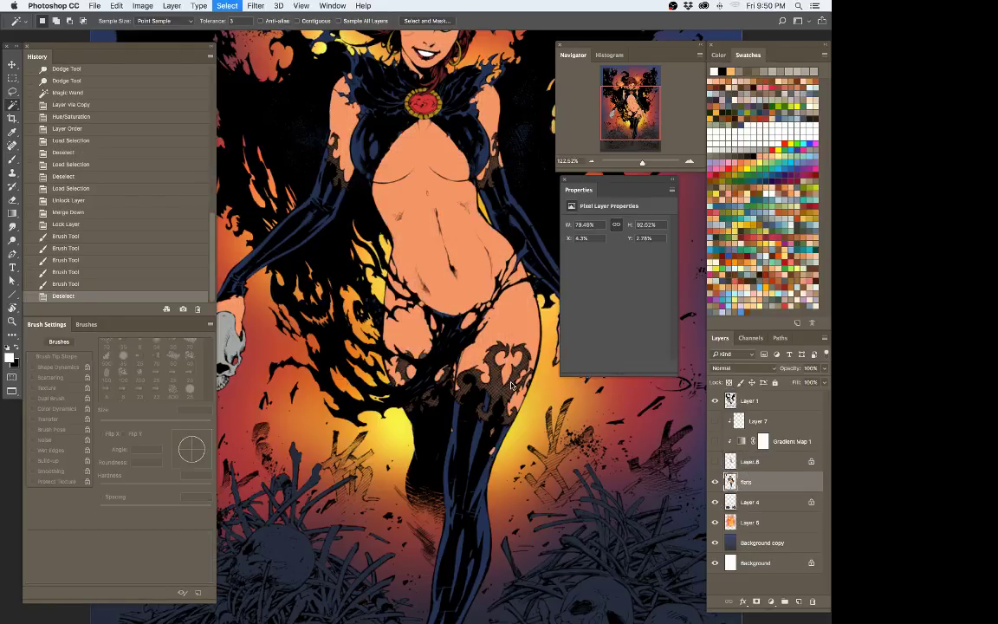
pyautogui.click(511, 385)
# Step: Make the merged skin and lace layer visible and active, and try applying Hue/Saturation to its selected lace areas before deselecting
pyautogui.click(716, 462)
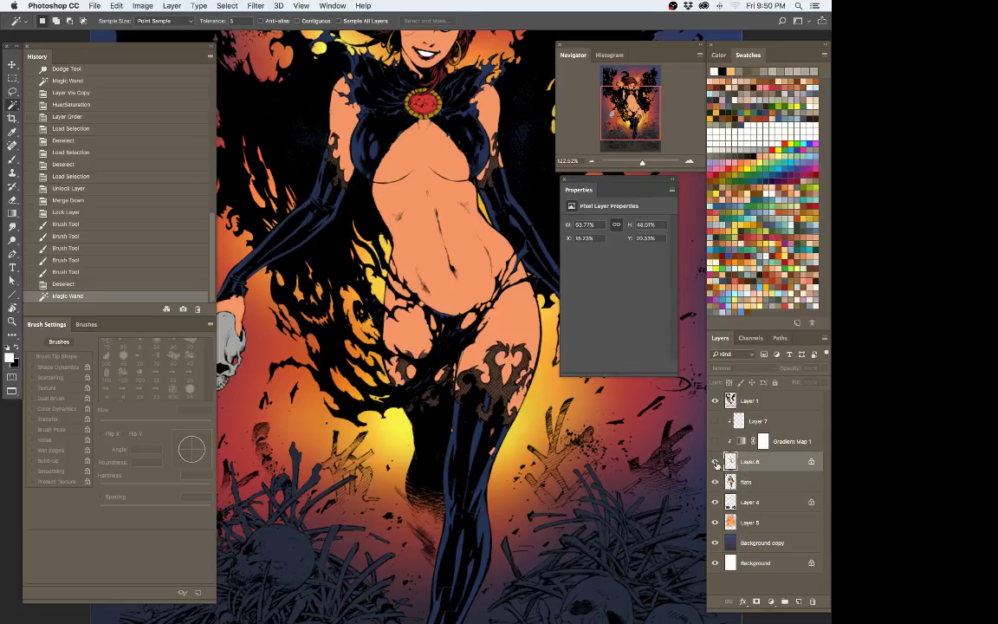
pyautogui.click(717, 462)
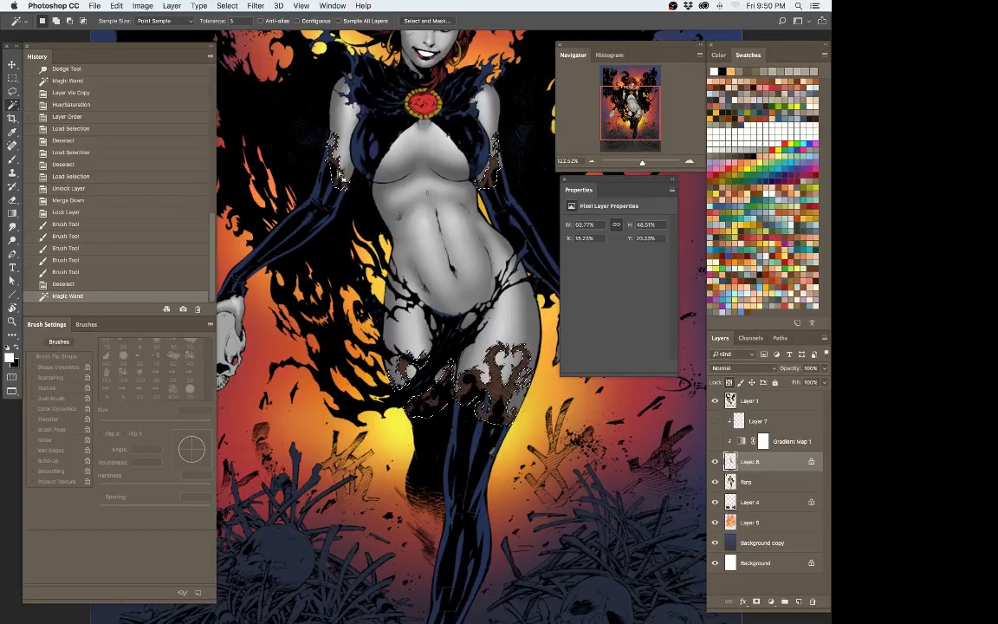
pyautogui.press('super+u')
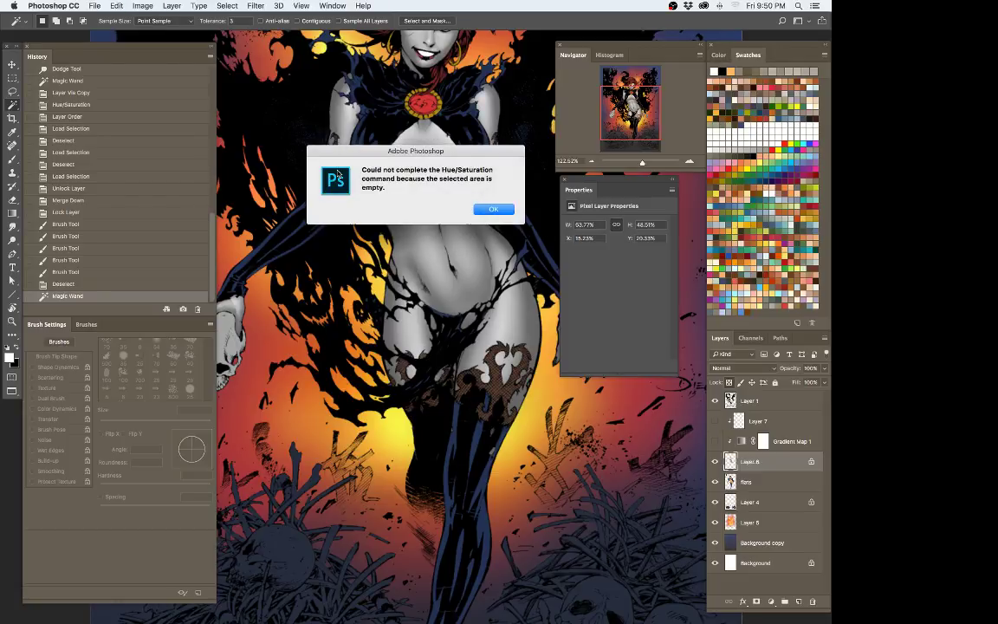
pyautogui.click(492, 209)
pyautogui.press('super+d')
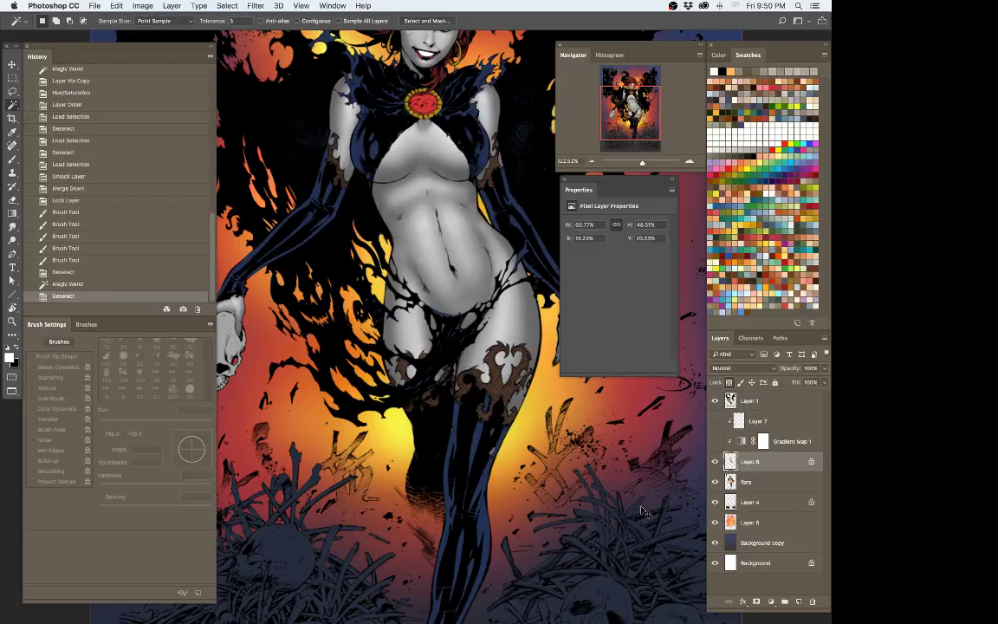
# Step: Set the whole merged skin and lace layer's saturation to -100 using Hue/Saturation
pyautogui.press('super+u')
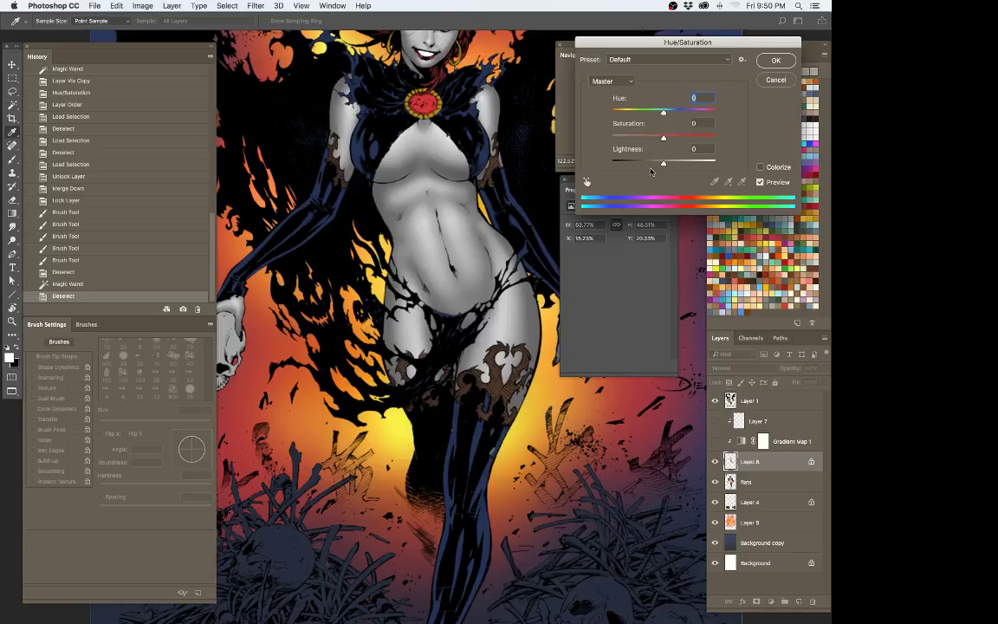
pyautogui.moveTo(664, 137); pyautogui.dragTo(440, 132)
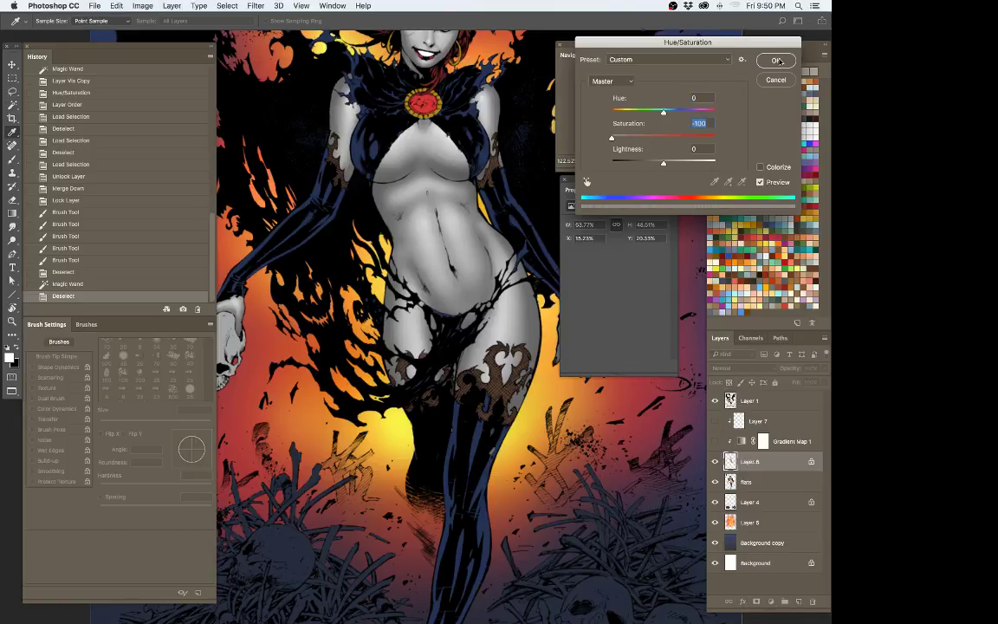
pyautogui.click(773, 61)
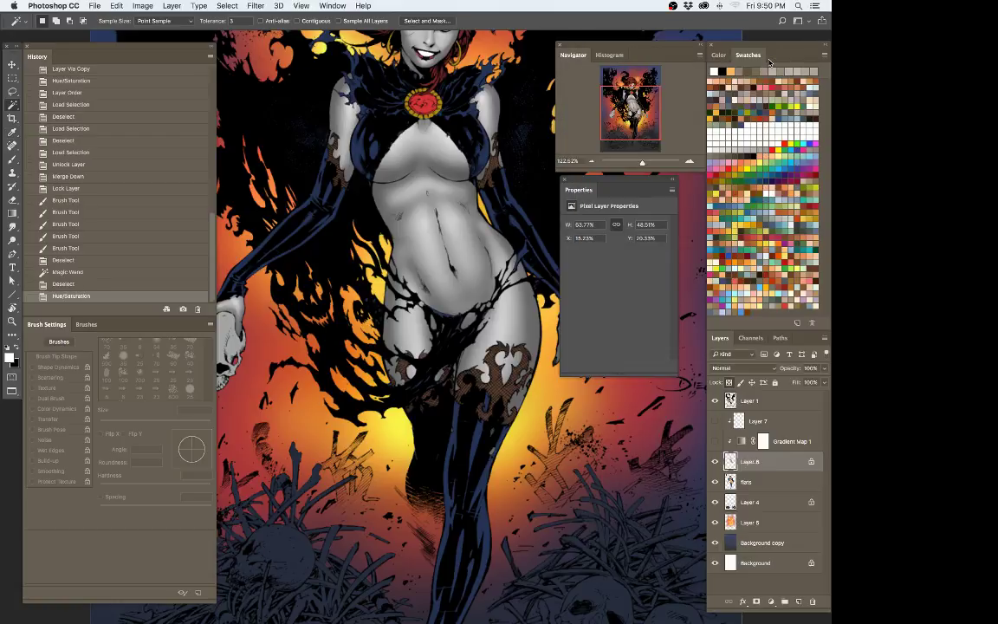
# Step: Load the merged layer's pixels as a selection to check its extent, and clear the selection
pyautogui.keyDown('ctrl'); pyautogui.click(729, 468); pyautogui.keyUp('ctrl')
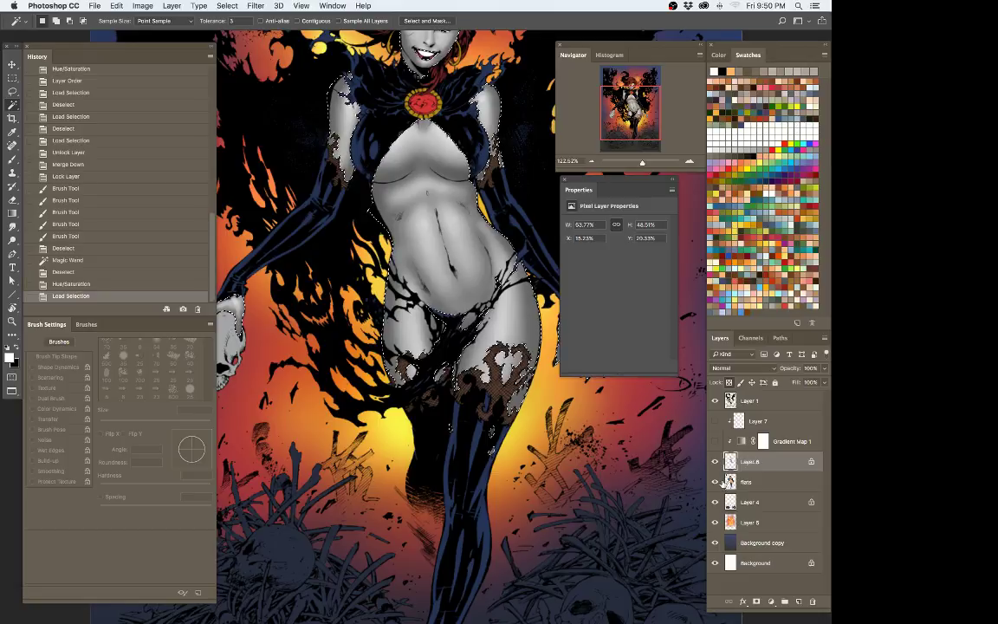
pyautogui.press('super+d')
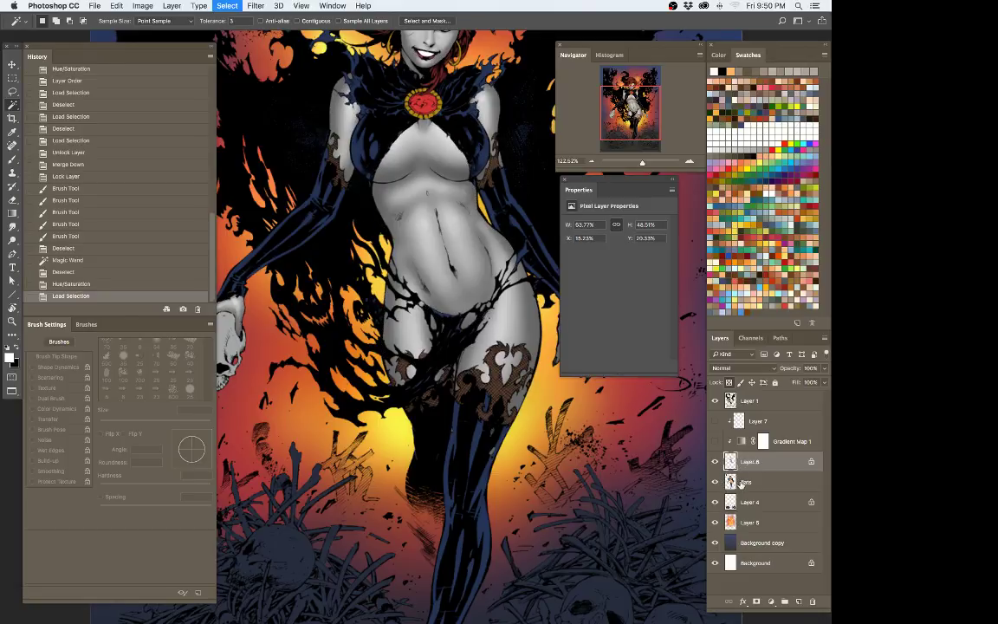
# Step: Select the brown lace areas on the flats layer and try applying Hue/Saturation to them on the greyscale skin layer
pyautogui.click(746, 482)
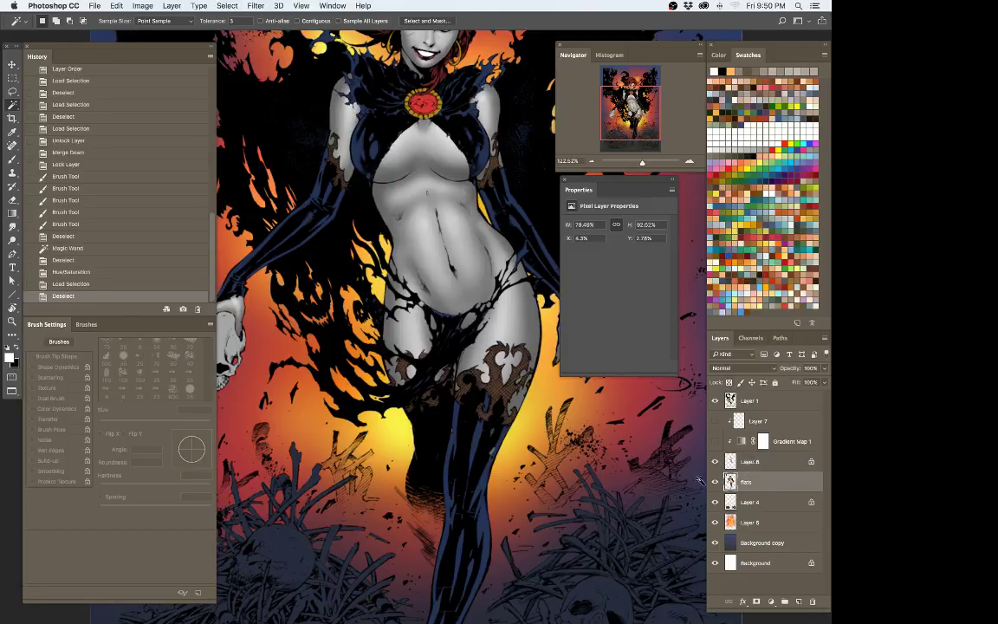
pyautogui.click(524, 399)
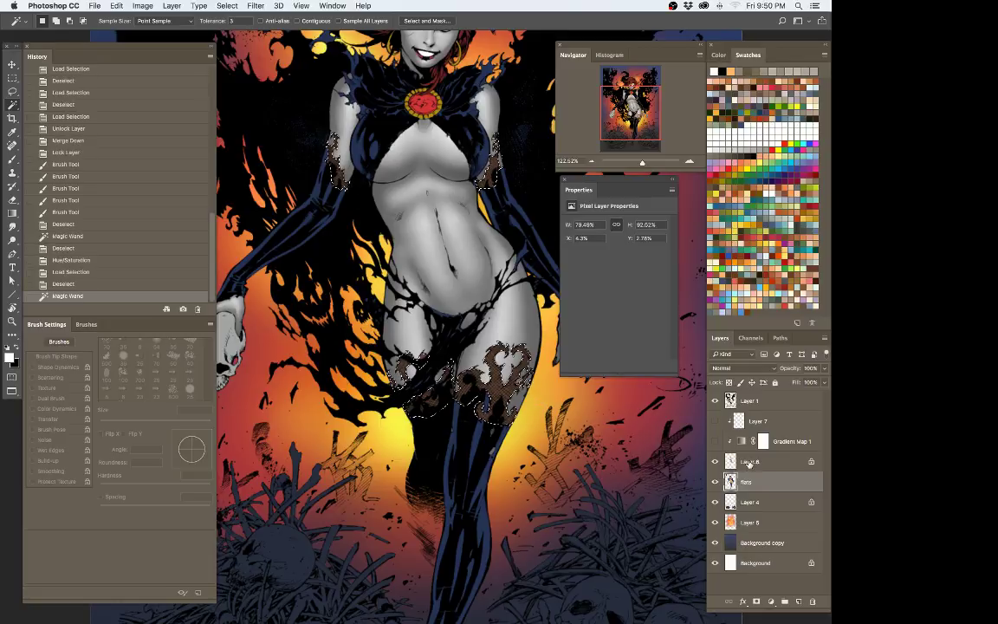
pyautogui.click(724, 462)
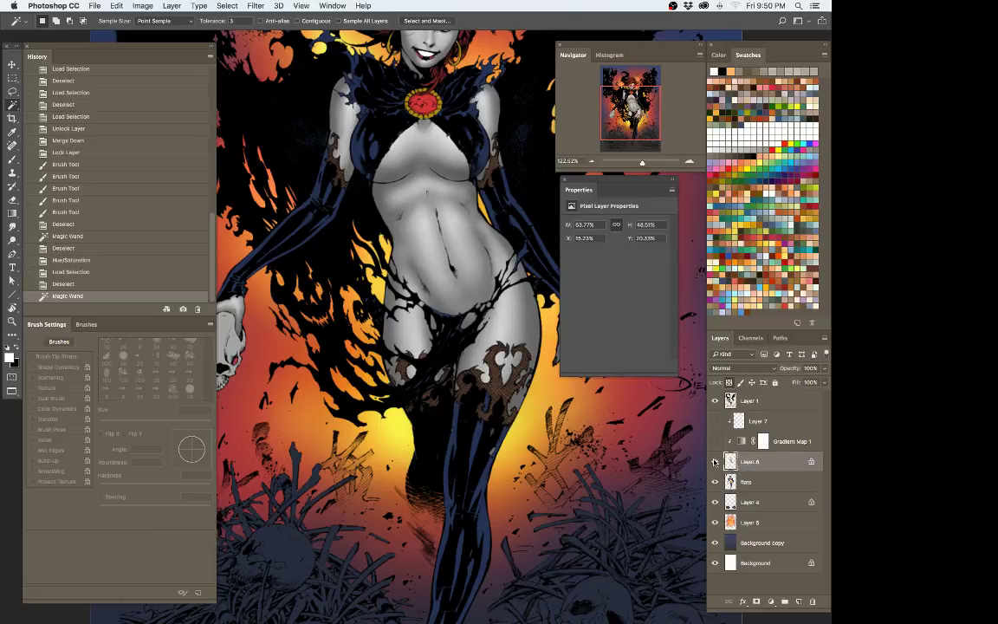
pyautogui.press('super+u')
pyautogui.press('Return')
pyautogui.press('super+u')
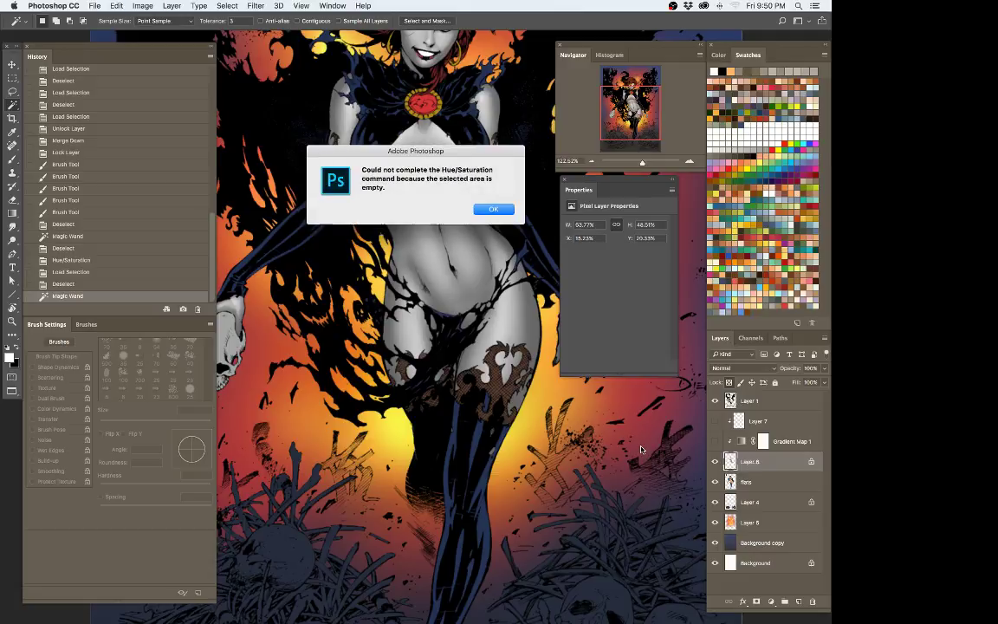
pyautogui.click(490, 210)
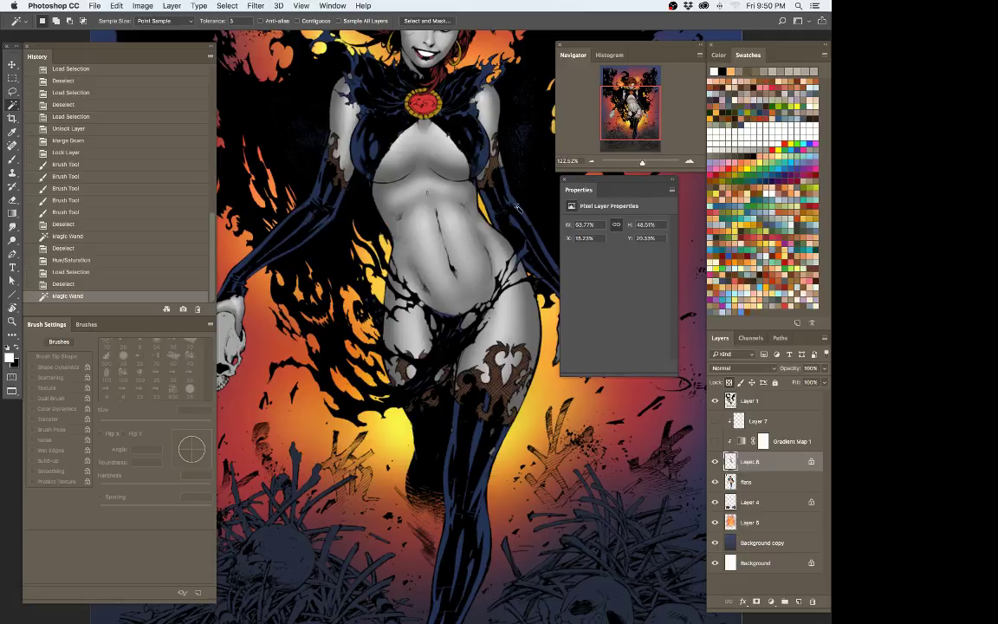
# Step: Hide the flats layer to check what the greyscale skin layer covers, and clear the selection
pyautogui.click(714, 482)
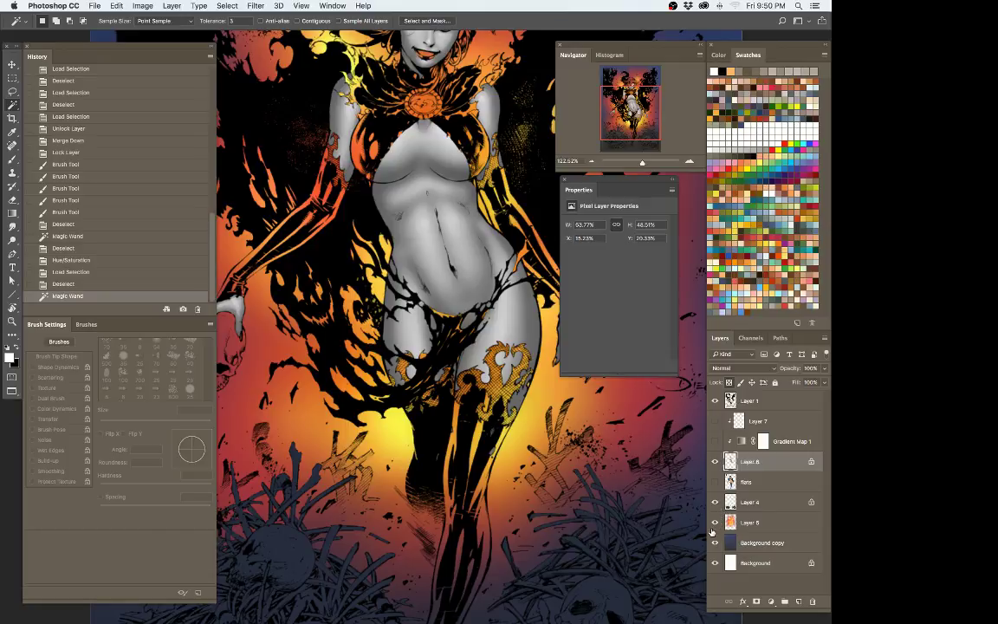
pyautogui.click(746, 482)
pyautogui.press('super+d')
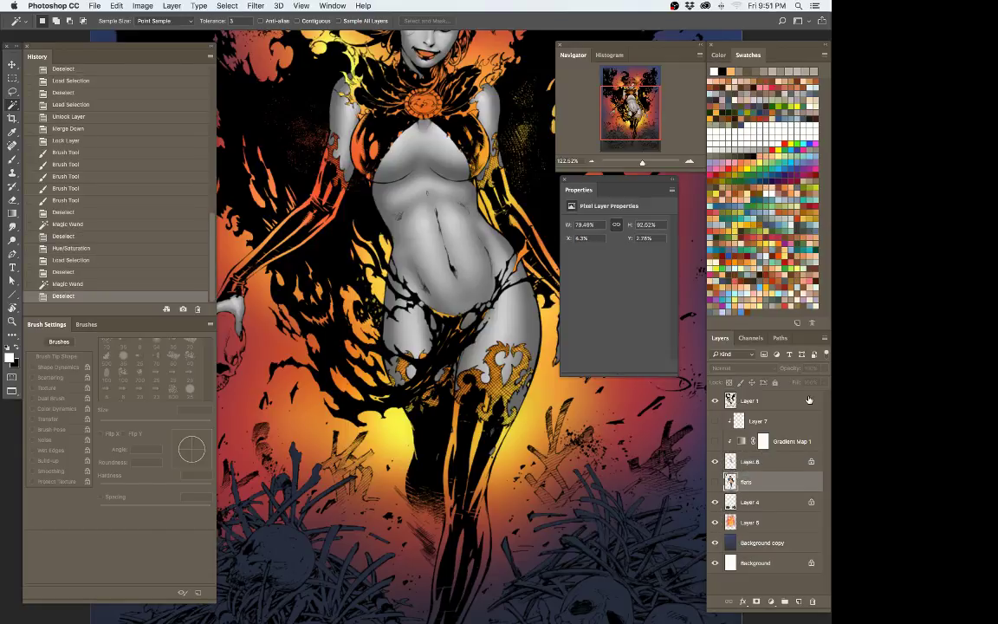
# Step: Select the brown lace areas on the flats layer with the Magic Wand and copy them to a new layer
pyautogui.click(715, 461)
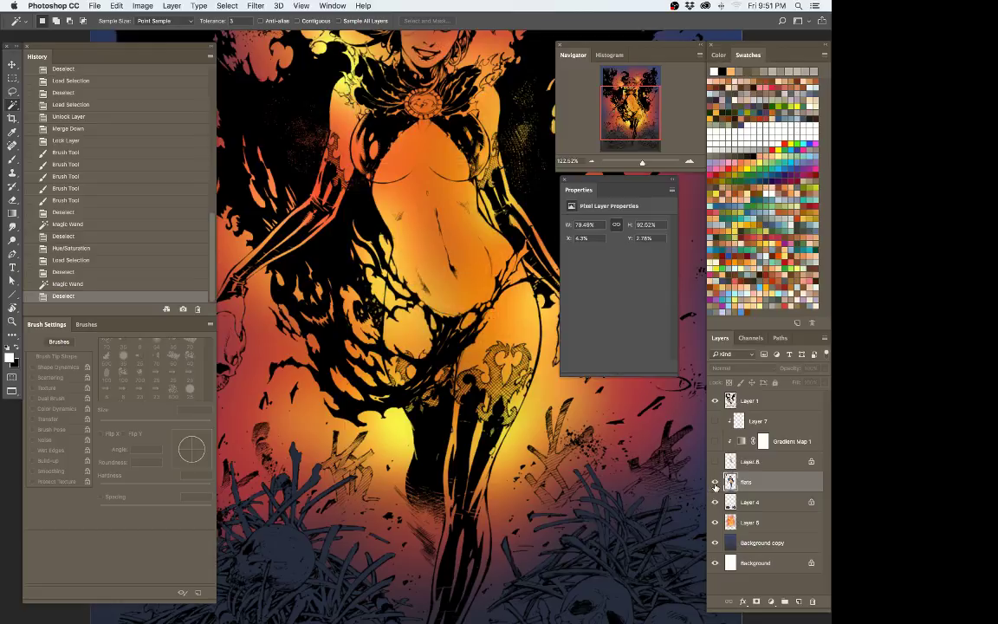
pyautogui.click(449, 349)
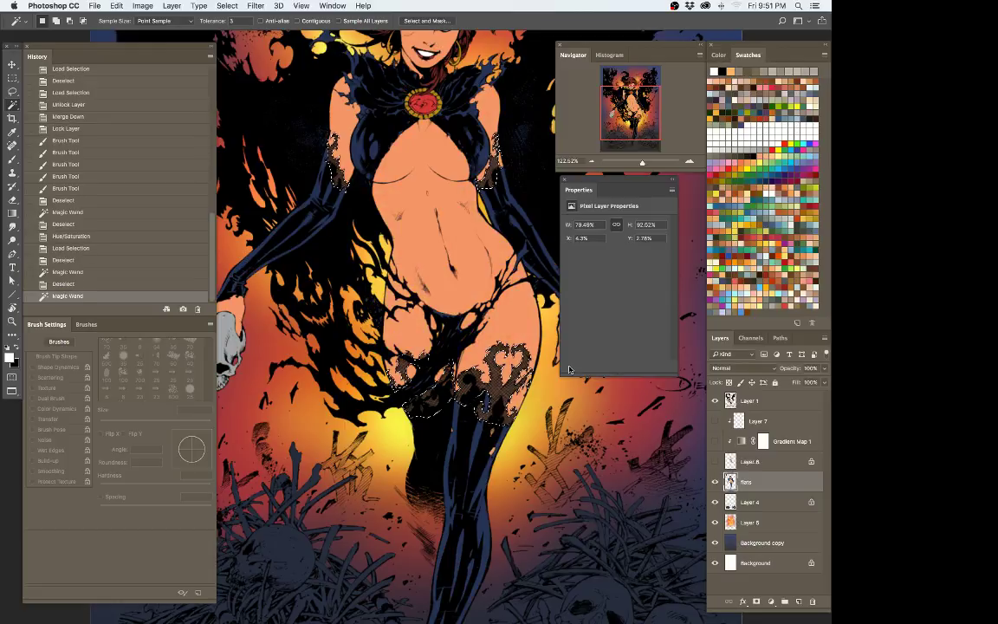
pyautogui.press('super+j')
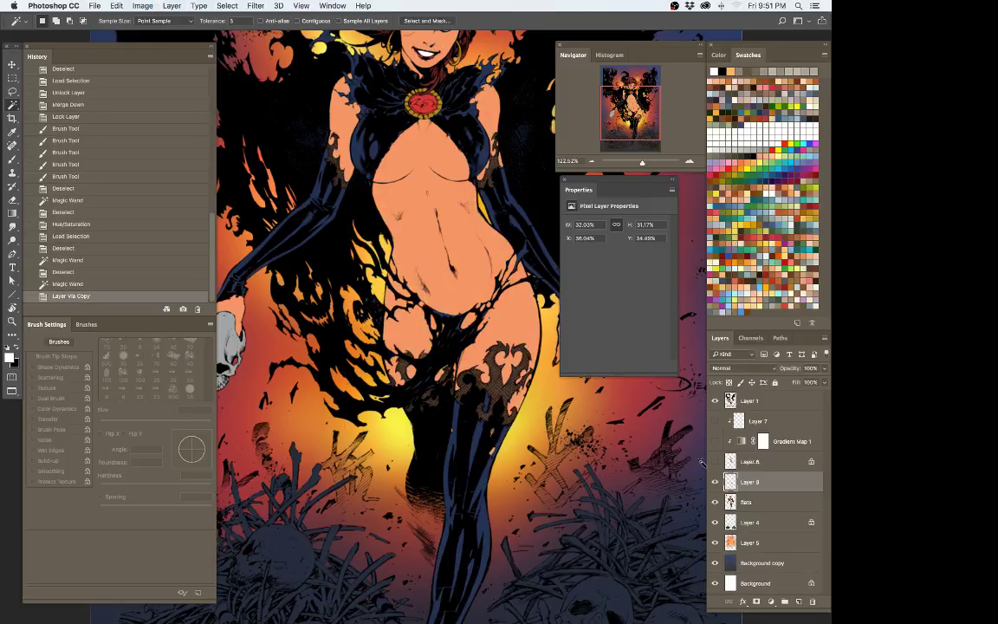
pyautogui.click(714, 461)
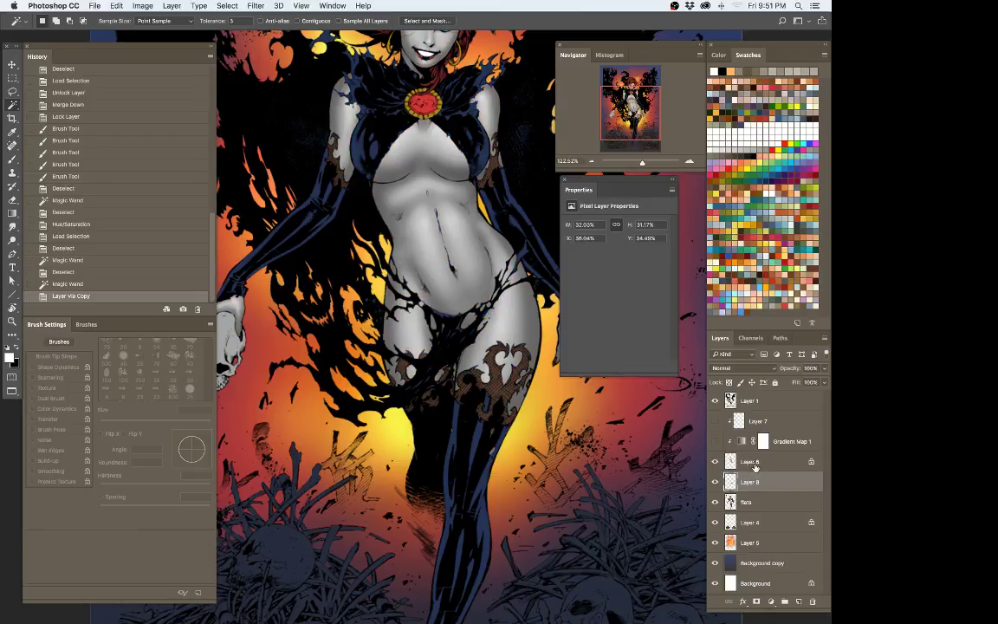
# Step: Set the copied lace layer's saturation to -100 using Hue/Saturation
pyautogui.press('super+u')
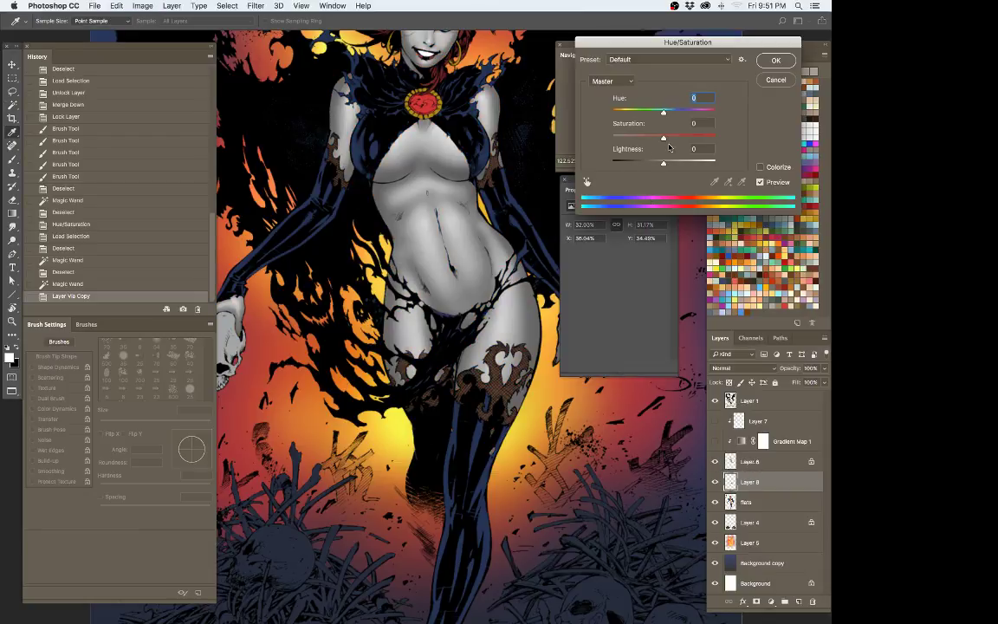
pyautogui.moveTo(649, 141); pyautogui.dragTo(611, 138)
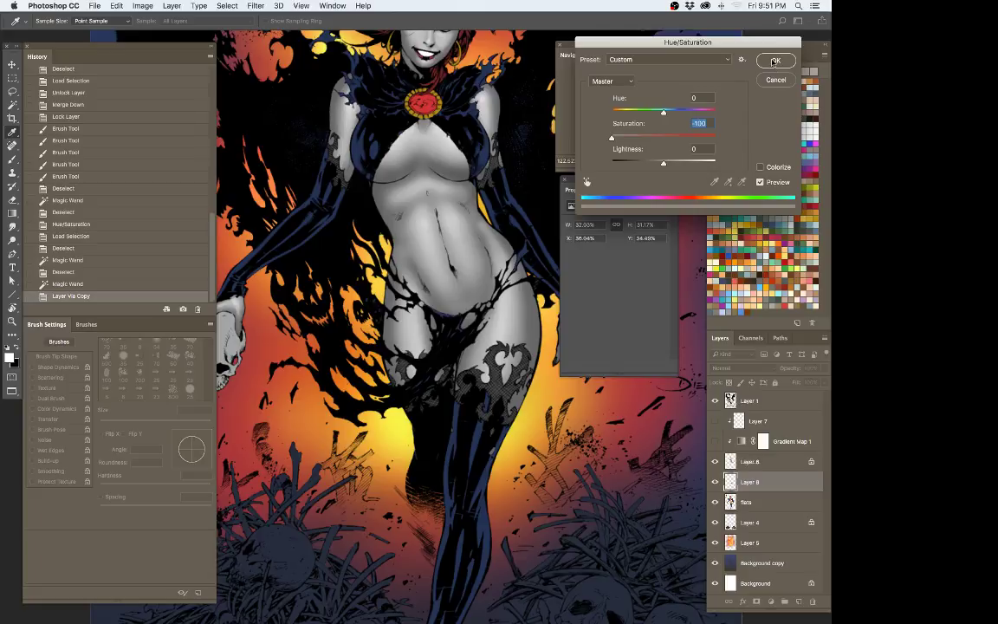
pyautogui.press('Return')
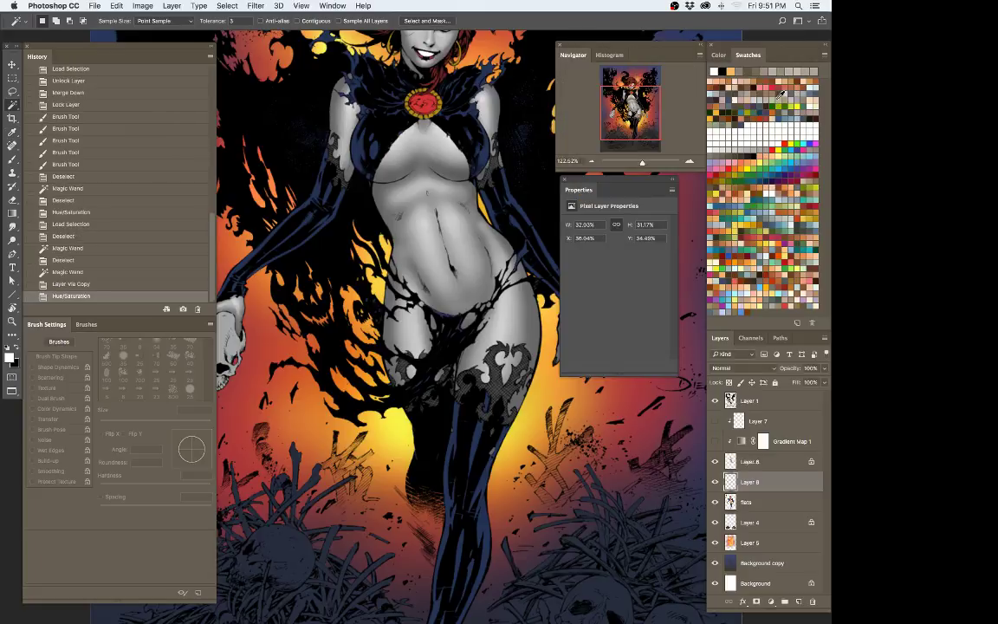
# Step: Move the greyscale lace layer directly above the greyscale skin layer
pyautogui.keyDown('shift'); pyautogui.click(754, 463); pyautogui.keyUp('shift')
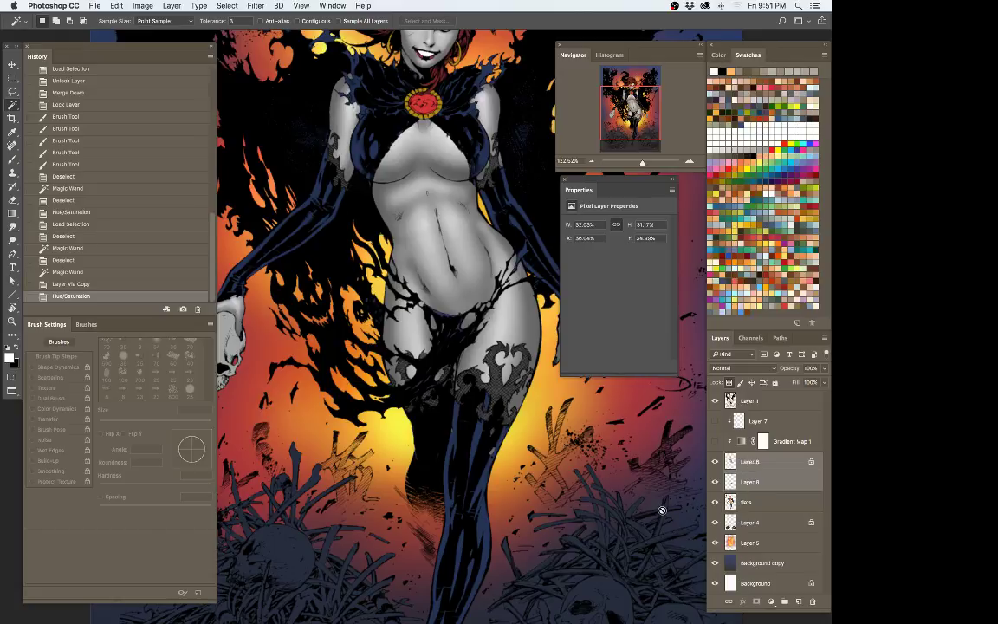
pyautogui.click(775, 479)
pyautogui.moveTo(771, 482); pyautogui.dragTo(778, 453)
# Step: Try merging the lace layer down into the greyscale skin layer, and undo the merge
pyautogui.press('super+e')
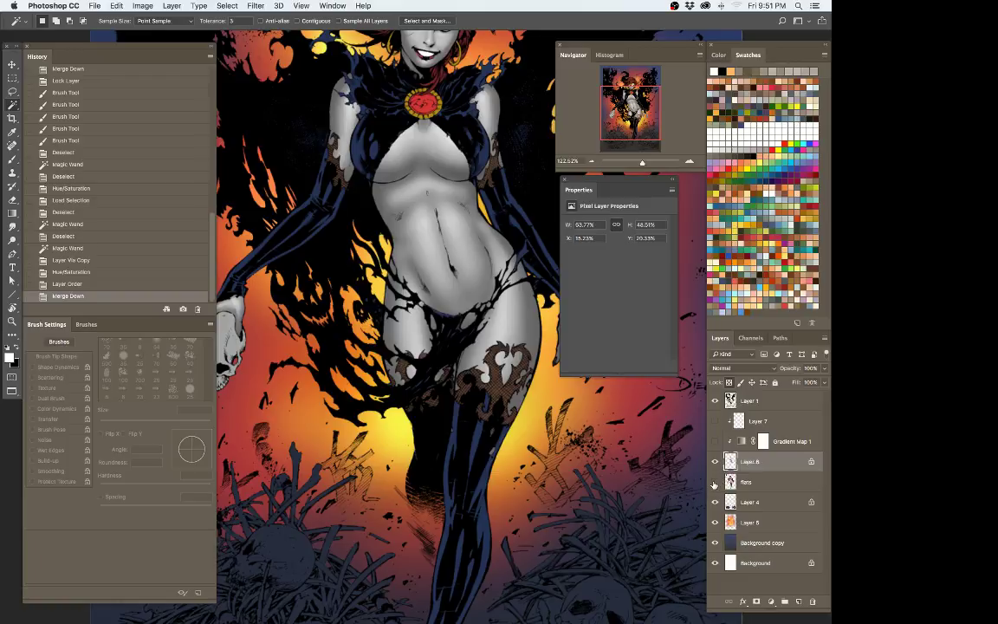
pyautogui.click(716, 481)
pyautogui.press('super+z')
# Step: Unlock the transparent pixels of the greyscale skin layer
pyautogui.click(784, 481)
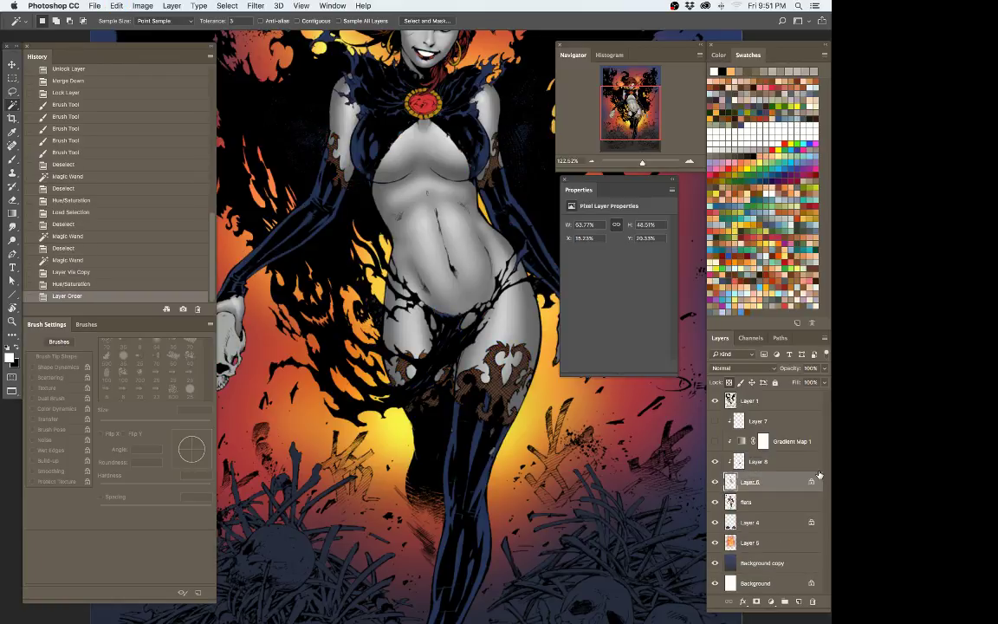
pyautogui.click(728, 383)
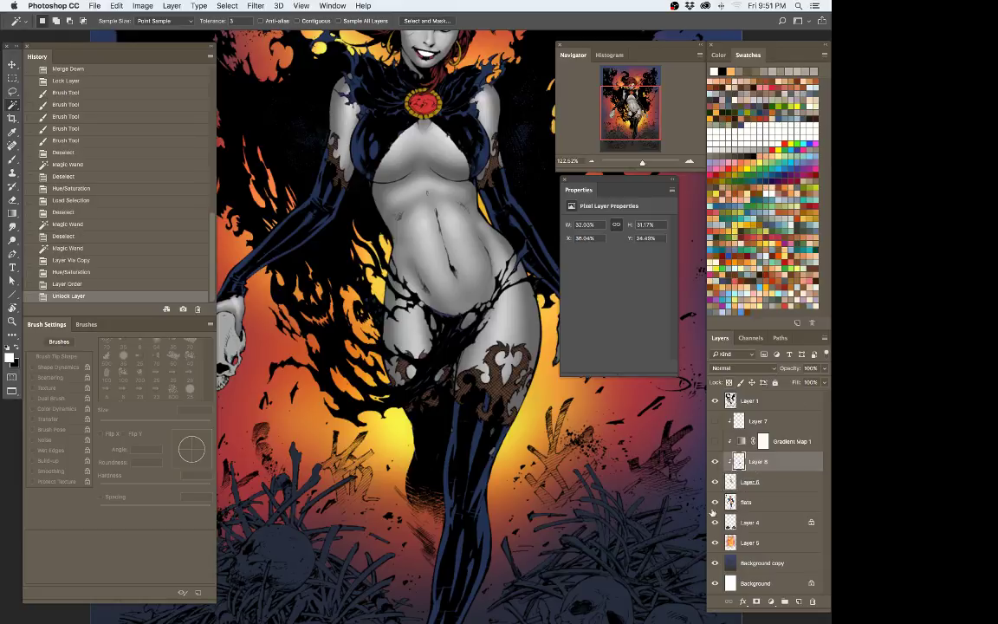
# Step: Try merging the still-clipped lace layer into the unlocked skin layer, and undo the merge
pyautogui.press('super+e')
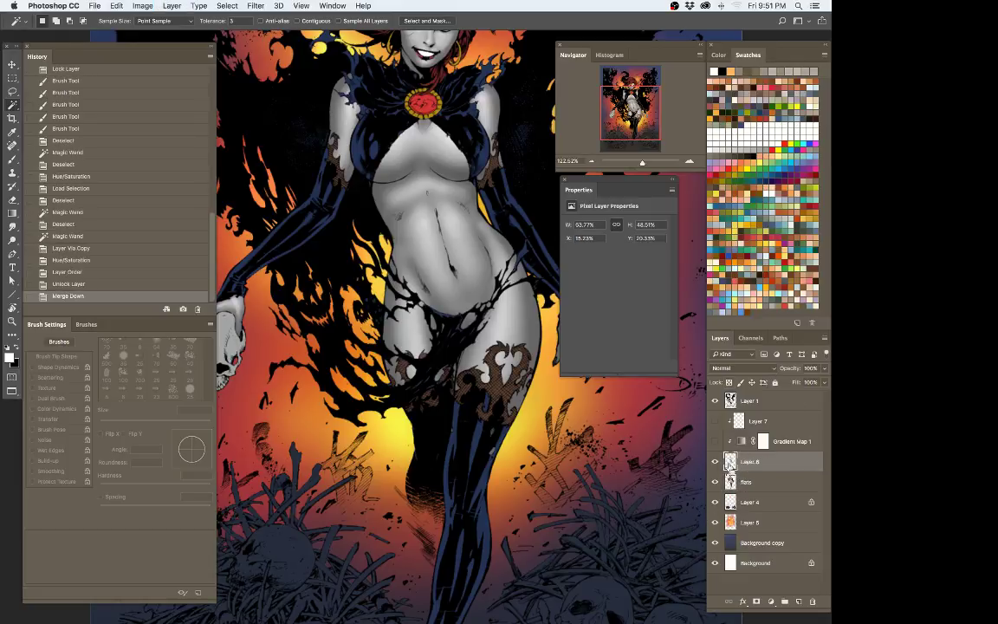
pyautogui.moveTo(724, 461)
pyautogui.mouseDown()
pyautogui.moveTo(721, 471)
pyautogui.moveTo(732, 462)
pyautogui.mouseUp()
pyautogui.press('super+z')
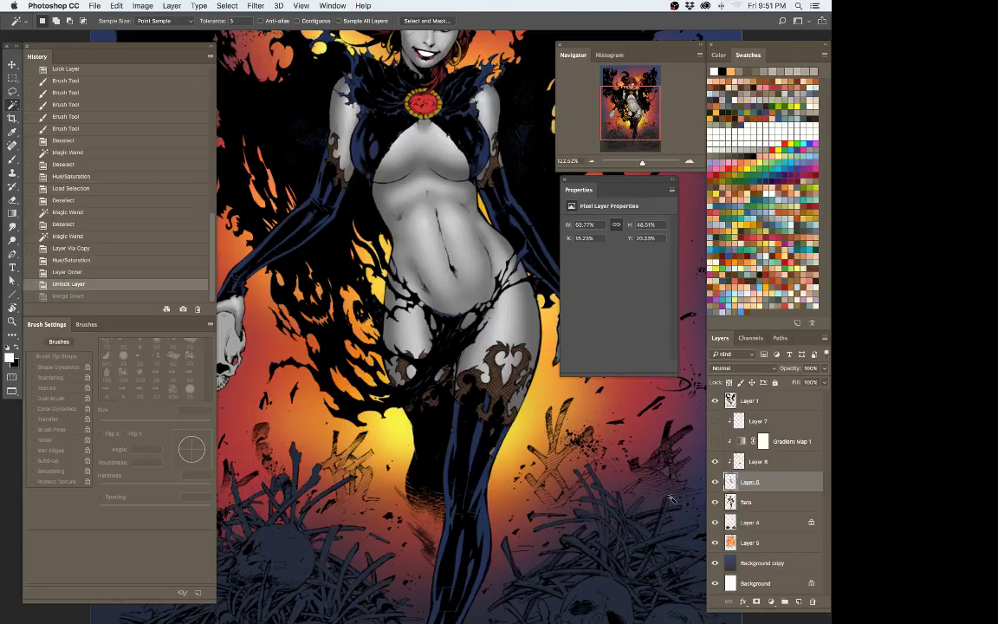
# Step: Release the lace layer from its clipping mask and merge it down into the greyscale skin layer
pyautogui.rightClick(752, 461)
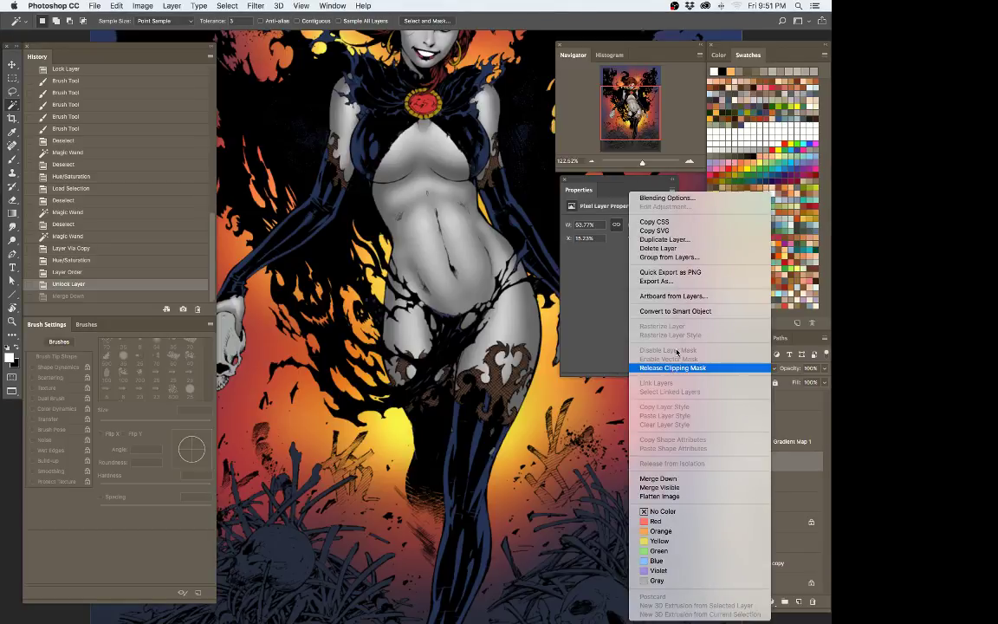
pyautogui.click(676, 367)
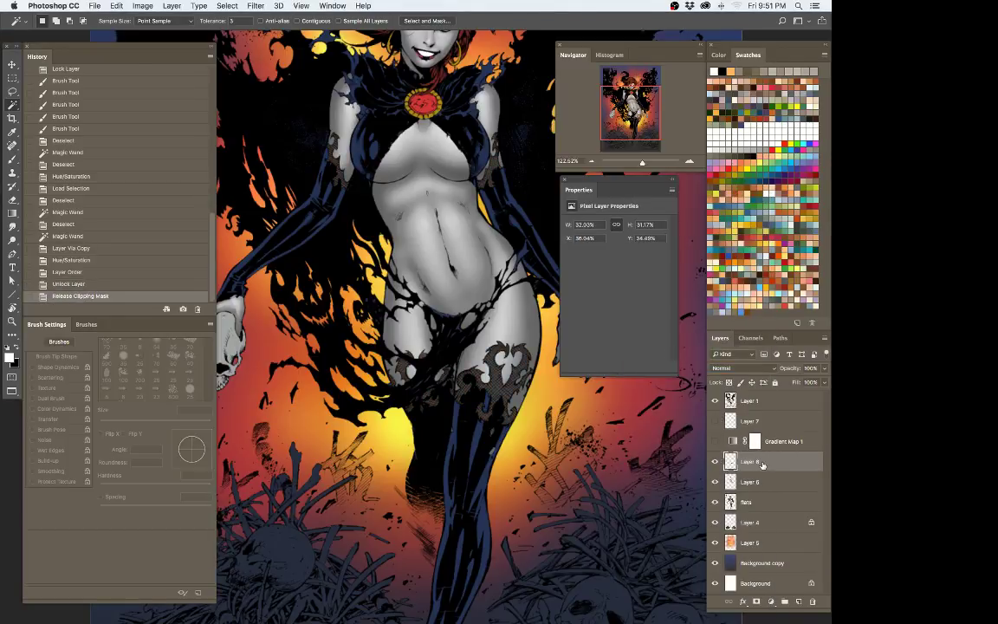
pyautogui.press('super+e')
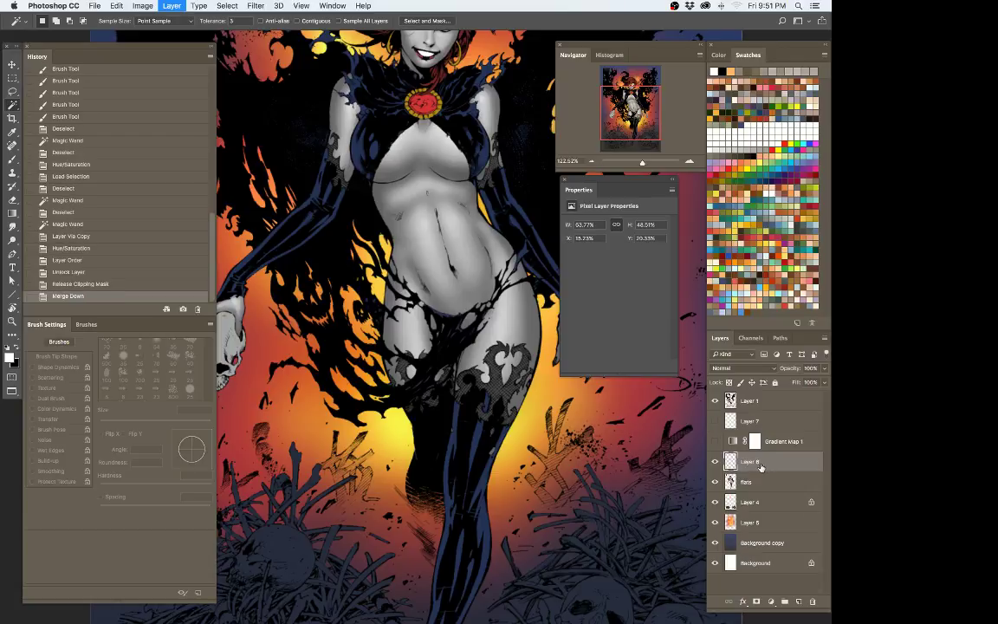
# Step: Select the lace areas using the flats layer and the Magic Wand
pyautogui.click(733, 482)
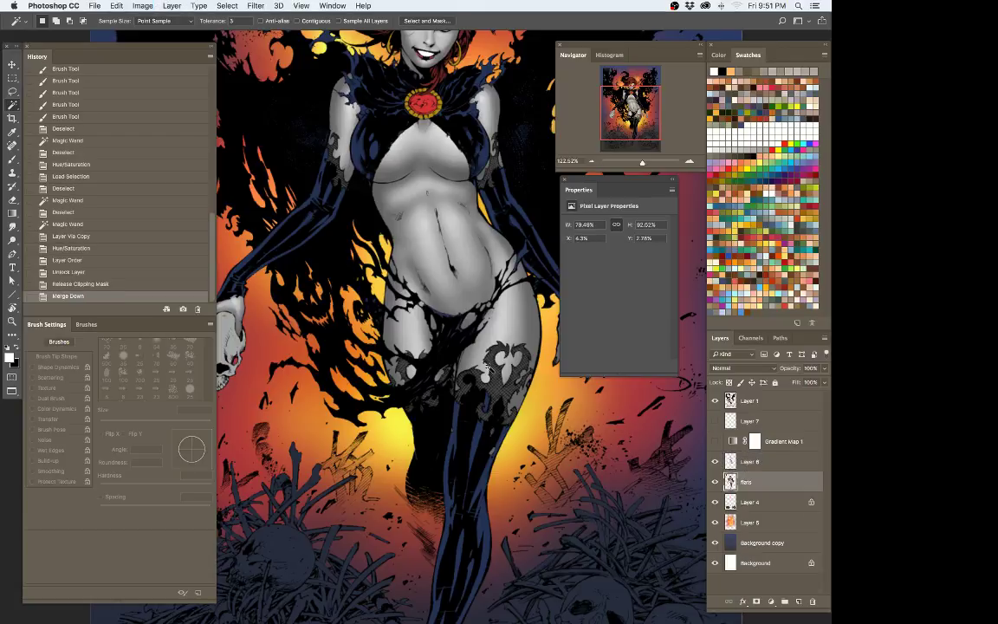
pyautogui.click(443, 328)
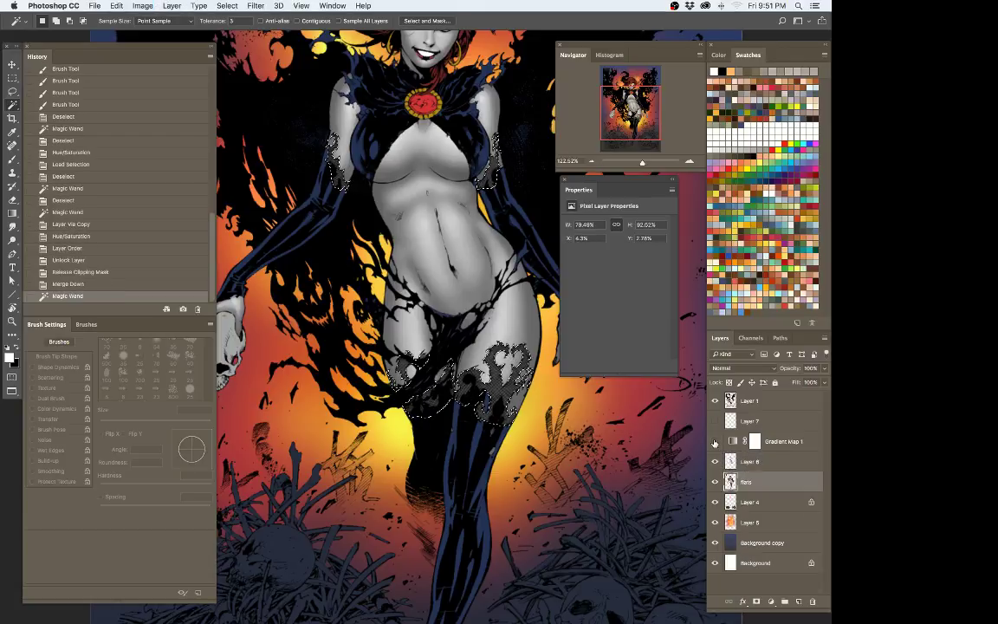
# Step: Show Gradient Map 1 and Layer 7, and clip both to the merged skin and lace layer
pyautogui.click(714, 441)
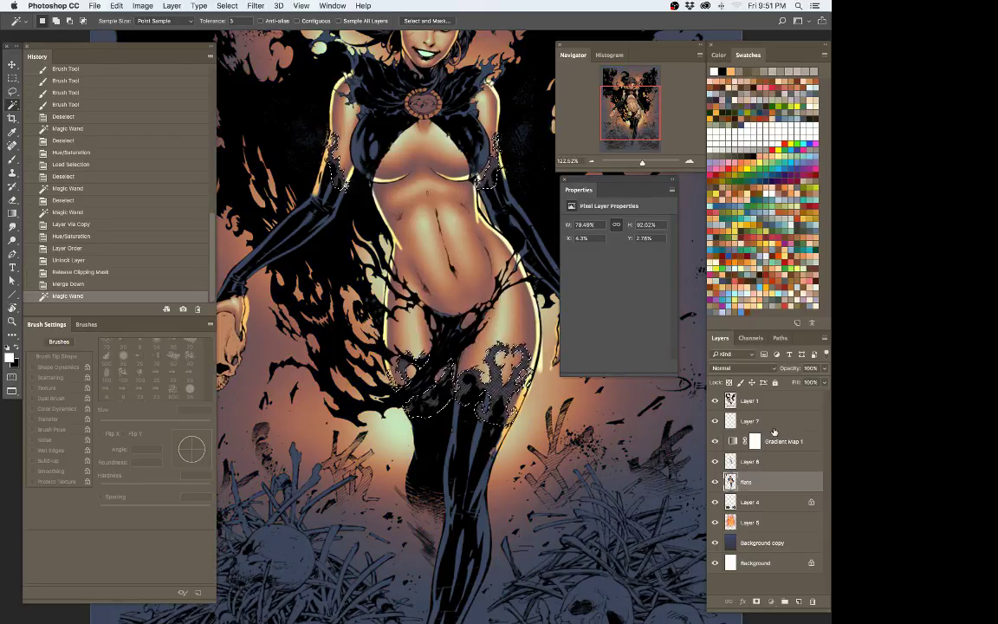
pyautogui.click(766, 442)
pyautogui.keyDown('shift'); pyautogui.click(766, 422); pyautogui.keyUp('shift')
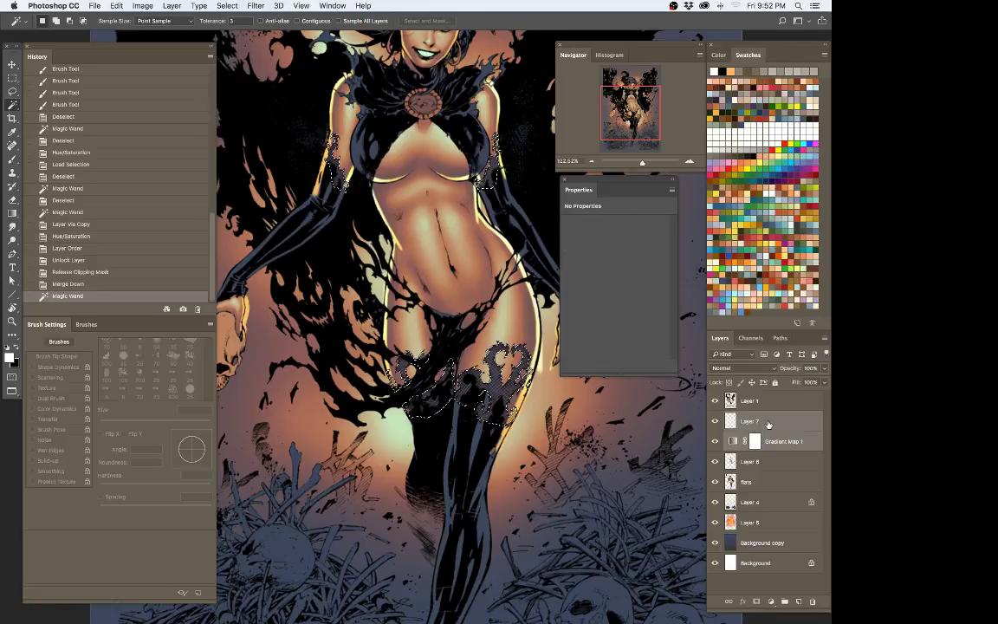
pyautogui.rightClick(766, 422)
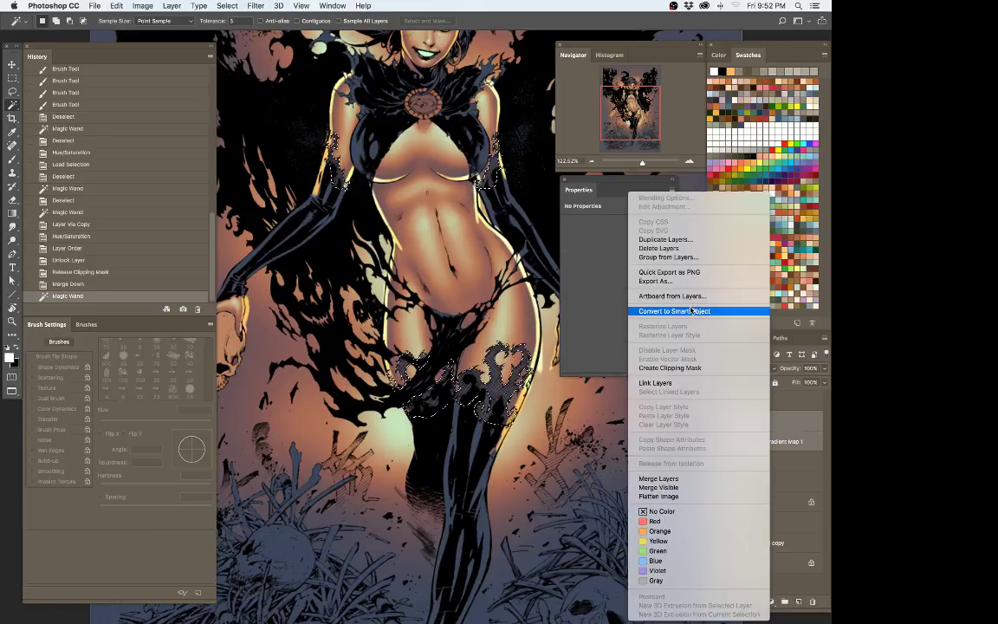
pyautogui.click(670, 367)
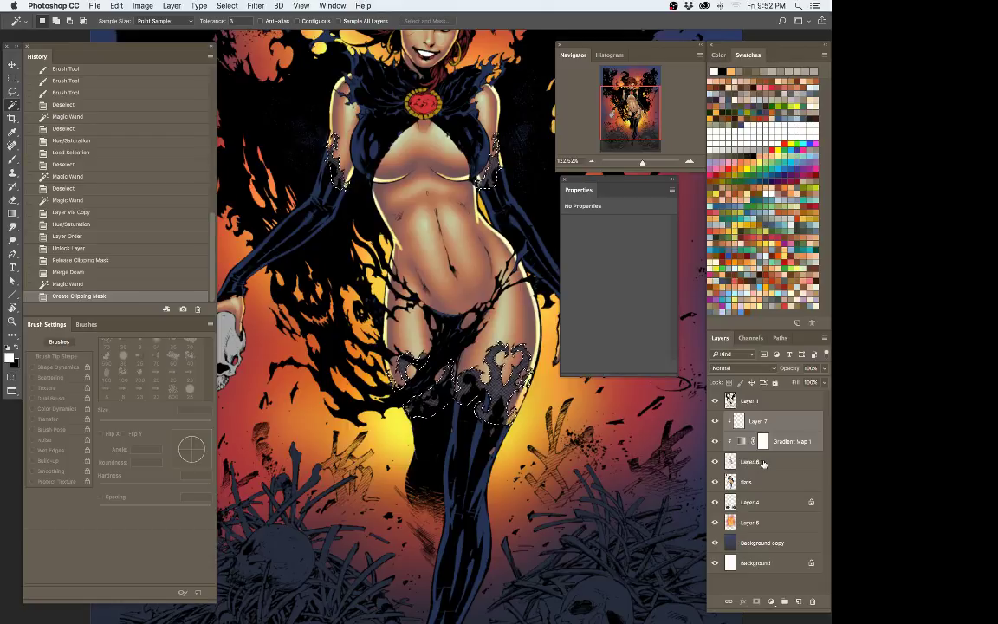
# Step: Activate the merged skin and lace layer, hide the selection outline, and set up the soft brush preset at 30 px
pyautogui.click(762, 464)
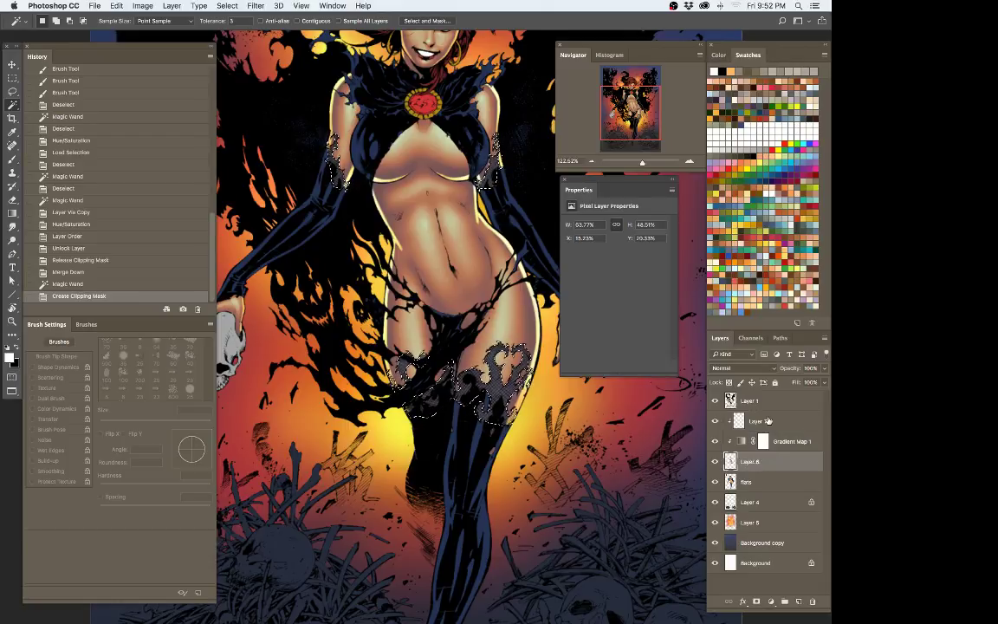
pyautogui.press('super+h')
pyautogui.press('x')
pyautogui.press('b')
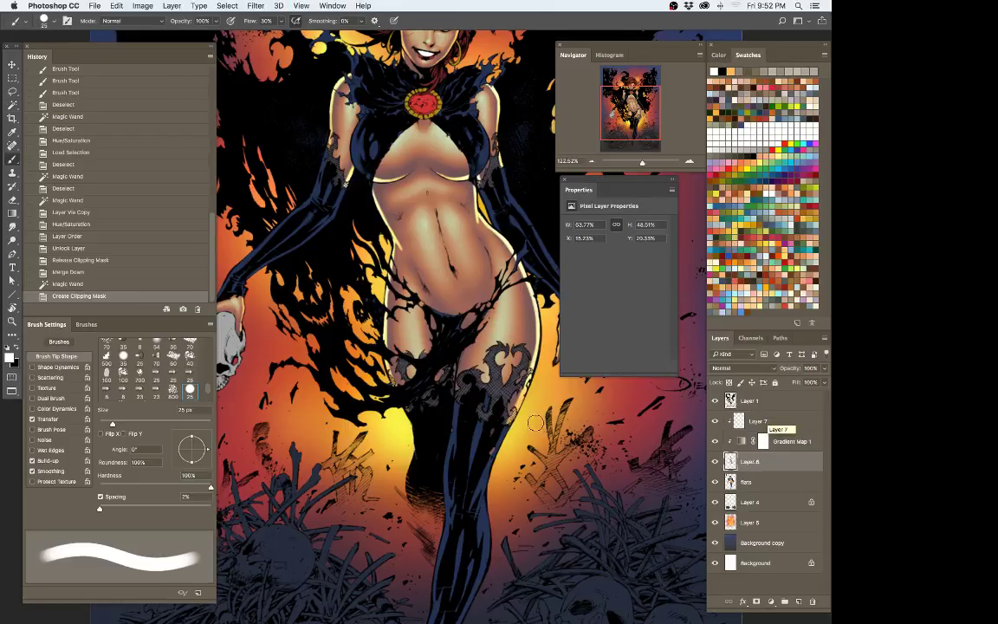
pyautogui.click(15, 20)
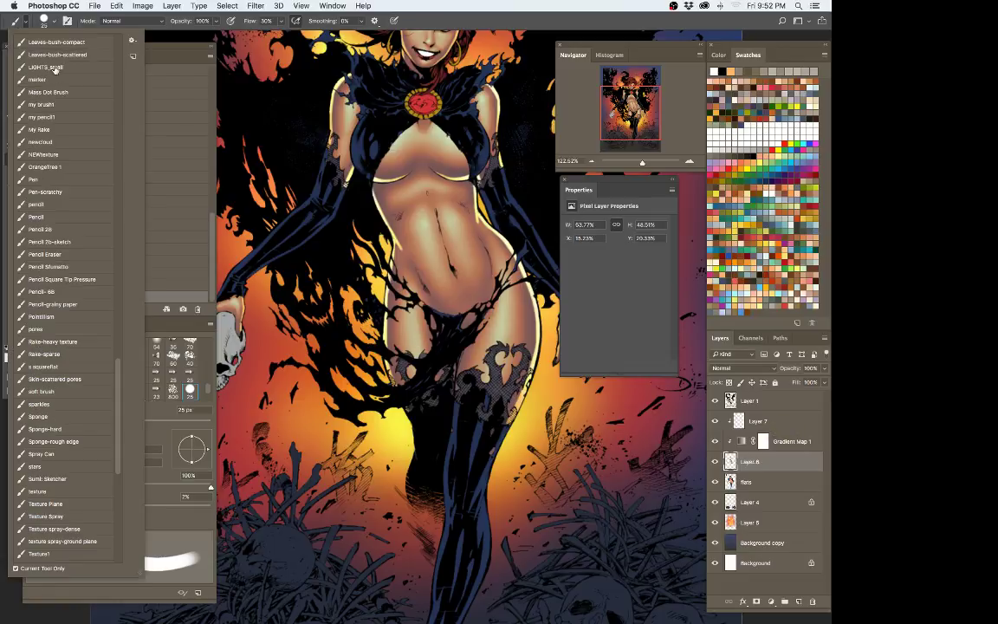
pyautogui.click(55, 392)
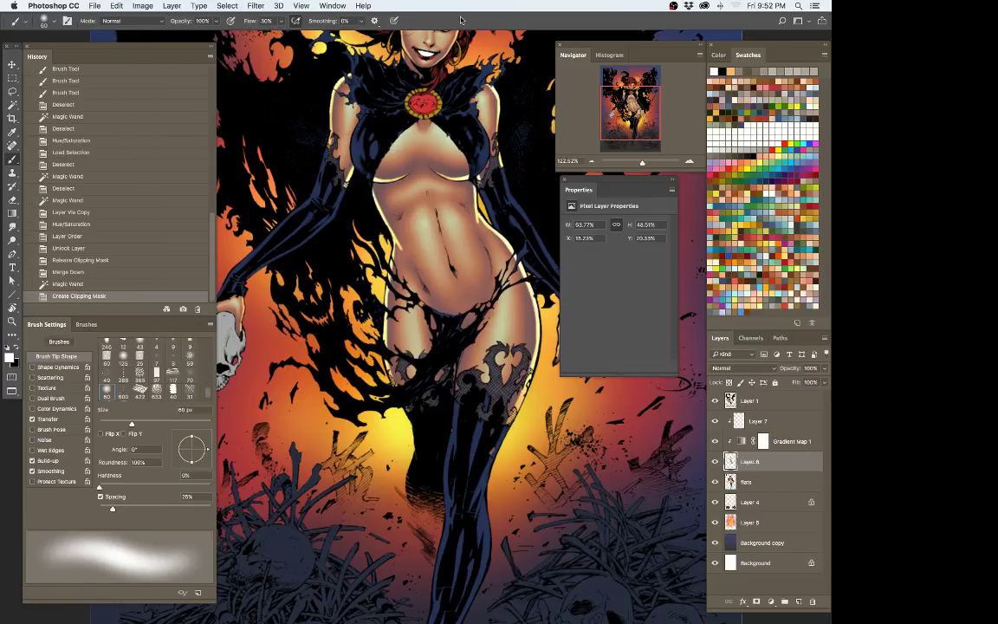
pyautogui.press('[')
pyautogui.press('[')
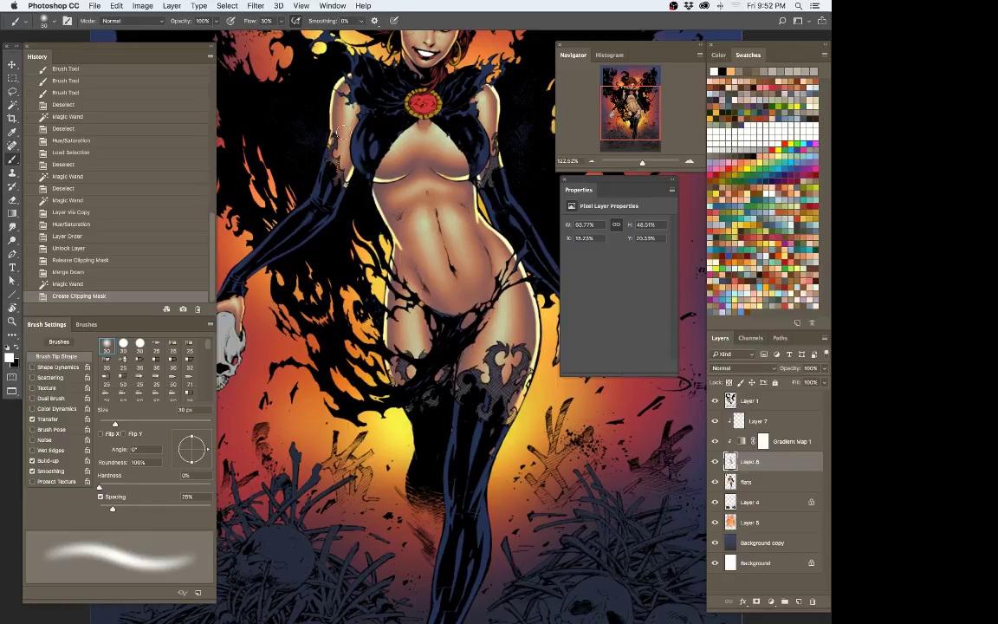
# Step: Brush a soft white highlight over the selected lace on the figure's arm at the image's left, using a 35 px brush
pyautogui.moveTo(345, 124); pyautogui.dragTo(345, 163)
pyautogui.press('super+z')
pyautogui.press(']')
pyautogui.moveTo(334, 162); pyautogui.dragTo(319, 208)
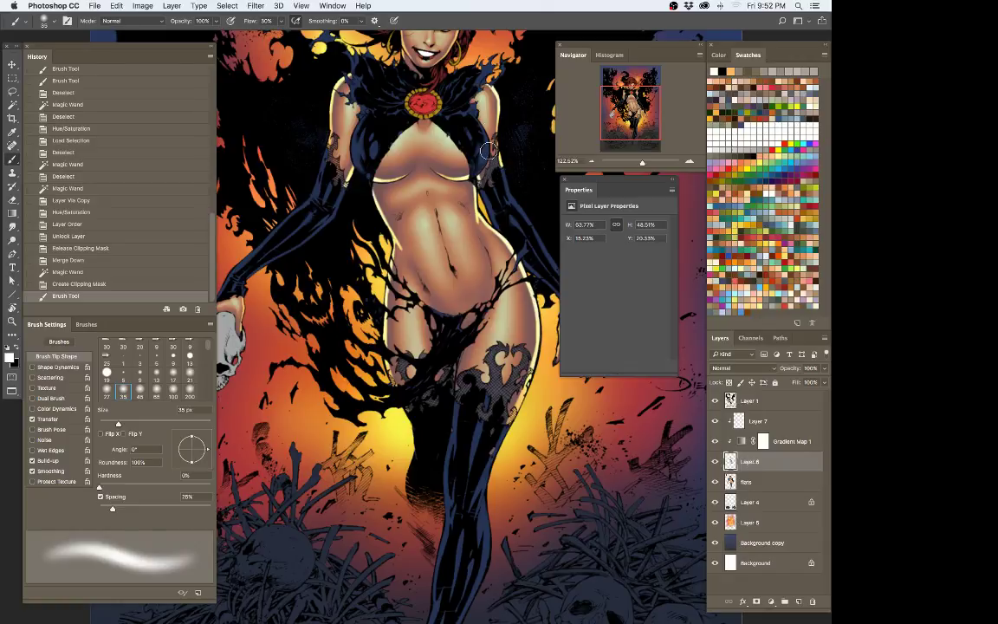
# Step: Brush soft white highlights over the selected lace on the other arm and both thighs, enlarging the brush to 80 px
pyautogui.moveTo(489, 150); pyautogui.dragTo(490, 171)
pyautogui.press(']')
pyautogui.press(']')
pyautogui.press(']')
pyautogui.moveTo(419, 373)
pyautogui.mouseDown()
pyautogui.moveTo(430, 405)
pyautogui.moveTo(498, 359)
pyautogui.moveTo(520, 315)
pyautogui.moveTo(453, 337)
pyautogui.moveTo(464, 314)
pyautogui.moveTo(433, 364)
pyautogui.mouseUp()
pyautogui.press(']')
pyautogui.press(']')
pyautogui.press(']')
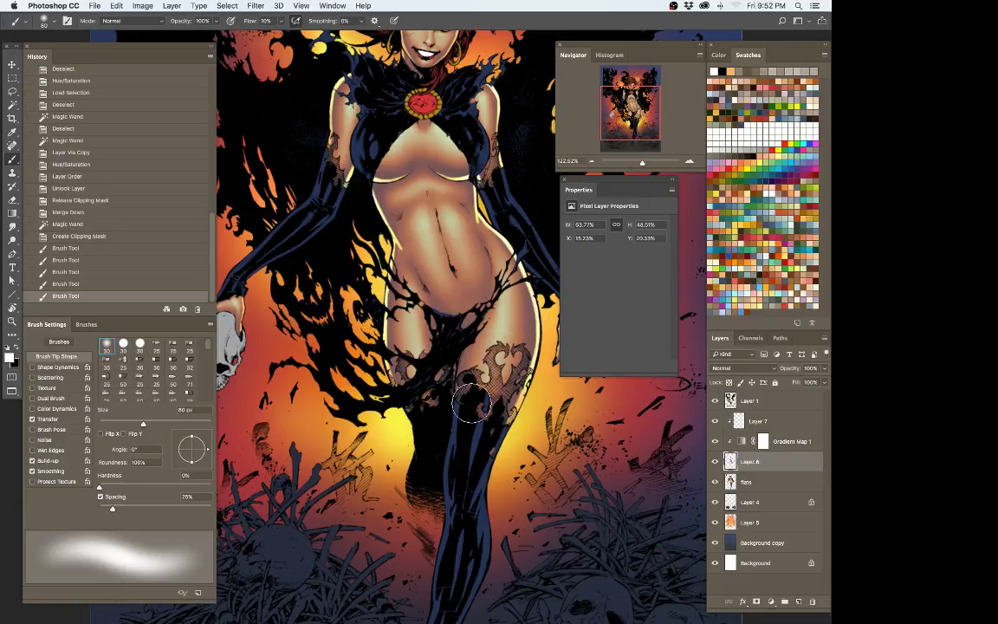
pyautogui.moveTo(472, 404); pyautogui.dragTo(434, 381)
pyautogui.moveTo(345, 177); pyautogui.dragTo(336, 149)
pyautogui.moveTo(487, 137)
pyautogui.mouseDown()
pyautogui.moveTo(501, 172)
pyautogui.moveTo(505, 108)
pyautogui.mouseUp()
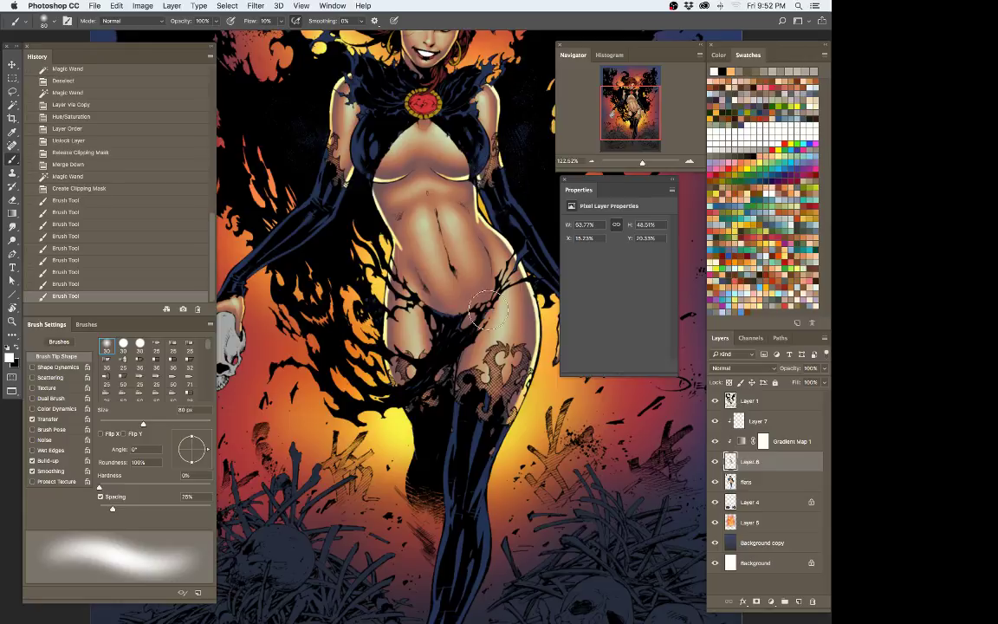
# Step: Shade the selected lace with soft black, using a 50 px brush on the arms and 70 px on the thighs
pyautogui.press('x')
pyautogui.press('[')
pyautogui.press('[')
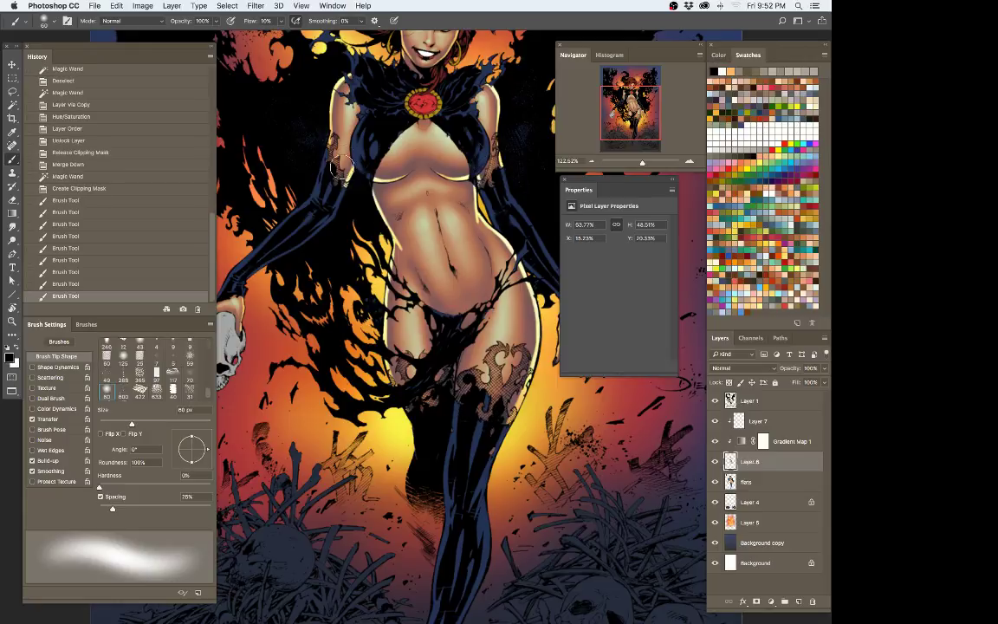
pyautogui.press('[')
pyautogui.moveTo(348, 141)
pyautogui.mouseDown()
pyautogui.moveTo(331, 154)
pyautogui.moveTo(336, 145)
pyautogui.mouseUp()
pyautogui.moveTo(490, 131)
pyautogui.mouseDown()
pyautogui.moveTo(479, 172)
pyautogui.moveTo(448, 120)
pyautogui.moveTo(446, 198)
pyautogui.mouseUp()
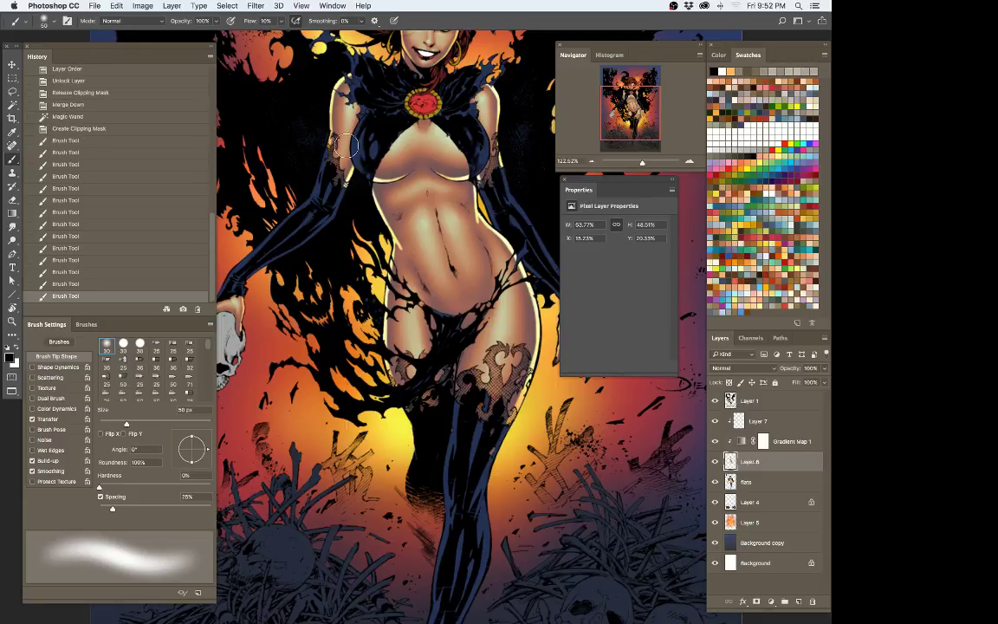
pyautogui.moveTo(345, 146); pyautogui.dragTo(333, 135)
pyautogui.press(']')
pyautogui.press(']')
pyautogui.moveTo(388, 373)
pyautogui.mouseDown()
pyautogui.moveTo(404, 343)
pyautogui.moveTo(426, 423)
pyautogui.moveTo(433, 368)
pyautogui.moveTo(434, 380)
pyautogui.moveTo(465, 389)
pyautogui.moveTo(501, 354)
pyautogui.mouseUp()
pyautogui.moveTo(472, 436)
pyautogui.mouseDown()
pyautogui.moveTo(503, 368)
pyautogui.moveTo(492, 417)
pyautogui.moveTo(485, 381)
pyautogui.mouseUp()
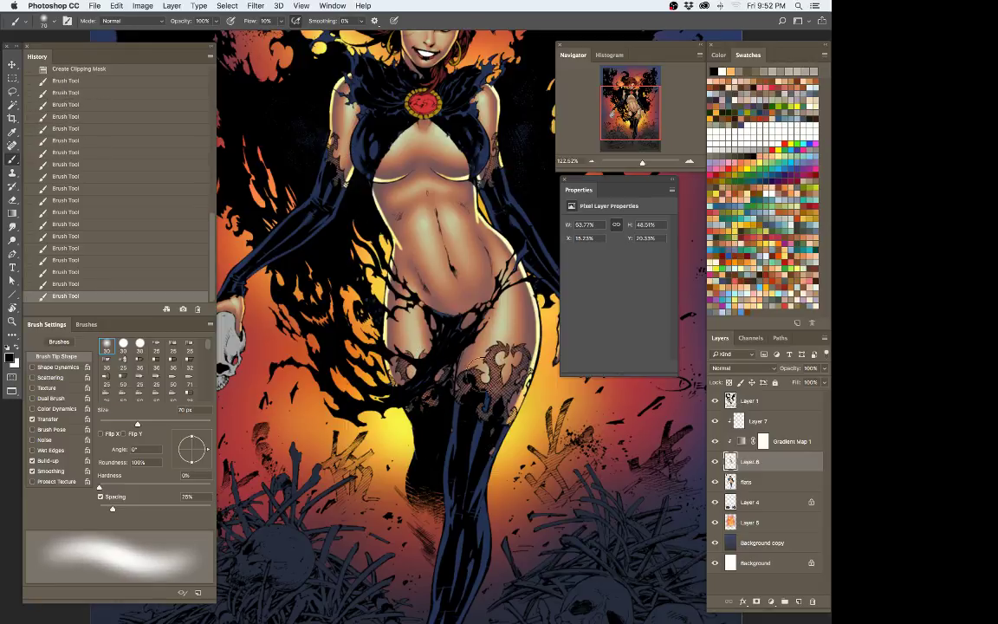
pyautogui.moveTo(445, 327); pyautogui.dragTo(525, 373)
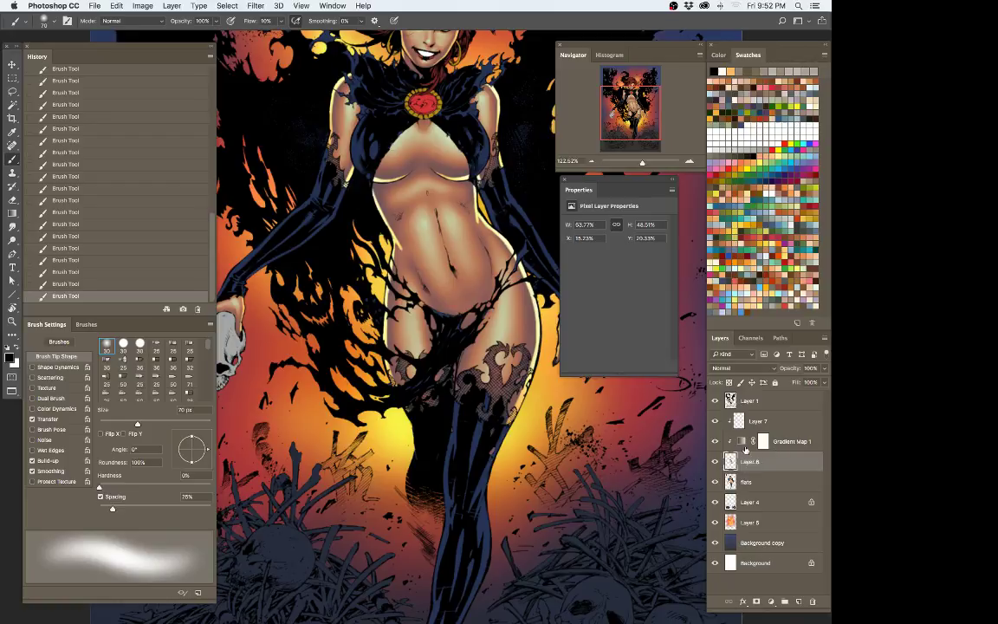
# Step: Create a new layer above Layer 7, fill the lace selection with black on it, and deselect
pyautogui.press('super+h')
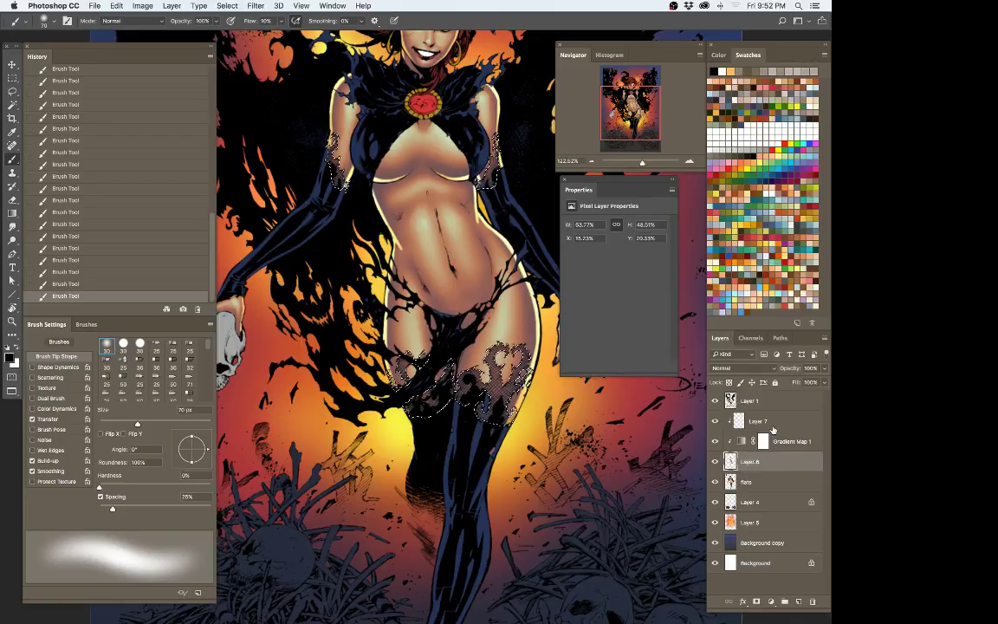
pyautogui.click(761, 421)
pyautogui.press('super+shift+n')
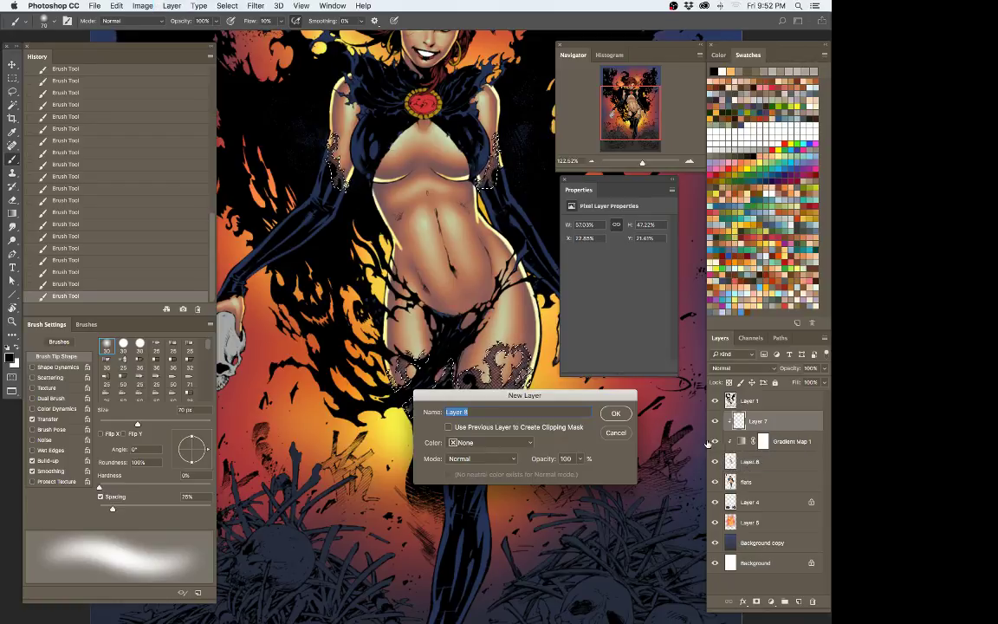
pyautogui.press('Return')
pyautogui.hotkey('alt', 'BackSpace')
pyautogui.press('super+d')
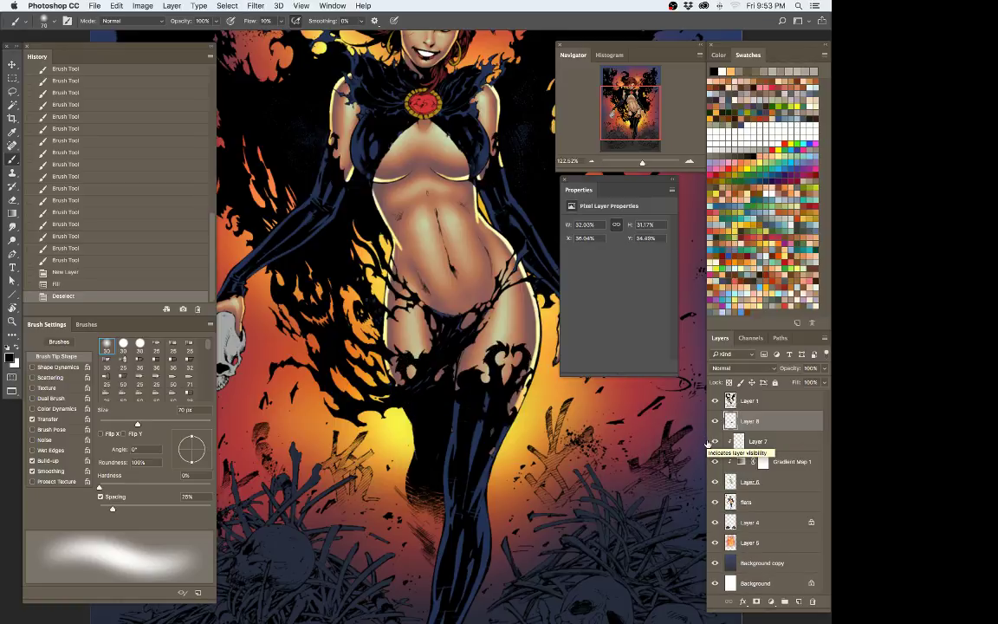
# Step: Set the opacity of the black lace layer to 50%
pyautogui.press('h')
pyautogui.press('5')
pyautogui.press('2')
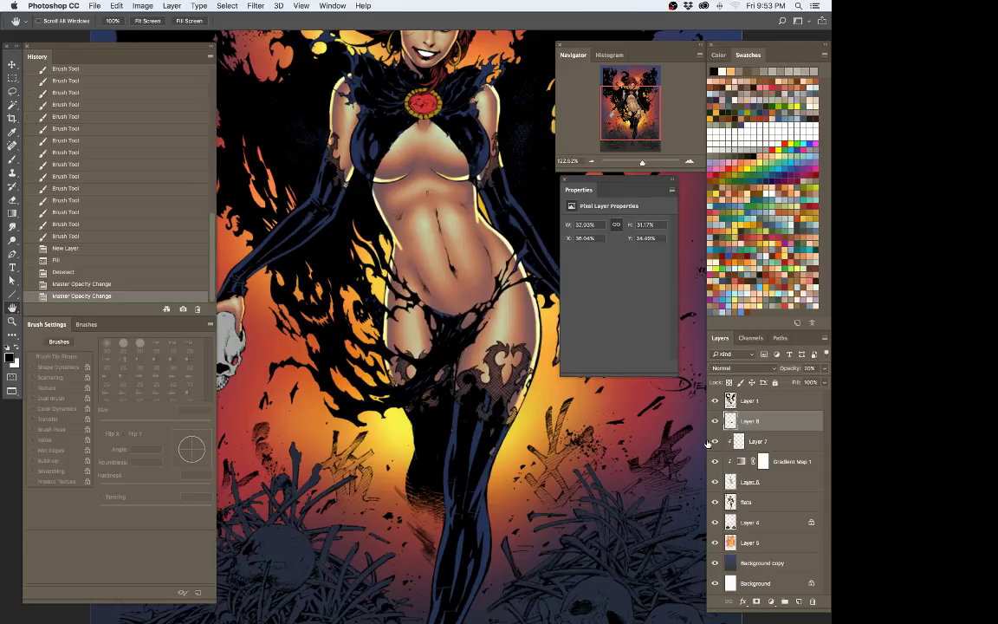
pyautogui.press('5')
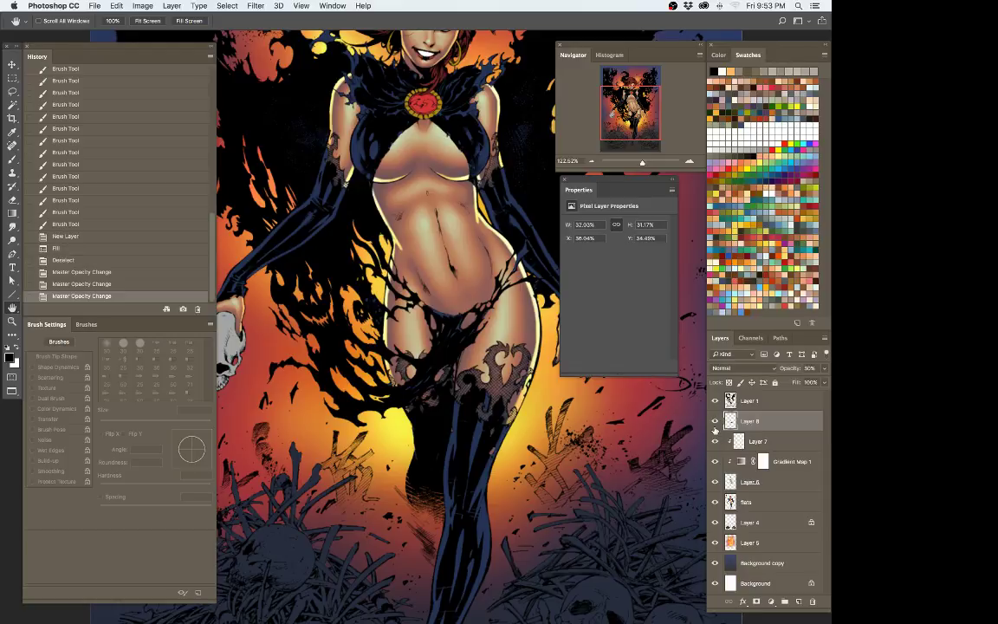
# Step: Lock the transparent pixels of Layer 6, the merged skin and lace layer
pyautogui.moveTo(439, 292); pyautogui.dragTo(398, 281)
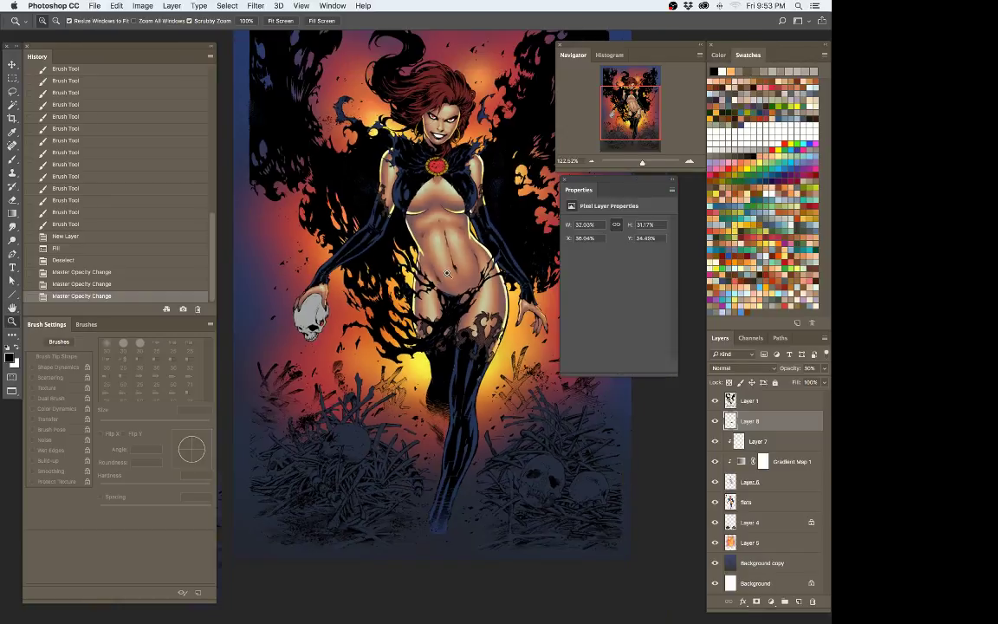
pyautogui.moveTo(472, 201); pyautogui.dragTo(414, 381)
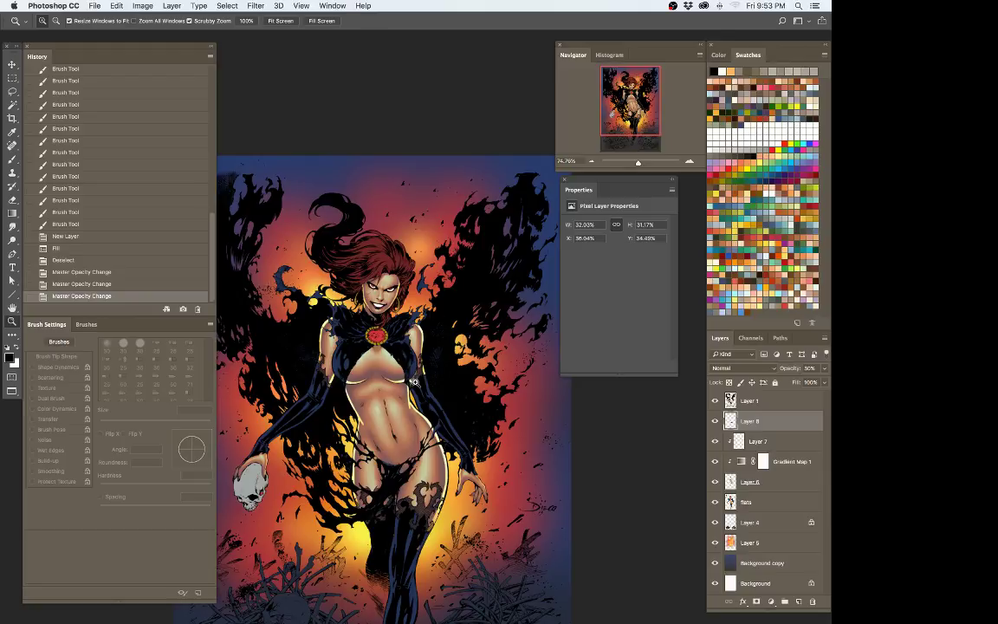
pyautogui.moveTo(454, 380)
pyautogui.mouseDown()
pyautogui.moveTo(433, 385)
pyautogui.moveTo(445, 387)
pyautogui.mouseUp()
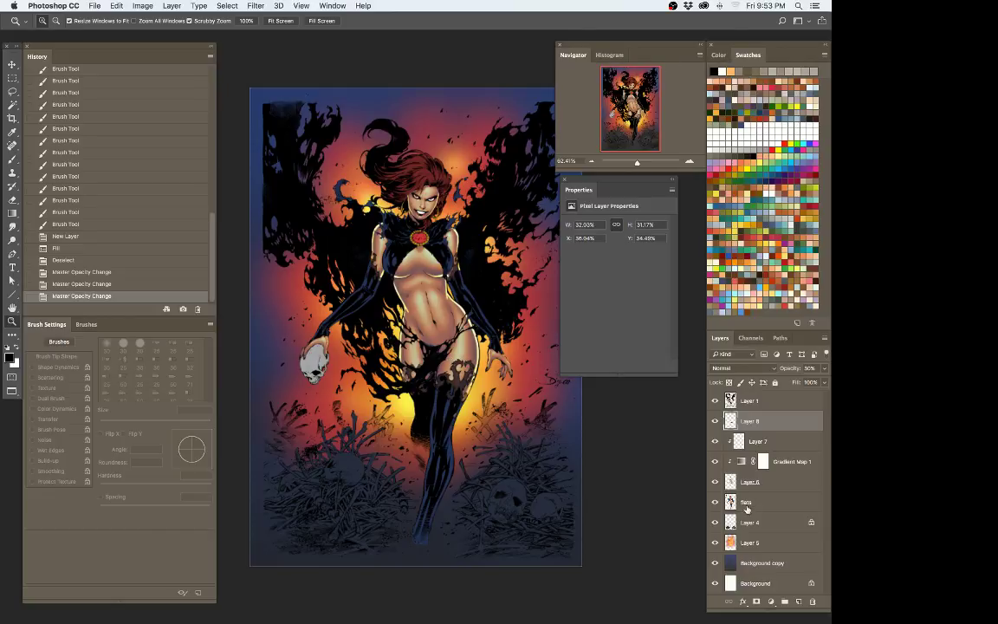
pyautogui.click(759, 482)
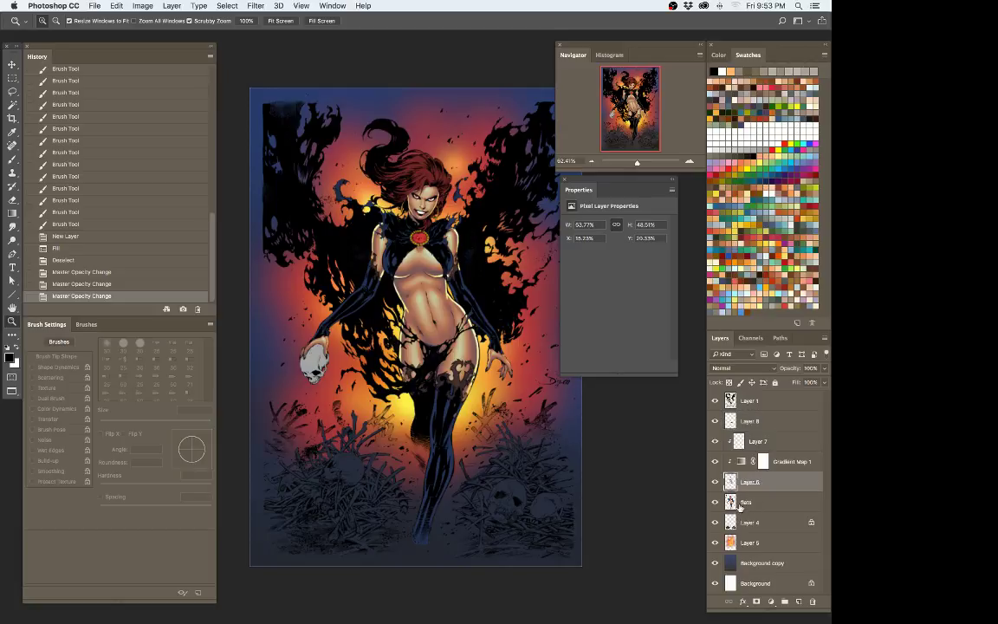
pyautogui.press('super+slash')
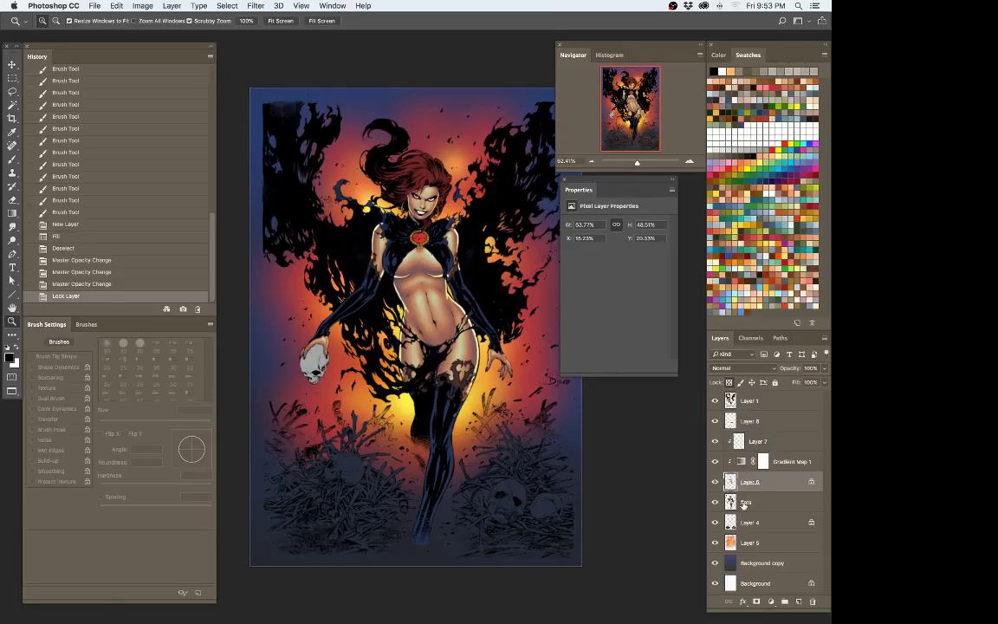
# Step: Select the skin areas with the Magic Wand on the flats layer and reactivate Layer 6
pyautogui.click(739, 504)
pyautogui.press('w')
pyautogui.click(422, 312)
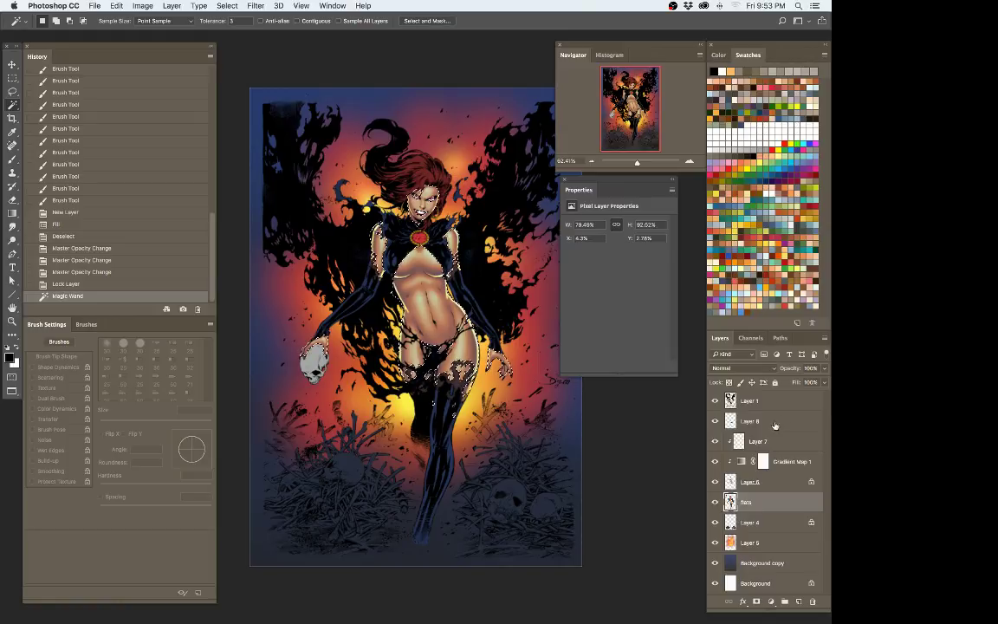
pyautogui.click(750, 482)
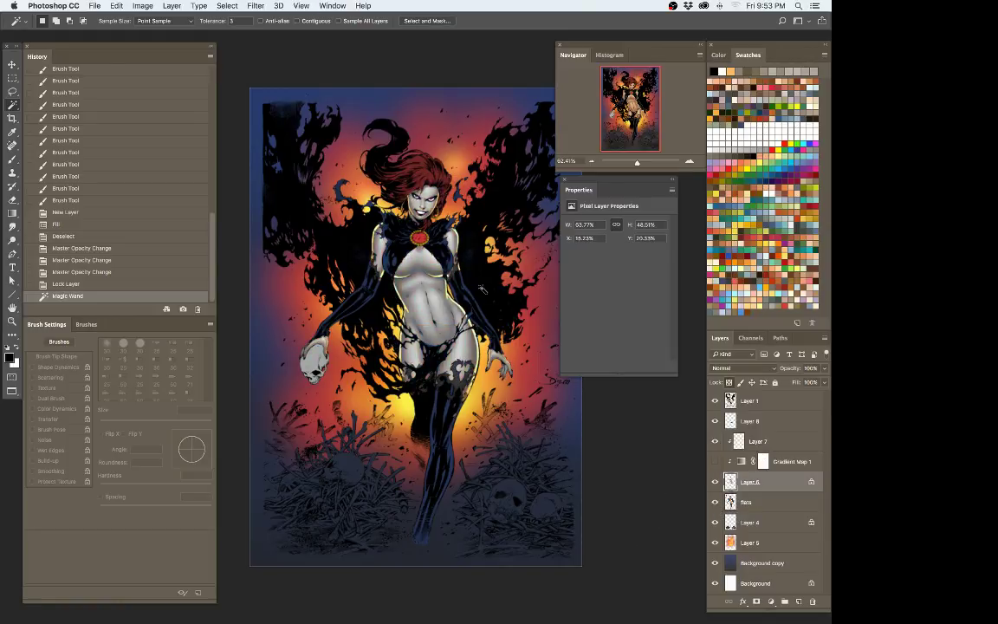
# Step: Sample grey tones from the arm and abdomen with Gradient Map 1 hidden, and show the gradient map again
pyautogui.press('z')
pyautogui.moveTo(427, 247); pyautogui.dragTo(455, 248)
pyautogui.press('b')
pyautogui.hscroll(-3, 333, 272)
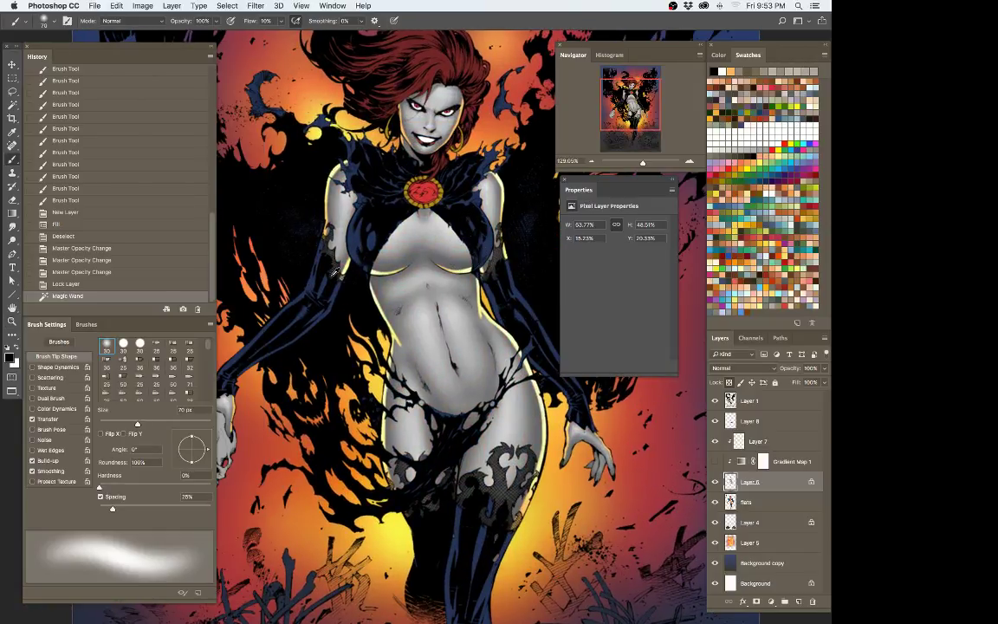
pyautogui.keyDown('alt'); pyautogui.click(340, 252); pyautogui.keyUp('alt')
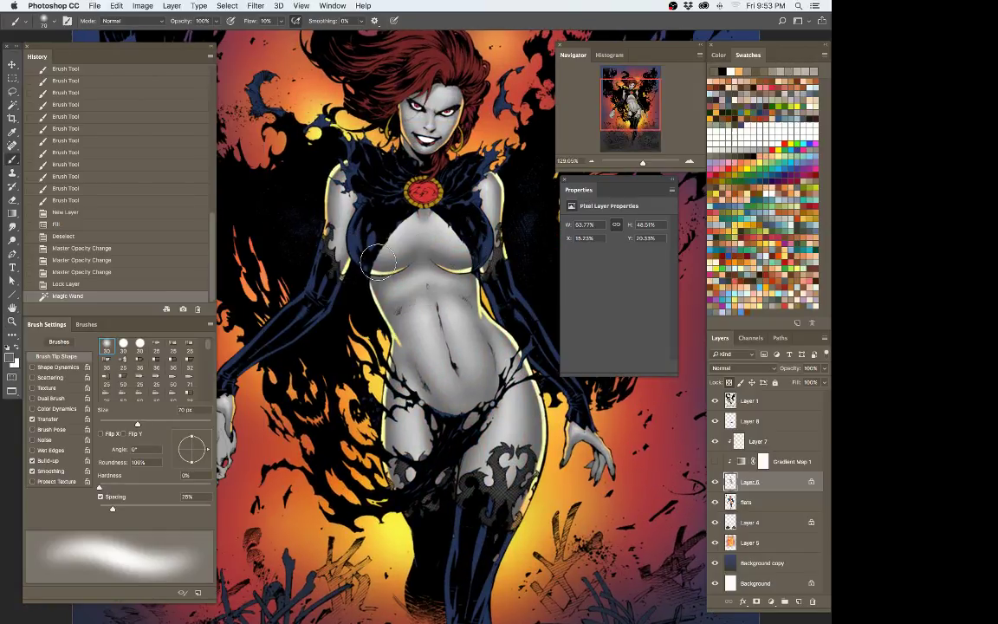
pyautogui.keyDown('alt'); pyautogui.click(416, 341); pyautogui.keyUp('alt')
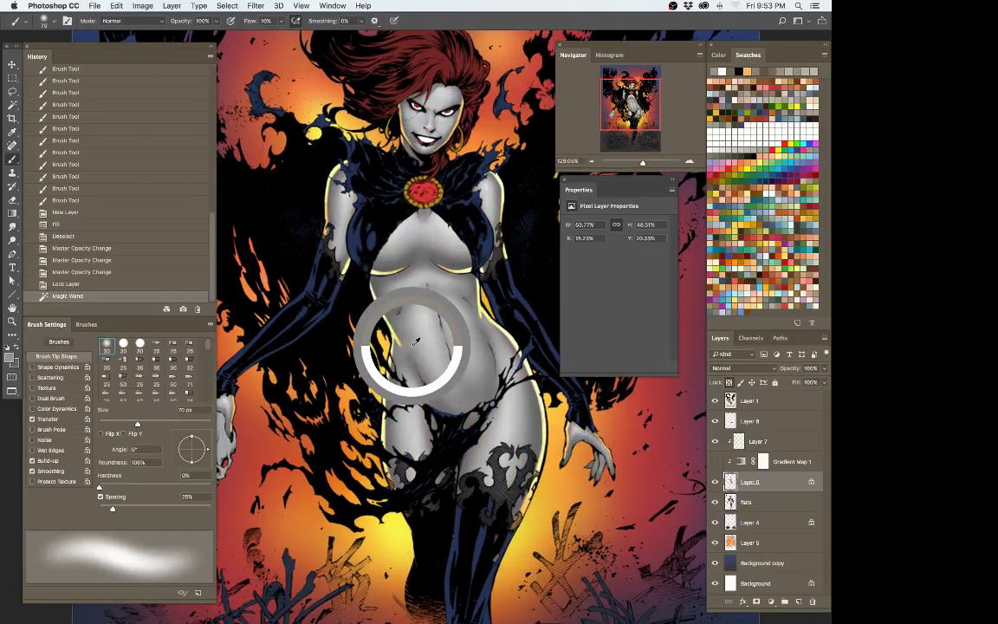
pyautogui.click(714, 461)
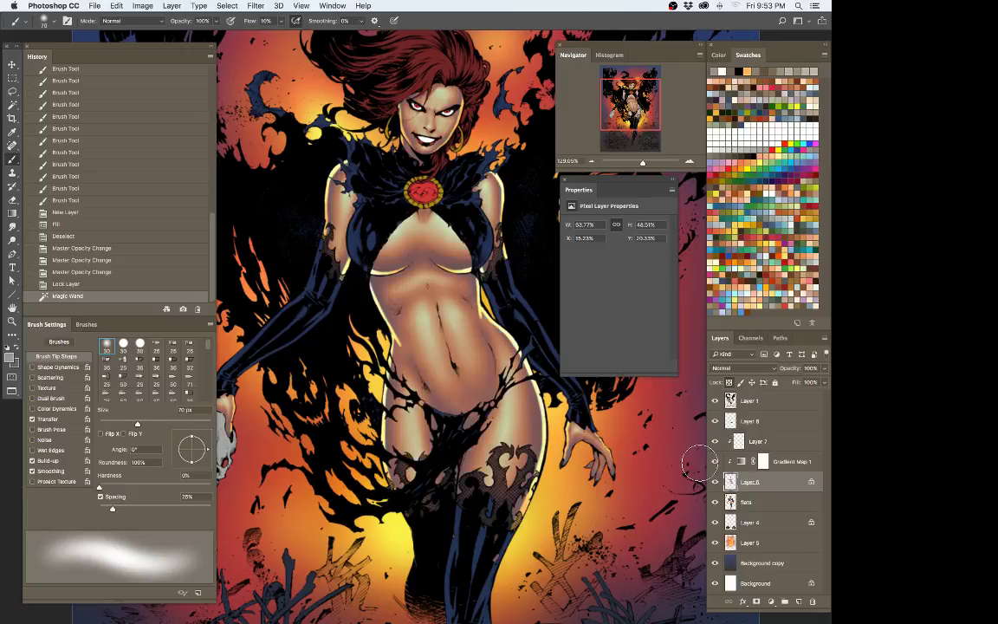
# Step: Set the brush's blending mode to Darken and its size to 60 px
pyautogui.press(']')
pyautogui.click(160, 22)
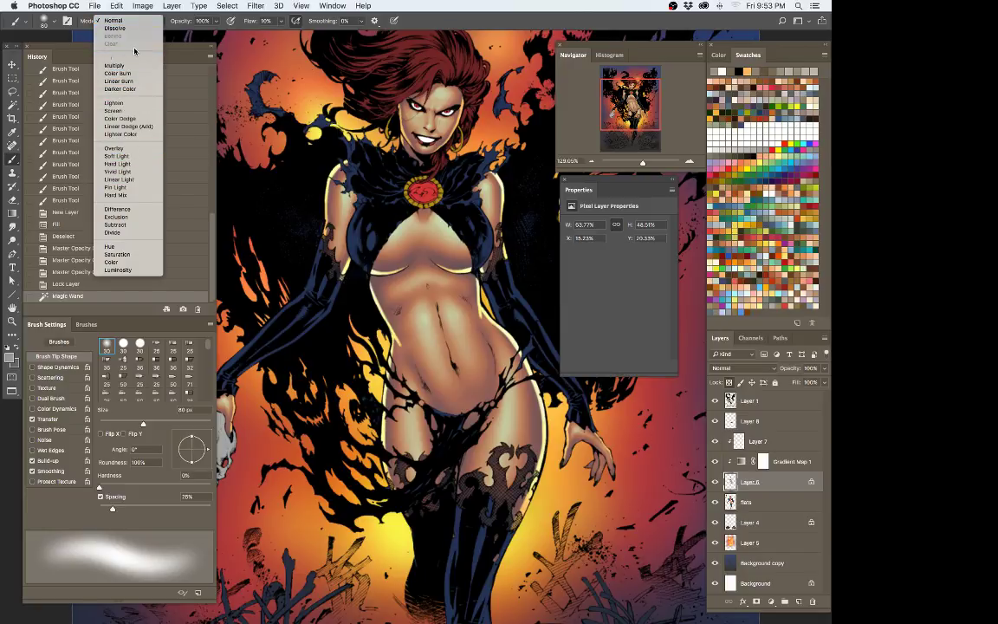
pyautogui.click(137, 58)
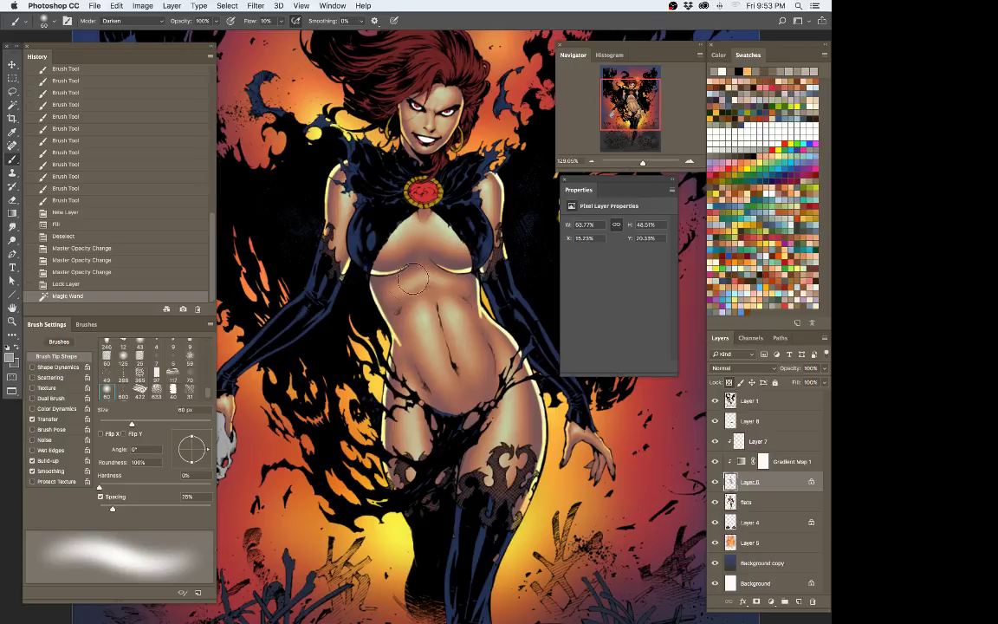
# Step: Try shading the skin beneath the chest and along the torso's sides with sampled greys, using the 60 px Darken brush
pyautogui.moveTo(405, 279)
pyautogui.mouseDown()
pyautogui.moveTo(381, 298)
pyautogui.moveTo(401, 287)
pyautogui.moveTo(372, 264)
pyautogui.moveTo(425, 273)
pyautogui.mouseUp()
pyautogui.moveTo(367, 255)
pyautogui.mouseDown()
pyautogui.moveTo(407, 334)
pyautogui.moveTo(407, 291)
pyautogui.moveTo(440, 277)
pyautogui.mouseUp()
pyautogui.keyDown('alt'); pyautogui.click(407, 287); pyautogui.keyUp('alt')
pyautogui.moveTo(389, 305); pyautogui.dragTo(383, 315)
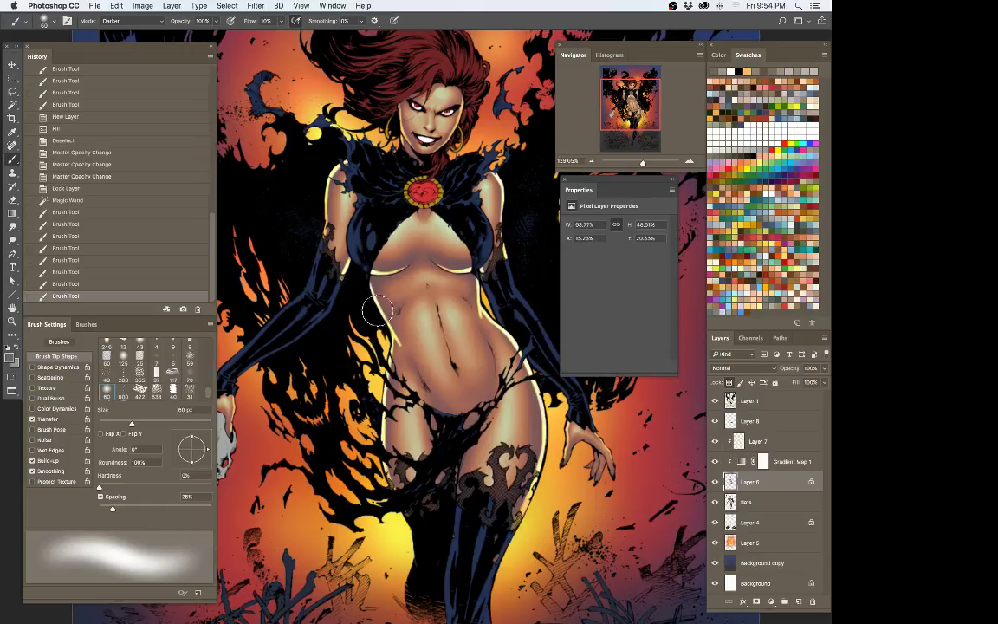
pyautogui.moveTo(481, 273); pyautogui.dragTo(466, 279)
pyautogui.moveTo(399, 244); pyautogui.dragTo(439, 268)
pyautogui.moveTo(481, 220); pyautogui.dragTo(468, 162)
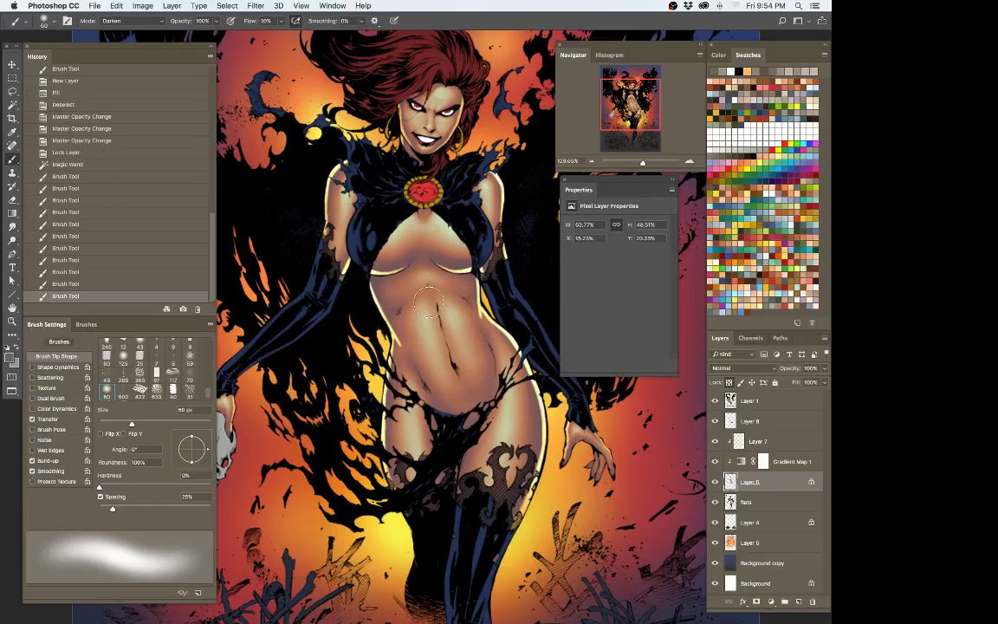
pyautogui.moveTo(438, 247)
pyautogui.mouseDown()
pyautogui.moveTo(474, 258)
pyautogui.moveTo(445, 284)
pyautogui.mouseUp()
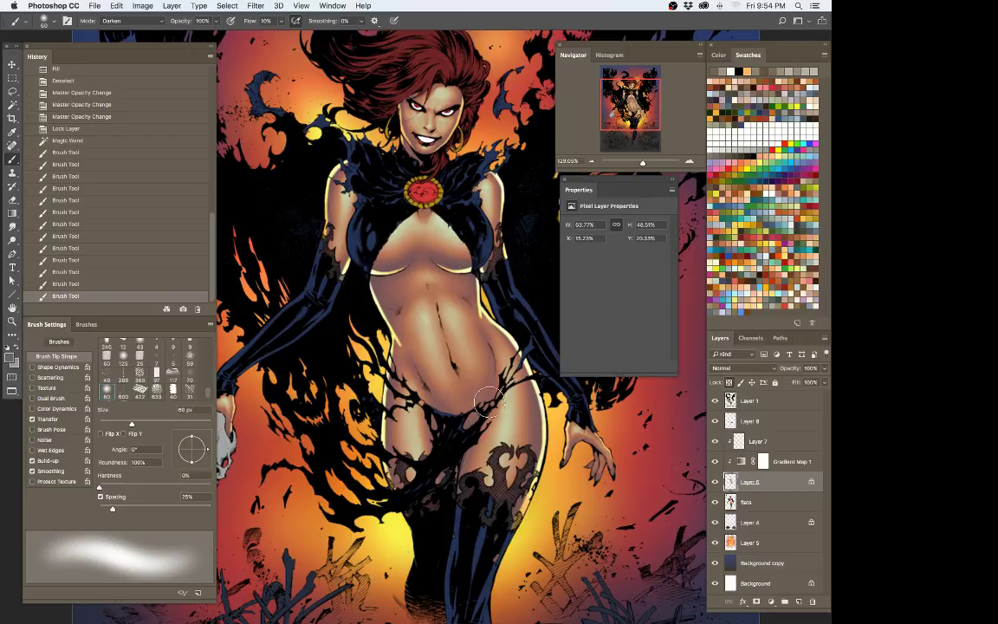
# Step: Try darkening the upper abdomen with broader strokes of a 90 px Darken brush
pyautogui.press('z')
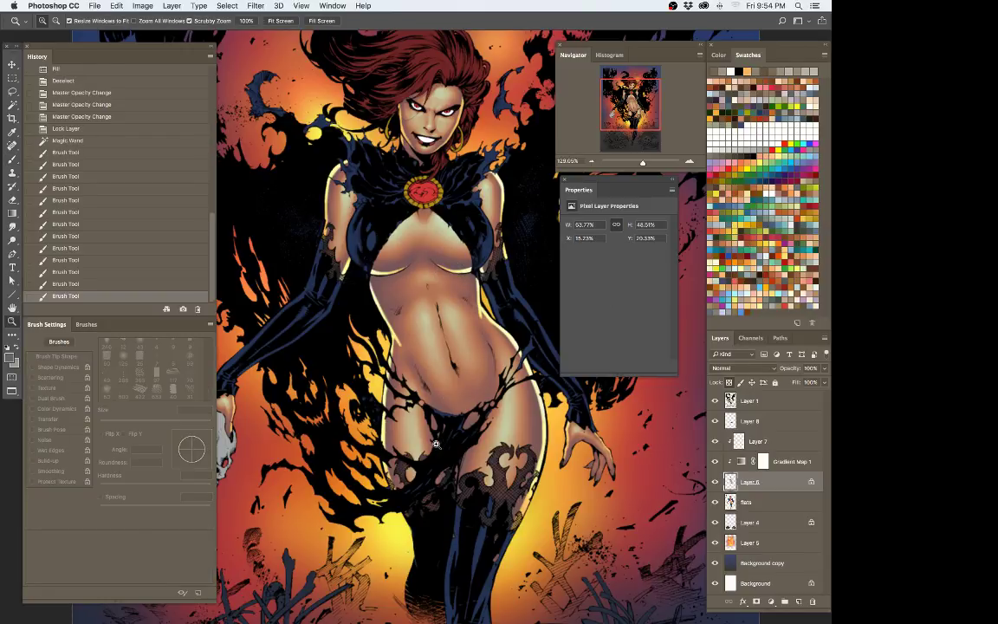
pyautogui.moveTo(504, 414)
pyautogui.mouseDown()
pyautogui.moveTo(376, 436)
pyautogui.moveTo(484, 445)
pyautogui.moveTo(464, 442)
pyautogui.mouseUp()
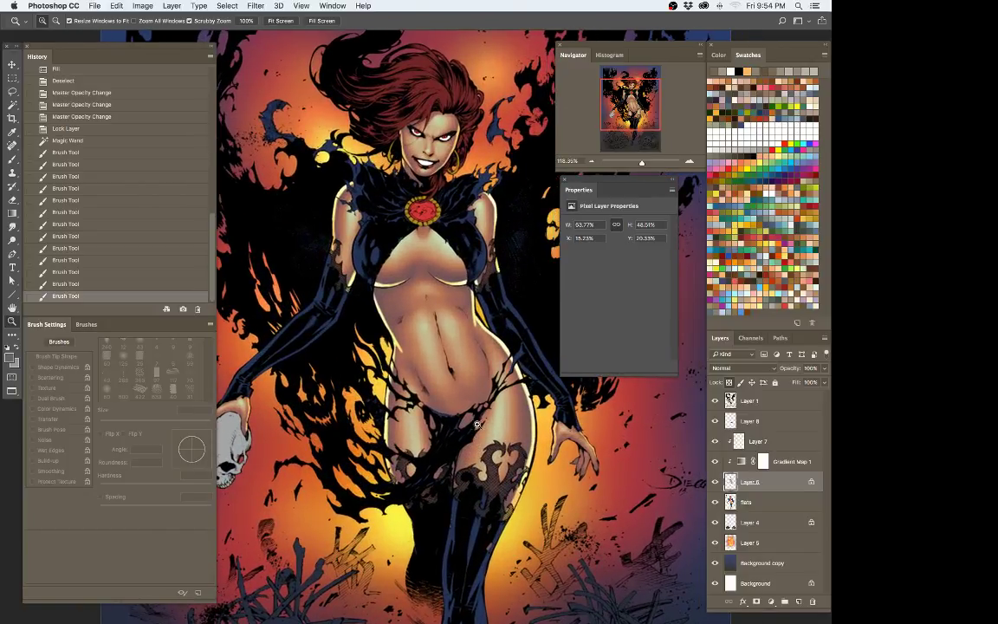
pyautogui.press('b')
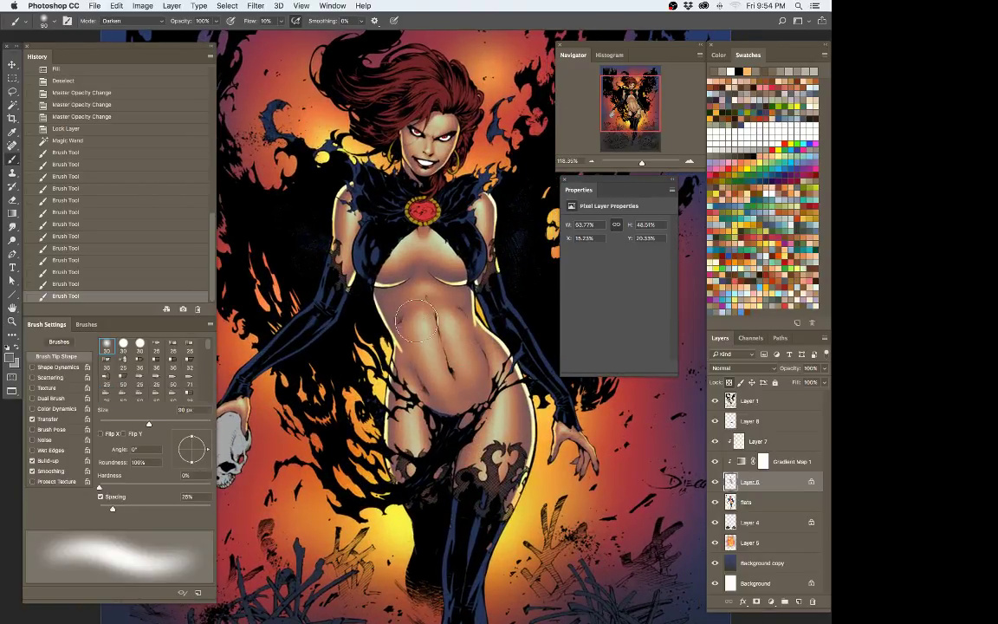
pyautogui.moveTo(374, 289)
pyautogui.mouseDown()
pyautogui.moveTo(412, 279)
pyautogui.moveTo(430, 292)
pyautogui.mouseUp()
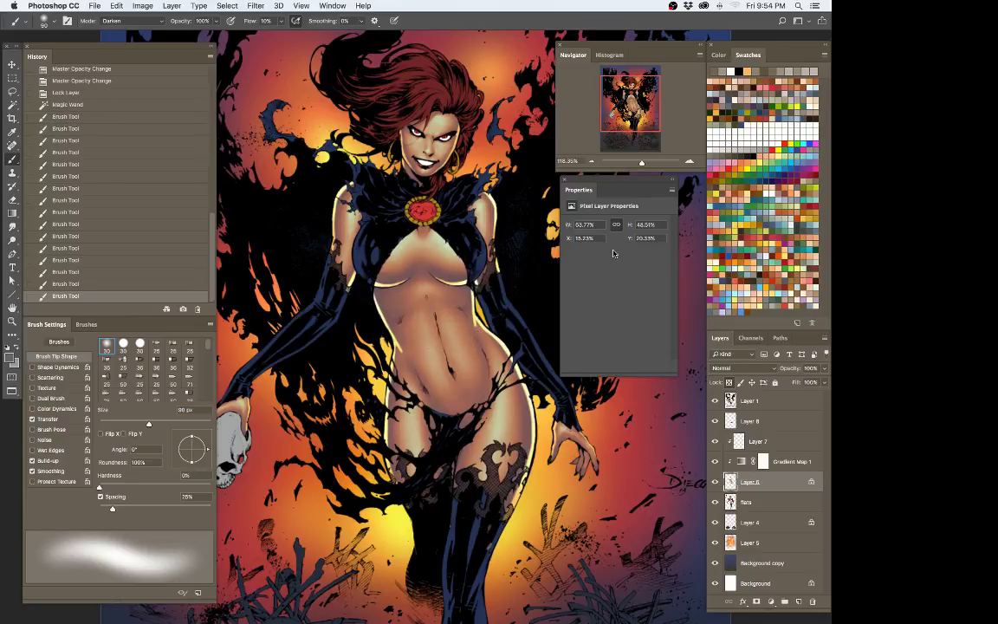
pyautogui.moveTo(425, 287)
pyautogui.mouseDown()
pyautogui.moveTo(413, 317)
pyautogui.moveTo(418, 310)
pyautogui.mouseUp()
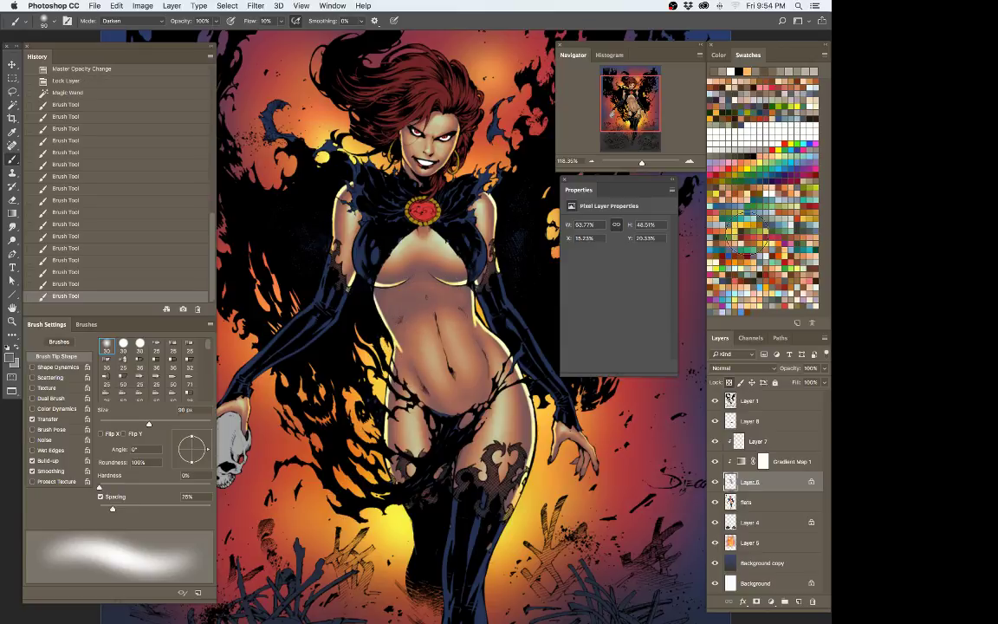
# Step: Undo all the torso shading strokes by reverting the image to the Magic Wand history state
pyautogui.press('super+z')
pyautogui.press('super+z')
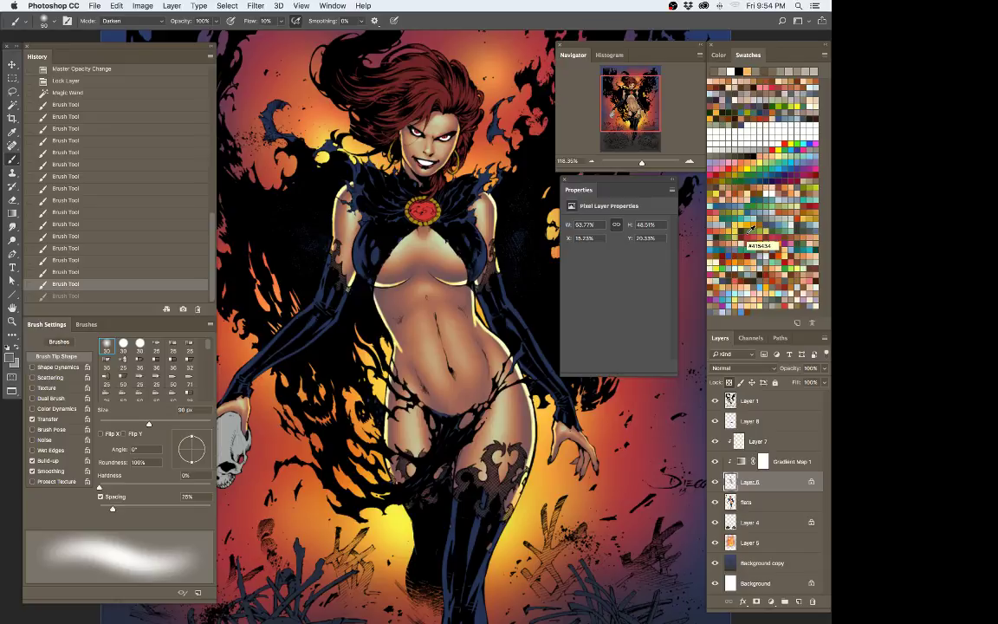
pyautogui.click(87, 94)
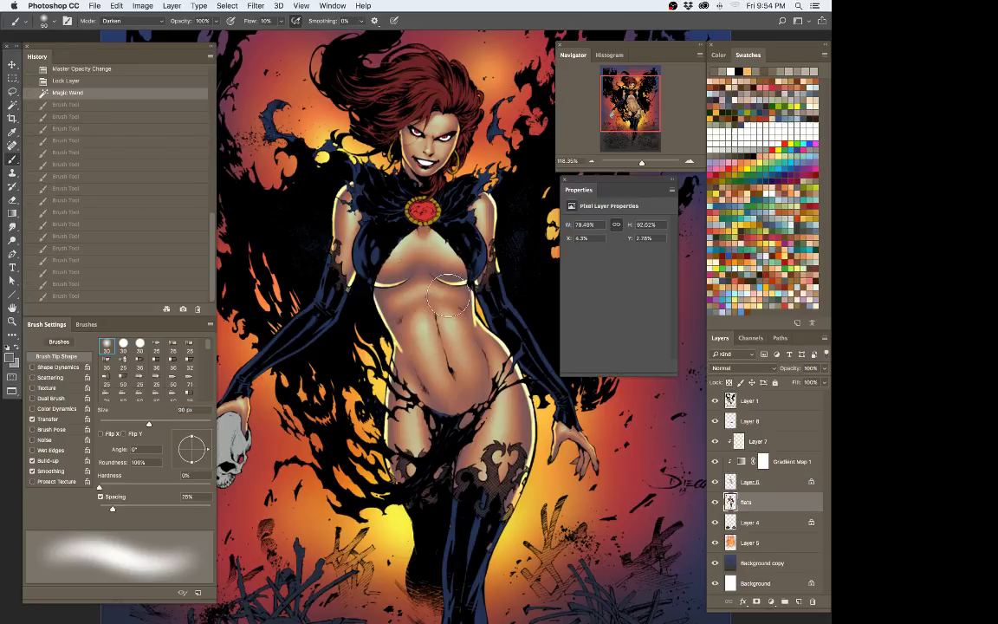
# Step: Switch from the flats layer to Layer 6 and shade the torso skin with the 90 px Darken brush
pyautogui.moveTo(331, 314); pyautogui.dragTo(386, 356)
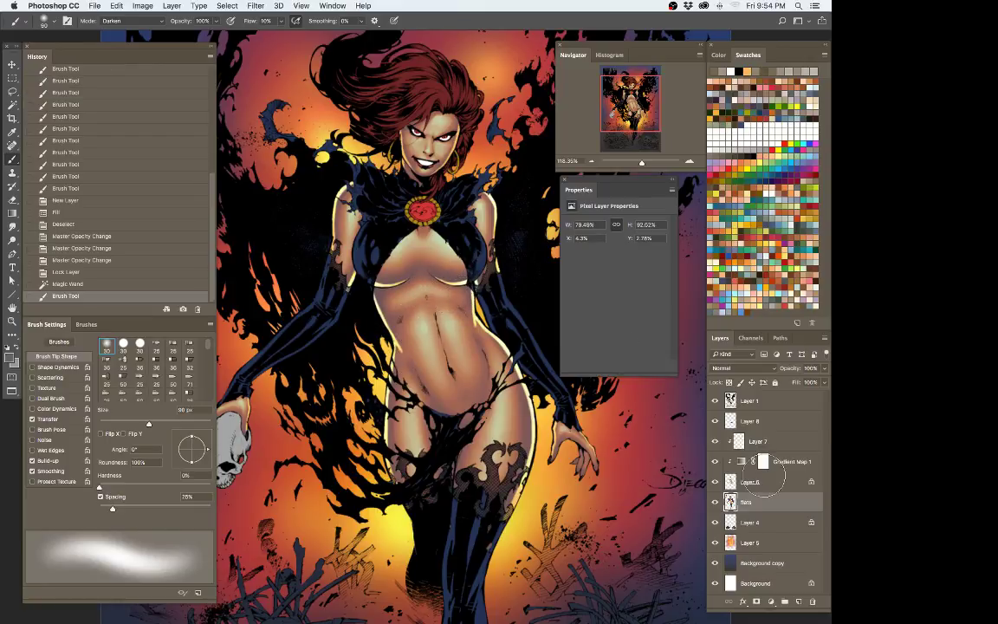
pyautogui.click(69, 283)
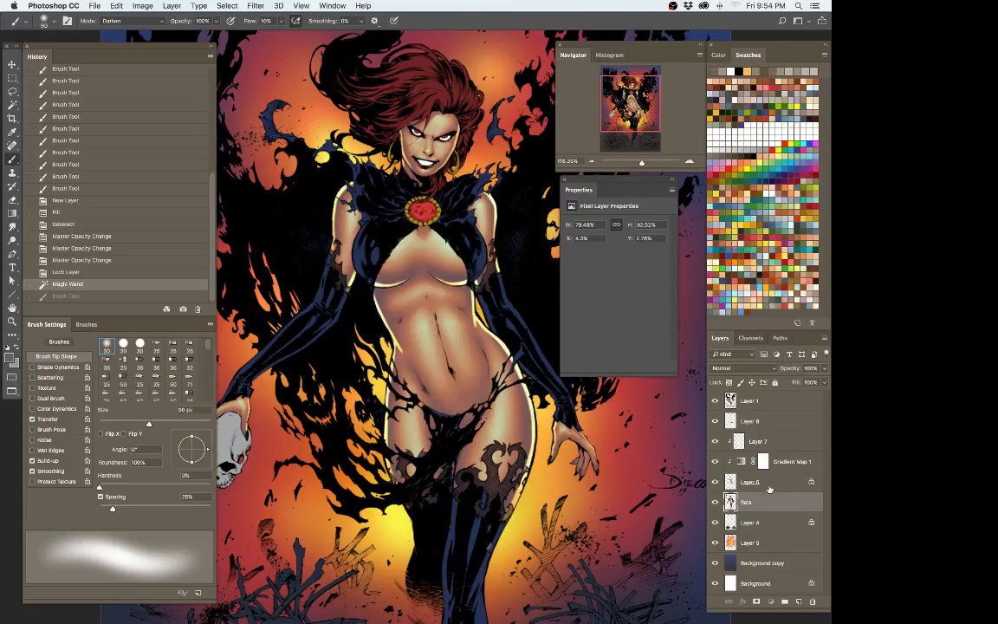
pyautogui.moveTo(327, 363); pyautogui.dragTo(373, 293)
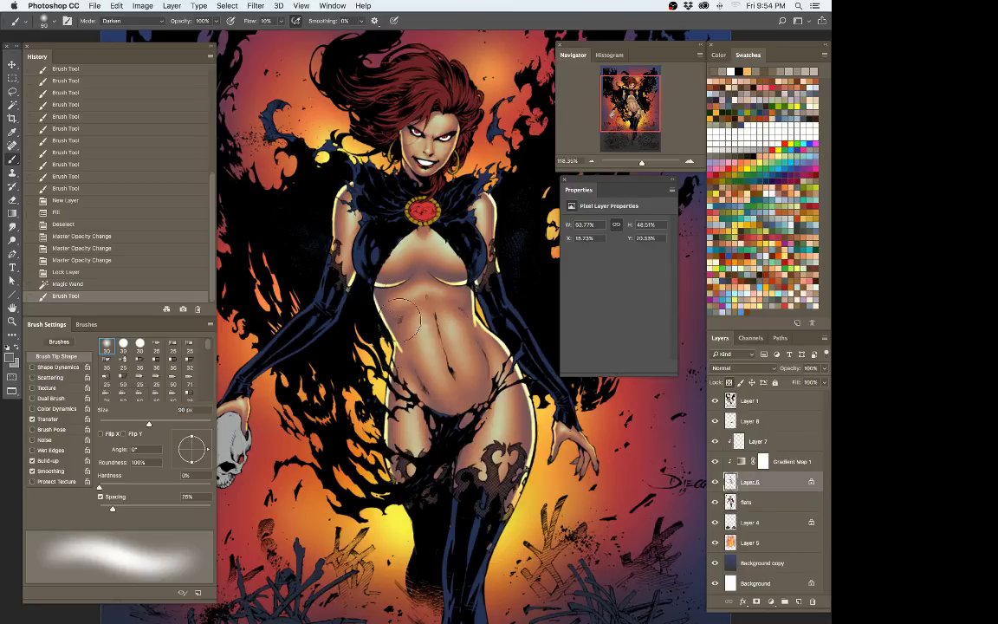
pyautogui.moveTo(364, 338); pyautogui.dragTo(331, 284)
pyautogui.moveTo(474, 234)
pyautogui.mouseDown()
pyautogui.moveTo(461, 214)
pyautogui.moveTo(450, 221)
pyautogui.mouseUp()
pyautogui.moveTo(394, 290); pyautogui.dragTo(423, 359)
pyautogui.moveTo(414, 289); pyautogui.dragTo(420, 270)
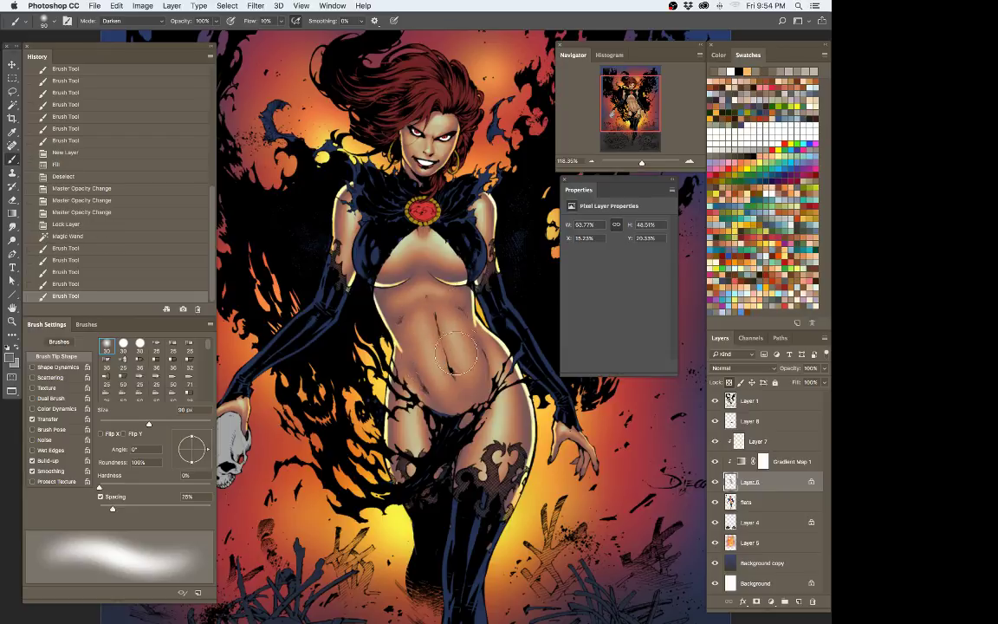
# Step: Build up the shading across the abdomen and along the torso's sides on Layer 6
pyautogui.moveTo(390, 329); pyautogui.dragTo(423, 364)
pyautogui.moveTo(365, 260); pyautogui.dragTo(346, 277)
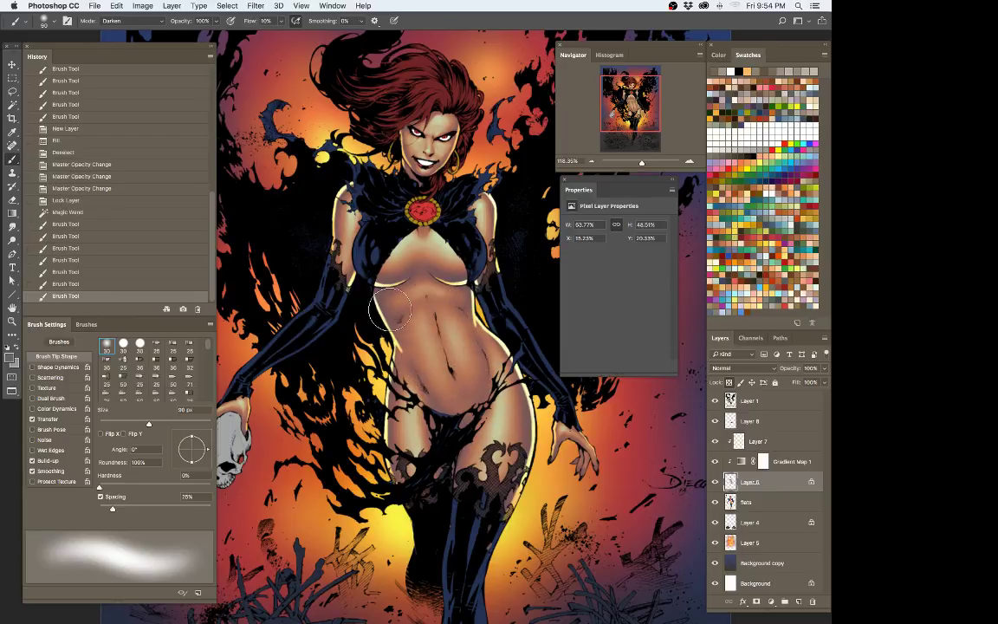
pyautogui.moveTo(420, 255); pyautogui.dragTo(419, 271)
pyautogui.moveTo(552, 327); pyautogui.dragTo(481, 295)
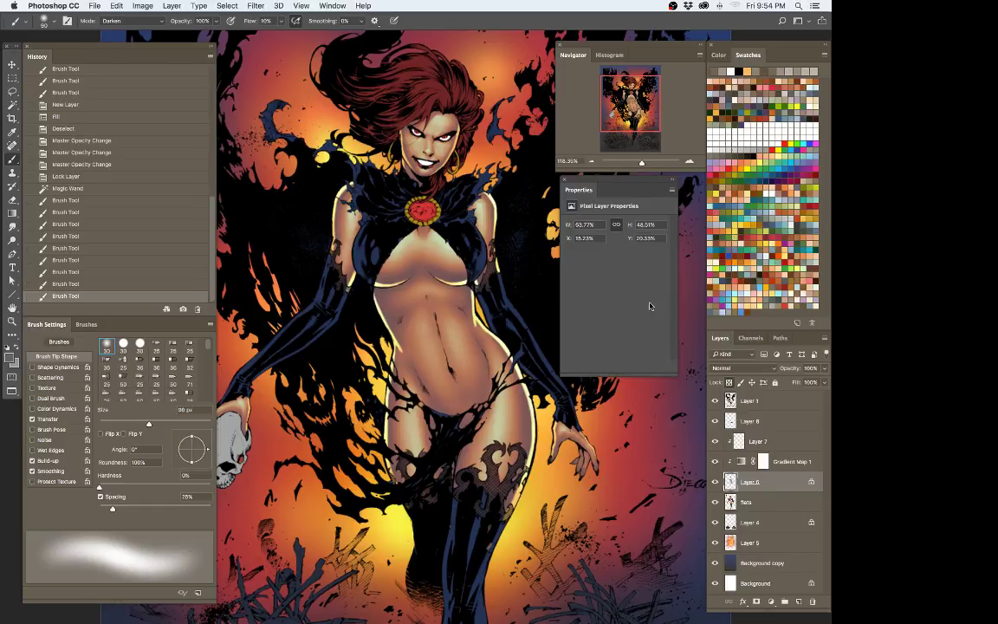
pyautogui.moveTo(379, 281)
pyautogui.mouseDown()
pyautogui.moveTo(413, 266)
pyautogui.moveTo(408, 290)
pyautogui.moveTo(425, 260)
pyautogui.moveTo(414, 278)
pyautogui.moveTo(394, 278)
pyautogui.moveTo(420, 434)
pyautogui.mouseUp()
pyautogui.moveTo(388, 333); pyautogui.dragTo(418, 381)
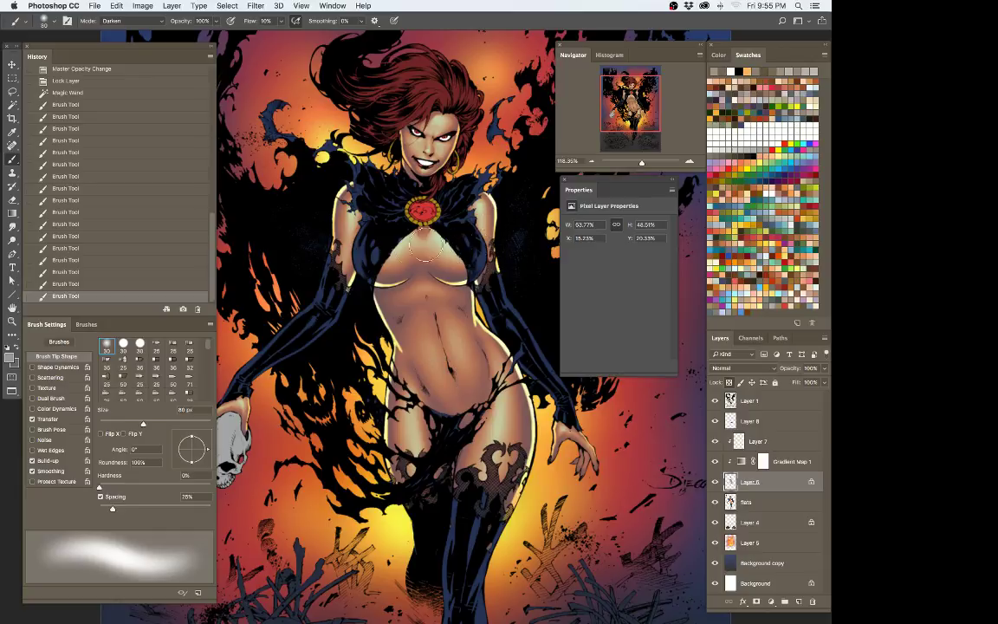
# Step: Set the brush size to 80 px and shade the skin in the costume's chest opening
pyautogui.press('[')
pyautogui.press('[')
pyautogui.press('[')
pyautogui.press(']')
pyautogui.press(']')
pyautogui.moveTo(406, 262); pyautogui.dragTo(412, 271)
pyautogui.moveTo(408, 222); pyautogui.dragTo(429, 294)
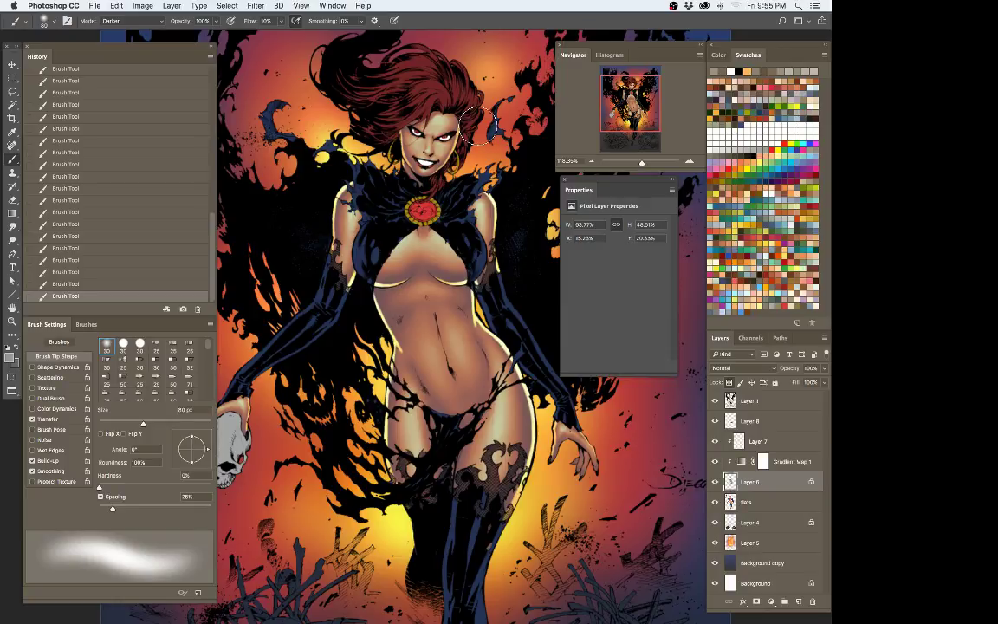
# Step: Lighten the torso's skin highlights with a 150 px Dodge tool, reducing its exposure to 20%
pyautogui.press('z')
pyautogui.moveTo(489, 272); pyautogui.dragTo(412, 272)
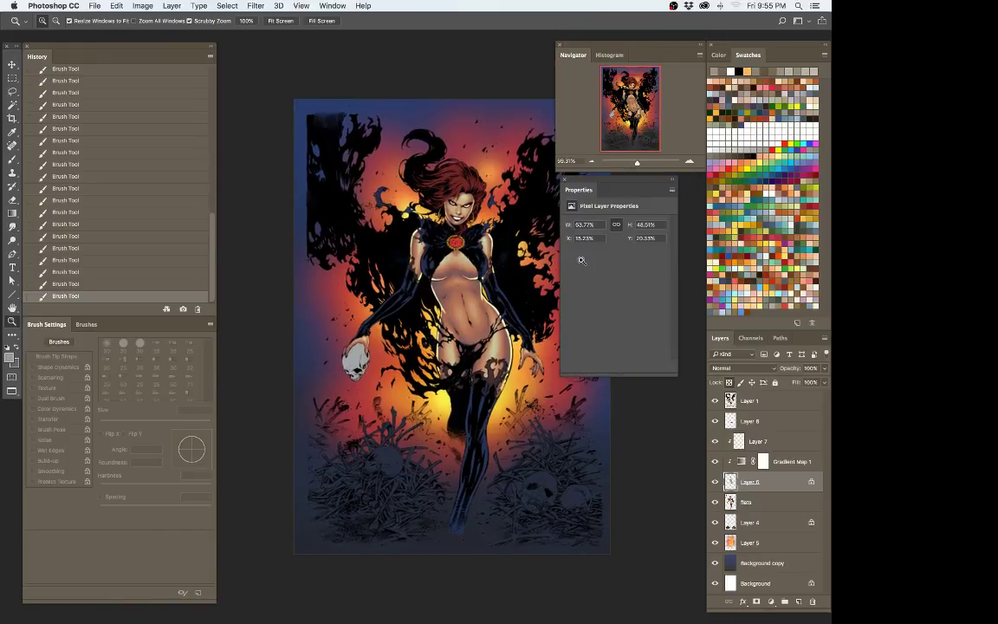
pyautogui.moveTo(517, 430); pyautogui.dragTo(427, 468)
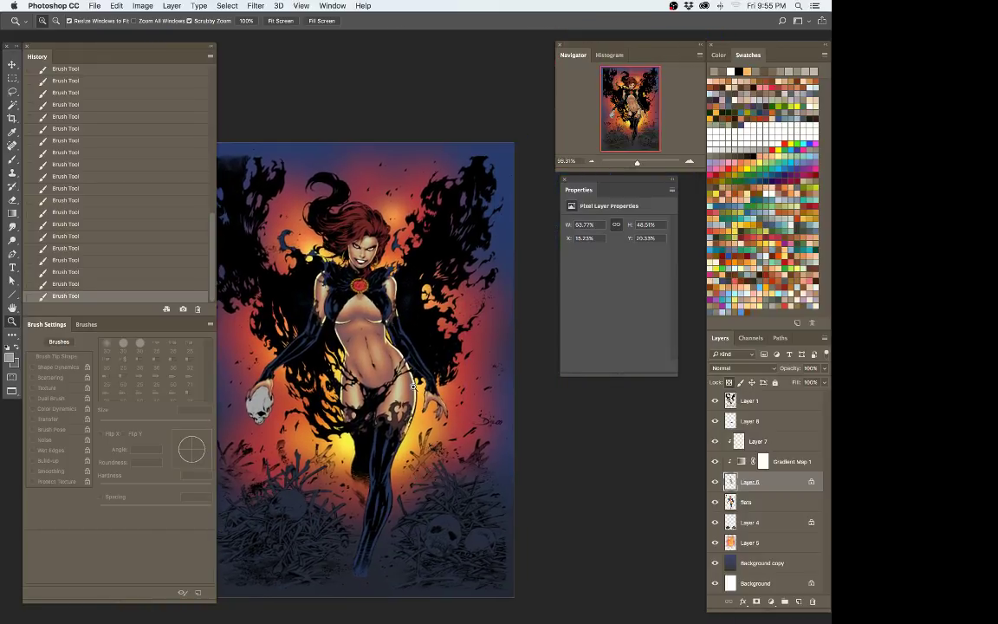
pyautogui.press('o')
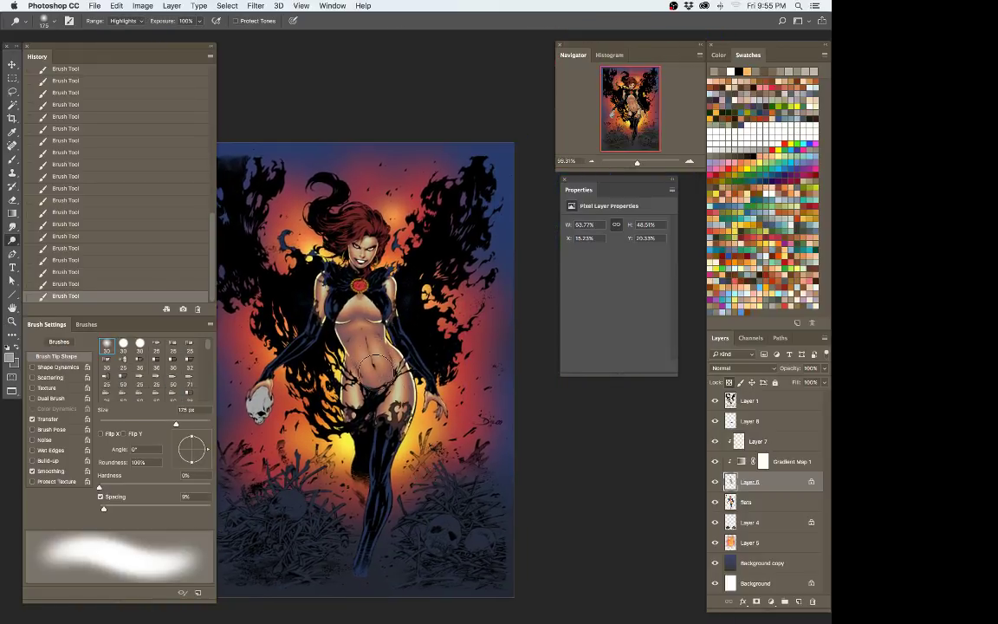
pyautogui.press('[')
pyautogui.moveTo(371, 342); pyautogui.dragTo(373, 366)
pyautogui.press('super+z')
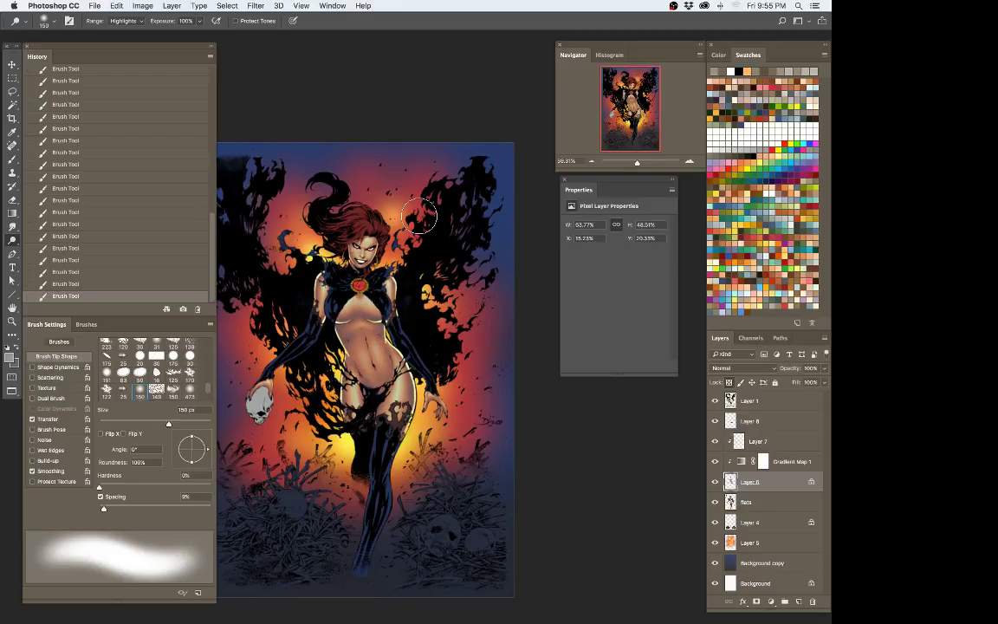
pyautogui.press('2')
pyautogui.moveTo(336, 303)
pyautogui.mouseDown()
pyautogui.moveTo(337, 347)
pyautogui.moveTo(377, 440)
pyautogui.mouseUp()
pyautogui.press('super+z')
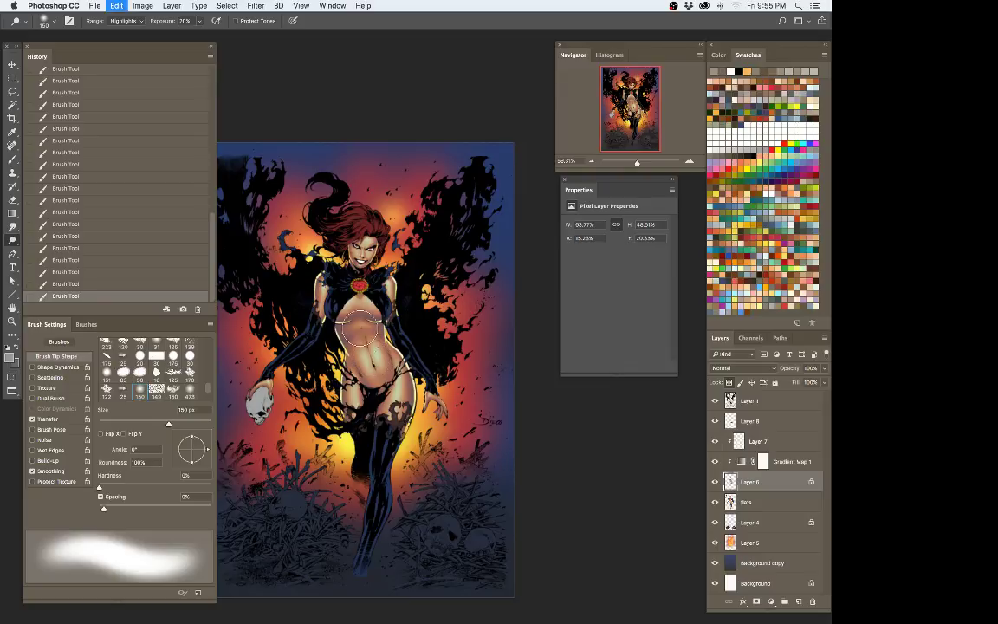
pyautogui.moveTo(331, 300); pyautogui.dragTo(364, 487)
pyautogui.moveTo(344, 324)
pyautogui.mouseDown()
pyautogui.moveTo(339, 354)
pyautogui.moveTo(342, 333)
pyautogui.moveTo(375, 315)
pyautogui.mouseUp()
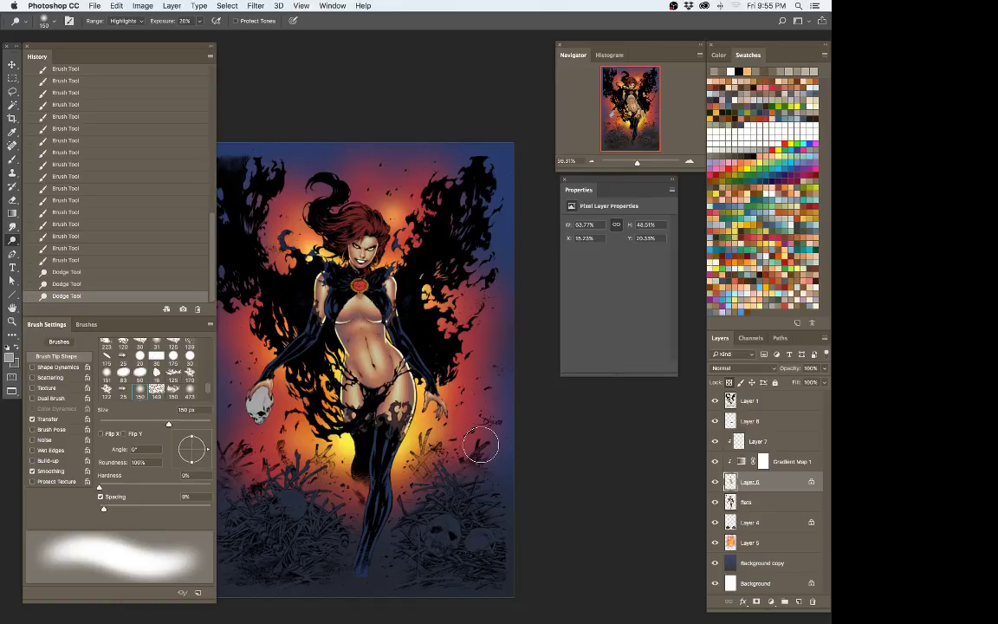
# Step: Clear the selection and select the dark costume areas on the flats layer with the Magic Wand
pyautogui.press('super+d')
pyautogui.moveTo(749, 502); pyautogui.dragTo(466, 495)
pyautogui.press('w')
pyautogui.moveTo(229, 408); pyautogui.dragTo(289, 365)
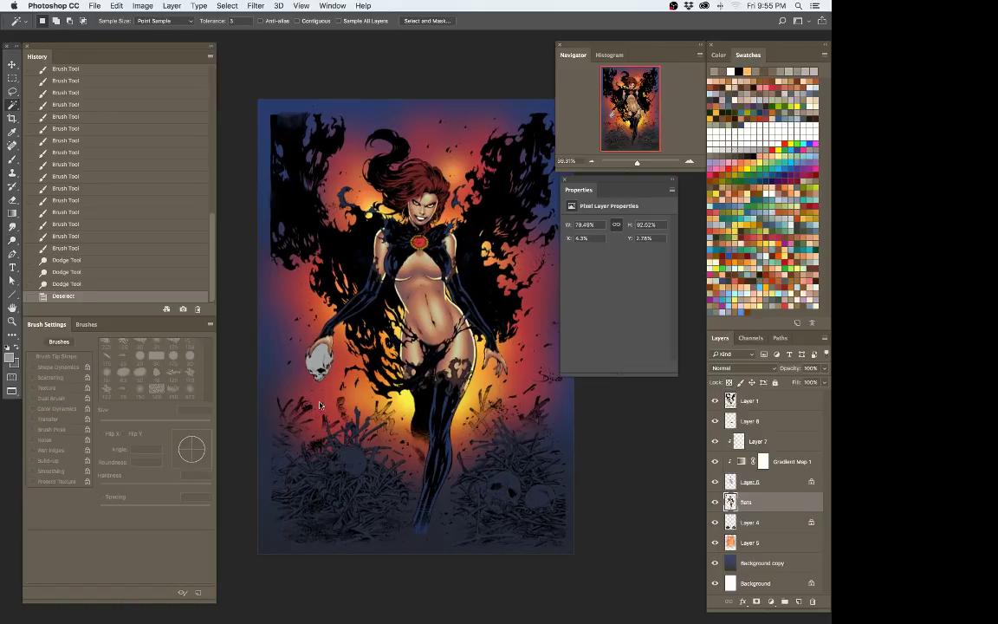
pyautogui.click(288, 363)
pyautogui.press('super+d')
pyautogui.click(375, 298)
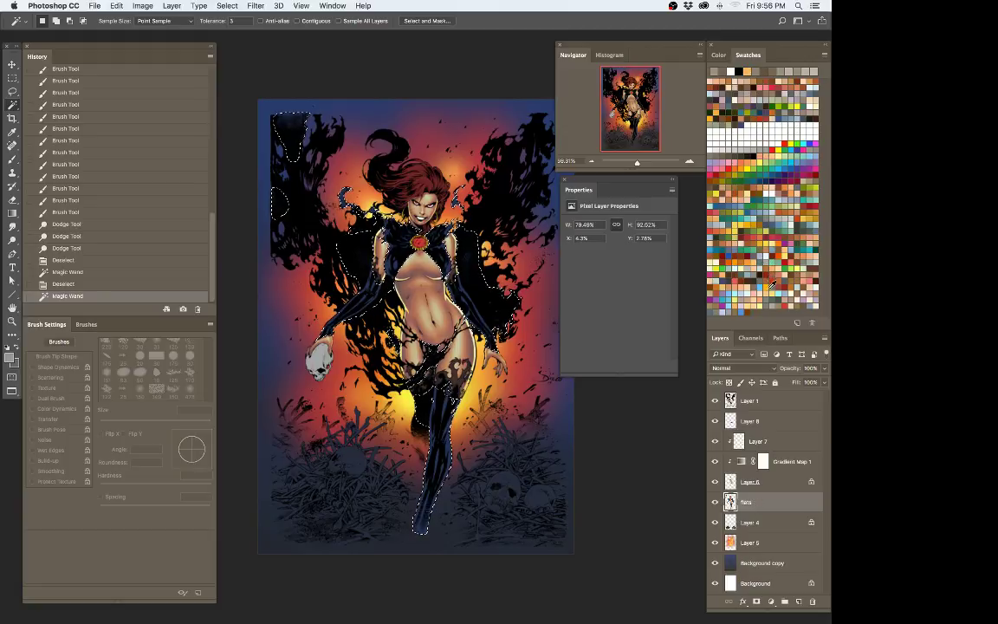
# Step: Examine the brush preset folders, including light rays and megapack, and the available swatch libraries
pyautogui.click(87, 324)
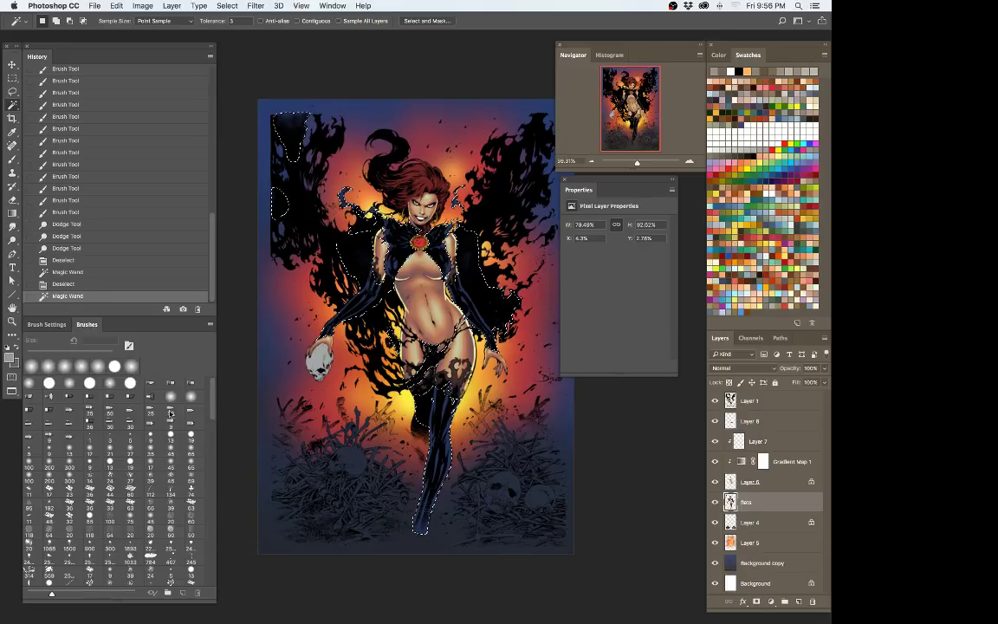
pyautogui.scroll(-3, 191, 351)
pyautogui.scroll(-10, 209, 491)
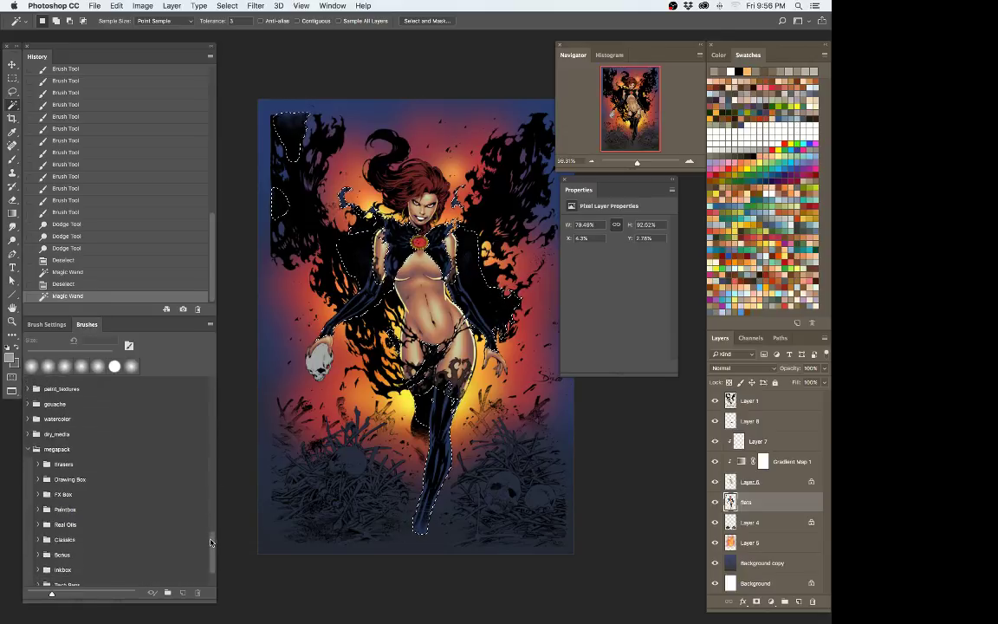
pyautogui.scroll(4, 211, 537)
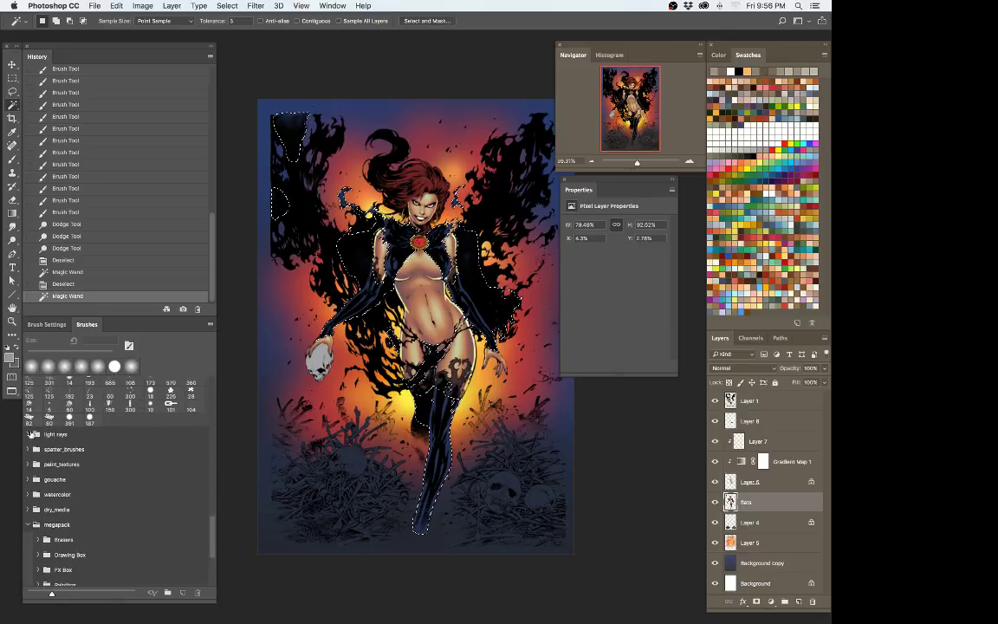
pyautogui.click(28, 434)
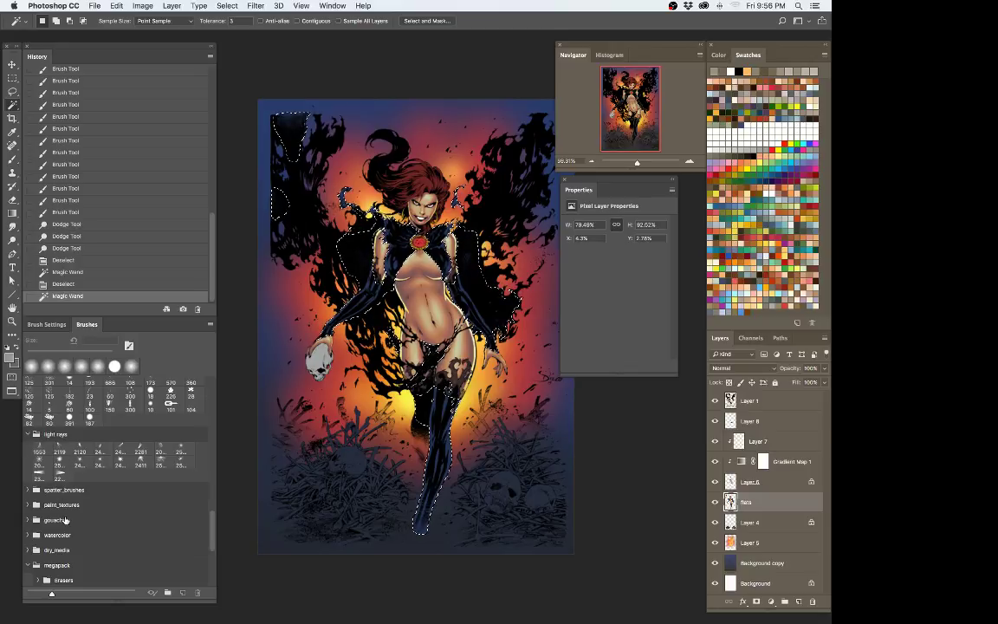
pyautogui.scroll(-1, 61, 520)
pyautogui.scroll(-5, 58, 519)
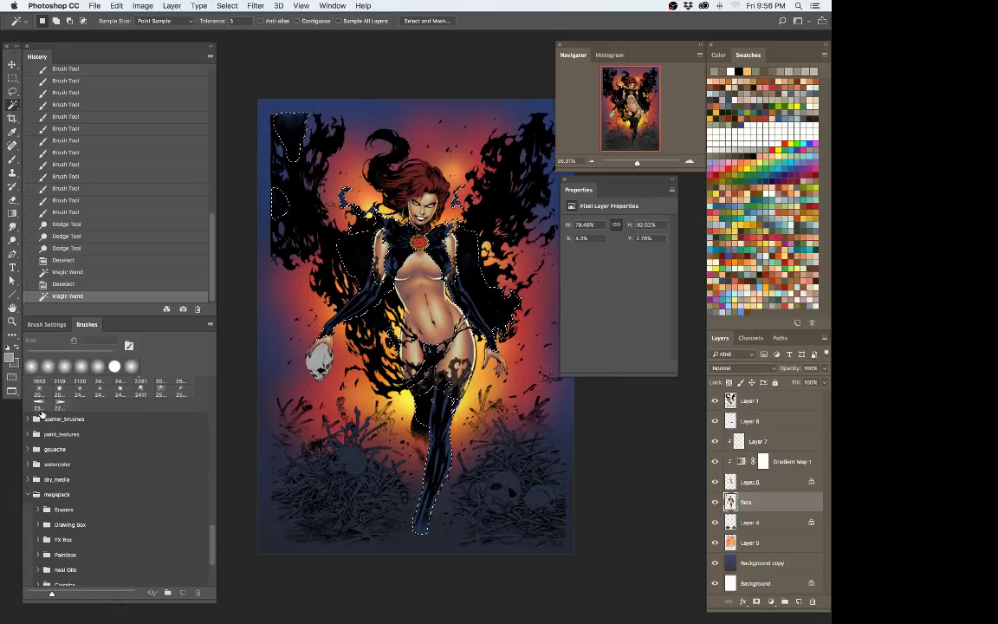
pyautogui.scroll(1, 52, 441)
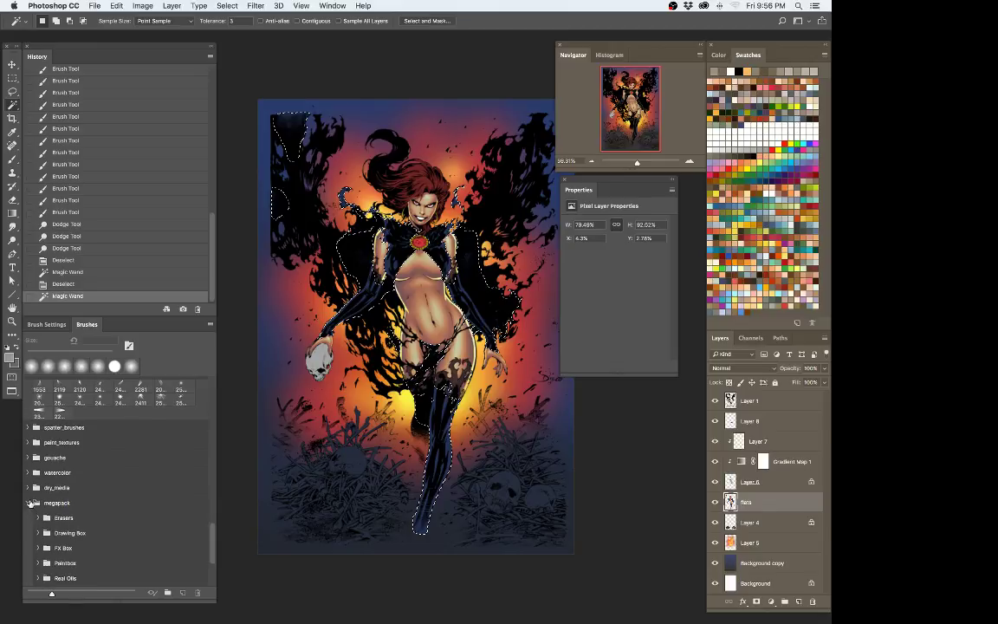
pyautogui.scroll(6, 50, 459)
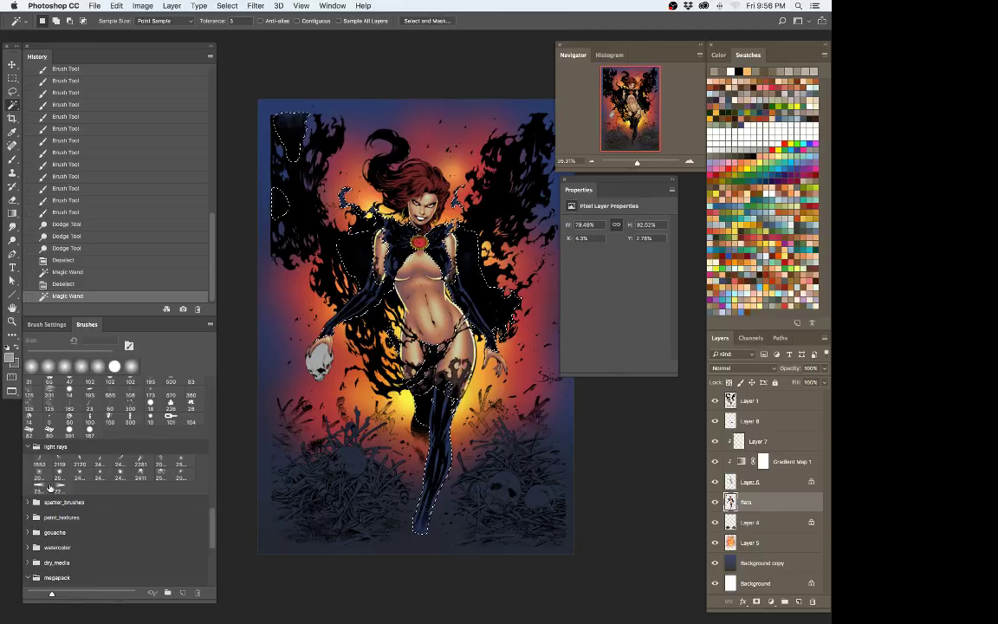
pyautogui.click(823, 55)
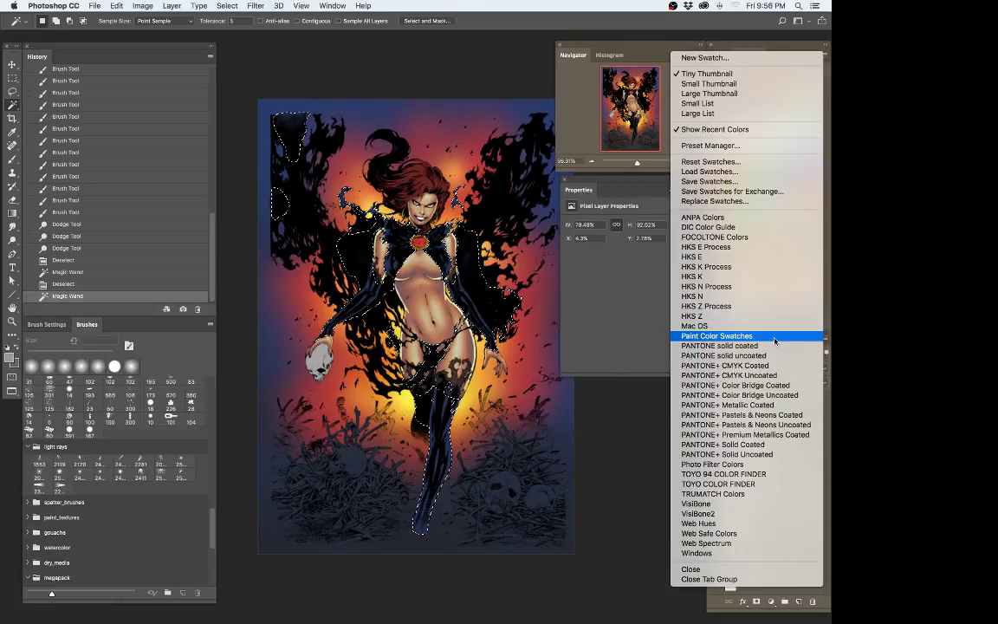
pyautogui.click(739, 23)
pyautogui.click(47, 324)
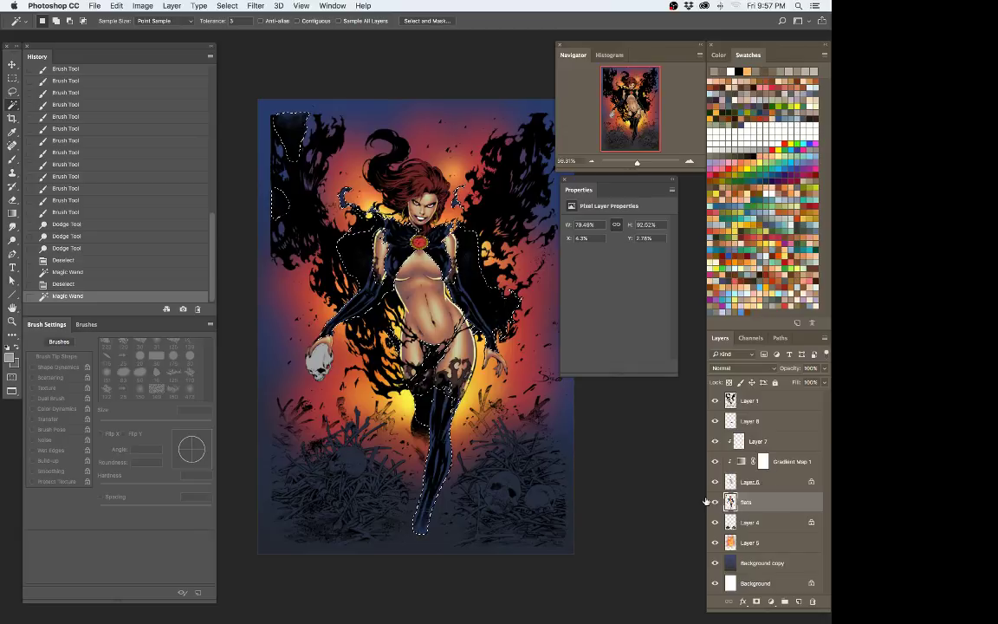
# Step: Copy the selected costume areas to a new layer and lock its transparent pixels
pyautogui.press('super+j')
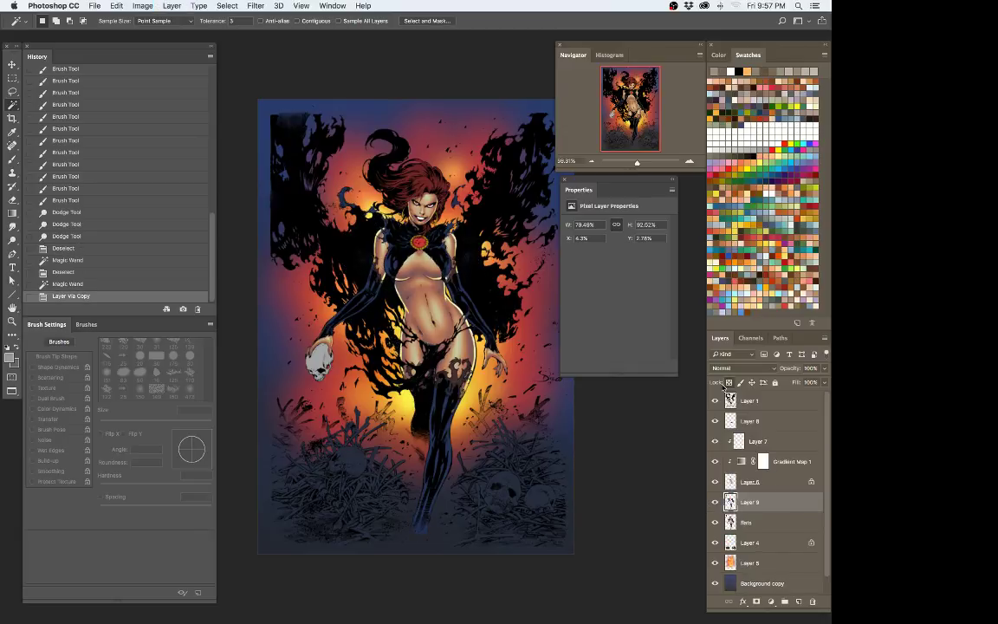
pyautogui.press('super+slash')
pyautogui.press('z')
pyautogui.moveTo(394, 284); pyautogui.dragTo(406, 285)
pyautogui.moveTo(485, 356)
pyautogui.mouseDown()
pyautogui.moveTo(456, 350)
pyautogui.moveTo(501, 329)
pyautogui.mouseUp()
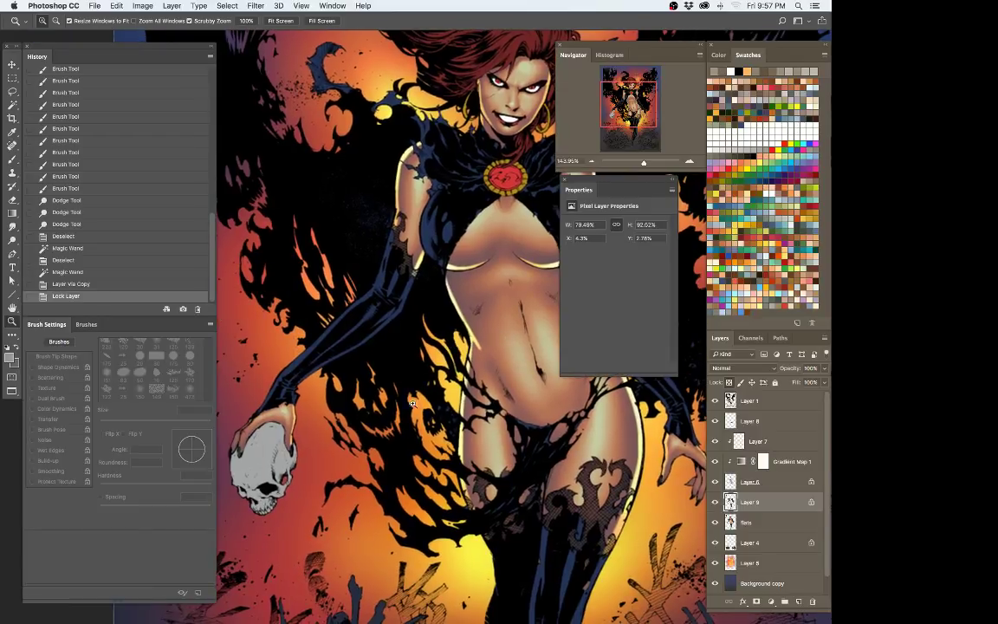
pyautogui.press('b')
pyautogui.click(16, 20)
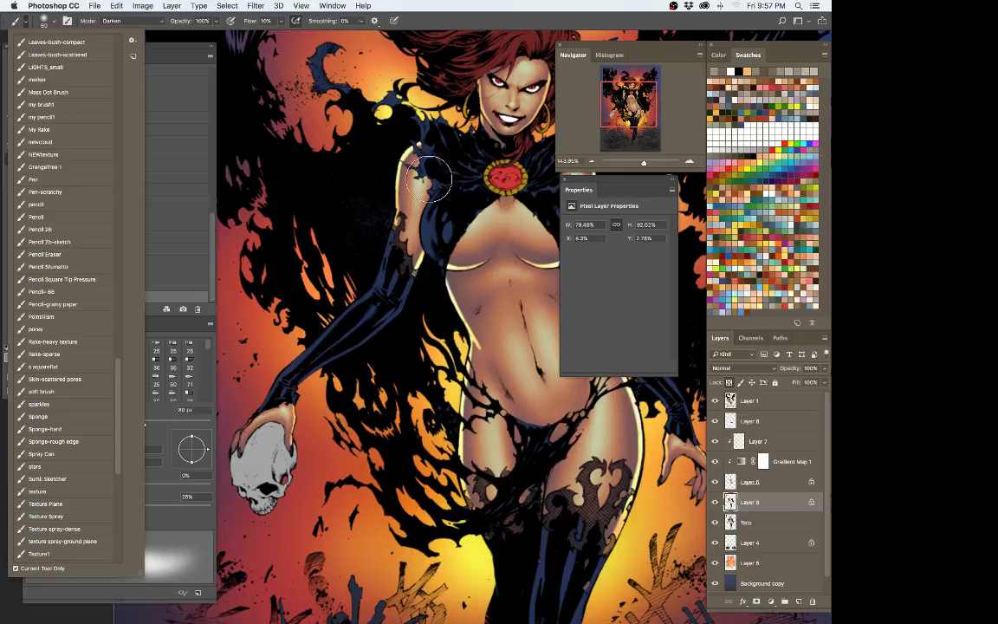
pyautogui.press('super+z')
pyautogui.press('super+z')
pyautogui.press('super+z')
pyautogui.press('super+z')
pyautogui.press('super+z')
pyautogui.press('super+z')
# Step: Adjust the copied costume layer's Hue/Saturation to Saturation -30 and Lightness -28
pyautogui.press('l')
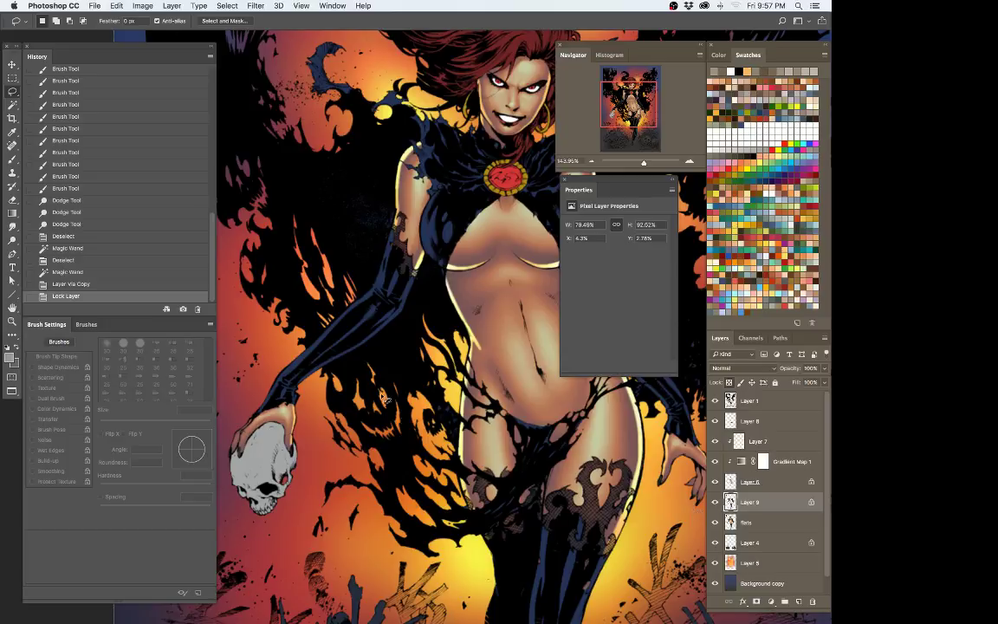
pyautogui.press('super+u')
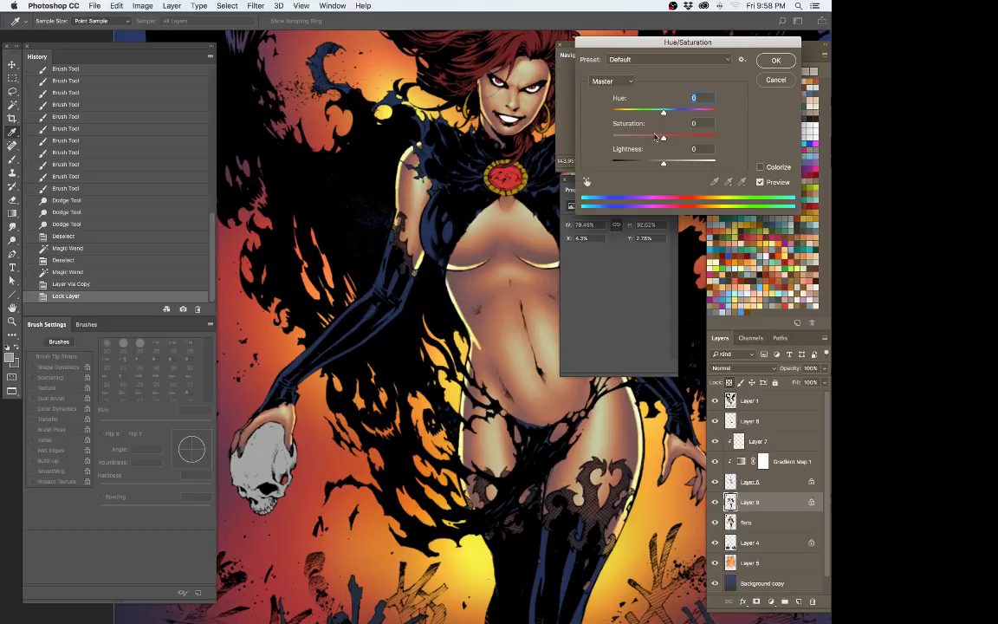
pyautogui.moveTo(663, 163); pyautogui.dragTo(647, 138)
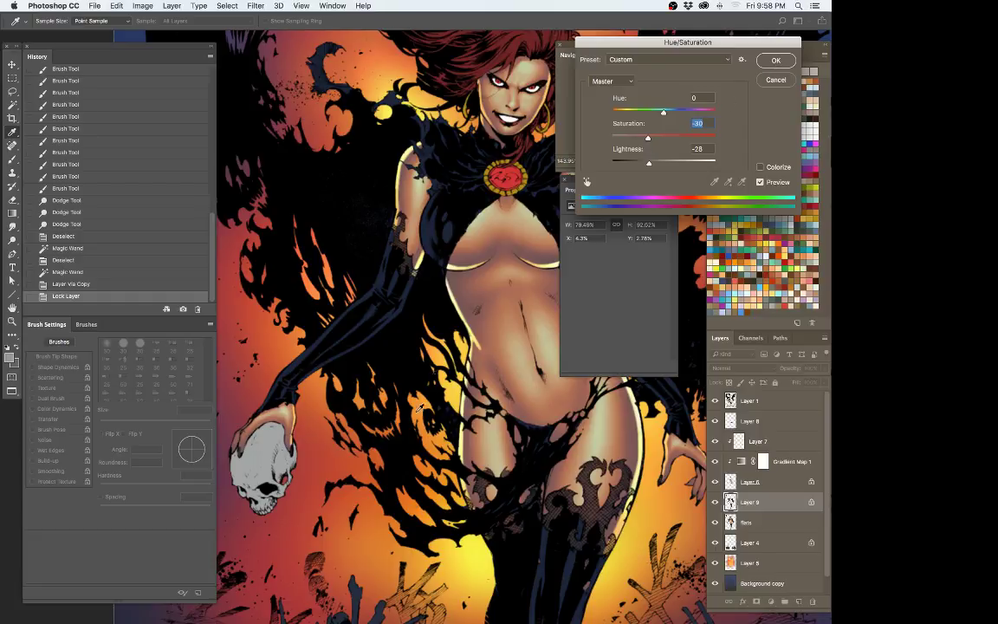
pyautogui.press('Return')
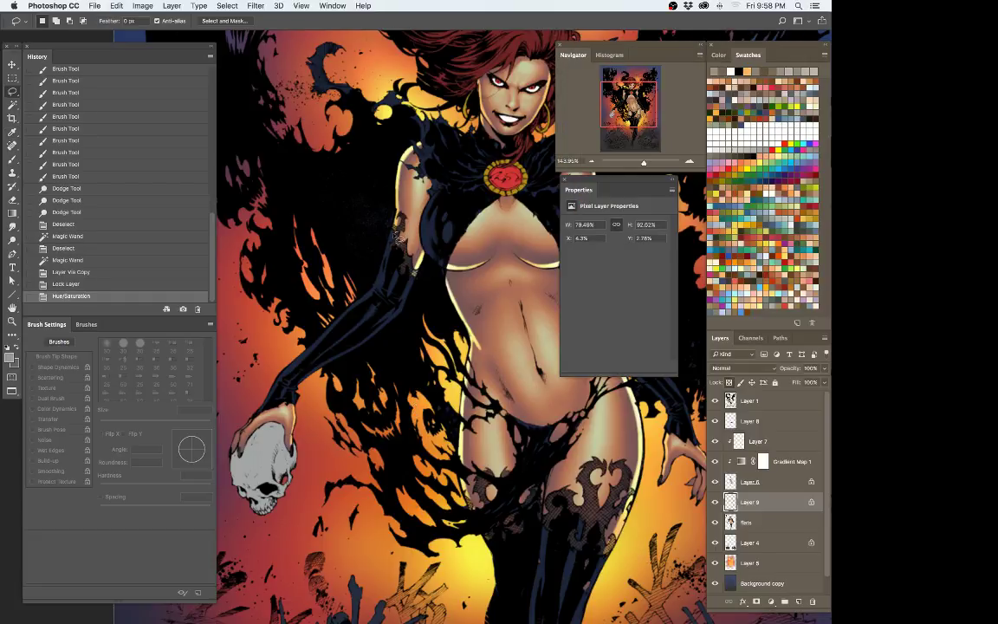
# Step: Lasso the outer edge of the glove on the skull-holding arm, choose a light orange swatch and hide the selection outline
pyautogui.moveTo(396, 232)
pyautogui.mouseDown()
pyautogui.moveTo(380, 299)
pyautogui.moveTo(287, 347)
pyautogui.moveTo(290, 365)
pyautogui.moveTo(294, 379)
pyautogui.mouseUp()
pyautogui.moveTo(259, 419)
pyautogui.mouseDown()
pyautogui.moveTo(298, 333)
pyautogui.moveTo(378, 221)
pyautogui.mouseUp()
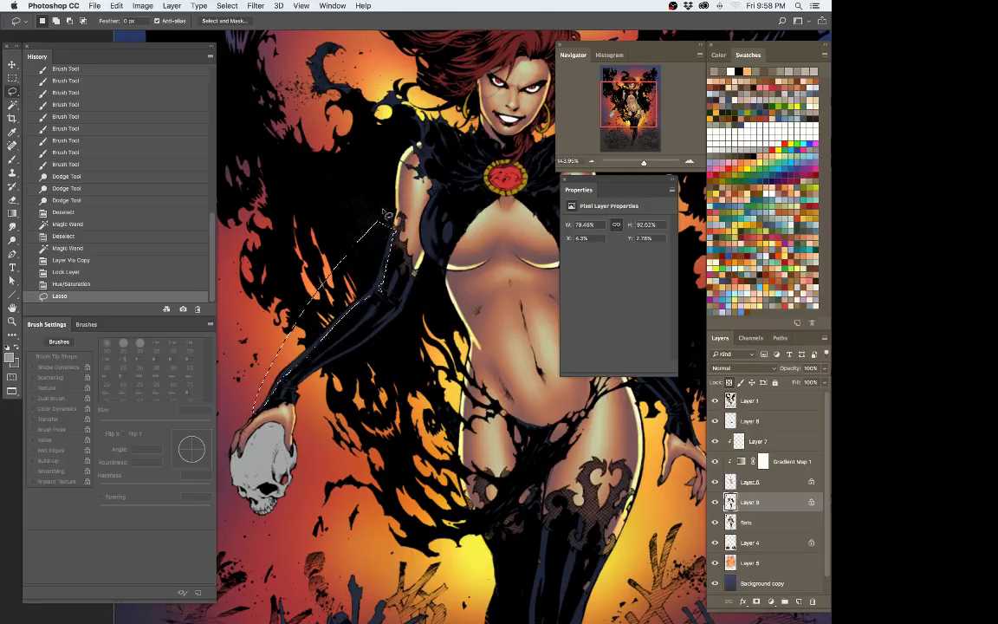
pyautogui.click(752, 262)
pyautogui.press('super+d')
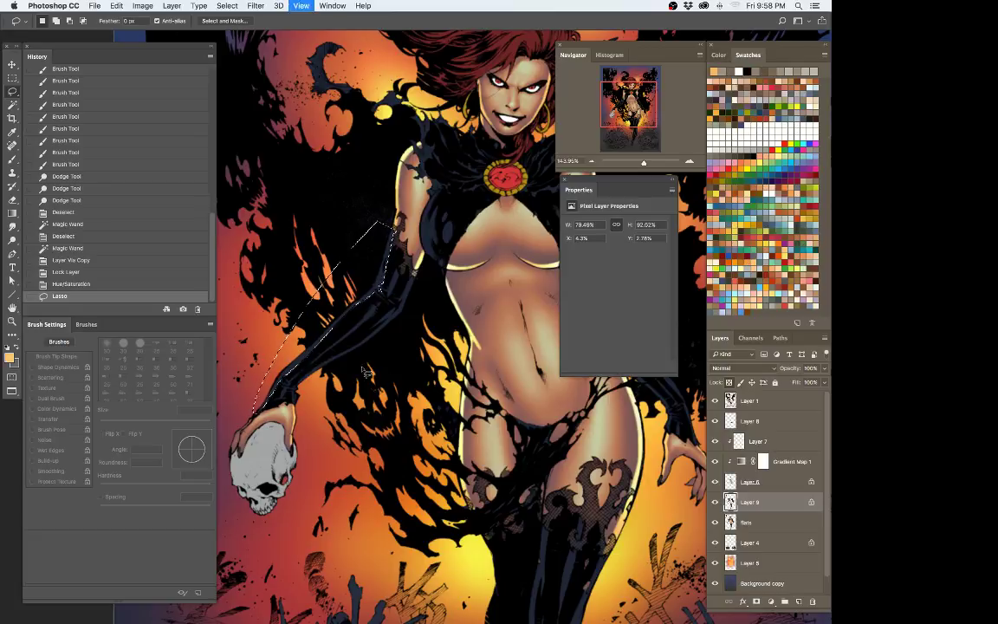
# Step: Set a 70 px soft brush to Normal mode and paint a light orange rim along the selected glove edge
pyautogui.press('b')
pyautogui.press('[')
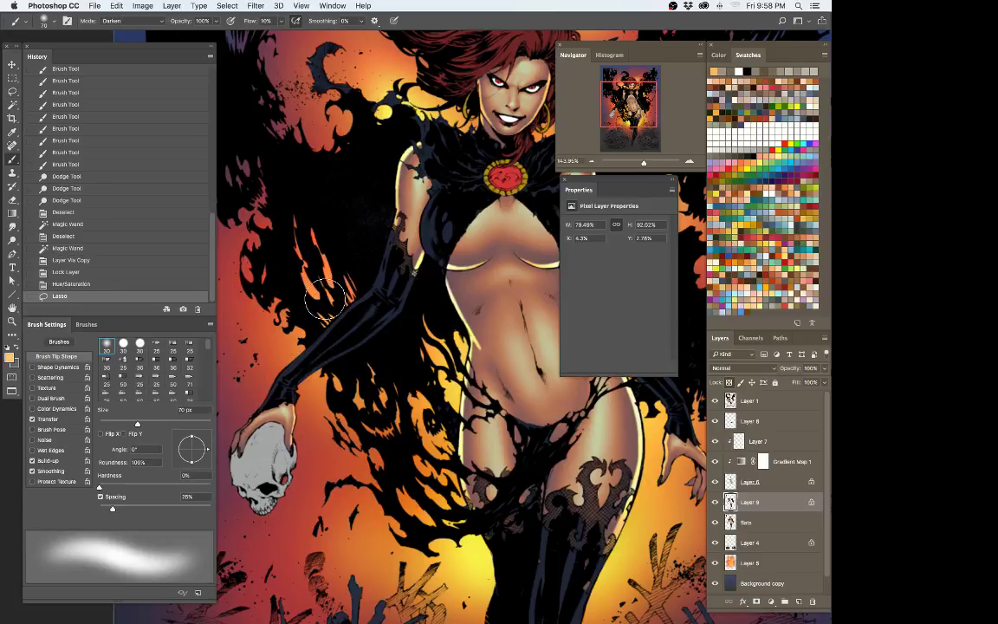
pyautogui.click(146, 20)
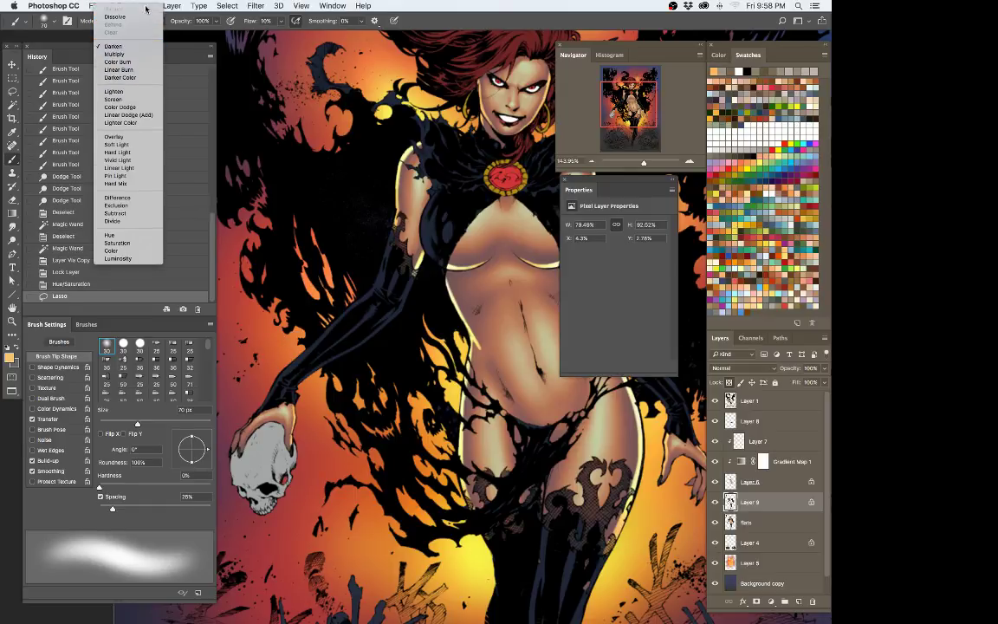
pyautogui.click(135, 11)
pyautogui.moveTo(261, 403)
pyautogui.mouseDown()
pyautogui.moveTo(403, 203)
pyautogui.moveTo(376, 284)
pyautogui.moveTo(400, 209)
pyautogui.moveTo(336, 268)
pyautogui.moveTo(386, 195)
pyautogui.moveTo(378, 234)
pyautogui.mouseUp()
# Step: Brighten the rim light on the skull-holding arm with the Dodge tool, using Highlights range and 20% exposure
pyautogui.press('o')
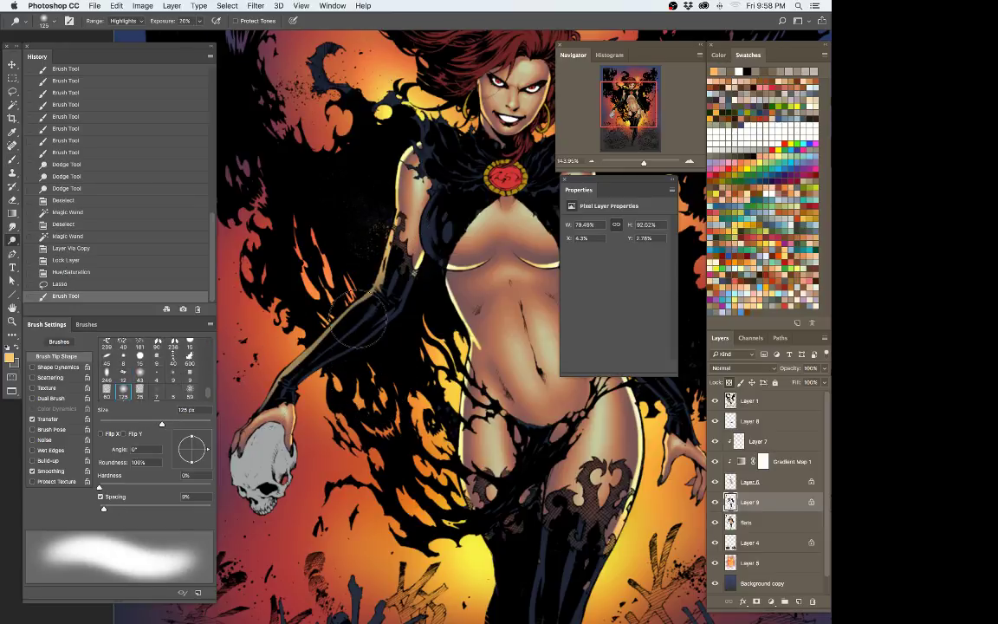
pyautogui.moveTo(396, 210); pyautogui.dragTo(394, 166)
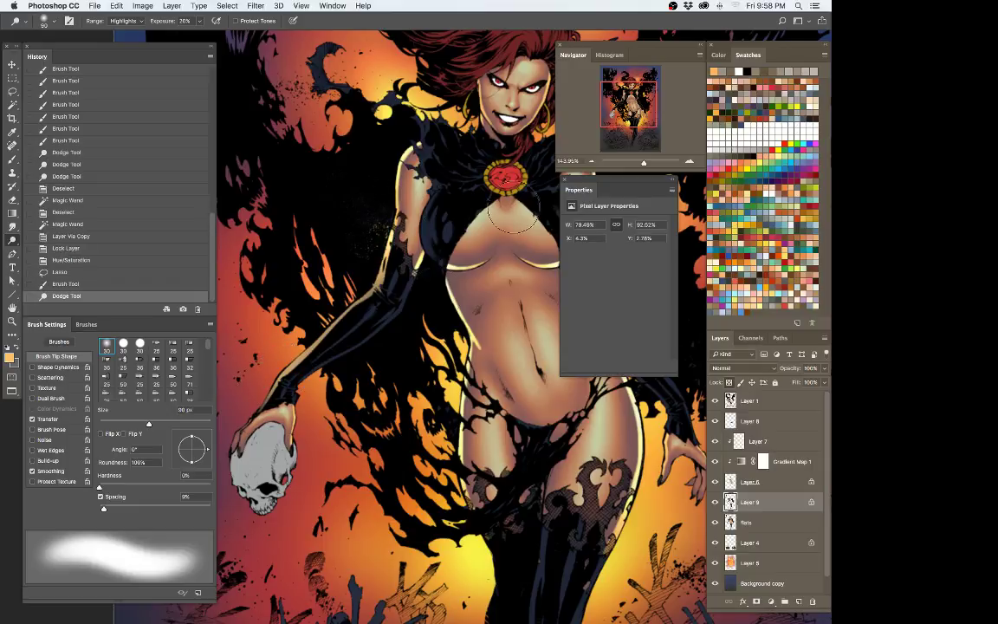
pyautogui.moveTo(236, 441); pyautogui.dragTo(333, 328)
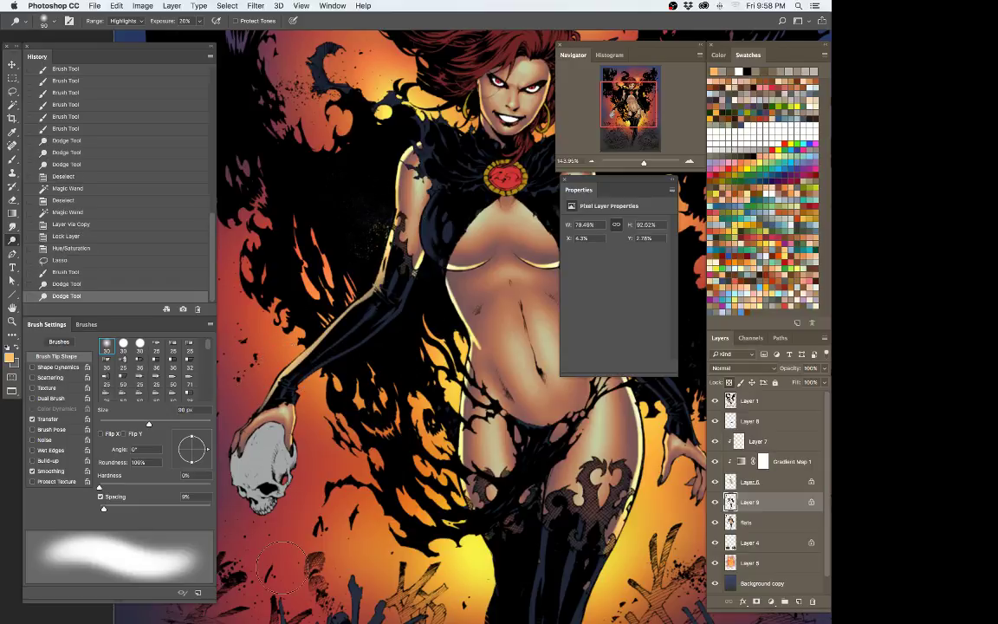
# Step: Clear the selection, lasso the outer edge of the glove on the free arm and give it a light orange rim
pyautogui.scroll(-2, 382, 420)
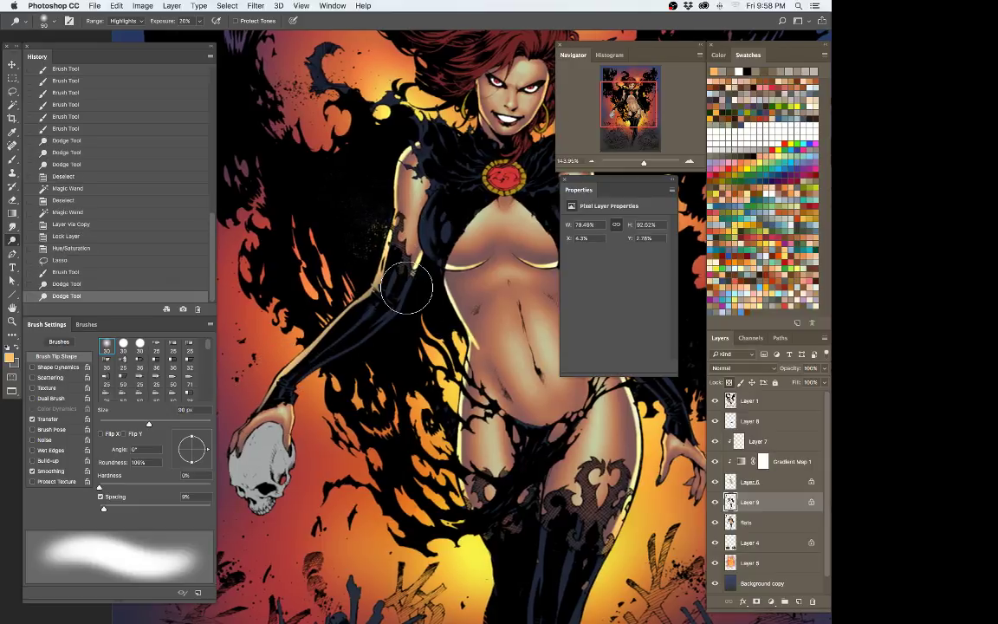
pyautogui.press('Tab')
pyautogui.hscroll(10, 456, 356)
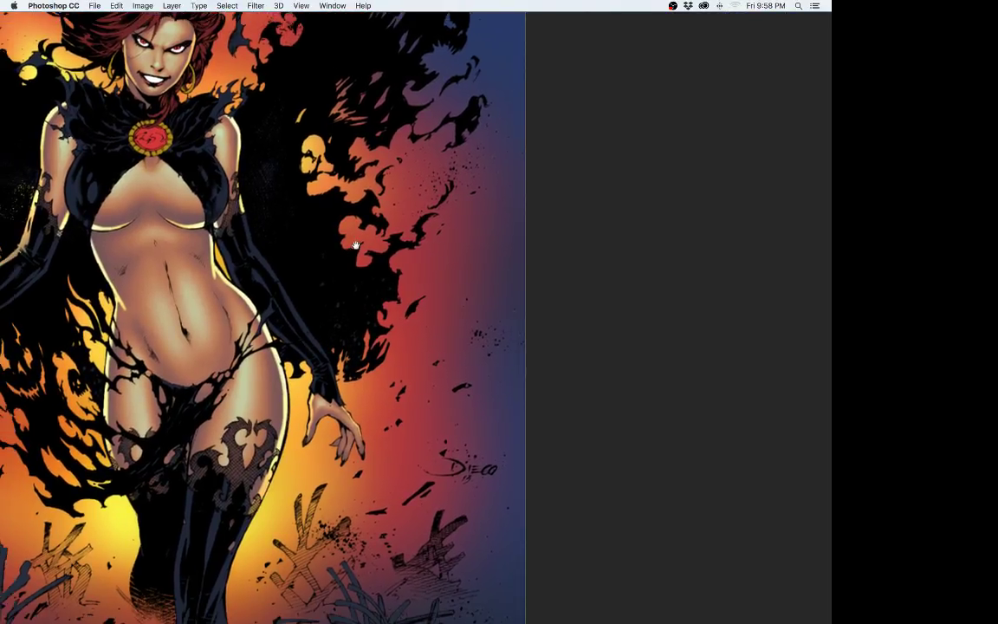
pyautogui.moveTo(356, 245); pyautogui.dragTo(434, 249)
pyautogui.press('super+d')
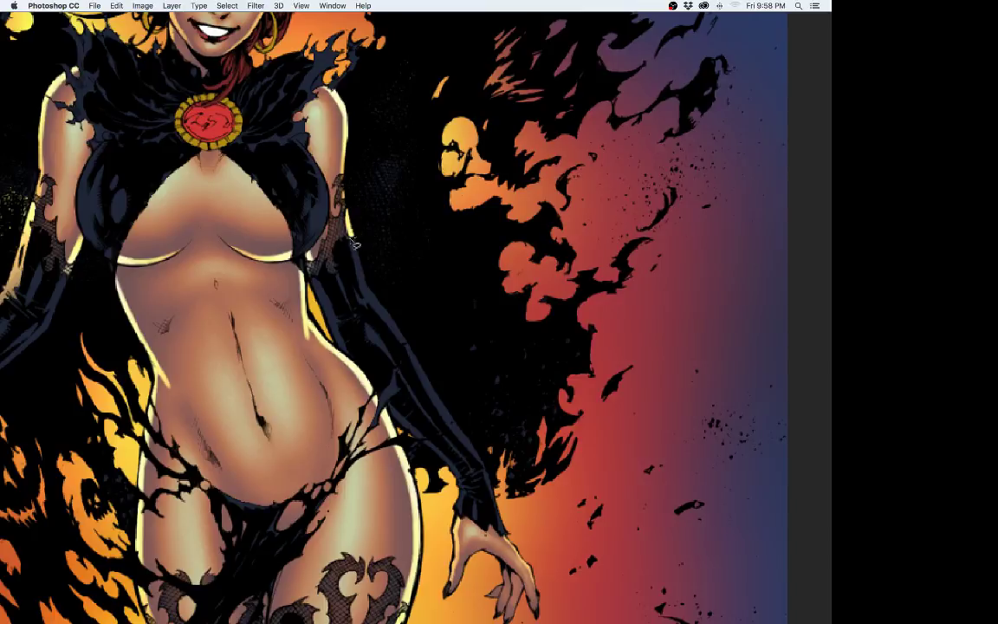
pyautogui.click(351, 240)
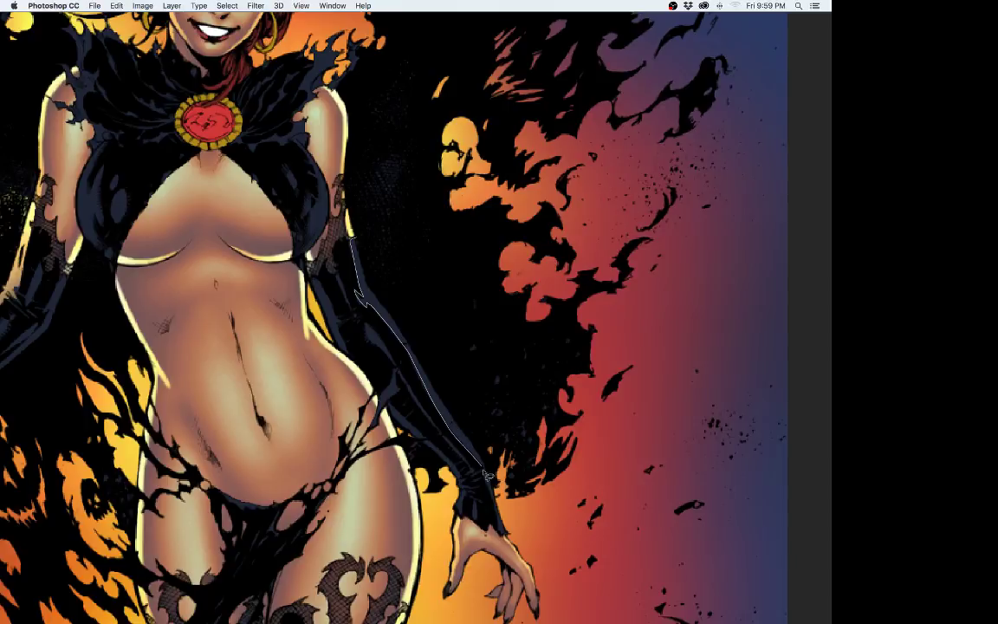
pyautogui.click(486, 474)
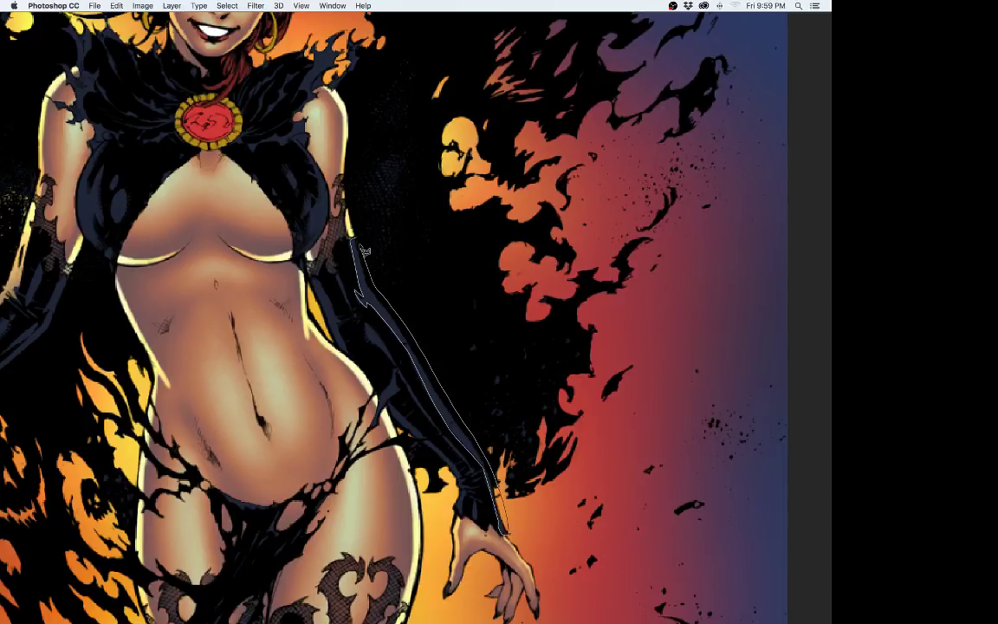
pyautogui.press('super+0')
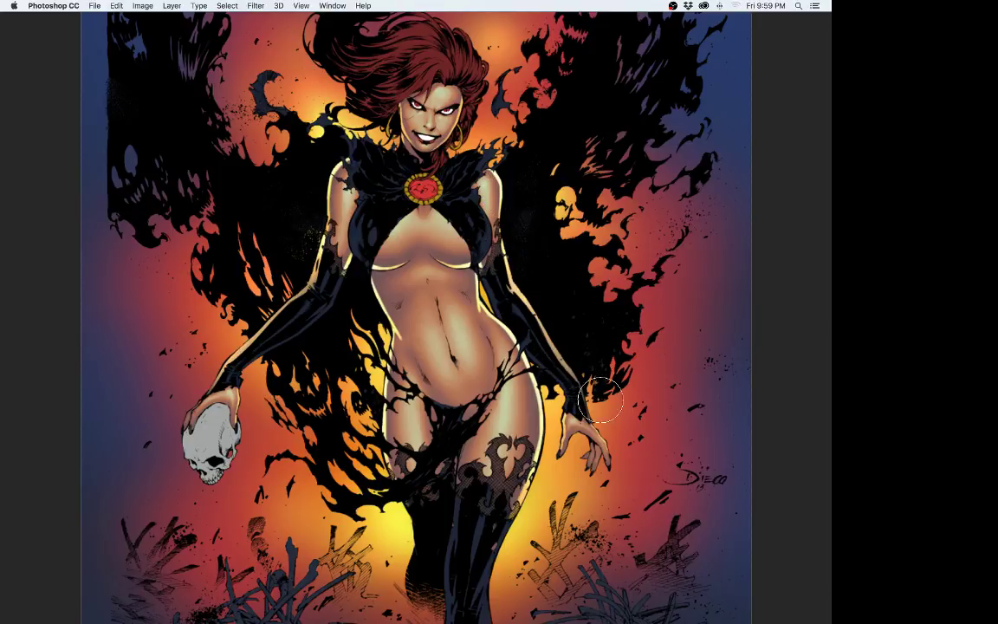
# Step: Lasso the outer edge of the front leg's boot from the lace top down to the foot
pyautogui.moveTo(634, 339)
pyautogui.mouseDown()
pyautogui.moveTo(585, 282)
pyautogui.moveTo(592, 276)
pyautogui.mouseUp()
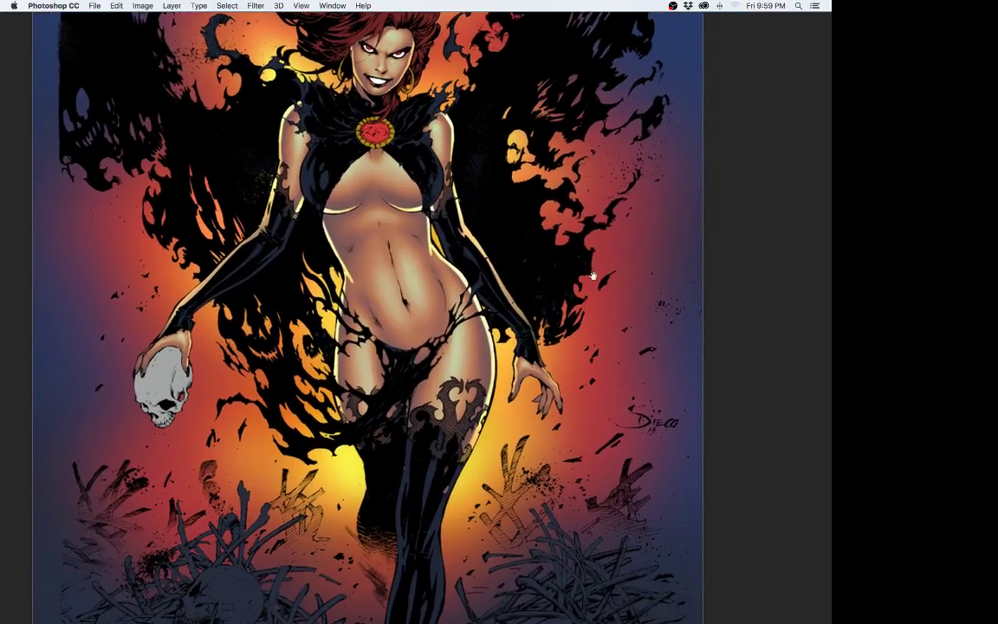
pyautogui.moveTo(552, 495); pyautogui.dragTo(527, 329)
pyautogui.press('super+plus')
pyautogui.press('super+plus')
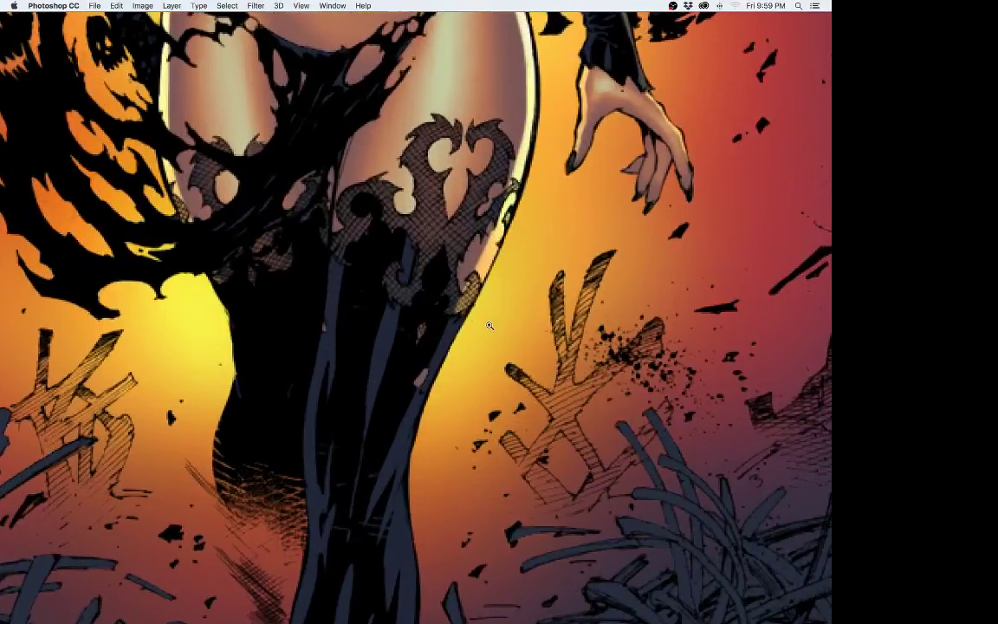
pyautogui.moveTo(437, 435); pyautogui.dragTo(421, 321)
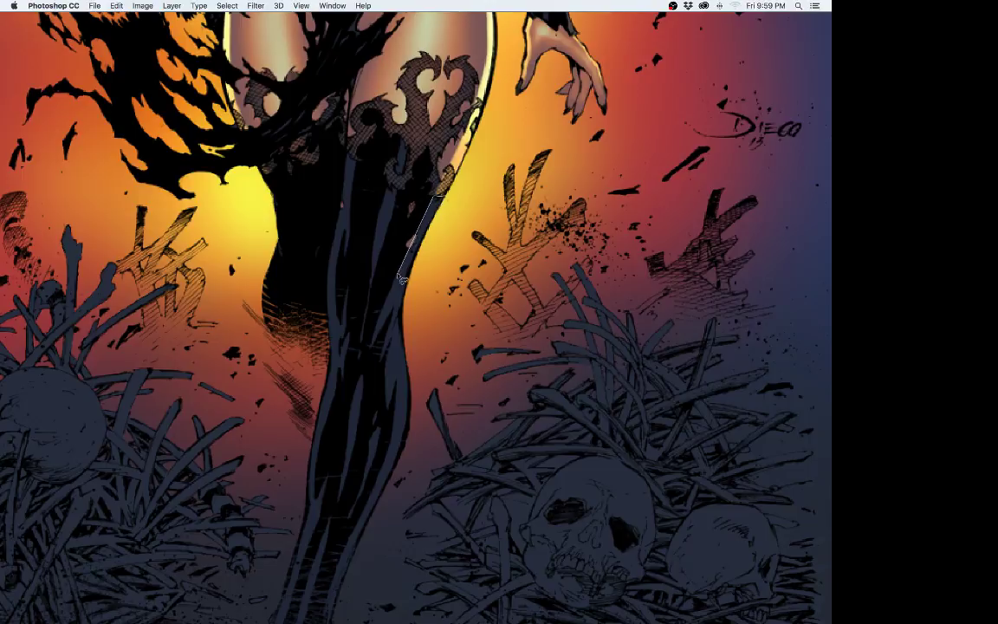
pyautogui.click(370, 344)
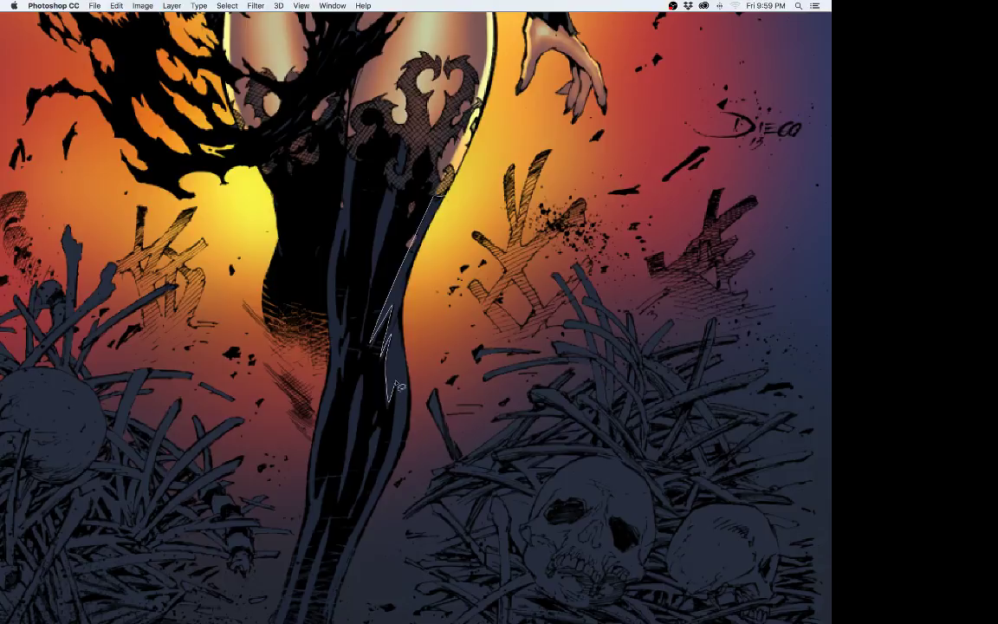
pyautogui.click(384, 466)
pyautogui.click(362, 513)
pyautogui.scroll(-5, 341, 599)
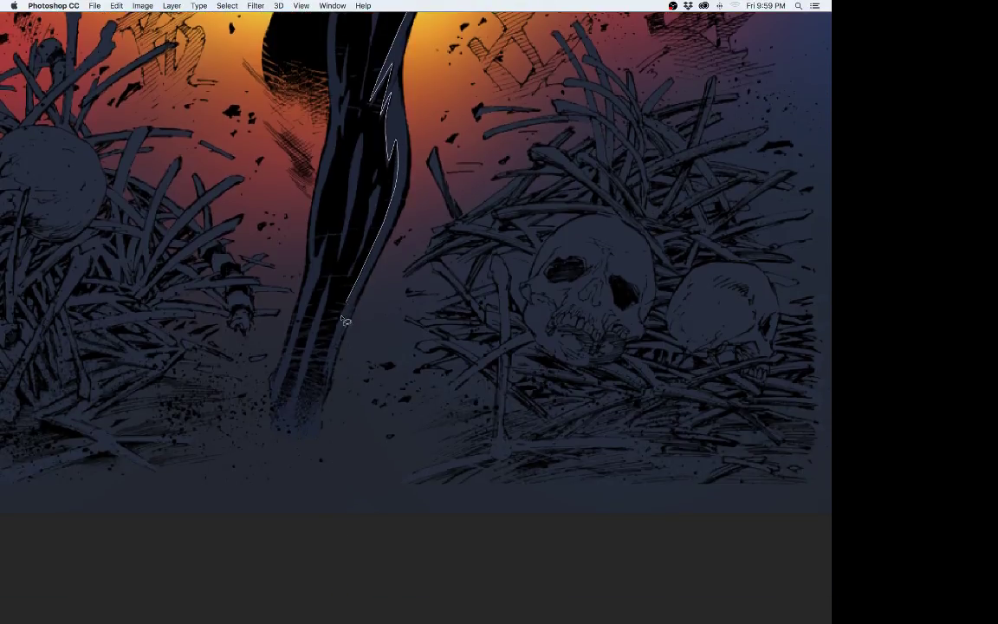
pyautogui.click(324, 389)
pyautogui.scroll(5, 408, 35)
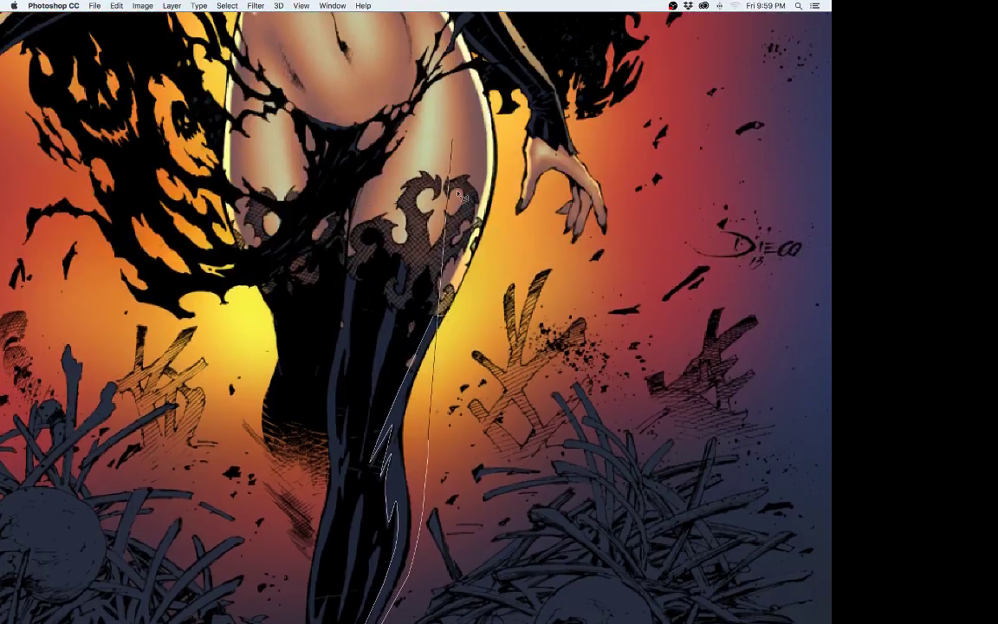
pyautogui.doubleClick(452, 326)
pyautogui.scroll(-5, 475, 346)
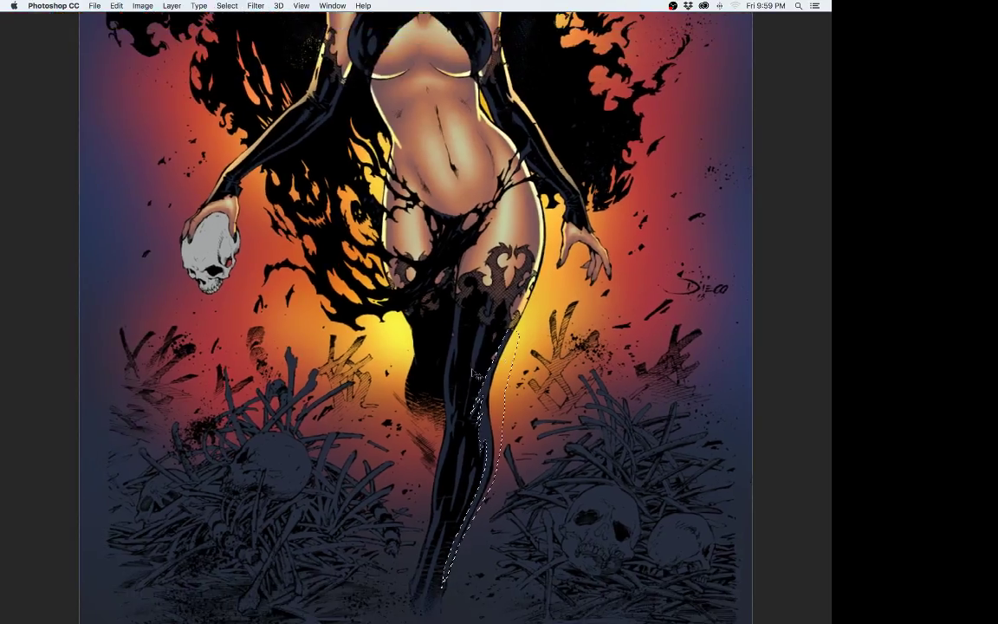
# Step: Hide the selection outline, paint a light orange rim down the boot's outer edge and brighten it with the Dodge tool
pyautogui.press('super+h')
pyautogui.press('b')
pyautogui.moveTo(546, 384); pyautogui.dragTo(509, 291)
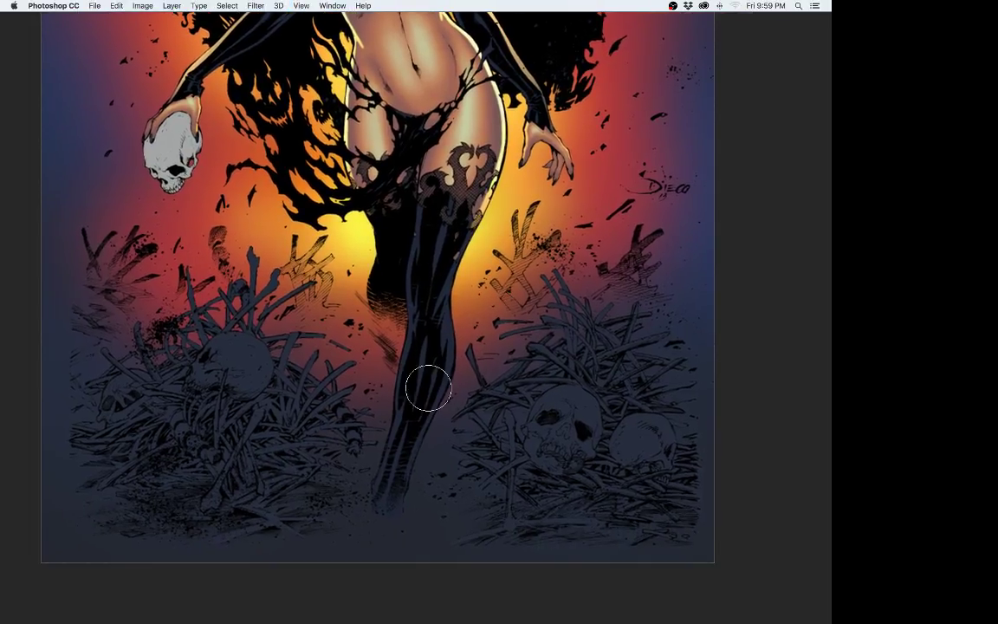
pyautogui.press(']')
pyautogui.moveTo(425, 449); pyautogui.dragTo(475, 247)
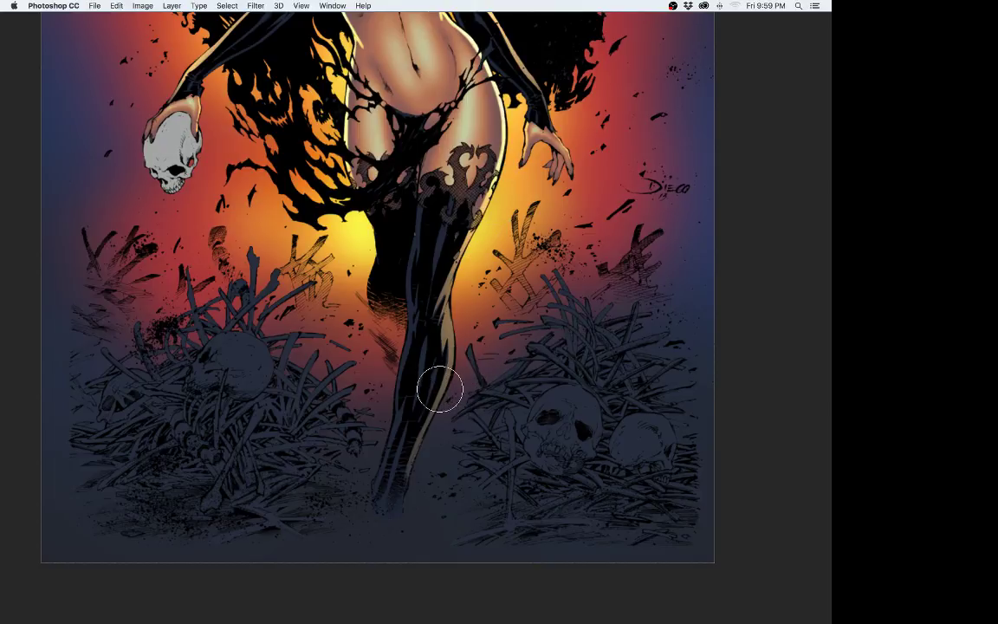
pyautogui.moveTo(433, 422)
pyautogui.mouseDown()
pyautogui.moveTo(448, 313)
pyautogui.moveTo(471, 217)
pyautogui.mouseUp()
pyautogui.moveTo(445, 363); pyautogui.dragTo(473, 238)
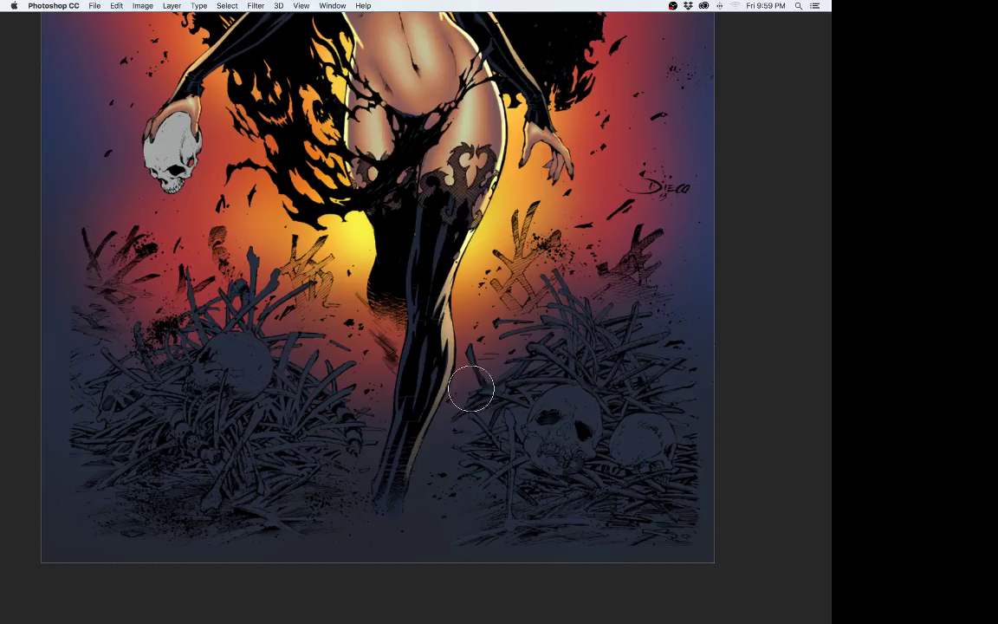
# Step: Clear the previous selection and lasso the inner edge of the front leg's boot from below the lace to the foot
pyautogui.click(459, 333)
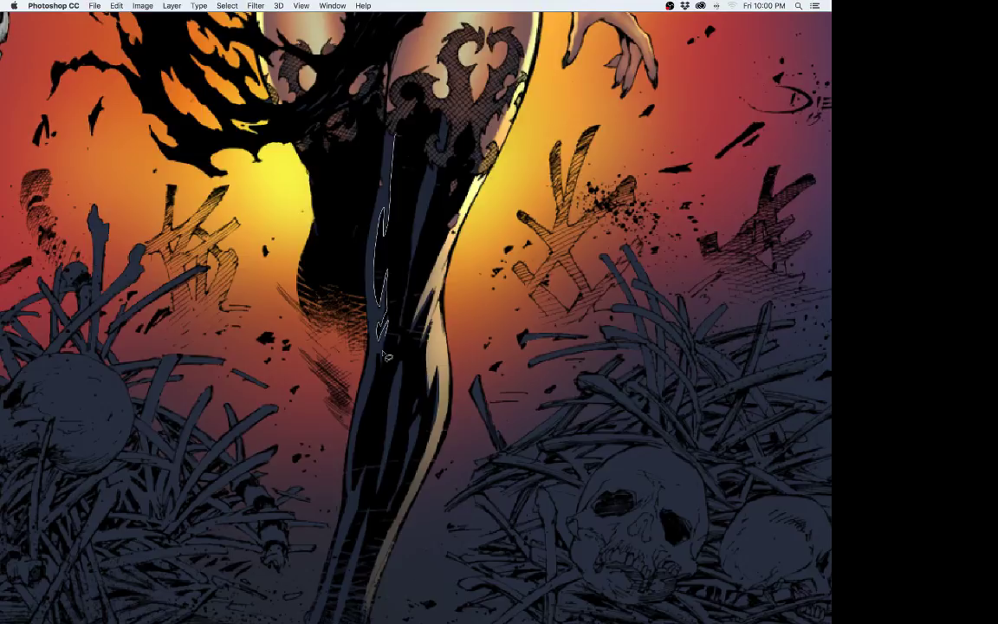
pyautogui.click(365, 406)
pyautogui.scroll(-5, 362, 512)
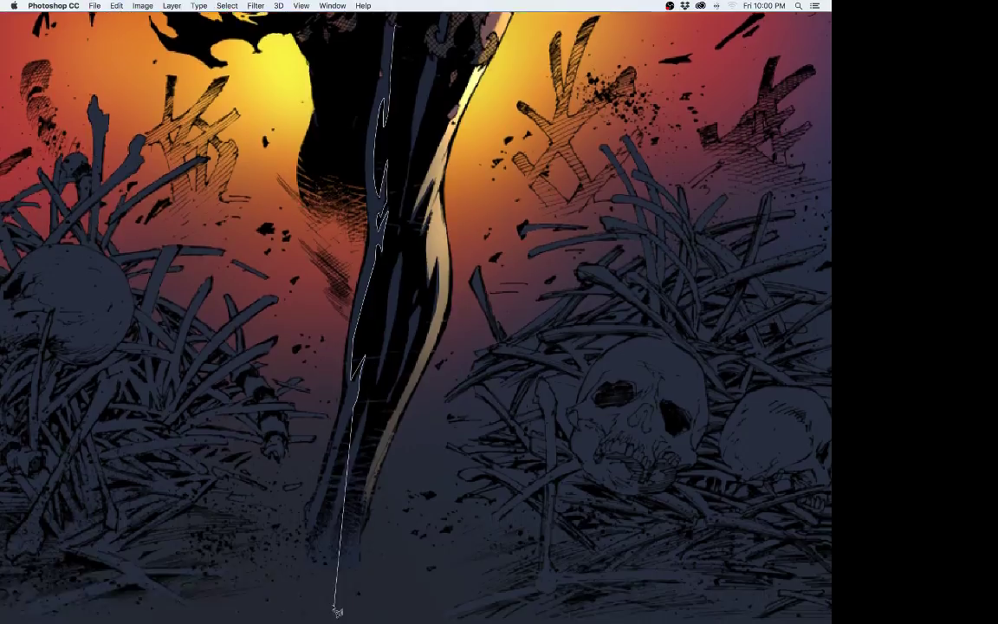
pyautogui.click(325, 437)
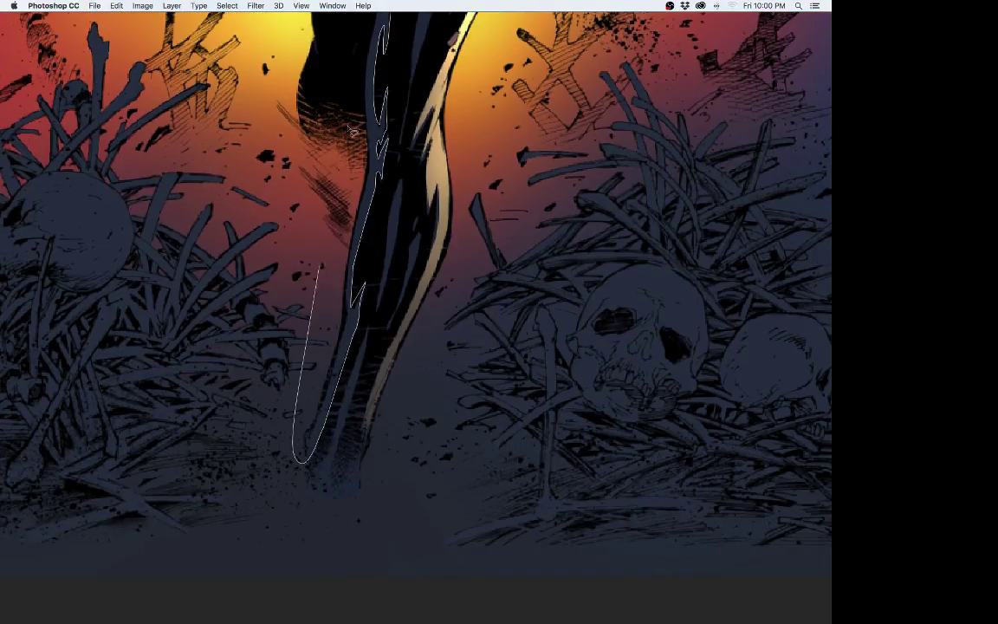
pyautogui.scroll(6, 379, 177)
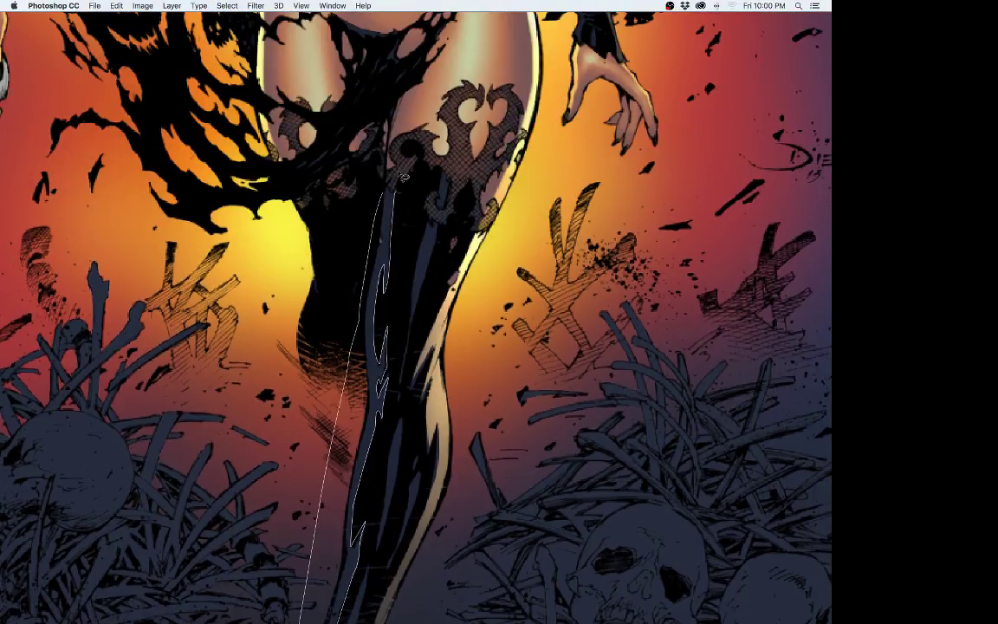
pyautogui.click(395, 192)
# Step: Refine the inner-edge selection on the upper part of the boot with the Lasso and hide the selection outline
pyautogui.press('super+minus')
pyautogui.press('b')
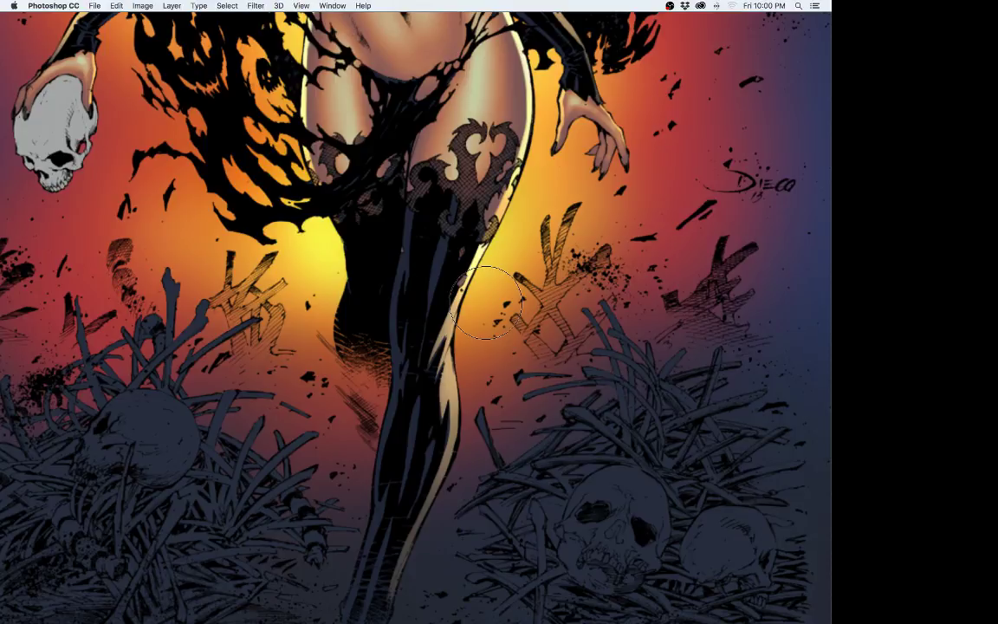
pyautogui.moveTo(554, 322); pyautogui.dragTo(470, 334)
pyautogui.press('super+h')
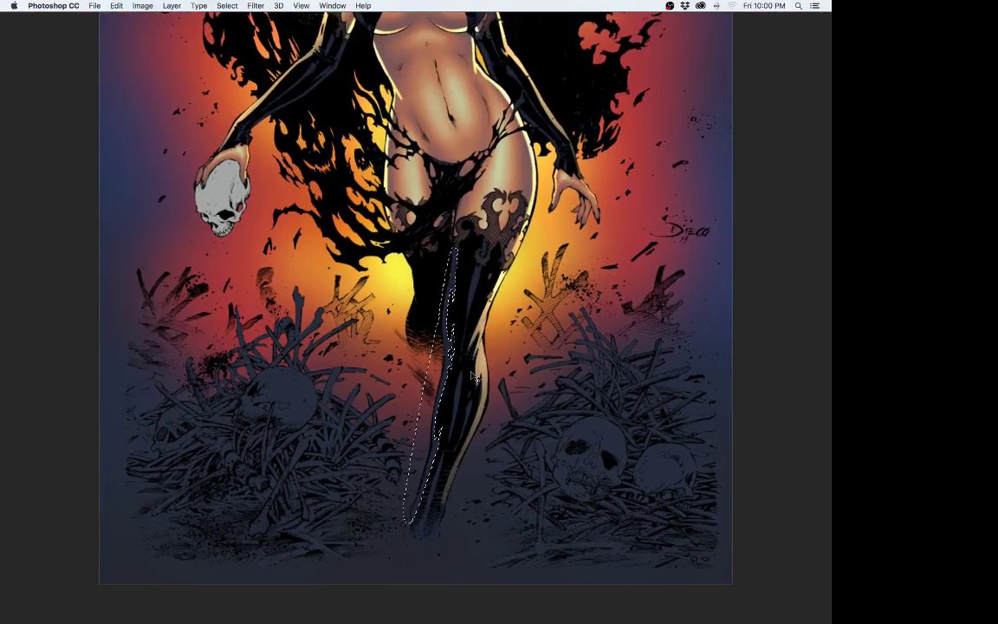
pyautogui.click(467, 259)
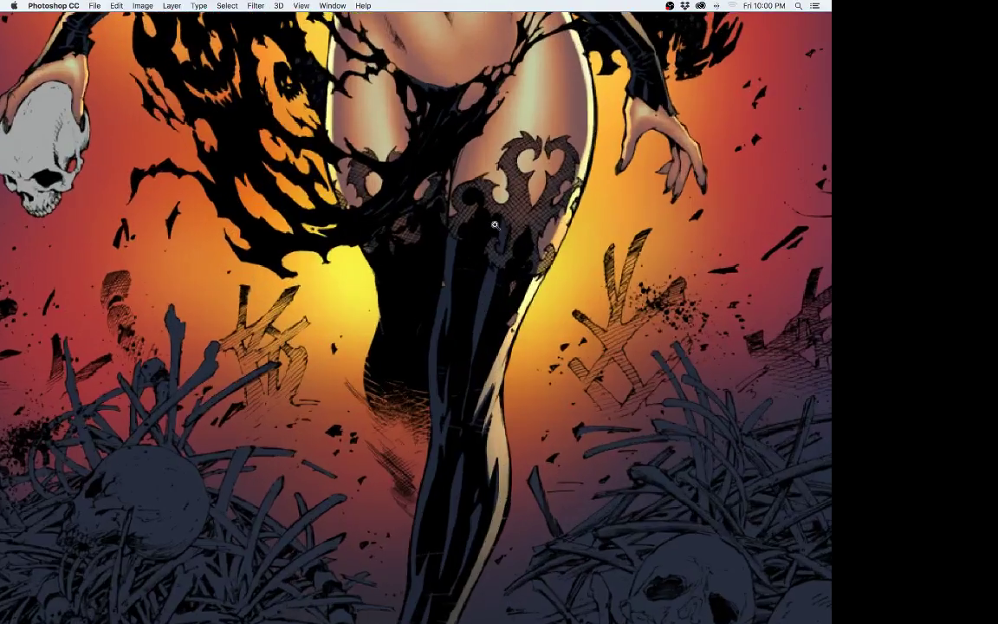
pyautogui.moveTo(446, 290)
pyautogui.mouseDown()
pyautogui.moveTo(484, 276)
pyautogui.moveTo(454, 315)
pyautogui.mouseUp()
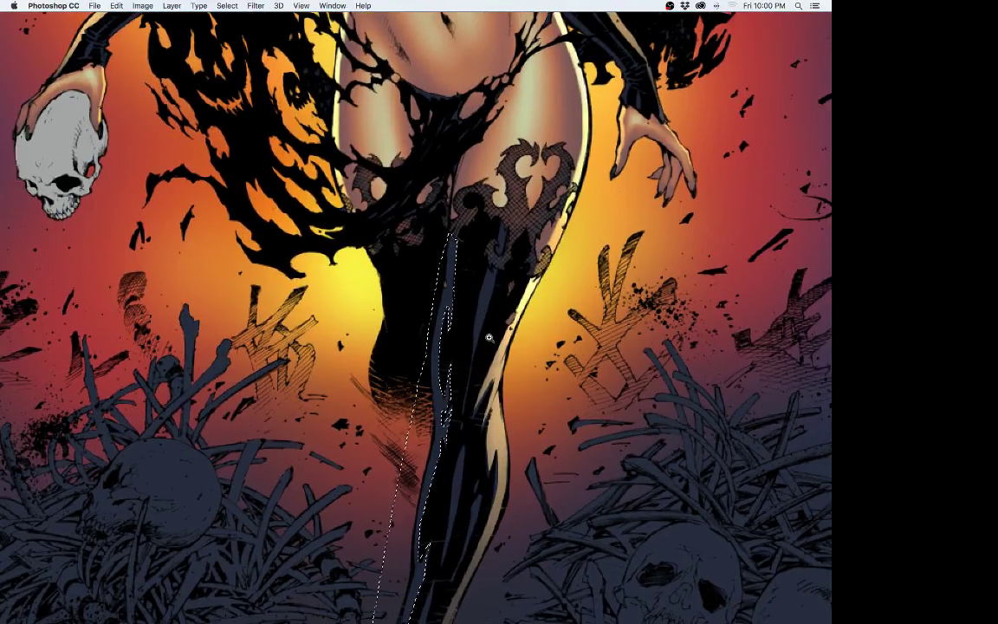
pyautogui.moveTo(496, 346)
pyautogui.mouseDown()
pyautogui.moveTo(481, 363)
pyautogui.moveTo(511, 352)
pyautogui.mouseUp()
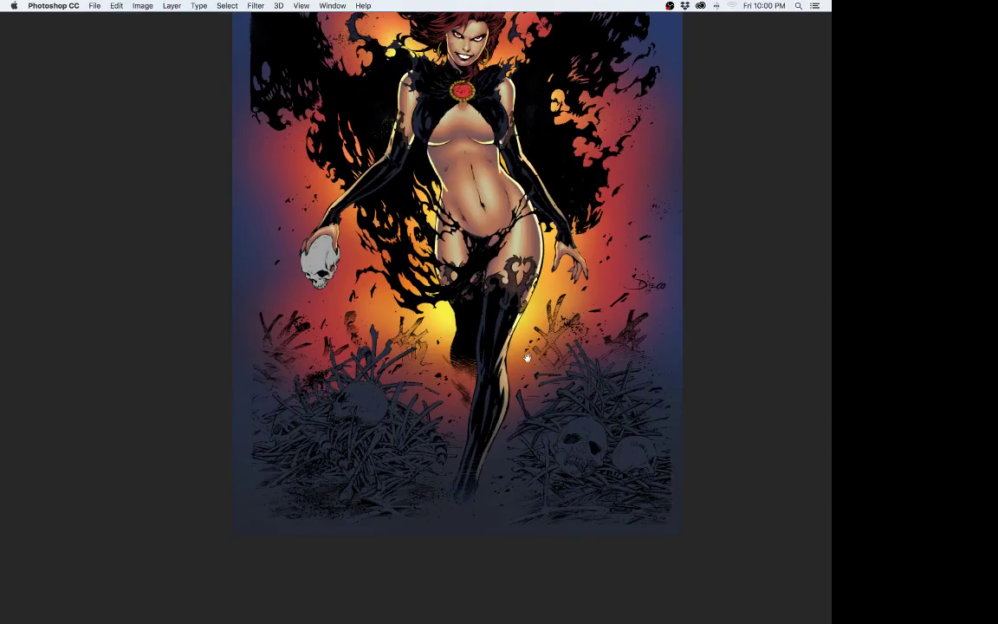
pyautogui.moveTo(556, 378); pyautogui.dragTo(466, 319)
pyautogui.press('super+h')
# Step: Look through the brush library and the saved Brush tool presets
pyautogui.press('b')
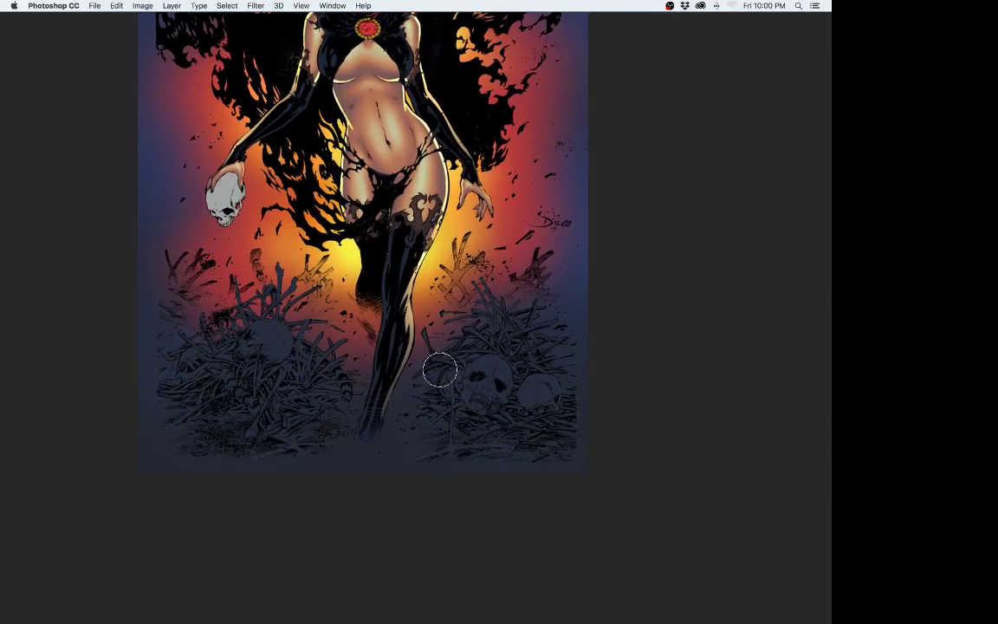
pyautogui.press('Tab')
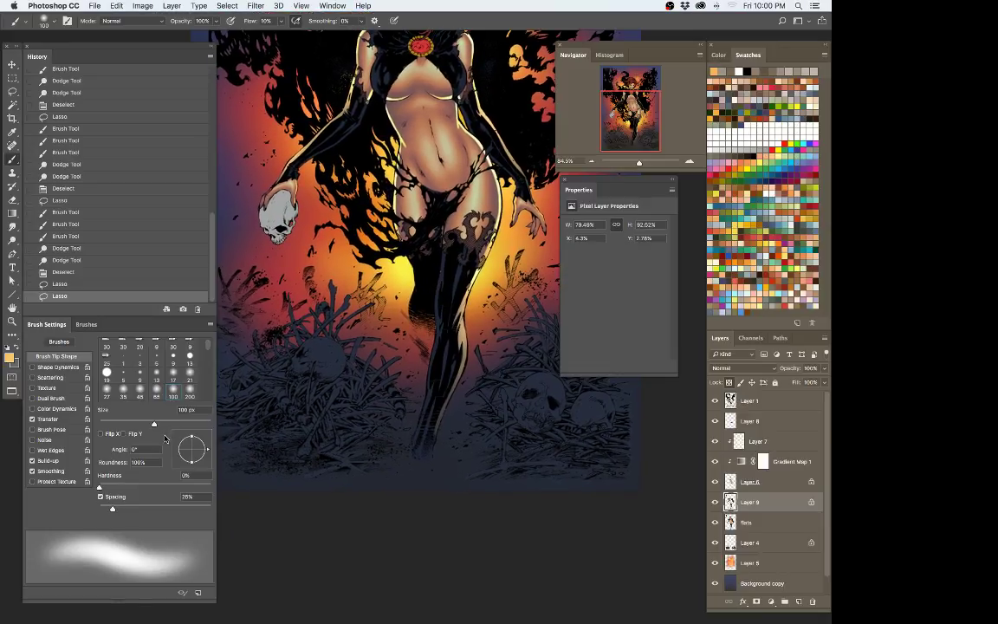
pyautogui.click(86, 324)
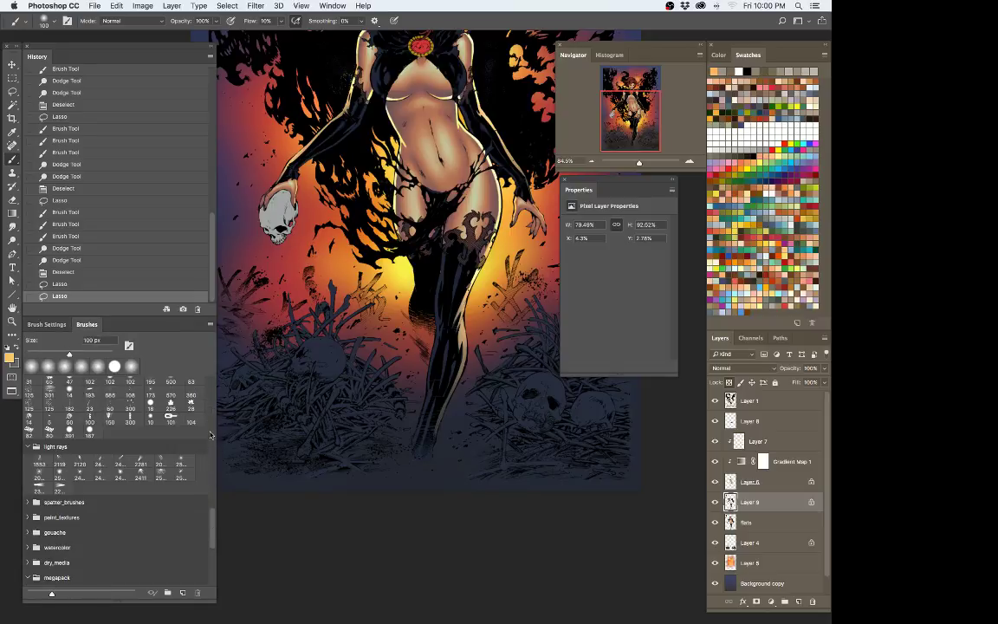
pyautogui.scroll(1, 210, 434)
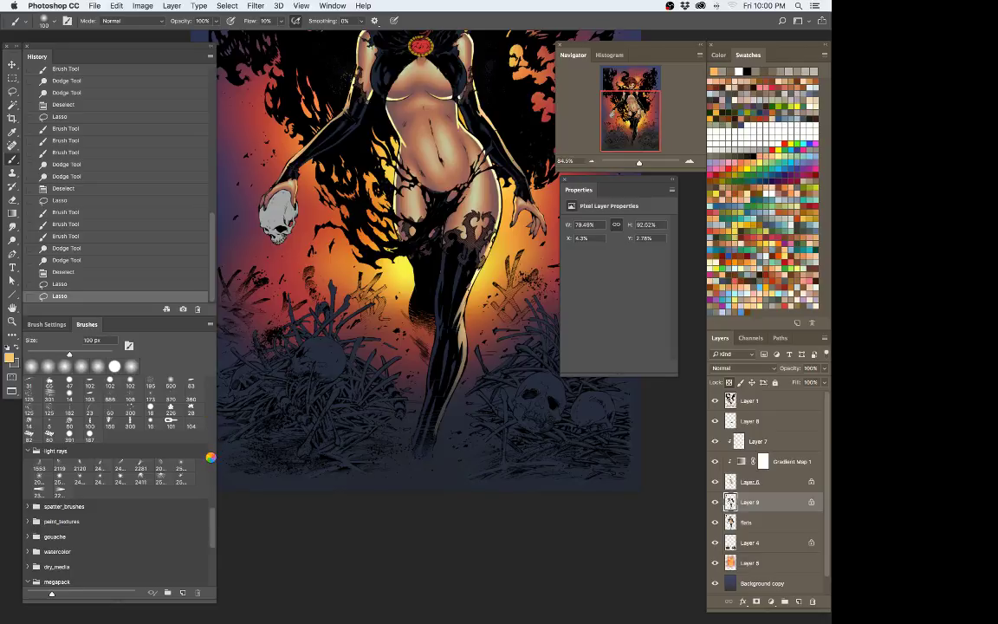
pyautogui.moveTo(211, 457); pyautogui.dragTo(211, 460)
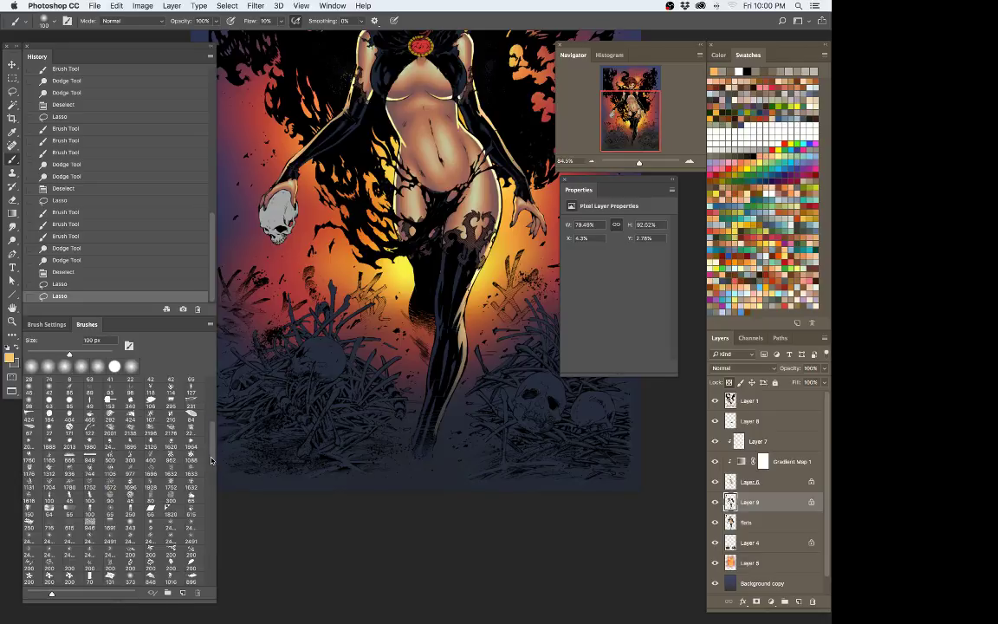
pyautogui.click(43, 324)
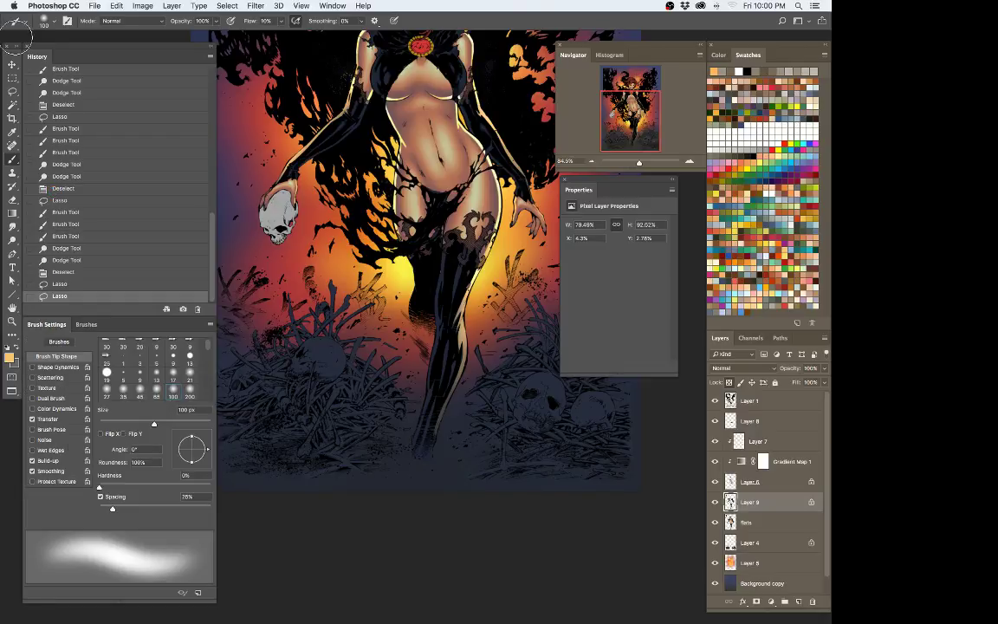
pyautogui.click(15, 24)
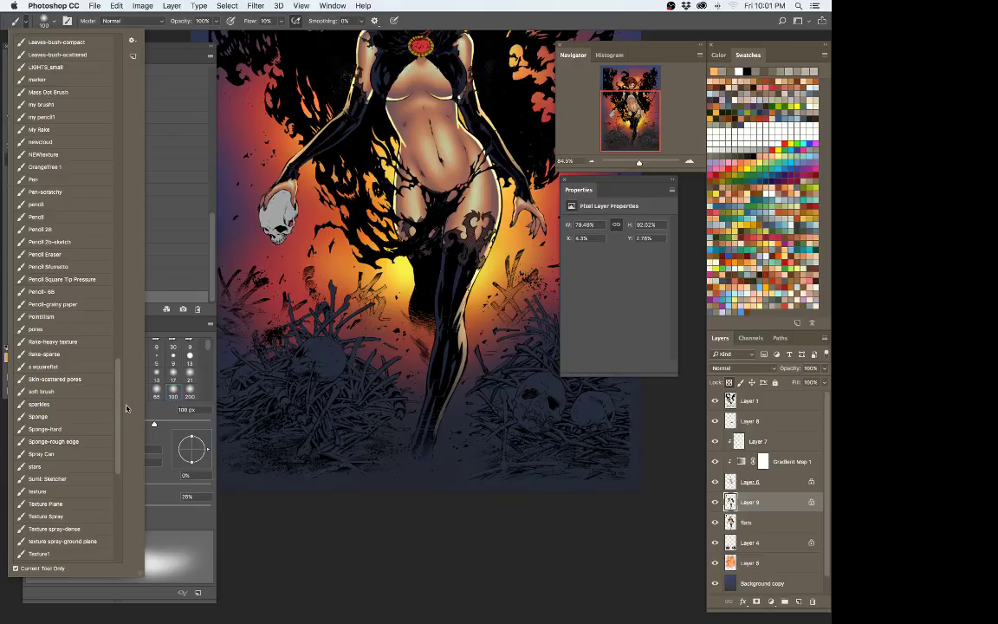
pyautogui.moveTo(117, 409); pyautogui.dragTo(125, 41)
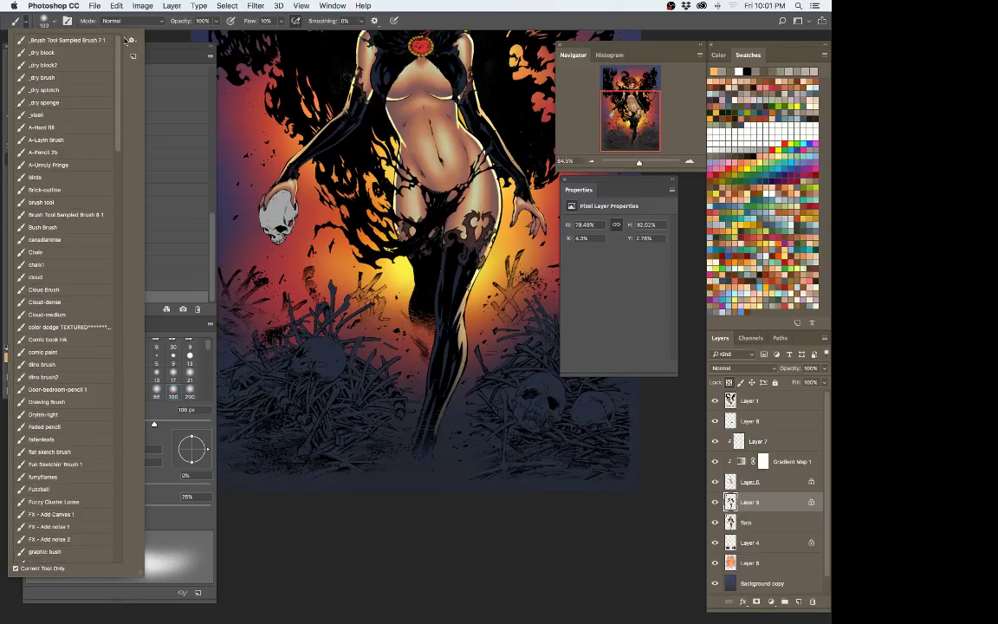
pyautogui.click(438, 23)
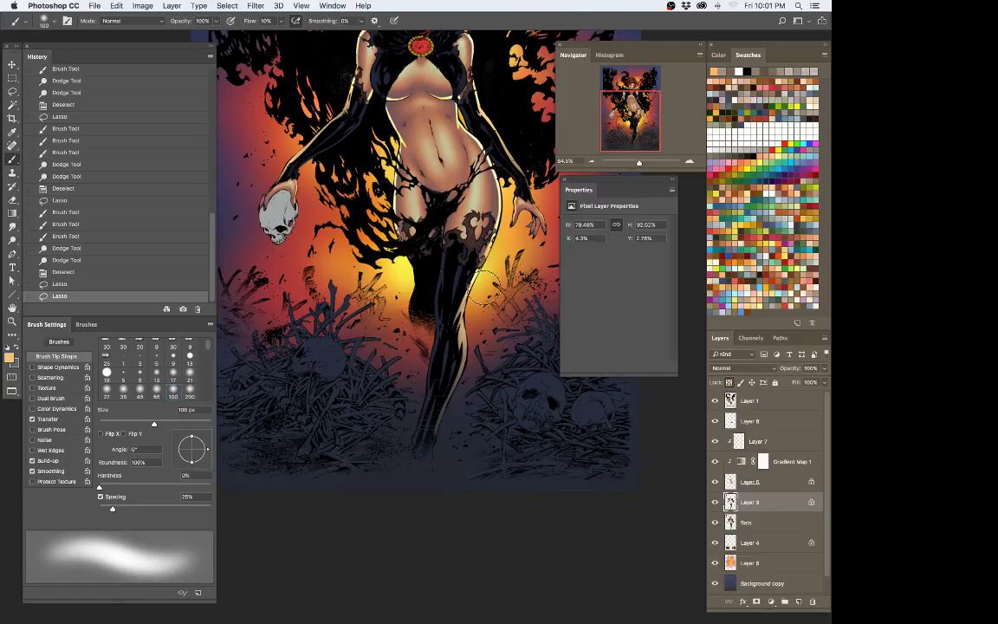
# Step: Paint a light orange rim at 10% flow down the front boot's inner edge, brighten it with the Dodge tool and deselect
pyautogui.hotkey('shift', '1')
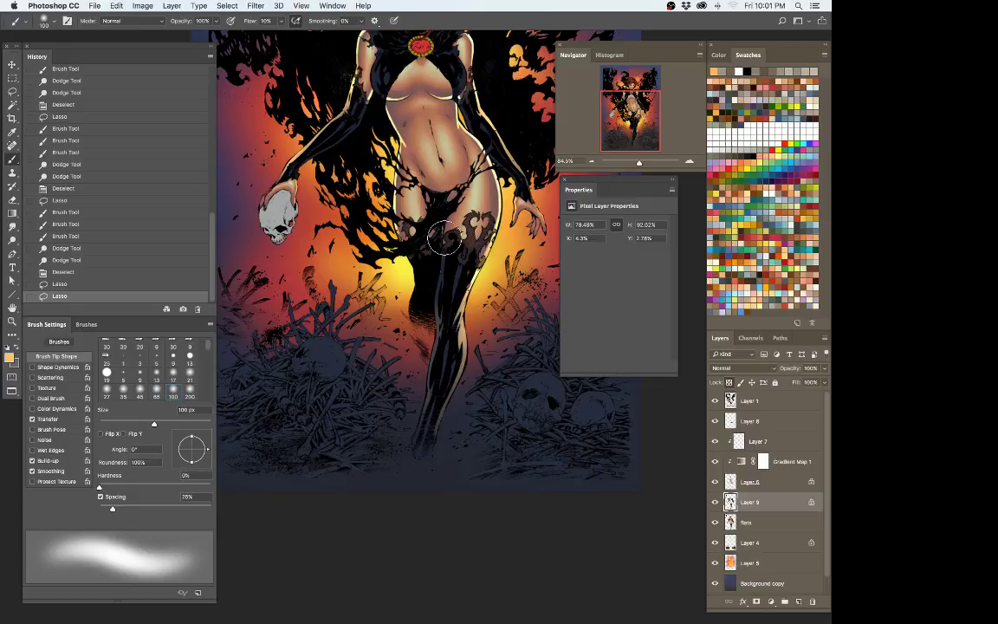
pyautogui.moveTo(439, 300)
pyautogui.mouseDown()
pyautogui.moveTo(455, 206)
pyautogui.moveTo(419, 437)
pyautogui.mouseUp()
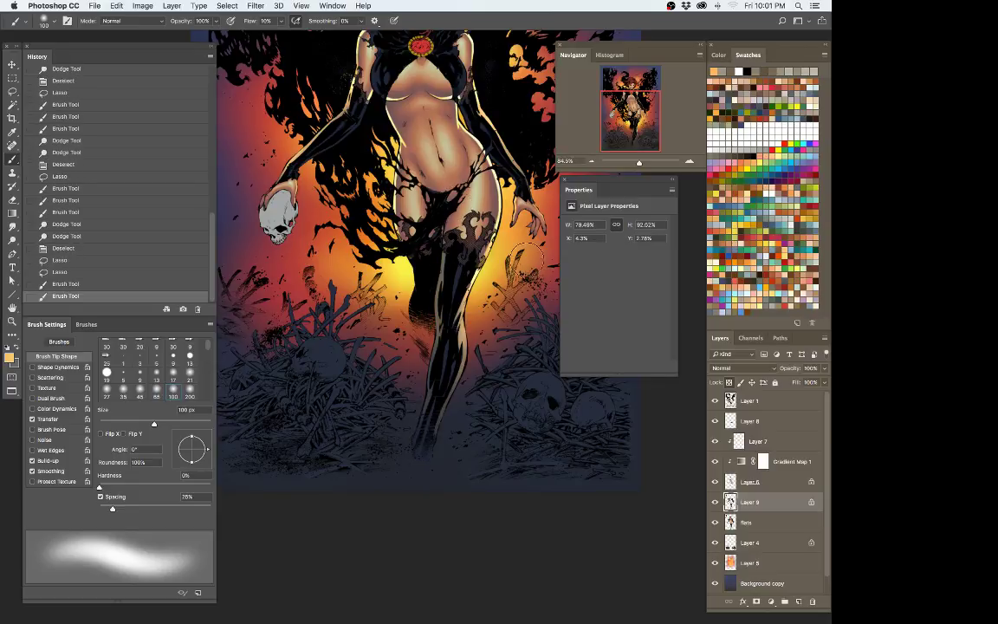
pyautogui.press('o')
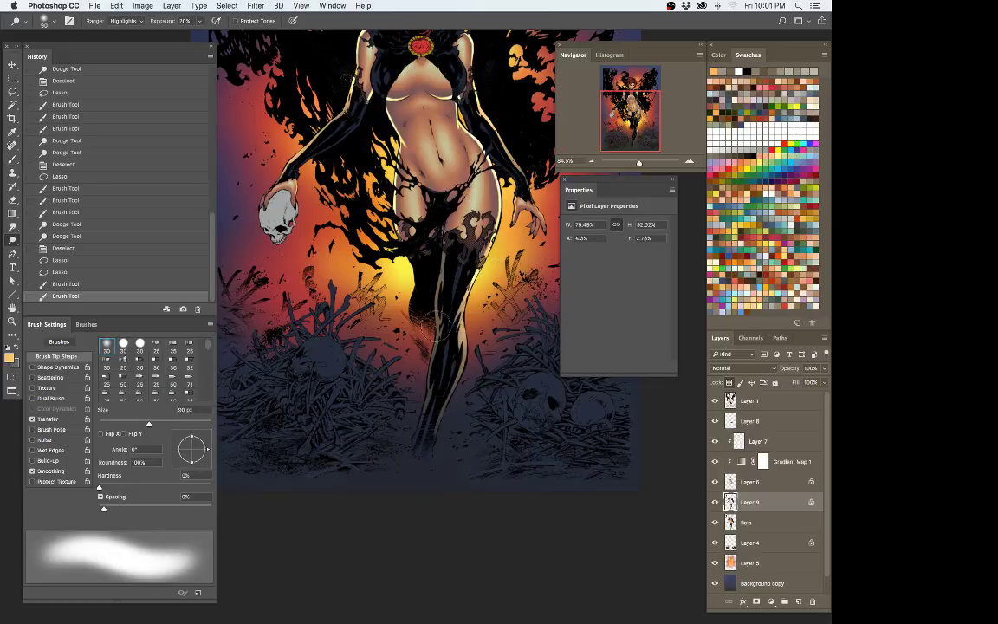
pyautogui.moveTo(436, 326)
pyautogui.mouseDown()
pyautogui.moveTo(447, 226)
pyautogui.moveTo(416, 456)
pyautogui.mouseUp()
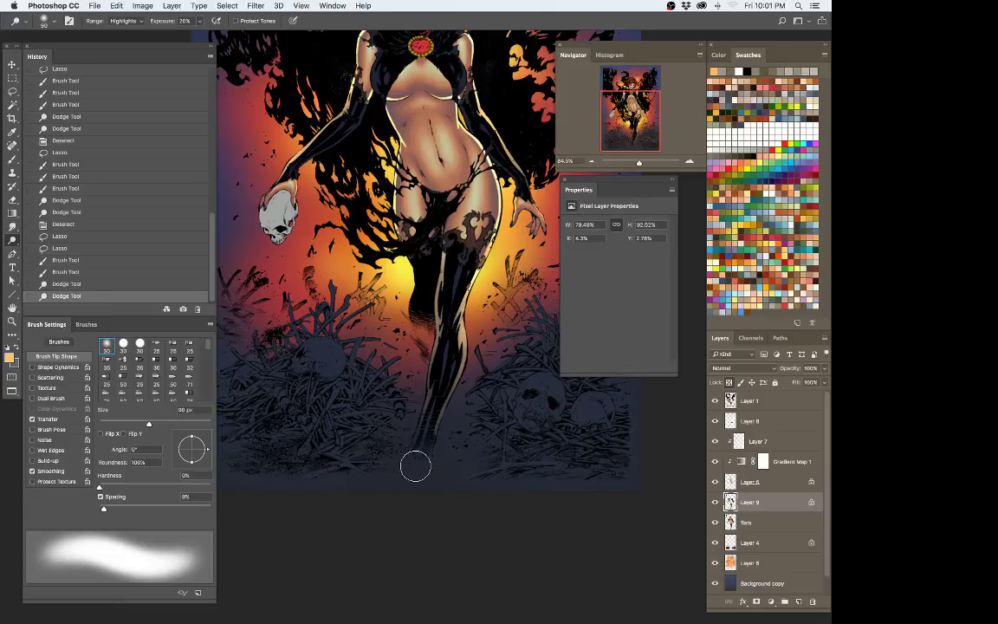
pyautogui.hotkey('ctrl', 'd')
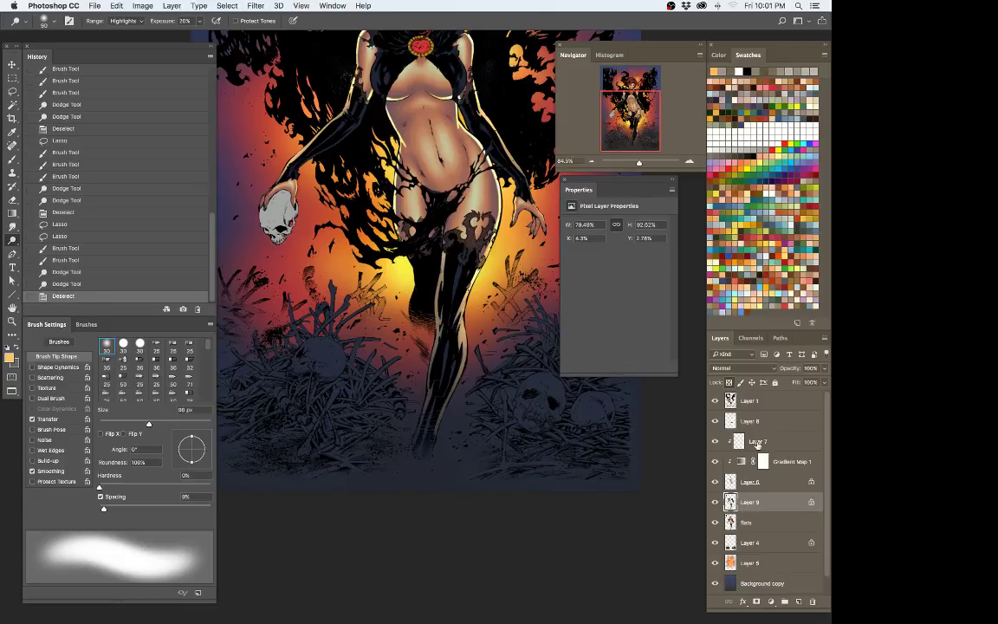
# Step: On Layer 7, lasso a narrow strip along the front leg's inner thigh, across the lace down to the boot top
pyautogui.click(714, 441)
pyautogui.moveTo(765, 444); pyautogui.dragTo(497, 325)
pyautogui.press('z')
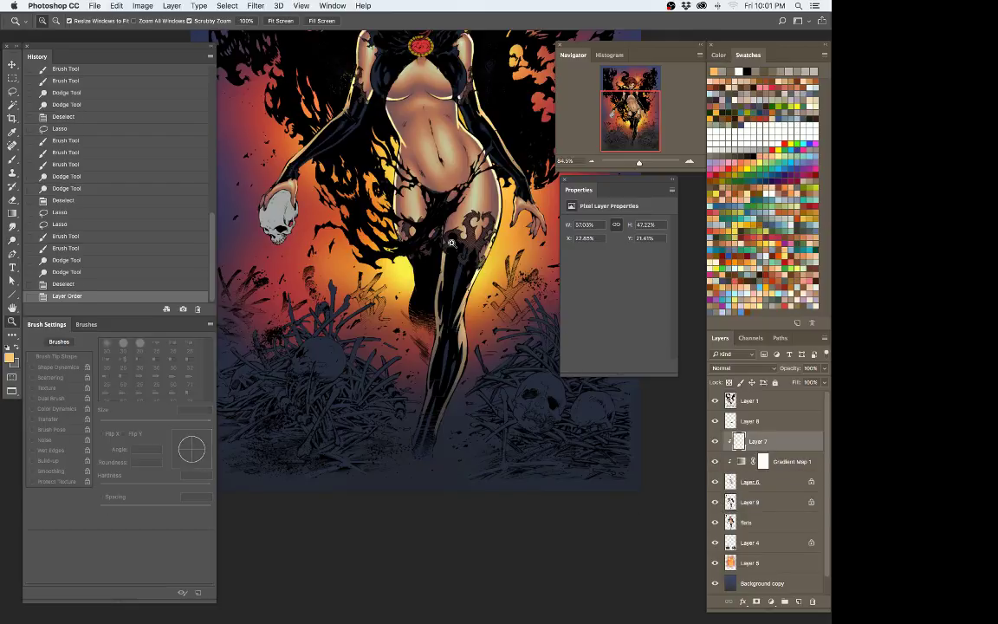
pyautogui.moveTo(451, 244); pyautogui.dragTo(531, 213)
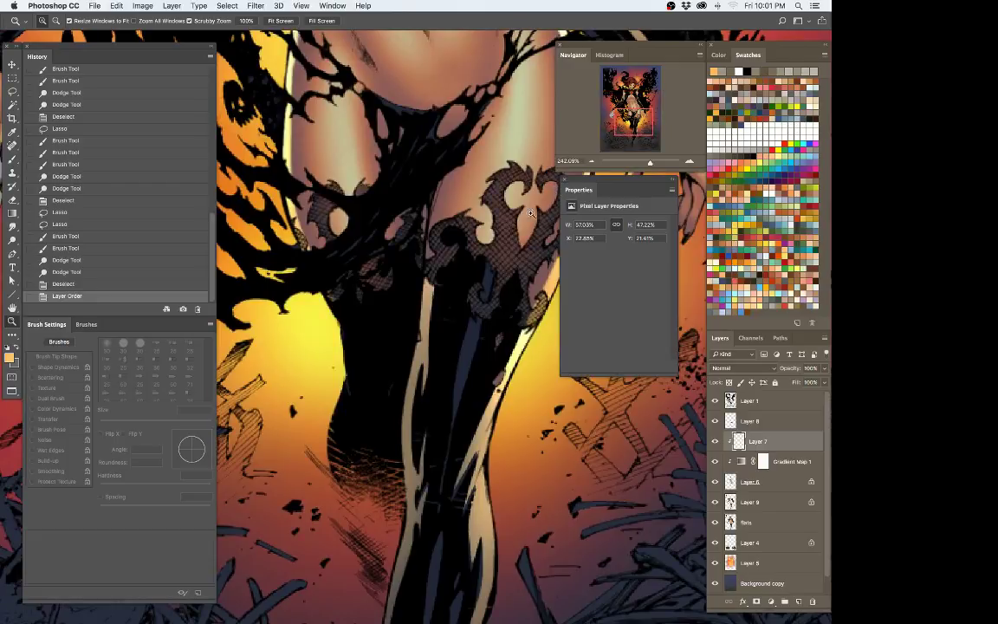
pyautogui.press('l')
pyautogui.moveTo(435, 260); pyautogui.dragTo(445, 181)
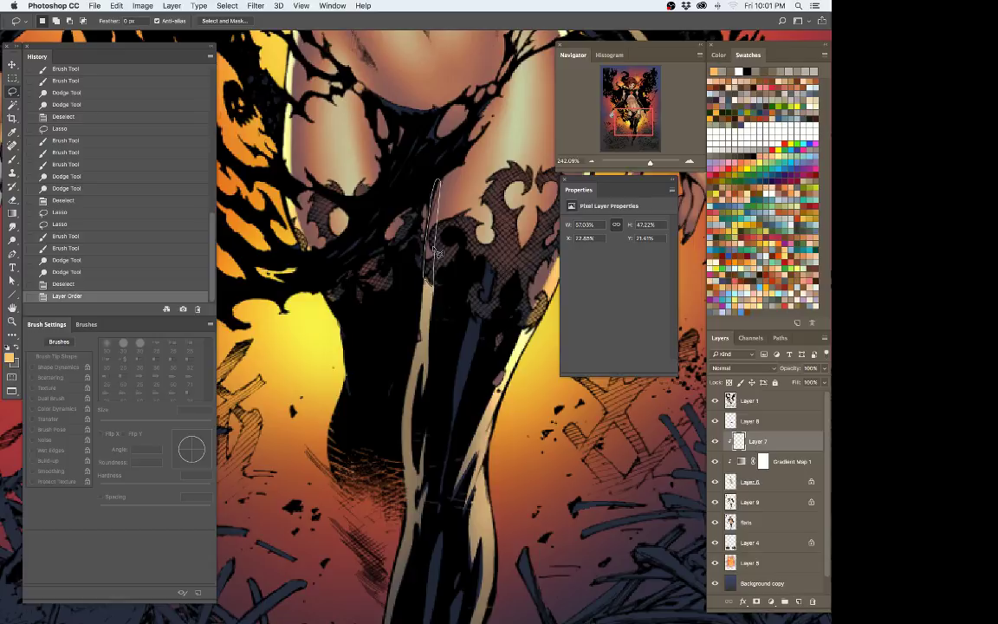
pyautogui.moveTo(434, 249); pyautogui.dragTo(435, 242)
# Step: Paint the inner-thigh strip with the rim colour sampled from the leg's outer edge, using a 45 px soft brush, and clear the selection
pyautogui.moveTo(517, 387); pyautogui.dragTo(429, 416)
pyautogui.press('b')
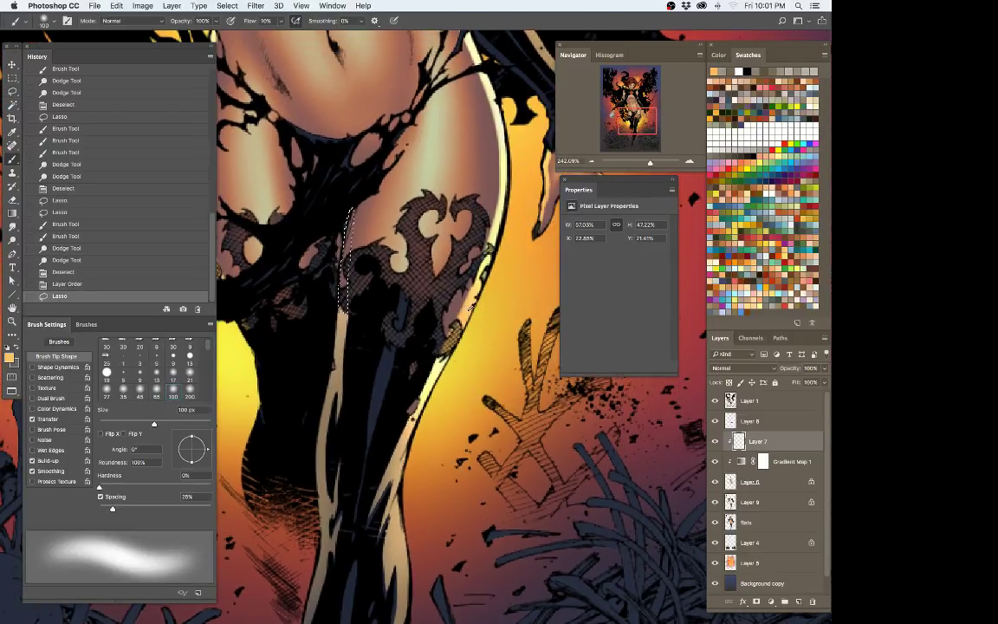
pyautogui.keyDown('alt'); pyautogui.click(468, 309); pyautogui.keyUp('alt')
pyautogui.press('[')
pyautogui.press('[')
pyautogui.press('[')
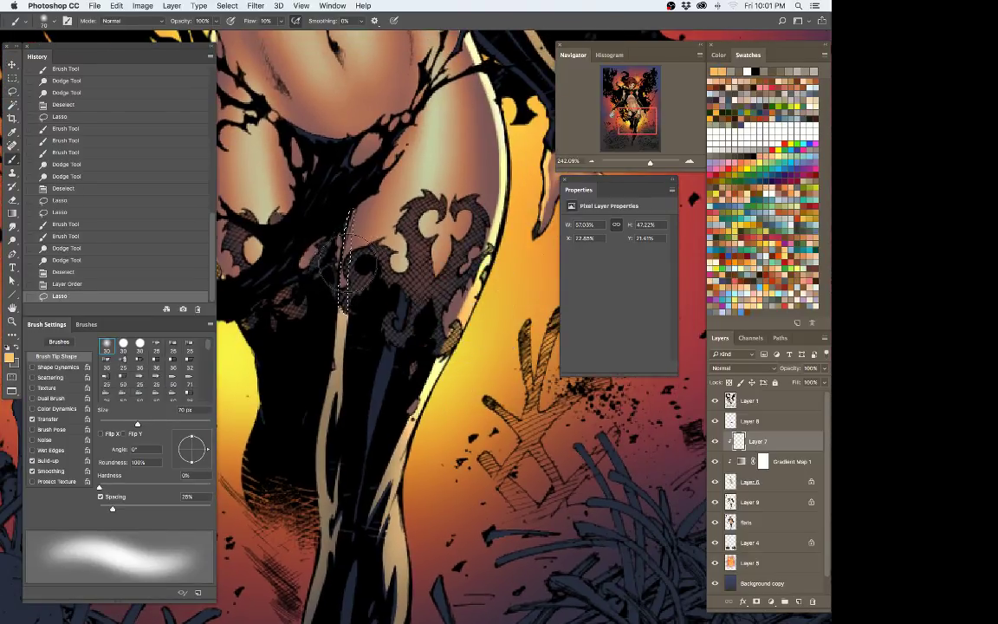
pyautogui.press('[')
pyautogui.press('[')
pyautogui.press('[')
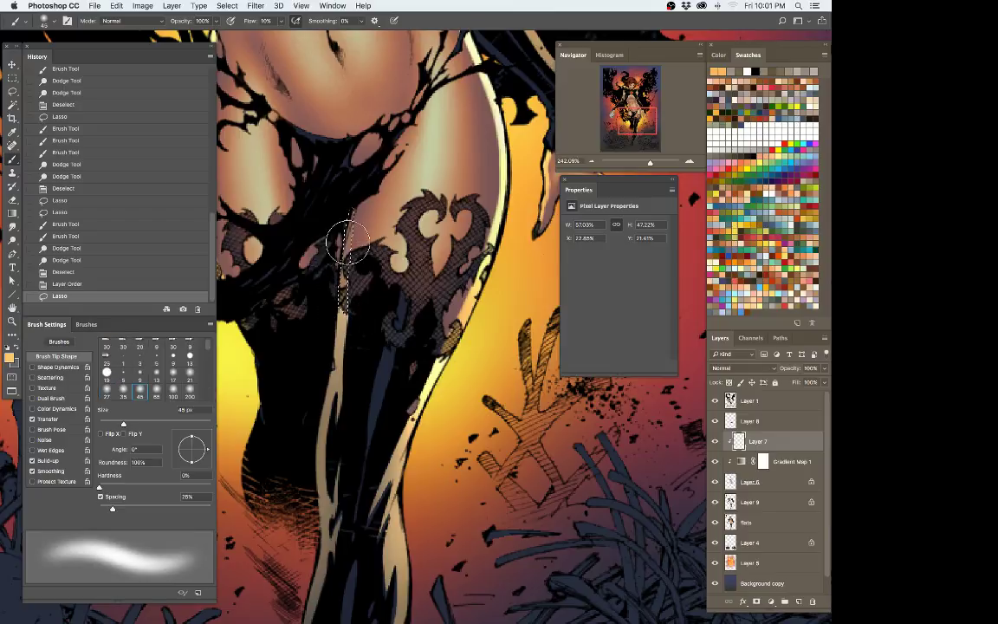
pyautogui.moveTo(347, 241)
pyautogui.mouseDown()
pyautogui.moveTo(332, 473)
pyautogui.moveTo(321, 509)
pyautogui.mouseUp()
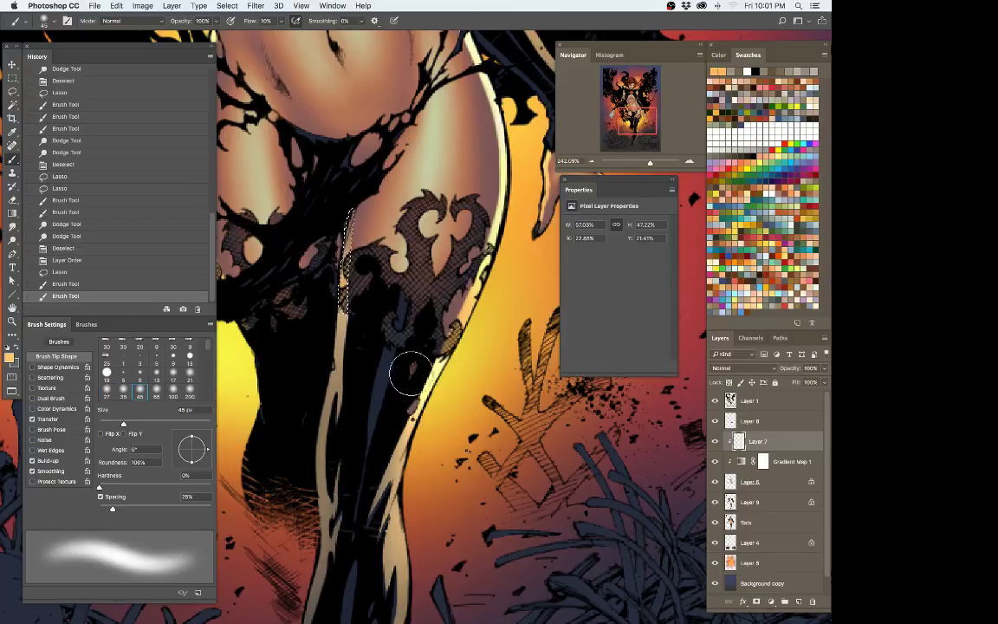
pyautogui.press('super+d')
# Step: Add a short light orange brush stroke at the front leg's outer edge just below the lace
pyautogui.press('z')
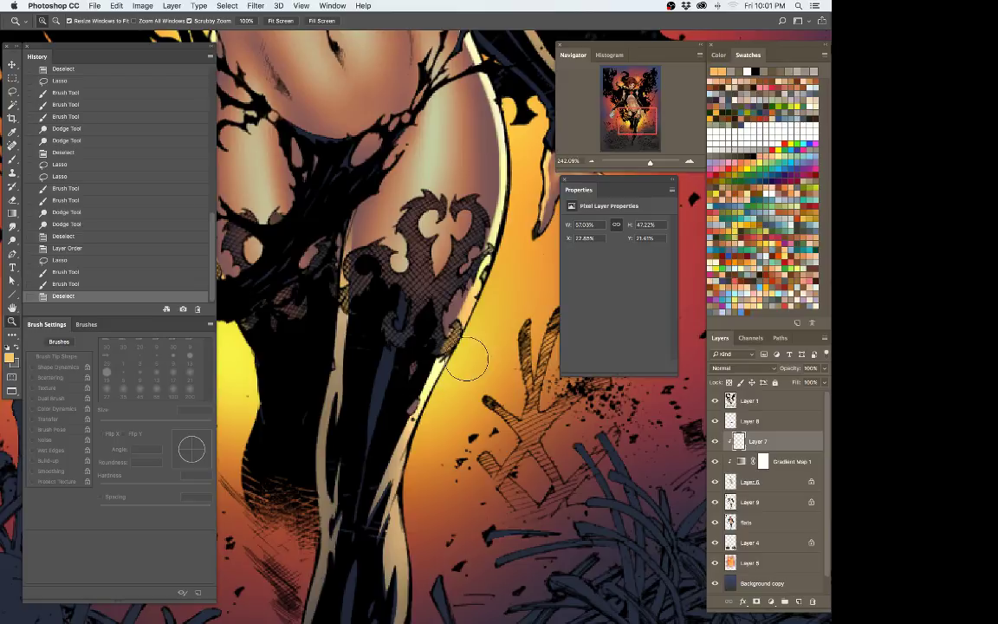
pyautogui.press('b')
pyautogui.moveTo(400, 429); pyautogui.dragTo(405, 460)
pyautogui.press('z')
pyautogui.moveTo(454, 393)
pyautogui.mouseDown()
pyautogui.moveTo(378, 471)
pyautogui.moveTo(405, 456)
pyautogui.moveTo(406, 527)
pyautogui.mouseUp()
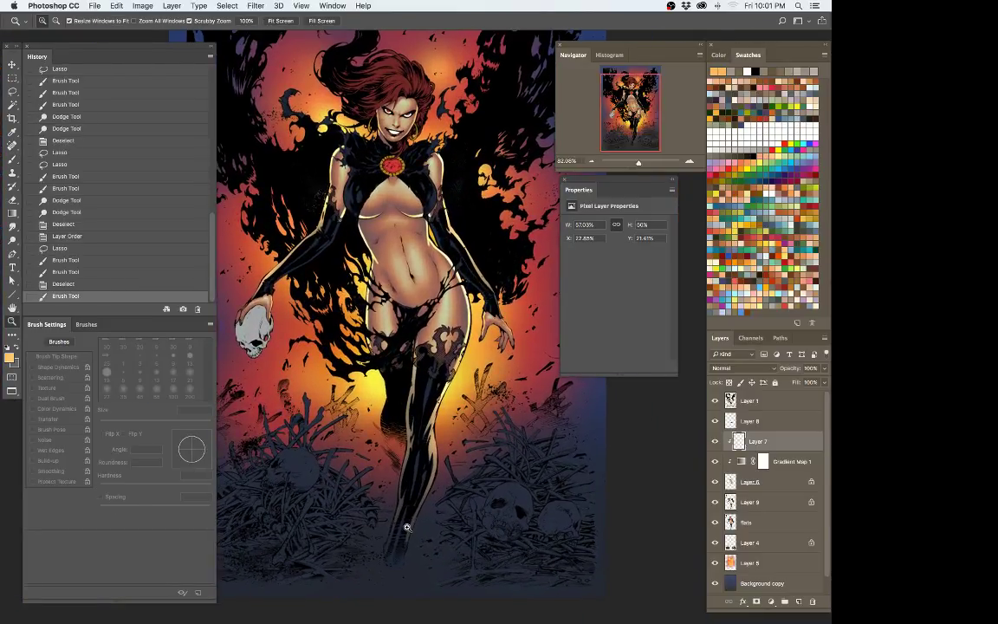
pyautogui.hscroll(-3, 404, 511)
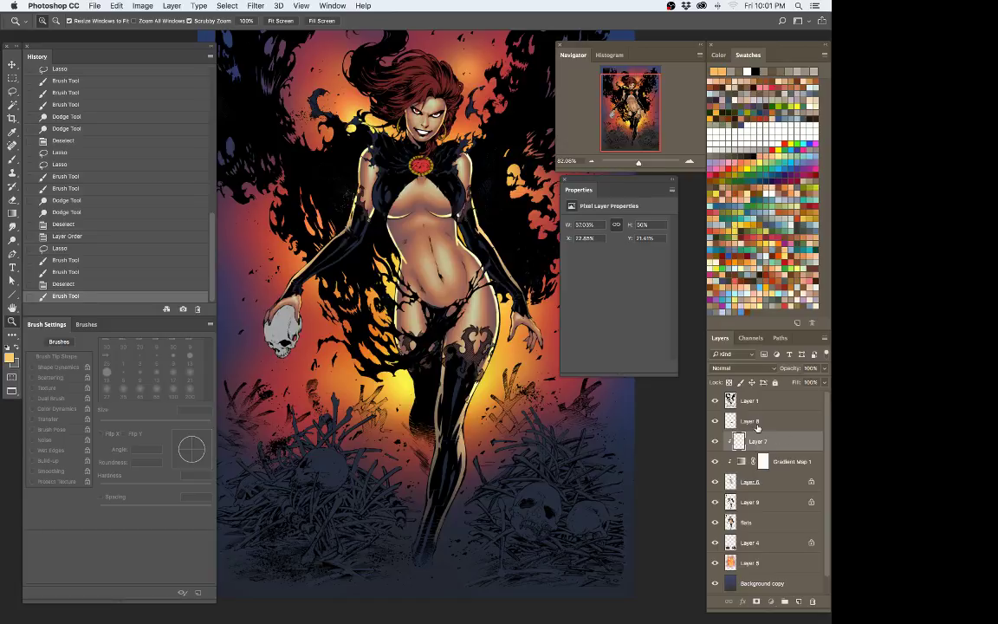
# Step: On Layer 9, lasso the underside of the glove on the skull-holding arm from the upper lace edge to the wrist
pyautogui.click(745, 502)
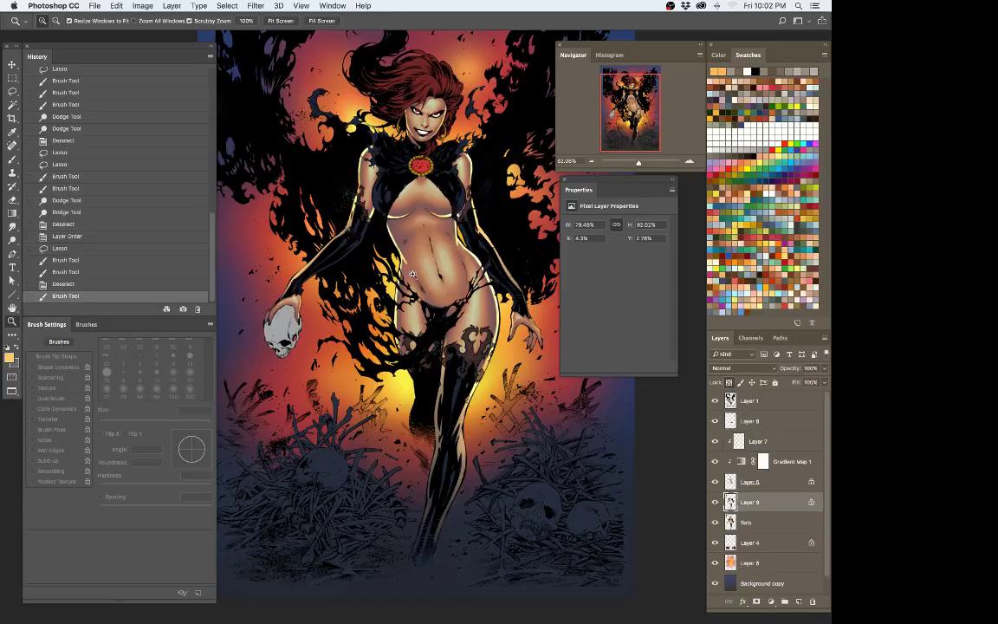
pyautogui.scroll(3, 382, 225)
pyautogui.moveTo(359, 215)
pyautogui.mouseDown()
pyautogui.moveTo(497, 444)
pyautogui.moveTo(473, 284)
pyautogui.mouseUp()
pyautogui.press('i')
pyautogui.press('l')
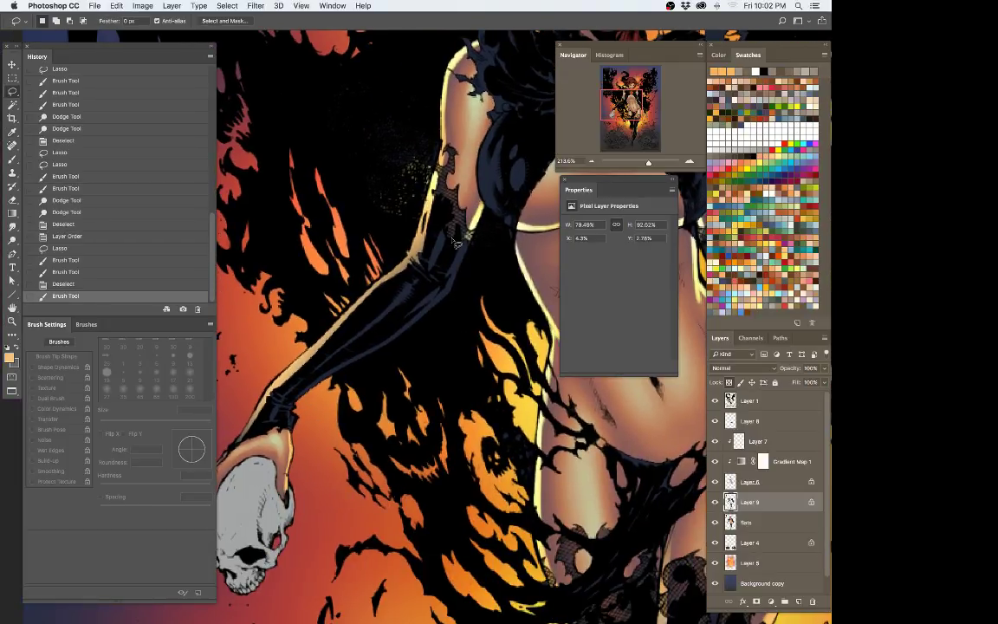
pyautogui.moveTo(469, 235)
pyautogui.mouseDown()
pyautogui.moveTo(427, 308)
pyautogui.moveTo(391, 344)
pyautogui.moveTo(310, 390)
pyautogui.moveTo(291, 418)
pyautogui.moveTo(267, 383)
pyautogui.moveTo(364, 318)
pyautogui.moveTo(433, 224)
pyautogui.moveTo(467, 227)
pyautogui.mouseUp()
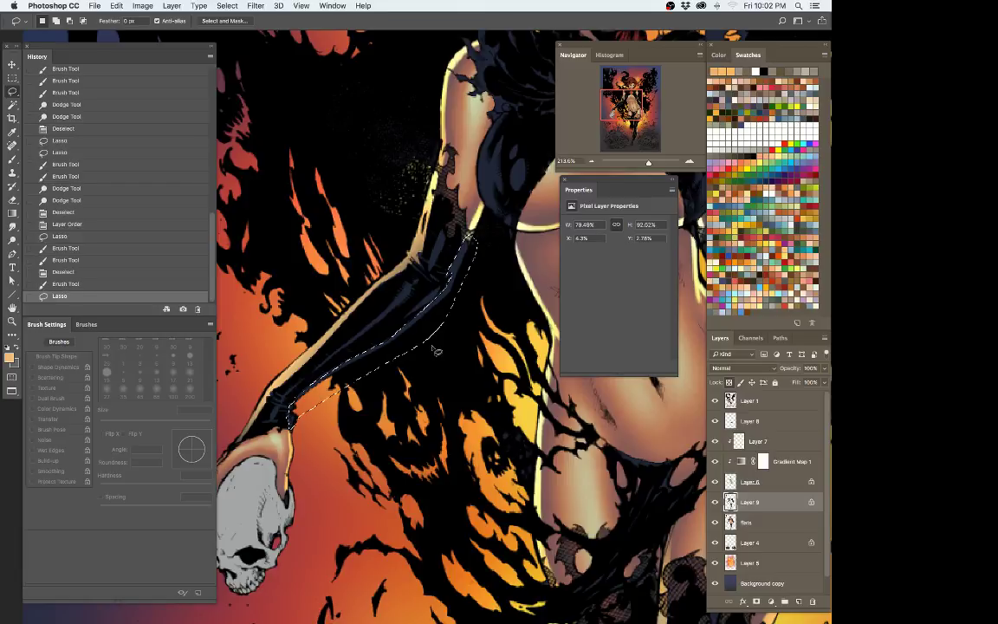
# Step: Paint a light orange rim along the underside of the skull arm's glove and brighten it with the Dodge tool
pyautogui.press('b')
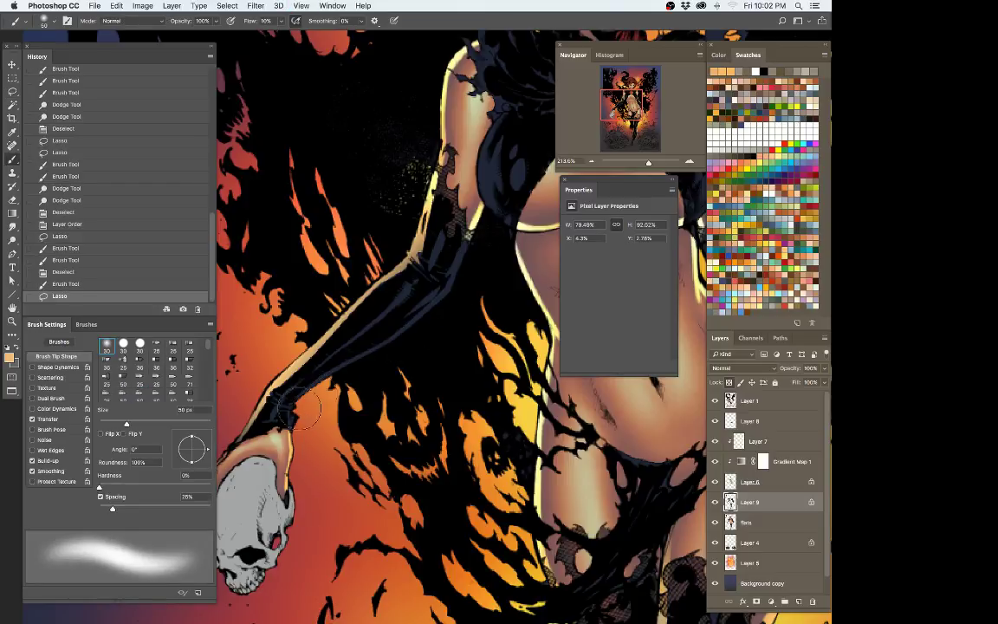
pyautogui.moveTo(259, 377)
pyautogui.mouseDown()
pyautogui.moveTo(410, 249)
pyautogui.moveTo(467, 245)
pyautogui.moveTo(397, 348)
pyautogui.moveTo(356, 368)
pyautogui.mouseUp()
pyautogui.moveTo(450, 308); pyautogui.dragTo(436, 324)
pyautogui.press('o')
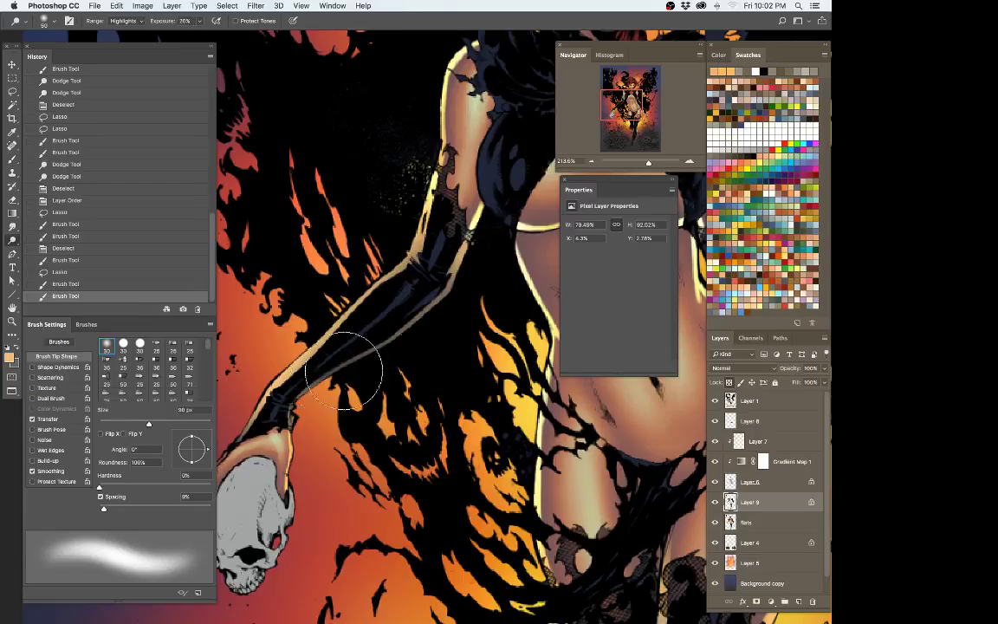
pyautogui.moveTo(343, 368)
pyautogui.mouseDown()
pyautogui.moveTo(494, 215)
pyautogui.moveTo(488, 206)
pyautogui.mouseUp()
# Step: Lasso the inner edge of the glove on the open-handed arm from below the lace down to the wrist
pyautogui.press('Tab')
pyautogui.moveTo(600, 458); pyautogui.dragTo(194, 417)
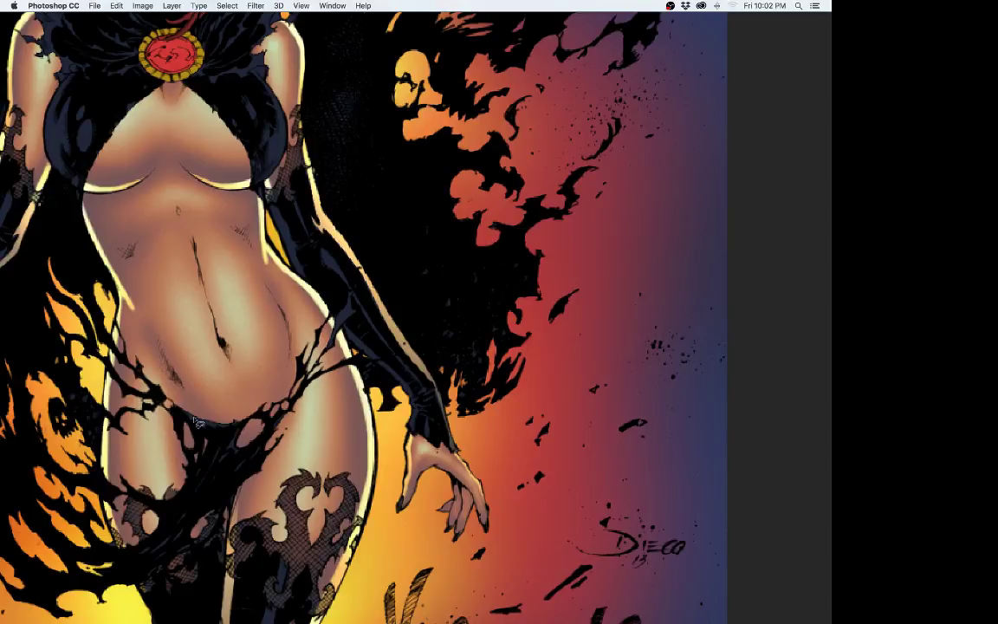
pyautogui.moveTo(271, 200)
pyautogui.mouseDown()
pyautogui.moveTo(298, 252)
pyautogui.moveTo(264, 240)
pyautogui.moveTo(250, 195)
pyautogui.moveTo(262, 192)
pyautogui.mouseUp()
pyautogui.moveTo(319, 312)
pyautogui.mouseDown()
pyautogui.moveTo(410, 396)
pyautogui.moveTo(411, 429)
pyautogui.moveTo(416, 400)
pyautogui.moveTo(310, 288)
pyautogui.moveTo(349, 316)
pyautogui.mouseUp()
# Step: Hide the selection outline and paint a light orange rim along the inner edge of the open-handed arm's glove, enlarging the brush for the final pass
pyautogui.press('b')
pyautogui.press('super+h')
pyautogui.moveTo(303, 278)
pyautogui.mouseDown()
pyautogui.moveTo(282, 197)
pyautogui.moveTo(275, 229)
pyautogui.mouseUp()
pyautogui.moveTo(372, 364); pyautogui.dragTo(415, 435)
pyautogui.press(']')
pyautogui.press(']')
pyautogui.press(']')
pyautogui.moveTo(268, 208)
pyautogui.mouseDown()
pyautogui.moveTo(312, 258)
pyautogui.moveTo(416, 455)
pyautogui.mouseUp()
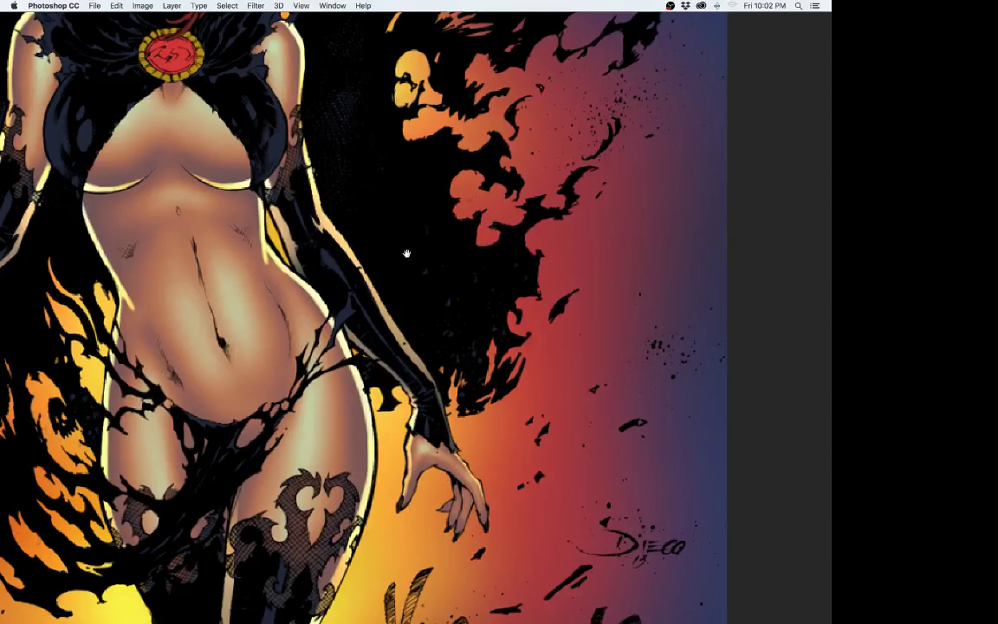
# Step: Lasso the outer edge and highlight shapes of the costume top's cup on the skull-arm side
pyautogui.moveTo(387, 231)
pyautogui.mouseDown()
pyautogui.moveTo(495, 310)
pyautogui.moveTo(549, 438)
pyautogui.mouseUp()
pyautogui.moveTo(463, 329); pyautogui.dragTo(587, 374)
pyautogui.moveTo(318, 371); pyautogui.dragTo(346, 356)
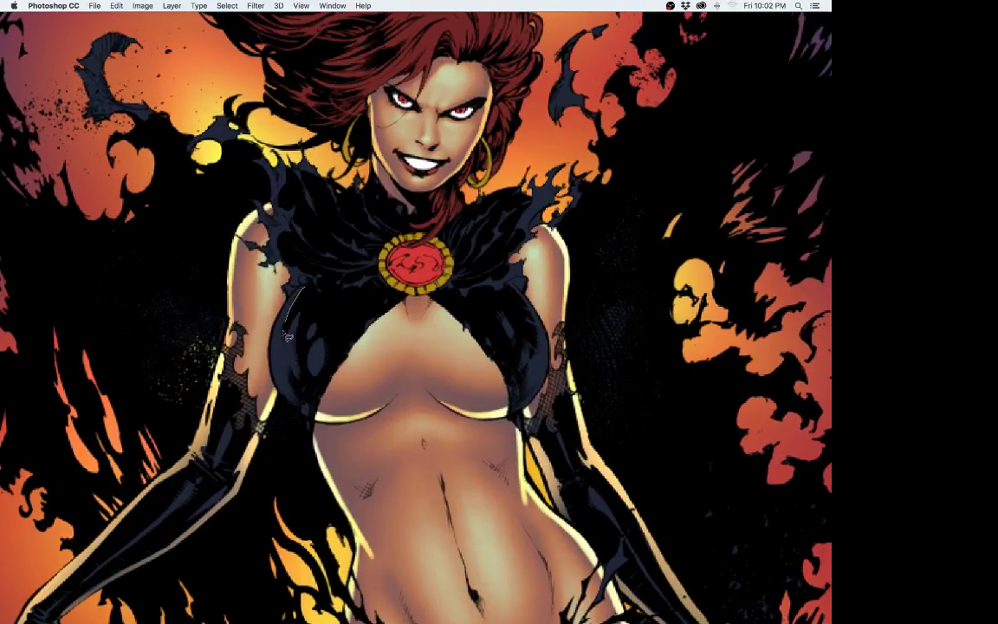
pyautogui.moveTo(285, 329)
pyautogui.mouseDown()
pyautogui.moveTo(308, 420)
pyautogui.moveTo(267, 378)
pyautogui.moveTo(263, 360)
pyautogui.moveTo(278, 308)
pyautogui.moveTo(262, 272)
pyautogui.moveTo(277, 253)
pyautogui.mouseUp()
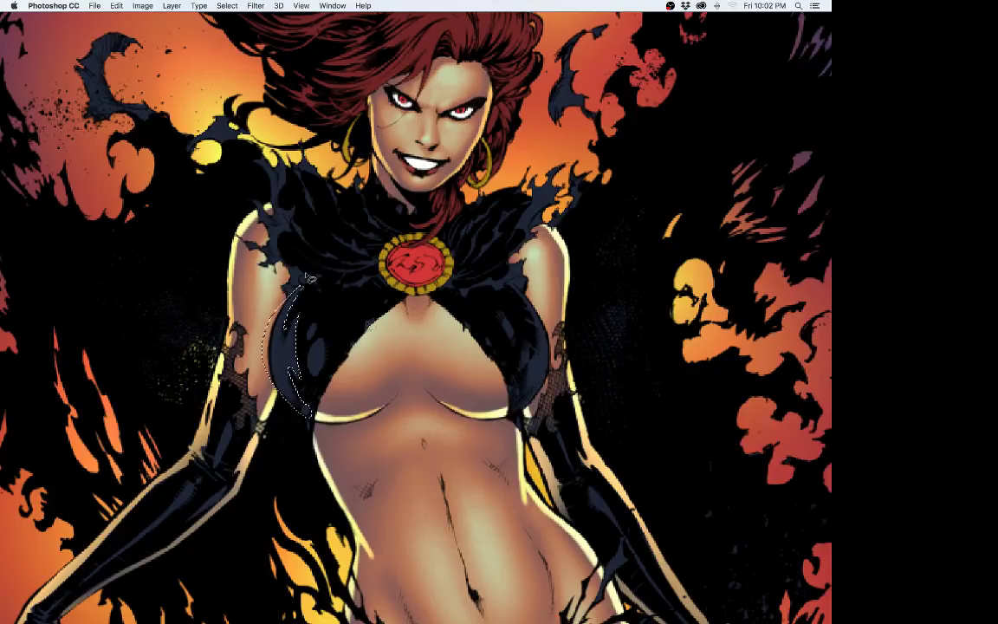
# Step: Hide the selection outline and paint a soft light orange rim along the selected cup's outer edge
pyautogui.press('super+h')
pyautogui.press('b')
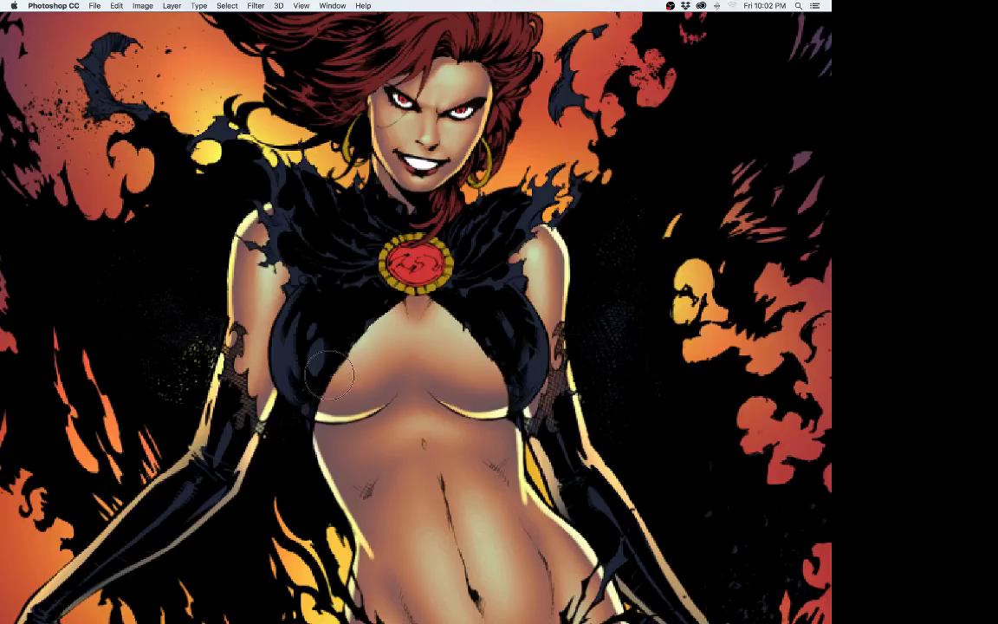
pyautogui.moveTo(305, 406)
pyautogui.mouseDown()
pyautogui.moveTo(297, 275)
pyautogui.moveTo(276, 332)
pyautogui.moveTo(342, 440)
pyautogui.moveTo(292, 389)
pyautogui.moveTo(303, 415)
pyautogui.moveTo(314, 282)
pyautogui.mouseUp()
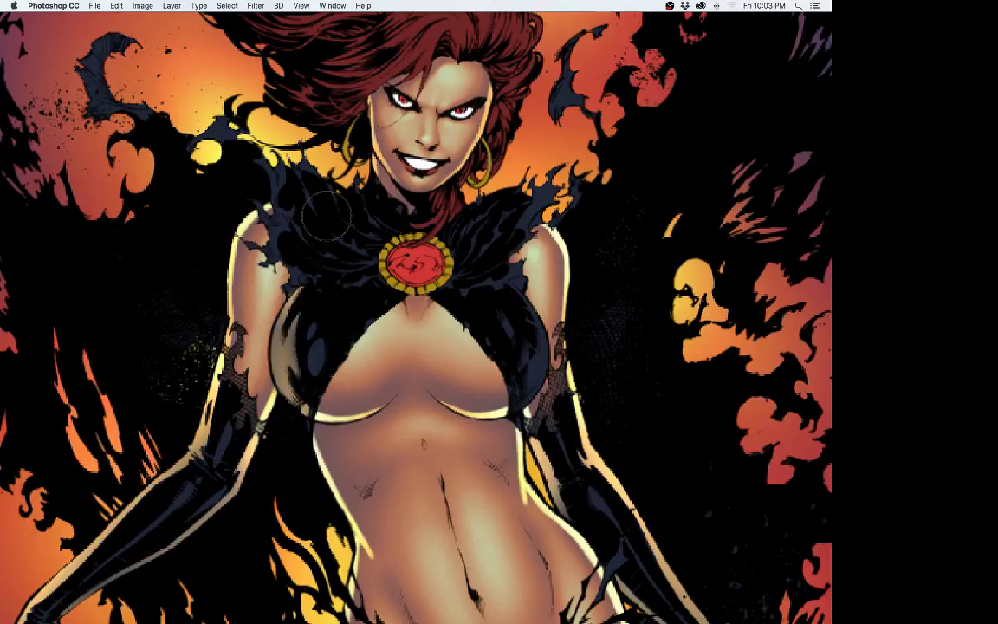
# Step: Lasso a thin inner strip along the outer edge of the skull-arm side cup and brighten it with the Dodge tool
pyautogui.press(']')
pyautogui.press(']')
pyautogui.press(']')
pyautogui.press(']')
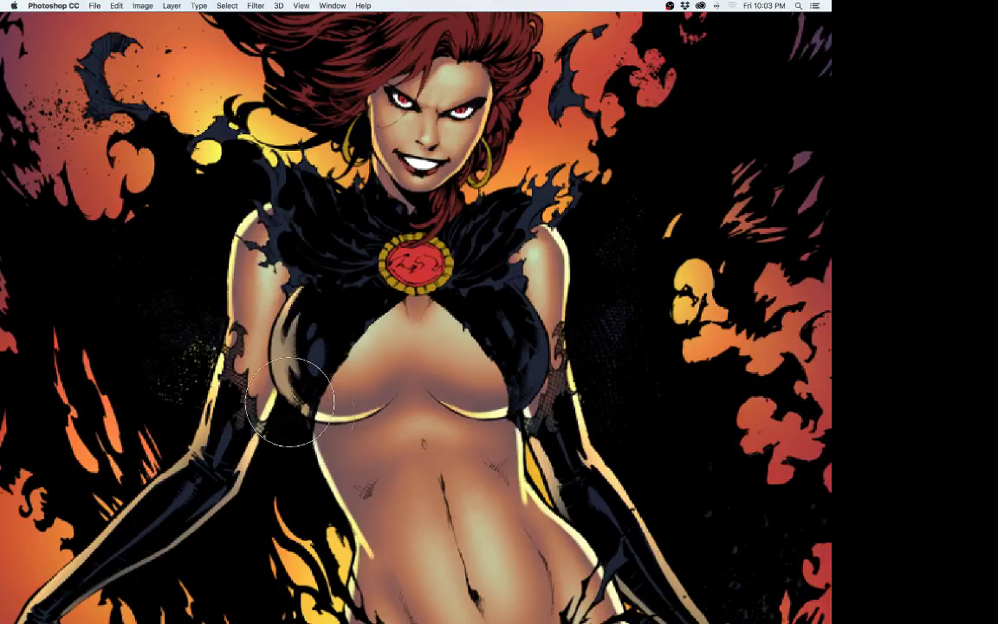
pyautogui.press('super+d')
pyautogui.press('l')
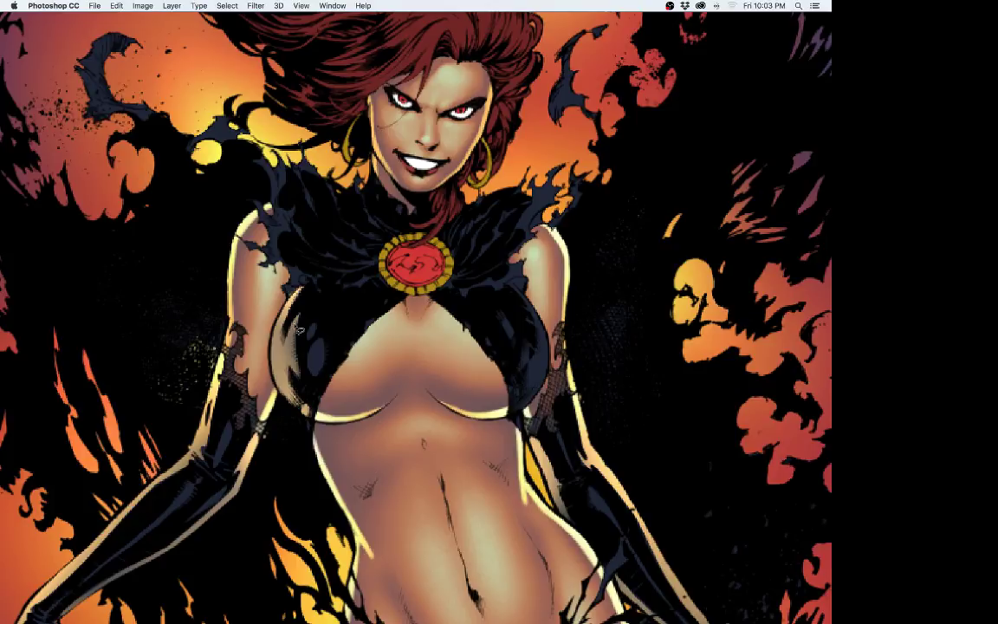
pyautogui.moveTo(293, 353)
pyautogui.mouseDown()
pyautogui.moveTo(299, 314)
pyautogui.moveTo(284, 311)
pyautogui.moveTo(270, 342)
pyautogui.moveTo(282, 388)
pyautogui.mouseUp()
pyautogui.press('b')
pyautogui.press('super+h')
pyautogui.moveTo(299, 328)
pyautogui.mouseDown()
pyautogui.moveTo(277, 365)
pyautogui.moveTo(232, 301)
pyautogui.mouseUp()
pyautogui.press('[')
pyautogui.moveTo(264, 384); pyautogui.dragTo(292, 430)
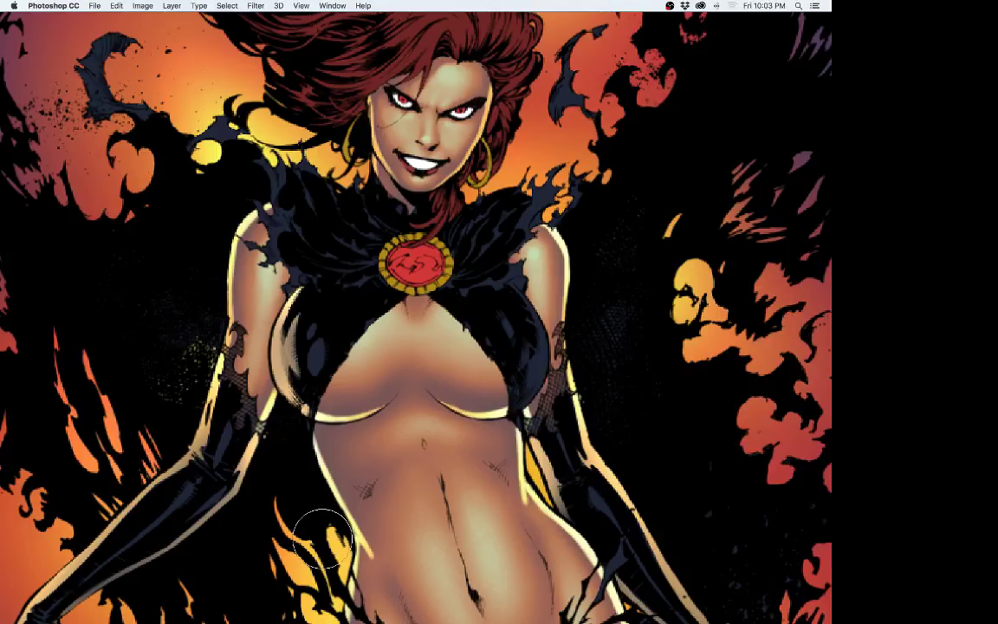
# Step: Lasso the outer edge and highlight shapes of the costume top's cup on the open-handed arm side
pyautogui.hscroll(6, 451, 329)
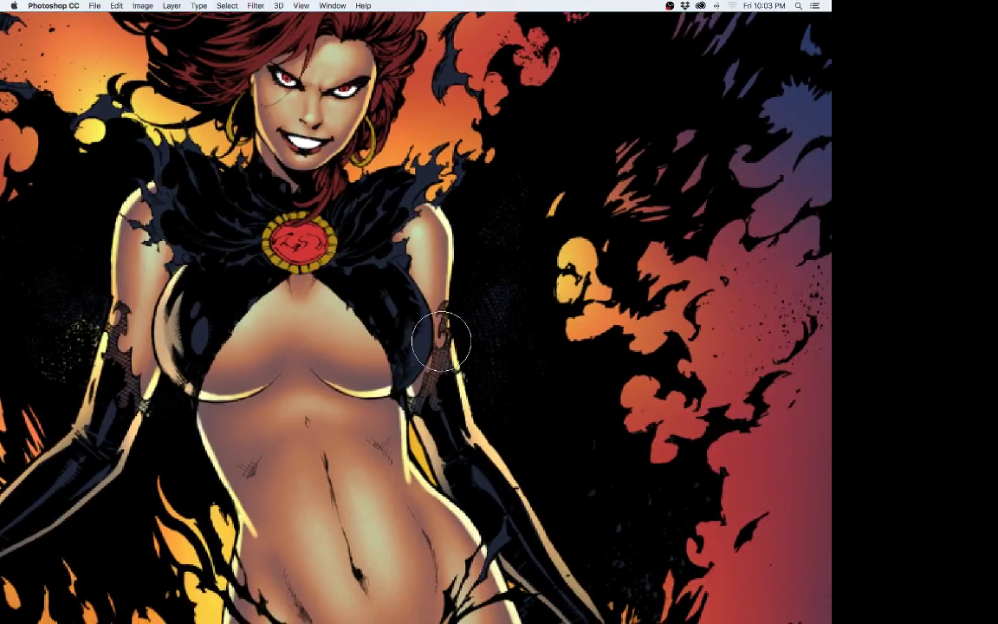
pyautogui.moveTo(392, 260)
pyautogui.mouseDown()
pyautogui.moveTo(423, 321)
pyautogui.moveTo(418, 341)
pyautogui.moveTo(410, 326)
pyautogui.moveTo(410, 395)
pyautogui.moveTo(437, 339)
pyautogui.moveTo(411, 277)
pyautogui.mouseUp()
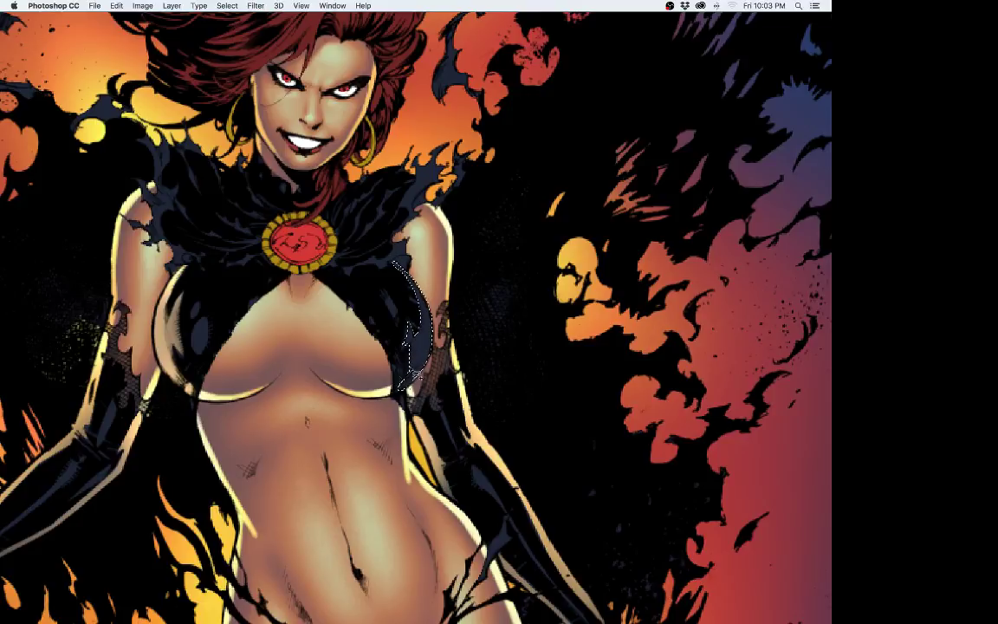
# Step: Compare grey-blue and light blue swatches in the Color Picker and set the foreground to muted blue #486276
pyautogui.press('Tab')
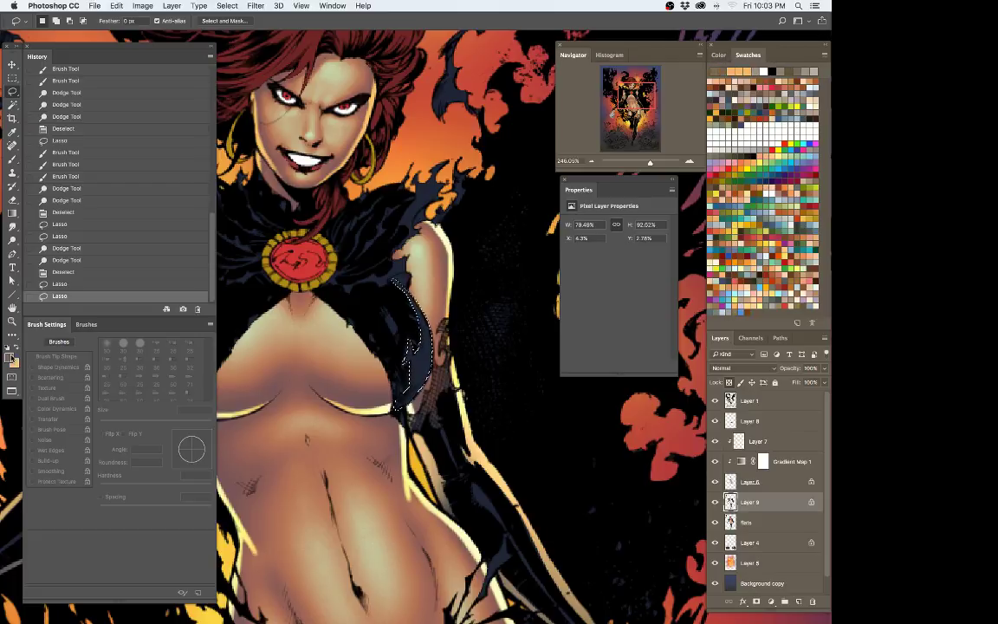
pyautogui.click(12, 357)
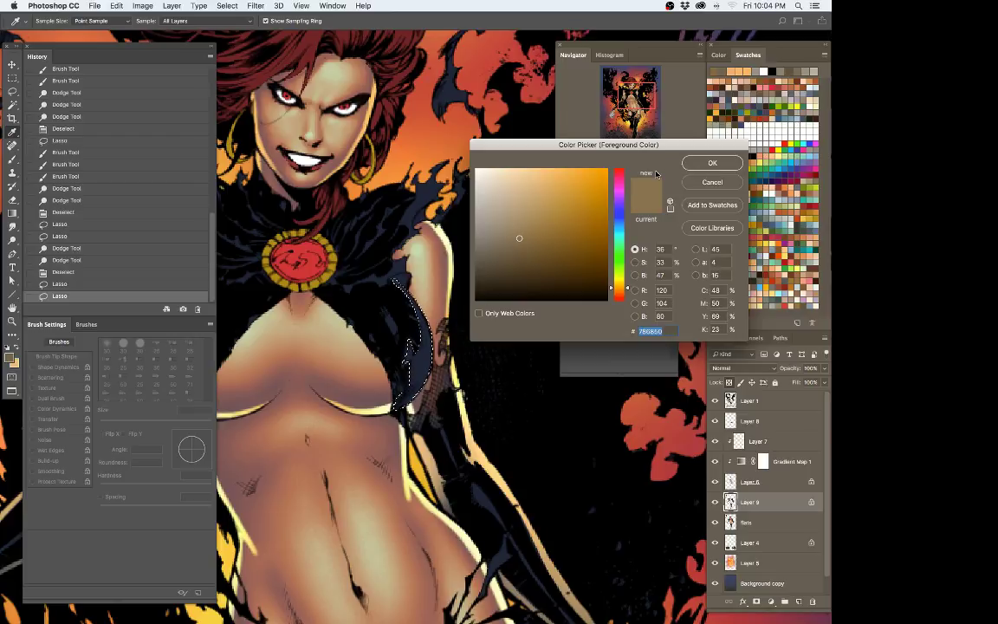
pyautogui.click(712, 163)
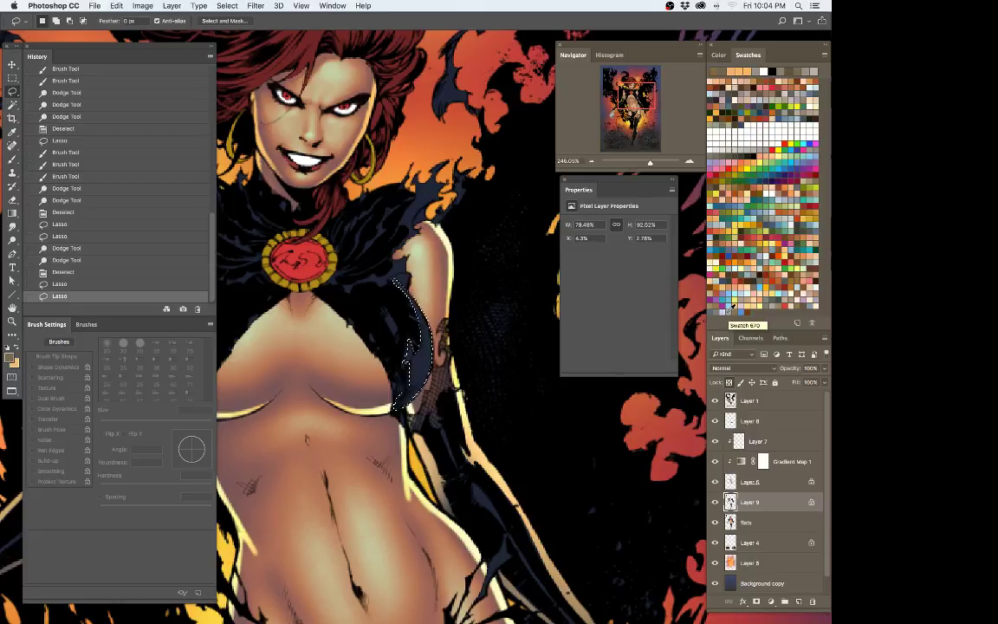
pyautogui.click(732, 307)
pyautogui.click(11, 356)
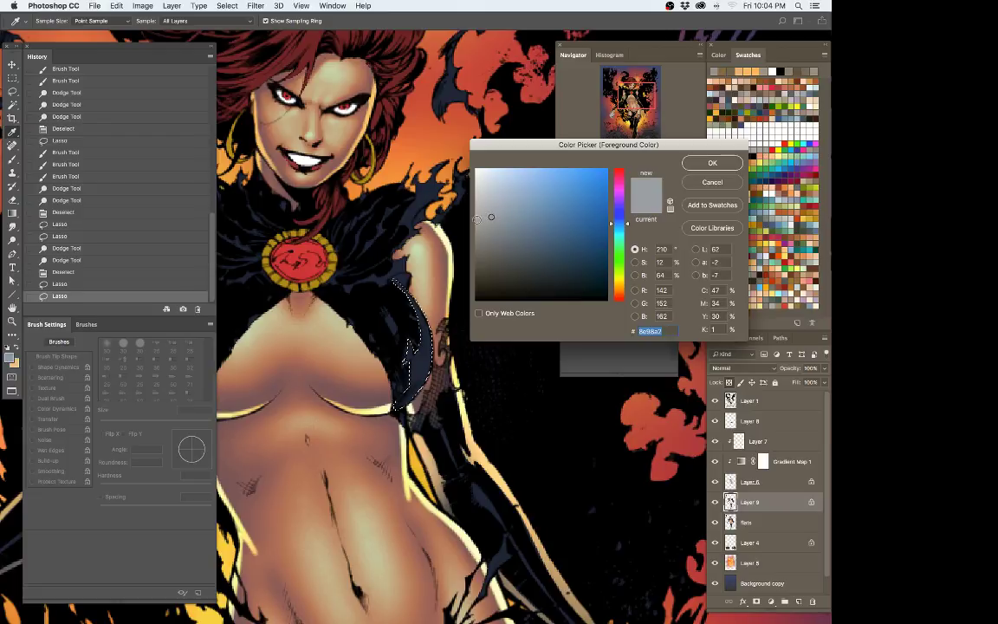
pyautogui.click(728, 164)
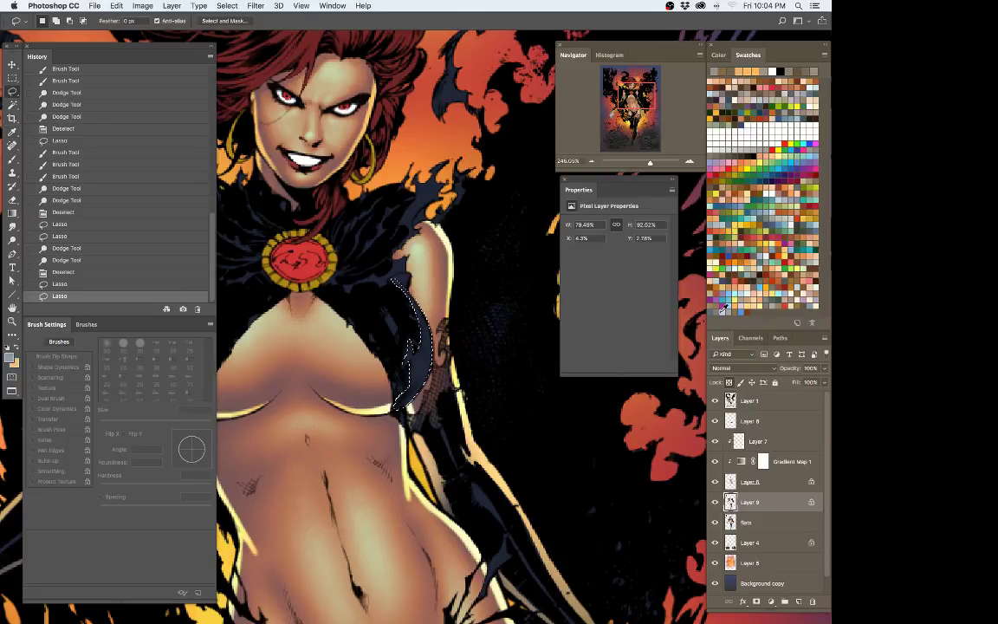
pyautogui.click(724, 307)
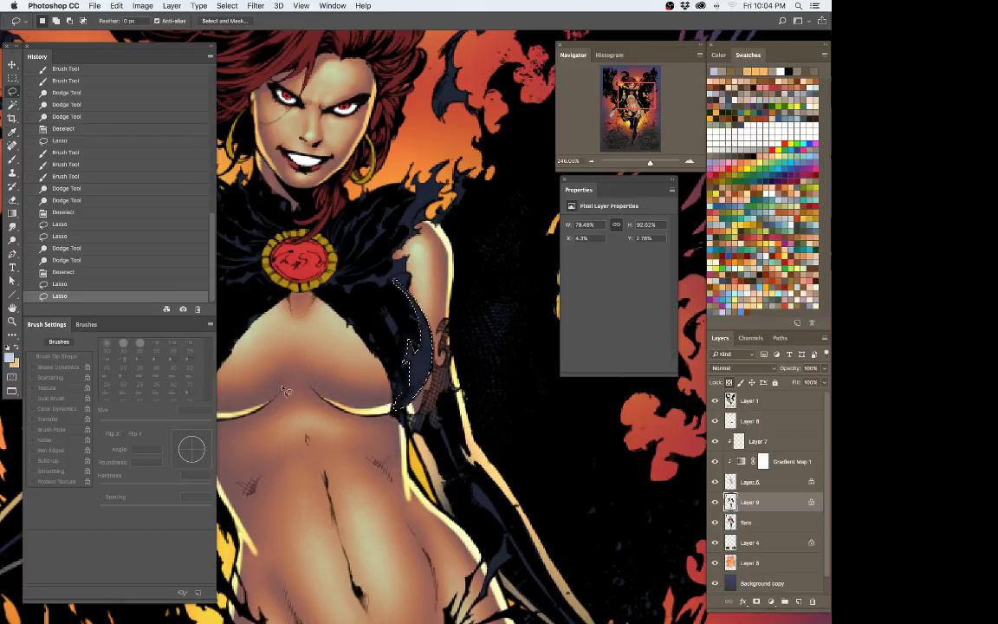
pyautogui.click(11, 356)
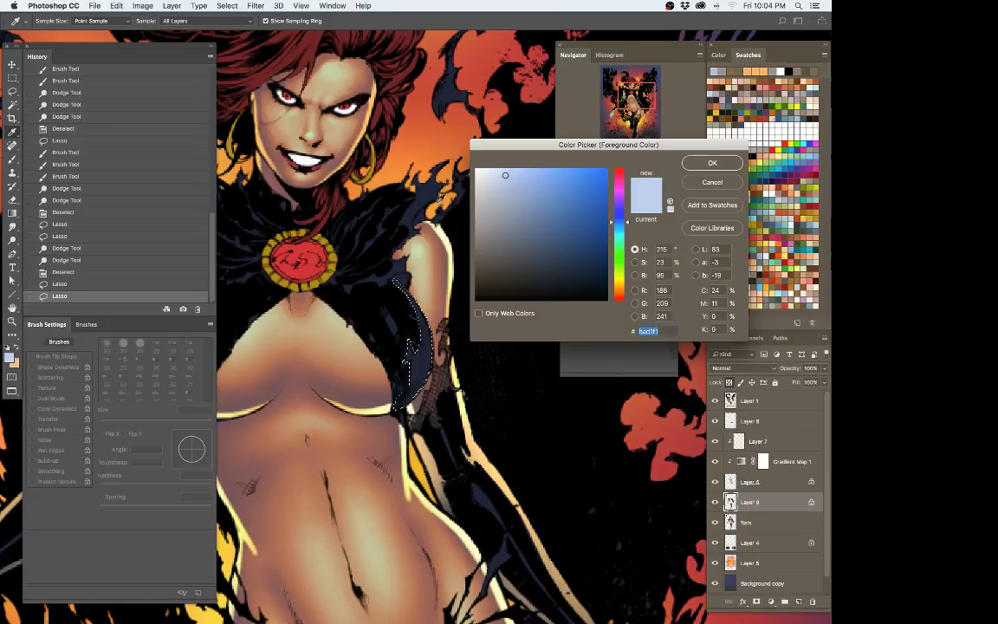
pyautogui.click(711, 164)
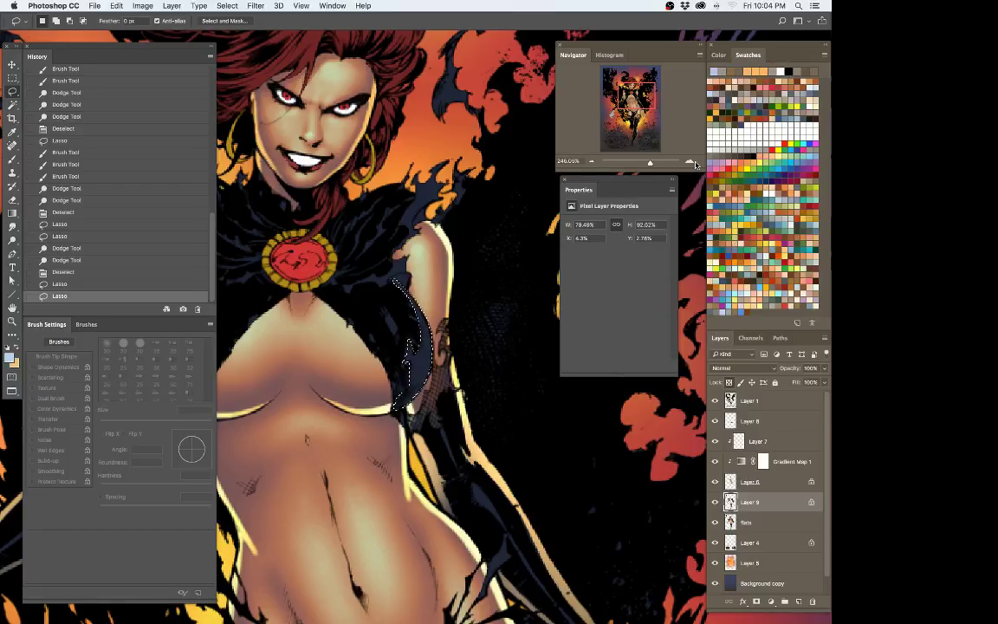
pyautogui.click(712, 309)
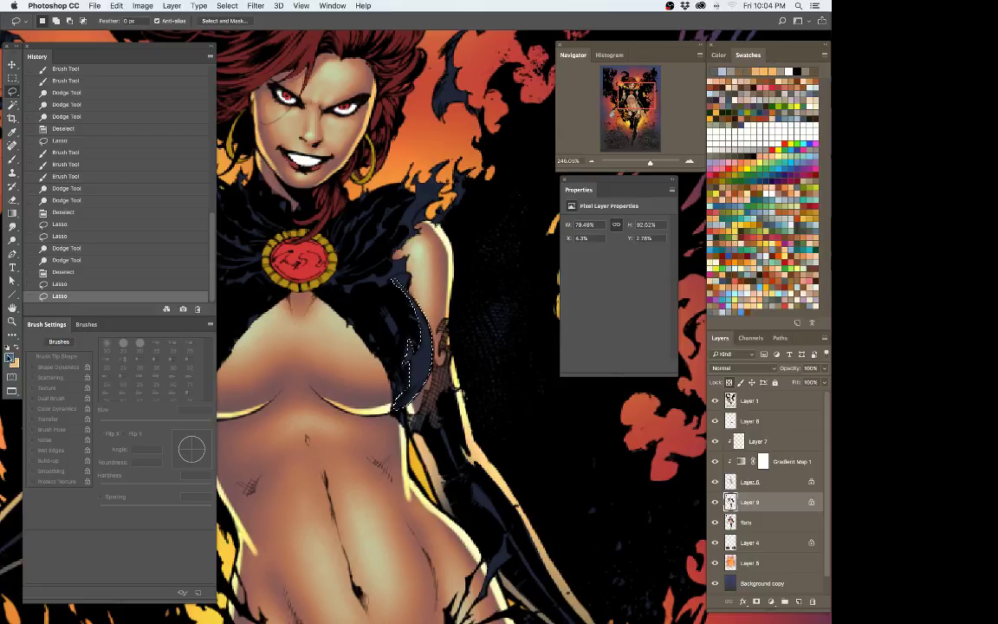
pyautogui.click(10, 356)
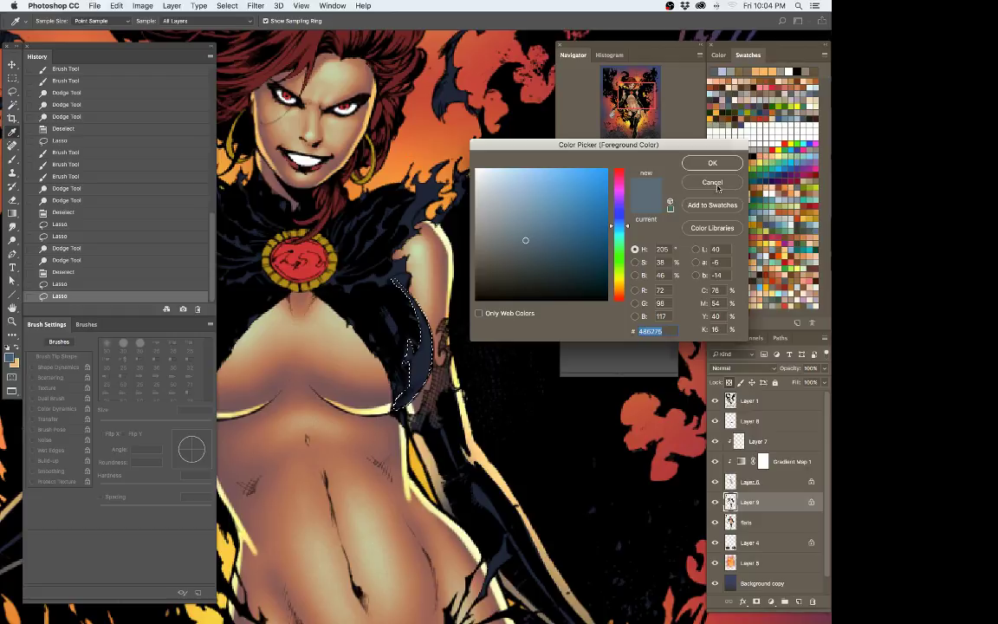
pyautogui.press('Return')
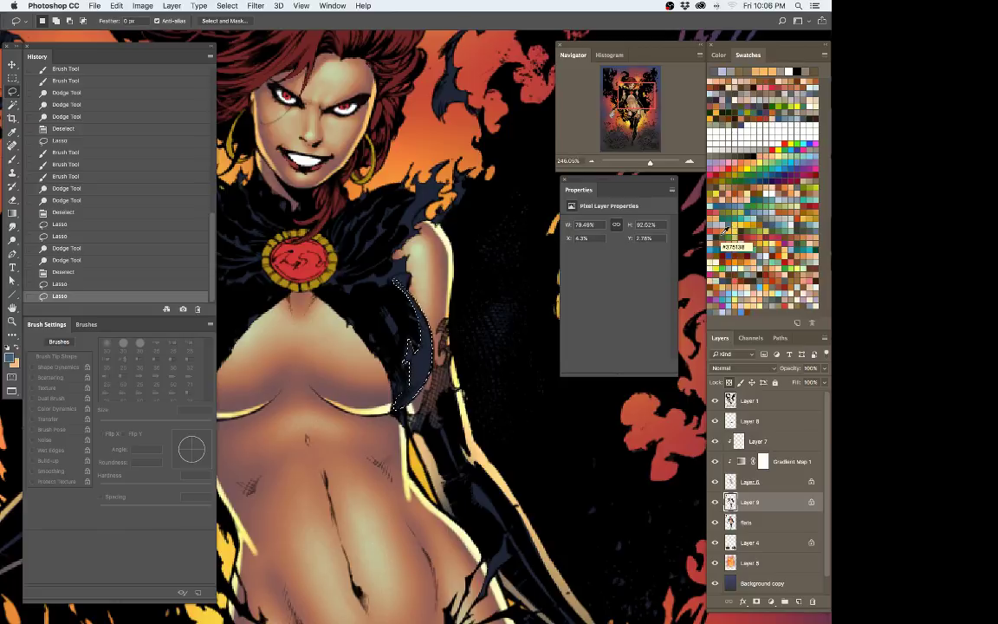
# Step: Brush muted blue over the selected cup on the open-handed arm side and paint a light orange rim along its outer edge
pyautogui.press('b')
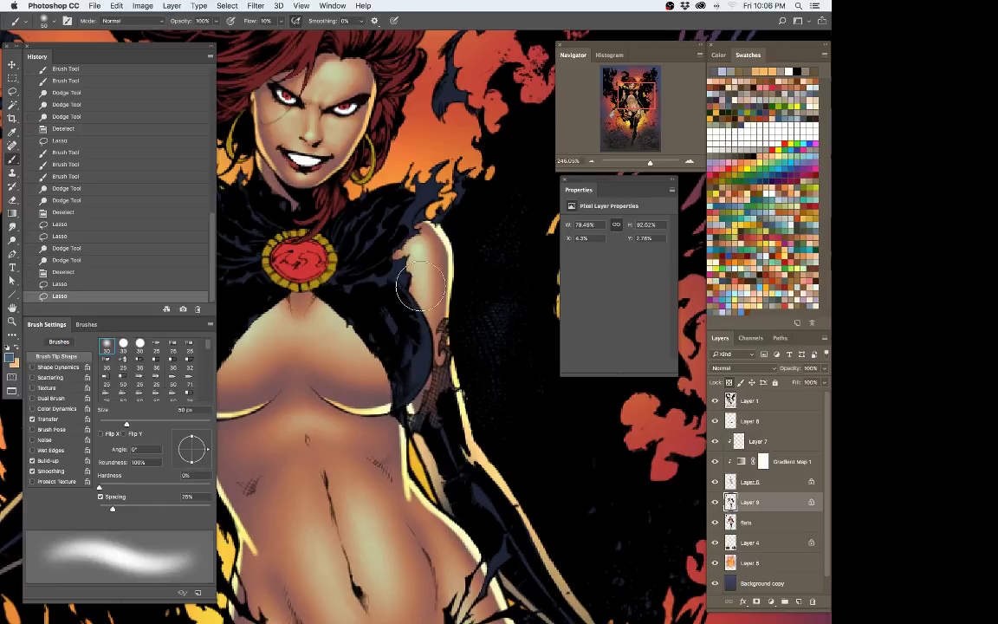
pyautogui.moveTo(428, 281); pyautogui.dragTo(431, 267)
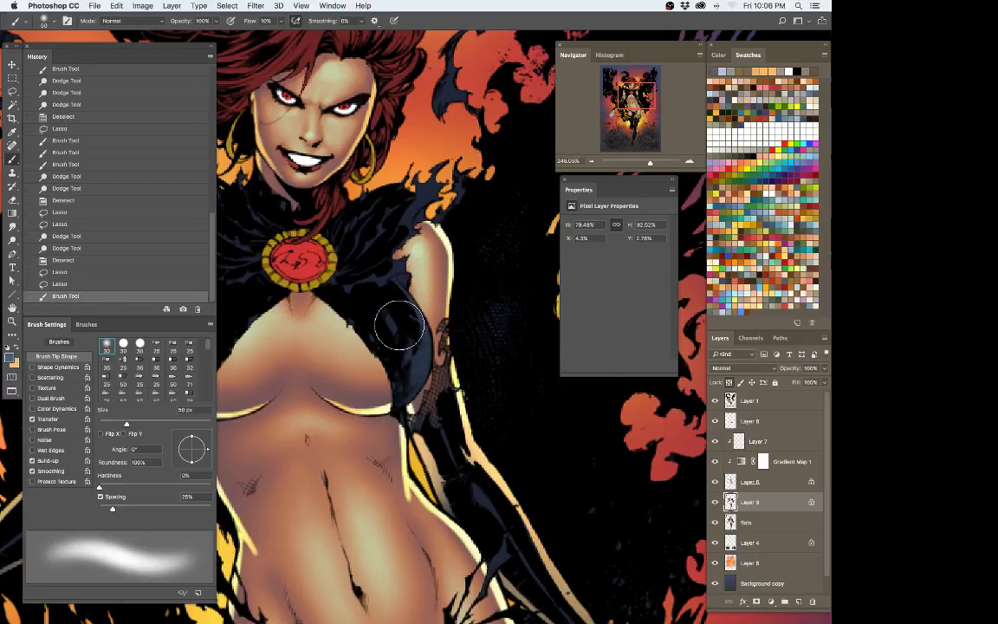
pyautogui.press('x')
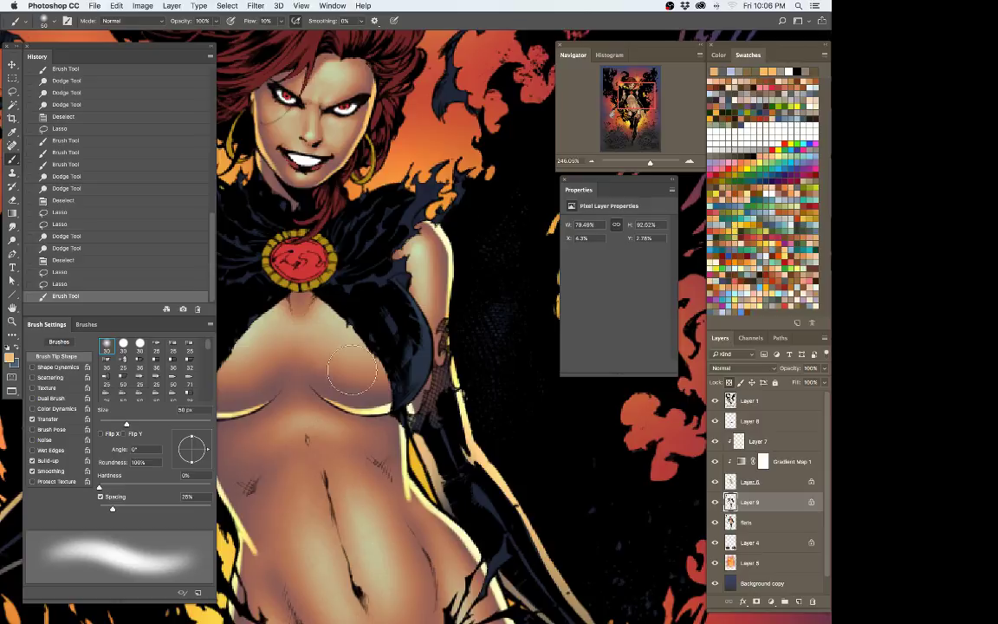
pyautogui.moveTo(381, 264)
pyautogui.mouseDown()
pyautogui.moveTo(423, 354)
pyautogui.moveTo(419, 381)
pyautogui.moveTo(419, 320)
pyautogui.moveTo(420, 381)
pyautogui.moveTo(428, 363)
pyautogui.mouseUp()
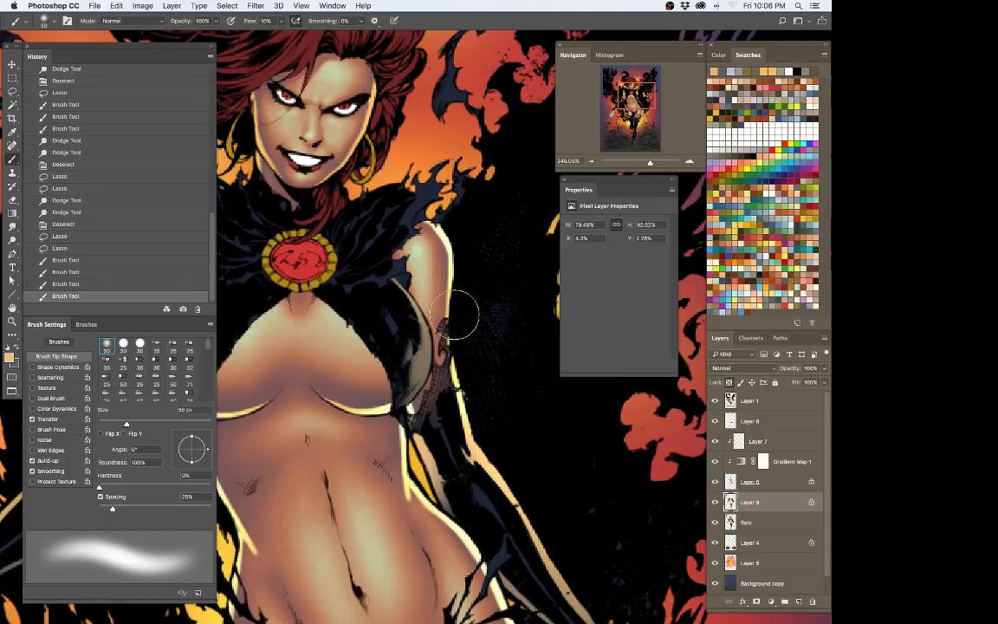
# Step: Brighten the orange rim of the open-handed arm side cup with the Dodge tool, using a smaller brush for the lower edge, and deselect
pyautogui.press('o')
pyautogui.moveTo(417, 271); pyautogui.dragTo(437, 388)
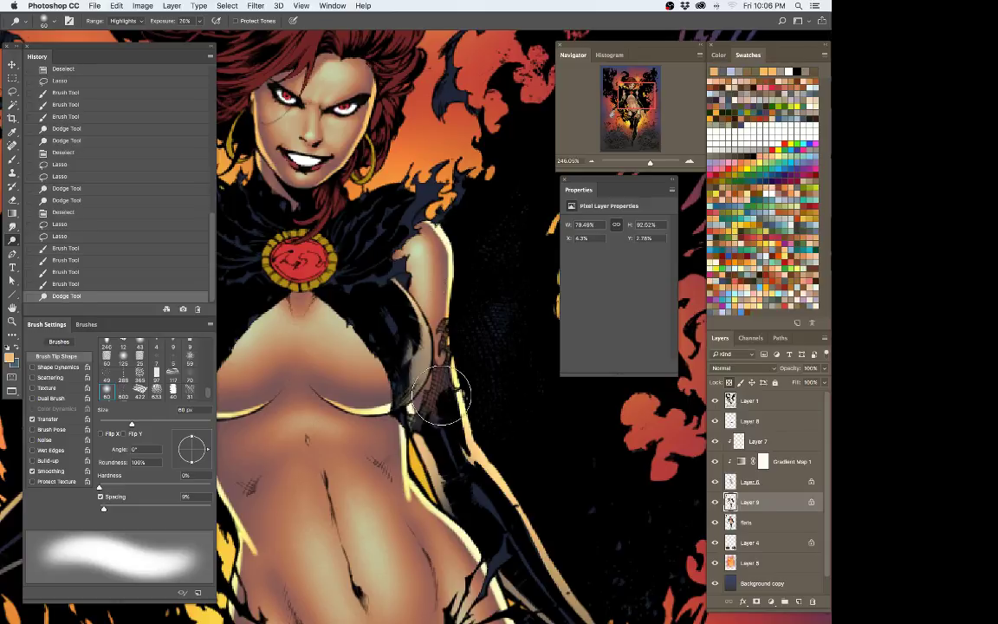
pyautogui.press('[')
pyautogui.press('[')
pyautogui.moveTo(410, 431); pyautogui.dragTo(450, 384)
pyautogui.press('l')
pyautogui.press('super+d')
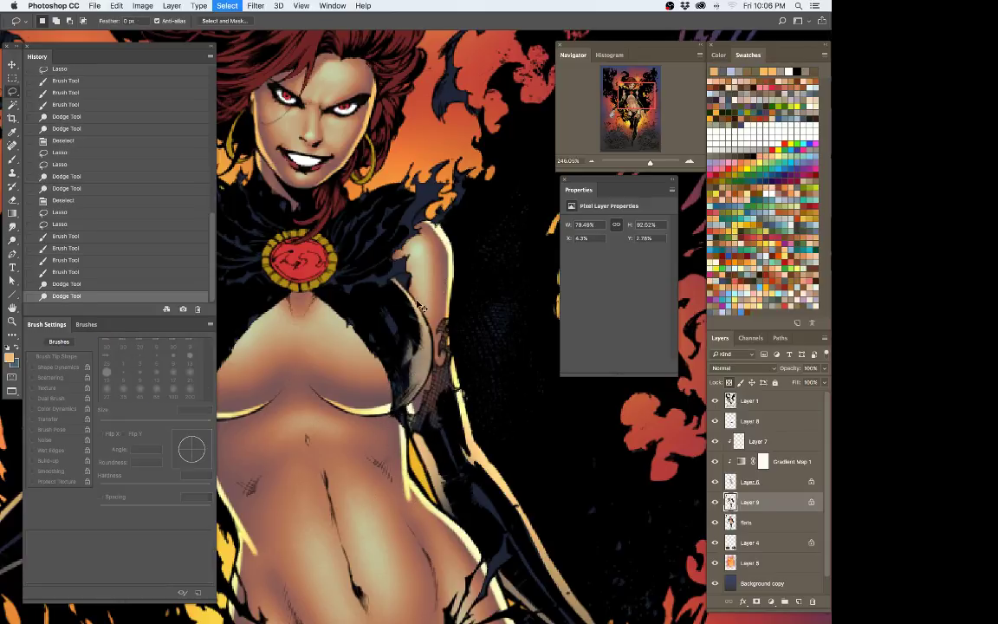
# Step: Lasso a narrower strip along that cup's outer edge, dodge it to a brighter highlight with the outline hidden, and deselect
pyautogui.moveTo(392, 279); pyautogui.dragTo(417, 313)
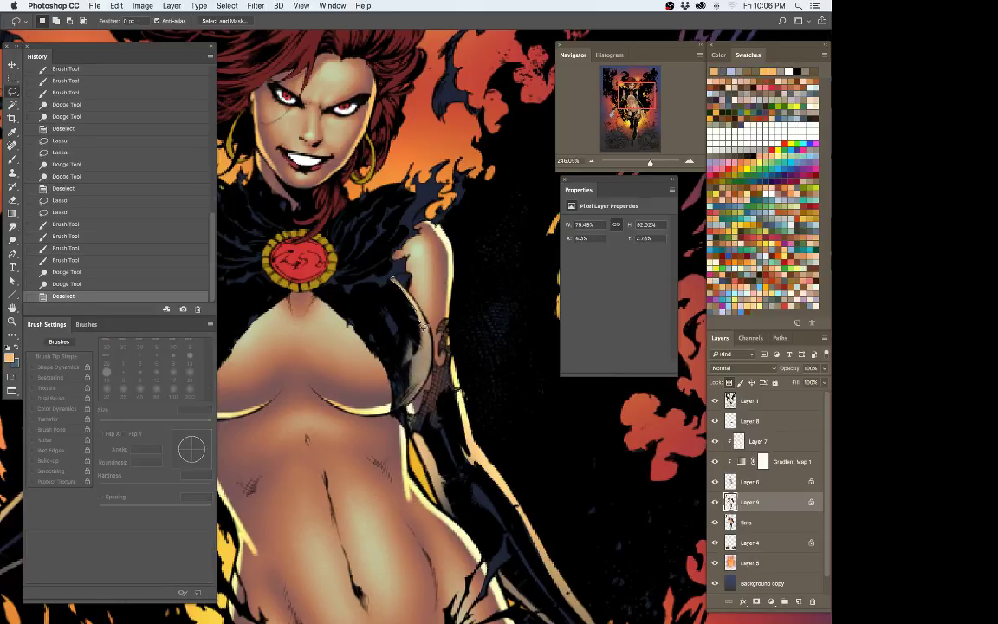
pyautogui.moveTo(415, 391)
pyautogui.mouseDown()
pyautogui.moveTo(396, 405)
pyautogui.moveTo(420, 391)
pyautogui.moveTo(432, 324)
pyautogui.mouseUp()
pyautogui.moveTo(394, 288); pyautogui.dragTo(392, 279)
pyautogui.press('super+h')
pyautogui.press('o')
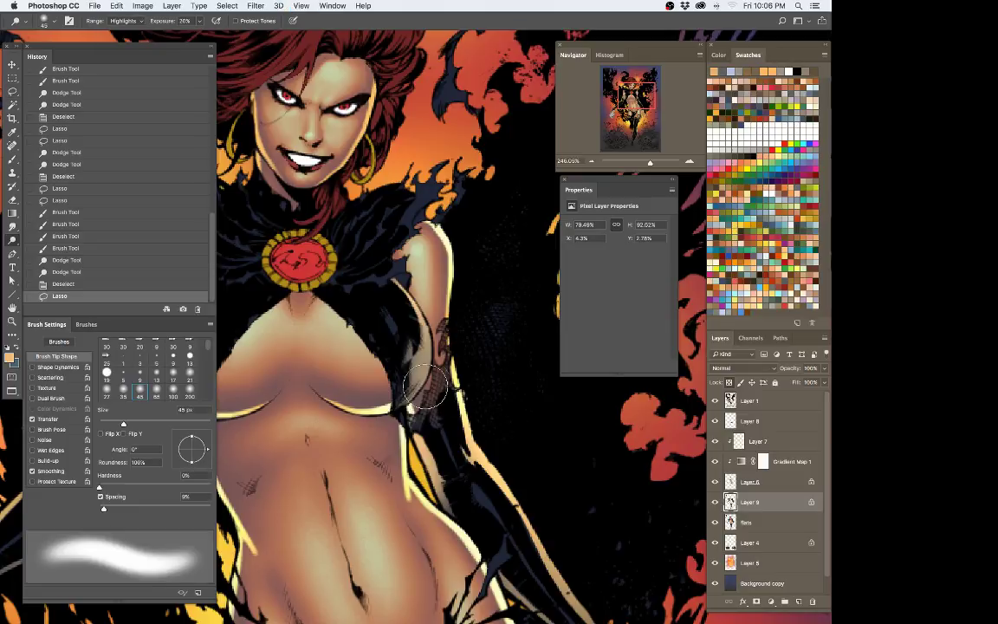
pyautogui.moveTo(428, 343); pyautogui.dragTo(408, 402)
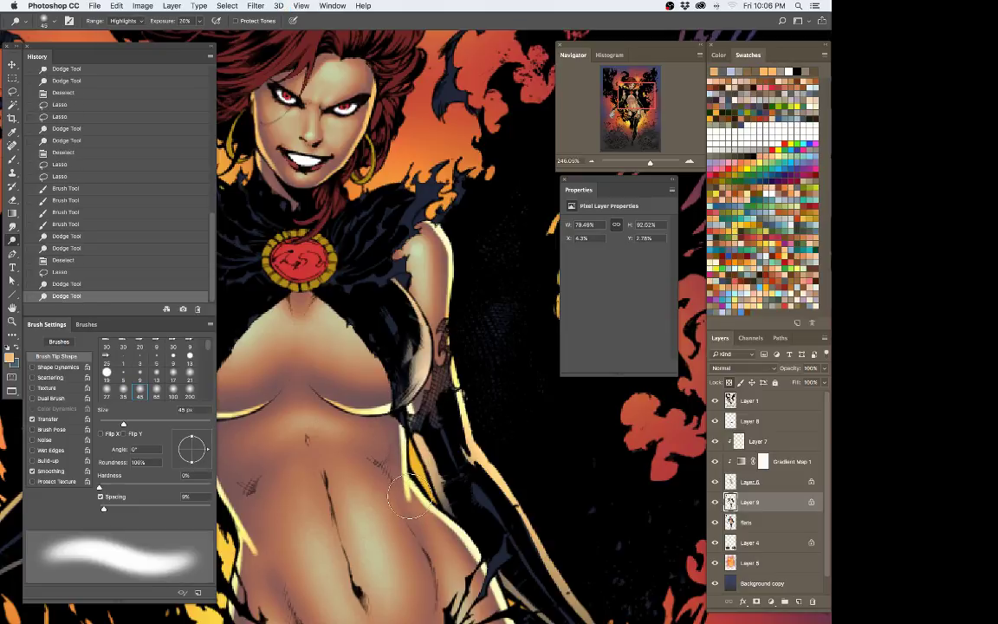
pyautogui.press('Tab')
pyautogui.press('super+d')
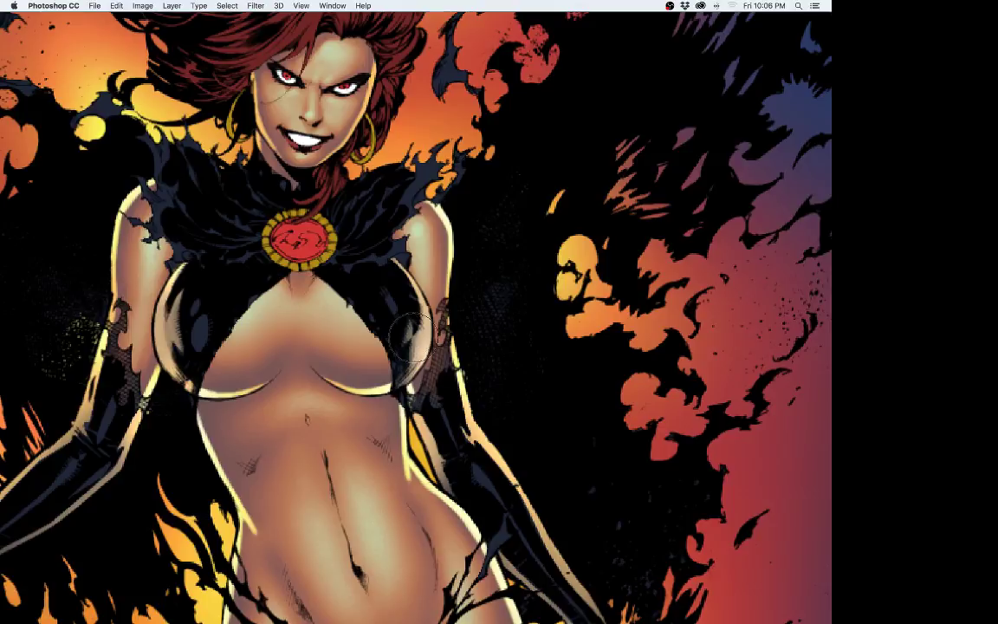
pyautogui.press('super+d')
# Step: Lasso the torn edges of the costume's collar over both shoulders as one combined selection
pyautogui.moveTo(492, 277); pyautogui.dragTo(503, 411)
pyautogui.moveTo(413, 392)
pyautogui.mouseDown()
pyautogui.moveTo(444, 386)
pyautogui.moveTo(378, 393)
pyautogui.moveTo(420, 370)
pyautogui.mouseUp()
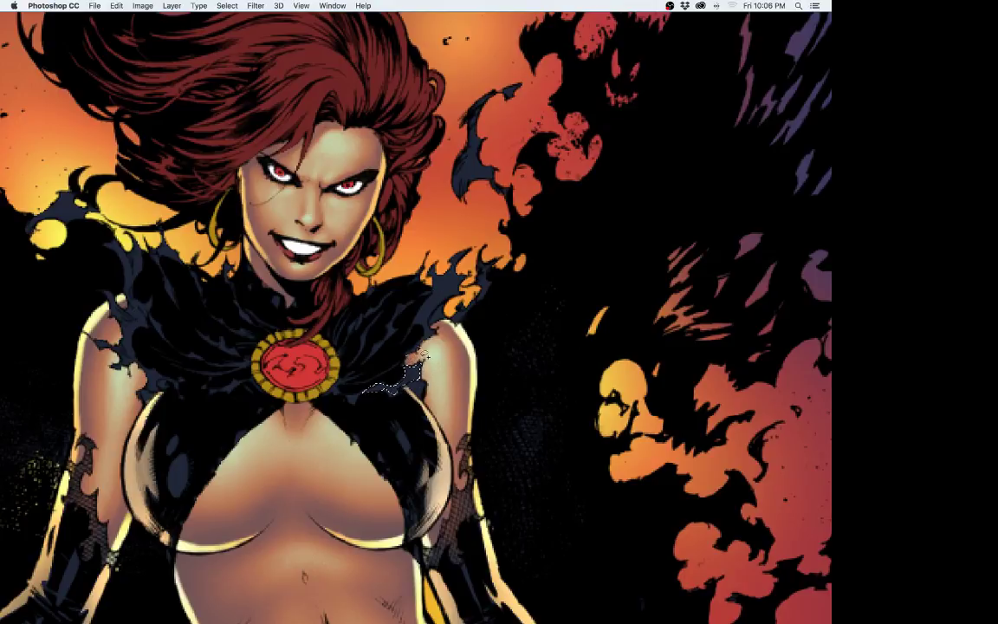
pyautogui.moveTo(460, 294)
pyautogui.mouseDown()
pyautogui.moveTo(468, 258)
pyautogui.moveTo(438, 286)
pyautogui.moveTo(414, 348)
pyautogui.mouseUp()
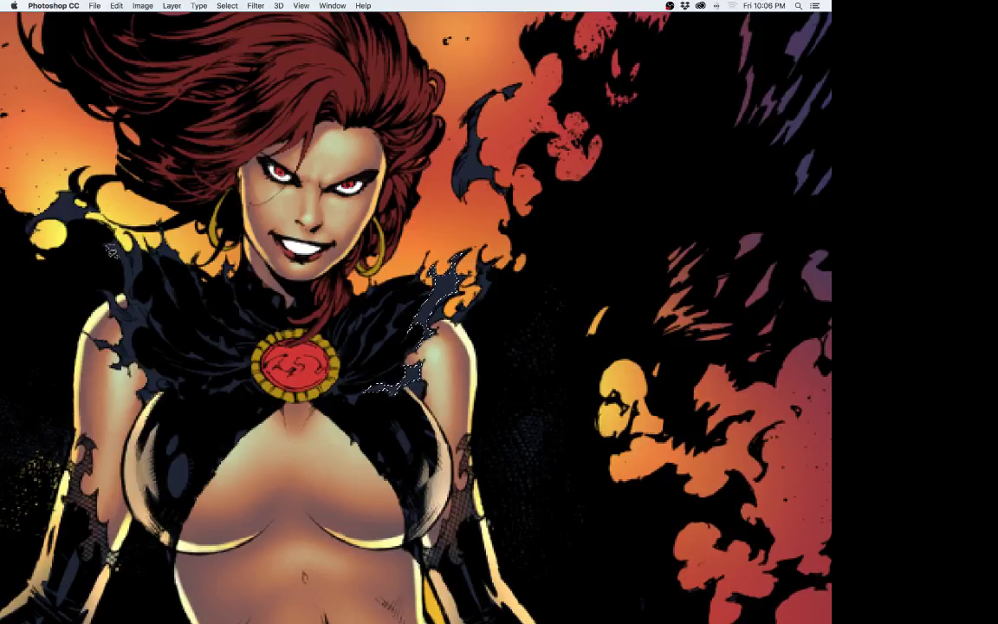
pyautogui.moveTo(106, 246)
pyautogui.mouseDown()
pyautogui.moveTo(132, 302)
pyautogui.moveTo(118, 308)
pyautogui.moveTo(102, 284)
pyautogui.mouseUp()
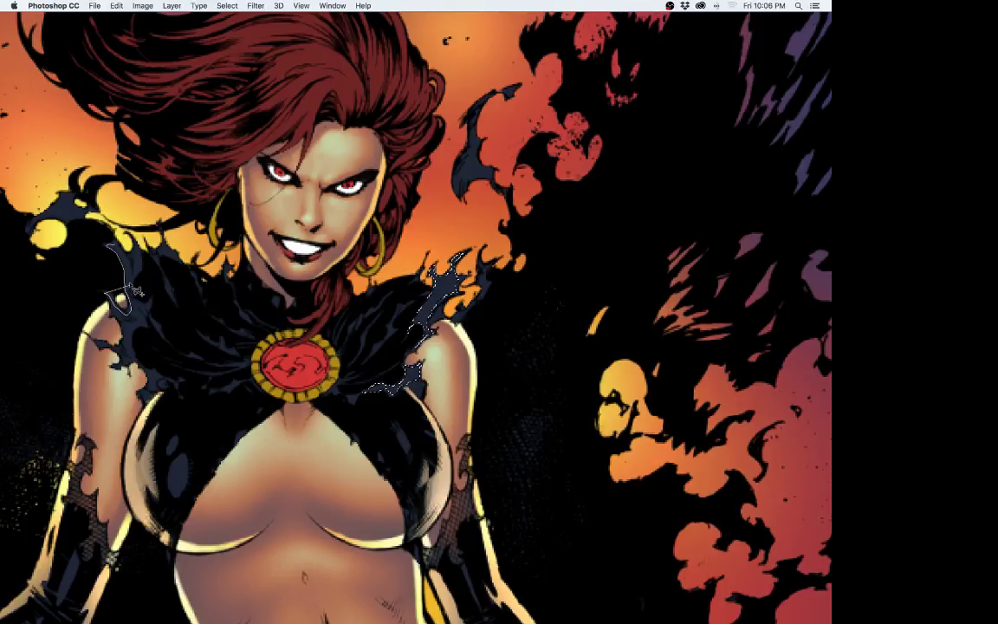
pyautogui.moveTo(118, 319)
pyautogui.mouseDown()
pyautogui.moveTo(127, 353)
pyautogui.moveTo(109, 352)
pyautogui.moveTo(134, 376)
pyautogui.moveTo(152, 314)
pyautogui.moveTo(153, 328)
pyautogui.moveTo(138, 295)
pyautogui.moveTo(149, 274)
pyautogui.moveTo(110, 244)
pyautogui.mouseUp()
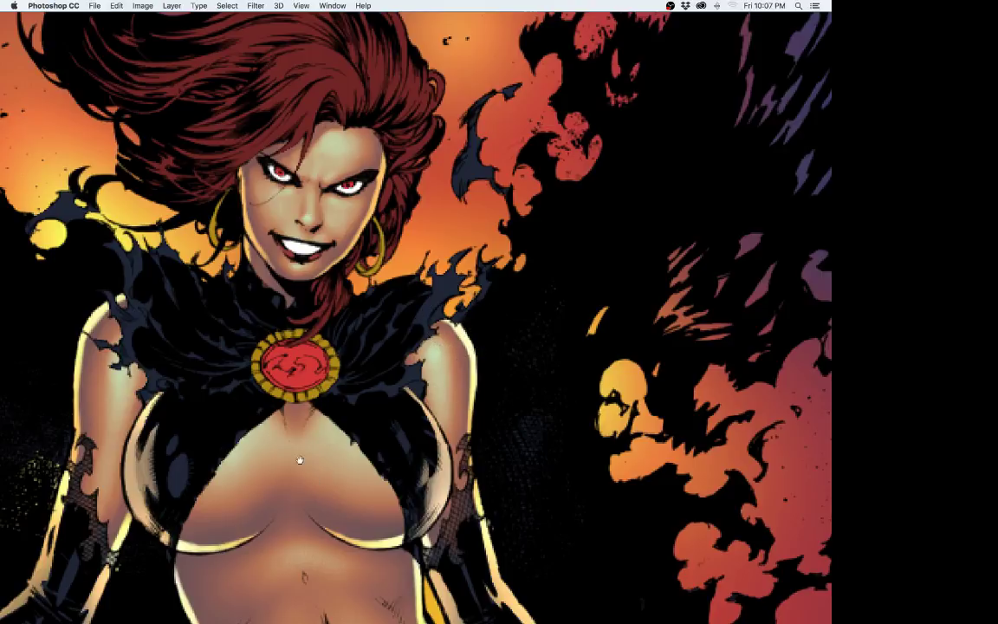
# Step: Sample light orange from the skull-arm glove's rim and paint it over the selected collar edges on the open-handed arm side
pyautogui.moveTo(290, 421); pyautogui.dragTo(408, 250)
pyautogui.keyDown('alt'); pyautogui.click(165, 292); pyautogui.keyUp('alt')
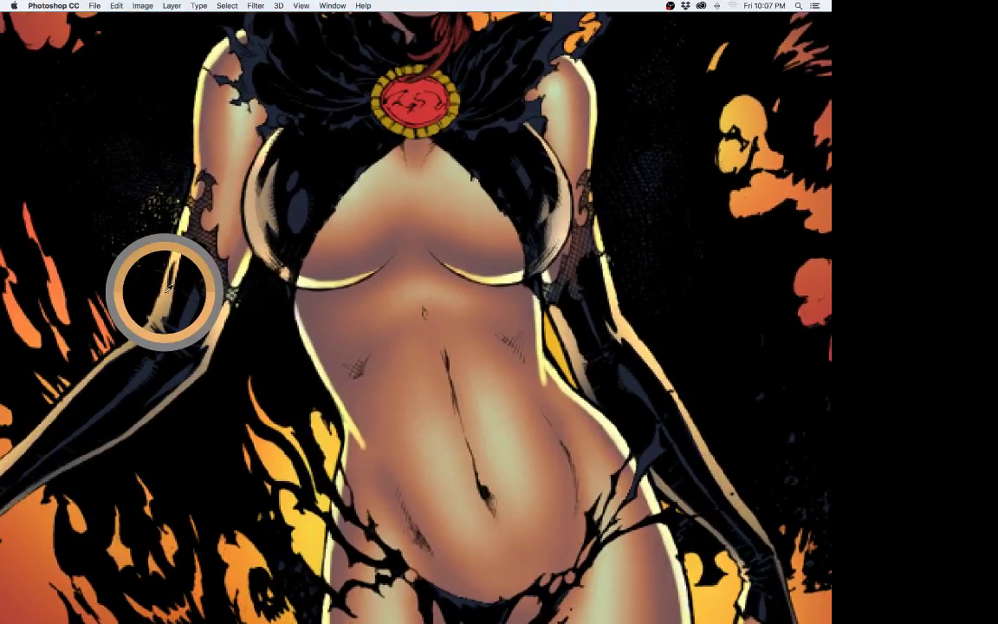
pyautogui.moveTo(493, 233); pyautogui.dragTo(376, 440)
pyautogui.moveTo(386, 323)
pyautogui.mouseDown()
pyautogui.moveTo(456, 248)
pyautogui.moveTo(485, 243)
pyautogui.mouseUp()
pyautogui.moveTo(412, 334)
pyautogui.mouseDown()
pyautogui.moveTo(461, 291)
pyautogui.moveTo(429, 331)
pyautogui.moveTo(508, 227)
pyautogui.mouseUp()
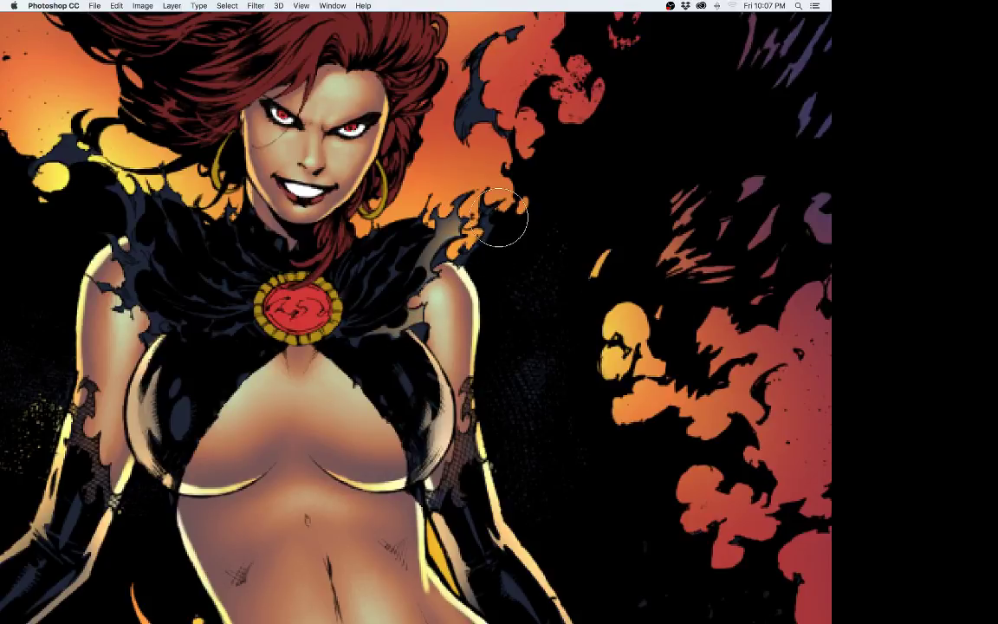
# Step: Paint the sampled light orange over the selected torn collar edges on the skull-arm side
pyautogui.moveTo(132, 293)
pyautogui.mouseDown()
pyautogui.moveTo(115, 224)
pyautogui.moveTo(171, 366)
pyautogui.mouseUp()
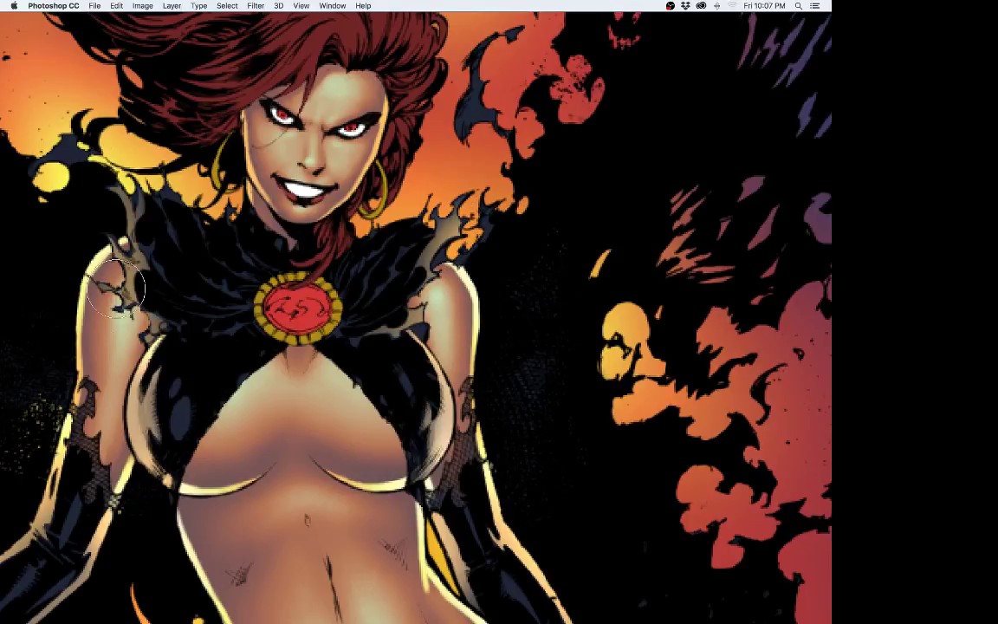
pyautogui.moveTo(105, 180); pyautogui.dragTo(125, 388)
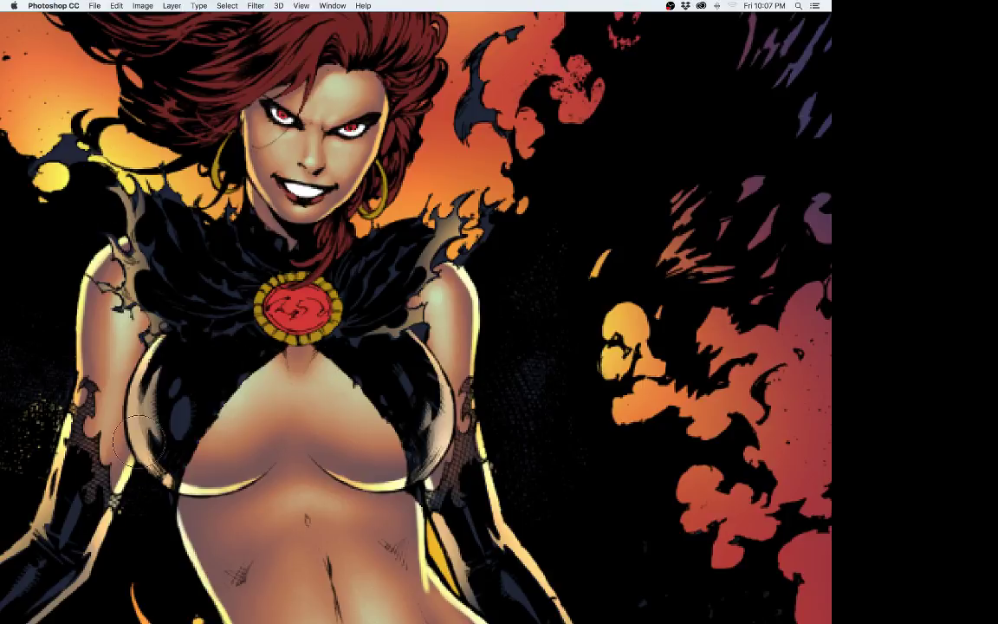
pyautogui.press('z')
pyautogui.moveTo(537, 358); pyautogui.dragTo(423, 481)
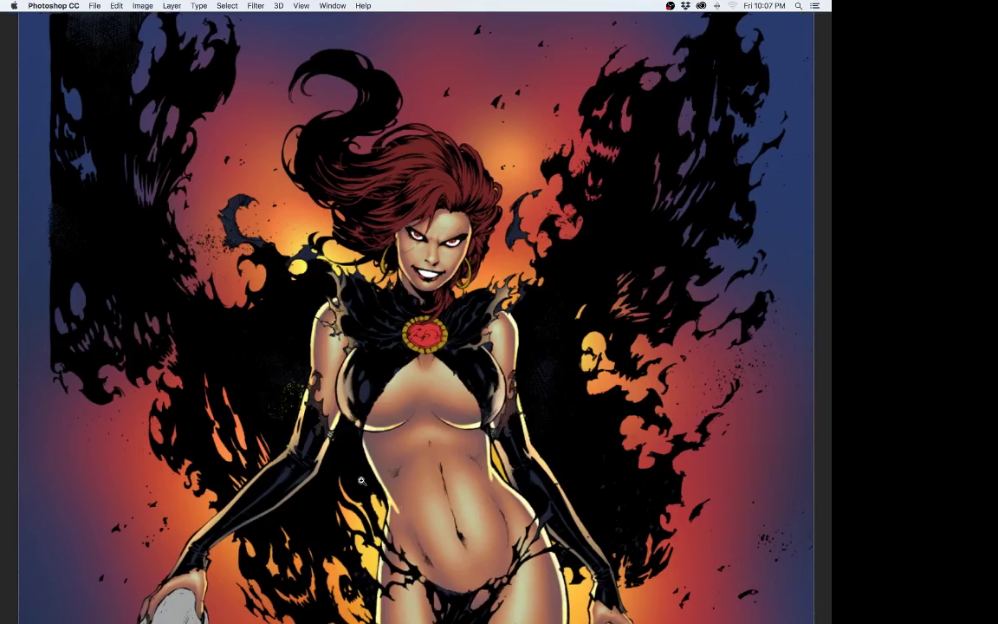
# Step: Lasso the missed torn collar strip at the skull-arm shoulder, brush the sampled light orange over it, and clear the selection
pyautogui.moveTo(350, 309); pyautogui.dragTo(433, 270)
pyautogui.press('l')
pyautogui.press('super+d')
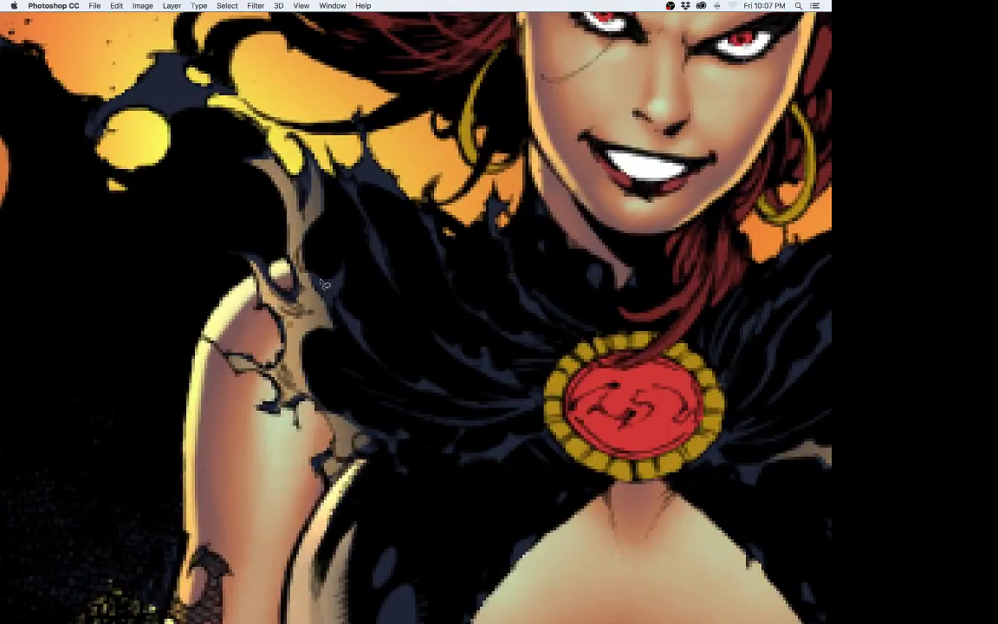
pyautogui.press('l')
pyautogui.moveTo(336, 261); pyautogui.dragTo(307, 247)
pyautogui.press('b')
pyautogui.moveTo(303, 286); pyautogui.dragTo(323, 285)
pyautogui.press('super+d')
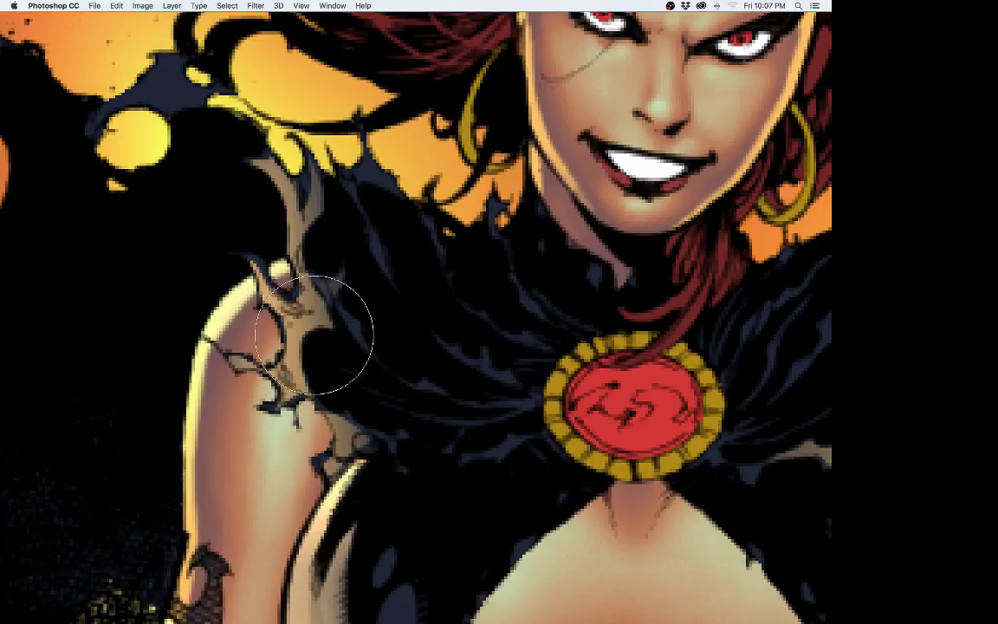
pyautogui.press('[')
pyautogui.press('[')
pyautogui.press('[')
pyautogui.press('[')
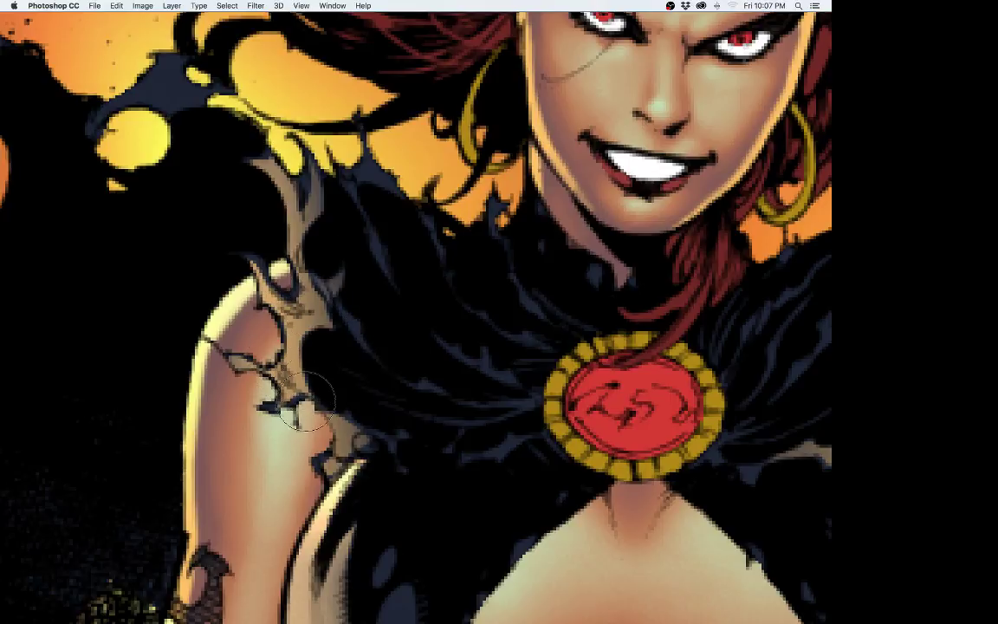
pyautogui.press('super+0')
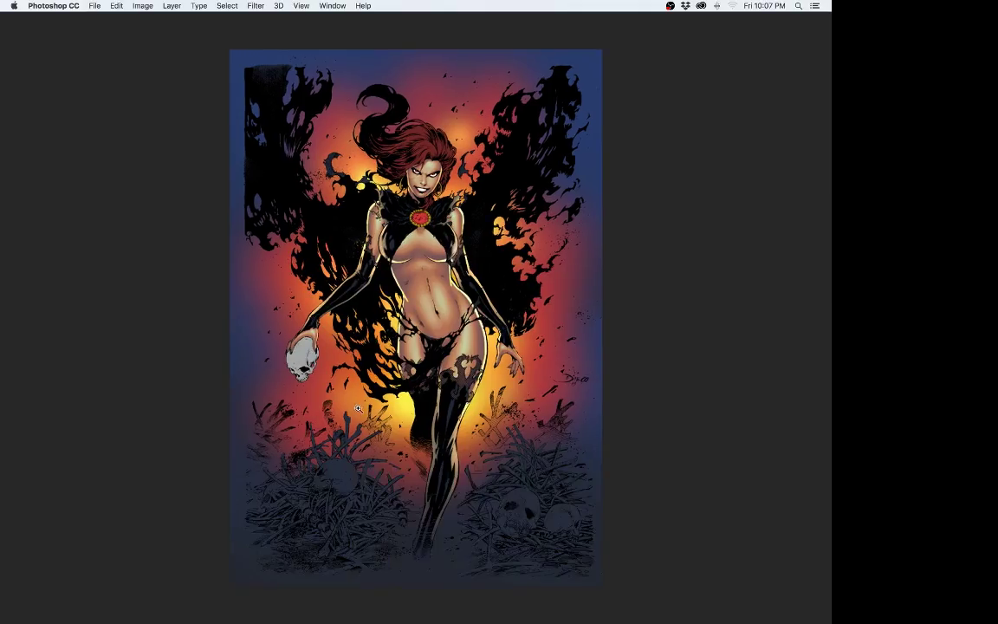
pyautogui.moveTo(501, 402); pyautogui.dragTo(479, 386)
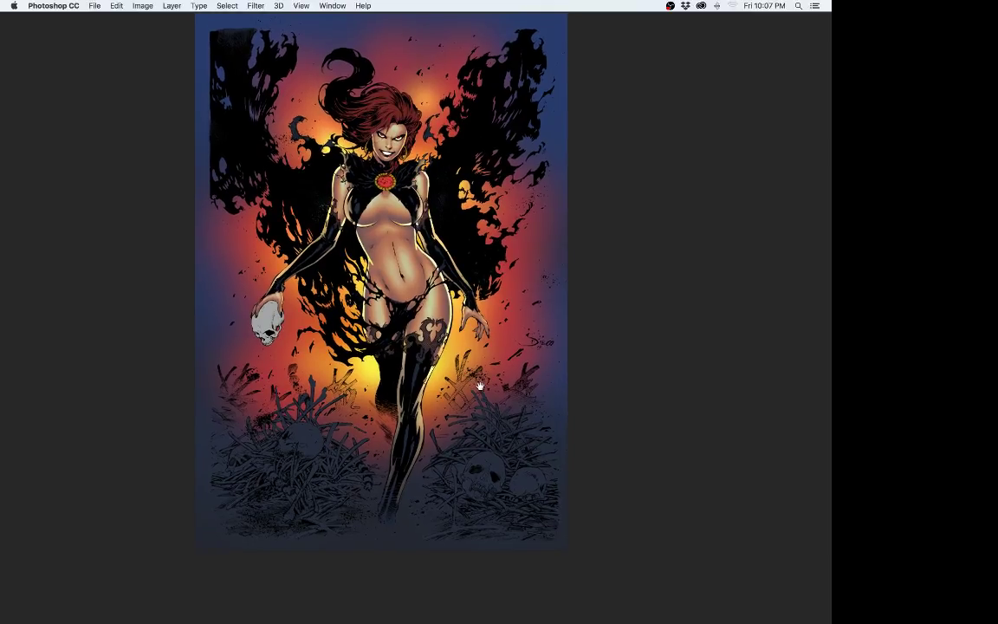
# Step: Lasso the inner highlight shapes on the skull-arm glove, from upper arm and elbow down to the wrist, as one combined selection
pyautogui.moveTo(323, 234); pyautogui.dragTo(416, 208)
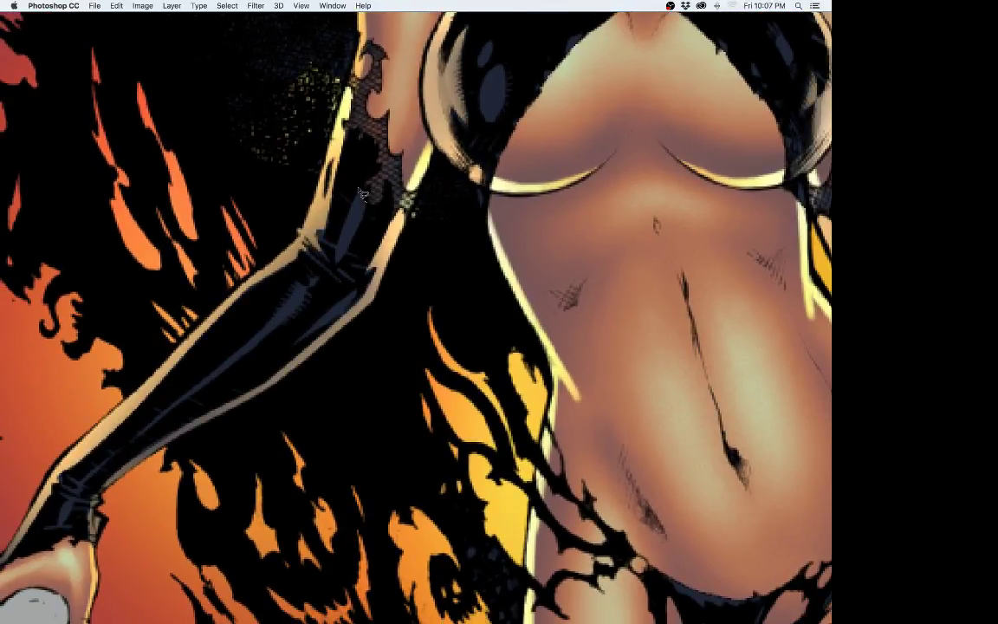
pyautogui.moveTo(359, 189)
pyautogui.mouseDown()
pyautogui.moveTo(337, 256)
pyautogui.moveTo(364, 195)
pyautogui.mouseUp()
pyautogui.moveTo(323, 241)
pyautogui.mouseDown()
pyautogui.moveTo(351, 253)
pyautogui.moveTo(335, 252)
pyautogui.moveTo(328, 266)
pyautogui.moveTo(314, 258)
pyautogui.moveTo(302, 288)
pyautogui.moveTo(263, 276)
pyautogui.moveTo(189, 343)
pyautogui.moveTo(172, 417)
pyautogui.moveTo(143, 390)
pyautogui.moveTo(259, 299)
pyautogui.moveTo(310, 298)
pyautogui.mouseUp()
pyautogui.moveTo(71, 480)
pyautogui.mouseDown()
pyautogui.moveTo(66, 516)
pyautogui.moveTo(72, 482)
pyautogui.mouseUp()
pyautogui.press('super+0')
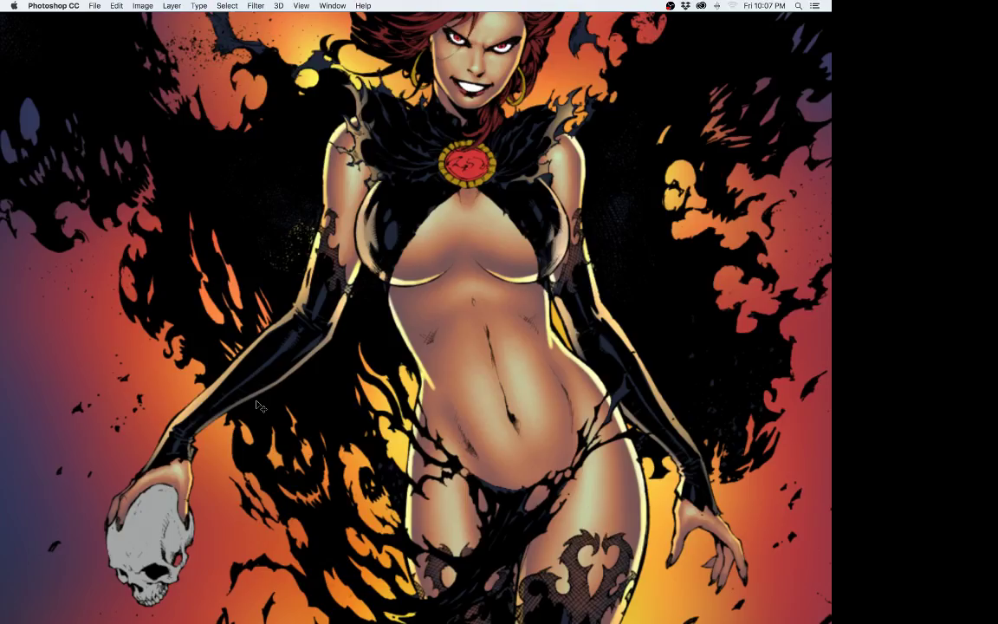
pyautogui.keyDown('alt'); pyautogui.click(429, 219); pyautogui.keyUp('alt')
pyautogui.moveTo(389, 422); pyautogui.dragTo(408, 409)
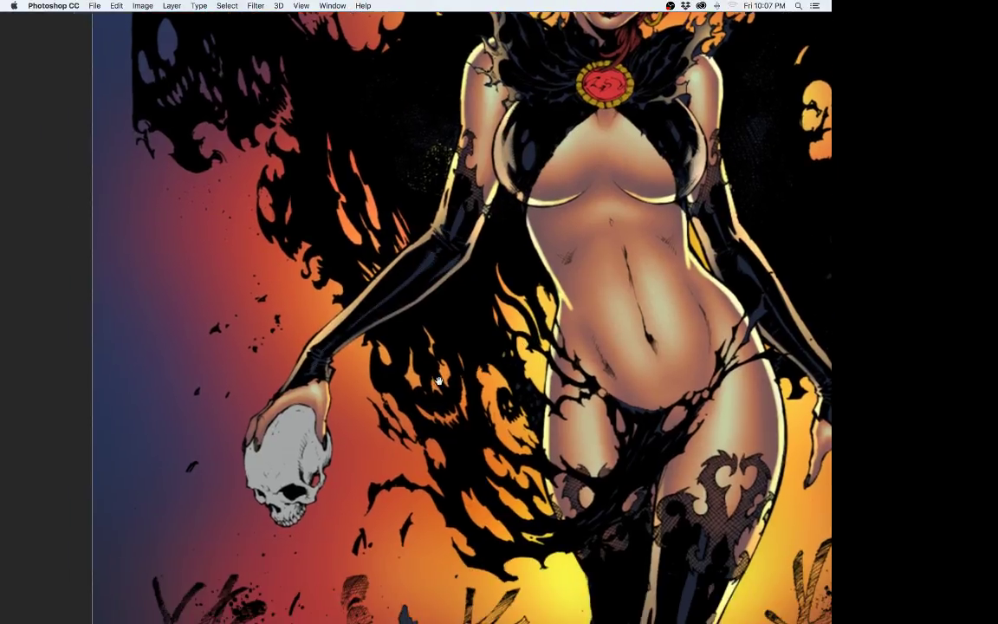
# Step: Inspect the colour values of the lightest stop in Gradient Map 1's gradient and close the layer's properties
pyautogui.press('Tab')
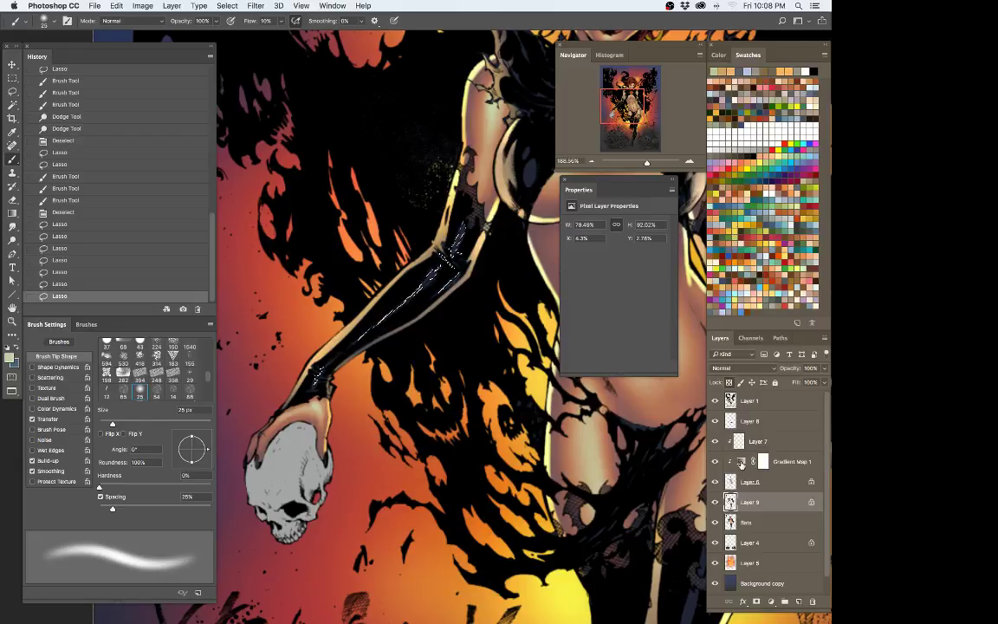
pyautogui.click(784, 461)
pyautogui.click(596, 229)
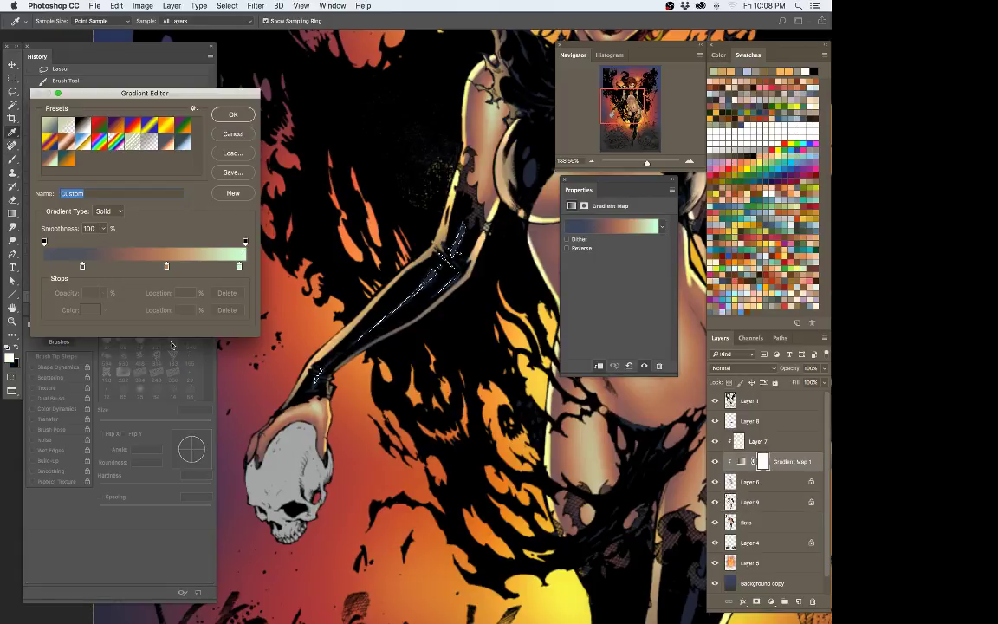
pyautogui.click(240, 266)
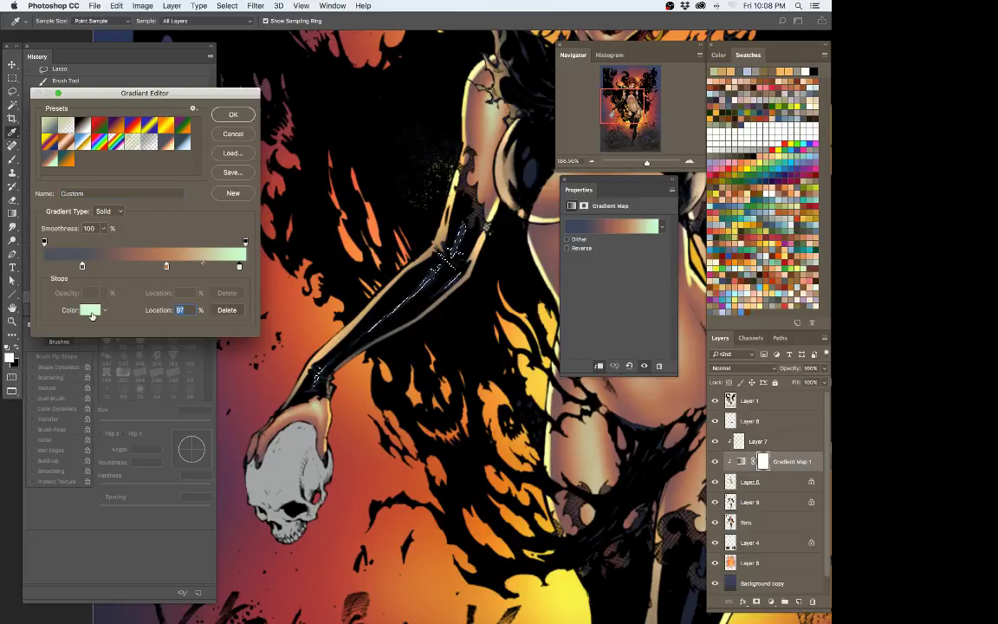
pyautogui.click(91, 310)
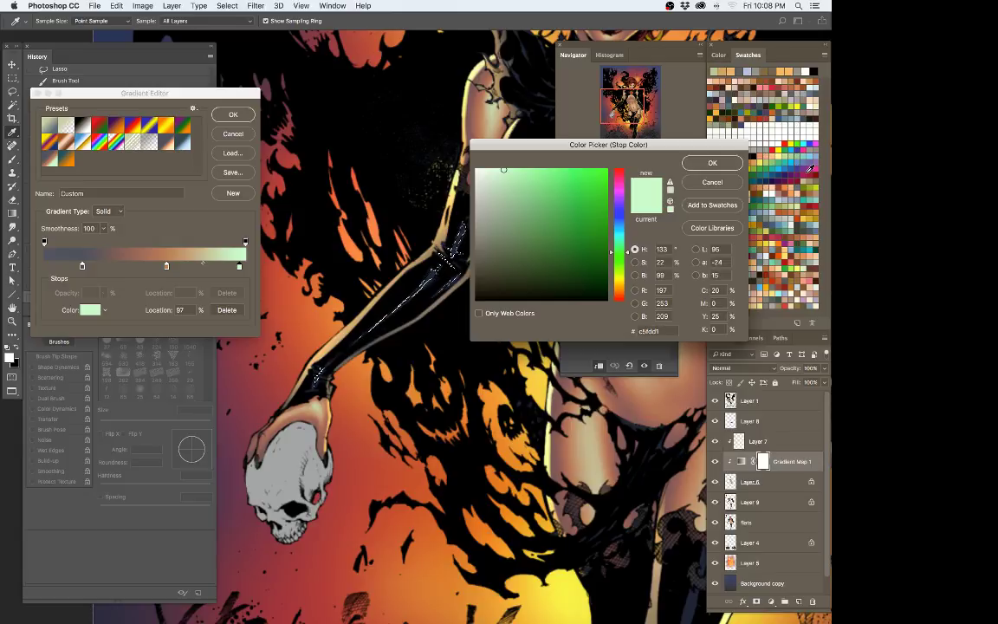
pyautogui.click(712, 183)
pyautogui.click(233, 114)
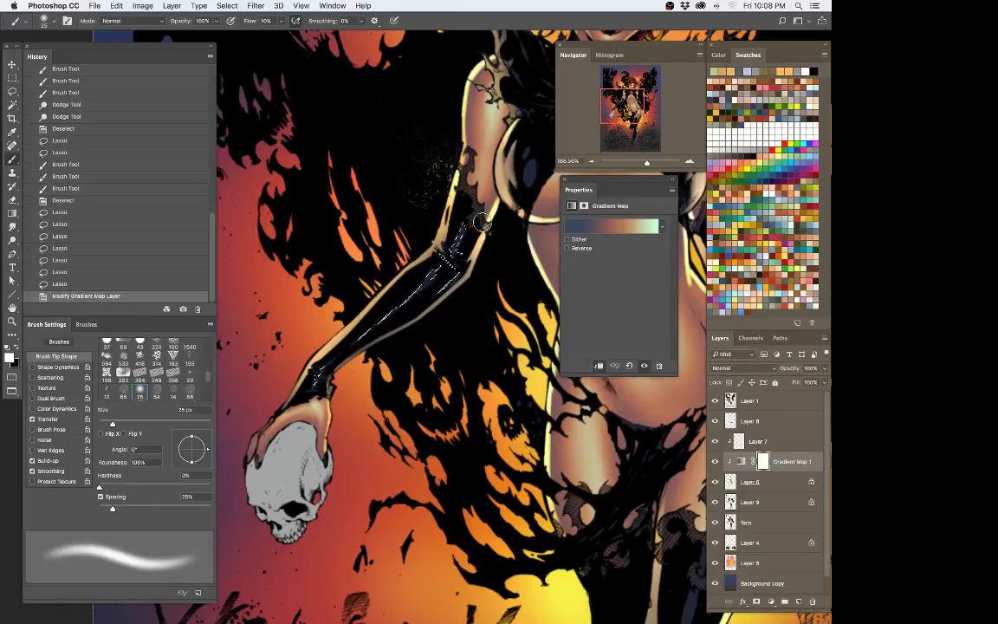
pyautogui.click(564, 180)
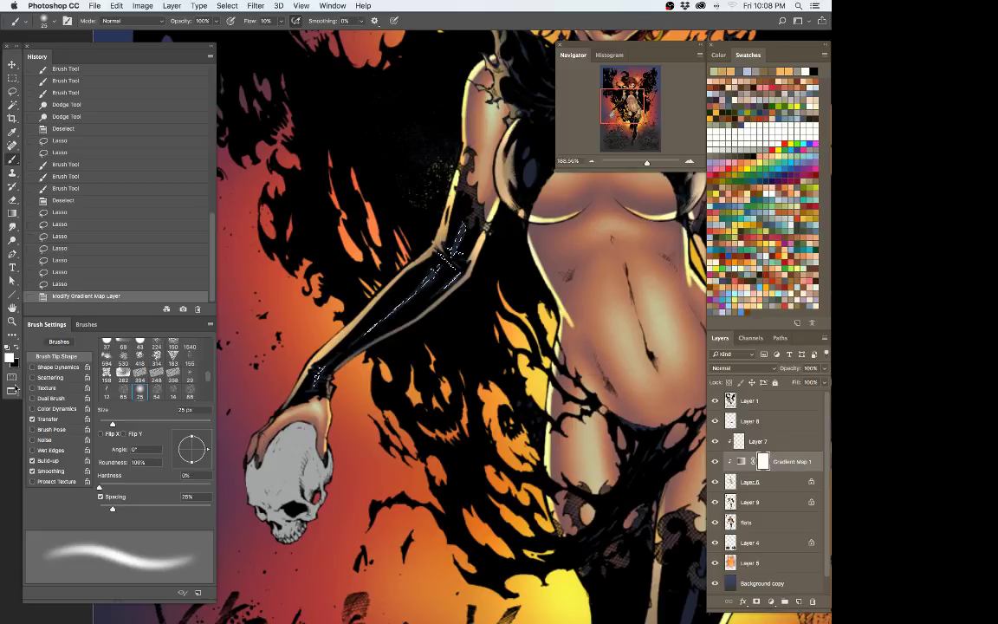
# Step: Set the foreground colour to a pale cyan, #c9fefb
pyautogui.click(13, 352)
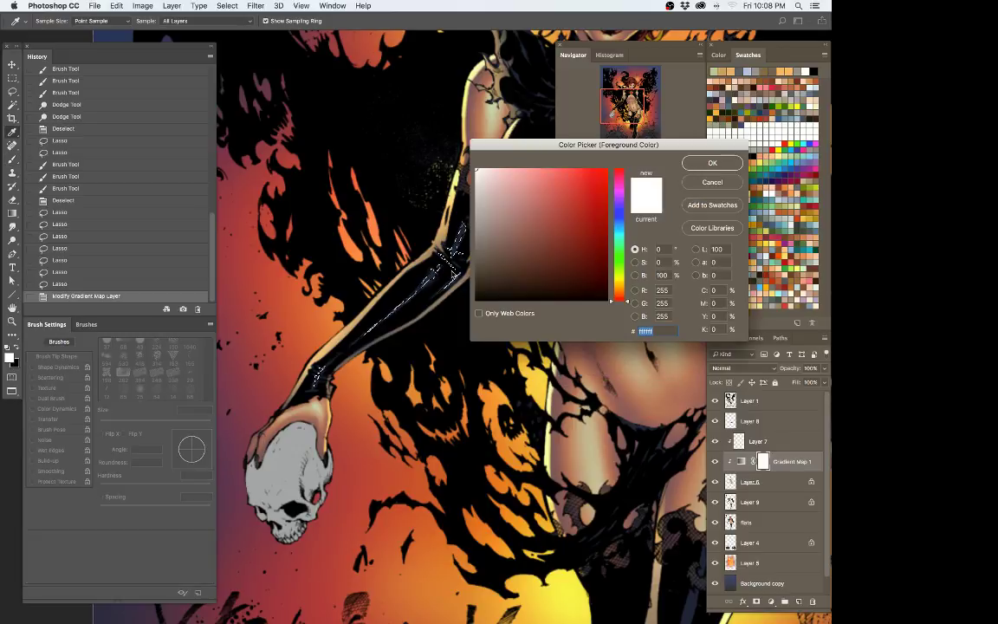
pyautogui.click(667, 291)
pyautogui.write('157')
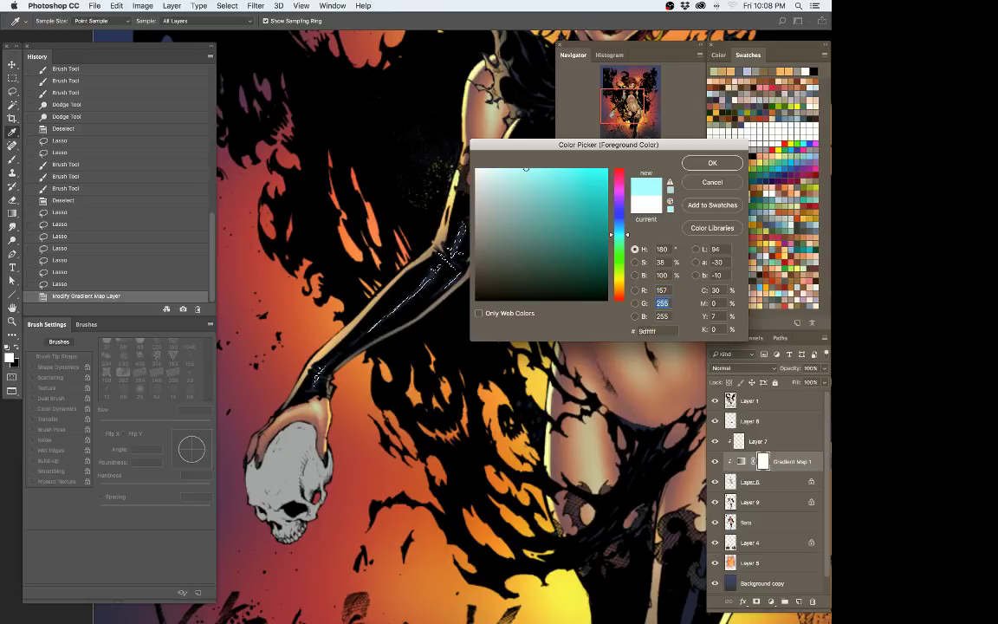
pyautogui.write('253')
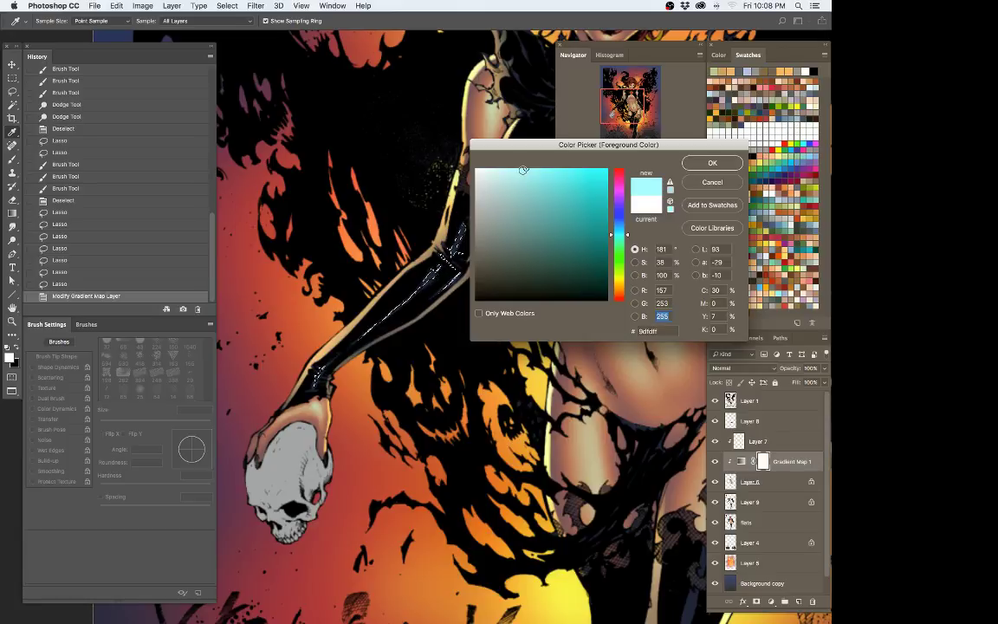
pyautogui.moveTo(523, 169); pyautogui.dragTo(502, 169)
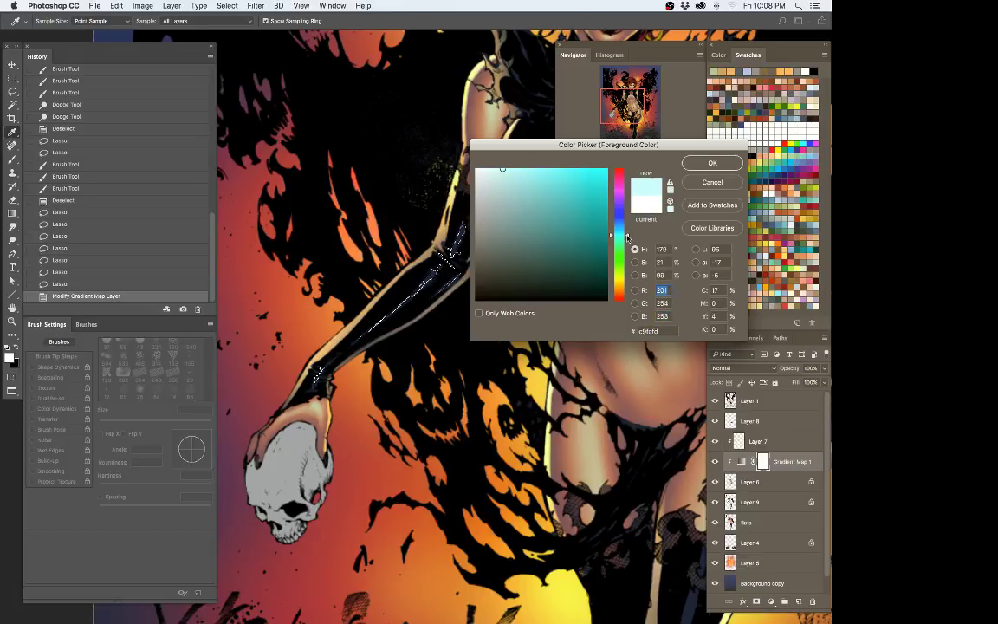
pyautogui.moveTo(626, 242); pyautogui.dragTo(628, 235)
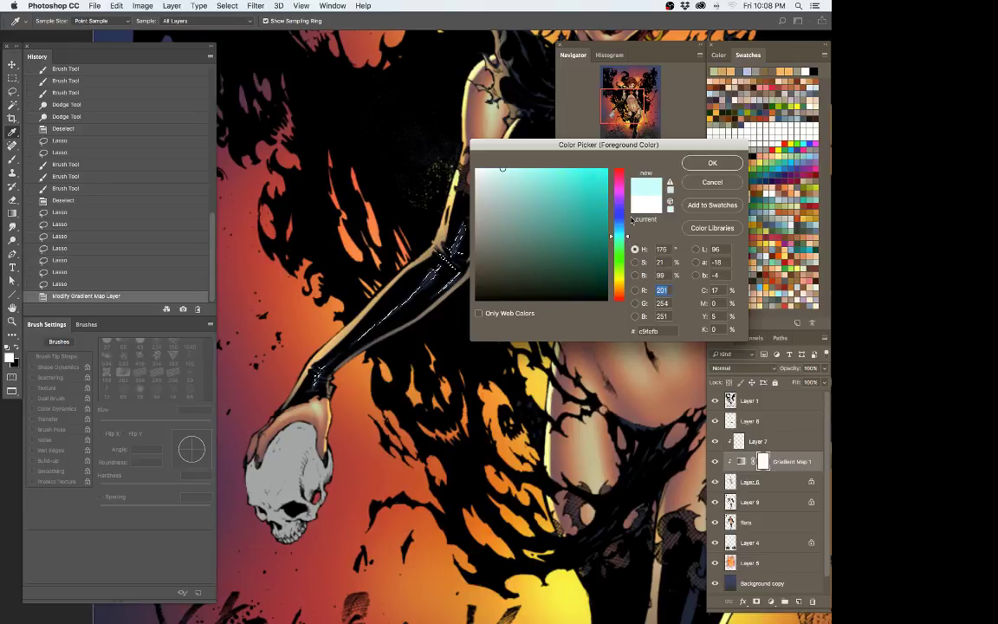
pyautogui.click(726, 163)
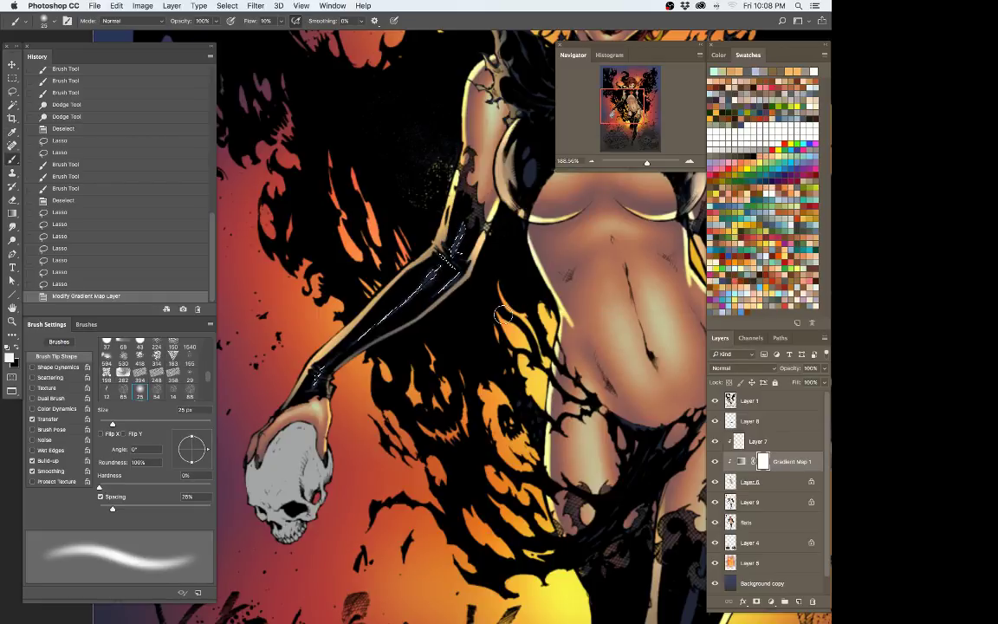
# Step: Hide the selection outline, enlarge the soft brush to 40 px, and paint the selected skull-arm glove highlights pale green on Layer 9
pyautogui.press('super+h')
pyautogui.press(']')
pyautogui.press(']')
pyautogui.press(']')
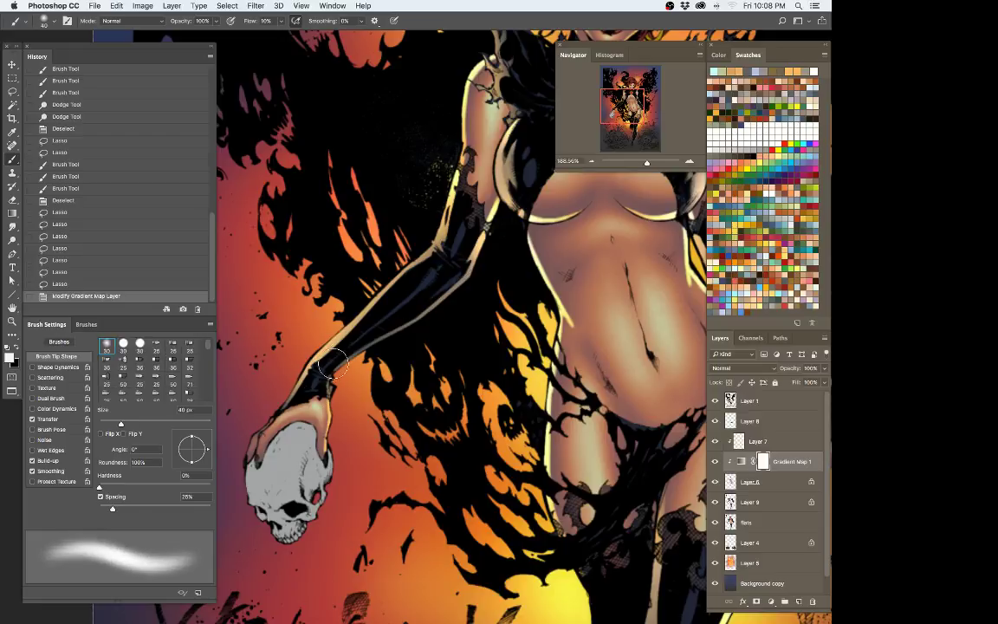
pyautogui.moveTo(338, 357); pyautogui.dragTo(439, 274)
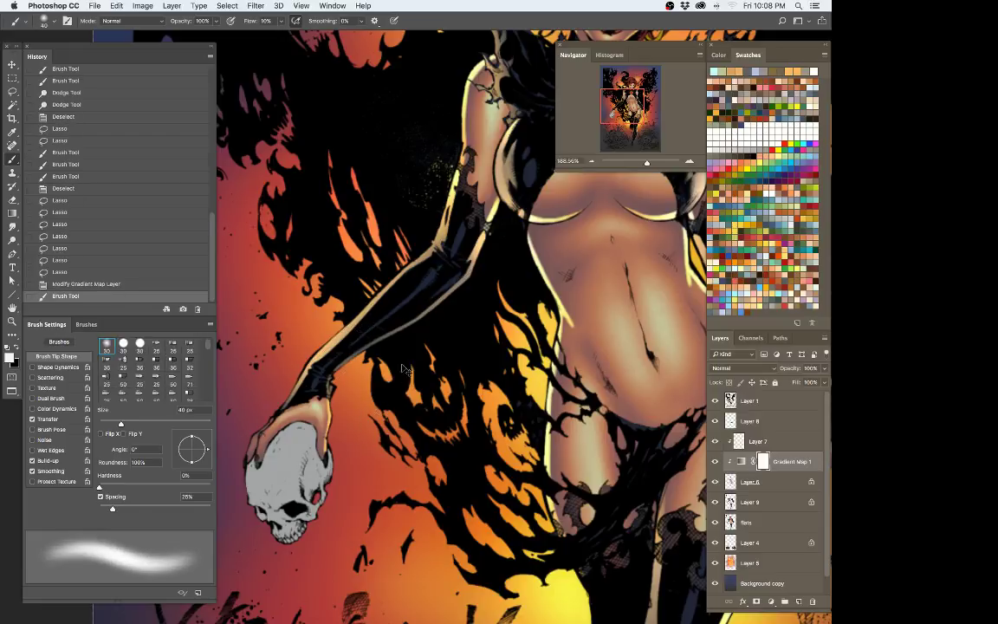
pyautogui.press('super+z')
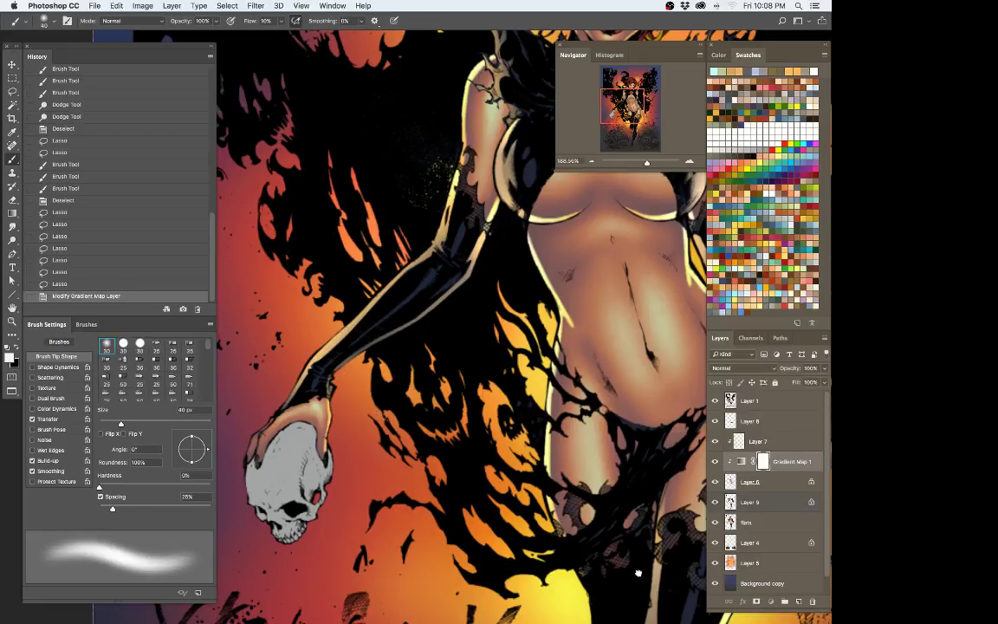
pyautogui.click(750, 503)
pyautogui.moveTo(296, 332); pyautogui.dragTo(368, 259)
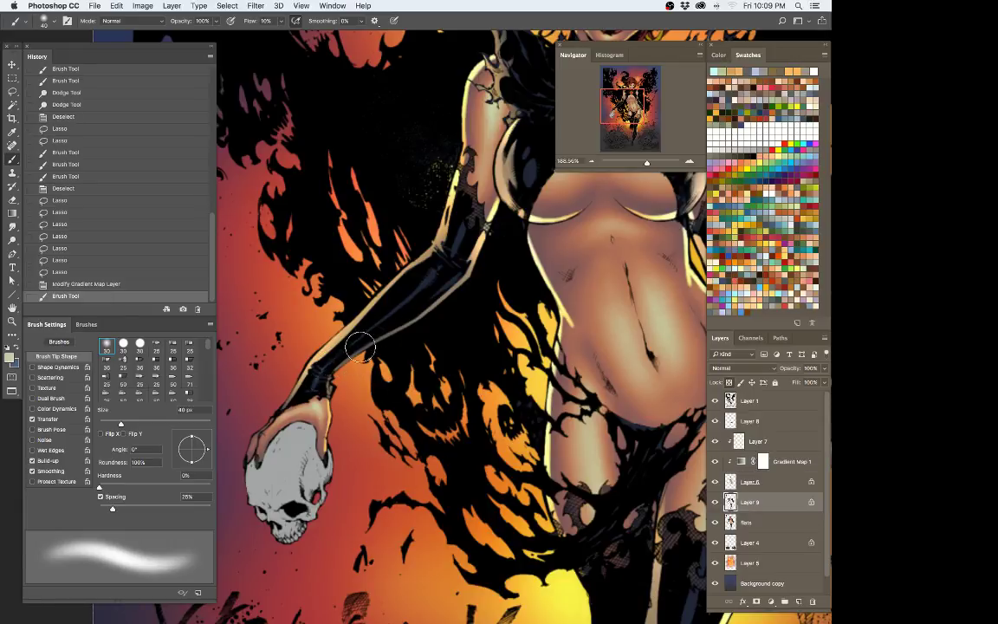
pyautogui.moveTo(360, 347); pyautogui.dragTo(429, 182)
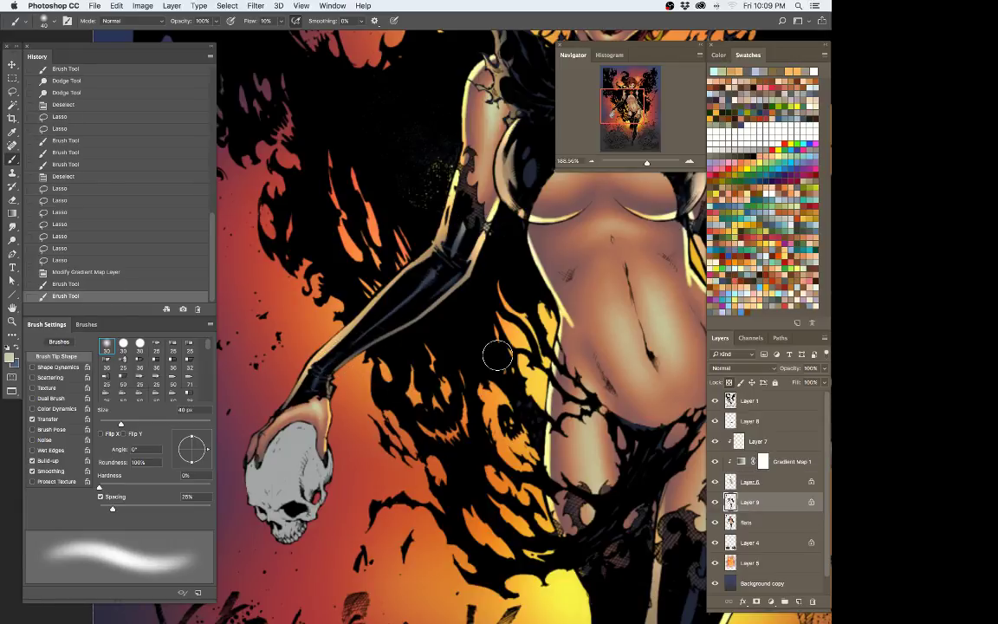
# Step: Undo the last glove brush stroke and set the foreground colour to a light mint green, #aff8d5
pyautogui.moveTo(557, 354); pyautogui.dragTo(445, 370)
pyautogui.press('super+z')
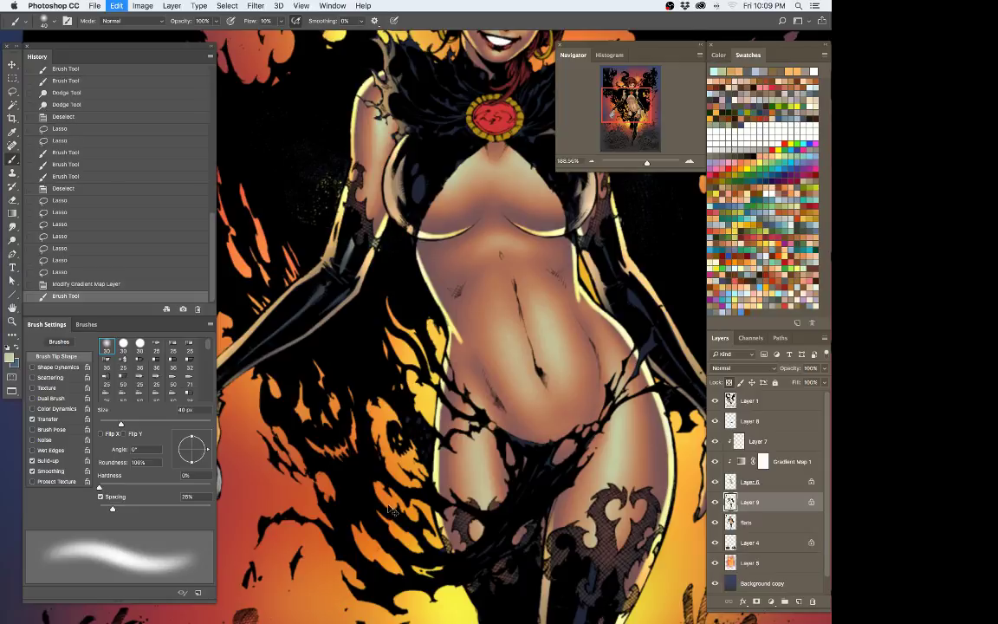
pyautogui.click(10, 358)
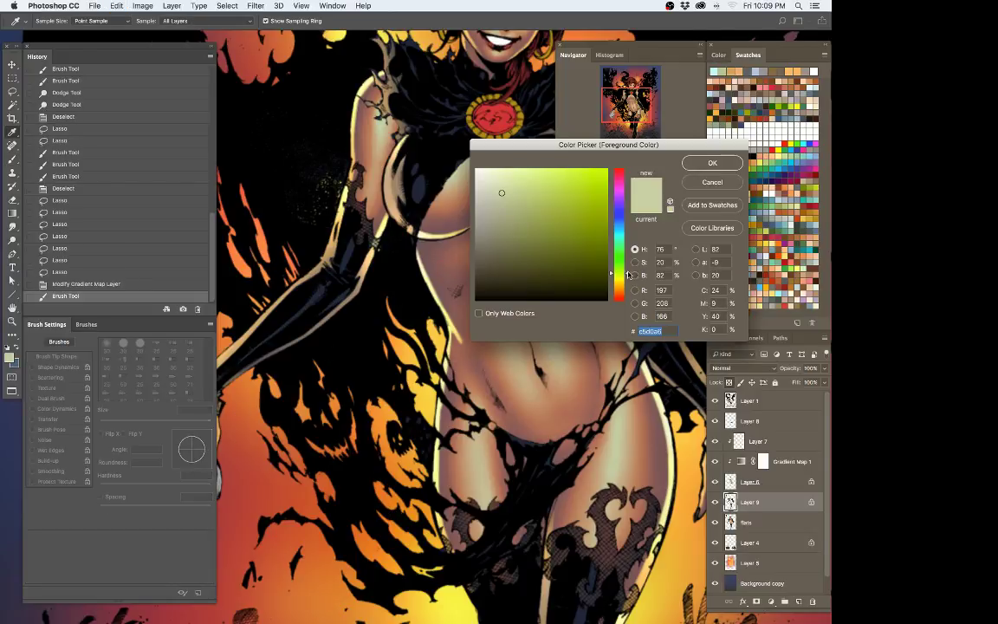
pyautogui.moveTo(626, 261); pyautogui.dragTo(627, 246)
pyautogui.click(510, 174)
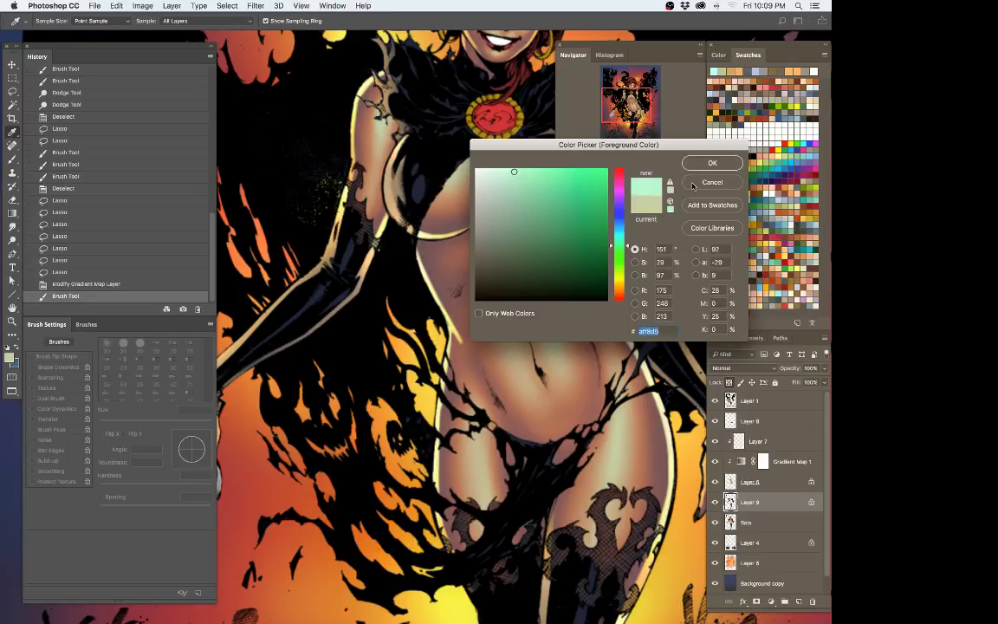
pyautogui.click(712, 163)
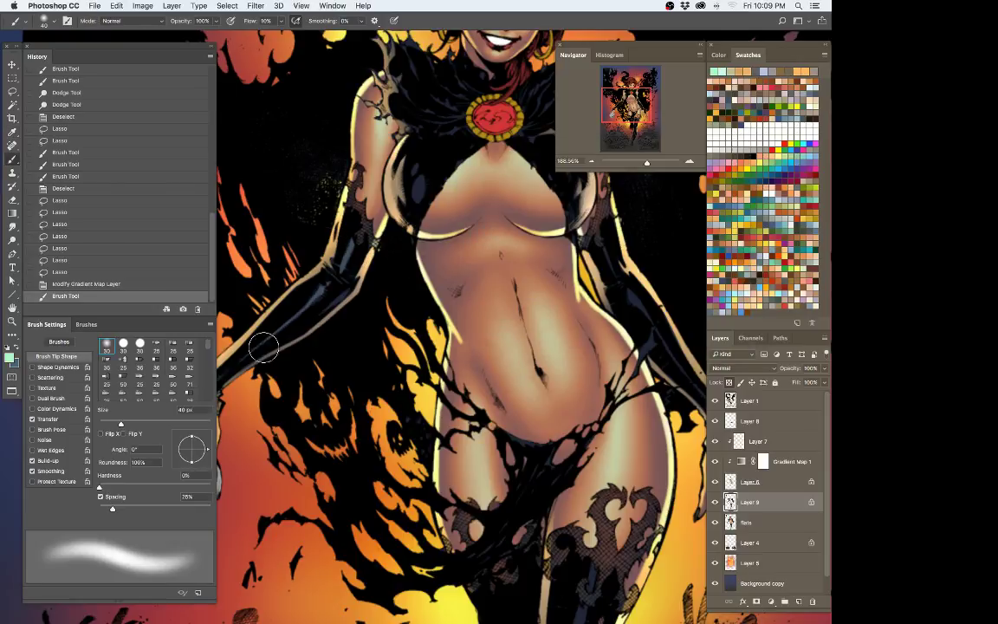
# Step: Hide the interface panels and clear the current selection before working on the glove of the empty-handed arm
pyautogui.press('Tab')
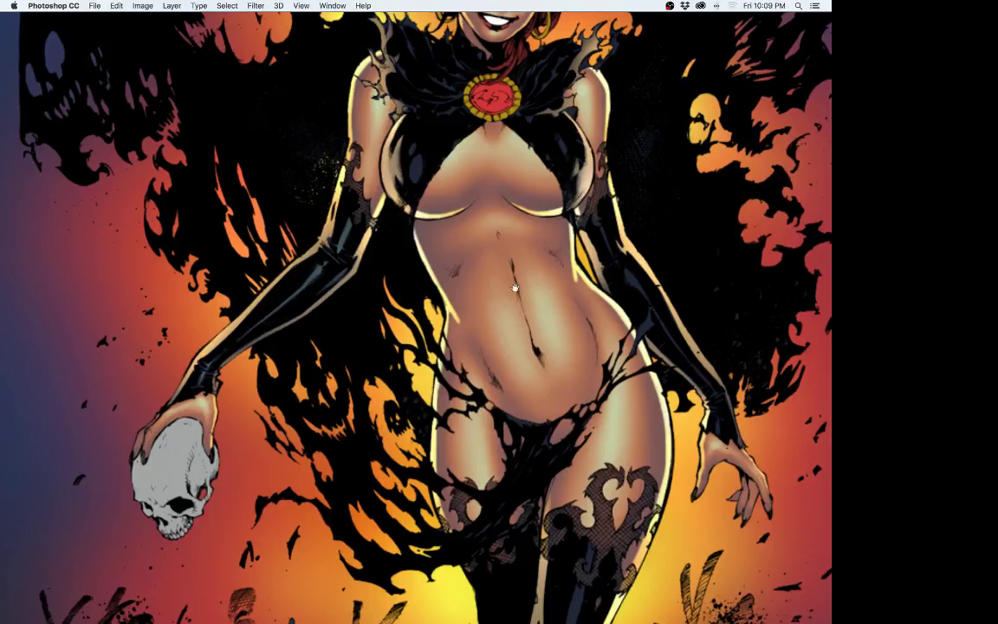
pyautogui.moveTo(515, 288); pyautogui.dragTo(545, 212)
pyautogui.moveTo(561, 290); pyautogui.dragTo(508, 332)
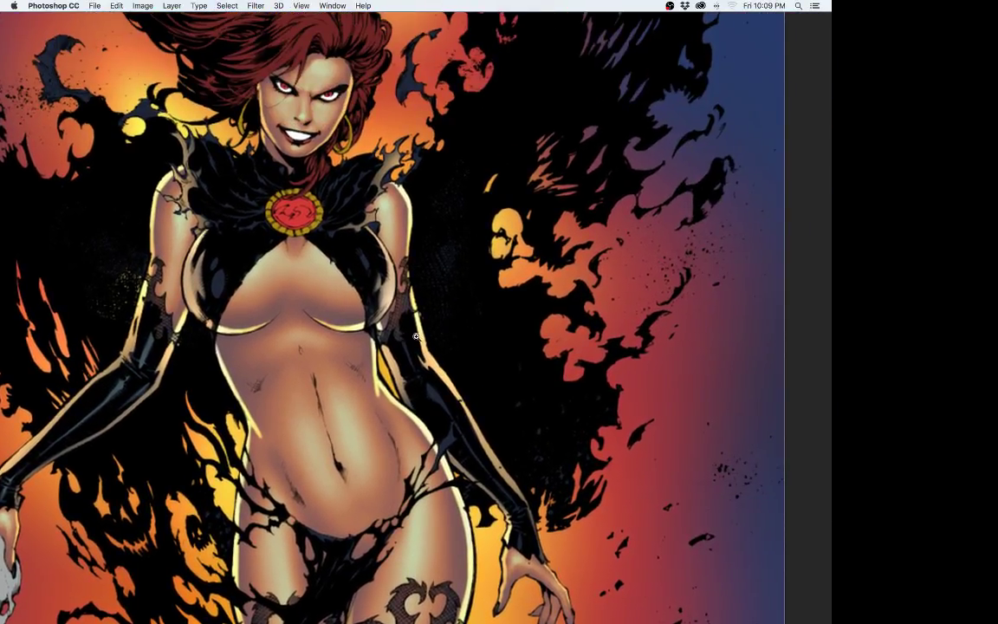
pyautogui.moveTo(423, 336); pyautogui.dragTo(461, 312)
pyautogui.press('super+d')
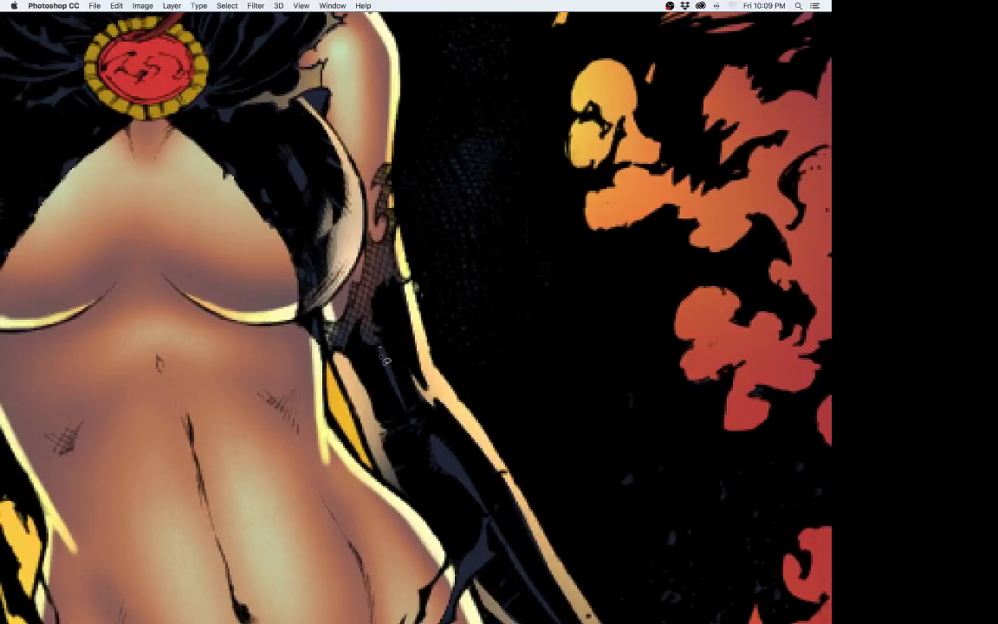
# Step: Lasso the narrow inner highlights along the empty-handed arm's glove, from above the elbow down to the wrist
pyautogui.moveTo(380, 348)
pyautogui.mouseDown()
pyautogui.moveTo(404, 400)
pyautogui.moveTo(381, 346)
pyautogui.mouseUp()
pyautogui.moveTo(387, 279); pyautogui.dragTo(305, 181)
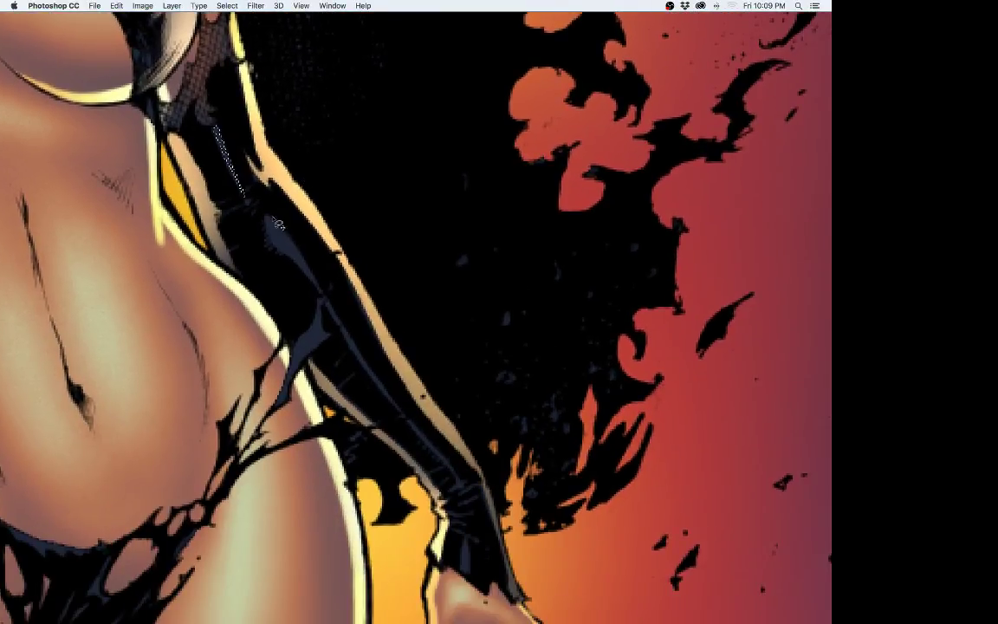
pyautogui.moveTo(298, 261); pyautogui.dragTo(273, 216)
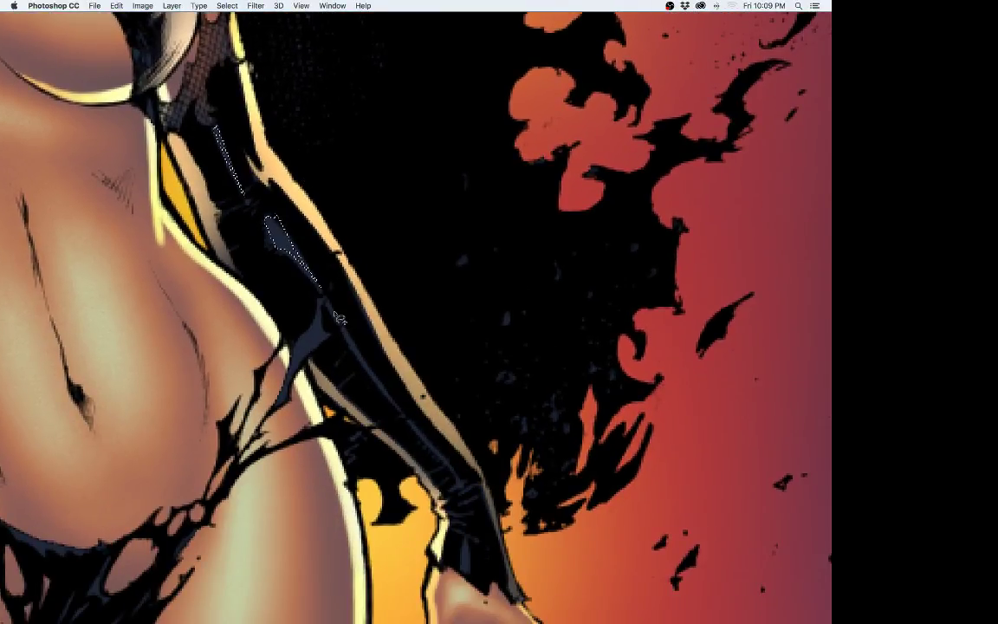
pyautogui.moveTo(330, 310); pyautogui.dragTo(362, 360)
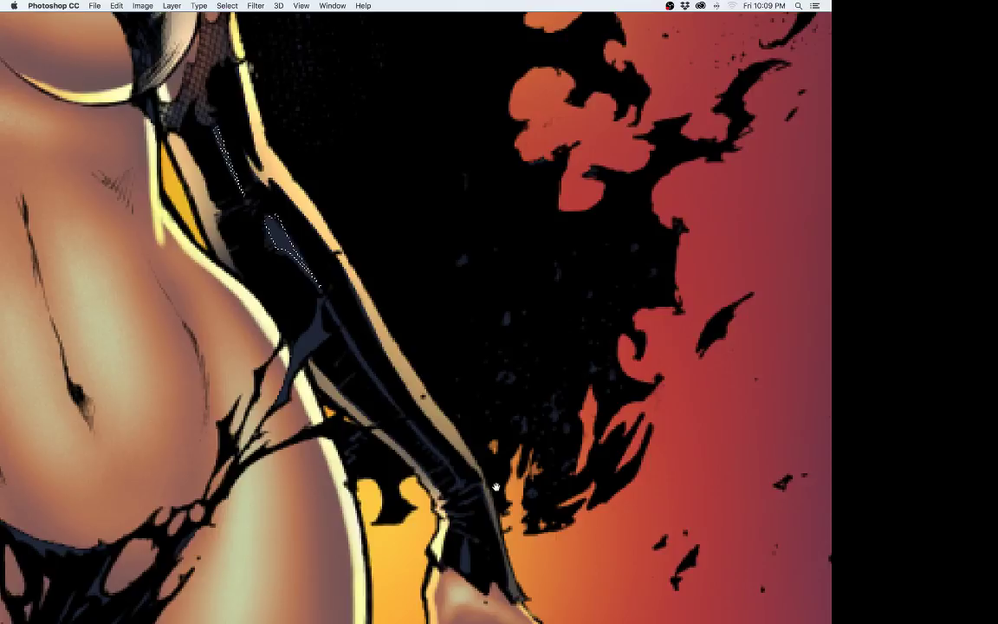
pyautogui.scroll(-5, 335, 310)
pyautogui.moveTo(426, 306)
pyautogui.mouseDown()
pyautogui.moveTo(456, 324)
pyautogui.moveTo(428, 346)
pyautogui.moveTo(434, 399)
pyautogui.moveTo(434, 332)
pyautogui.mouseUp()
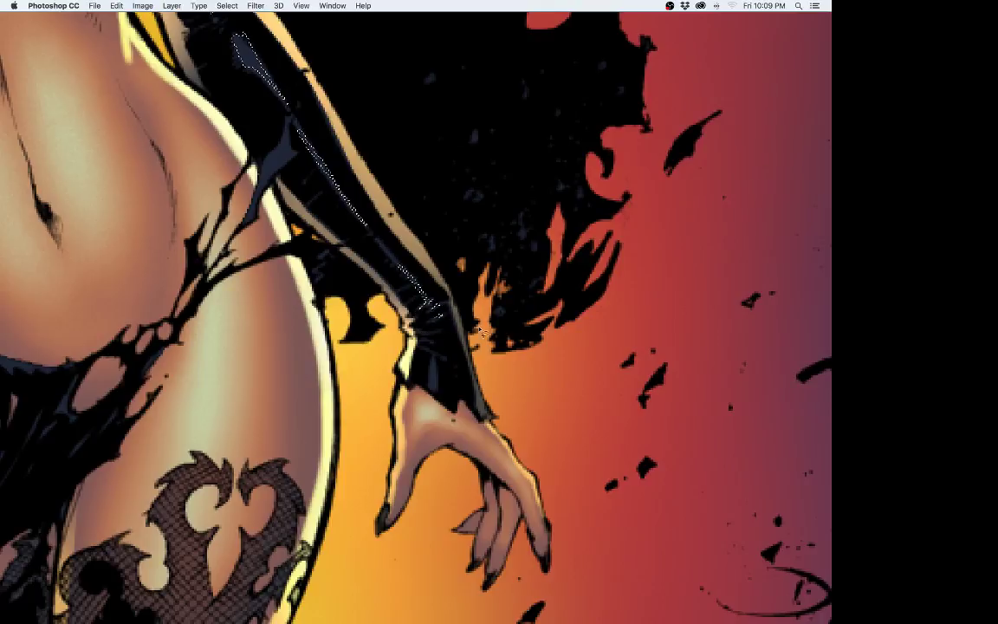
# Step: Hide the selection outline and brush light mint green over the selected highlights of the empty-handed arm's glove
pyautogui.press('super+minus')
pyautogui.press('super+minus')
pyautogui.press('super+minus')
pyautogui.press('super+h')
pyautogui.press('b')
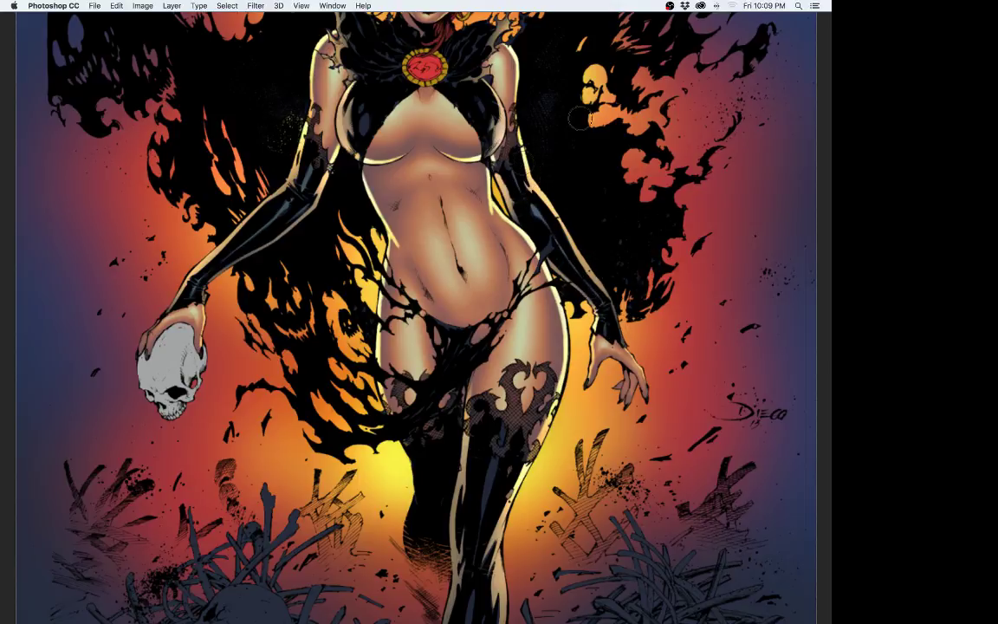
# Step: Select the skull-arm glove's inner highlights, hide the outline, and brush them light mint green from wrist to upper arm
pyautogui.moveTo(323, 219); pyautogui.dragTo(455, 284)
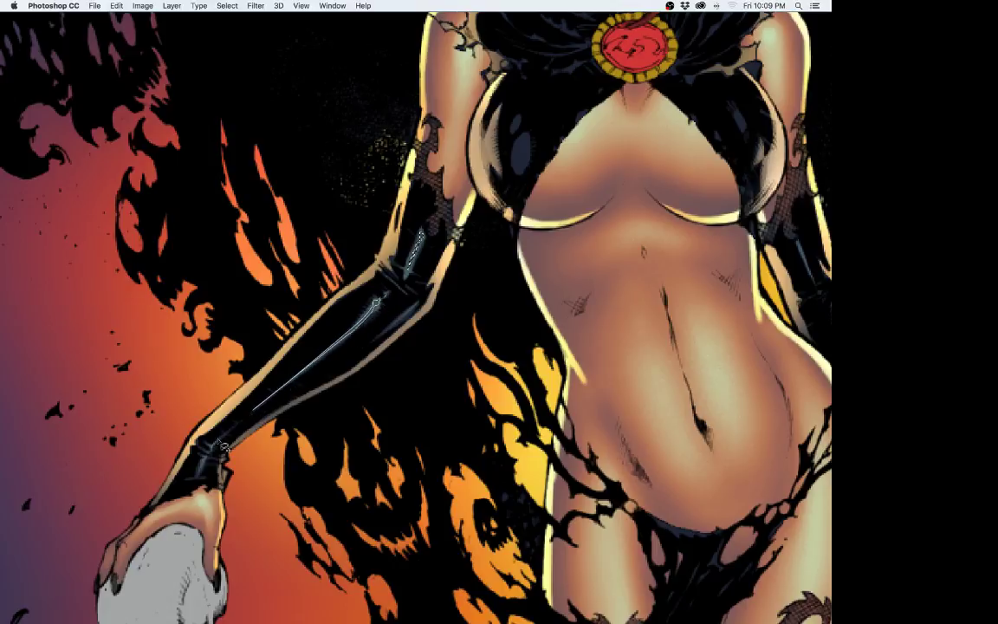
pyautogui.press('super+z')
pyautogui.press('b')
pyautogui.press('super+h')
pyautogui.moveTo(334, 299); pyautogui.dragTo(391, 229)
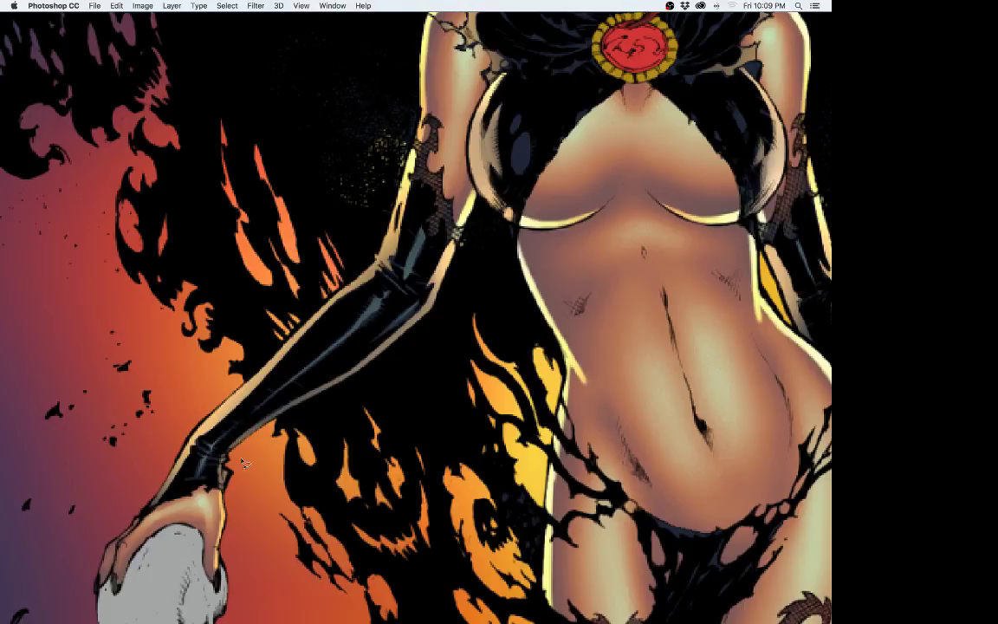
pyautogui.moveTo(279, 397); pyautogui.dragTo(381, 302)
pyautogui.moveTo(407, 267); pyautogui.dragTo(427, 234)
# Step: Review both gloves' painted highlights on the full page and close up, together with the top and collar
pyautogui.press('z')
pyautogui.moveTo(466, 346); pyautogui.dragTo(429, 370)
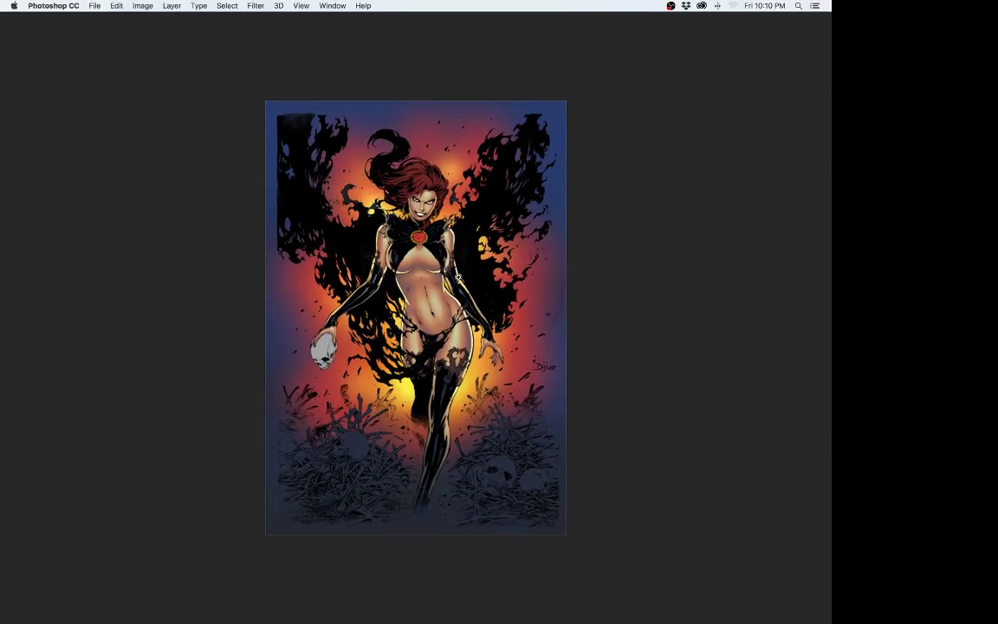
pyautogui.scroll(8, 458, 277)
pyautogui.hscroll(-3, 686, 233)
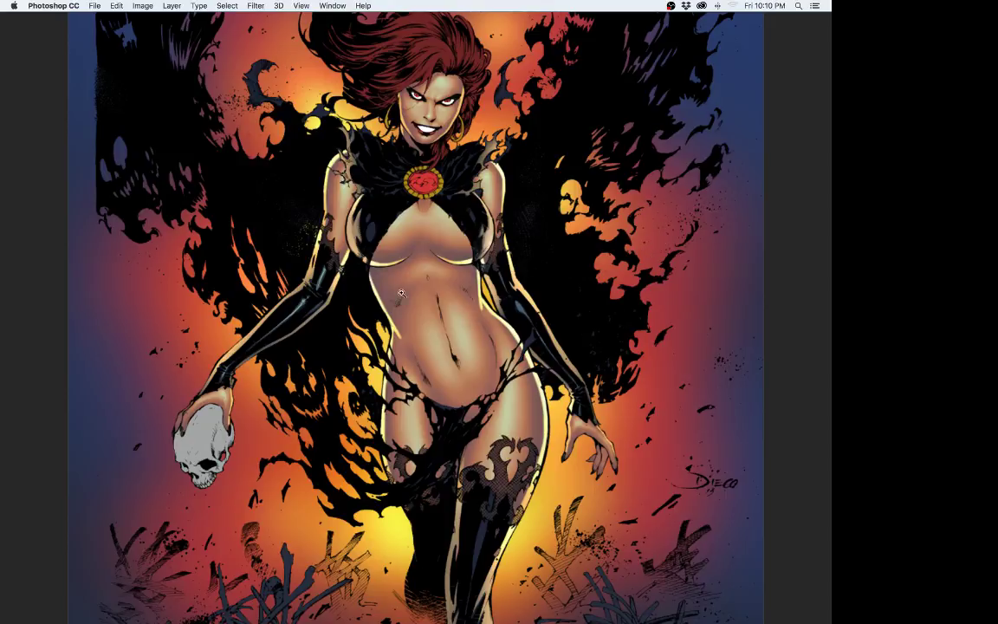
pyautogui.scroll(5, 401, 293)
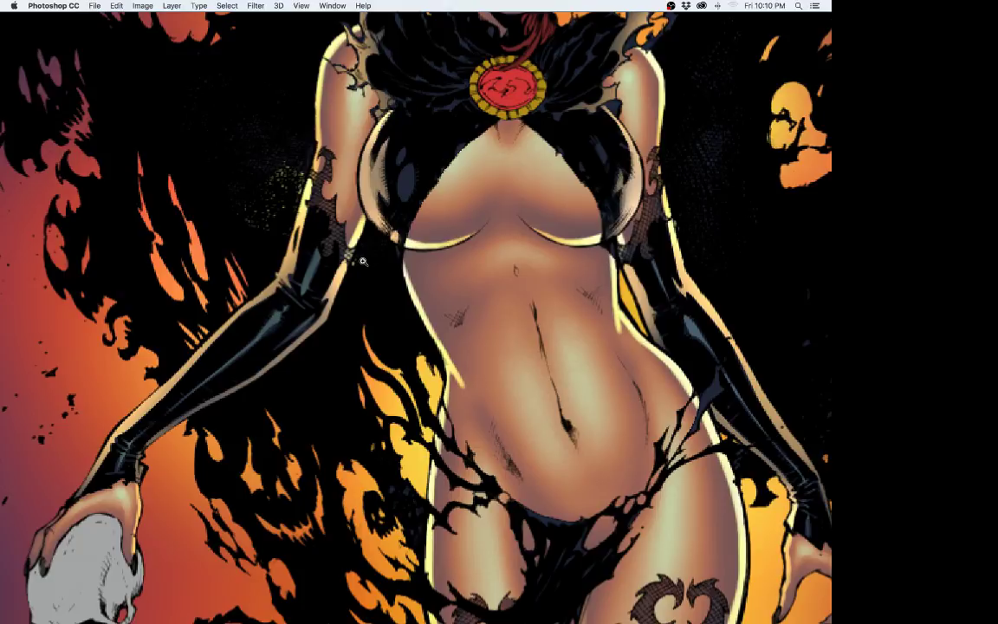
pyautogui.moveTo(524, 274); pyautogui.dragTo(432, 421)
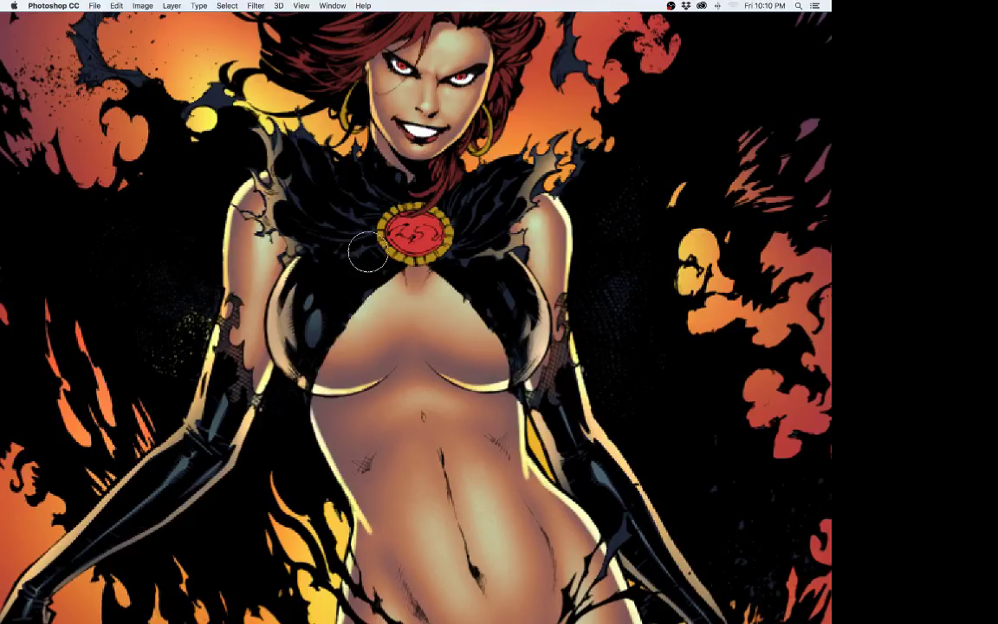
# Step: Lasso the highlight area on the image-right side of the black top and brush it with lighter blue-grey
pyautogui.press('super+d')
pyautogui.press('l')
pyautogui.press('super+h')
pyautogui.press('b')
pyautogui.moveTo(508, 286); pyautogui.dragTo(519, 308)
# Step: Lasso the feather highlights on both halves of the black collar plus the nearby cape tip, and color them blue-grey
pyautogui.moveTo(483, 197)
pyautogui.mouseDown()
pyautogui.moveTo(490, 186)
pyautogui.moveTo(485, 231)
pyautogui.moveTo(518, 180)
pyautogui.mouseUp()
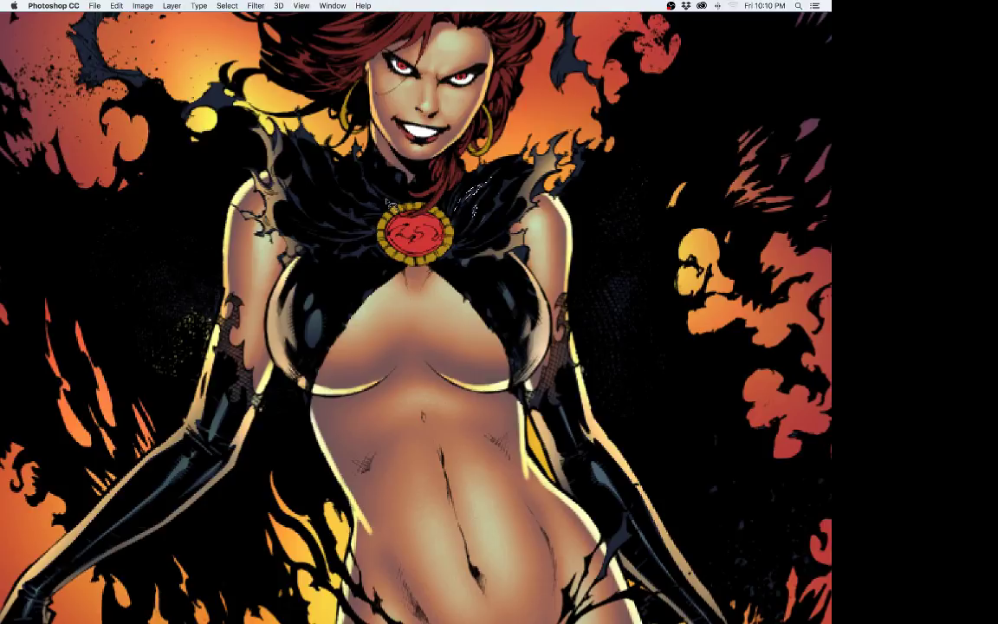
pyautogui.moveTo(381, 202)
pyautogui.mouseDown()
pyautogui.moveTo(367, 182)
pyautogui.moveTo(377, 221)
pyautogui.moveTo(297, 206)
pyautogui.moveTo(368, 238)
pyautogui.mouseUp()
pyautogui.moveTo(309, 177)
pyautogui.mouseDown()
pyautogui.moveTo(300, 153)
pyautogui.moveTo(318, 145)
pyautogui.moveTo(300, 139)
pyautogui.mouseUp()
pyautogui.moveTo(367, 243); pyautogui.dragTo(355, 252)
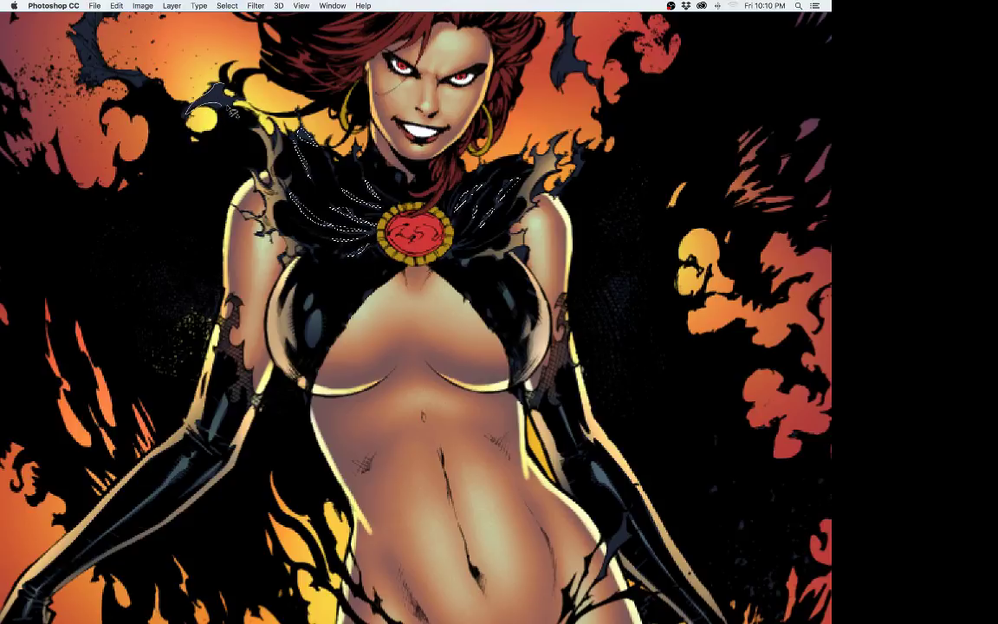
pyautogui.moveTo(240, 77); pyautogui.dragTo(234, 85)
pyautogui.hotkey('alt', 'BackSpace')
pyautogui.press('super+d')
pyautogui.press('b')
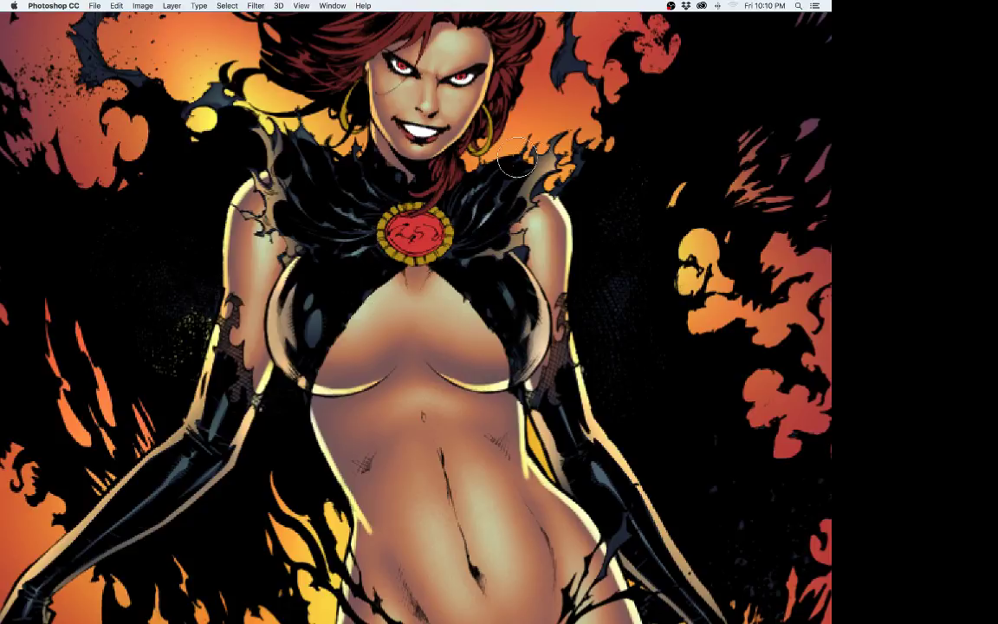
# Step: Lasso the curled cape wisp to the right of the hair and brush a lighter blue-grey over it
pyautogui.moveTo(610, 205); pyautogui.dragTo(581, 272)
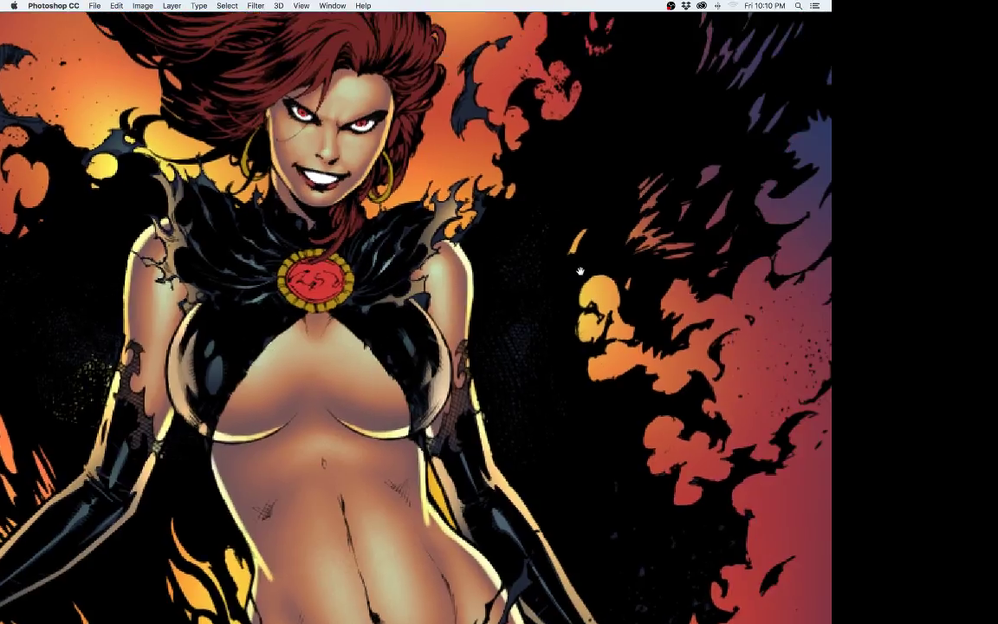
pyautogui.press('super+d')
pyautogui.moveTo(537, 215); pyautogui.dragTo(487, 373)
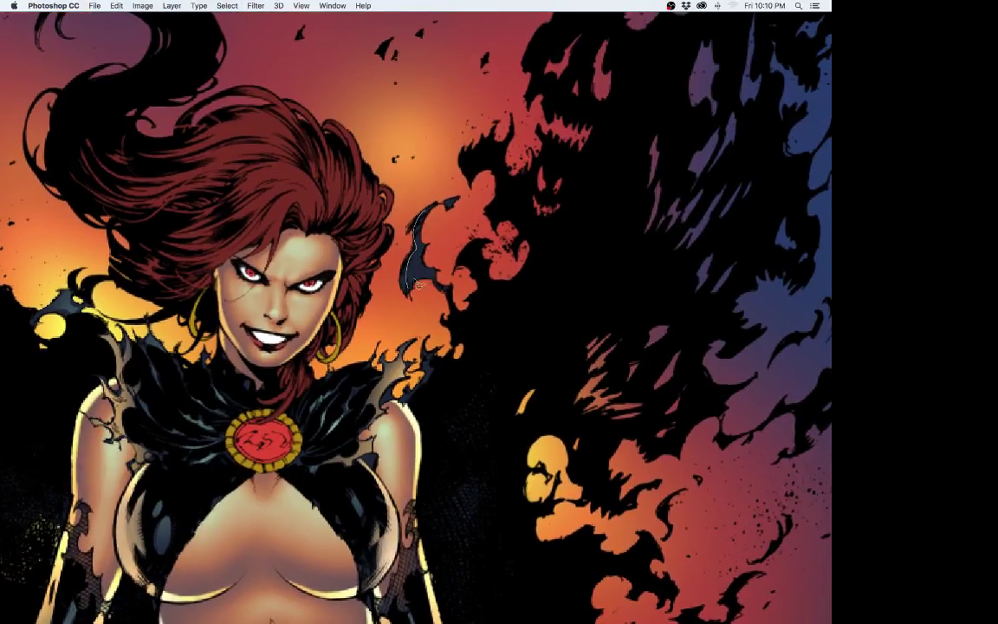
pyautogui.moveTo(450, 201); pyautogui.dragTo(447, 204)
pyautogui.press('b')
pyautogui.moveTo(425, 263); pyautogui.dragTo(434, 242)
pyautogui.moveTo(518, 319); pyautogui.dragTo(775, 312)
pyautogui.press('super+d')
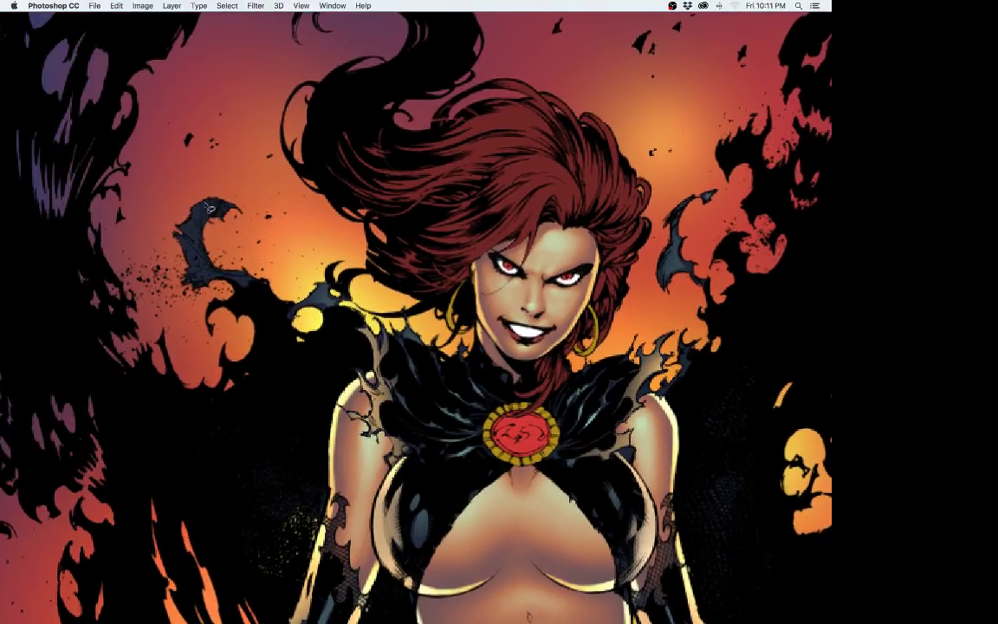
# Step: Lasso the curled cape wisp to the left of the hair and brush lighter blue-grey highlights onto it
pyautogui.moveTo(212, 213); pyautogui.dragTo(190, 267)
pyautogui.moveTo(185, 213)
pyautogui.mouseDown()
pyautogui.moveTo(221, 243)
pyautogui.moveTo(206, 232)
pyautogui.moveTo(221, 277)
pyautogui.moveTo(248, 300)
pyautogui.mouseUp()
pyautogui.press('super+h')
pyautogui.press('b')
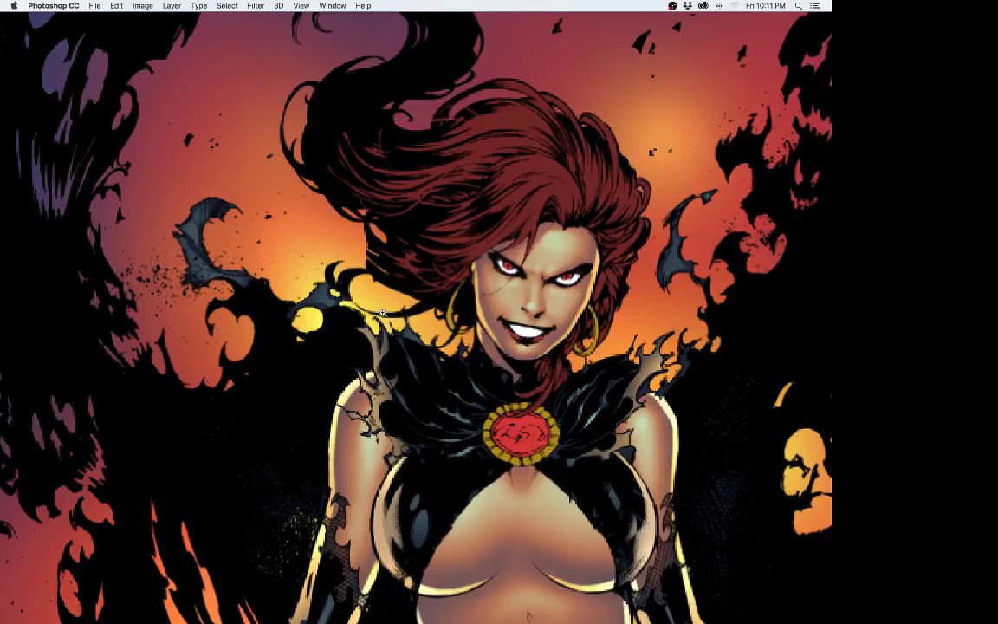
# Step: Lasso the highlight slivers on the black loincloth and brush them with lighter blue-grey
pyautogui.press('super+minus')
pyautogui.press('super+minus')
pyautogui.moveTo(537, 481); pyautogui.dragTo(486, 321)
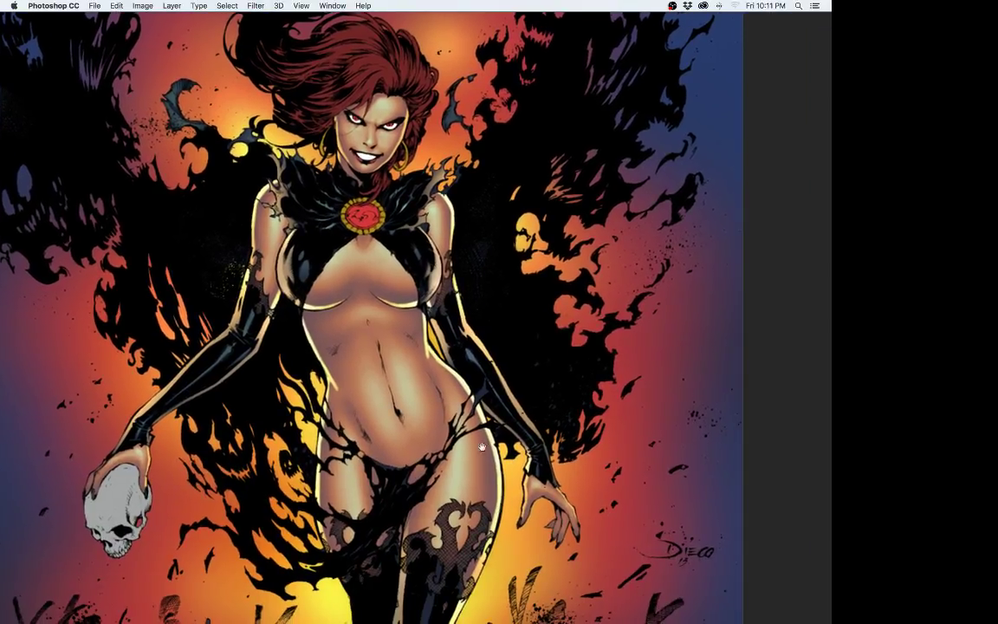
pyautogui.scroll(-5, 395, 336)
pyautogui.click(395, 335)
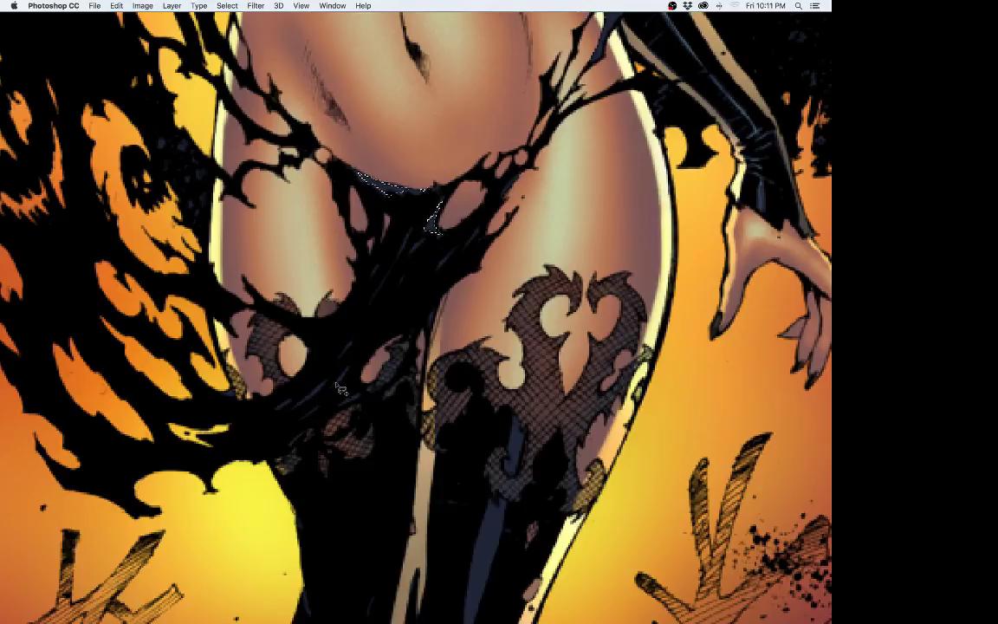
pyautogui.press('b')
pyautogui.press('super+h')
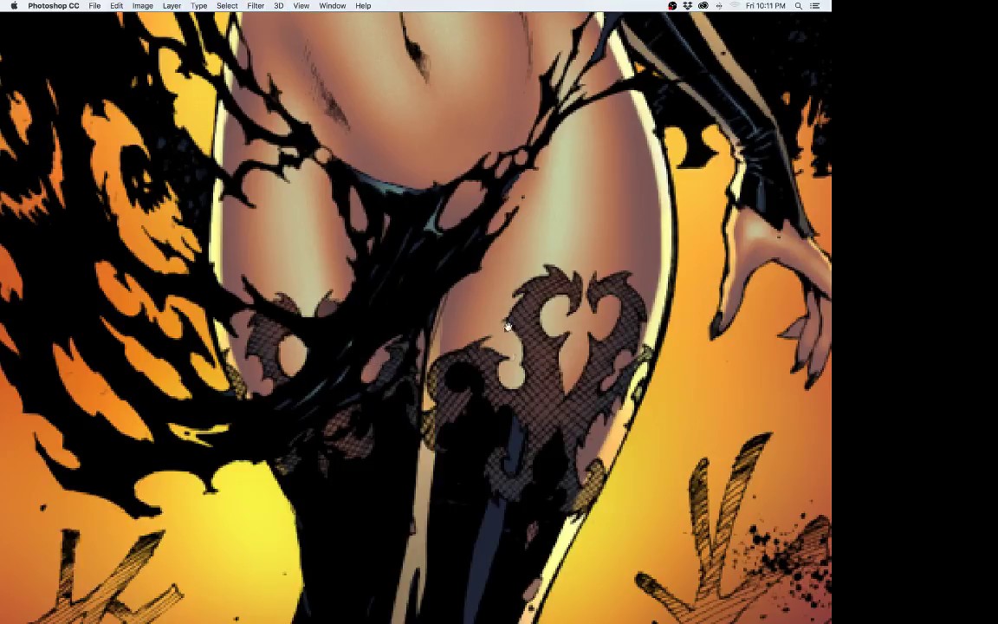
pyautogui.moveTo(531, 417); pyautogui.dragTo(431, 192)
pyautogui.press('super+d')
# Step: Lasso the long highlight strip on the thigh of the black stocking and brush it lighter blue-grey
pyautogui.press('l')
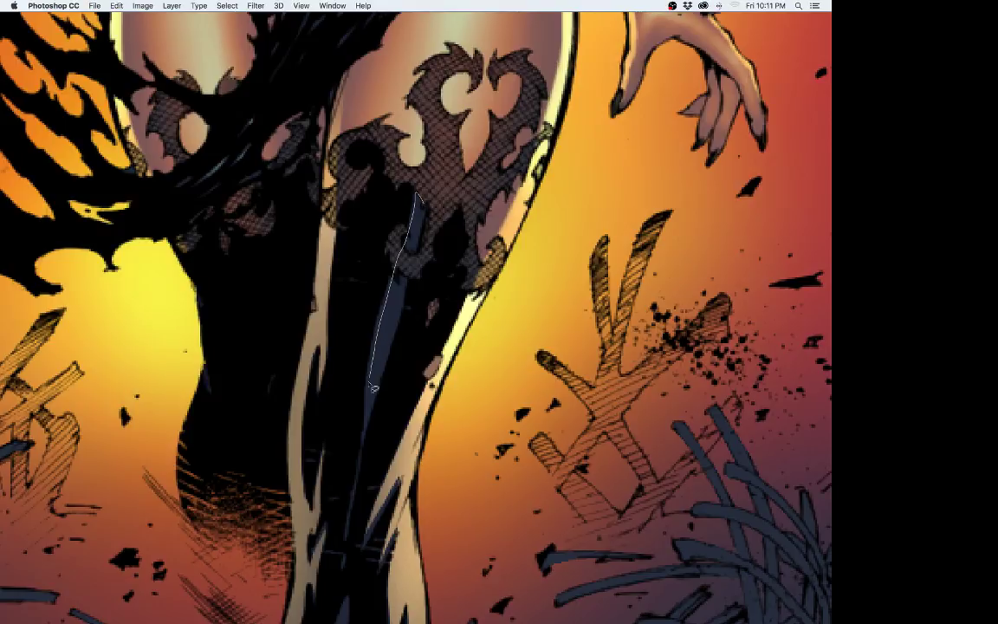
pyautogui.click(355, 496)
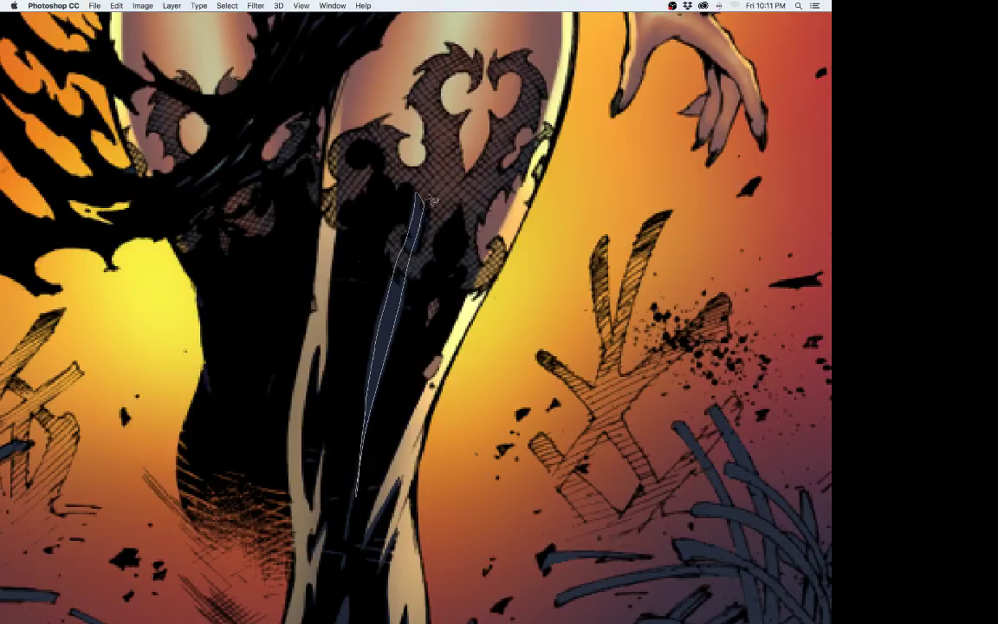
pyautogui.press('super+h')
pyautogui.press('b')
pyautogui.moveTo(424, 170); pyautogui.dragTo(312, 562)
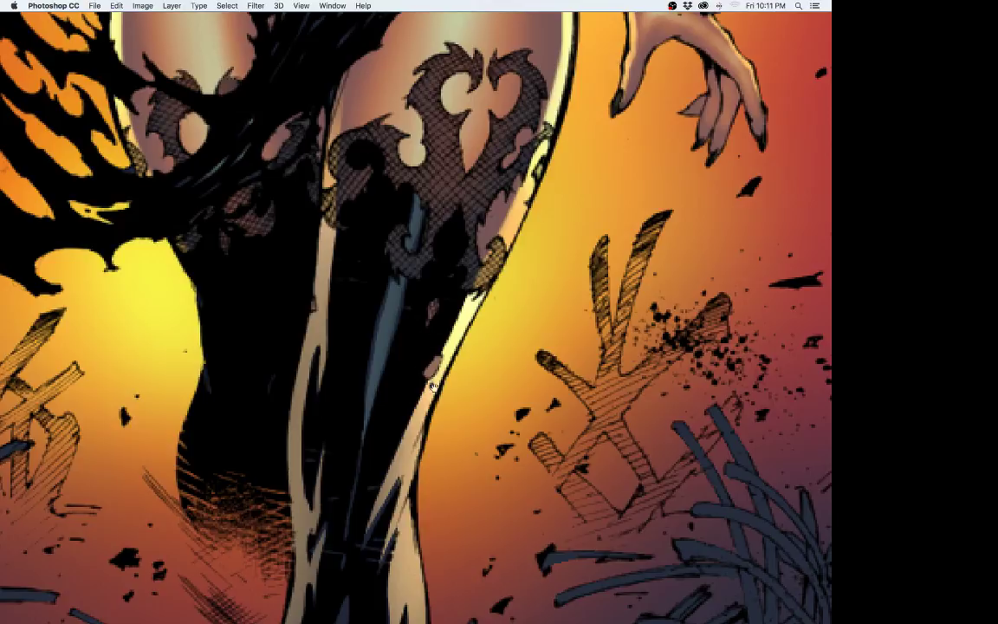
pyautogui.scroll(-15, 433, 385)
pyautogui.press('super+d')
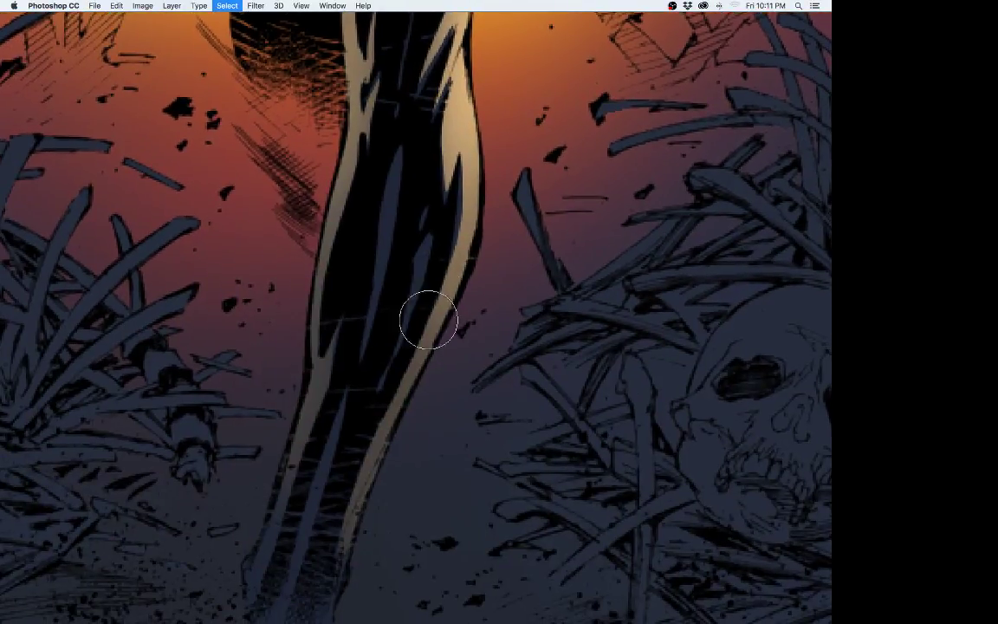
# Step: Lasso the three highlight strips on the lower leg and brush them lighter blue-grey, undoing the last stroke
pyautogui.moveTo(449, 297); pyautogui.dragTo(436, 308)
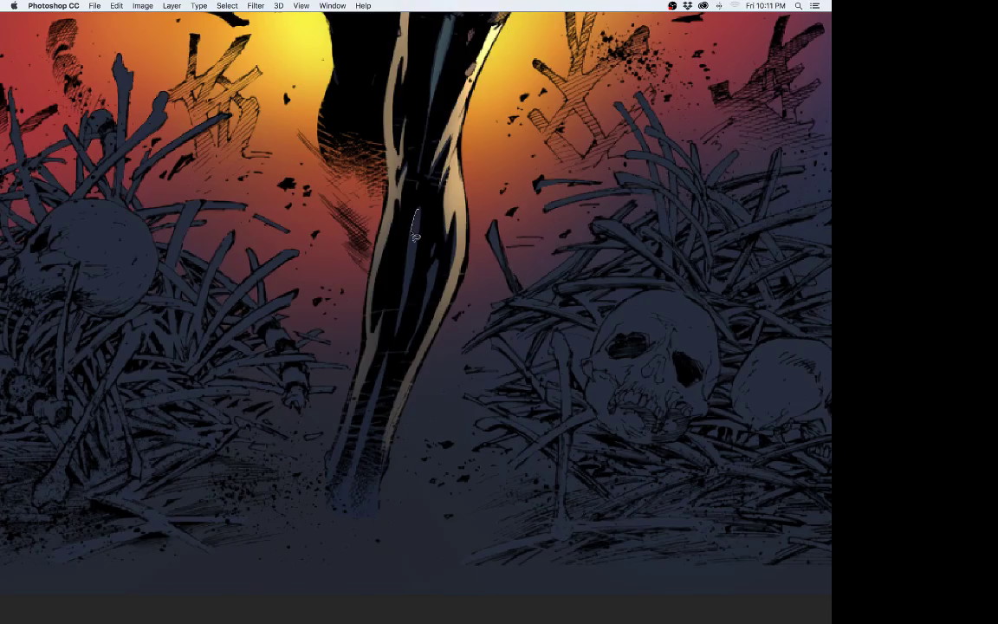
pyautogui.moveTo(415, 234)
pyautogui.mouseDown()
pyautogui.moveTo(399, 316)
pyautogui.moveTo(418, 268)
pyautogui.mouseUp()
pyautogui.moveTo(418, 217); pyautogui.dragTo(419, 218)
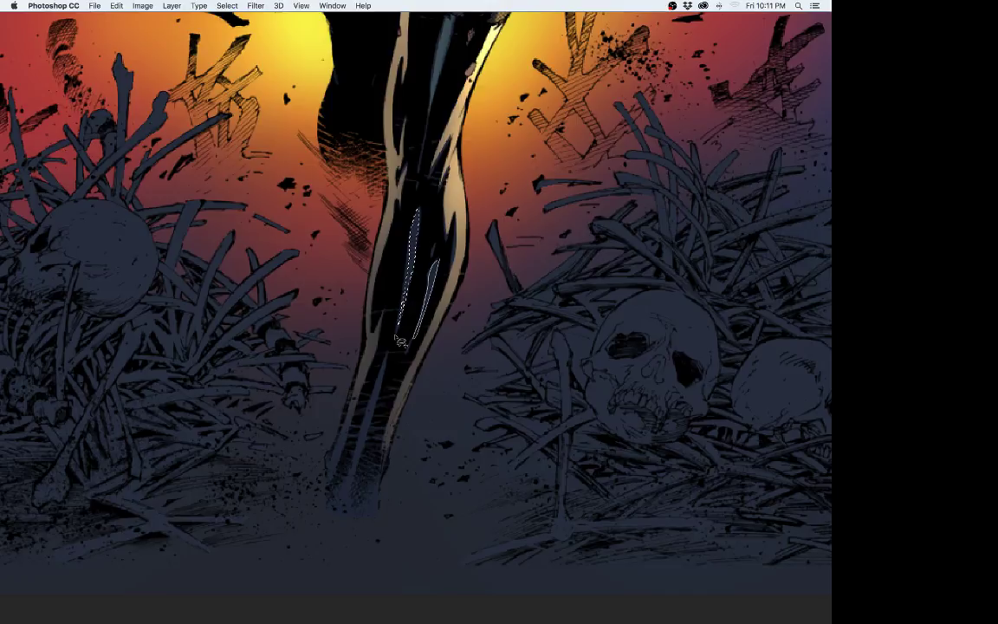
pyautogui.moveTo(386, 355)
pyautogui.mouseDown()
pyautogui.moveTo(352, 492)
pyautogui.moveTo(381, 407)
pyautogui.mouseUp()
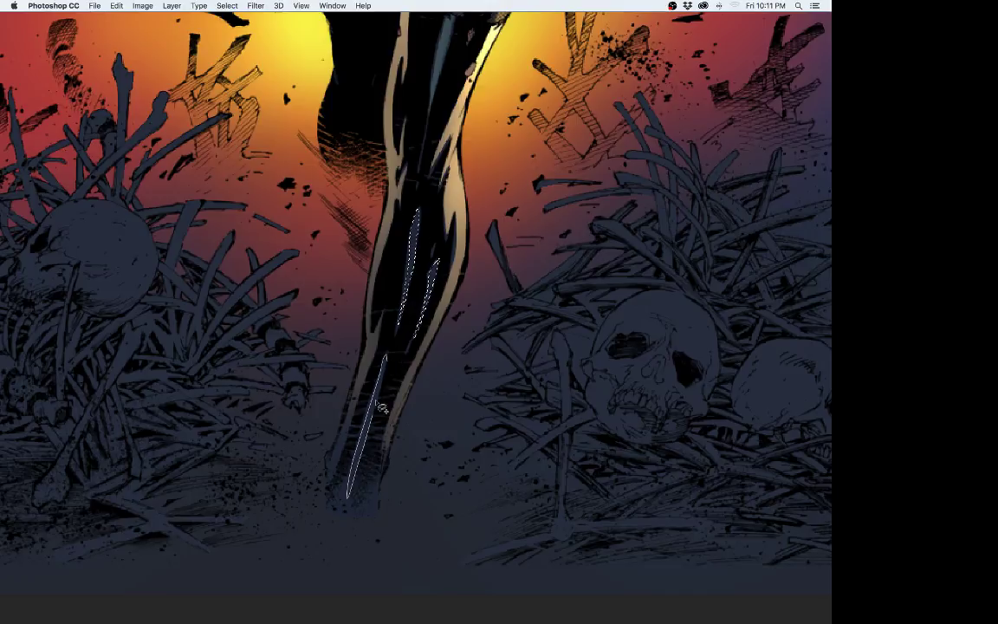
pyautogui.press('super+h')
pyautogui.press('b')
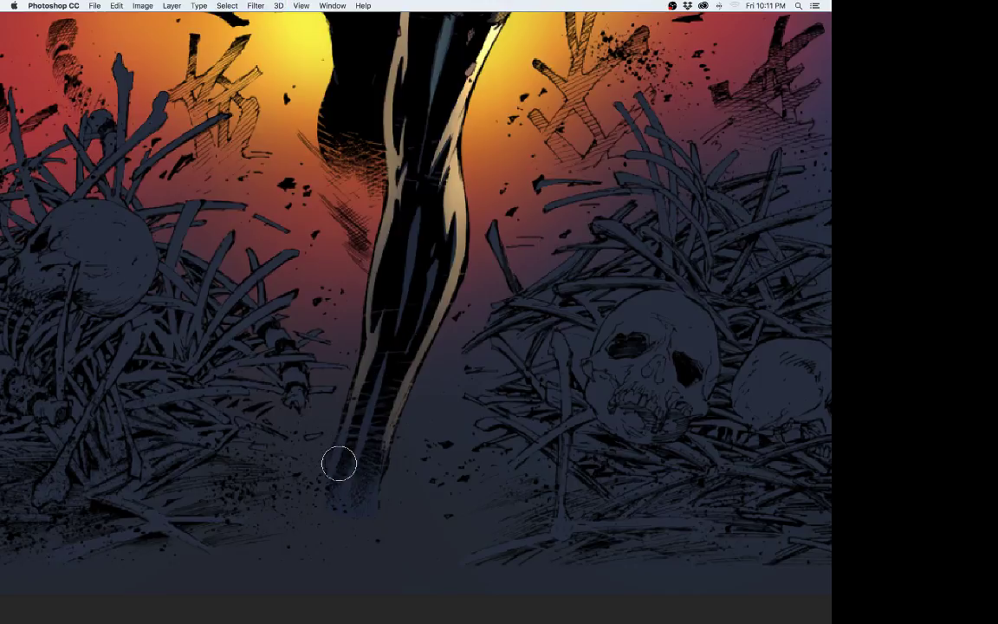
pyautogui.moveTo(346, 465)
pyautogui.mouseDown()
pyautogui.moveTo(427, 239)
pyautogui.moveTo(398, 287)
pyautogui.moveTo(373, 385)
pyautogui.moveTo(339, 443)
pyautogui.moveTo(410, 240)
pyautogui.mouseUp()
pyautogui.press('super+z')
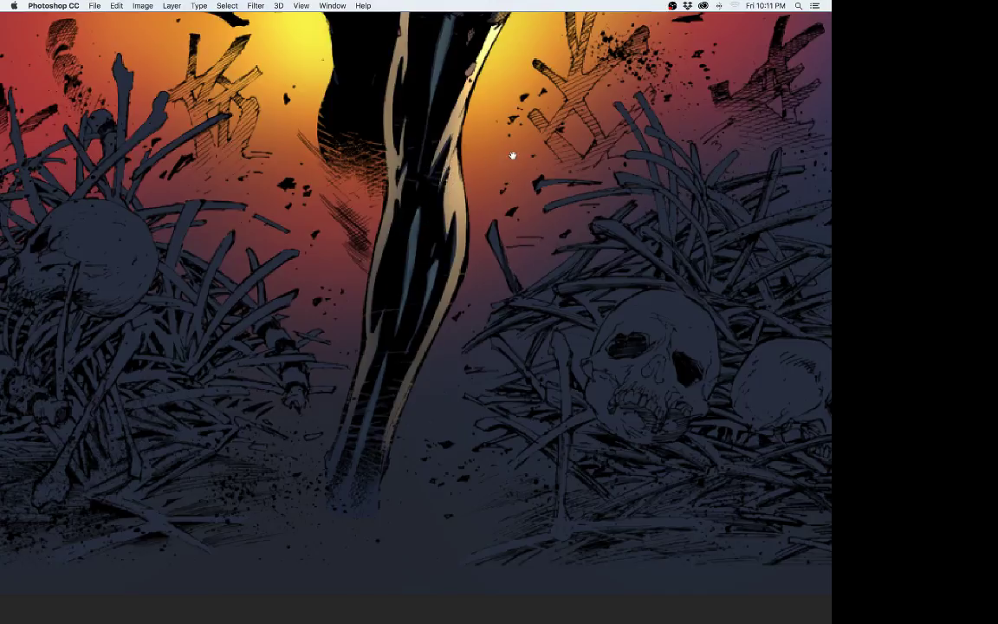
# Step: Lasso narrow inner shapes within the two pieces of the stocking's thigh highlight
pyautogui.moveTo(512, 156); pyautogui.dragTo(446, 383)
pyautogui.moveTo(469, 227); pyautogui.dragTo(438, 586)
pyautogui.moveTo(424, 390); pyautogui.dragTo(543, 391)
pyautogui.scroll(-10, 511, 363)
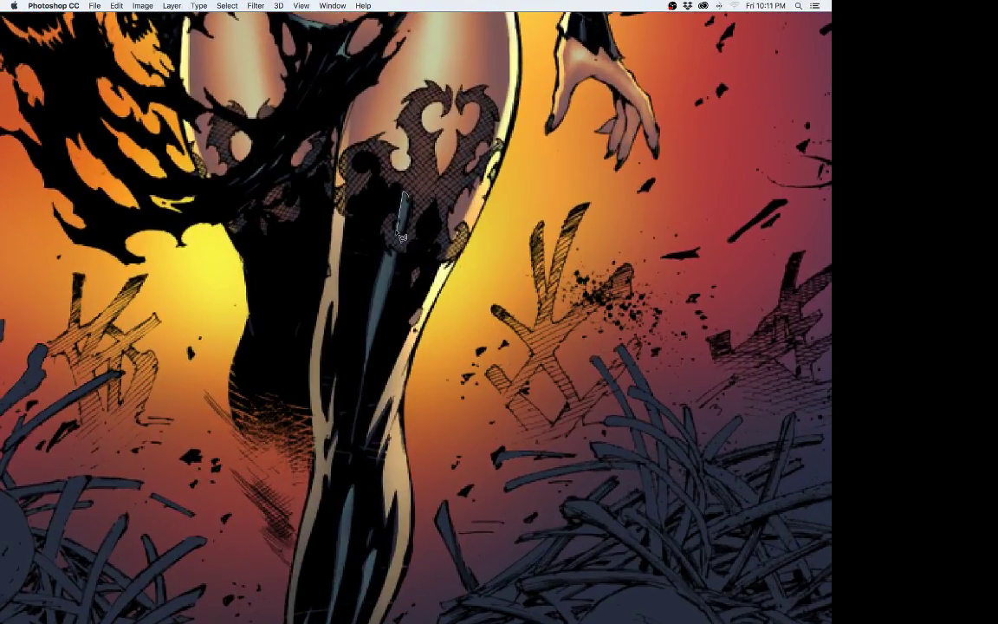
pyautogui.moveTo(373, 336); pyautogui.dragTo(394, 277)
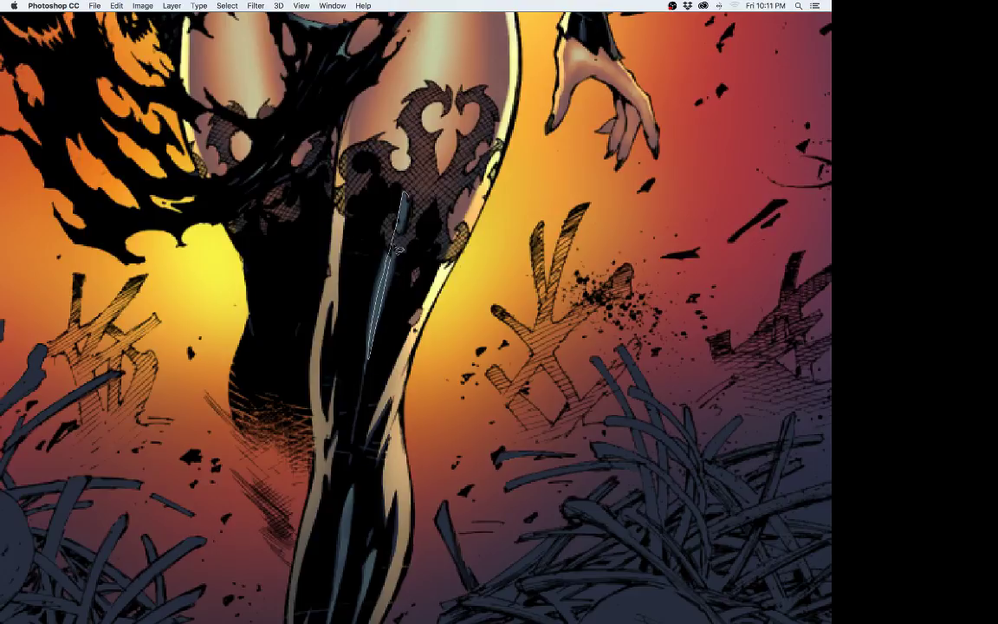
pyautogui.moveTo(405, 208); pyautogui.dragTo(404, 200)
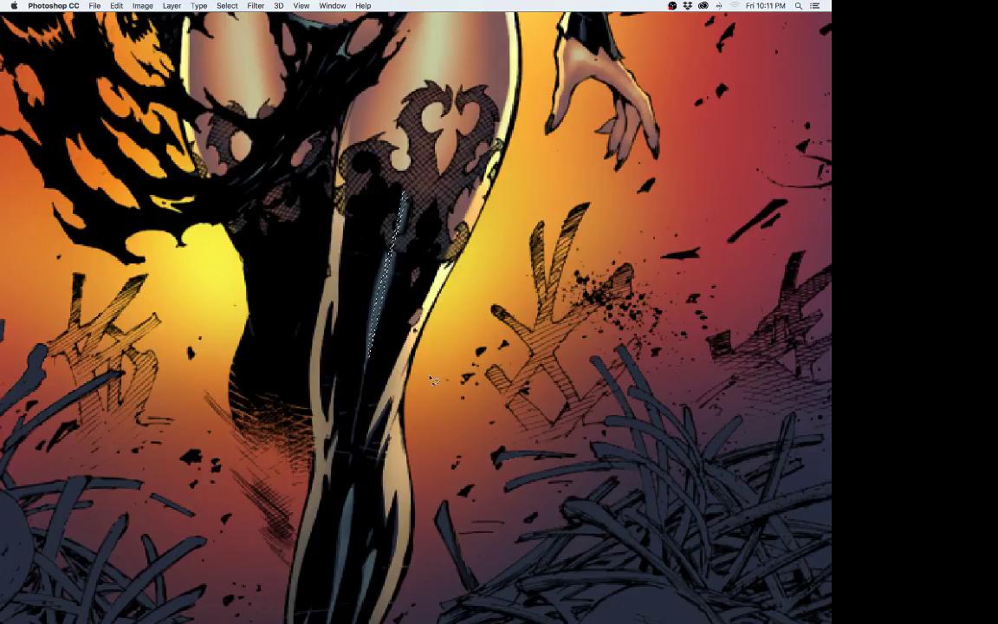
# Step: Show the panels and pick a paler, greyer green as the foreground color for the Brush tool
pyautogui.press('Tab')
pyautogui.hotkey('alt', 'shift', 'c')
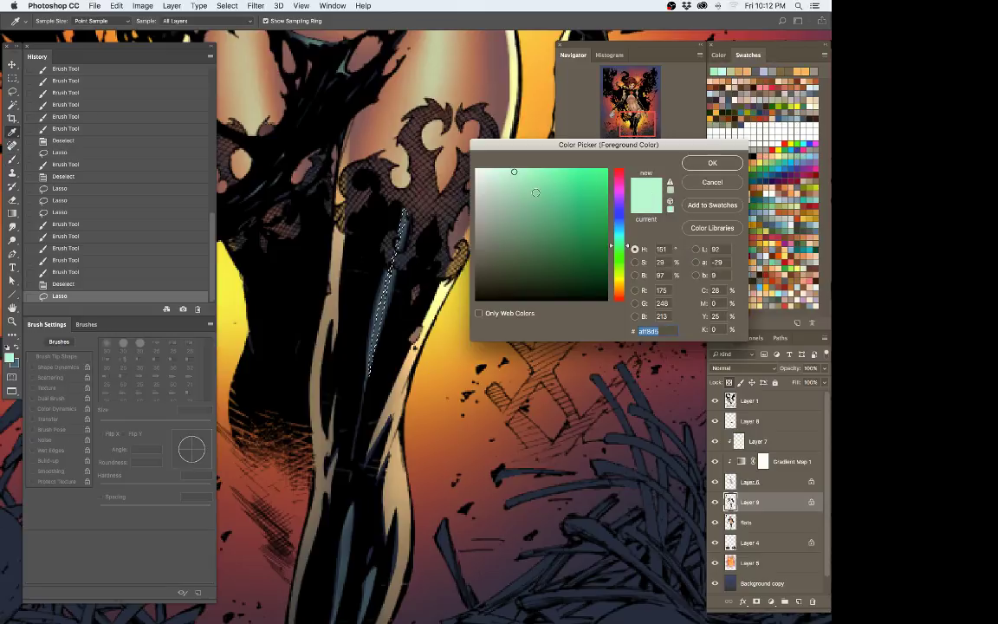
pyautogui.moveTo(498, 175); pyautogui.dragTo(490, 182)
pyautogui.click(727, 165)
pyautogui.press('b')
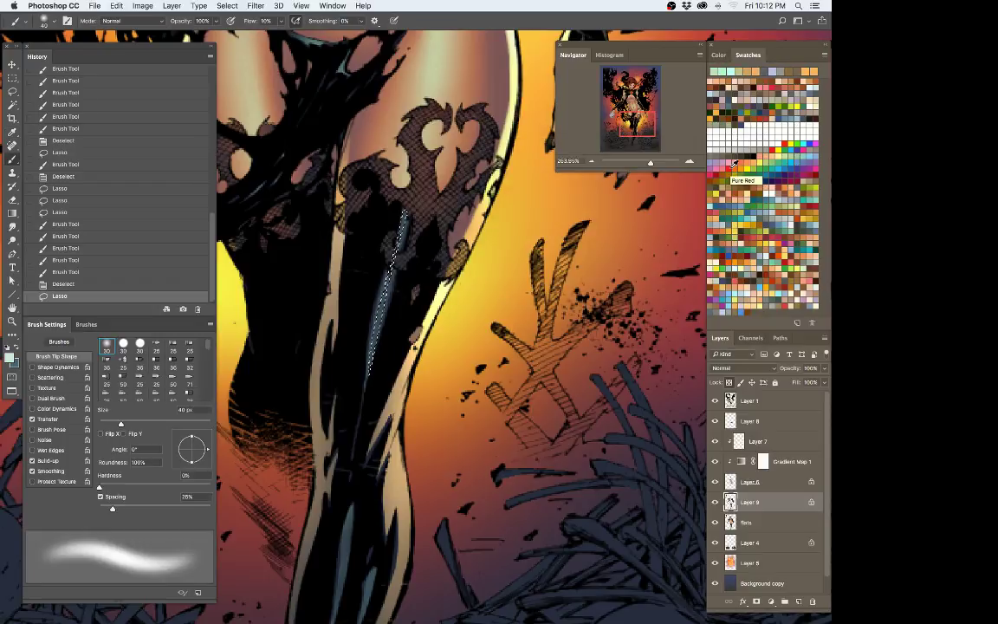
# Step: Brush the pale color inside the selected thigh highlight with the soft 40 px brush, hiding the selection outline
pyautogui.press('super+h')
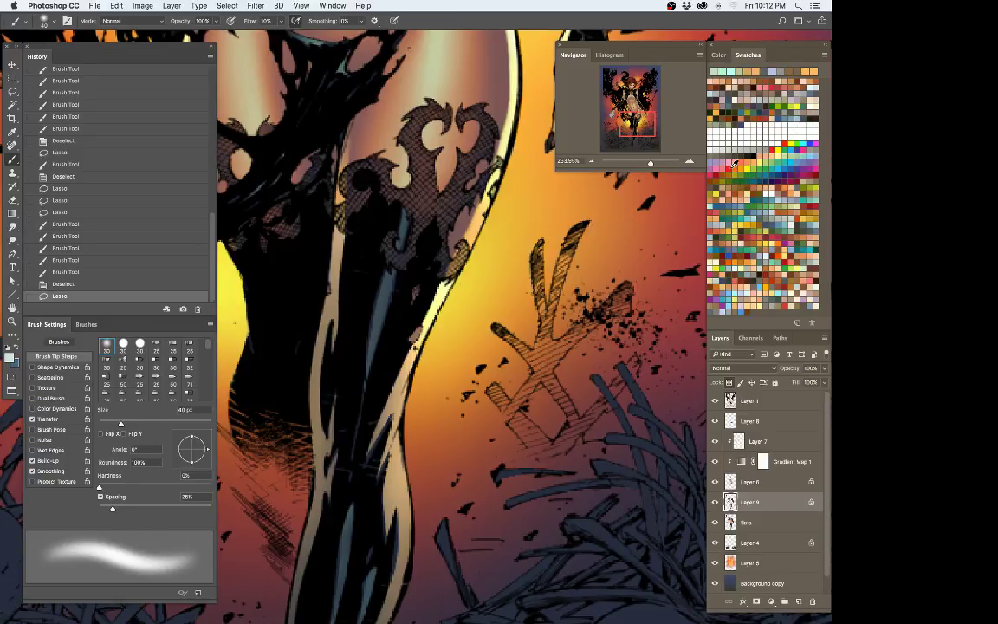
pyautogui.moveTo(406, 236)
pyautogui.mouseDown()
pyautogui.moveTo(387, 297)
pyautogui.moveTo(403, 226)
pyautogui.mouseUp()
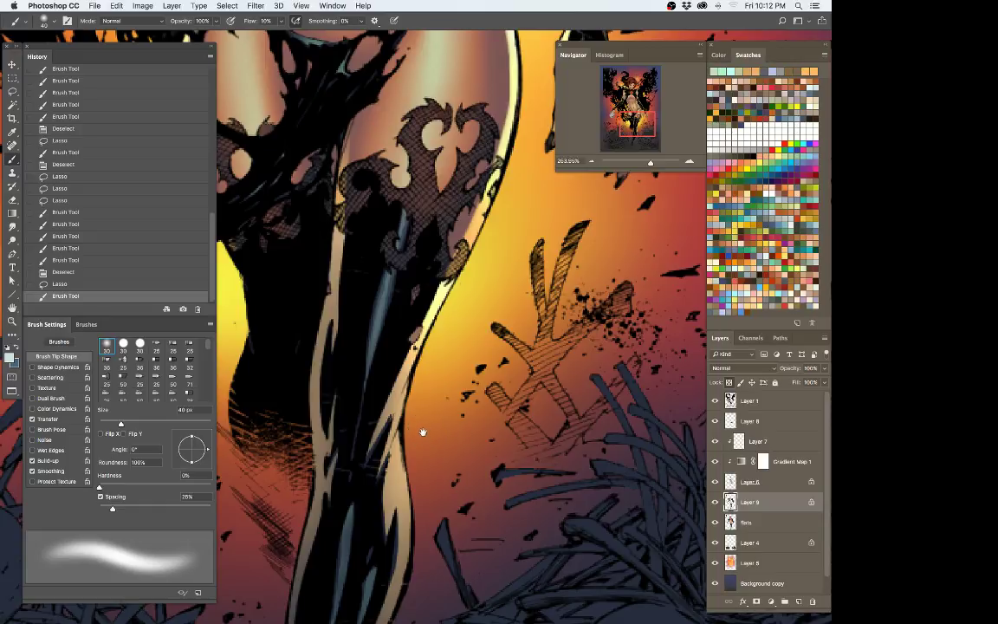
pyautogui.moveTo(429, 415)
pyautogui.mouseDown()
pyautogui.moveTo(425, 237)
pyautogui.moveTo(441, 191)
pyautogui.moveTo(422, 398)
pyautogui.mouseUp()
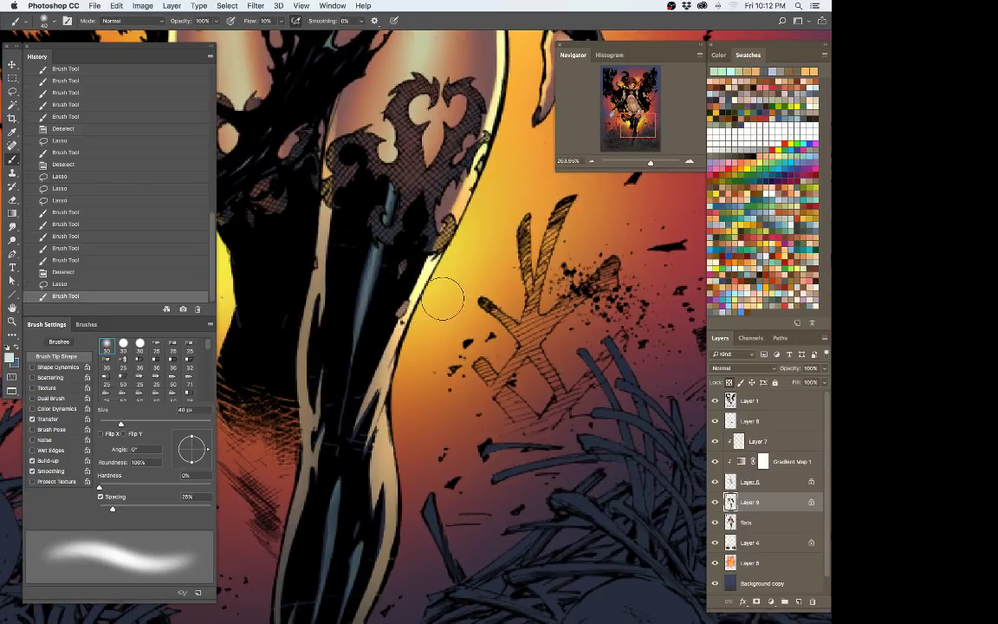
pyautogui.moveTo(413, 351); pyautogui.dragTo(424, 262)
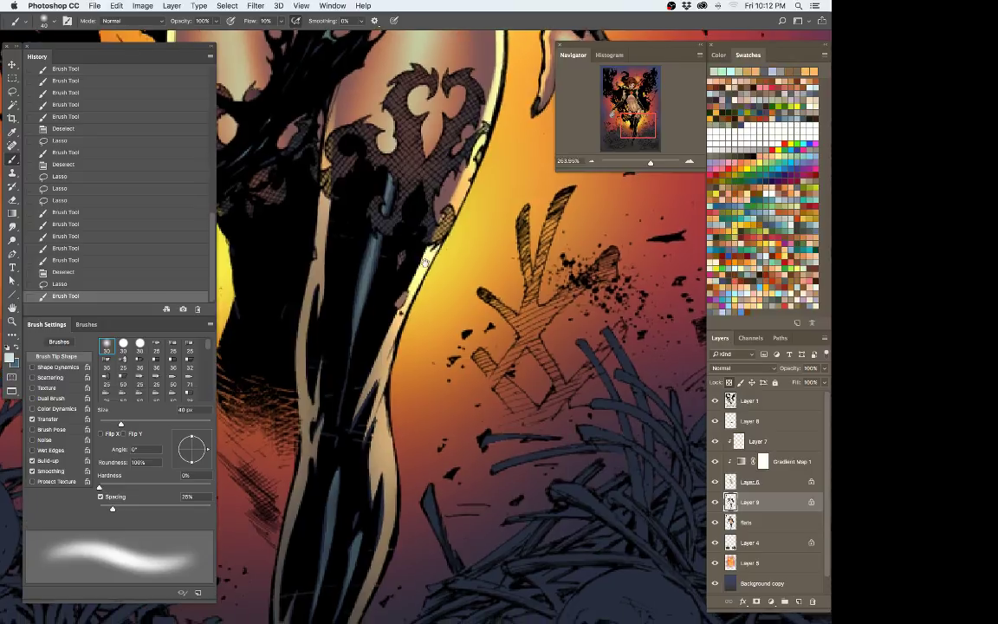
# Step: Lasso inner shapes in the two shin highlights, brush them with the pale color and clear the selection
pyautogui.scroll(-5, 425, 260)
pyautogui.press('l')
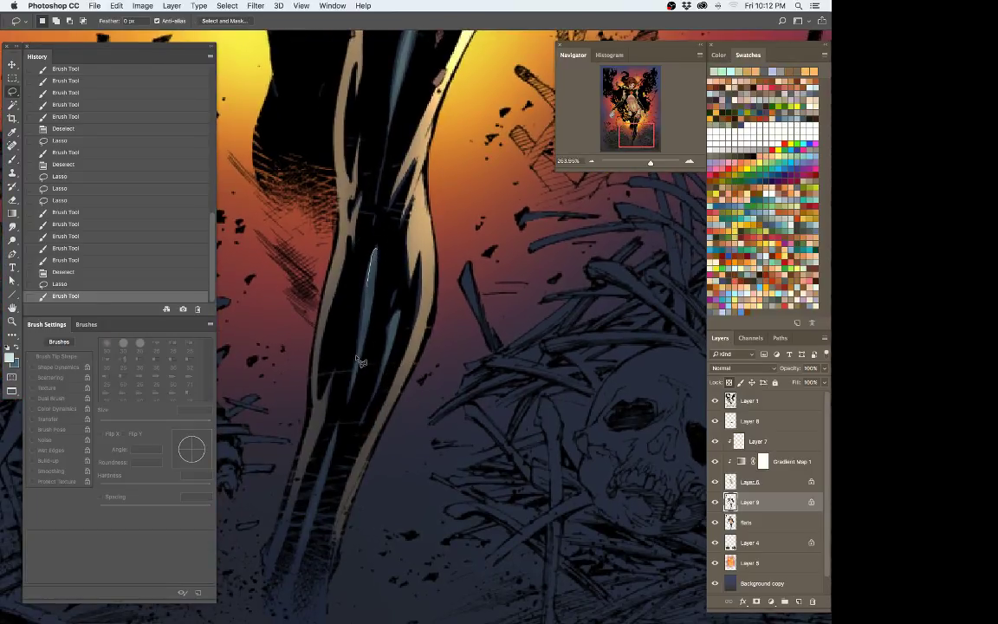
pyautogui.moveTo(358, 358); pyautogui.dragTo(362, 355)
pyautogui.moveTo(396, 315); pyautogui.dragTo(396, 325)
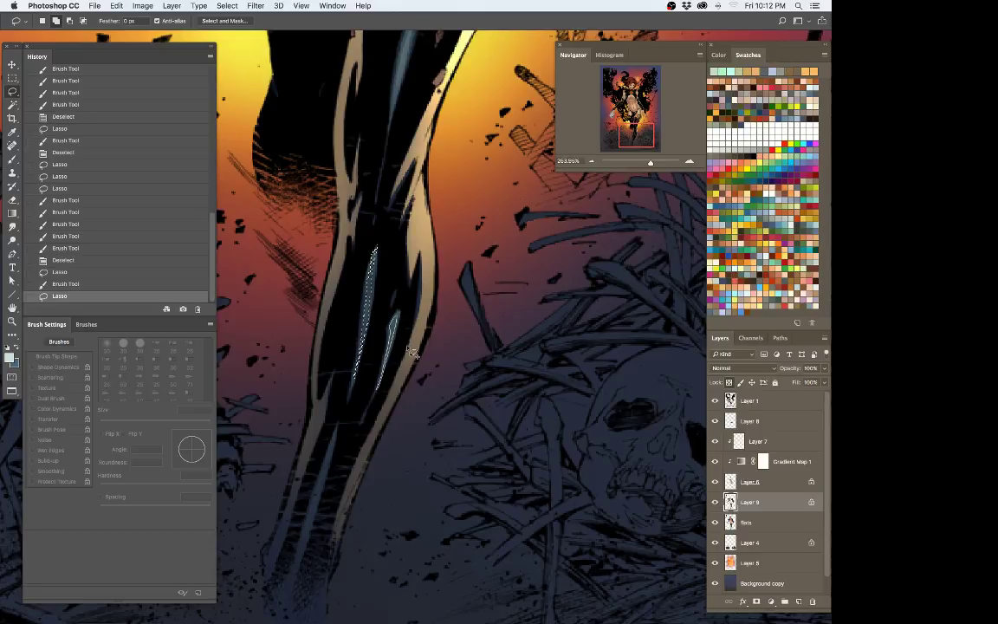
pyautogui.press('super+h')
pyautogui.press('b')
pyautogui.moveTo(358, 318); pyautogui.dragTo(383, 211)
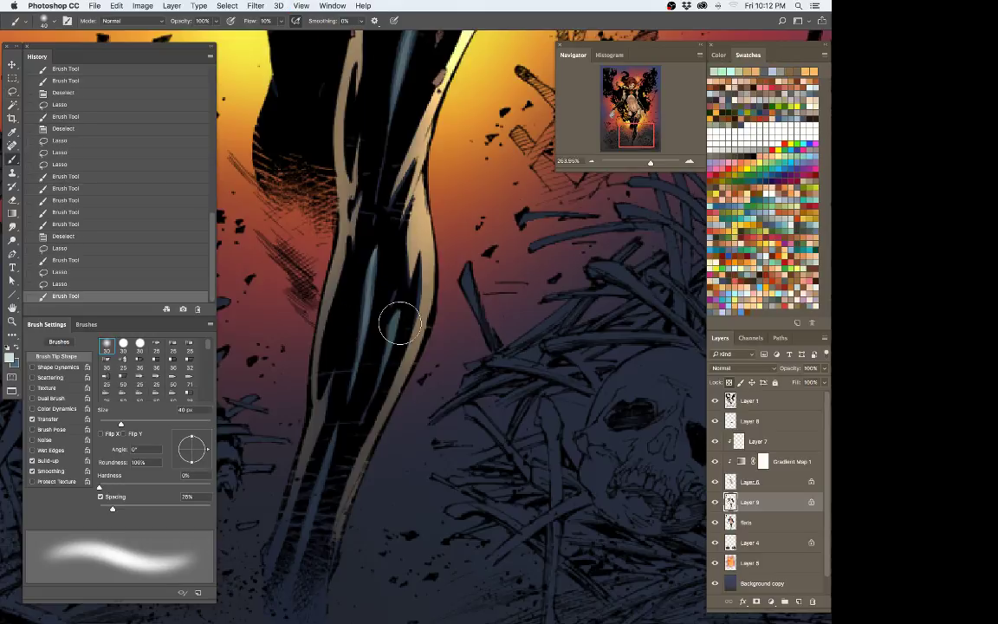
pyautogui.moveTo(400, 323); pyautogui.dragTo(372, 405)
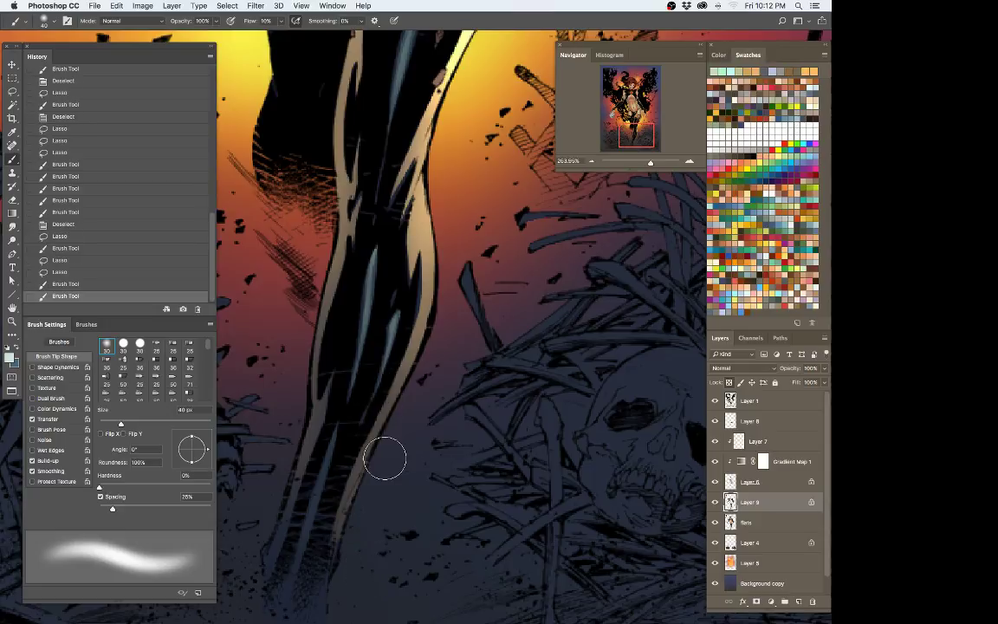
pyautogui.press('l')
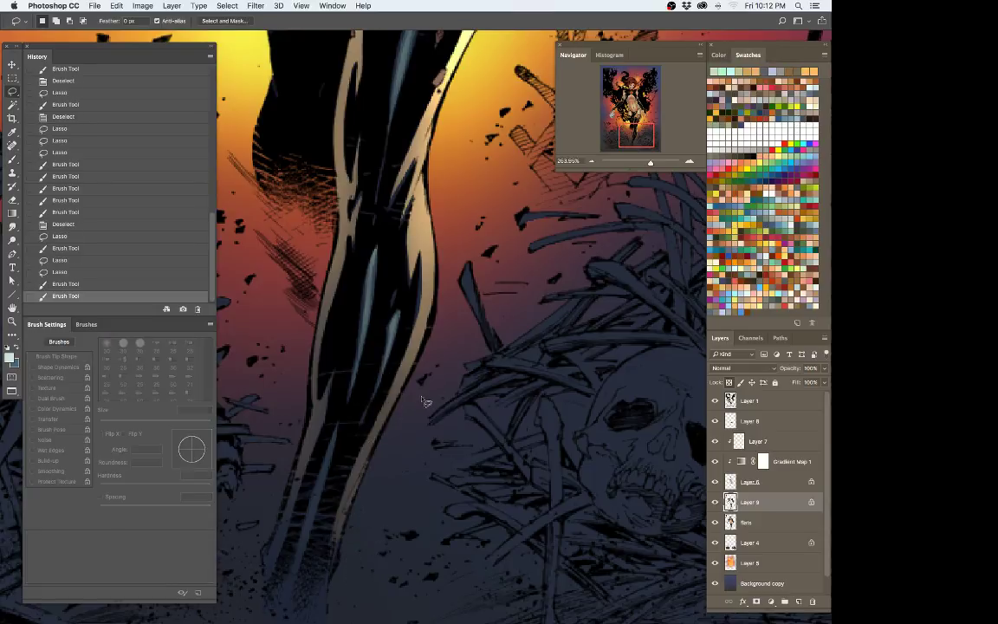
pyautogui.press('super+d')
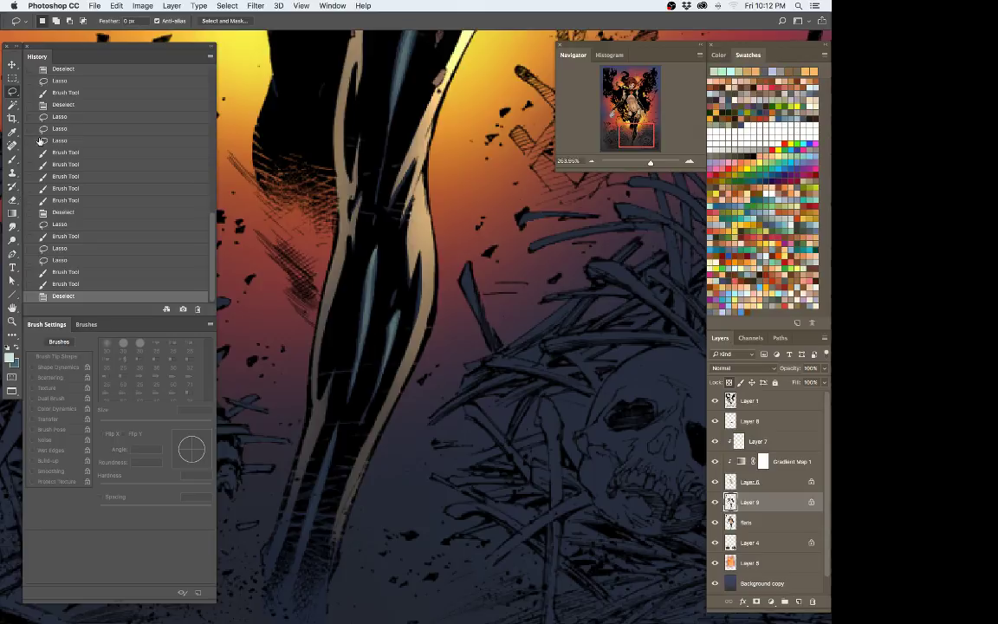
# Step: Choose the standard Lasso tool and try freehand selections over the background beside the stockinged leg, clearing each one
pyautogui.rightClick(14, 91)
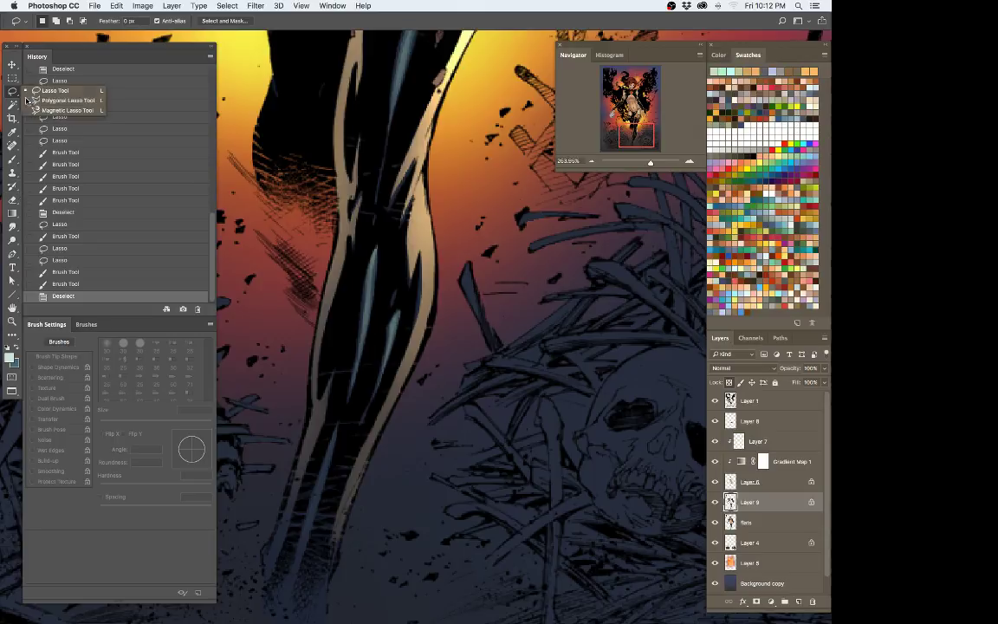
pyautogui.click(91, 91)
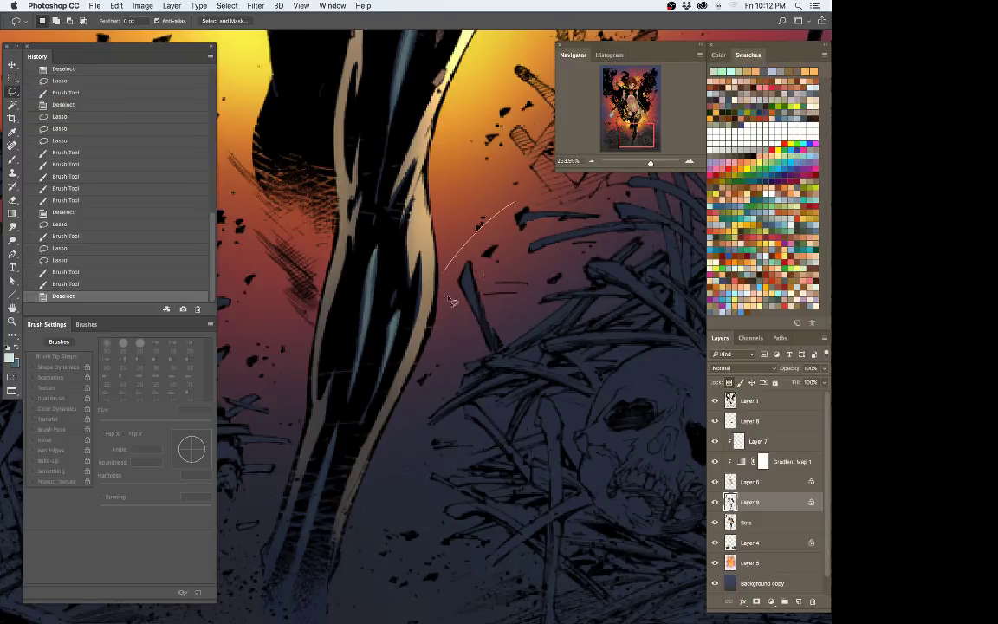
pyautogui.moveTo(449, 298)
pyautogui.mouseDown()
pyautogui.moveTo(485, 398)
pyautogui.moveTo(517, 180)
pyautogui.moveTo(448, 180)
pyautogui.moveTo(620, 248)
pyautogui.moveTo(554, 212)
pyautogui.mouseUp()
pyautogui.hotkey('ctrl', 'd')
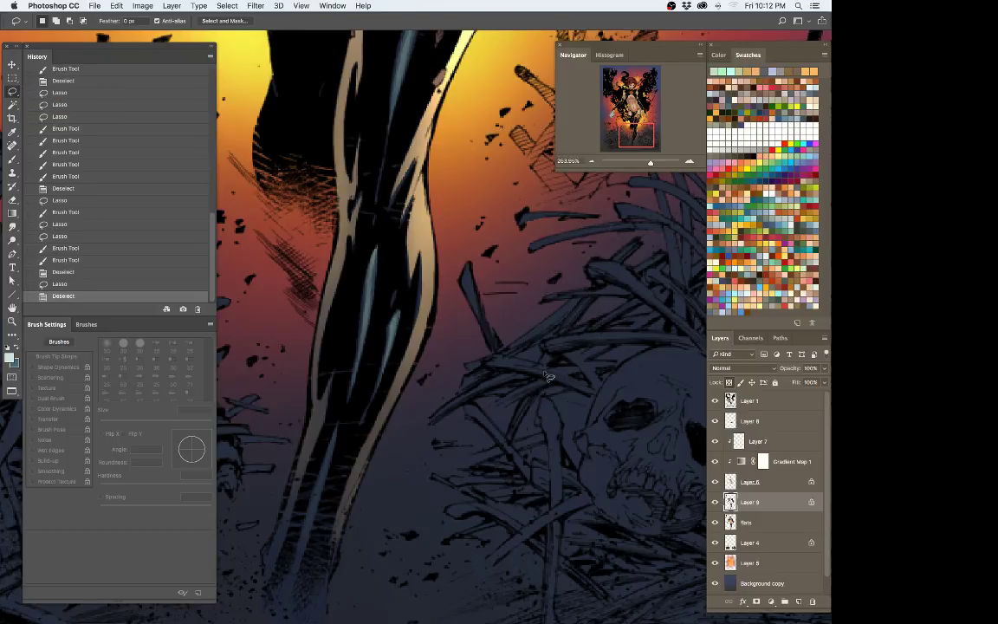
pyautogui.moveTo(535, 247)
pyautogui.mouseDown()
pyautogui.moveTo(490, 279)
pyautogui.moveTo(509, 326)
pyautogui.moveTo(533, 248)
pyautogui.moveTo(446, 293)
pyautogui.moveTo(480, 334)
pyautogui.moveTo(519, 242)
pyautogui.mouseUp()
pyautogui.hotkey('ctrl', 'd')
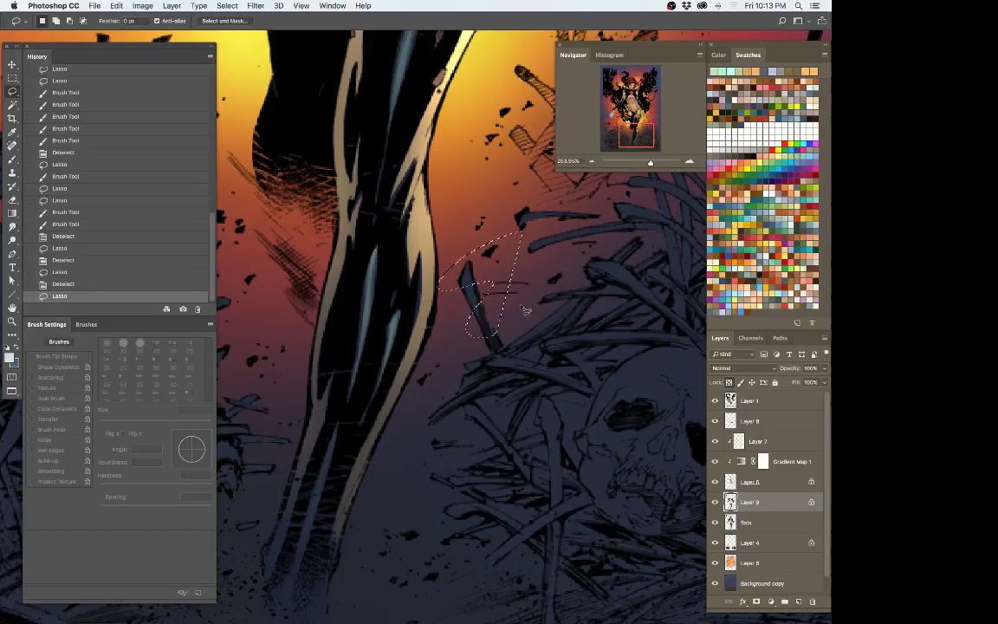
# Step: Try adding several freehand lasso loops over the bone pile to one selection, clearing the practice selections
pyautogui.moveTo(540, 286)
pyautogui.mouseDown()
pyautogui.moveTo(495, 326)
pyautogui.moveTo(536, 344)
pyautogui.mouseUp()
pyautogui.moveTo(585, 295)
pyautogui.mouseDown()
pyautogui.moveTo(580, 326)
pyautogui.moveTo(591, 327)
pyautogui.moveTo(577, 327)
pyautogui.moveTo(572, 340)
pyautogui.moveTo(612, 315)
pyautogui.moveTo(617, 323)
pyautogui.moveTo(600, 342)
pyautogui.moveTo(588, 332)
pyautogui.moveTo(532, 362)
pyautogui.moveTo(576, 372)
pyautogui.moveTo(606, 427)
pyautogui.moveTo(639, 346)
pyautogui.moveTo(608, 292)
pyautogui.moveTo(562, 475)
pyautogui.moveTo(616, 426)
pyautogui.moveTo(623, 375)
pyautogui.moveTo(640, 412)
pyautogui.moveTo(628, 378)
pyautogui.moveTo(638, 335)
pyautogui.moveTo(659, 335)
pyautogui.moveTo(600, 260)
pyautogui.mouseUp()
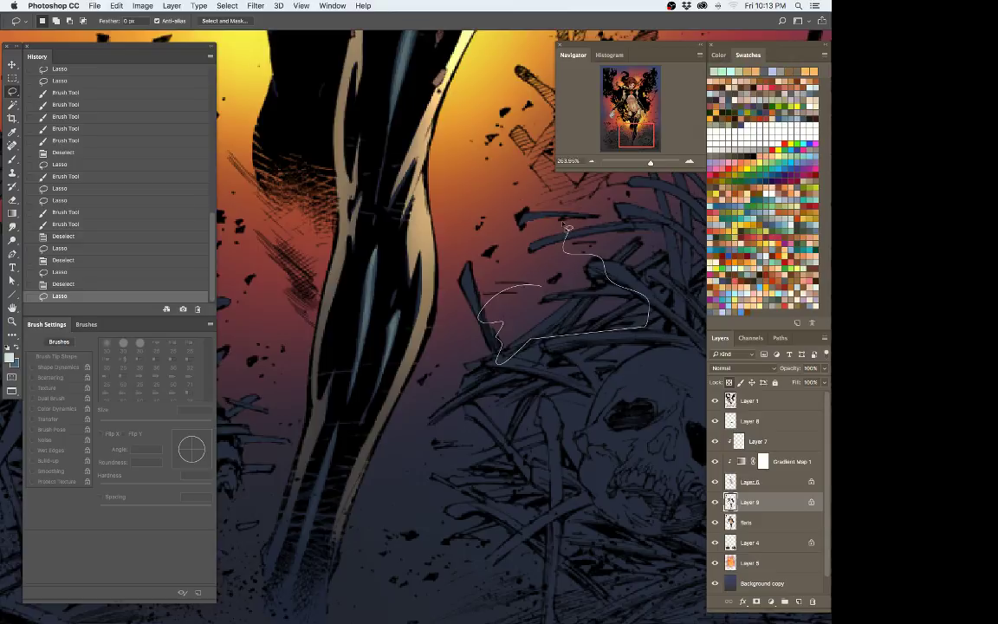
pyautogui.moveTo(567, 228); pyautogui.dragTo(467, 272)
pyautogui.moveTo(501, 209)
pyautogui.mouseDown()
pyautogui.moveTo(489, 192)
pyautogui.moveTo(591, 252)
pyautogui.moveTo(569, 402)
pyautogui.moveTo(554, 442)
pyautogui.moveTo(459, 472)
pyautogui.moveTo(646, 506)
pyautogui.moveTo(642, 433)
pyautogui.moveTo(672, 498)
pyautogui.moveTo(645, 535)
pyautogui.moveTo(537, 557)
pyautogui.moveTo(502, 535)
pyautogui.moveTo(636, 472)
pyautogui.moveTo(582, 402)
pyautogui.moveTo(581, 422)
pyautogui.moveTo(514, 434)
pyautogui.moveTo(569, 358)
pyautogui.mouseUp()
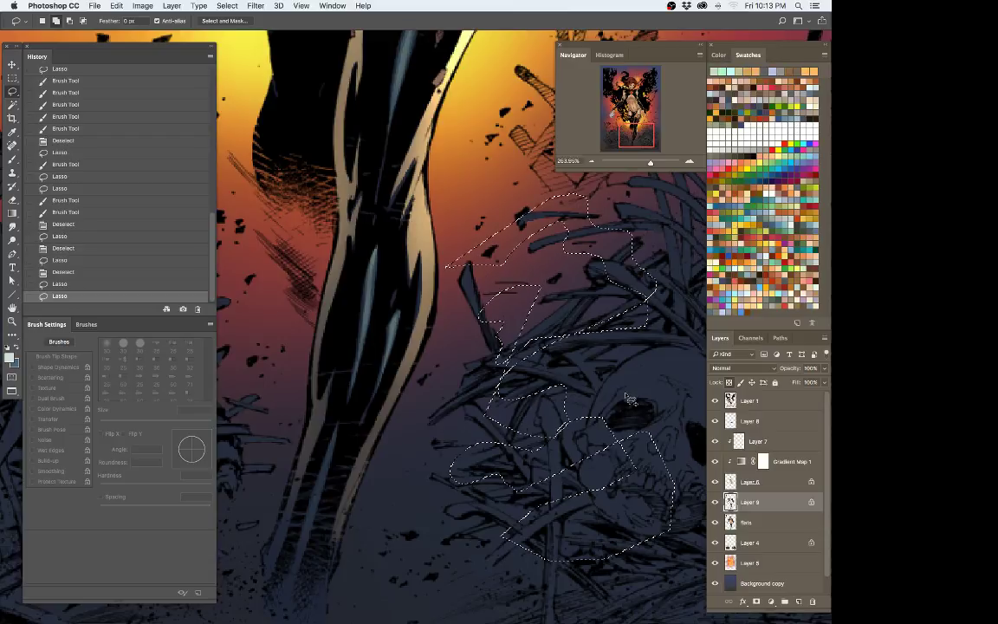
pyautogui.press('super+d')
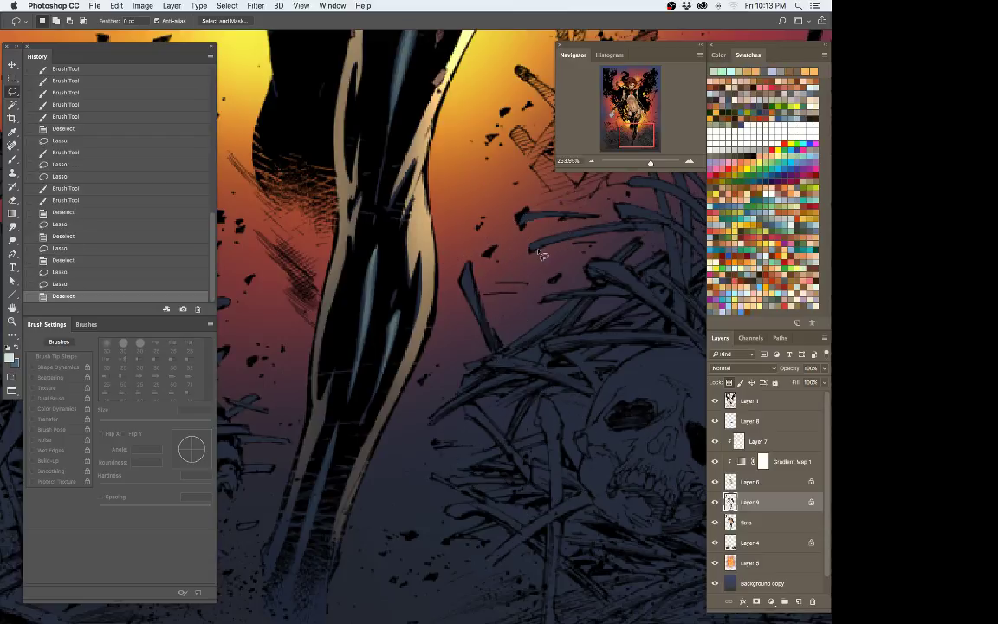
pyautogui.moveTo(538, 254)
pyautogui.mouseDown()
pyautogui.moveTo(476, 299)
pyautogui.moveTo(572, 294)
pyautogui.moveTo(589, 407)
pyautogui.moveTo(464, 429)
pyautogui.moveTo(582, 400)
pyautogui.moveTo(544, 452)
pyautogui.mouseUp()
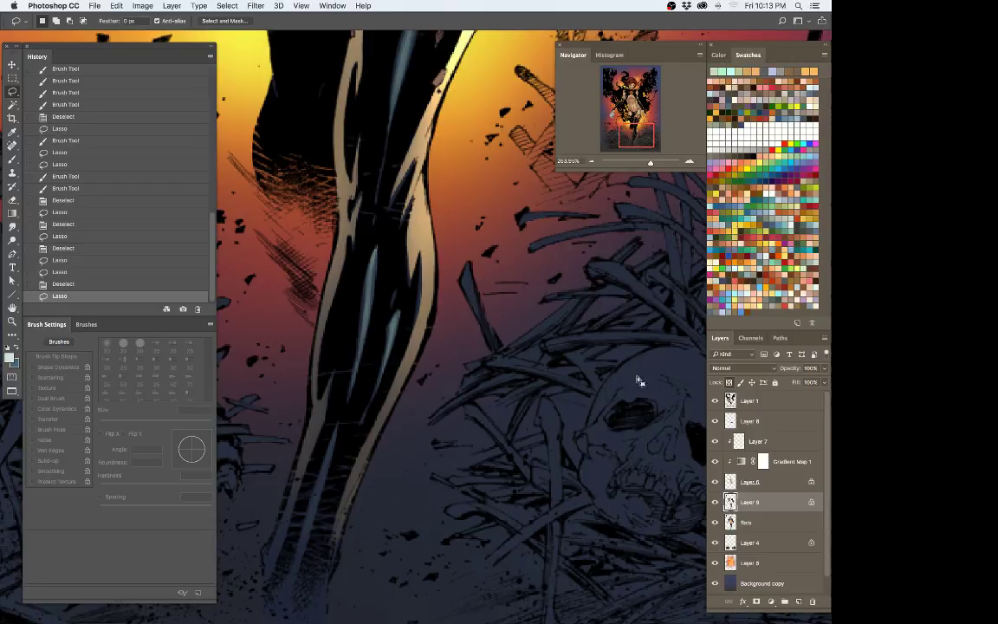
pyautogui.press('super+d')
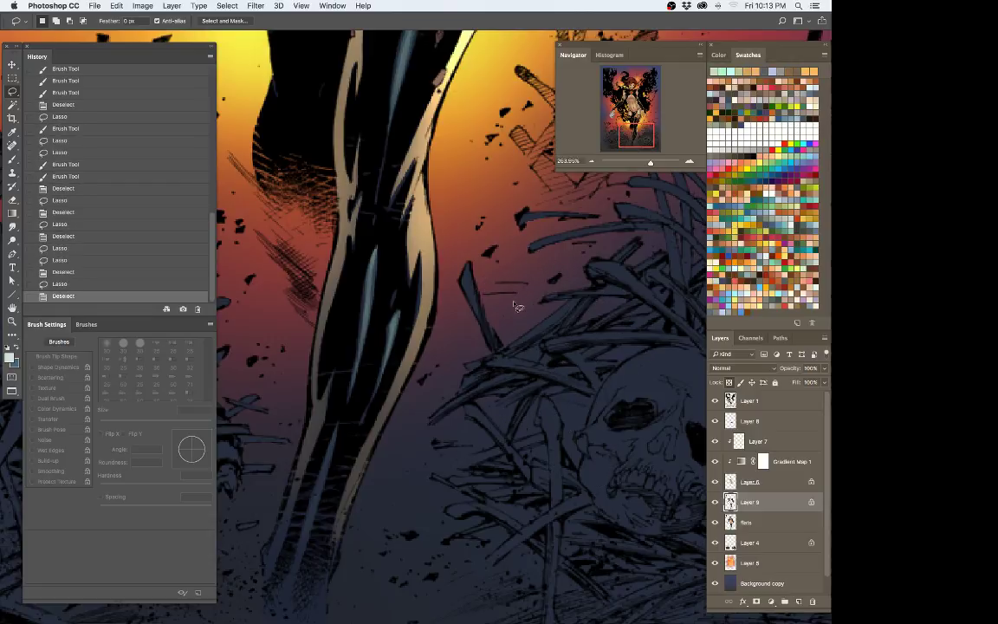
# Step: Try a lasso selection beside the leg, adding loops over the bones, subtracting parts of it and clearing it
pyautogui.moveTo(468, 314)
pyautogui.mouseDown()
pyautogui.moveTo(508, 369)
pyautogui.moveTo(547, 271)
pyautogui.moveTo(514, 247)
pyautogui.moveTo(489, 267)
pyautogui.moveTo(498, 296)
pyautogui.moveTo(553, 287)
pyautogui.moveTo(504, 336)
pyautogui.moveTo(494, 303)
pyautogui.mouseUp()
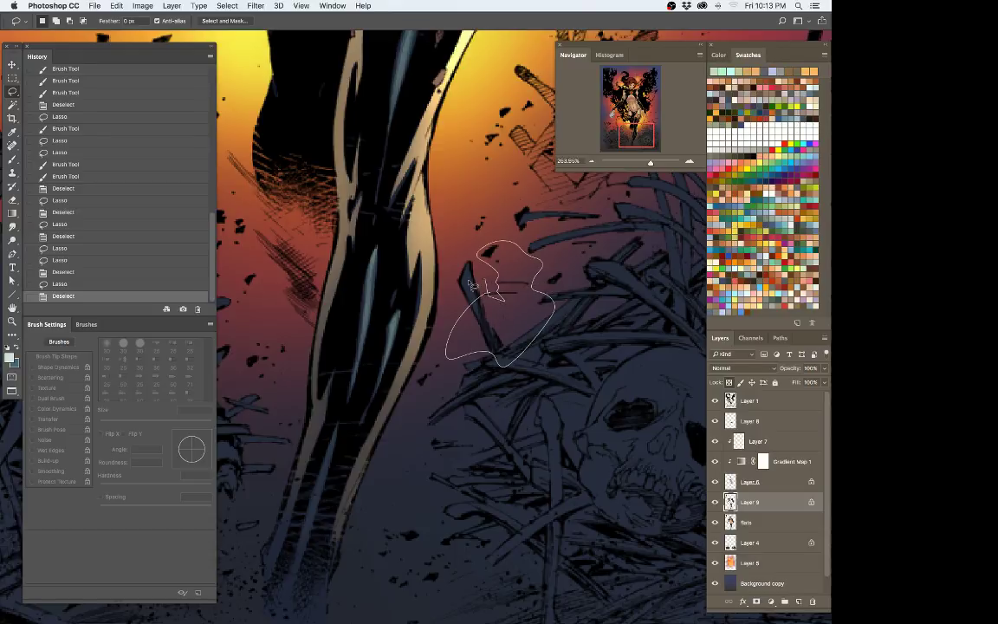
pyautogui.moveTo(486, 387); pyautogui.dragTo(493, 394)
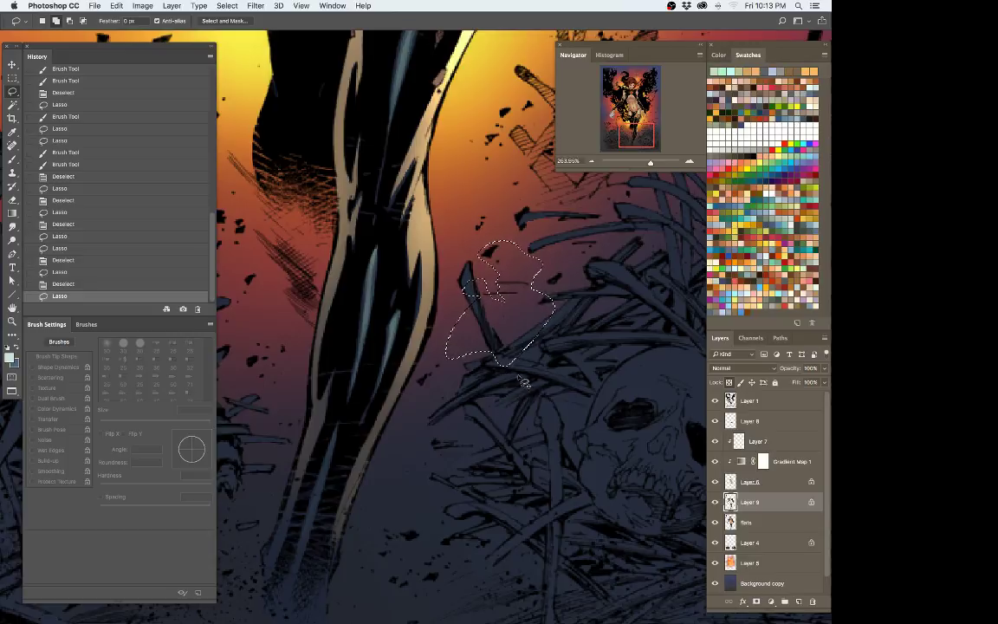
pyautogui.moveTo(524, 369)
pyautogui.keyDown('shift'); pyautogui.mouseDown()
pyautogui.moveTo(567, 375)
pyautogui.moveTo(616, 331)
pyautogui.moveTo(590, 350)
pyautogui.mouseUp(); pyautogui.keyUp('shift')
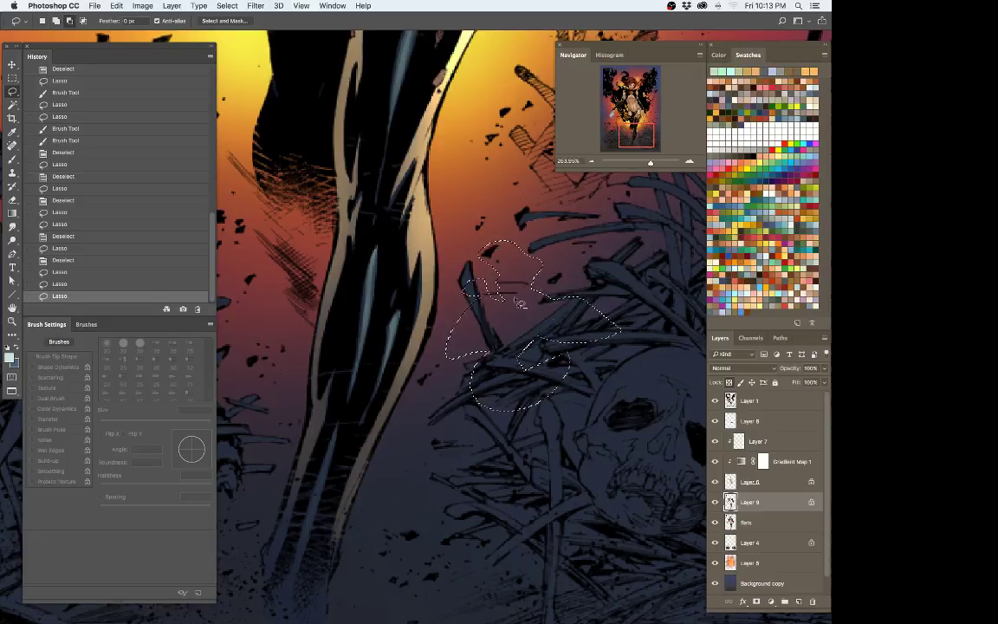
pyautogui.moveTo(546, 258)
pyautogui.mouseDown()
pyautogui.moveTo(607, 269)
pyautogui.moveTo(638, 239)
pyautogui.moveTo(629, 223)
pyautogui.moveTo(562, 255)
pyautogui.moveTo(525, 333)
pyautogui.mouseUp()
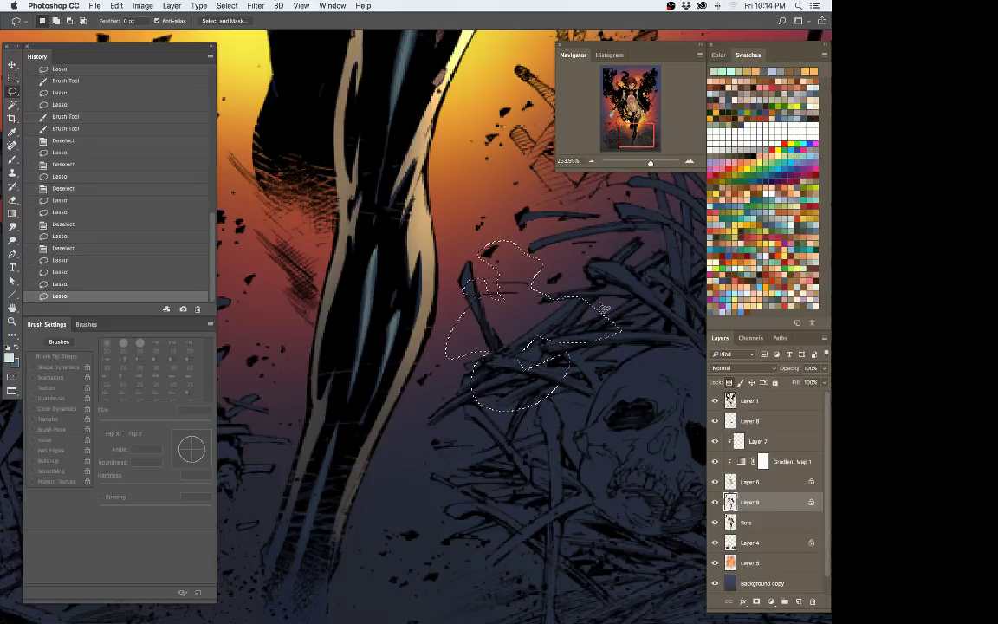
pyautogui.moveTo(595, 284)
pyautogui.mouseDown()
pyautogui.moveTo(468, 322)
pyautogui.moveTo(617, 286)
pyautogui.mouseUp()
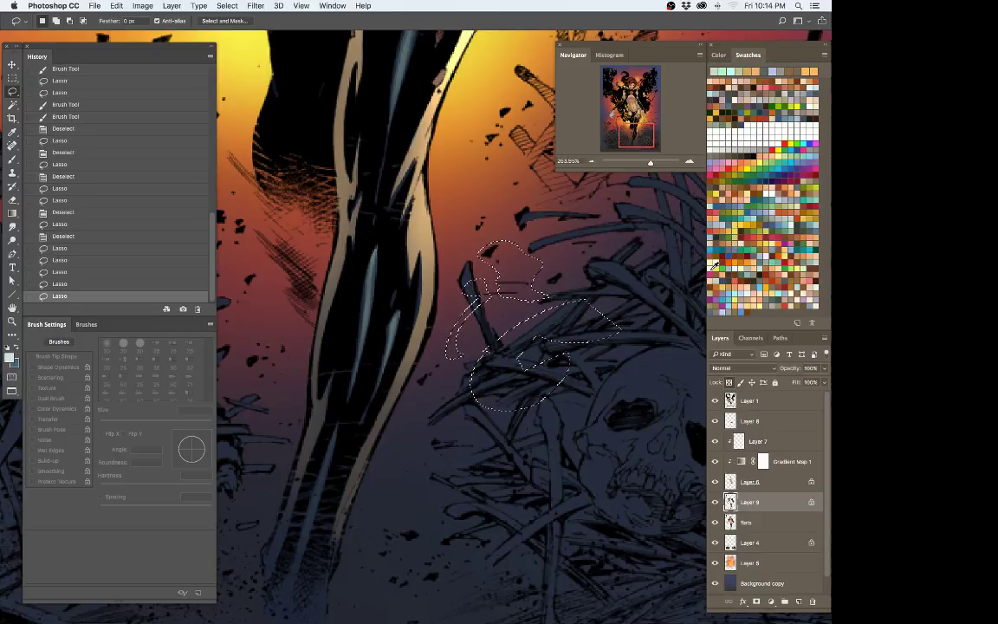
pyautogui.click(601, 367)
pyautogui.click(391, 466)
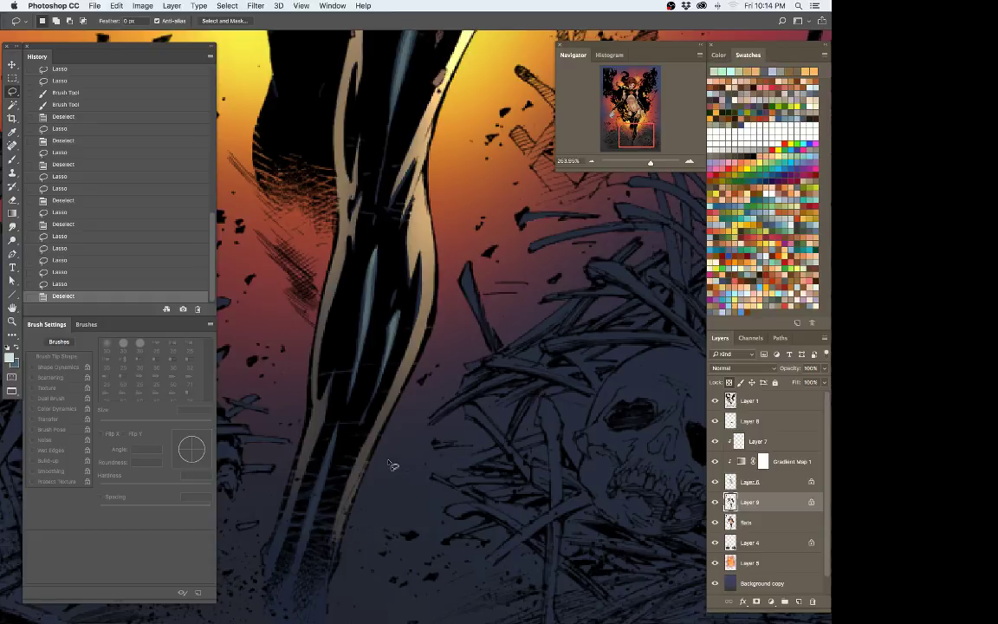
# Step: Hide the panels, lasso inner shapes in the upper-arm and forearm highlights of the skull-holding arm's glove, and brush them pale
pyautogui.press('Tab')
pyautogui.moveTo(334, 199); pyautogui.dragTo(466, 485)
pyautogui.moveTo(459, 277); pyautogui.dragTo(485, 413)
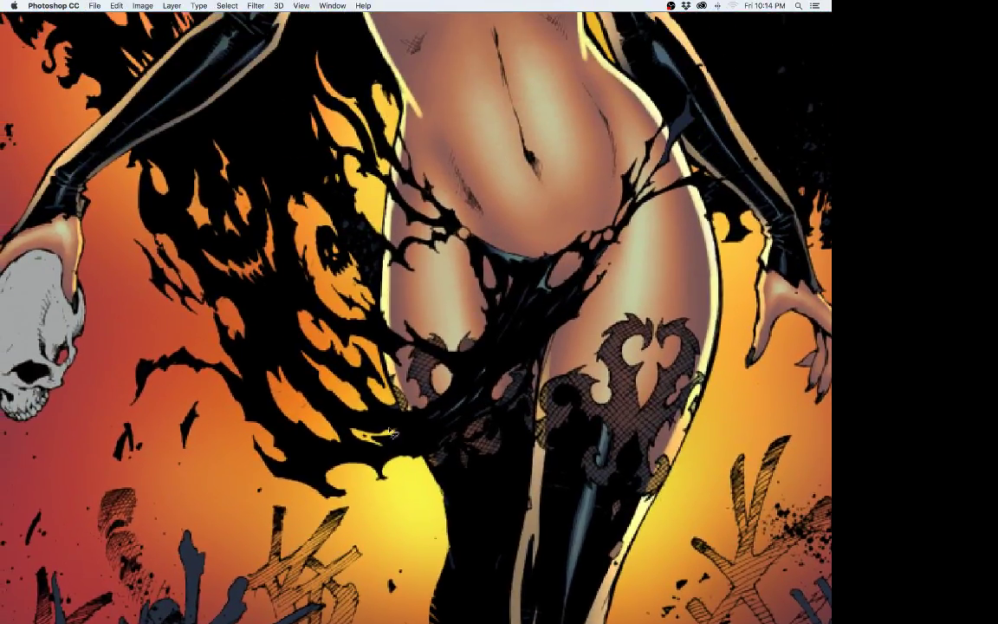
pyautogui.moveTo(365, 262)
pyautogui.mouseDown()
pyautogui.moveTo(403, 373)
pyautogui.moveTo(457, 470)
pyautogui.mouseUp()
pyautogui.keyDown('super'); pyautogui.click(364, 206); pyautogui.keyUp('super')
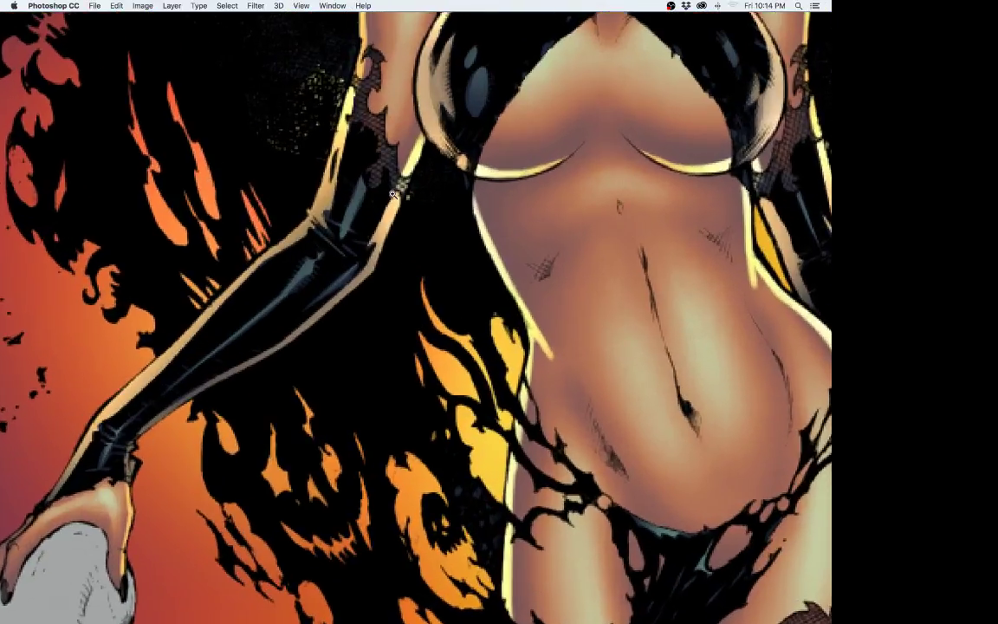
pyautogui.moveTo(355, 198); pyautogui.dragTo(364, 176)
pyautogui.moveTo(323, 242)
pyautogui.mouseDown()
pyautogui.moveTo(282, 298)
pyautogui.moveTo(175, 386)
pyautogui.moveTo(313, 266)
pyautogui.mouseUp()
pyautogui.press('super+h')
pyautogui.press('b')
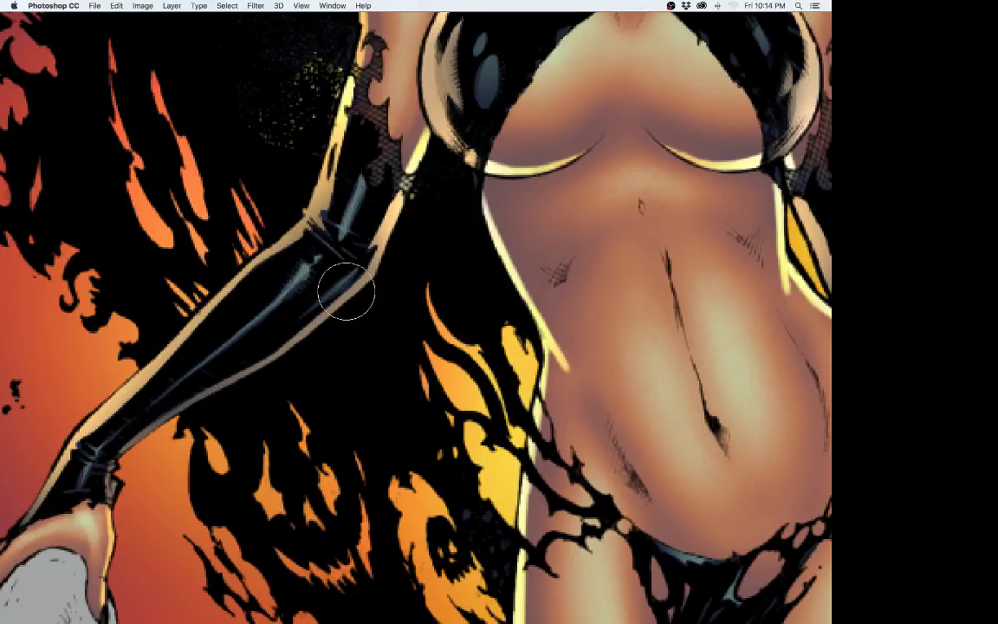
# Step: Lasso narrow inner shapes in the forearm, upper-arm and wrist highlights of the glove on the empty-handed arm
pyautogui.scroll(5, 396, 400)
pyautogui.hscroll(4, 396, 400)
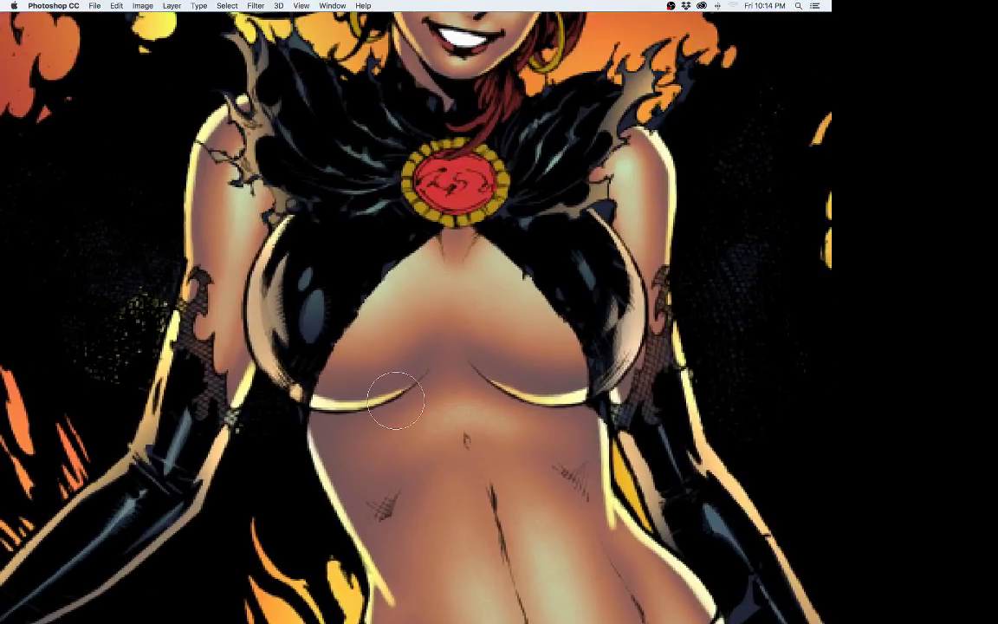
pyautogui.press('l')
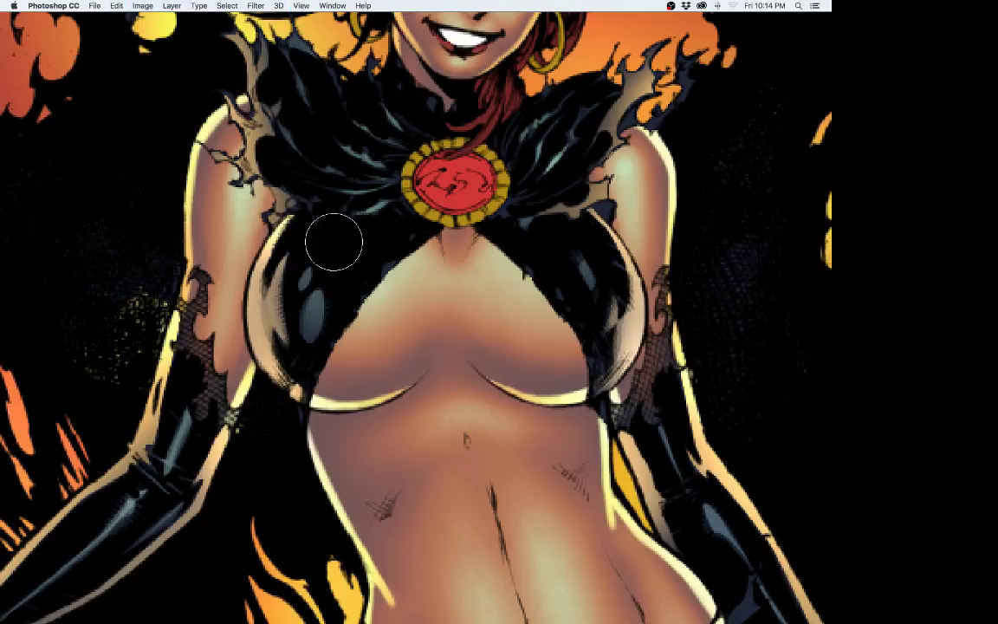
pyautogui.press('space')
pyautogui.moveTo(537, 352)
pyautogui.mouseDown()
pyautogui.moveTo(323, 347)
pyautogui.moveTo(272, 315)
pyautogui.mouseUp()
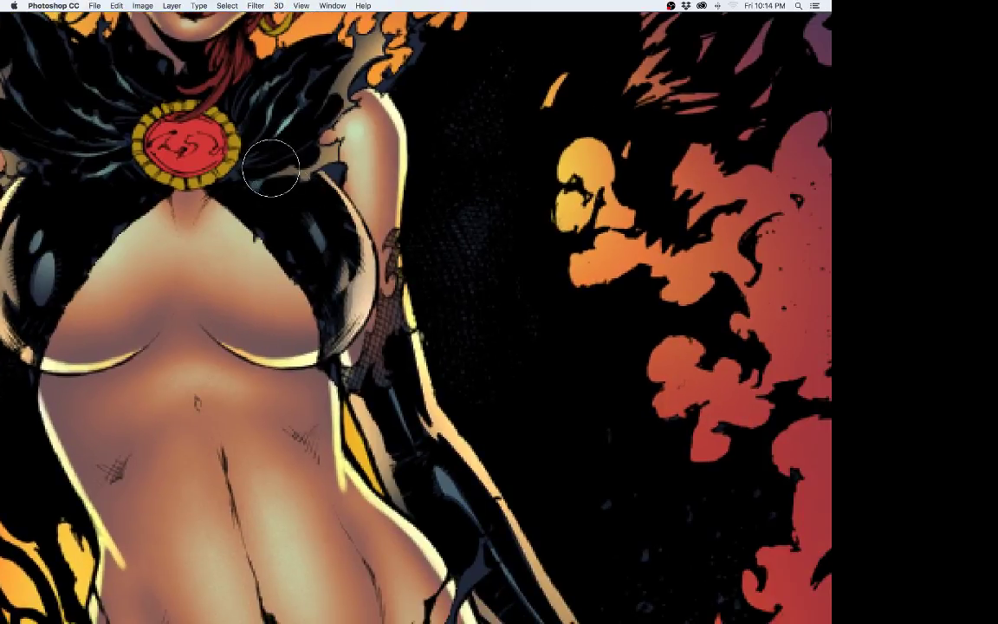
pyautogui.moveTo(440, 416); pyautogui.dragTo(278, 263)
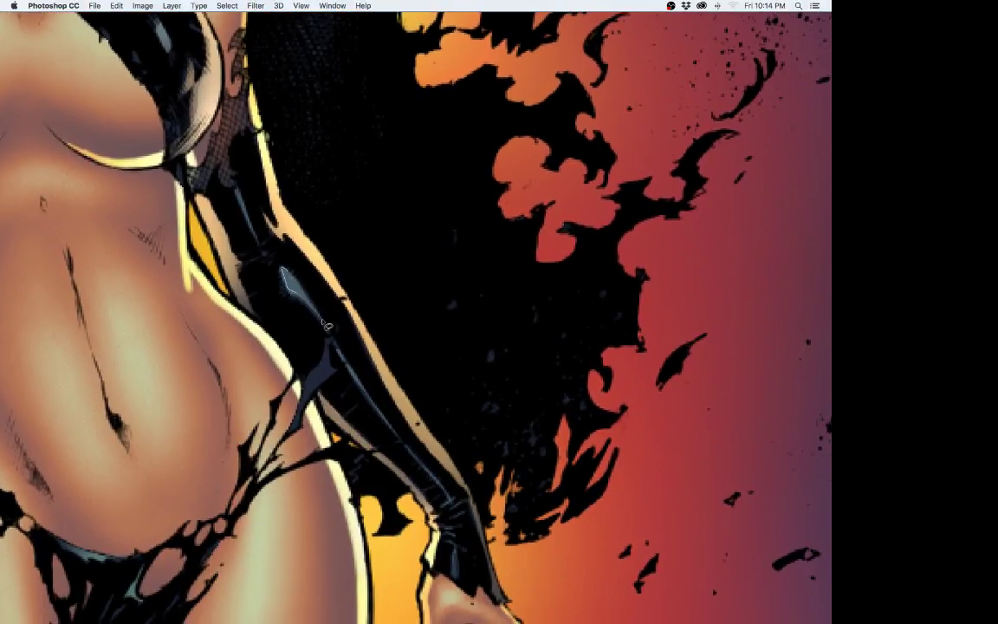
pyautogui.moveTo(322, 320)
pyautogui.mouseDown()
pyautogui.moveTo(285, 284)
pyautogui.moveTo(294, 297)
pyautogui.mouseUp()
pyautogui.moveTo(251, 227); pyautogui.dragTo(256, 232)
pyautogui.moveTo(375, 369); pyautogui.dragTo(252, 254)
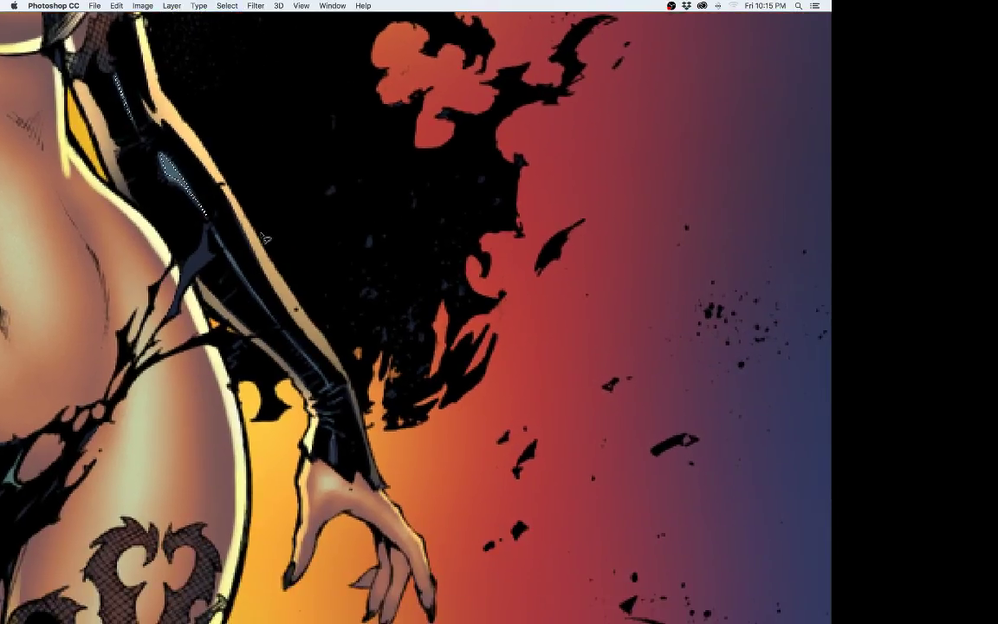
pyautogui.moveTo(306, 356)
pyautogui.mouseDown()
pyautogui.moveTo(343, 402)
pyautogui.moveTo(339, 453)
pyautogui.moveTo(339, 377)
pyautogui.moveTo(325, 346)
pyautogui.moveTo(329, 401)
pyautogui.mouseUp()
# Step: Hide the selection outline, brush the pale color over the selected glove highlights and clear the selection
pyautogui.press('super+h')
pyautogui.press('b')
pyautogui.moveTo(173, 156); pyautogui.dragTo(225, 226)
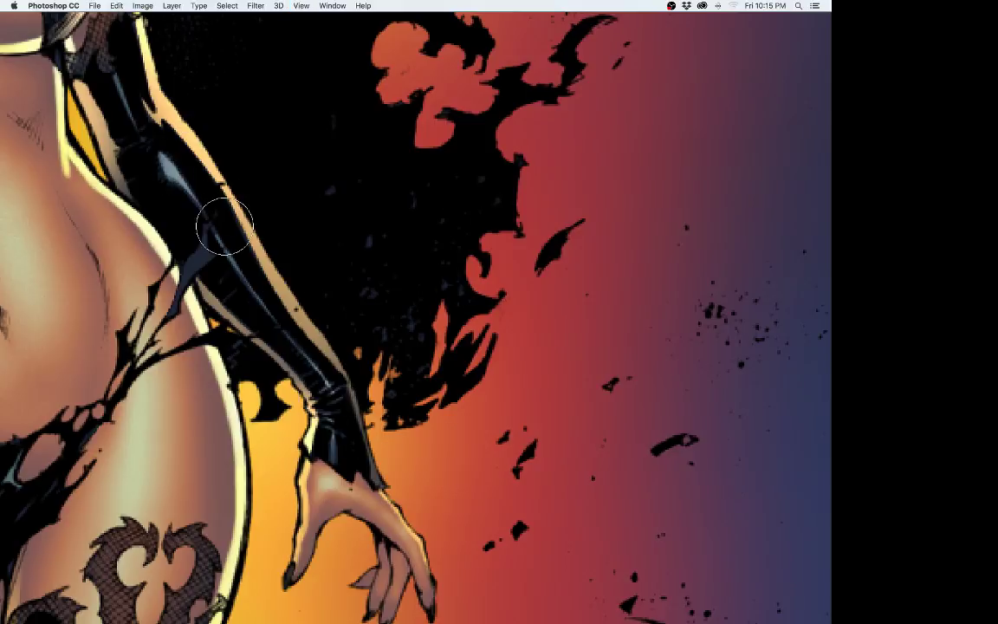
pyautogui.moveTo(263, 114); pyautogui.dragTo(465, 434)
pyautogui.moveTo(435, 291); pyautogui.dragTo(456, 308)
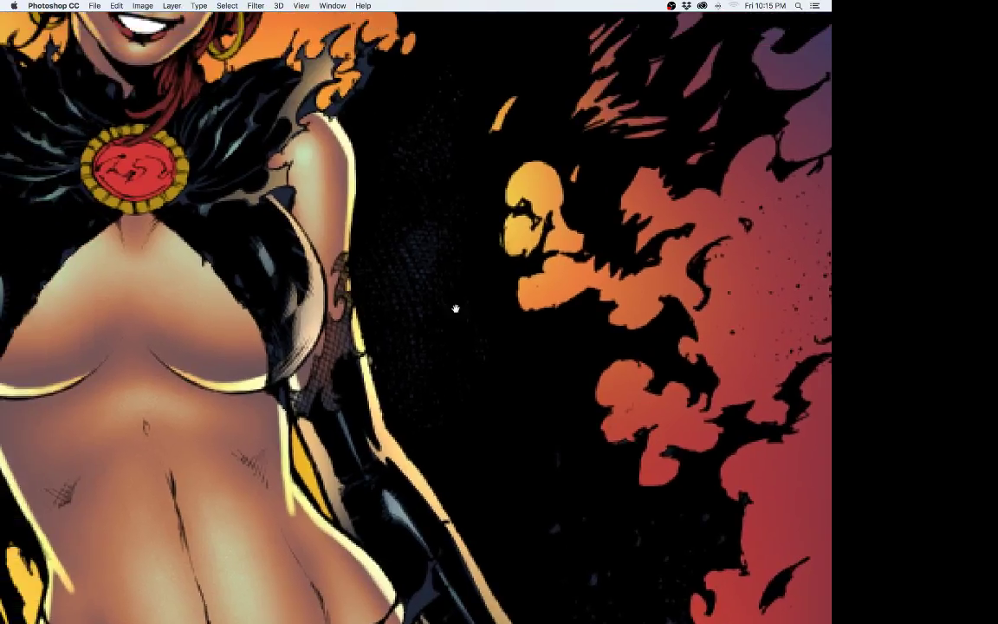
pyautogui.moveTo(372, 207)
pyautogui.mouseDown()
pyautogui.moveTo(437, 323)
pyautogui.moveTo(551, 413)
pyautogui.mouseUp()
pyautogui.press('super+d')
# Step: Lasso inner shapes in the curled cape tips on both sides of the head, brush them pale and deselect
pyautogui.press('l')
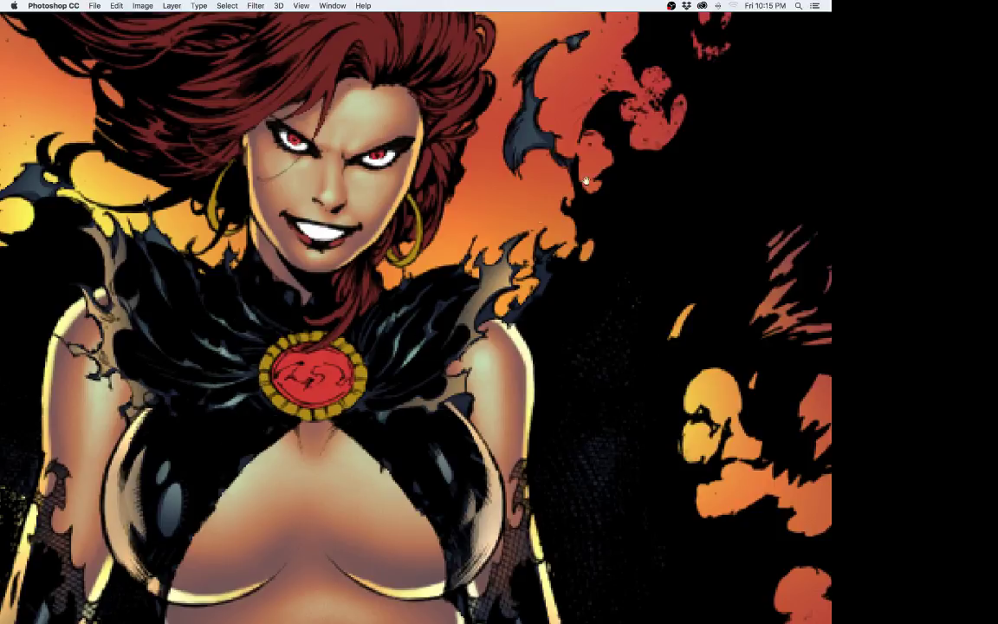
pyautogui.moveTo(587, 181)
pyautogui.mouseDown()
pyautogui.moveTo(532, 350)
pyautogui.moveTo(499, 391)
pyautogui.mouseUp()
pyautogui.press('super+d')
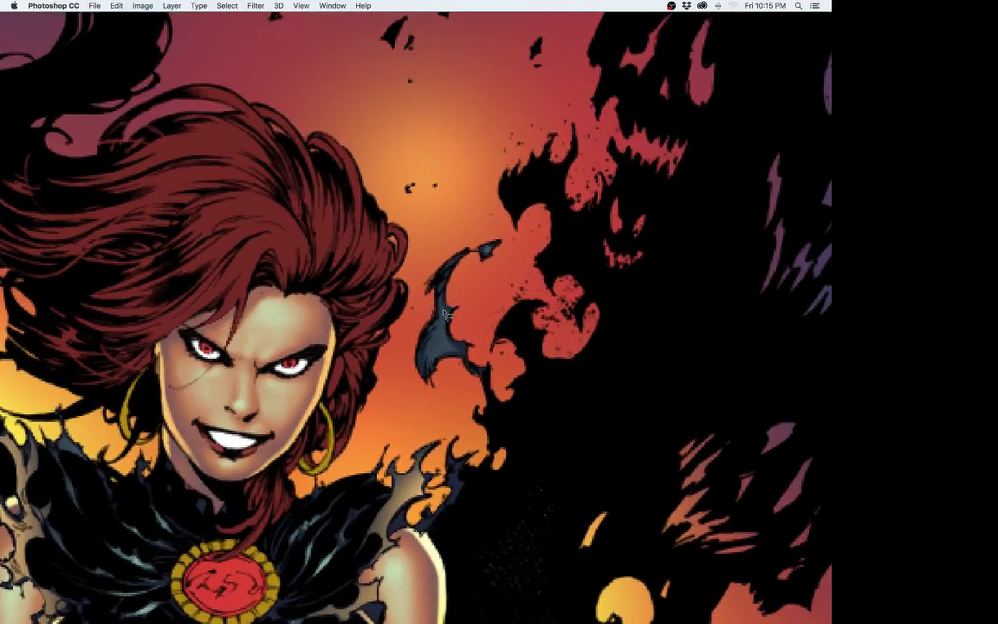
pyautogui.moveTo(444, 293)
pyautogui.mouseDown()
pyautogui.moveTo(453, 347)
pyautogui.moveTo(441, 346)
pyautogui.moveTo(443, 294)
pyautogui.mouseUp()
pyautogui.moveTo(273, 407); pyautogui.dragTo(661, 355)
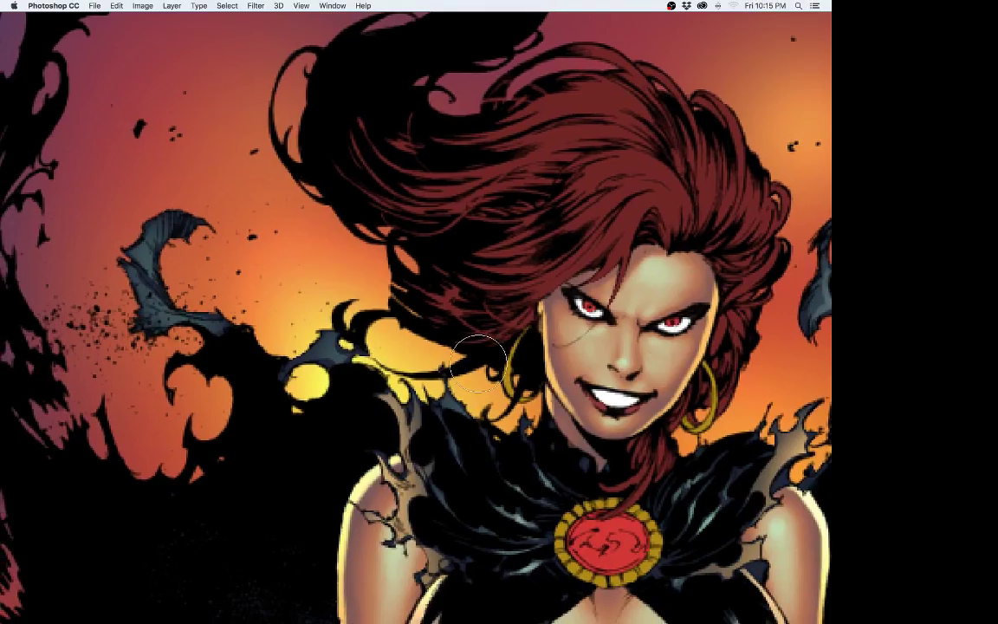
pyautogui.moveTo(129, 269)
pyautogui.mouseDown()
pyautogui.moveTo(153, 310)
pyautogui.moveTo(130, 275)
pyautogui.mouseUp()
pyautogui.moveTo(154, 315)
pyautogui.mouseDown()
pyautogui.moveTo(211, 323)
pyautogui.moveTo(156, 317)
pyautogui.mouseUp()
pyautogui.moveTo(151, 275)
pyautogui.mouseDown()
pyautogui.moveTo(151, 245)
pyautogui.moveTo(176, 308)
pyautogui.mouseUp()
pyautogui.press('b')
pyautogui.press('super+d')
# Step: Show the panels and select the brooch's gold rim color on the flats layer with the Magic Wand
pyautogui.press('z')
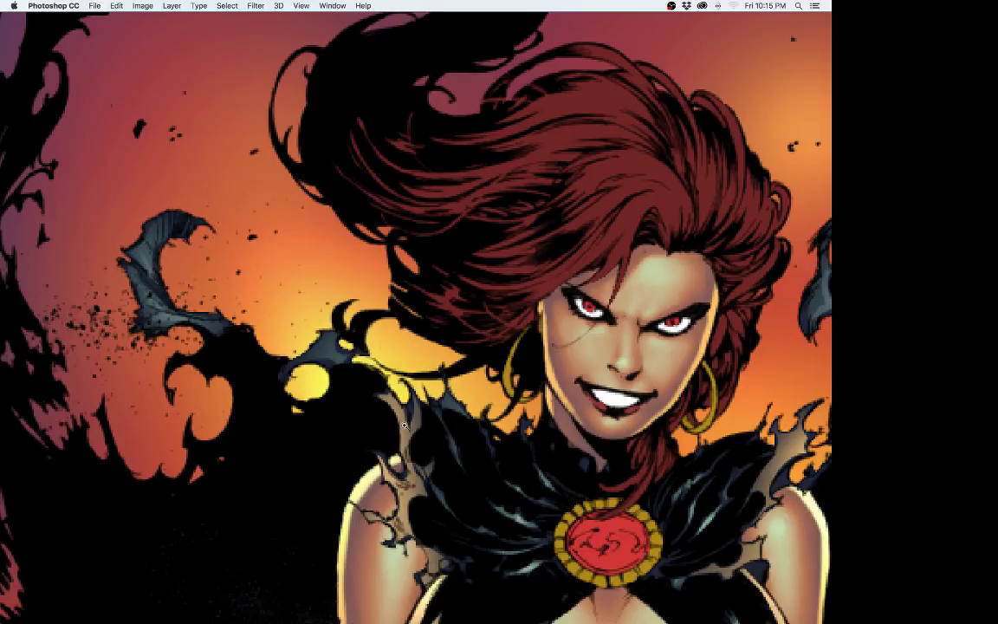
pyautogui.moveTo(509, 368); pyautogui.dragTo(426, 424)
pyautogui.moveTo(565, 440); pyautogui.dragTo(405, 149)
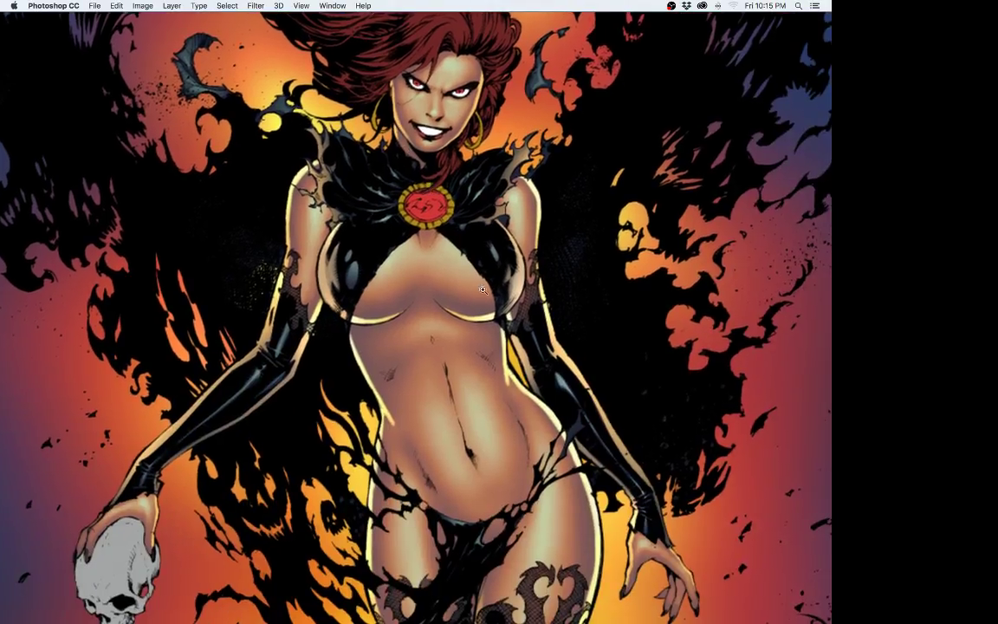
pyautogui.moveTo(505, 288); pyautogui.dragTo(449, 352)
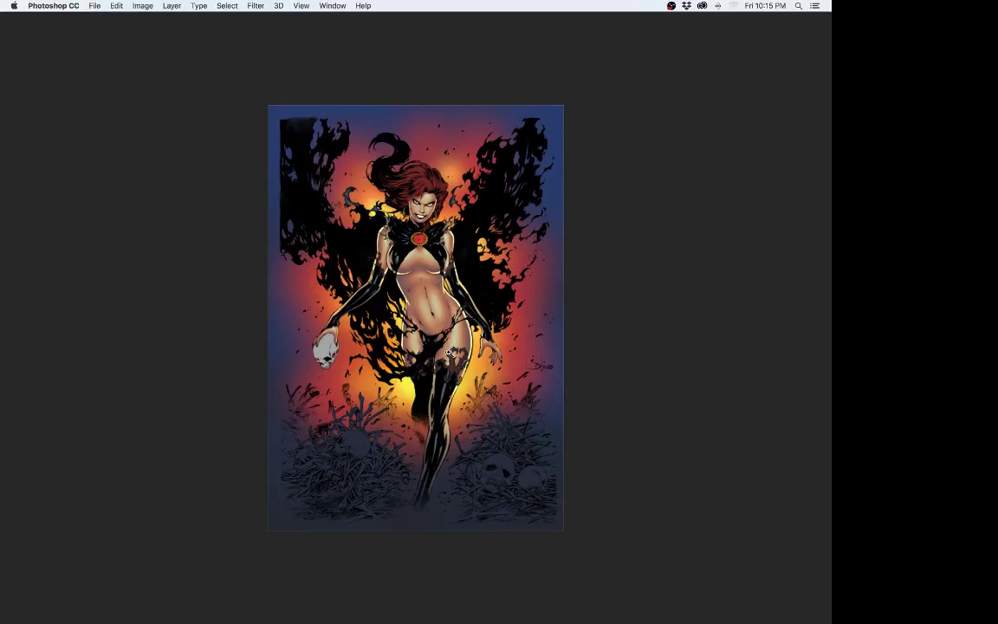
pyautogui.press('Tab')
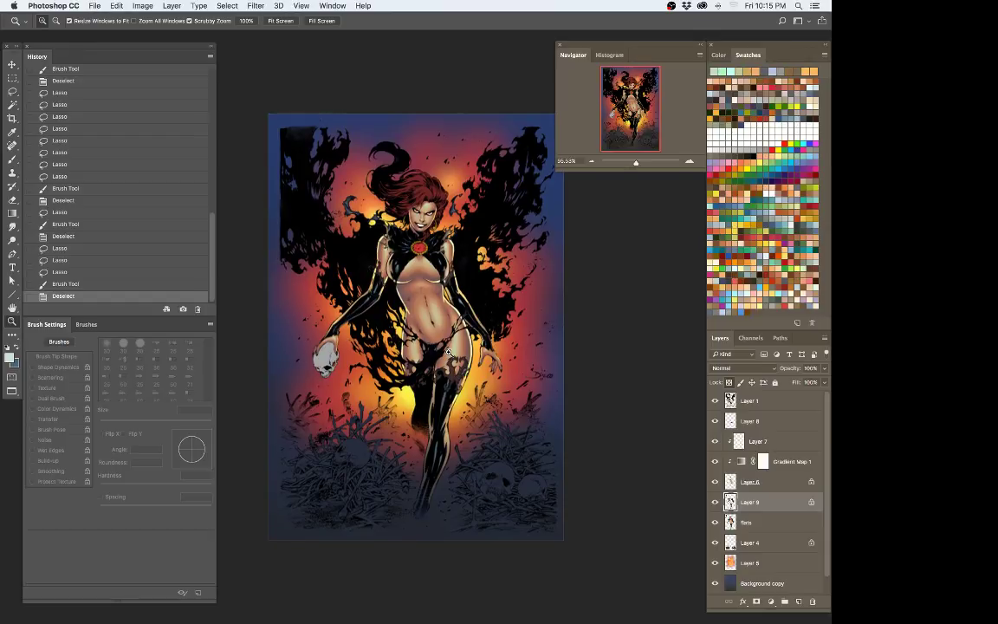
pyautogui.click(760, 522)
pyautogui.press('w')
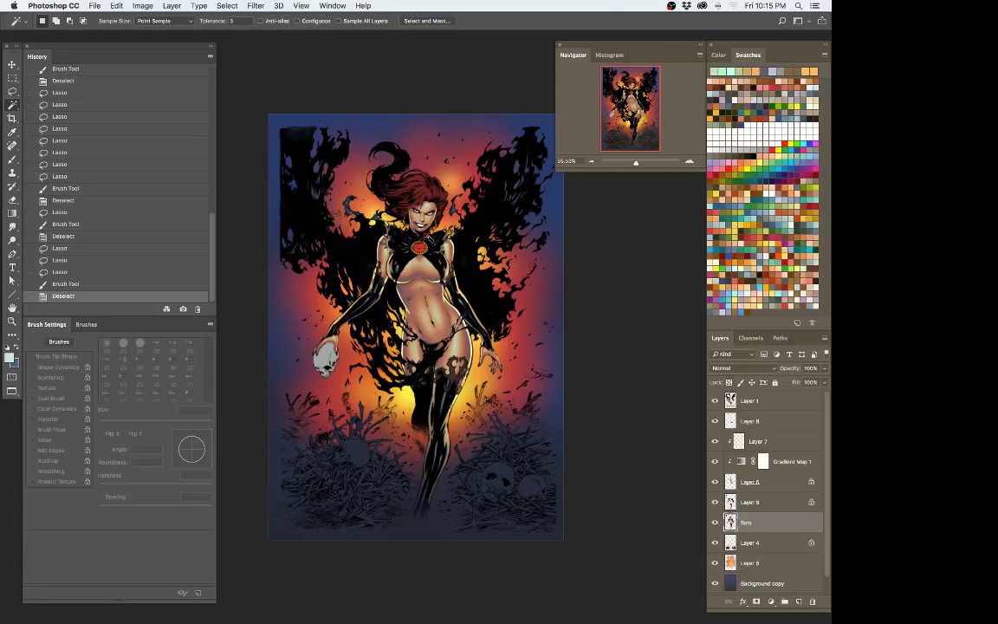
pyautogui.click(427, 249)
# Step: Darken and dull the selected gold with a Hue/Saturation adjustment
pyautogui.press('z')
pyautogui.moveTo(426, 248); pyautogui.dragTo(498, 251)
pyautogui.press('super+u')
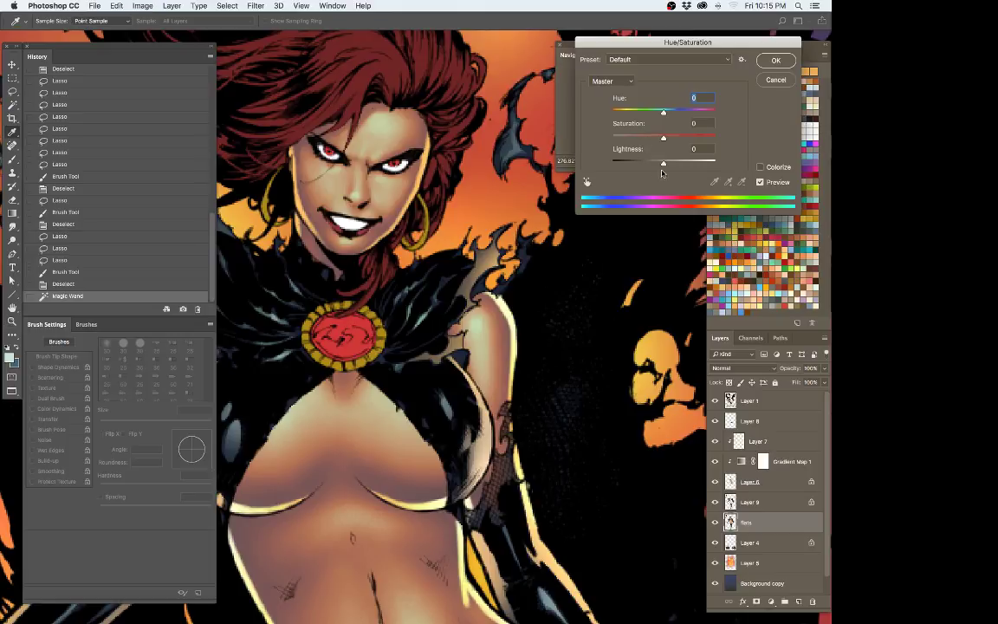
pyautogui.moveTo(664, 162); pyautogui.dragTo(650, 138)
pyautogui.press('Return')
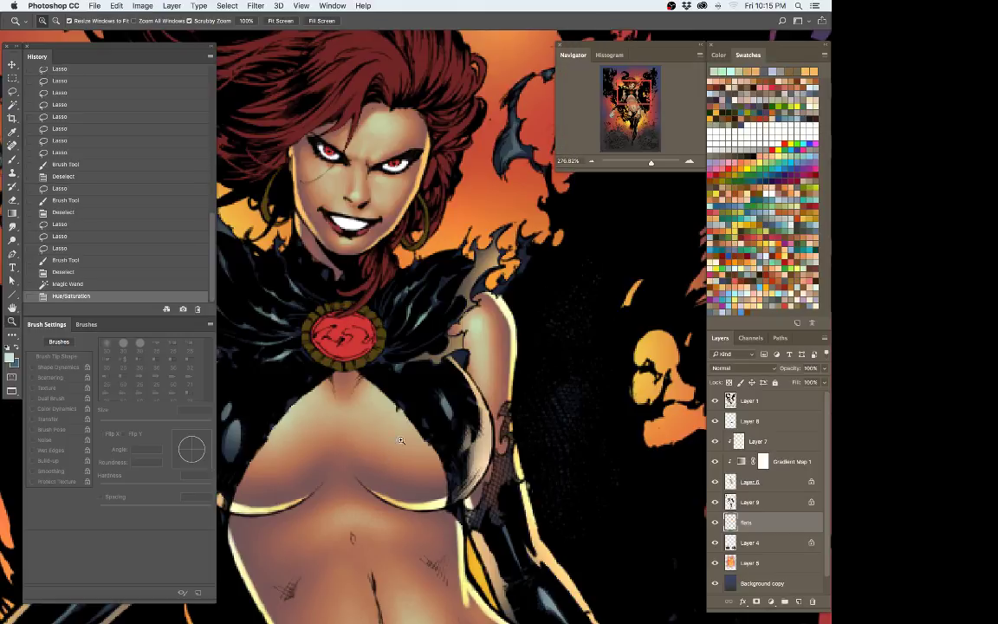
# Step: Sample the dark gold of the brooch rim and set the foreground to a brighter gold, #826821
pyautogui.press('b')
pyautogui.keyDown('alt'); pyautogui.click(362, 355); pyautogui.keyUp('alt')
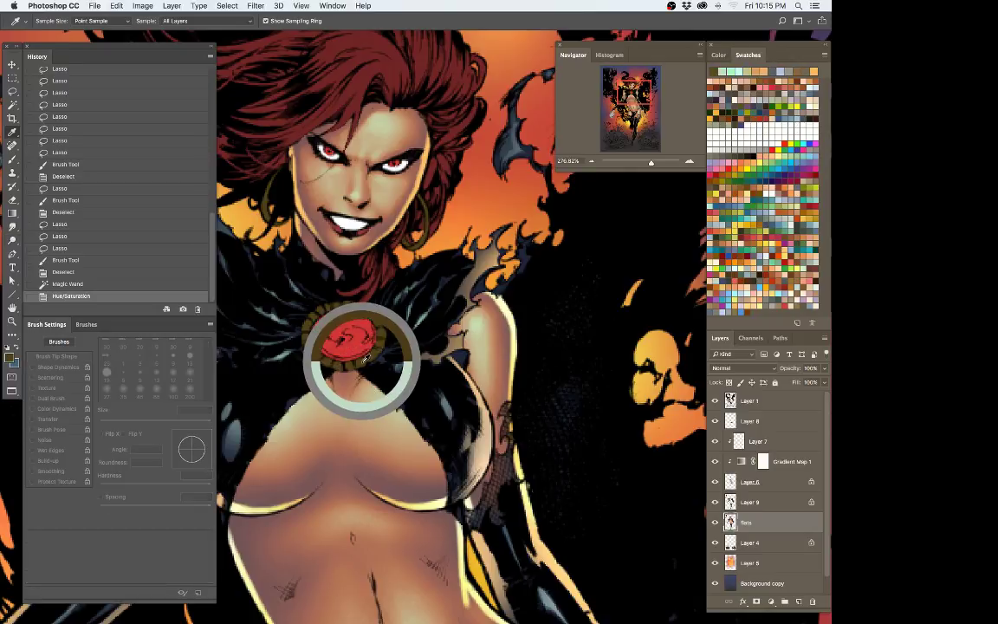
pyautogui.click(9, 355)
pyautogui.click(575, 233)
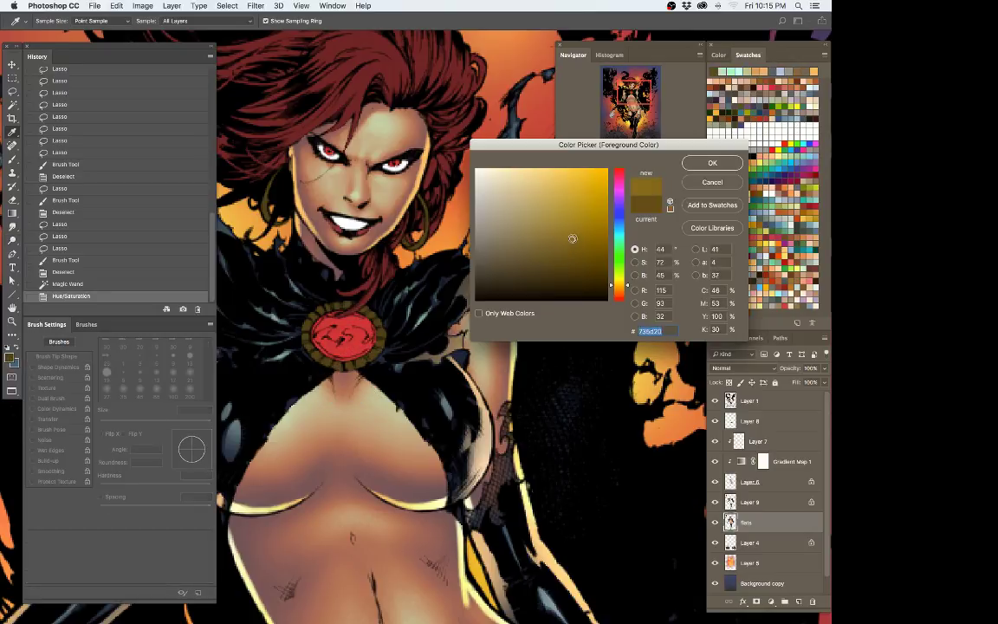
pyautogui.press('Return')
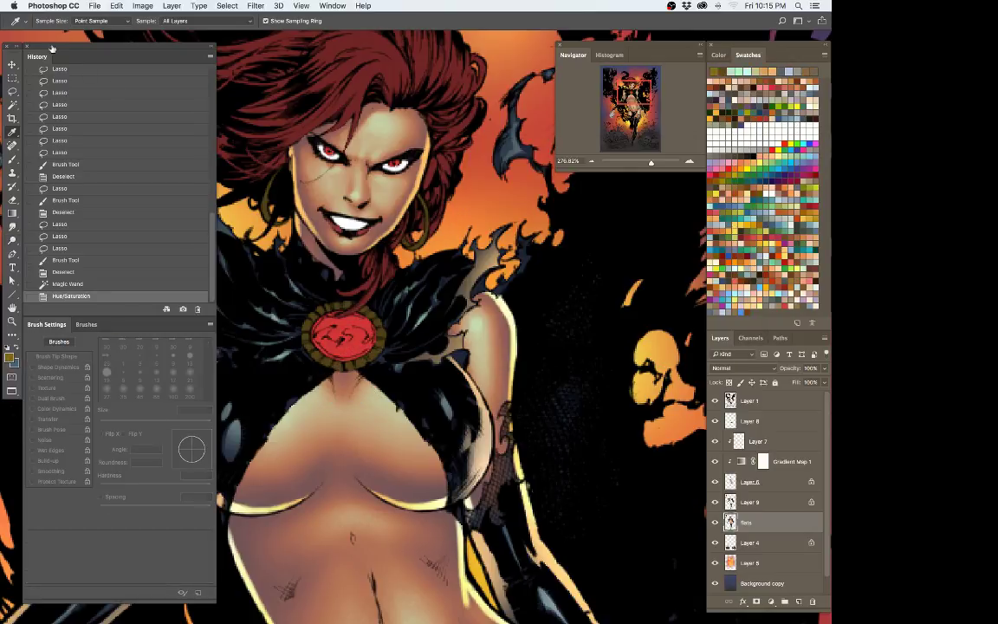
# Step: Load the saved personal hard round brush preset that sits just above "my pencil1" in the brush list
pyautogui.click(35, 20)
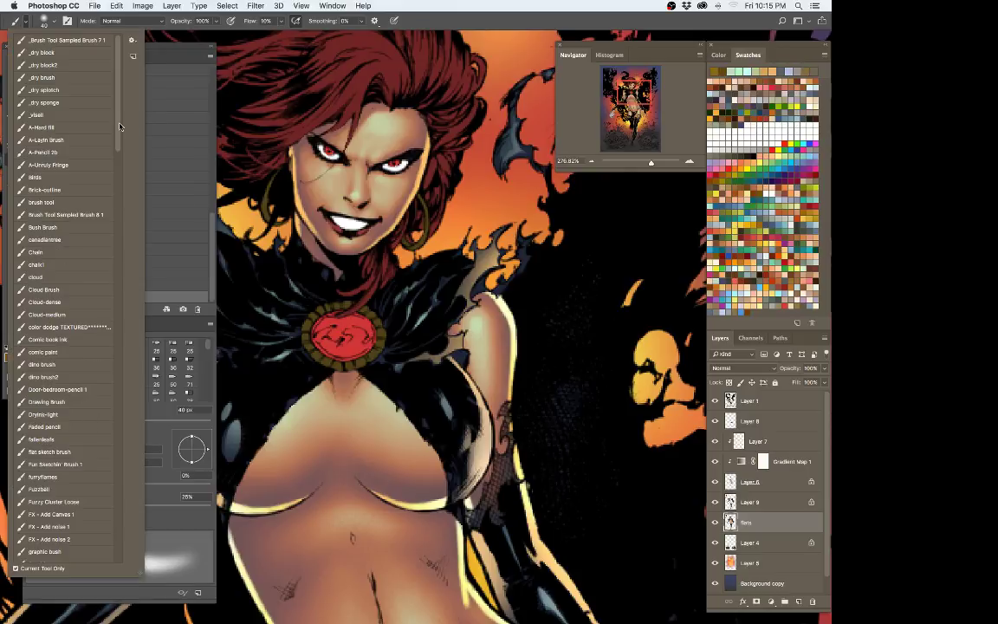
pyautogui.moveTo(113, 129)
pyautogui.mouseDown()
pyautogui.moveTo(127, 472)
pyautogui.moveTo(135, 344)
pyautogui.mouseUp()
pyautogui.scroll(-8, 121, 301)
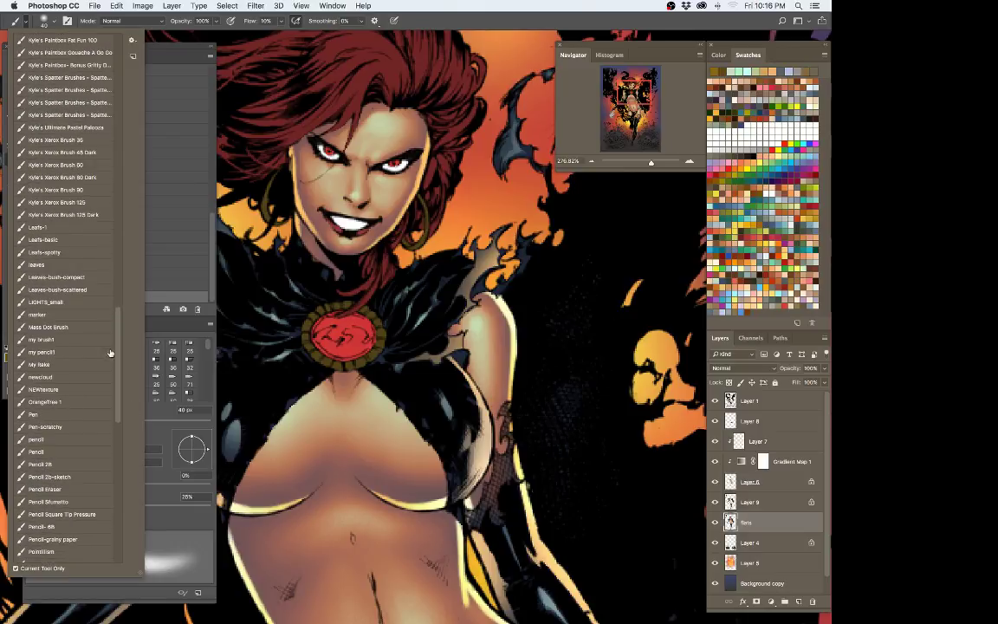
pyautogui.click(98, 339)
pyautogui.click(521, 25)
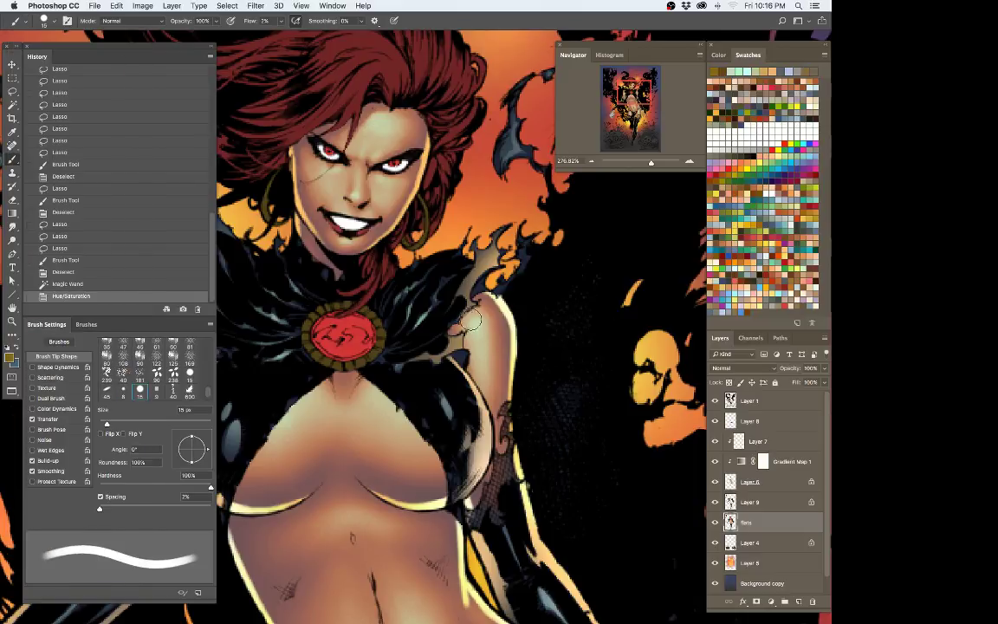
# Step: Brush the mid gold over the segments of the brooch rim, ending with a 3 px tip at 100% flow
pyautogui.press('5')
pyautogui.press('[')
pyautogui.press('[')
pyautogui.press('[')
pyautogui.press('[')
pyautogui.press('.')
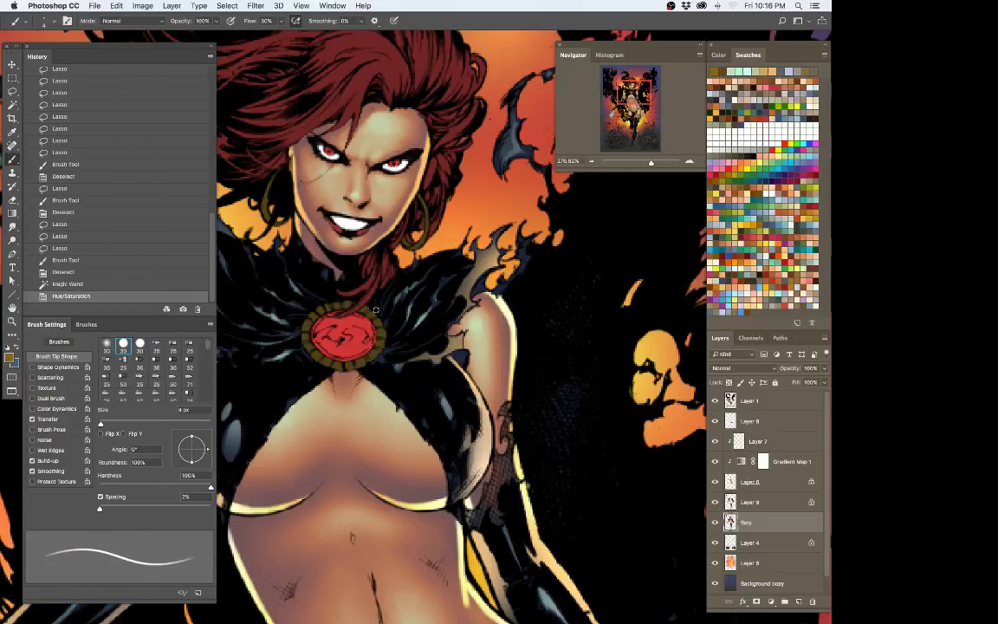
pyautogui.moveTo(373, 308); pyautogui.dragTo(385, 316)
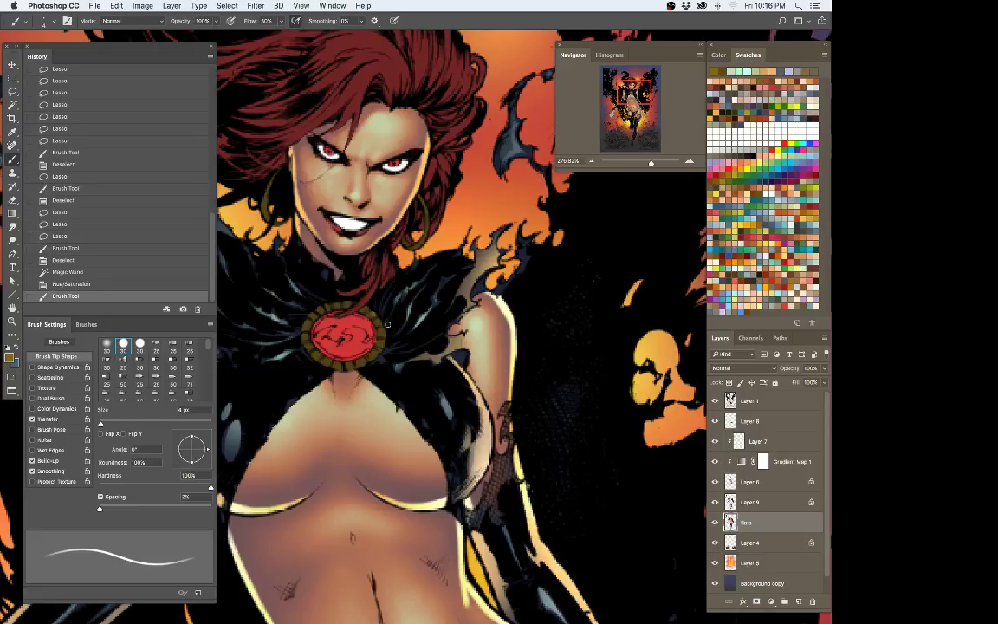
pyautogui.press('0')
pyautogui.press('[')
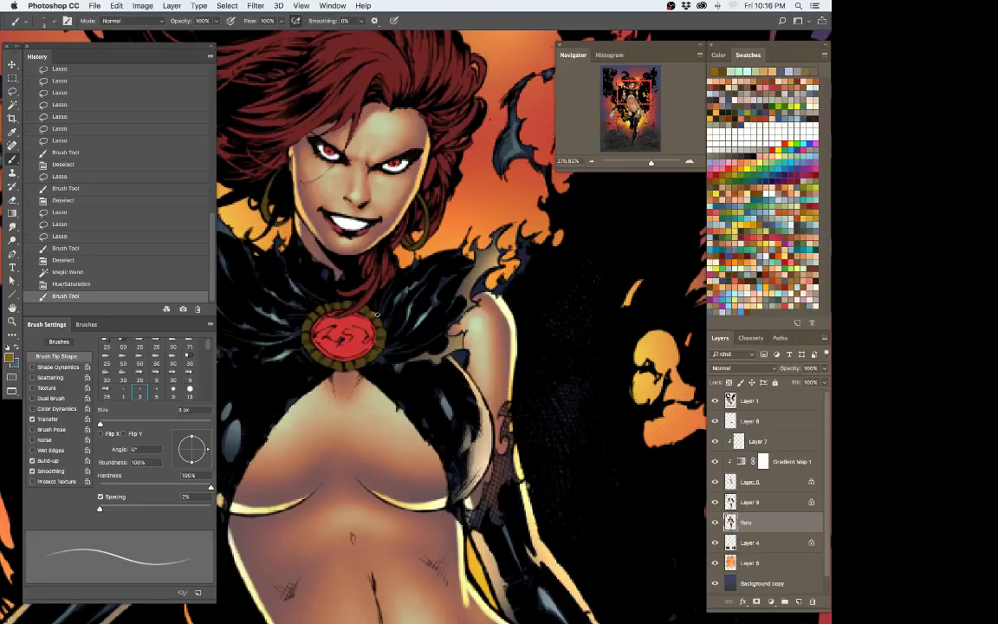
pyautogui.moveTo(377, 317)
pyautogui.mouseDown()
pyautogui.moveTo(382, 348)
pyautogui.moveTo(365, 363)
pyautogui.moveTo(327, 363)
pyautogui.moveTo(308, 351)
pyautogui.moveTo(305, 325)
pyautogui.moveTo(326, 306)
pyautogui.mouseUp()
pyautogui.moveTo(311, 353); pyautogui.dragTo(363, 365)
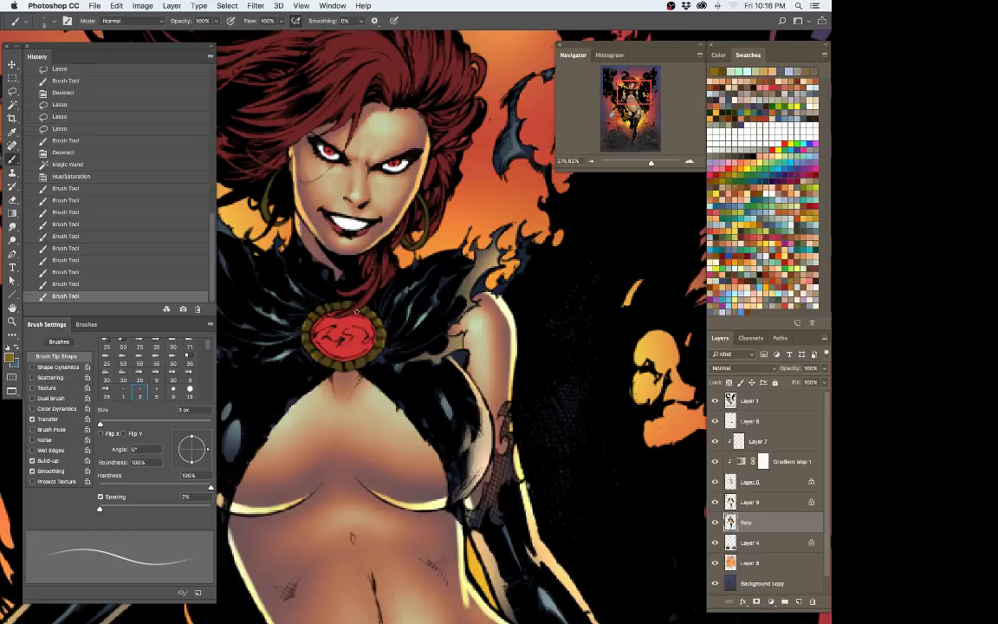
# Step: Set the foreground to the lighter gold #d5ac3e and brush highlights on the brooch rim and hoop earrings, resampling colors as needed
pyautogui.click(8, 357)
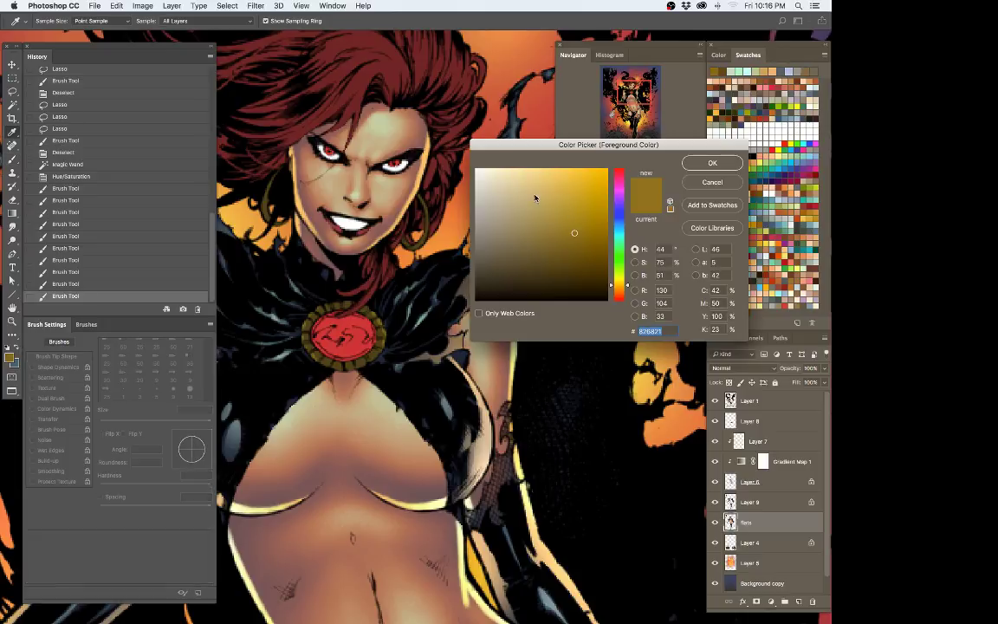
pyautogui.click(705, 165)
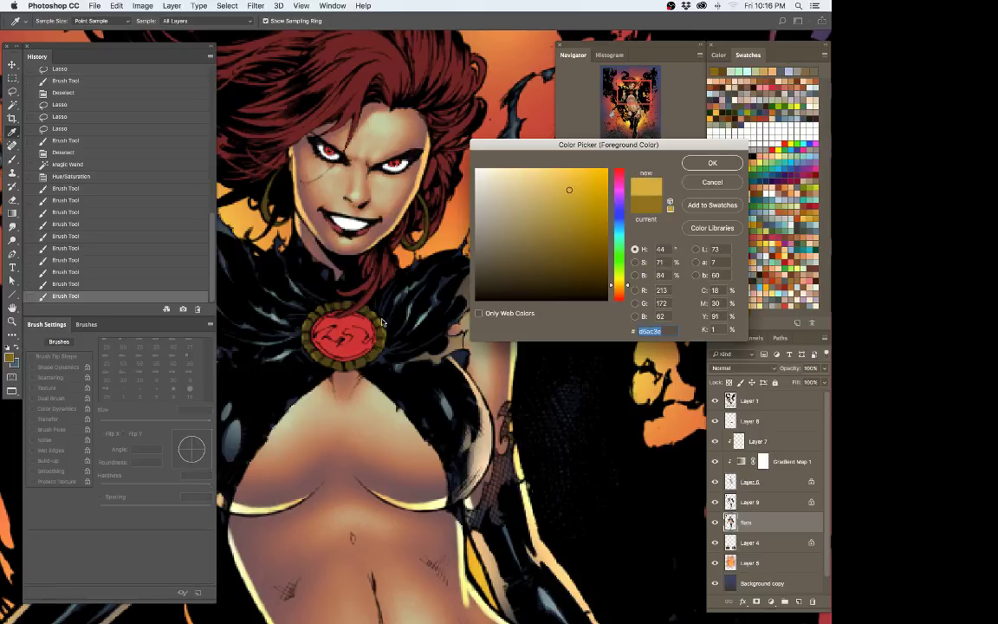
pyautogui.moveTo(375, 314)
pyautogui.mouseDown()
pyautogui.moveTo(382, 323)
pyautogui.moveTo(327, 308)
pyautogui.moveTo(310, 316)
pyautogui.moveTo(303, 345)
pyautogui.mouseUp()
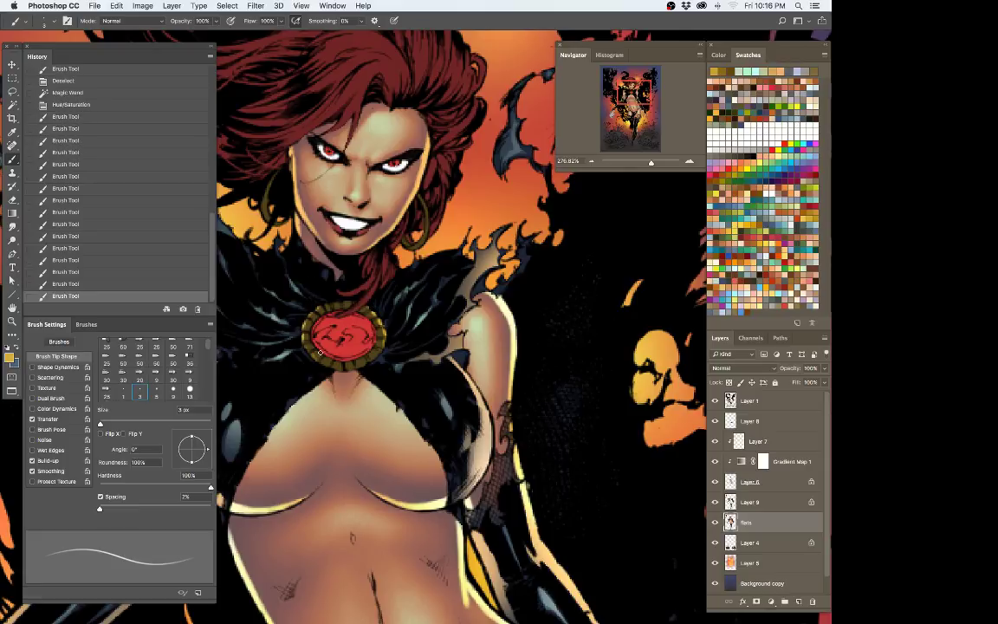
pyautogui.moveTo(313, 356); pyautogui.dragTo(326, 369)
pyautogui.click(310, 312)
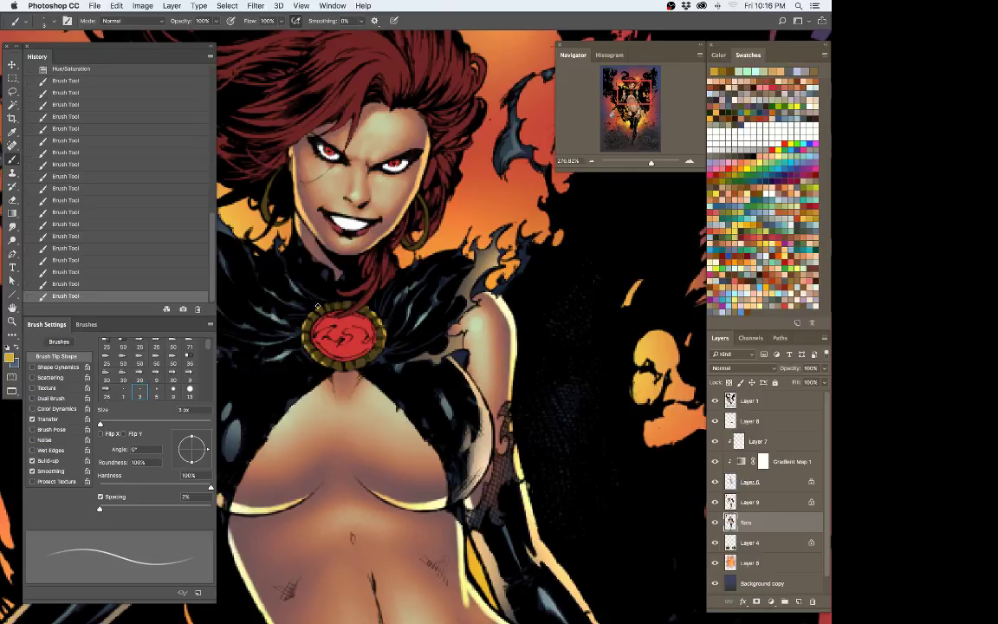
pyautogui.click(317, 307)
pyautogui.keyDown('alt'); pyautogui.click(279, 364); pyautogui.keyUp('alt')
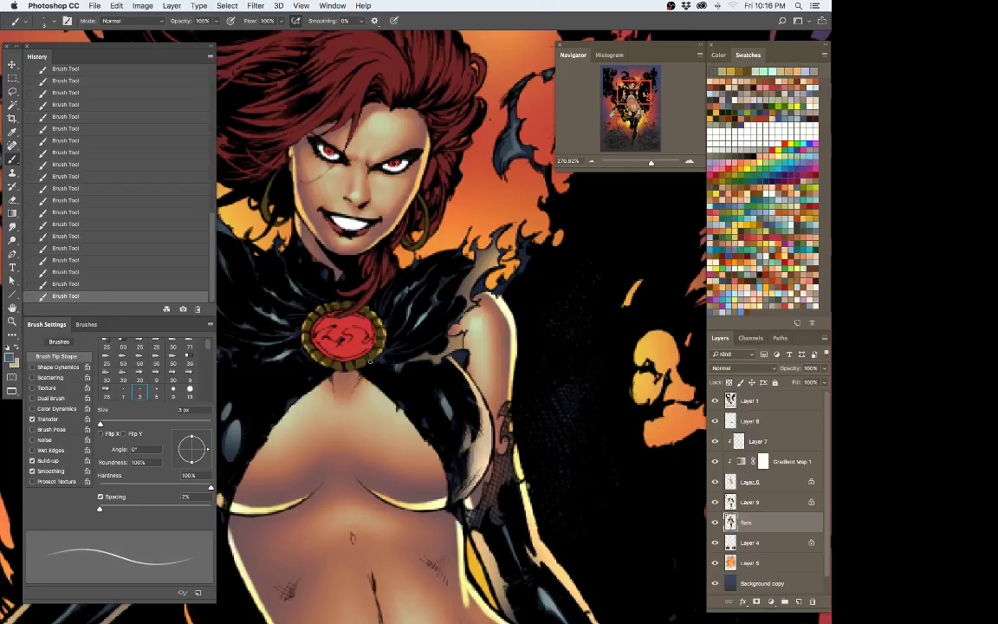
pyautogui.keyDown('alt'); pyautogui.click(307, 342); pyautogui.keyUp('alt')
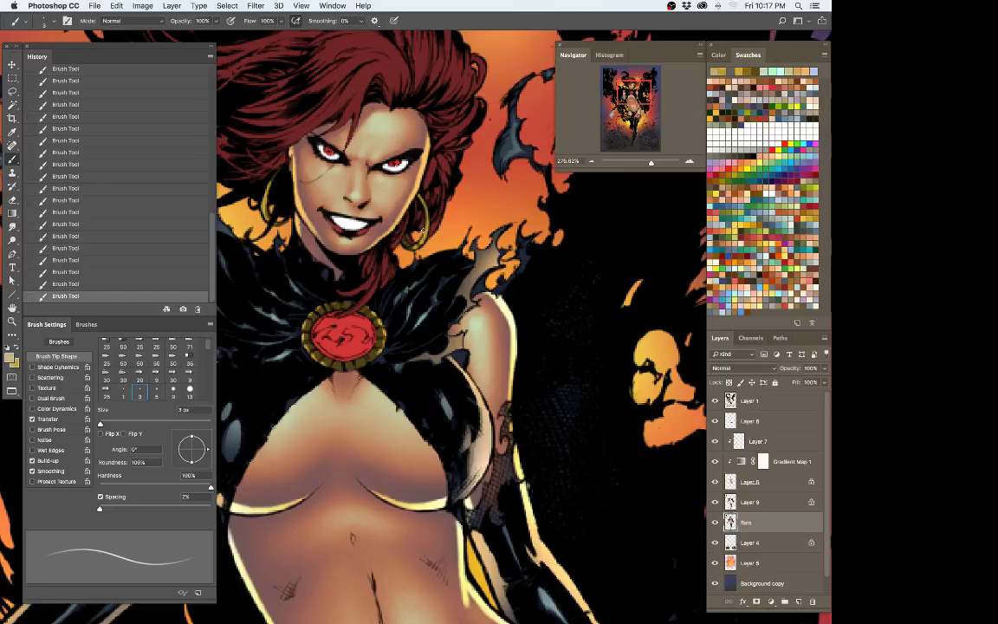
# Step: Add pale gold #fade91 highlights to the jewelry, undoing one stroke, soften the brooch rim at 5% flow and deselect
pyautogui.keyDown('alt'); pyautogui.click(411, 235); pyautogui.keyUp('alt')
pyautogui.click(10, 356)
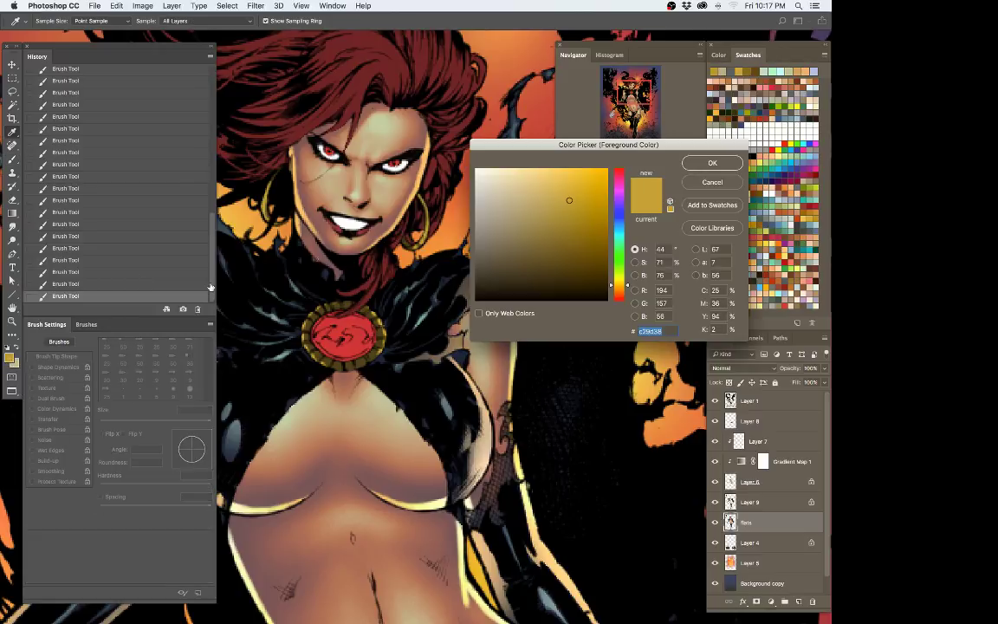
pyautogui.click(537, 184)
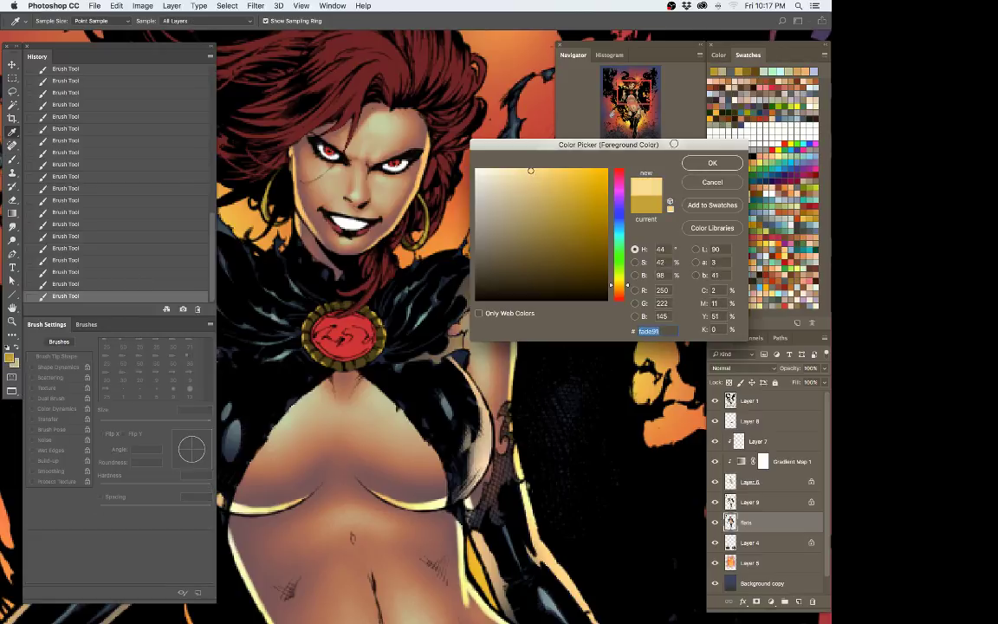
pyautogui.press('Return')
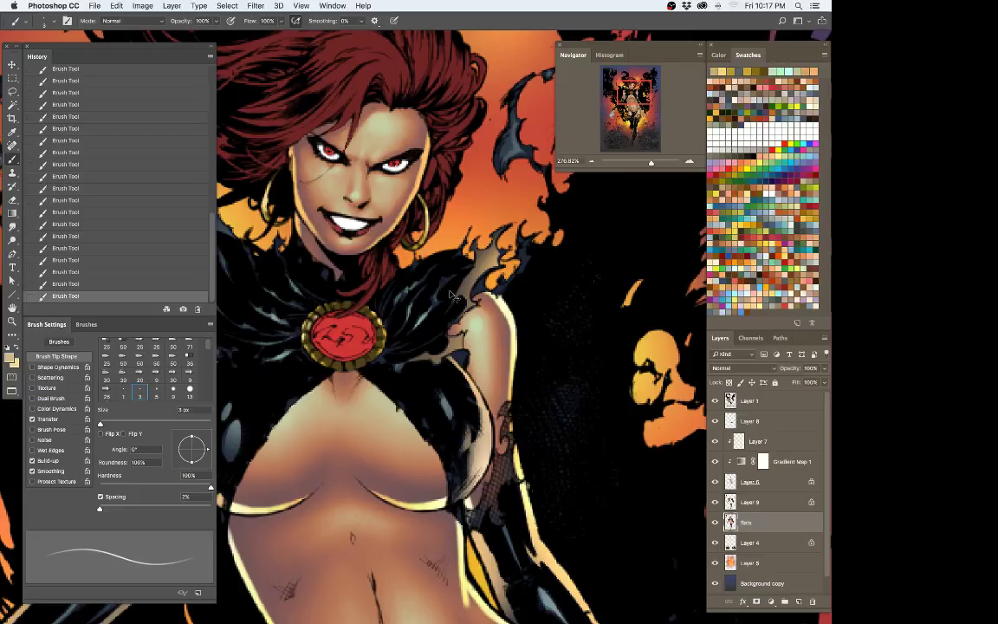
pyautogui.hotkey('ctrl', 'z')
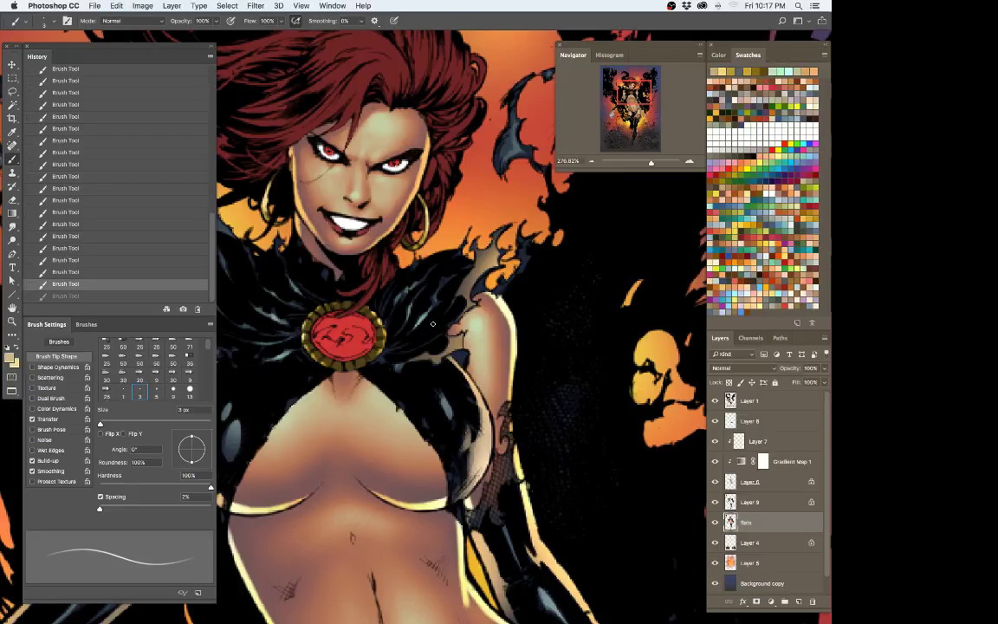
pyautogui.hotkey('shift', '0')
pyautogui.hotkey('shift', '5')
pyautogui.moveTo(343, 306); pyautogui.dragTo(345, 303)
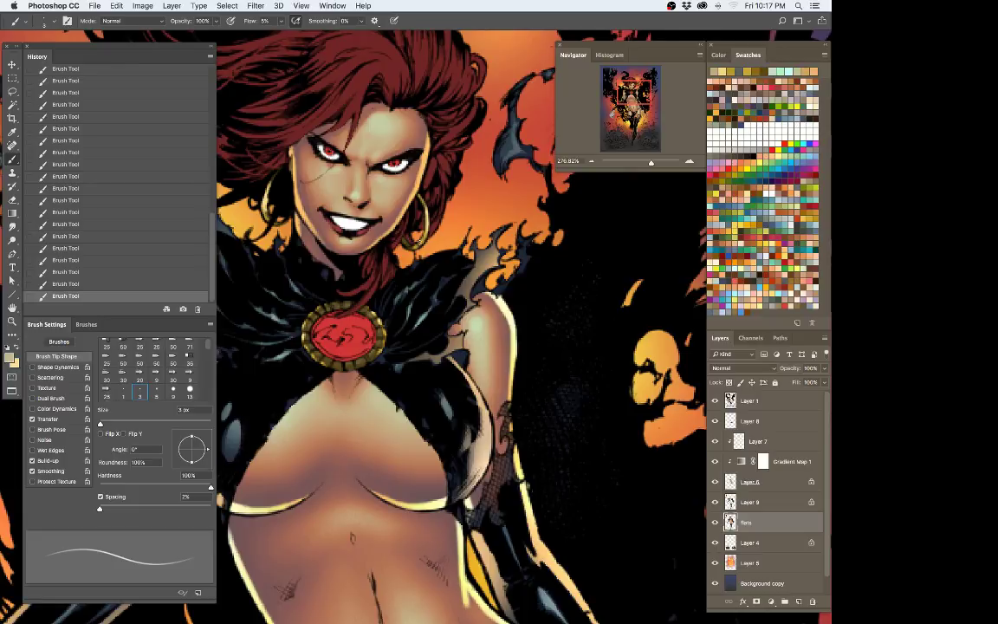
pyautogui.press('super+d')
# Step: Select the white of the teeth and eyes on the flats layer with the Magic Wand and lower its Lightness to -39
pyautogui.click(759, 544)
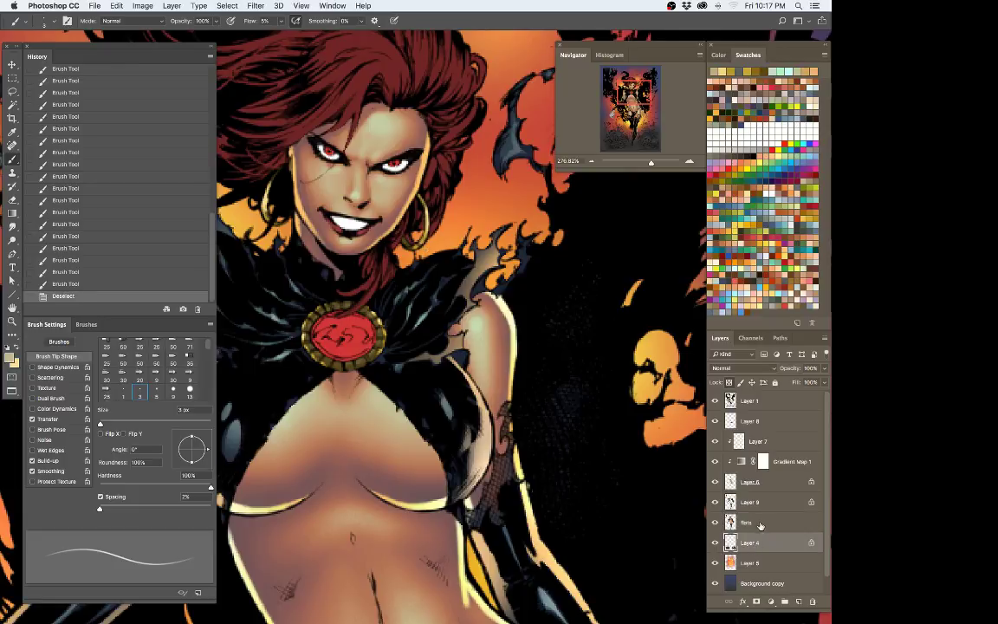
pyautogui.click(759, 525)
pyautogui.press('w')
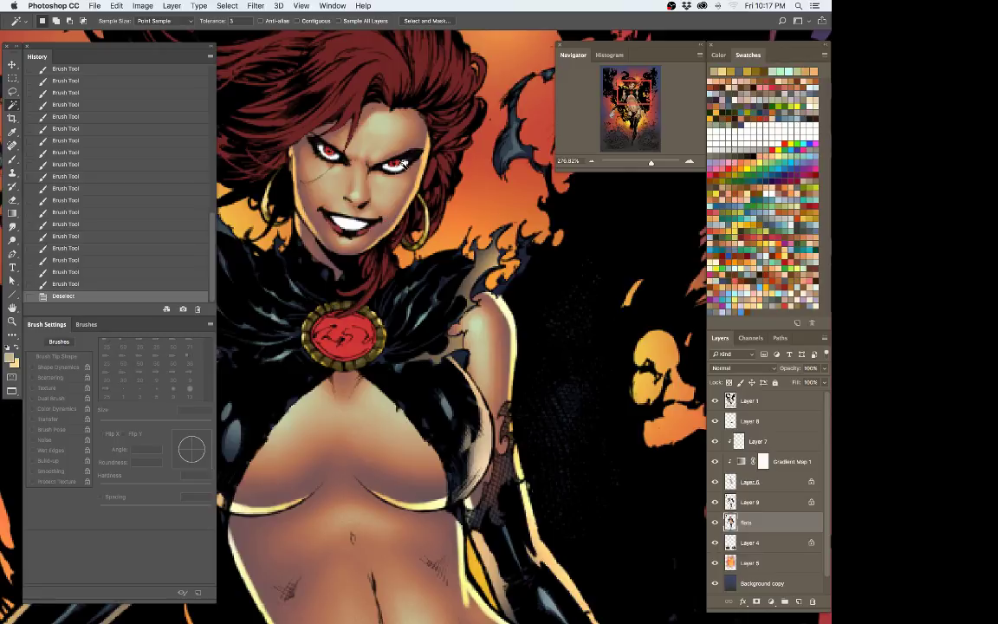
pyautogui.click(348, 220)
pyautogui.press('super+u')
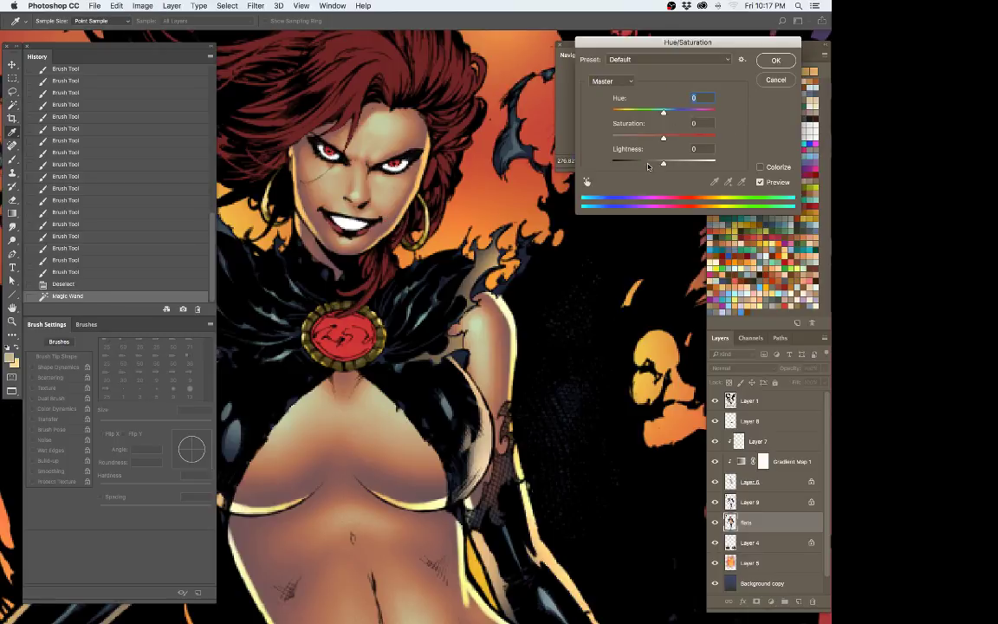
pyautogui.moveTo(663, 163); pyautogui.dragTo(644, 165)
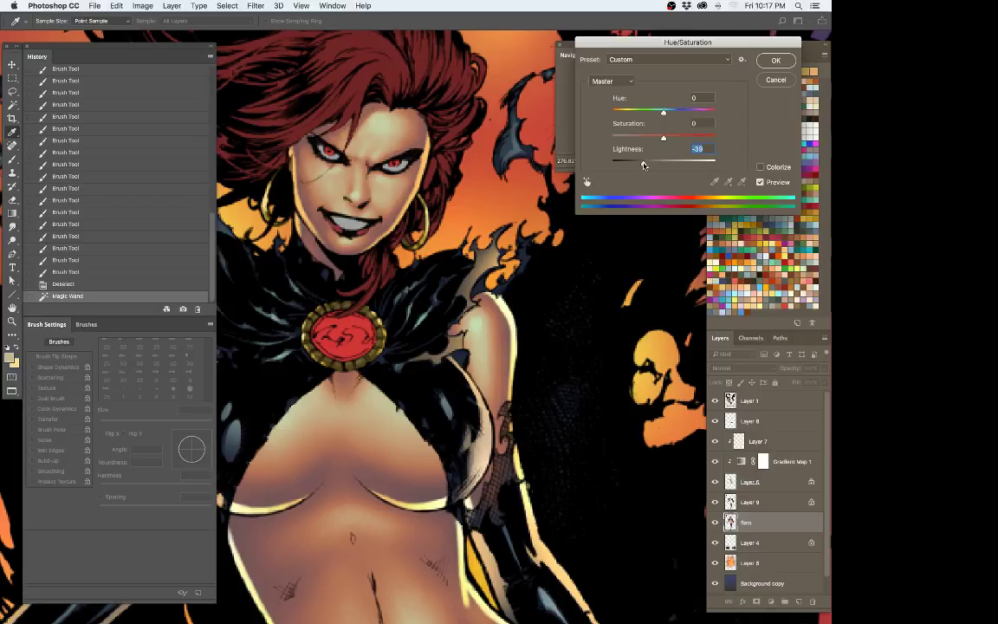
pyautogui.press('Return')
# Step: Sample a light tone from the shoulder and set the foreground to the pale green #dff2cc
pyautogui.press('b')
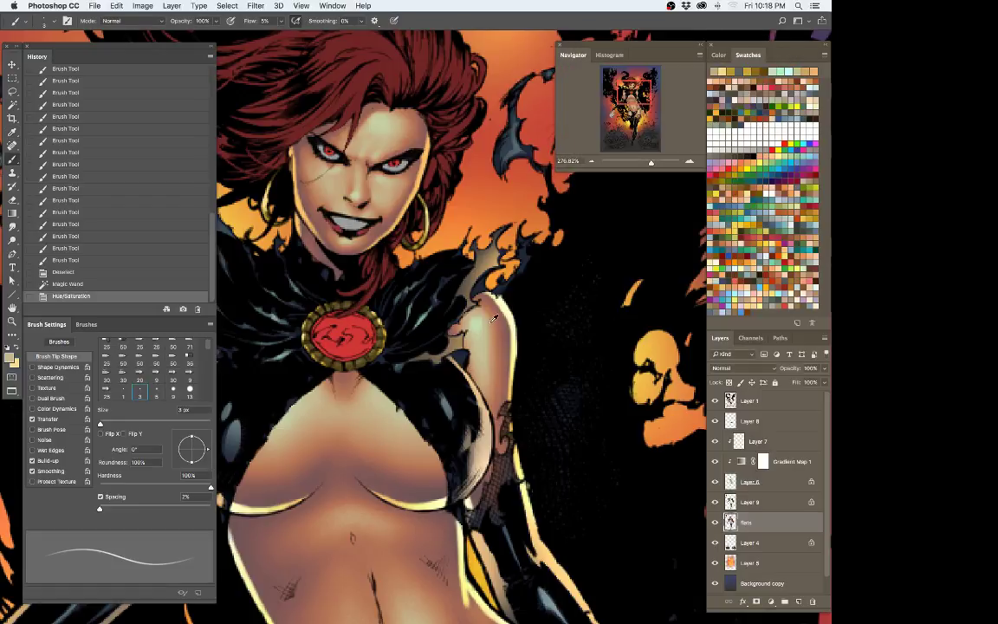
pyautogui.keyDown('alt'); pyautogui.click(476, 322); pyautogui.keyUp('alt')
pyautogui.click(10, 357)
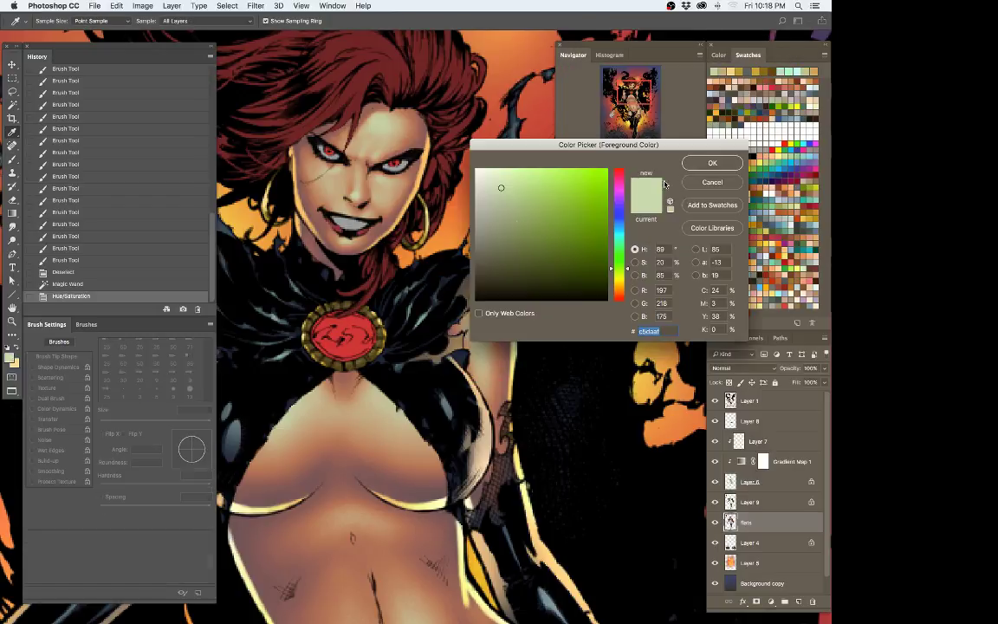
pyautogui.moveTo(501, 186); pyautogui.dragTo(496, 174)
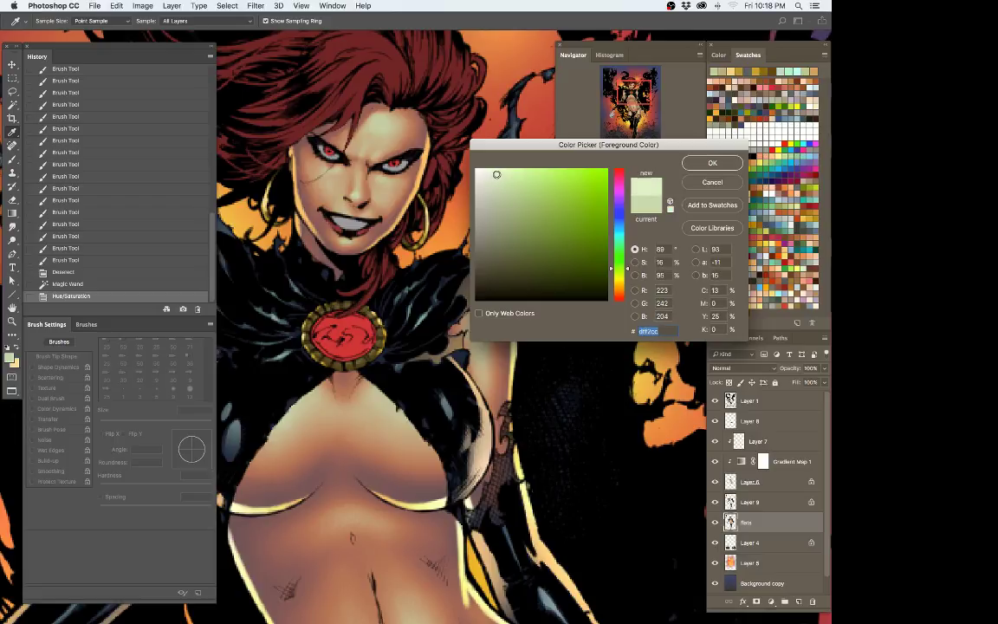
pyautogui.press('Return')
# Step: Brush the pale green into the whites of both eyes at 30% flow
pyautogui.press('b')
pyautogui.moveTo(414, 255)
pyautogui.mouseDown()
pyautogui.moveTo(451, 387)
pyautogui.moveTo(486, 399)
pyautogui.mouseUp()
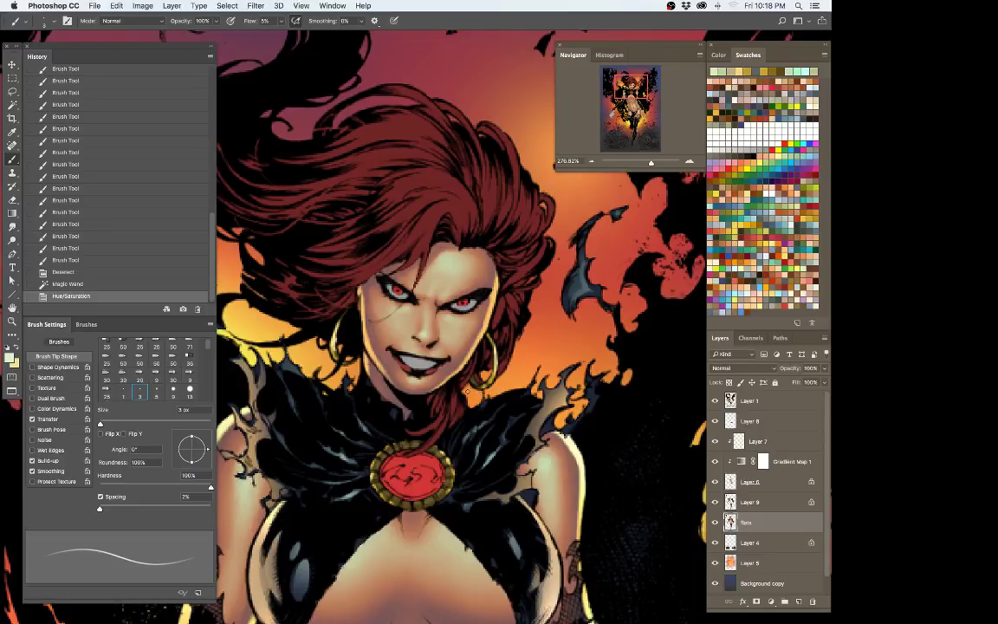
pyautogui.hotkey('shift', '5')
pyautogui.hotkey('shift', '0')
pyautogui.click(414, 277)
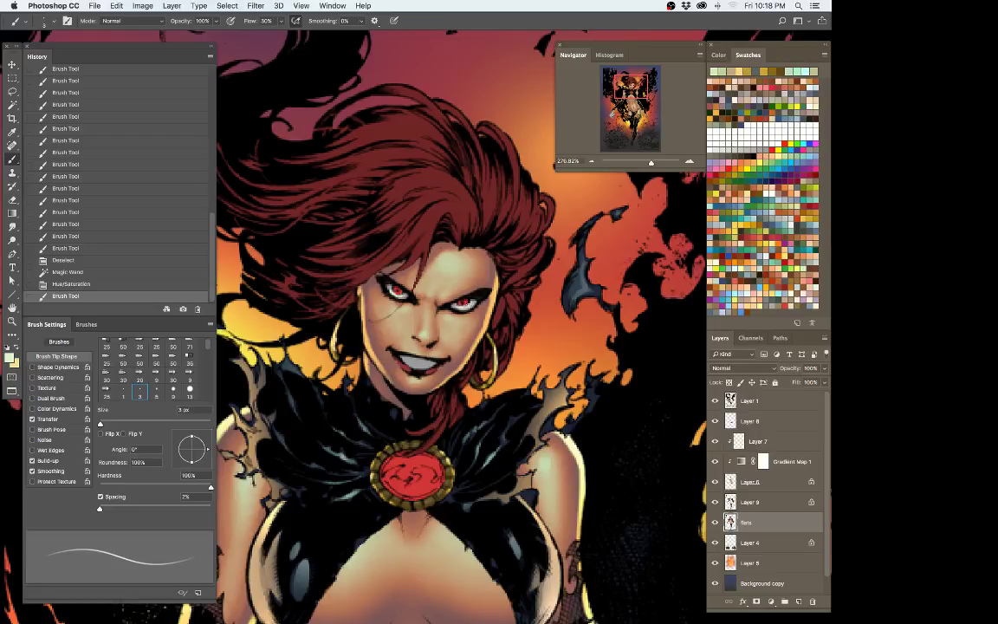
pyautogui.click(464, 302)
# Step: Enlarge the brush to 6 px and paint the pale green highlight across the teeth
pyautogui.press(']')
pyautogui.press(']')
pyautogui.press(']')
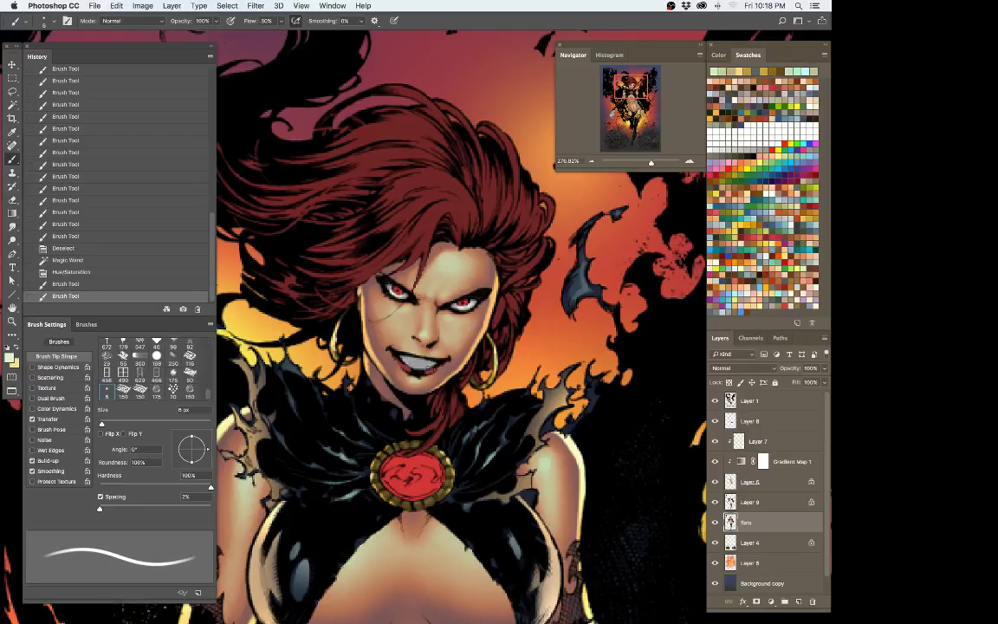
pyautogui.moveTo(405, 360); pyautogui.dragTo(429, 365)
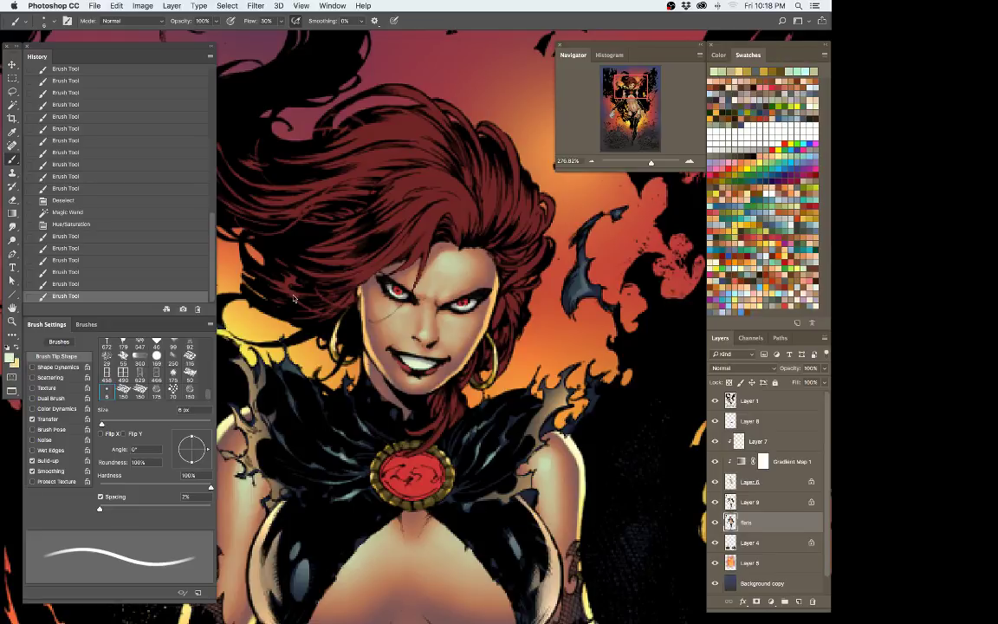
# Step: Set the foreground to the darker gray-green #92a281 and brush shading into the selected eye whites and teeth
pyautogui.click(10, 356)
pyautogui.click(498, 215)
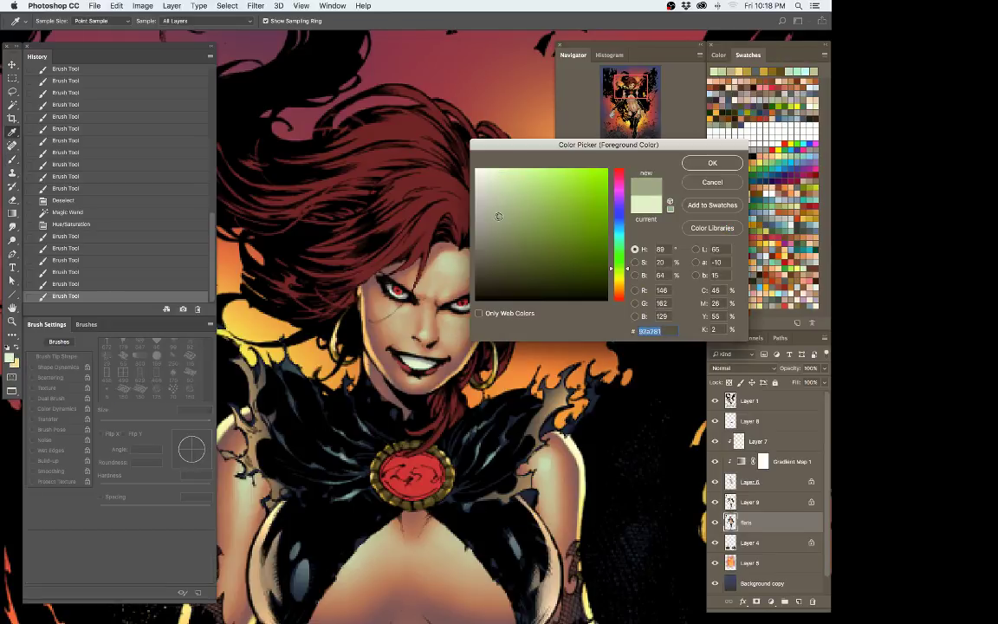
pyautogui.press('Return')
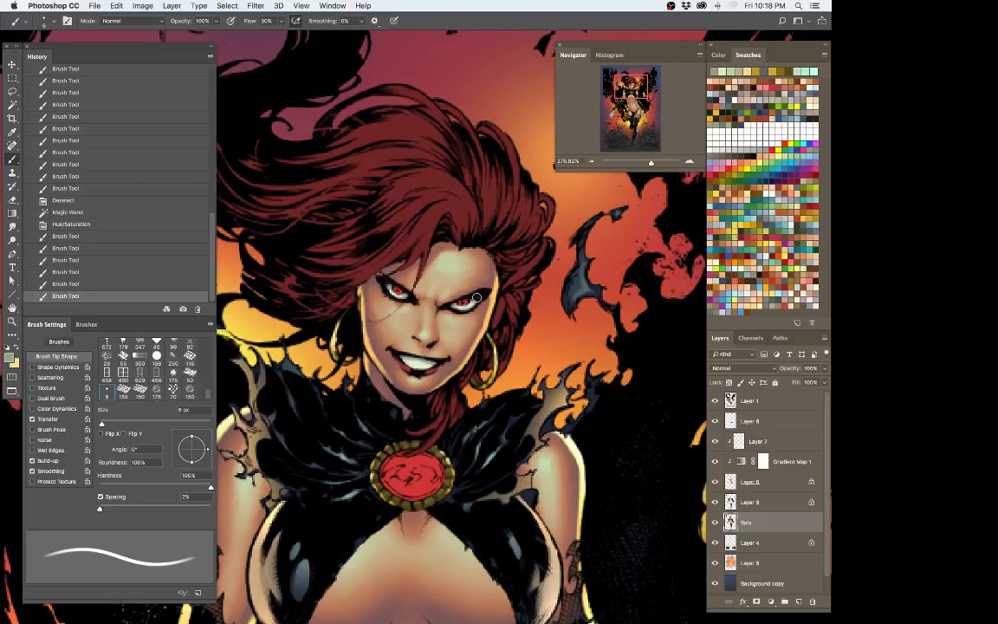
pyautogui.click(423, 267)
pyautogui.moveTo(372, 267); pyautogui.dragTo(368, 319)
pyautogui.click(397, 326)
pyautogui.click(371, 331)
pyautogui.click(375, 337)
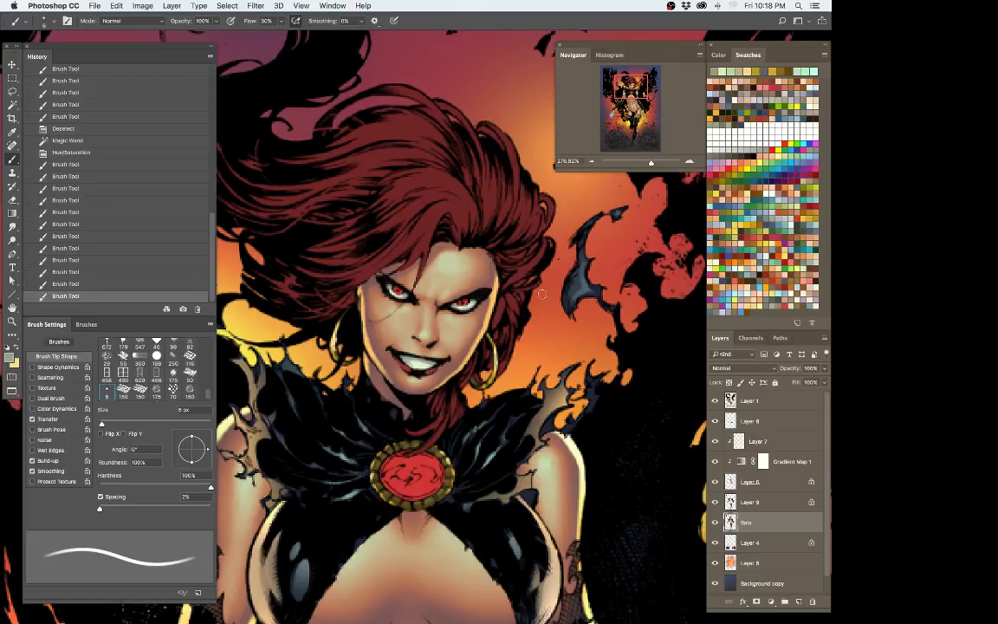
# Step: Copy the flat red of the brooch gem and irises to a new layer and set its lightness to -54
pyautogui.press('super+d')
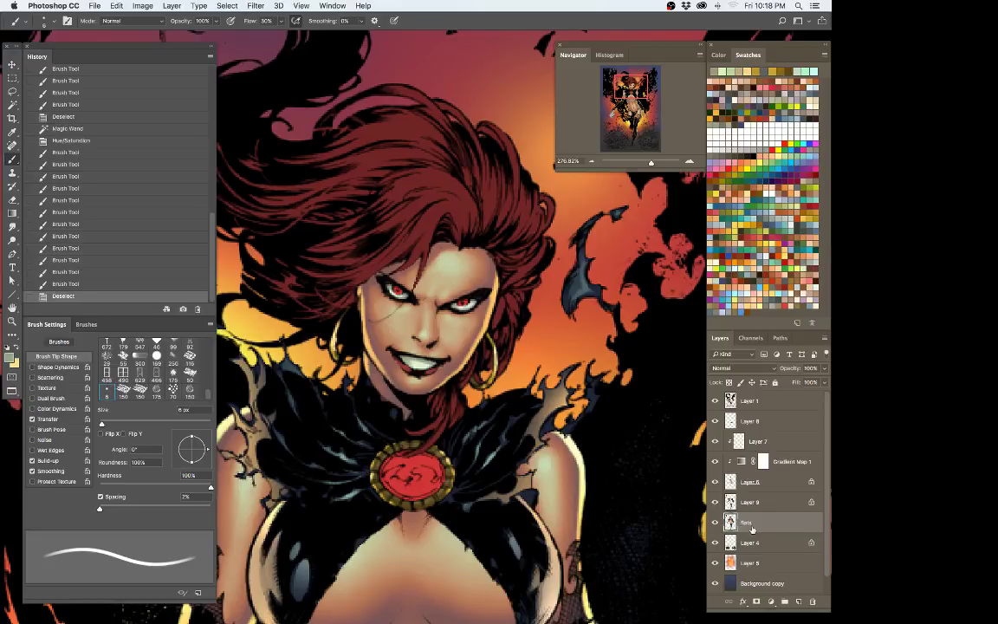
pyautogui.press('w')
pyautogui.click(427, 468)
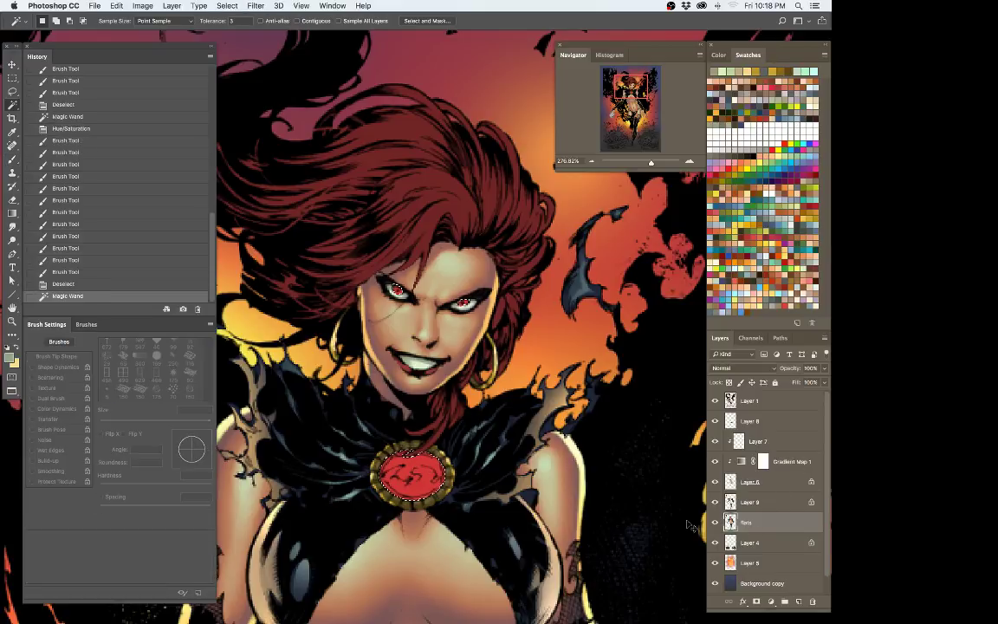
pyautogui.press('super+j')
pyautogui.press('super+u')
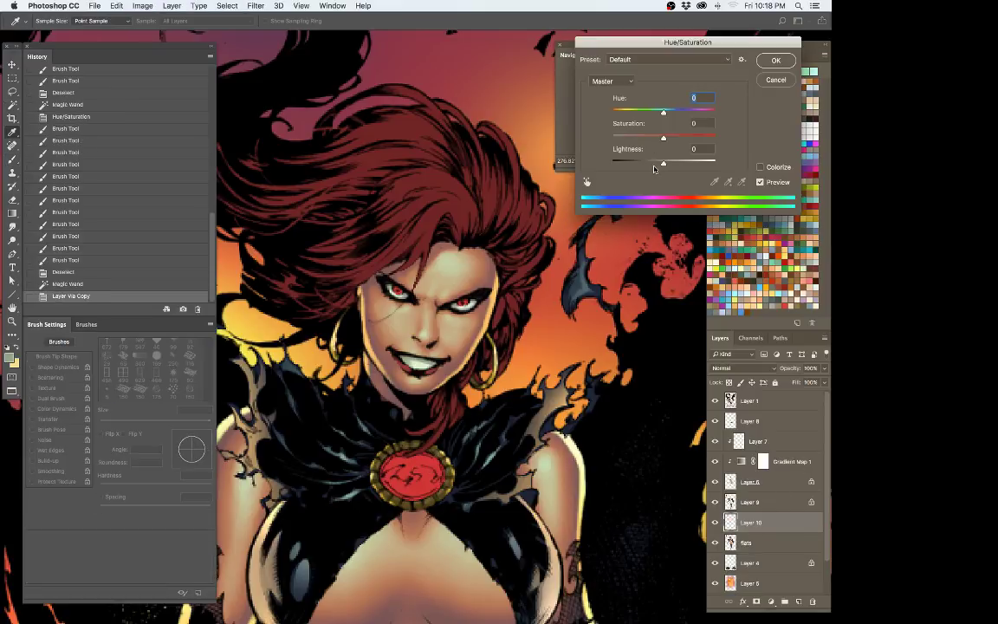
pyautogui.moveTo(663, 162); pyautogui.dragTo(635, 164)
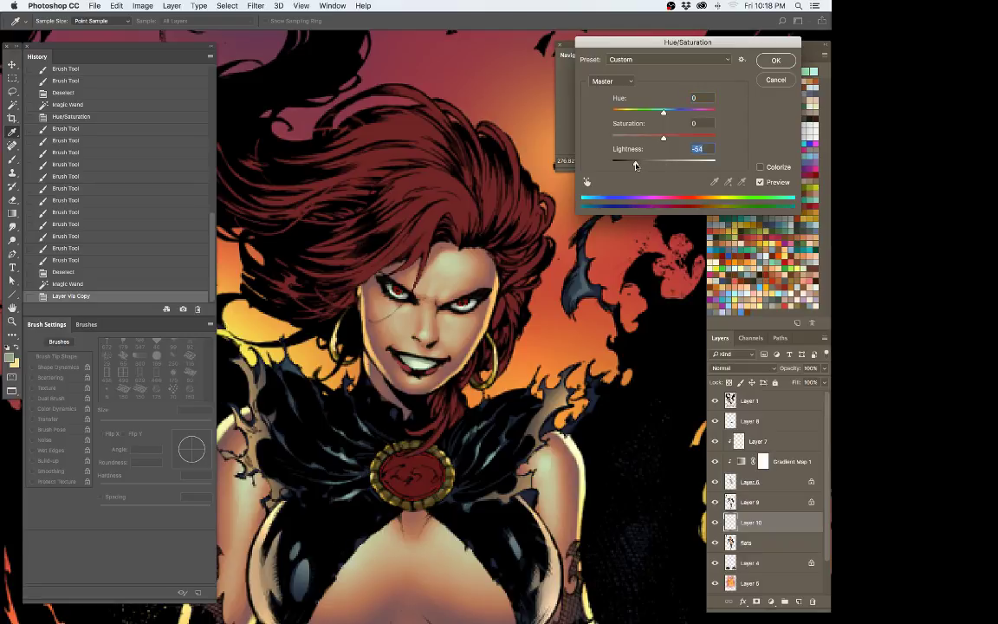
# Step: Sample the gem's darkened red and set the foreground to a brighter red
pyautogui.press('b')
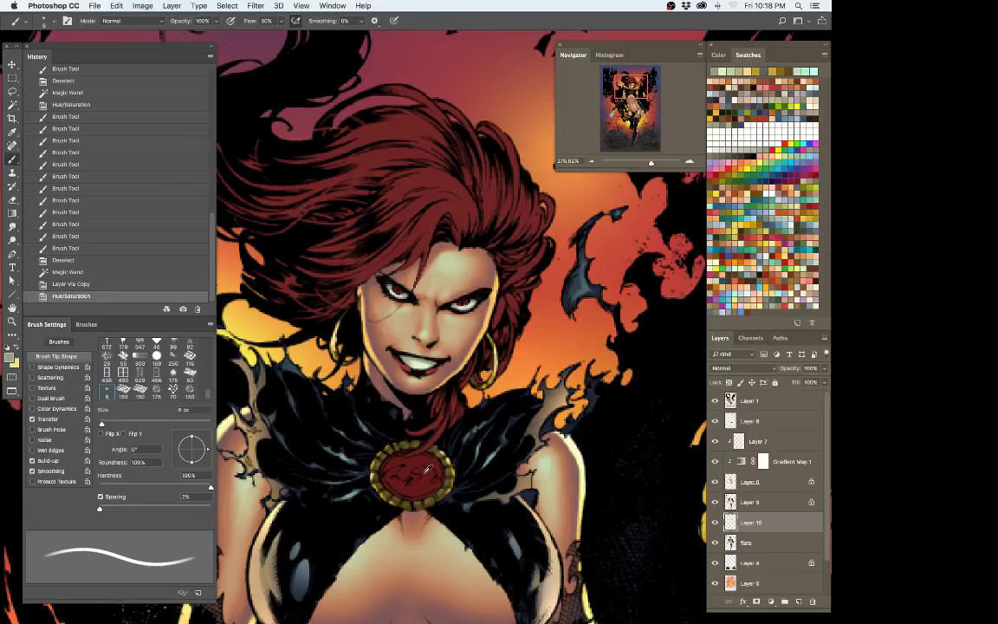
pyautogui.press('n')
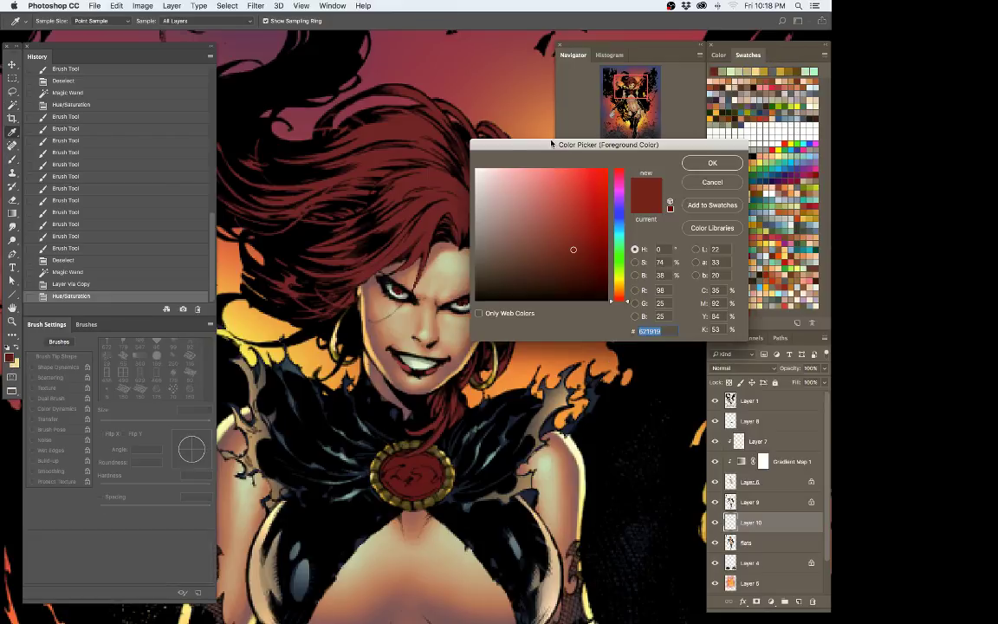
pyautogui.moveTo(570, 246)
pyautogui.mouseDown()
pyautogui.moveTo(565, 215)
pyautogui.moveTo(575, 217)
pyautogui.mouseUp()
pyautogui.click(712, 163)
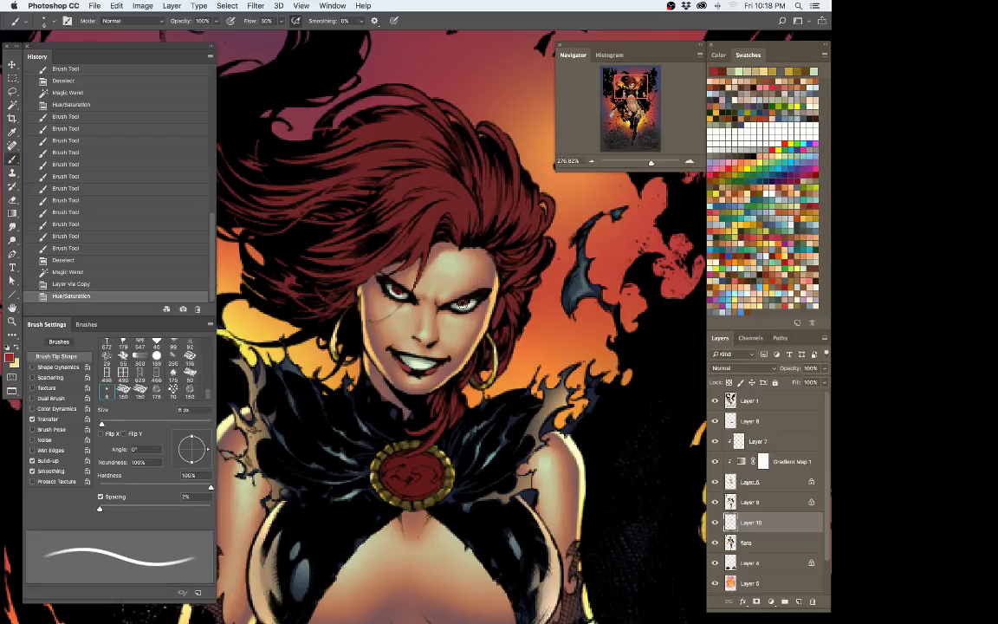
# Step: Lock the new layer's transparent pixels and brush the brighter red into both irises
pyautogui.click(417, 275)
pyautogui.press('super+z')
pyautogui.click(728, 382)
pyautogui.click(418, 277)
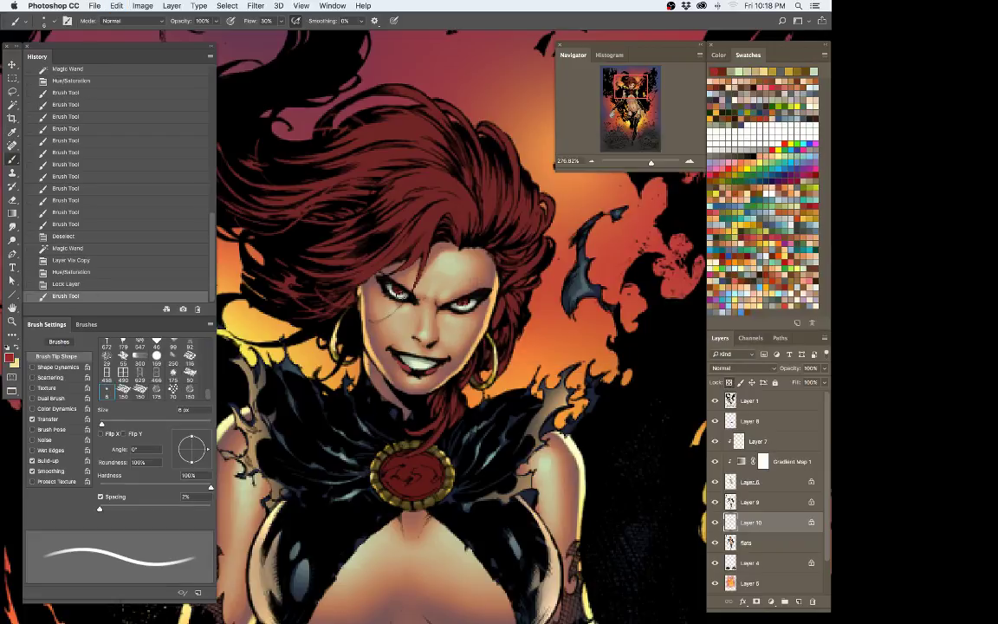
pyautogui.click(356, 267)
# Step: Lasso a curved highlight shape inside the brooch's red gem
pyautogui.moveTo(510, 413); pyautogui.dragTo(528, 256)
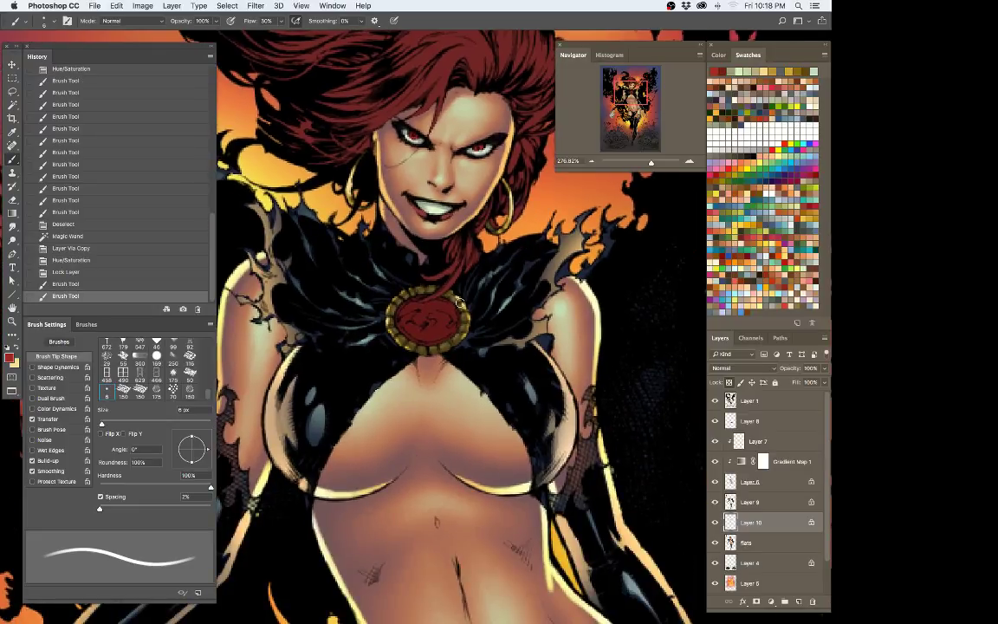
pyautogui.press('l')
pyautogui.scroll(1, 470, 332)
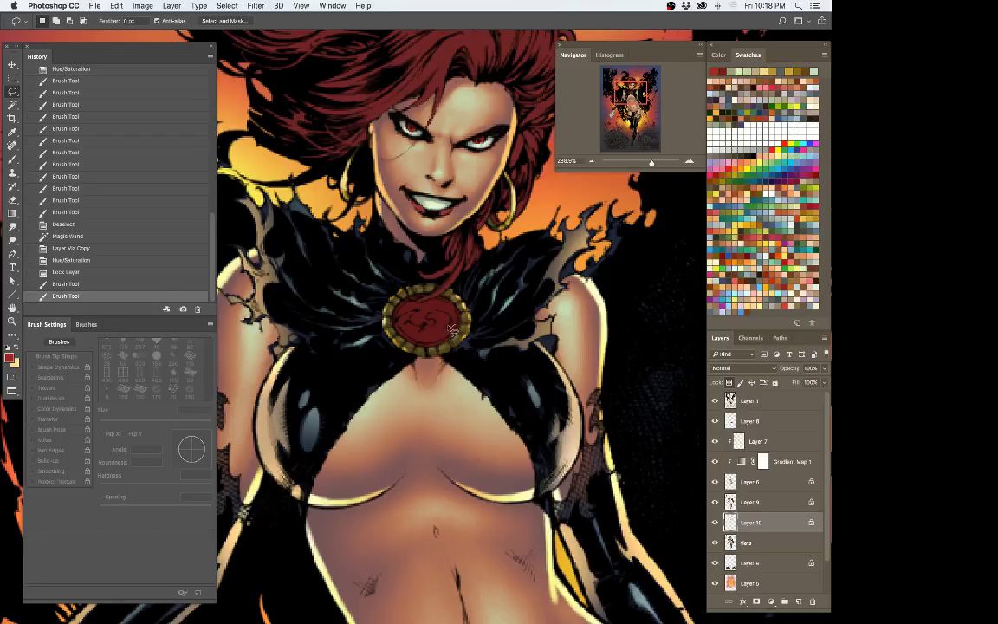
pyautogui.moveTo(446, 317)
pyautogui.mouseDown()
pyautogui.moveTo(432, 325)
pyautogui.moveTo(408, 318)
pyautogui.moveTo(436, 341)
pyautogui.moveTo(461, 326)
pyautogui.moveTo(446, 317)
pyautogui.mouseUp()
# Step: Choose the "soft brush" preset at 40 px and brush the brighter red into the selected gem shape
pyautogui.press('b')
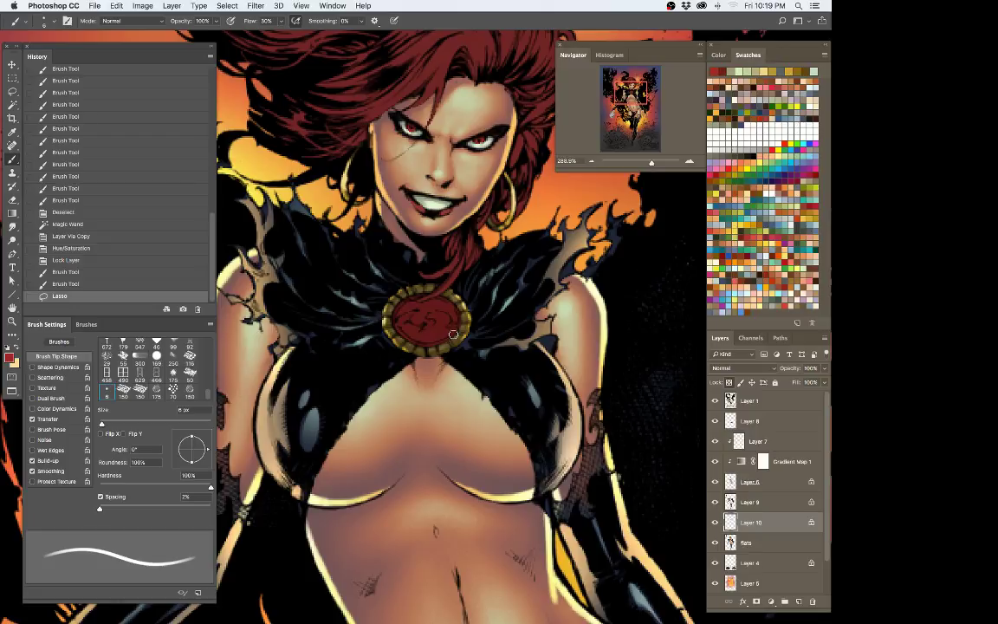
pyautogui.click(17, 22)
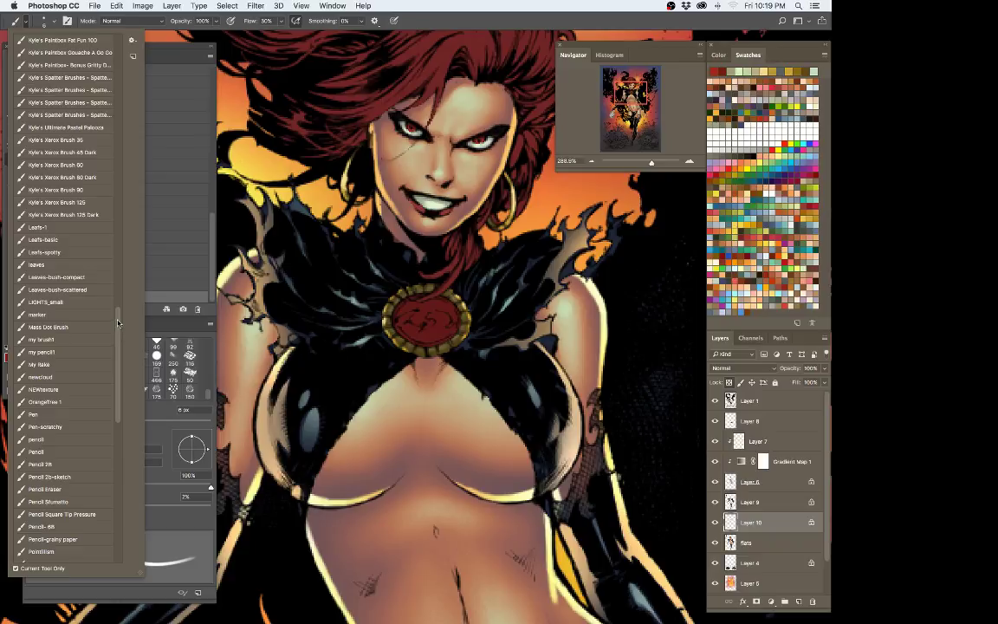
pyautogui.scroll(-7, 110, 294)
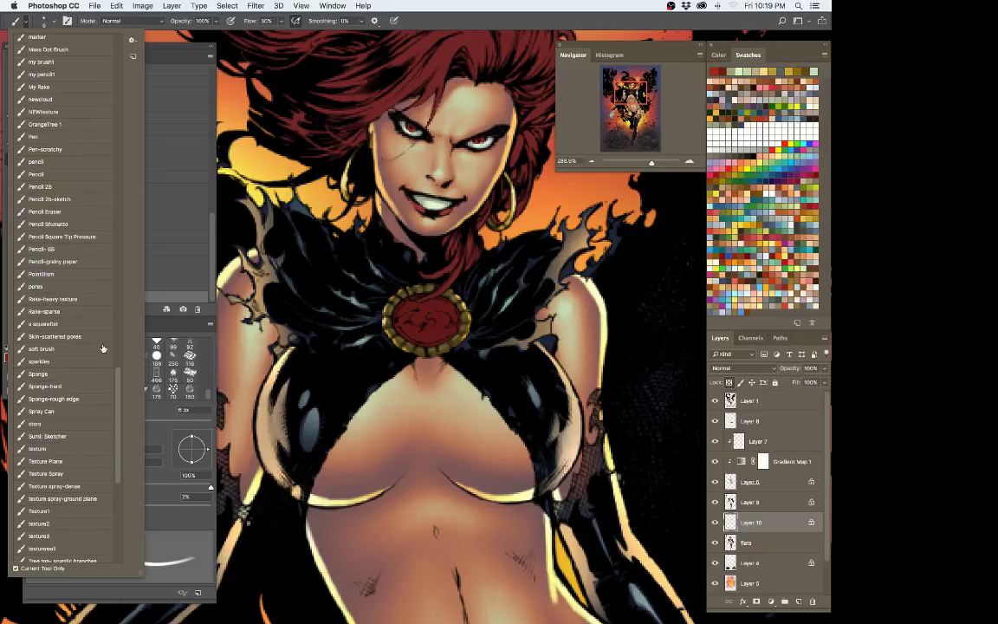
pyautogui.click(102, 348)
pyautogui.click(424, 27)
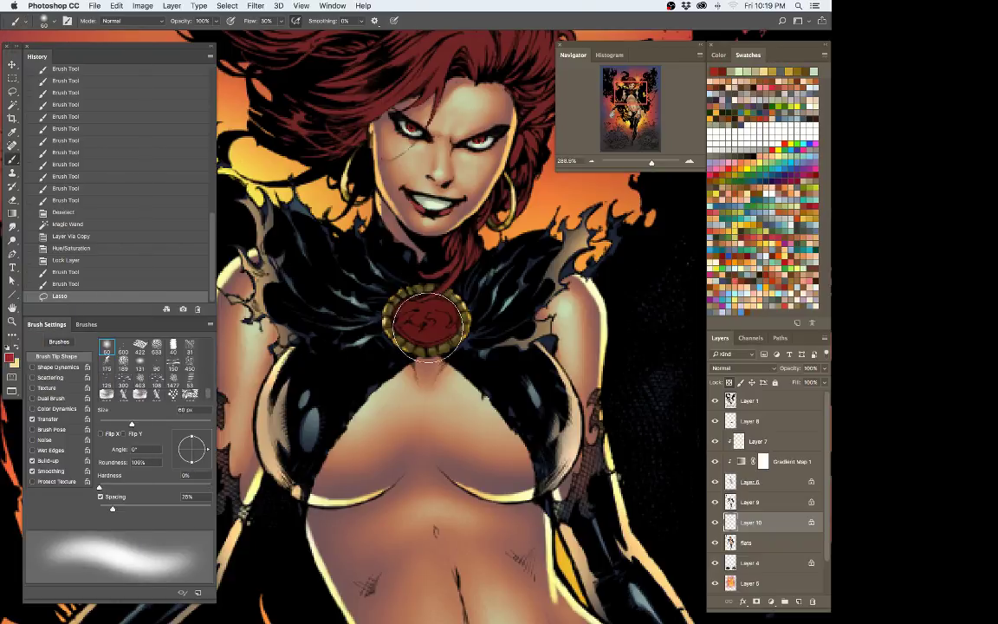
pyautogui.press('[')
pyautogui.press('[')
pyautogui.moveTo(409, 312)
pyautogui.mouseDown()
pyautogui.moveTo(448, 310)
pyautogui.moveTo(423, 308)
pyautogui.mouseUp()
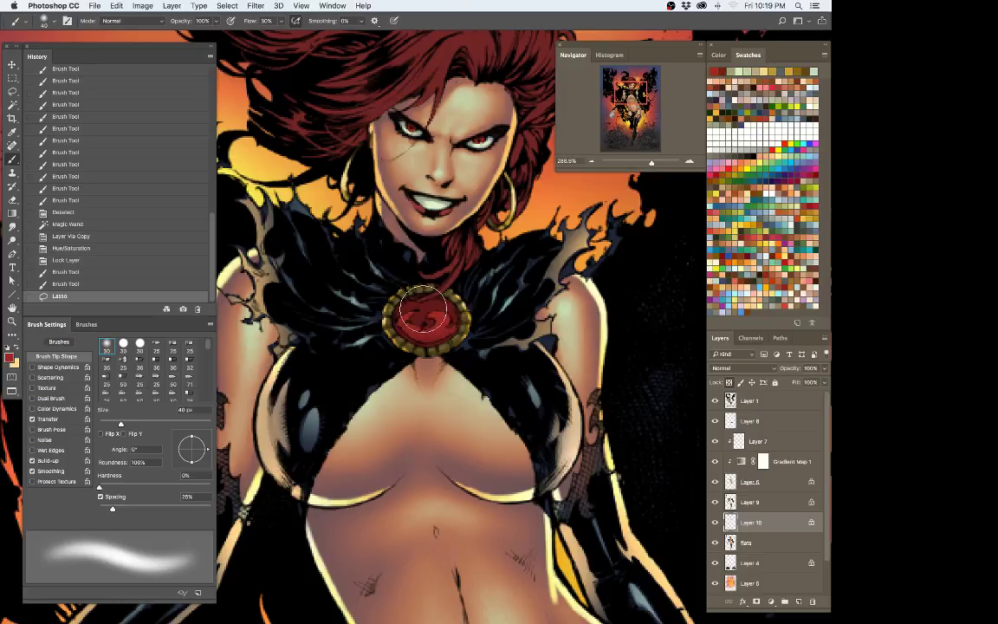
pyautogui.moveTo(535, 270)
pyautogui.mouseDown()
pyautogui.moveTo(563, 261)
pyautogui.moveTo(497, 300)
pyautogui.mouseUp()
# Step: Reduce the brush to 30 px, set the foreground to the lighter red #ce4848 and build up the gem's highlight
pyautogui.press('[')
pyautogui.press('[')
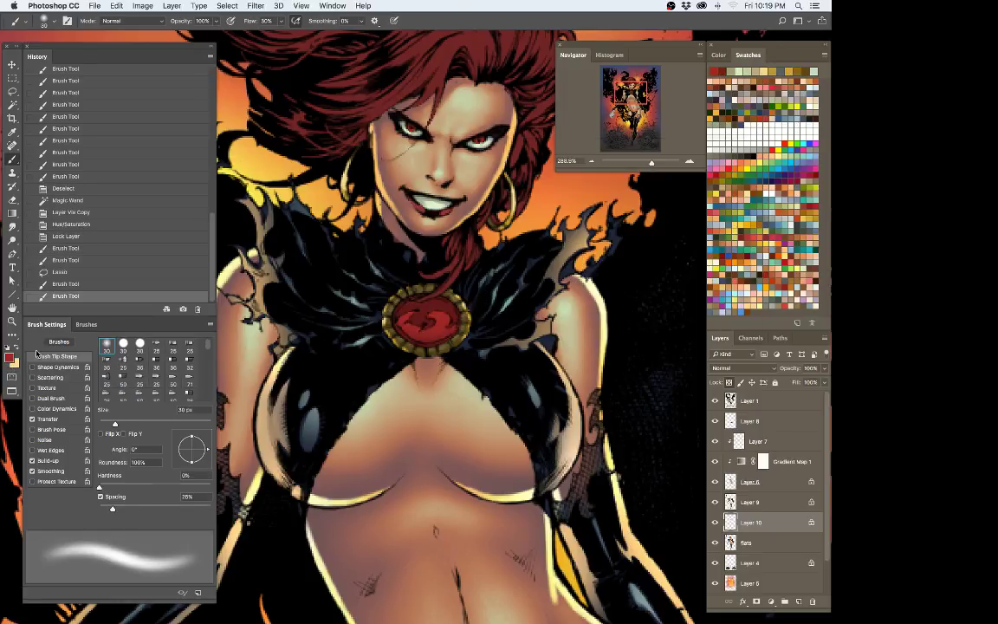
pyautogui.click(9, 356)
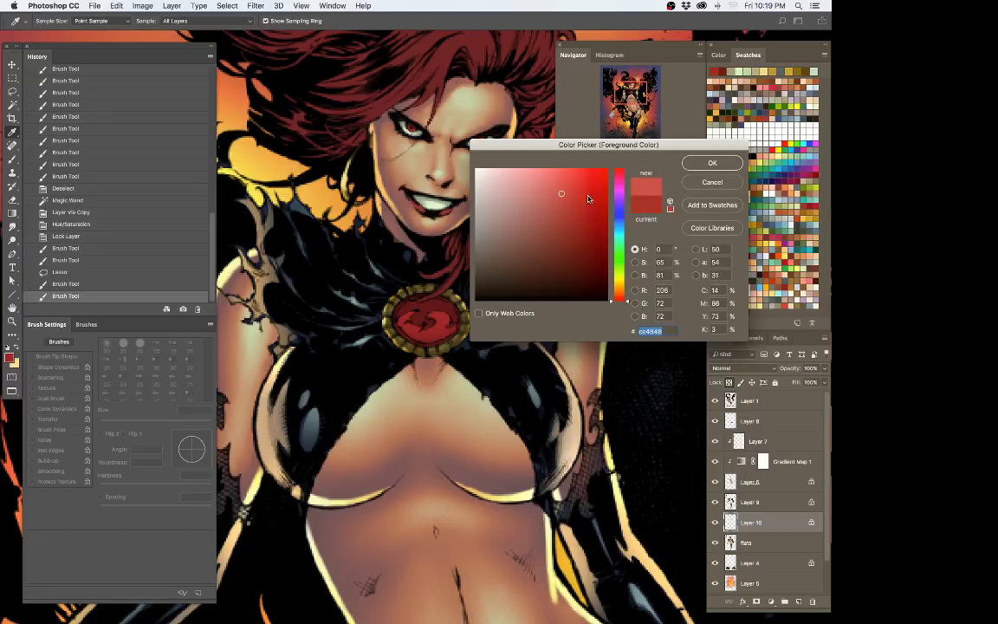
pyautogui.press('Return')
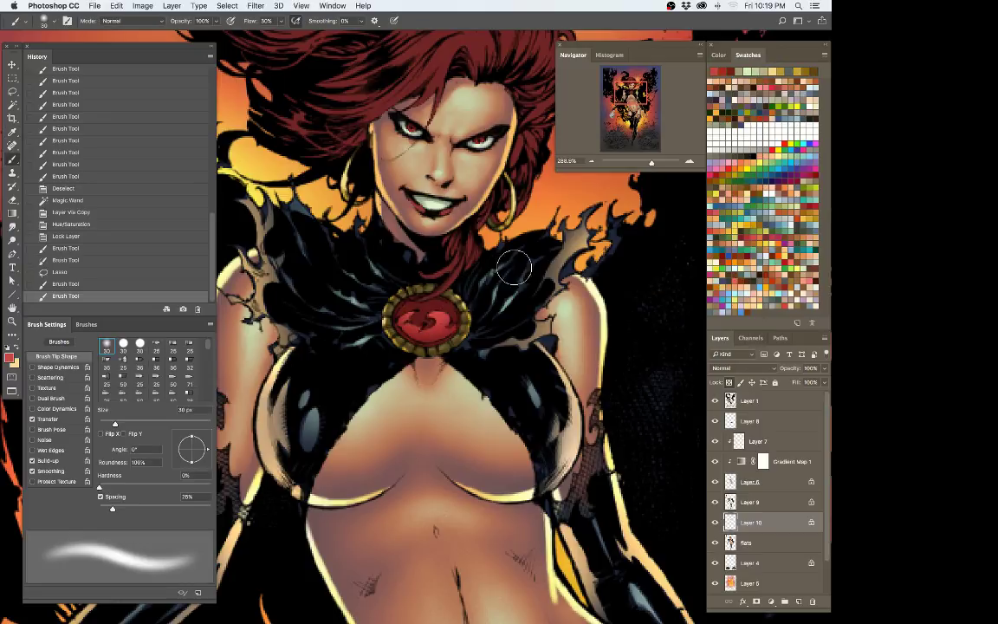
pyautogui.moveTo(625, 183); pyautogui.dragTo(648, 212)
pyautogui.moveTo(643, 221); pyautogui.dragTo(630, 262)
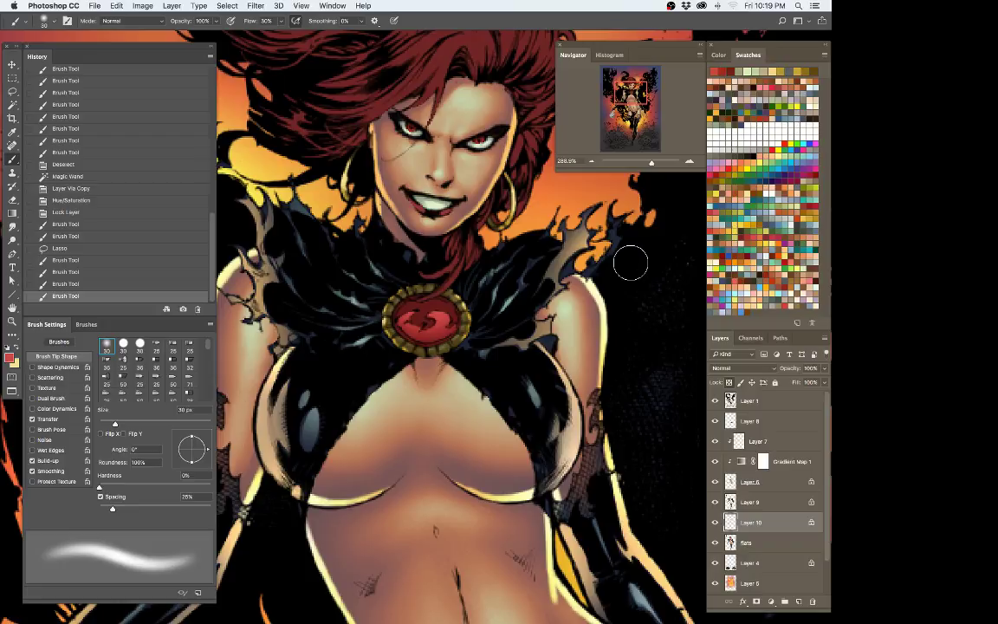
# Step: Brighten the selected gem highlight with the Dodge tool and clear the selection
pyautogui.press('o')
pyautogui.press('[')
pyautogui.moveTo(400, 299)
pyautogui.mouseDown()
pyautogui.moveTo(419, 313)
pyautogui.moveTo(508, 313)
pyautogui.moveTo(438, 314)
pyautogui.moveTo(423, 333)
pyautogui.moveTo(401, 333)
pyautogui.moveTo(383, 317)
pyautogui.moveTo(394, 297)
pyautogui.moveTo(437, 298)
pyautogui.moveTo(461, 323)
pyautogui.mouseUp()
pyautogui.press('super+d')
# Step: Lasso a reflection area across the upper part of the gem and hide the selection outline
pyautogui.press('z')
pyautogui.press('l')
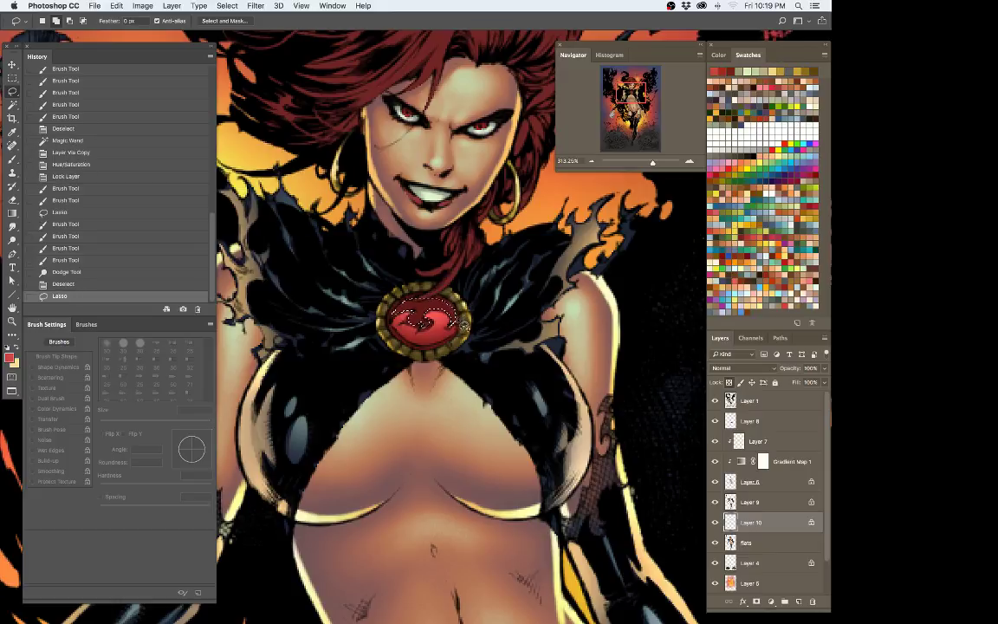
pyautogui.moveTo(409, 300)
pyautogui.mouseDown()
pyautogui.moveTo(427, 289)
pyautogui.moveTo(431, 299)
pyautogui.mouseUp()
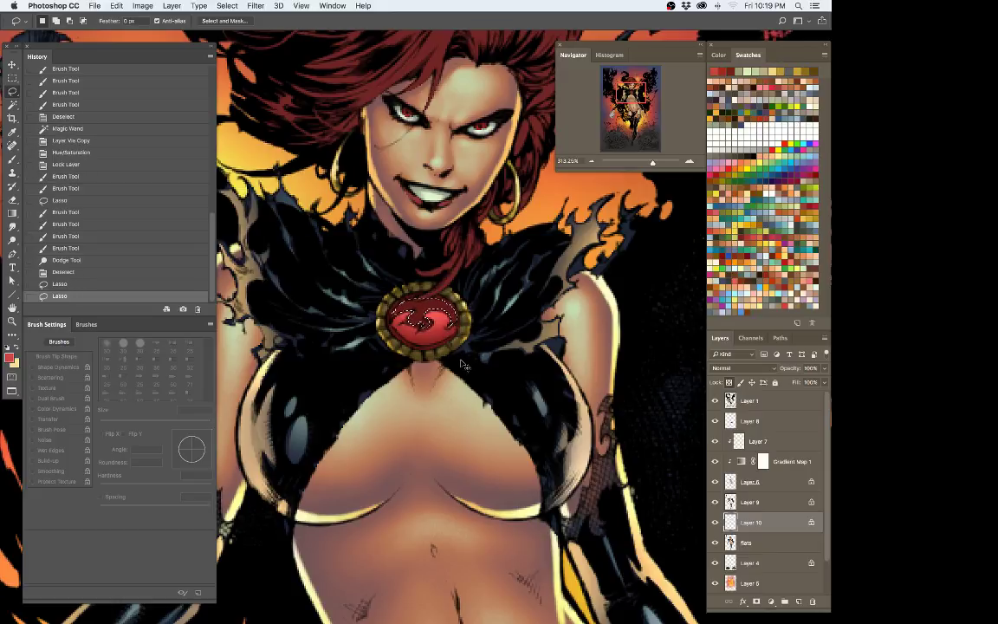
pyautogui.press('super+h')
# Step: Sample a light skin tone from the chest and set the foreground to the pale green #d1e9bf
pyautogui.press('b')
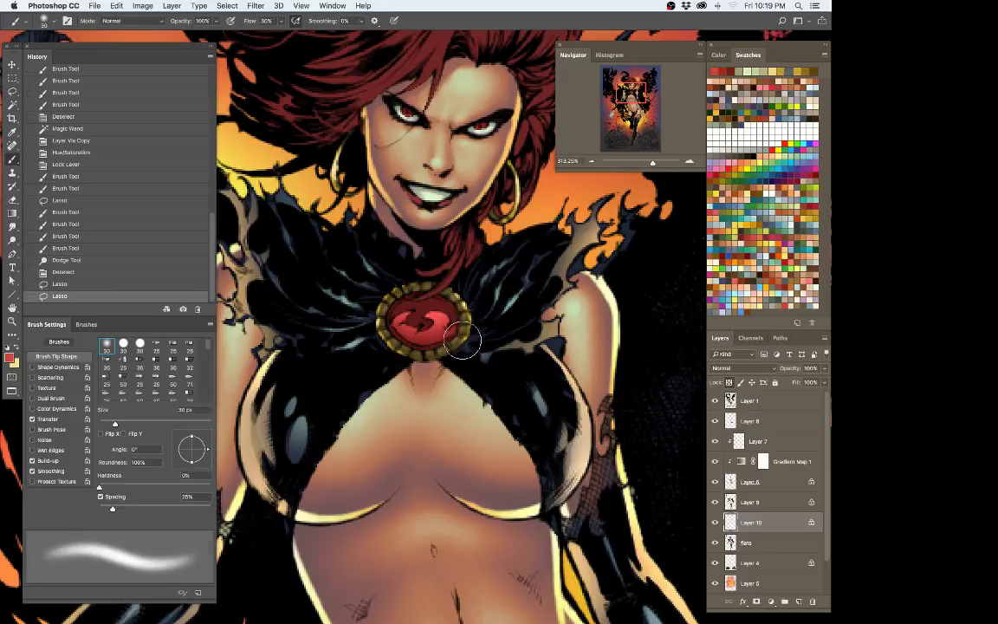
pyautogui.keyDown('alt'); pyautogui.click(370, 390); pyautogui.keyUp('alt')
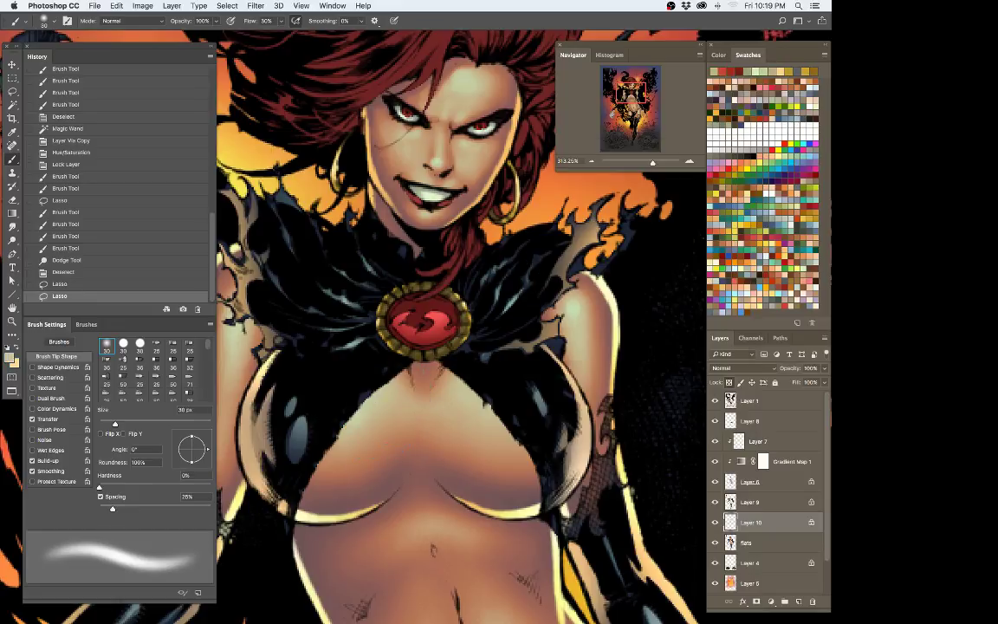
pyautogui.click(11, 357)
pyautogui.moveTo(501, 196); pyautogui.dragTo(499, 179)
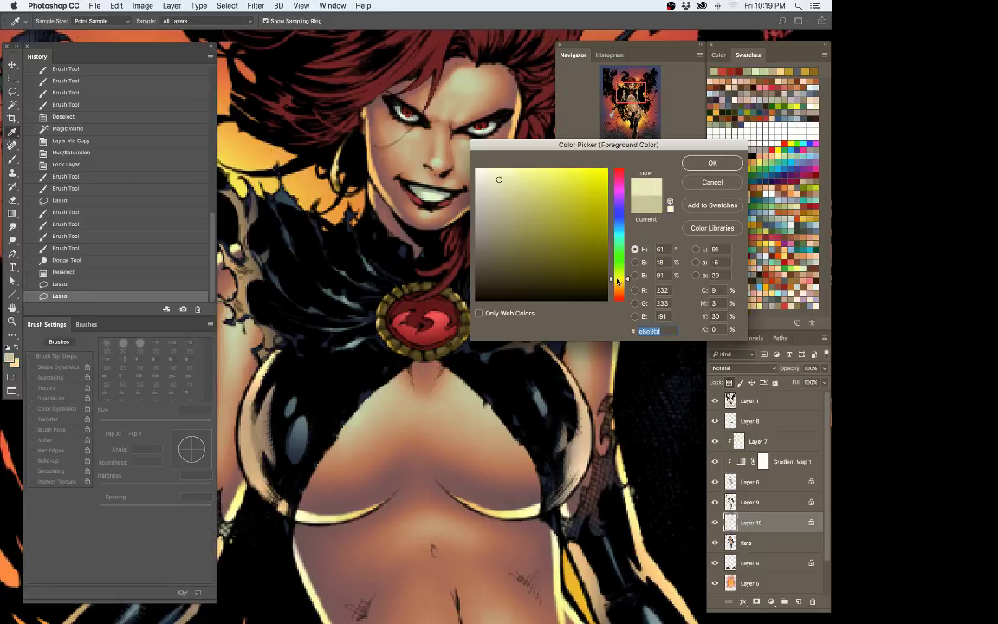
pyautogui.moveTo(626, 279); pyautogui.dragTo(626, 266)
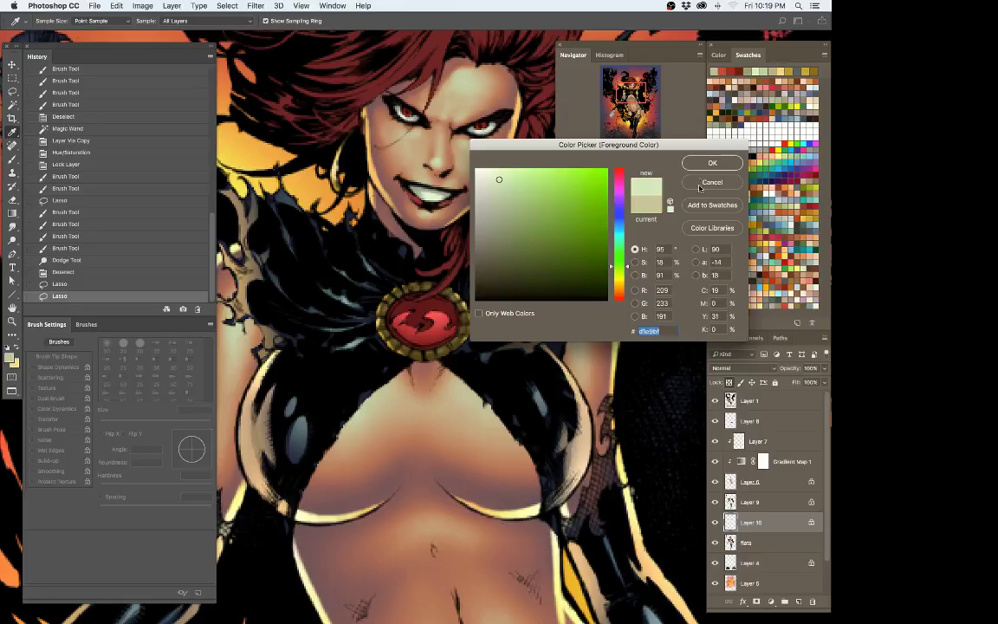
pyautogui.press('Return')
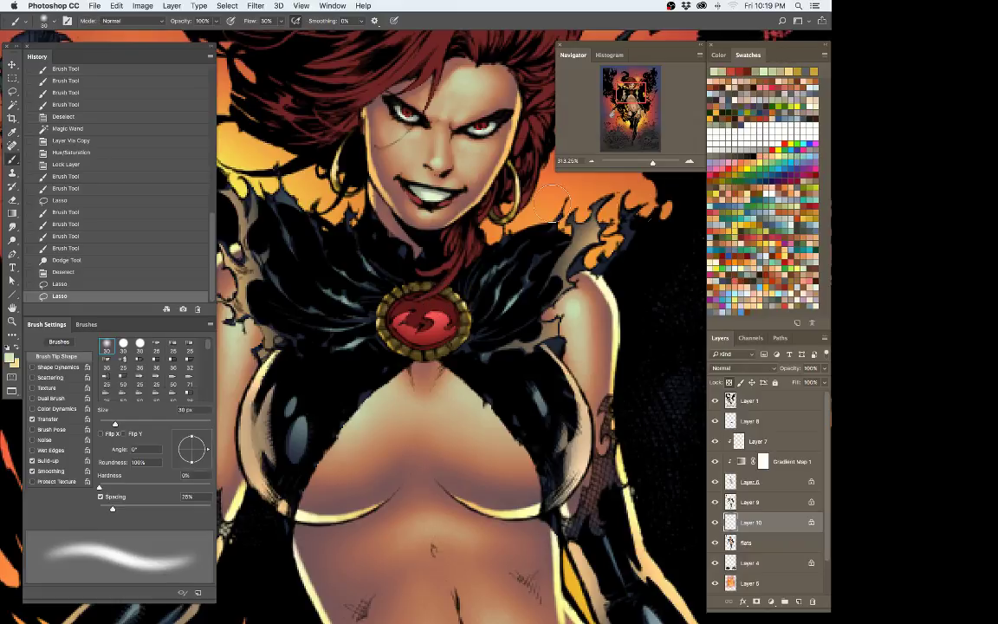
# Step: Try a pale green reflection on the upper gem with the 30 px soft brush, check it at full view and undo it
pyautogui.moveTo(412, 310); pyautogui.dragTo(443, 284)
pyautogui.click(442, 279)
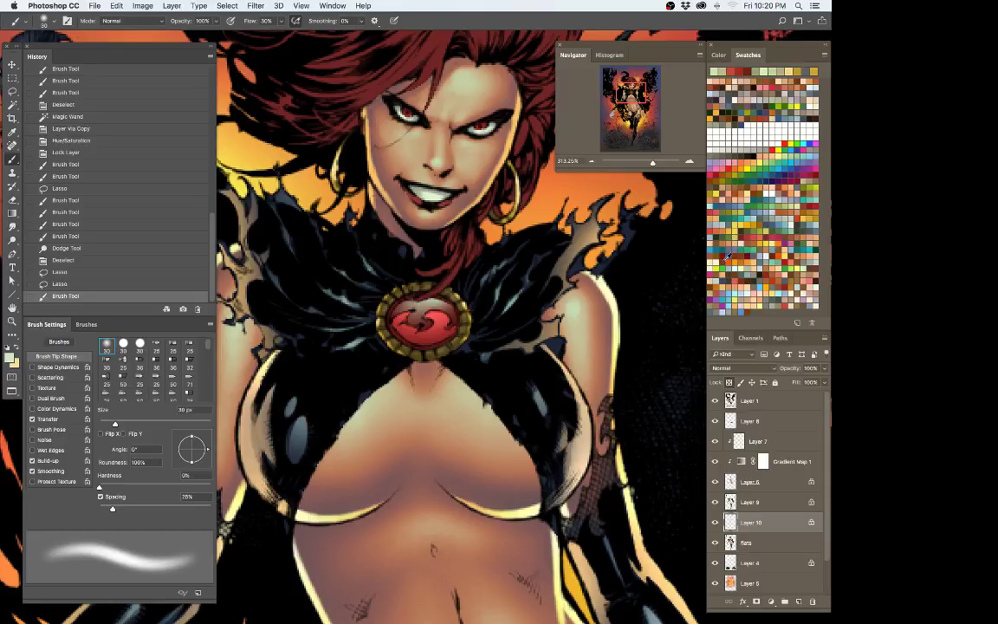
pyautogui.press('z')
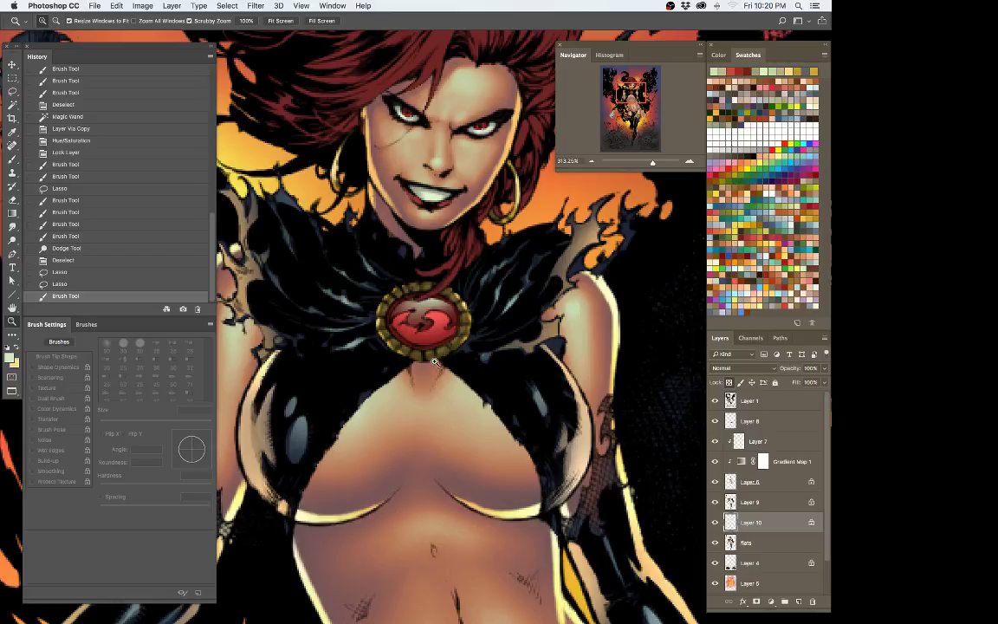
pyautogui.moveTo(451, 386); pyautogui.dragTo(346, 390)
pyautogui.moveTo(457, 506); pyautogui.dragTo(398, 309)
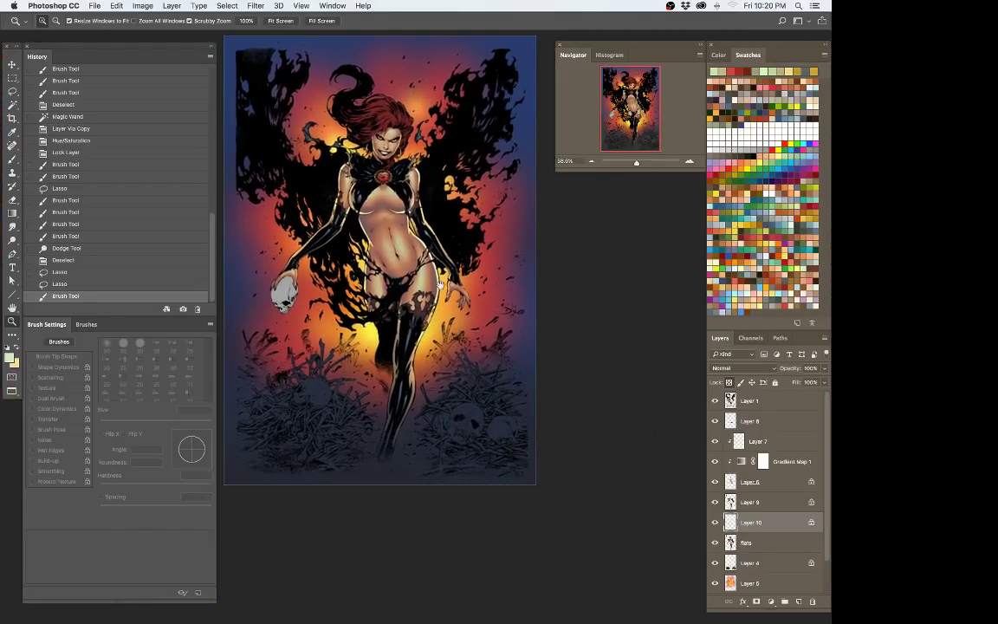
pyautogui.moveTo(390, 177); pyautogui.dragTo(450, 174)
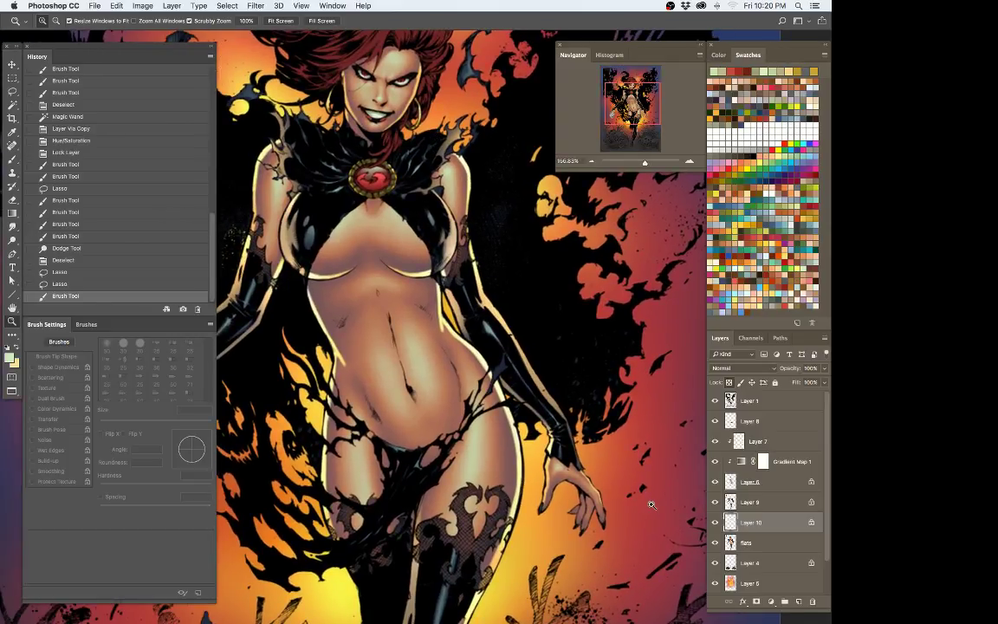
pyautogui.moveTo(384, 170); pyautogui.dragTo(415, 173)
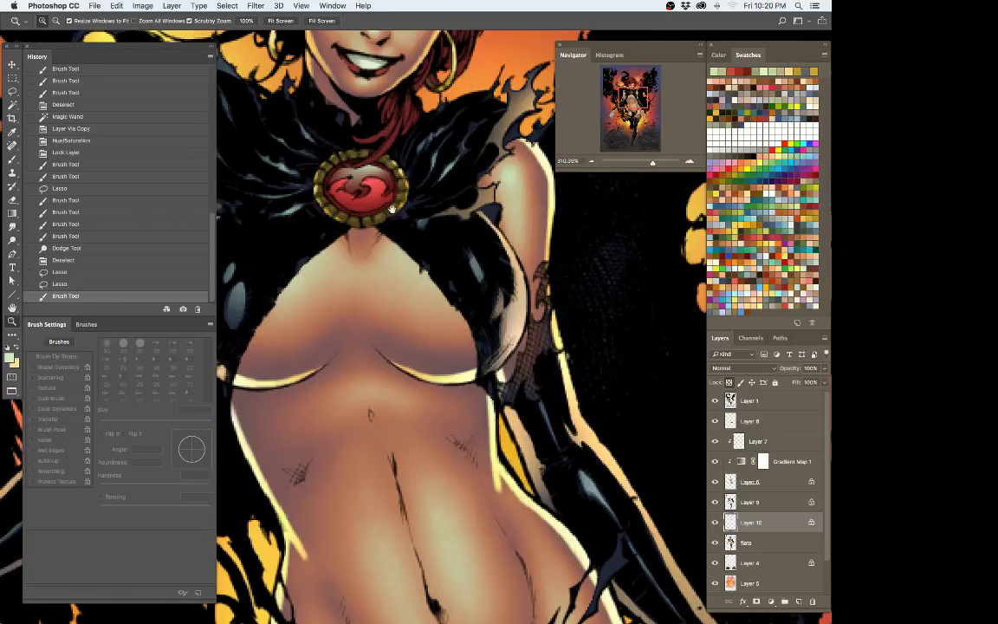
pyautogui.moveTo(392, 210); pyautogui.dragTo(471, 370)
pyautogui.press('super+z')
pyautogui.press('super+z')
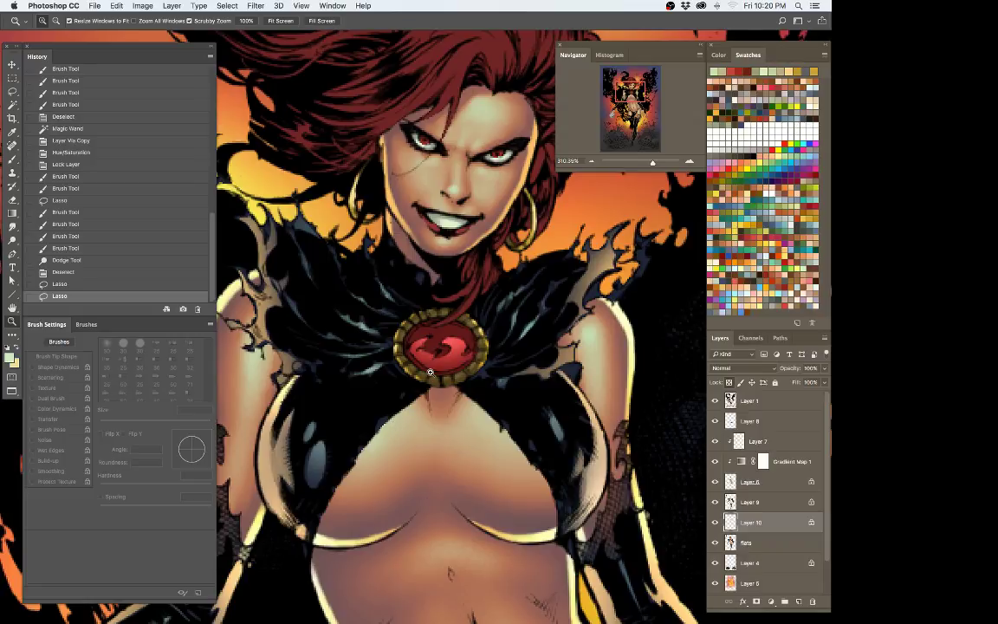
# Step: Brush the pale green reflection over the upper gem again at 30 px and undo the strokes
pyautogui.press('b')
pyautogui.moveTo(409, 337)
pyautogui.mouseDown()
pyautogui.moveTo(484, 318)
pyautogui.moveTo(490, 308)
pyautogui.moveTo(437, 317)
pyautogui.moveTo(513, 276)
pyautogui.mouseUp()
pyautogui.press('z')
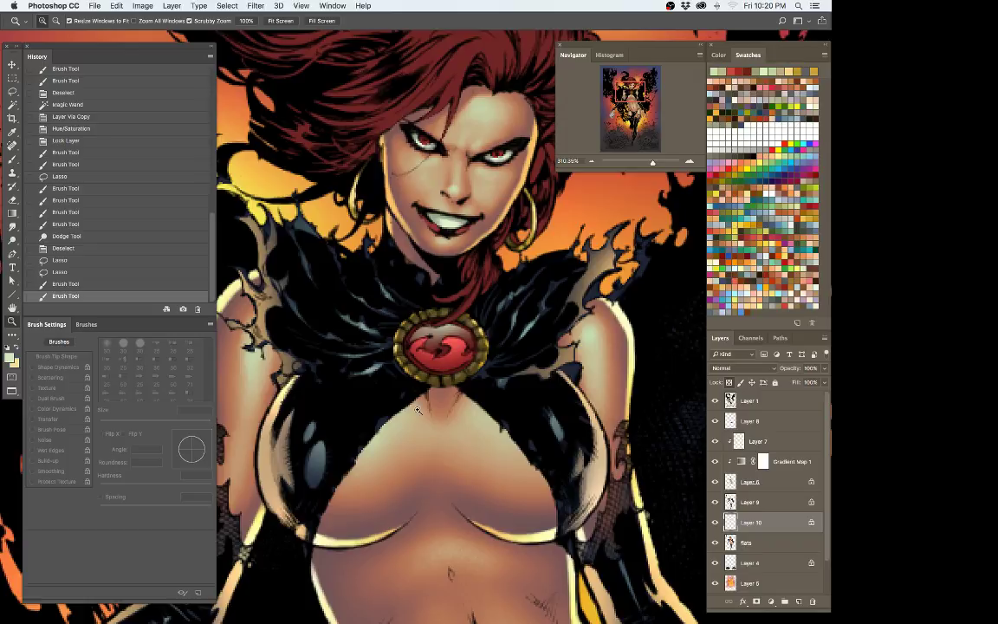
pyautogui.press('super+alt+z')
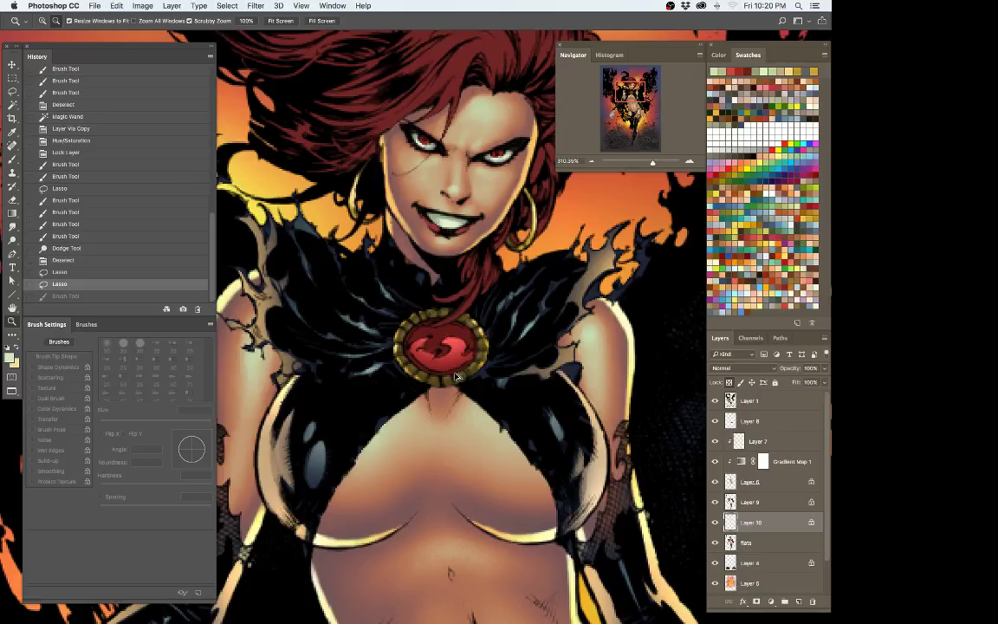
# Step: Reduce the soft brush to 20 px and paint the pale green reflection along the upper gem
pyautogui.press('b')
pyautogui.press('[')
pyautogui.press('[')
pyautogui.moveTo(416, 326)
pyautogui.mouseDown()
pyautogui.moveTo(492, 325)
pyautogui.moveTo(465, 318)
pyautogui.mouseUp()
pyautogui.moveTo(425, 286)
pyautogui.mouseDown()
pyautogui.moveTo(398, 290)
pyautogui.moveTo(433, 273)
pyautogui.mouseUp()
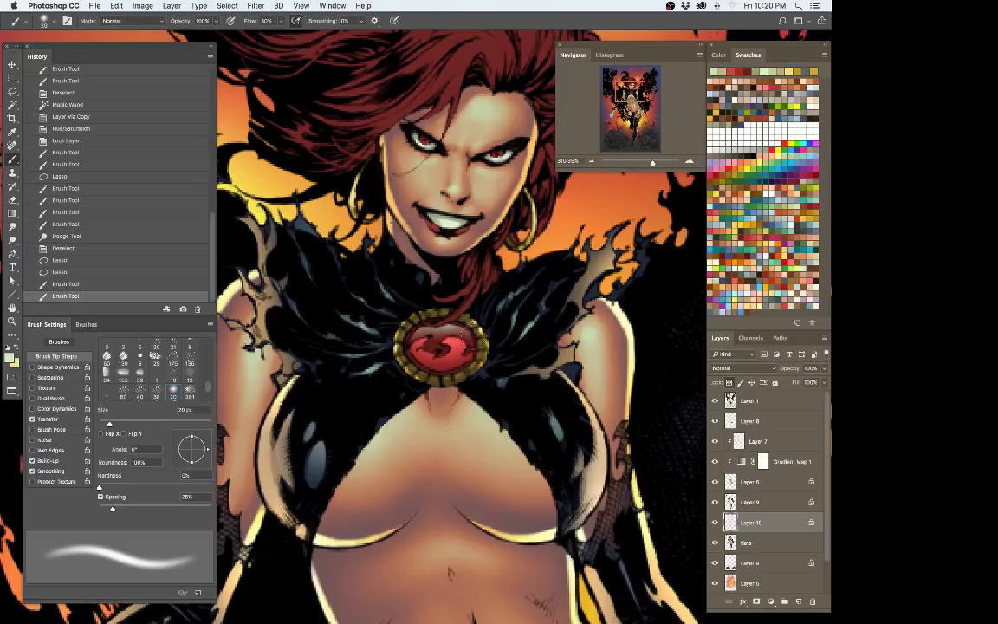
# Step: Clear the gem selection and make Layer 6 active with white as the foreground color
pyautogui.press('z')
pyautogui.moveTo(481, 368)
pyautogui.mouseDown()
pyautogui.moveTo(455, 404)
pyautogui.moveTo(482, 380)
pyautogui.mouseUp()
pyautogui.press('super+d')
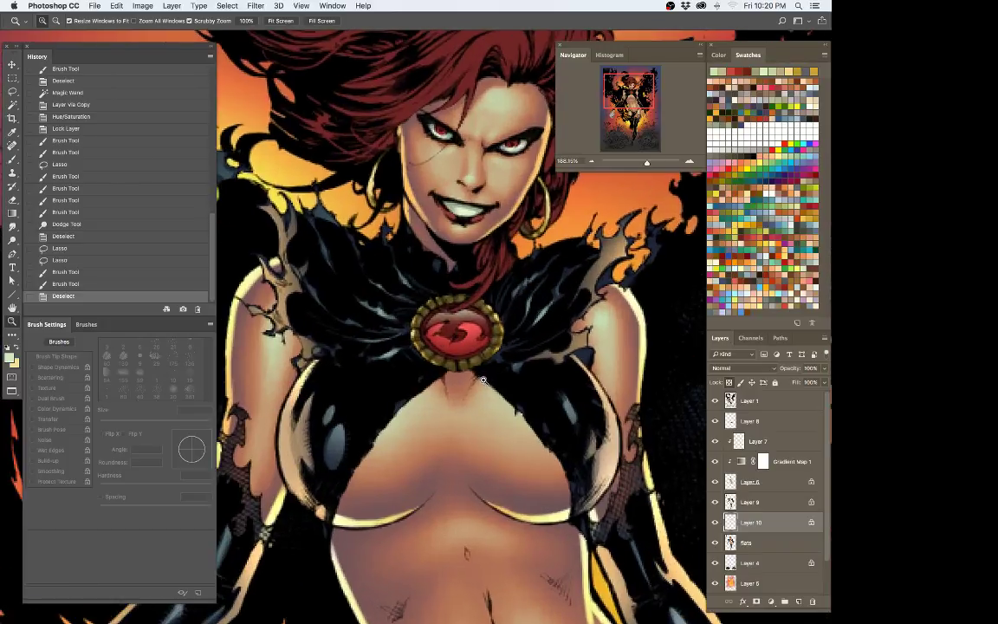
pyautogui.click(760, 484)
pyautogui.press('d')
pyautogui.press('x')
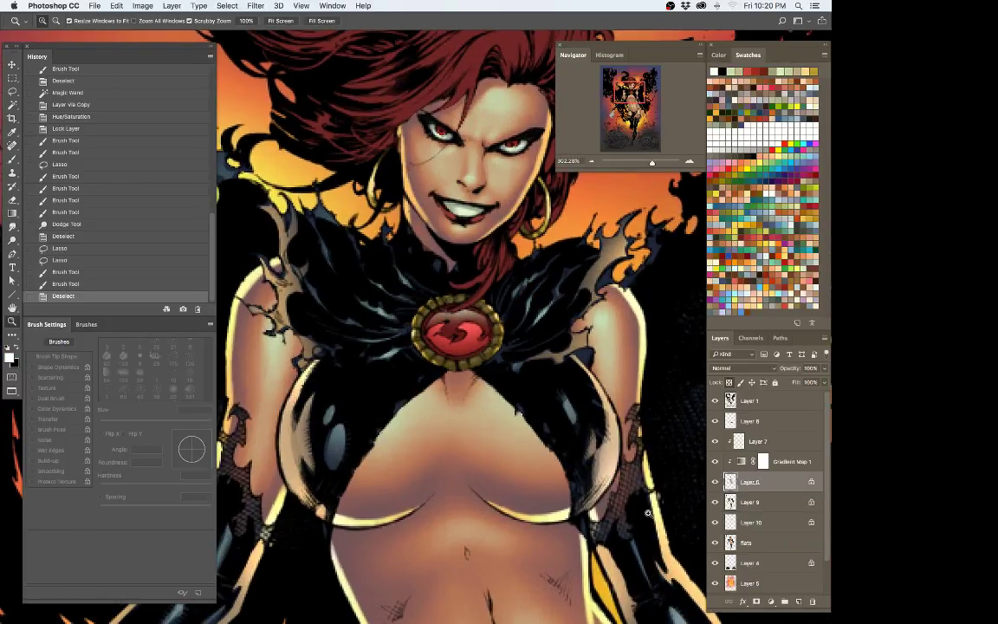
# Step: Load the my brush1 brush preset and set it to 30% flow and 5 px size
pyautogui.press('b')
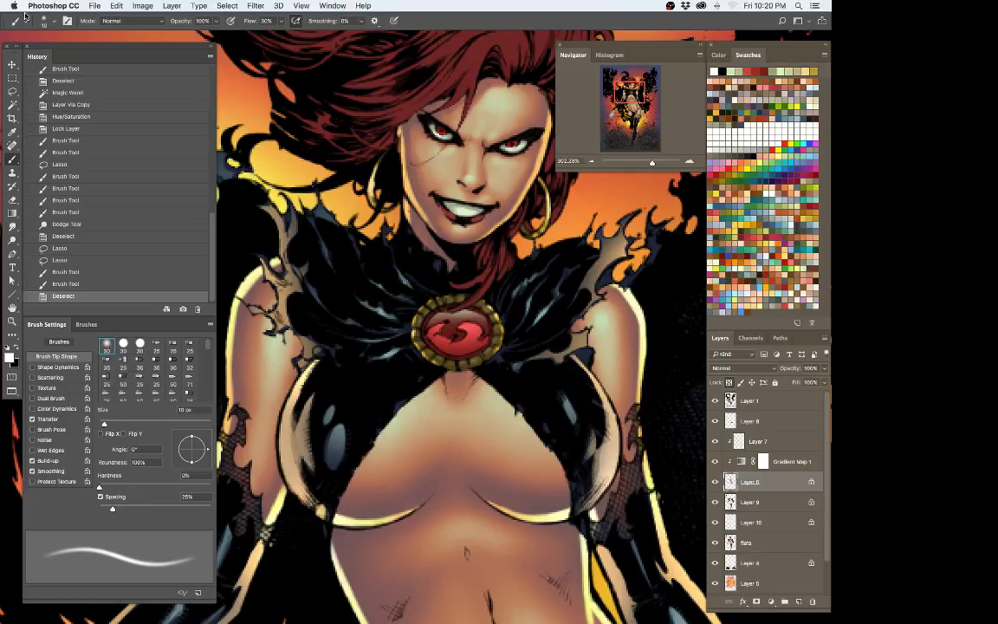
pyautogui.click(15, 19)
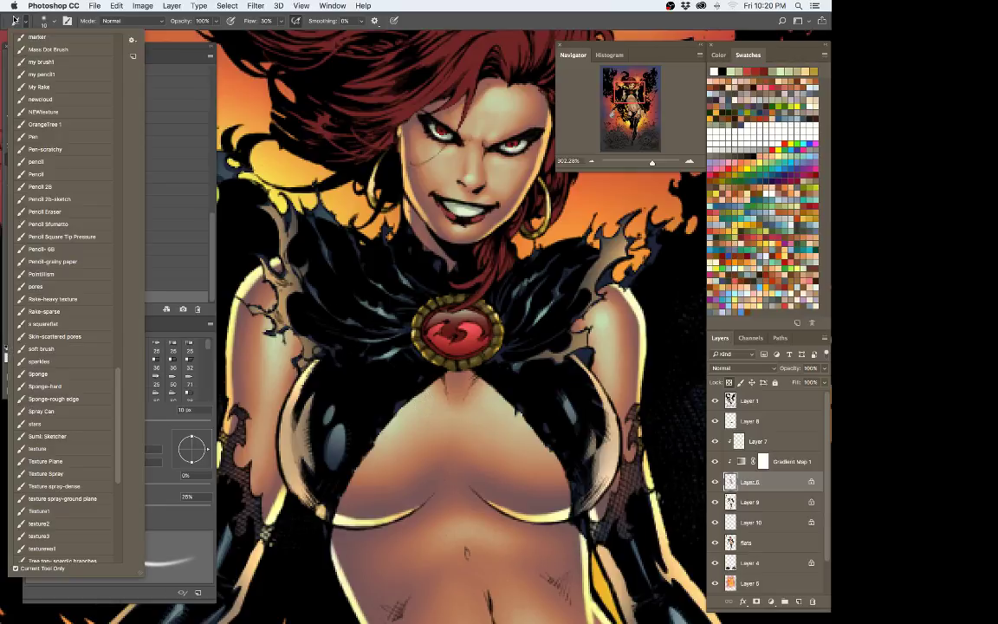
pyautogui.click(56, 62)
pyautogui.click(440, 24)
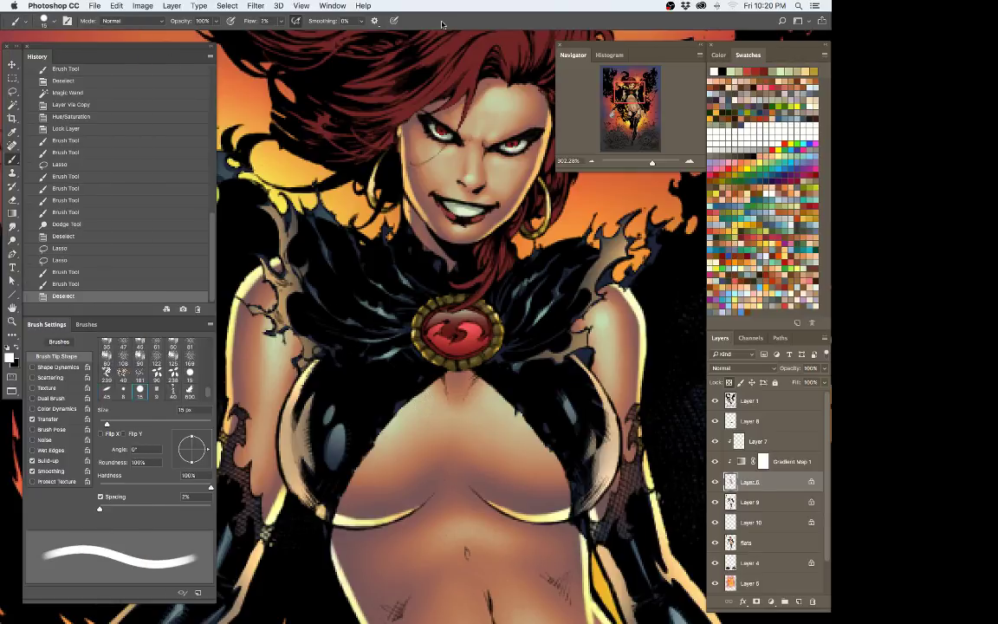
pyautogui.press('5')
pyautogui.press('[')
pyautogui.press('[')
pyautogui.press('[')
pyautogui.press('[')
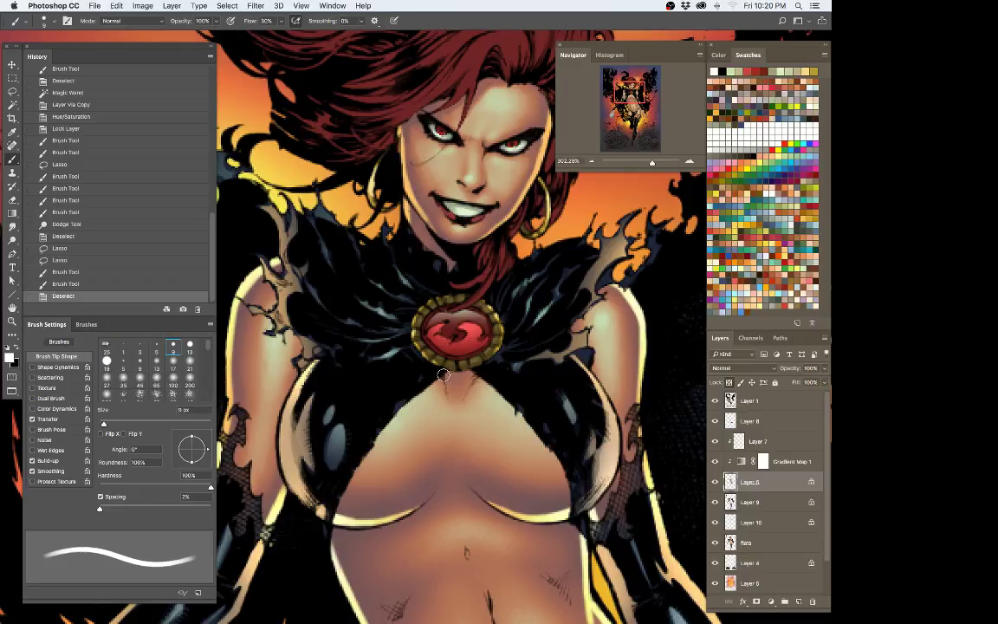
pyautogui.press('[')
pyautogui.press('[')
# Step: Try a white stroke on the skin just below the brooch and undo it
pyautogui.moveTo(446, 374); pyautogui.dragTo(458, 372)
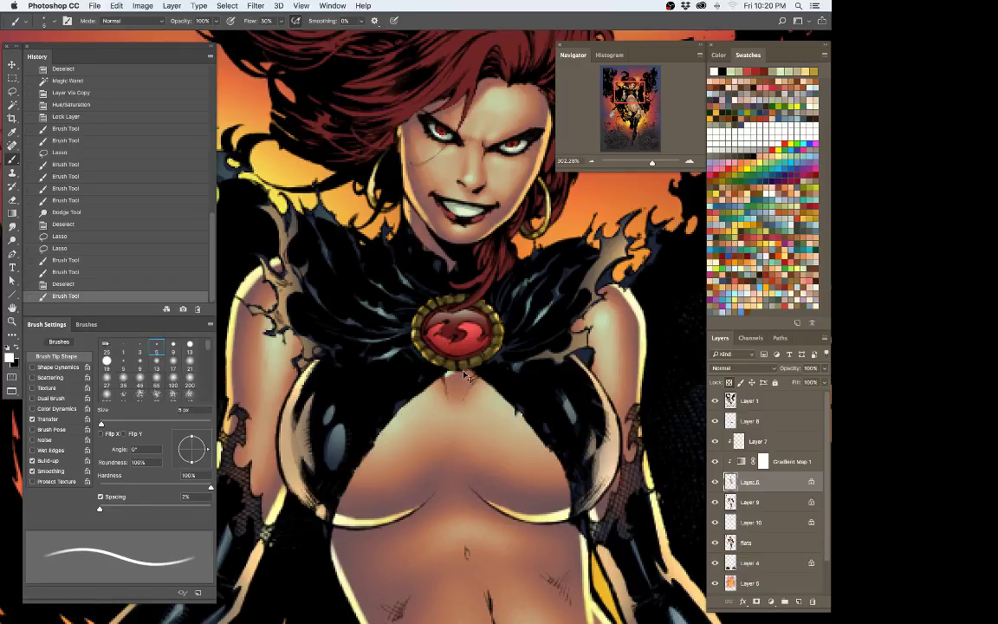
pyautogui.press('super+d')
pyautogui.press('x')
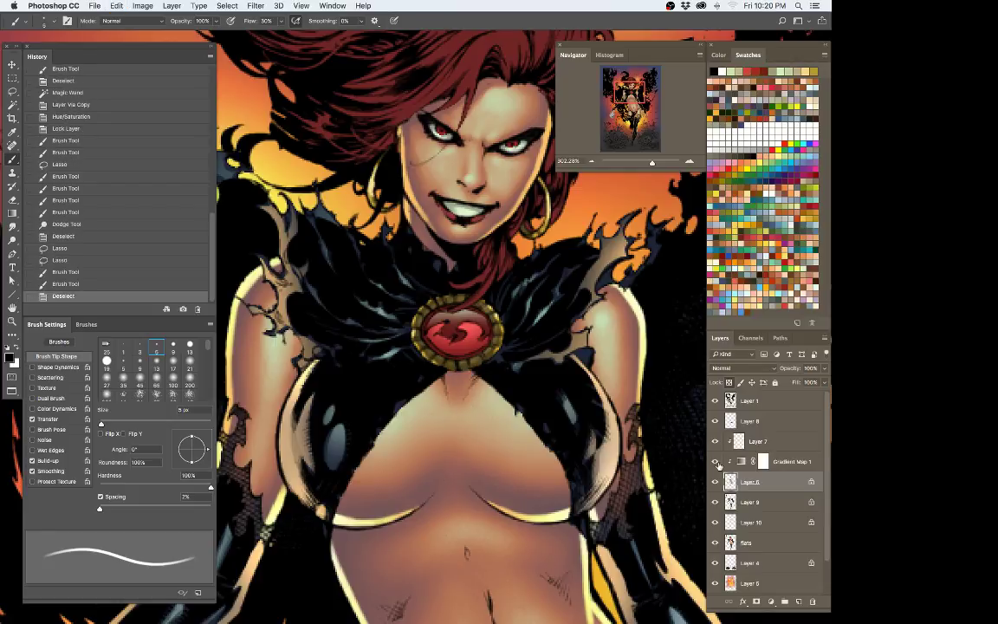
# Step: Hide Gradient Map 1 to sample the gray skin tone below the brooch, and set a darker gray as the foreground
pyautogui.keyDown('alt'); pyautogui.click(451, 374); pyautogui.keyUp('alt')
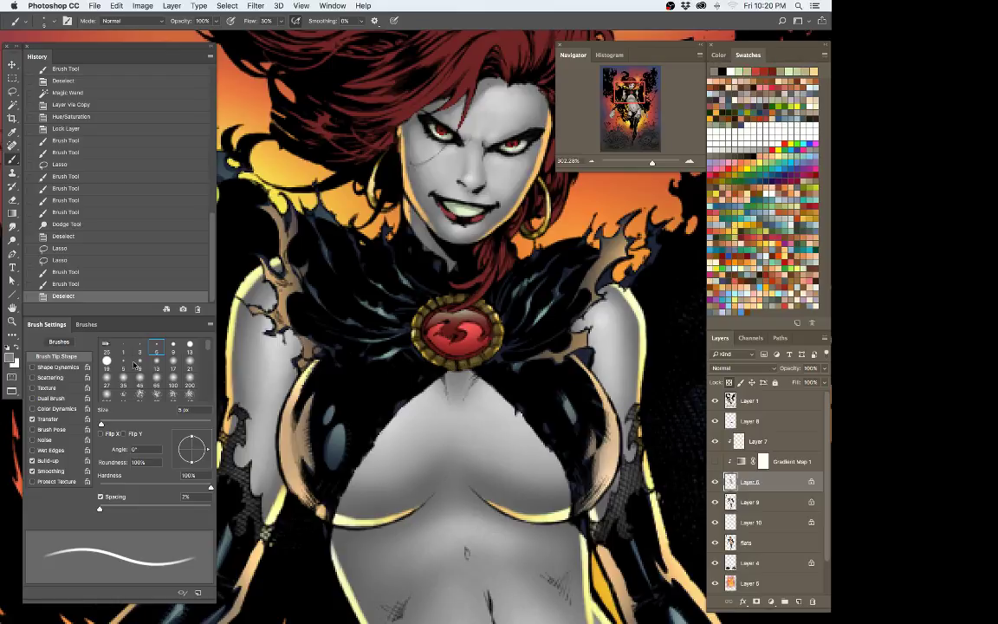
pyautogui.click(9, 359)
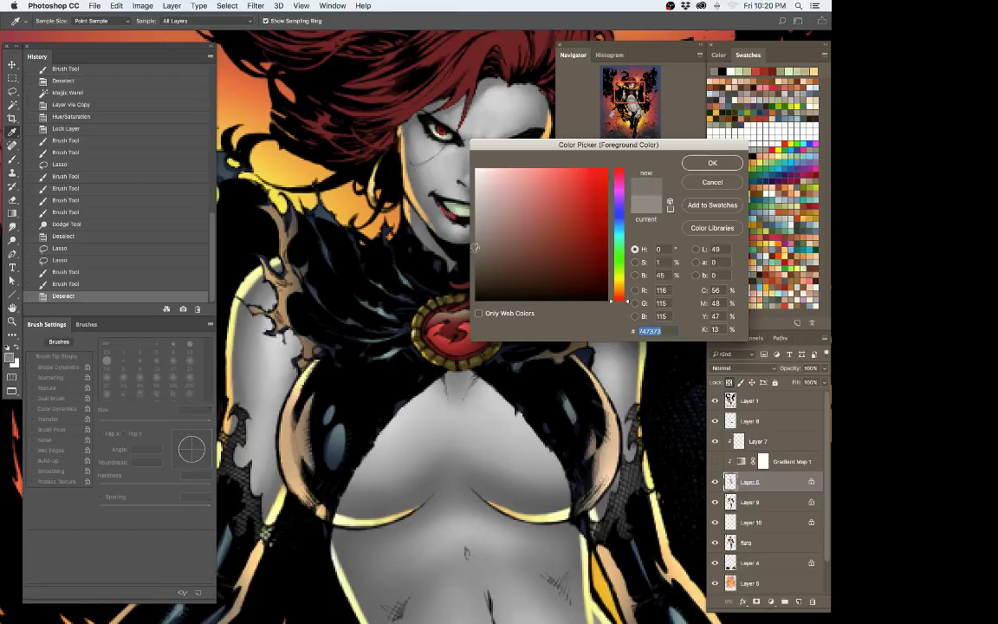
pyautogui.press('Return')
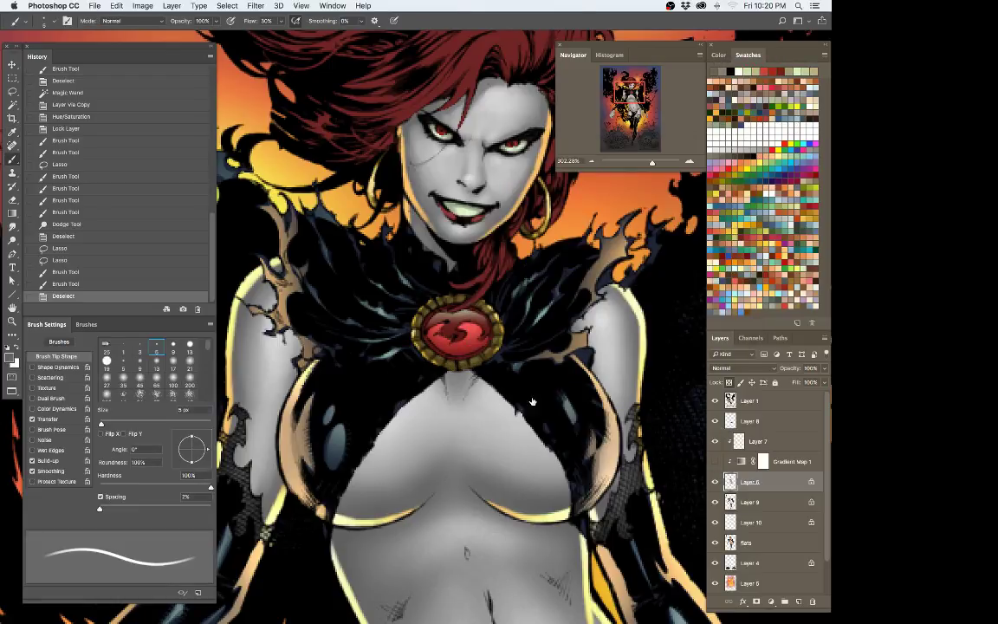
# Step: Show Gradient Map 1 again and brush the dark gray as a cast shadow on the skin beneath the brooch
pyautogui.moveTo(425, 329)
pyautogui.mouseDown()
pyautogui.moveTo(405, 336)
pyautogui.moveTo(429, 330)
pyautogui.mouseUp()
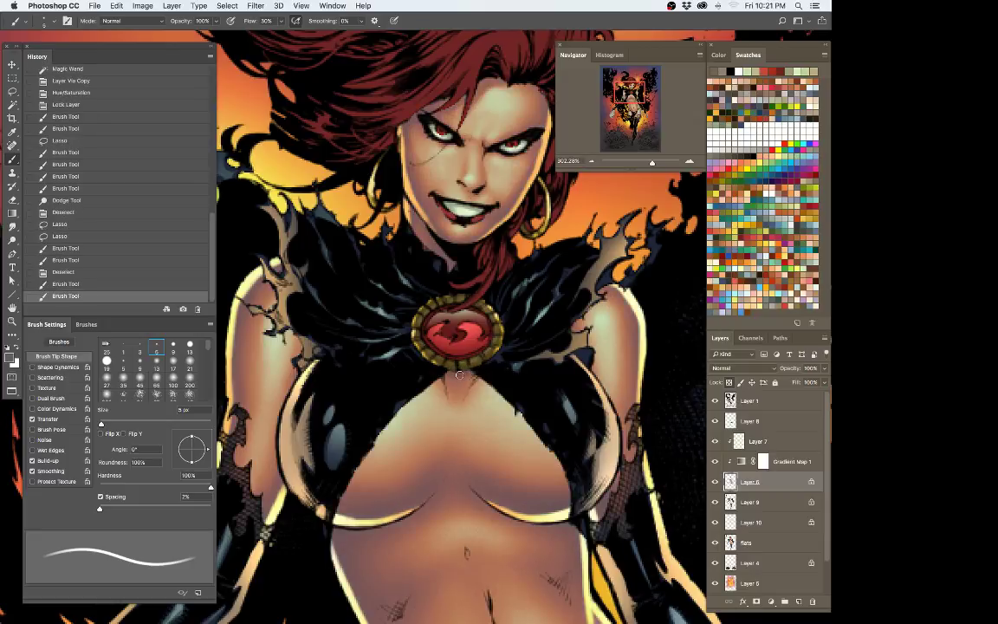
pyautogui.moveTo(482, 350)
pyautogui.mouseDown()
pyautogui.moveTo(423, 344)
pyautogui.moveTo(455, 299)
pyautogui.mouseUp()
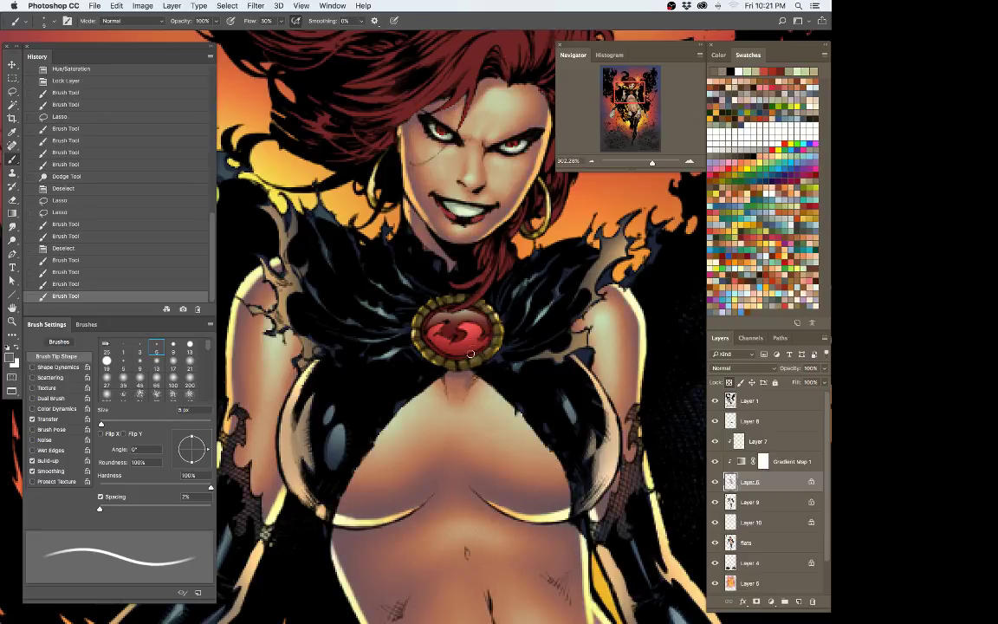
pyautogui.press('0')
pyautogui.press('5')
pyautogui.moveTo(423, 340); pyautogui.dragTo(419, 351)
pyautogui.moveTo(452, 408)
pyautogui.mouseDown()
pyautogui.moveTo(448, 388)
pyautogui.moveTo(403, 344)
pyautogui.moveTo(423, 343)
pyautogui.mouseUp()
pyautogui.moveTo(428, 336); pyautogui.dragTo(446, 340)
pyautogui.hotkey('shift', '3')
pyautogui.hotkey('shift', '0')
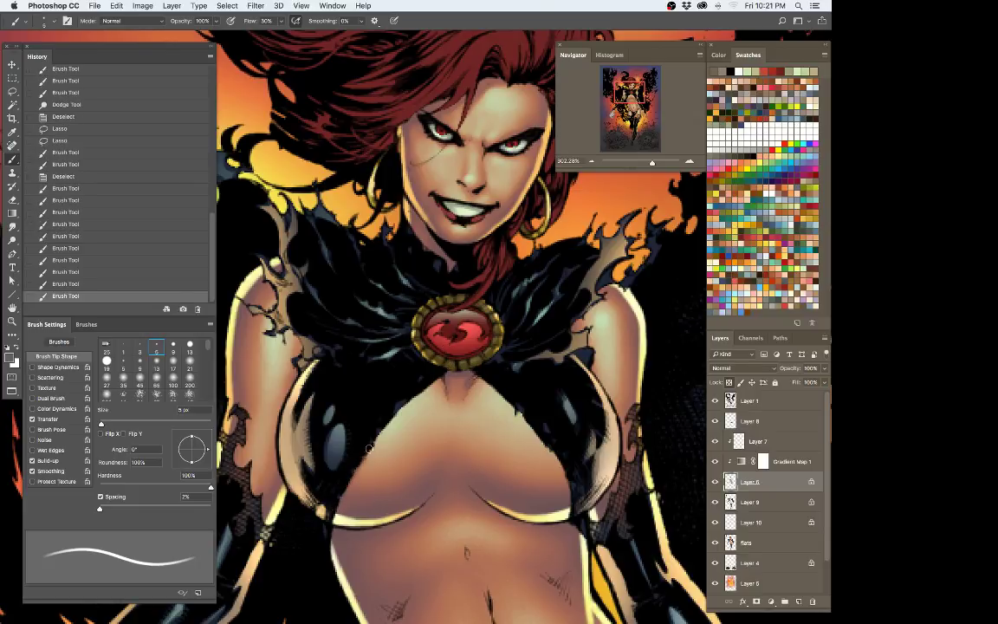
# Step: Paint the gray shadow on the chest skin along both edges of the black costume opening
pyautogui.moveTo(421, 392)
pyautogui.mouseDown()
pyautogui.moveTo(459, 373)
pyautogui.moveTo(448, 373)
pyautogui.mouseUp()
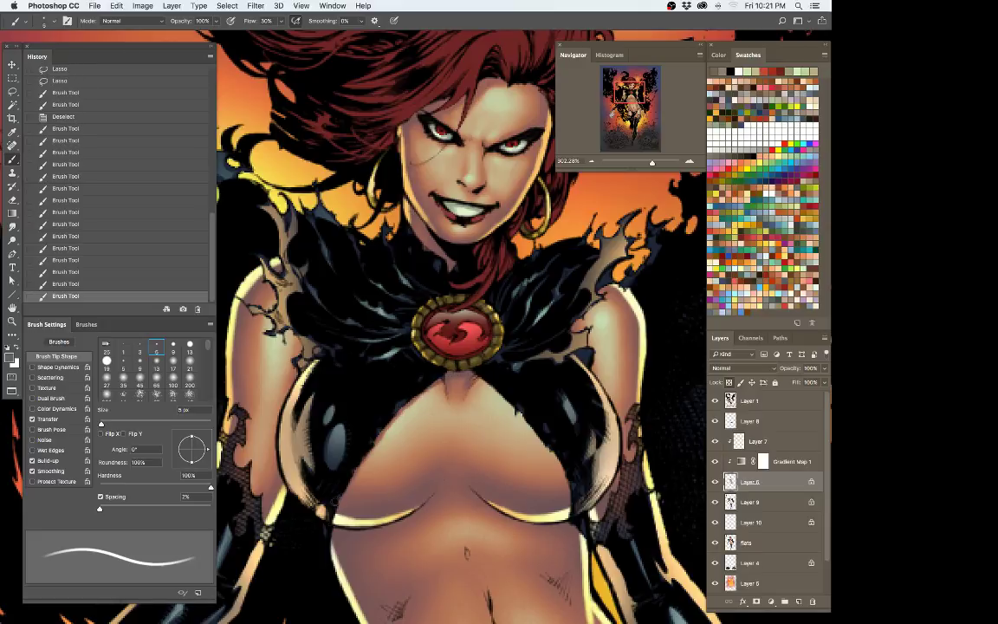
pyautogui.moveTo(301, 452)
pyautogui.mouseDown()
pyautogui.moveTo(300, 472)
pyautogui.moveTo(308, 434)
pyautogui.mouseUp()
pyautogui.moveTo(322, 382); pyautogui.dragTo(359, 425)
pyautogui.moveTo(477, 377)
pyautogui.mouseDown()
pyautogui.moveTo(554, 452)
pyautogui.moveTo(571, 504)
pyautogui.mouseUp()
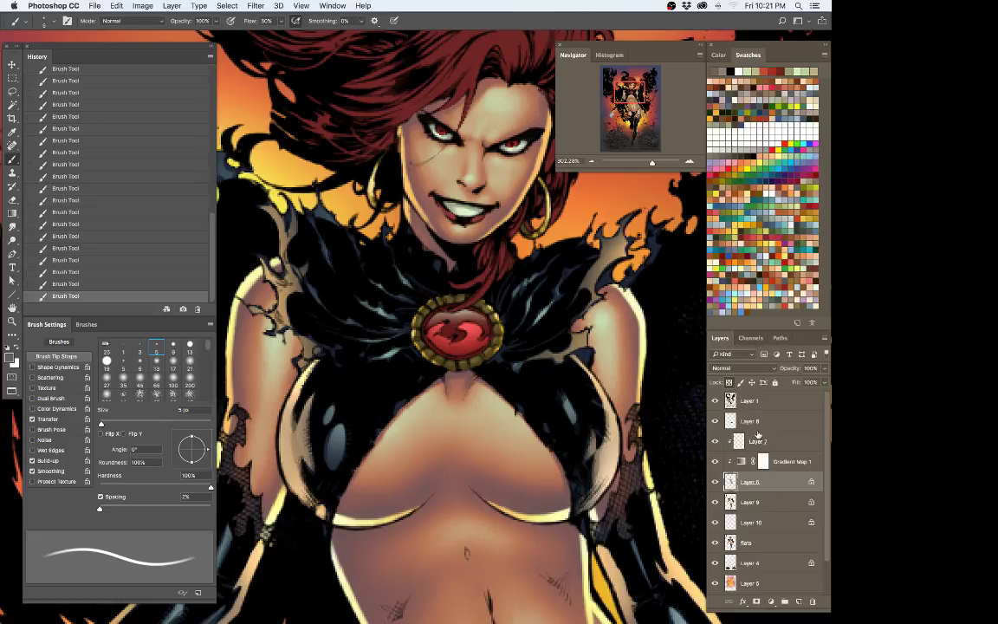
# Step: Toggle Layer 7's rim lighting off and on, and examine the shading at full view
pyautogui.click(714, 441)
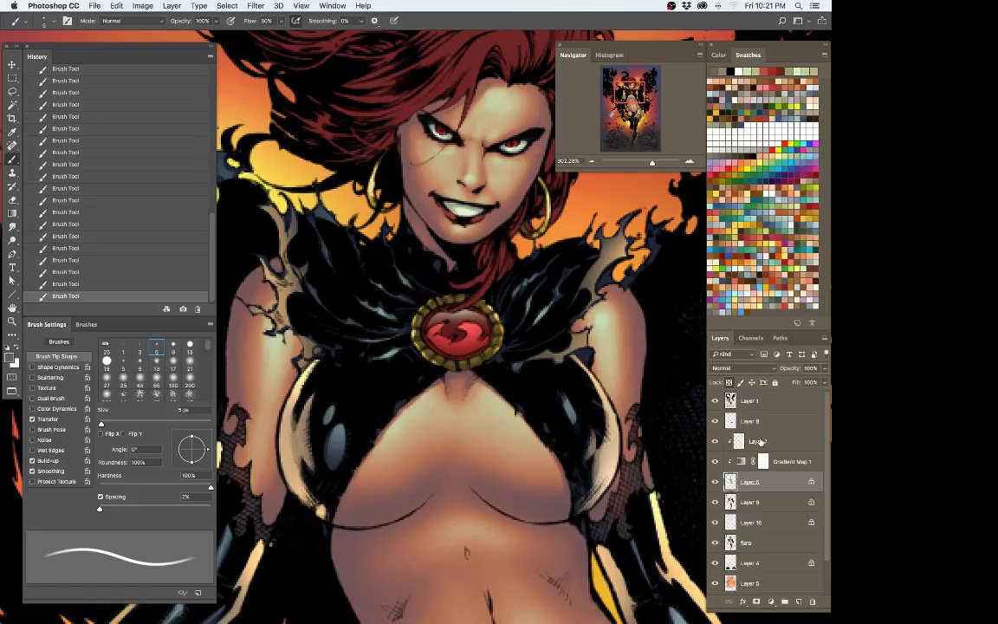
pyautogui.press('z')
pyautogui.moveTo(524, 351); pyautogui.dragTo(424, 355)
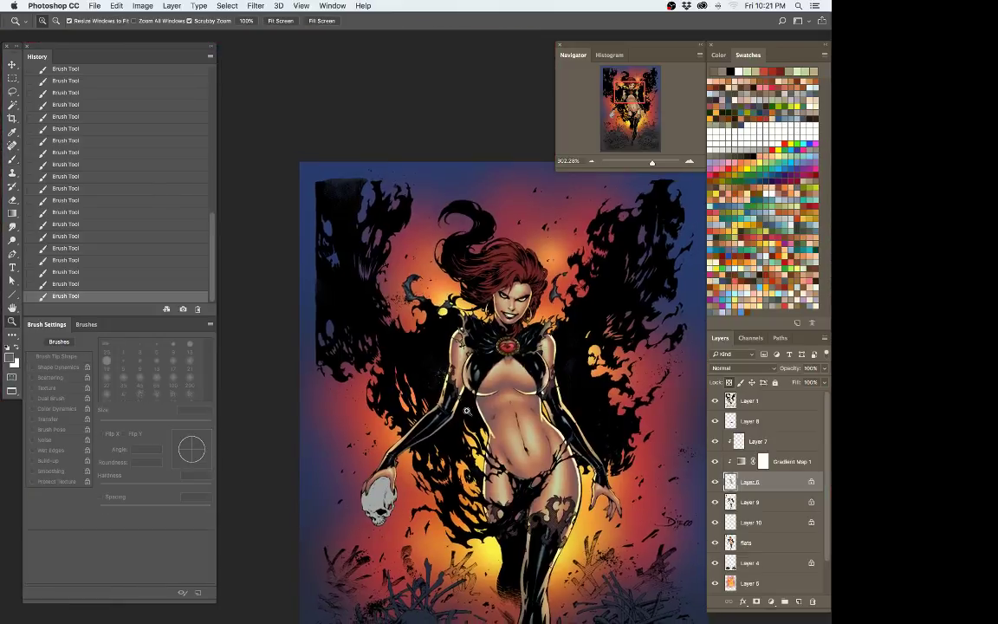
pyautogui.press('super+0')
pyautogui.scroll(5, 479, 292)
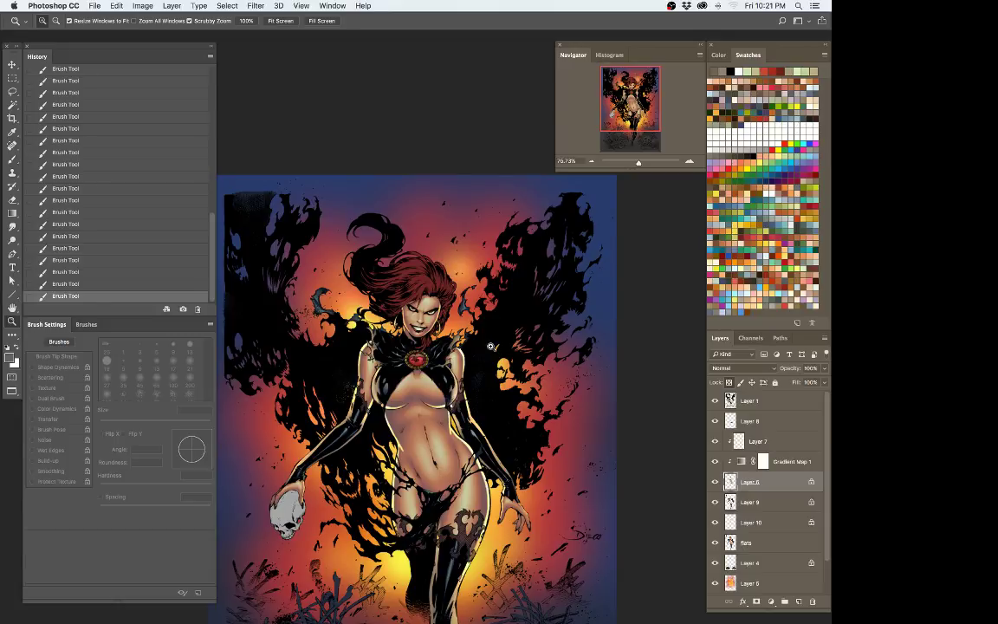
# Step: Make the flats layer active and select the red hair area with the Magic Wand
pyautogui.moveTo(756, 542); pyautogui.dragTo(538, 507)
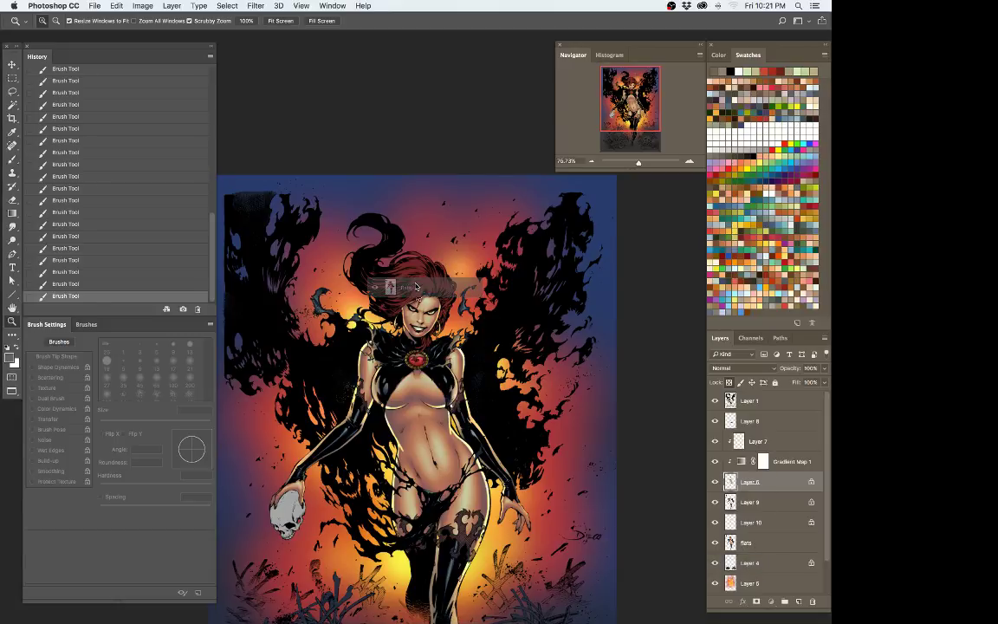
pyautogui.click(493, 210)
pyautogui.scroll(-5, 403, 346)
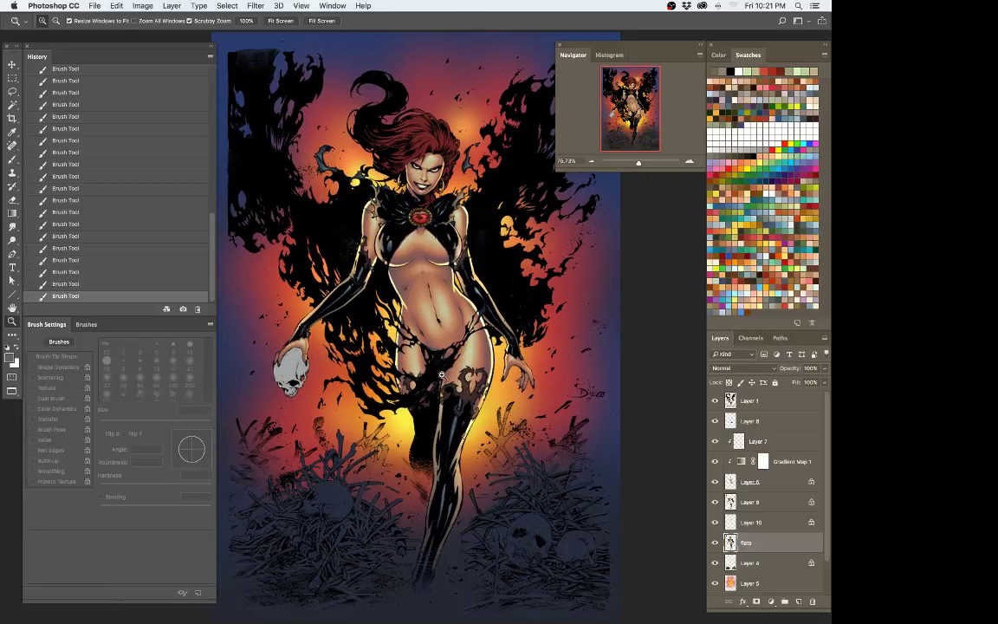
pyautogui.scroll(2, 407, 139)
pyautogui.click(424, 155)
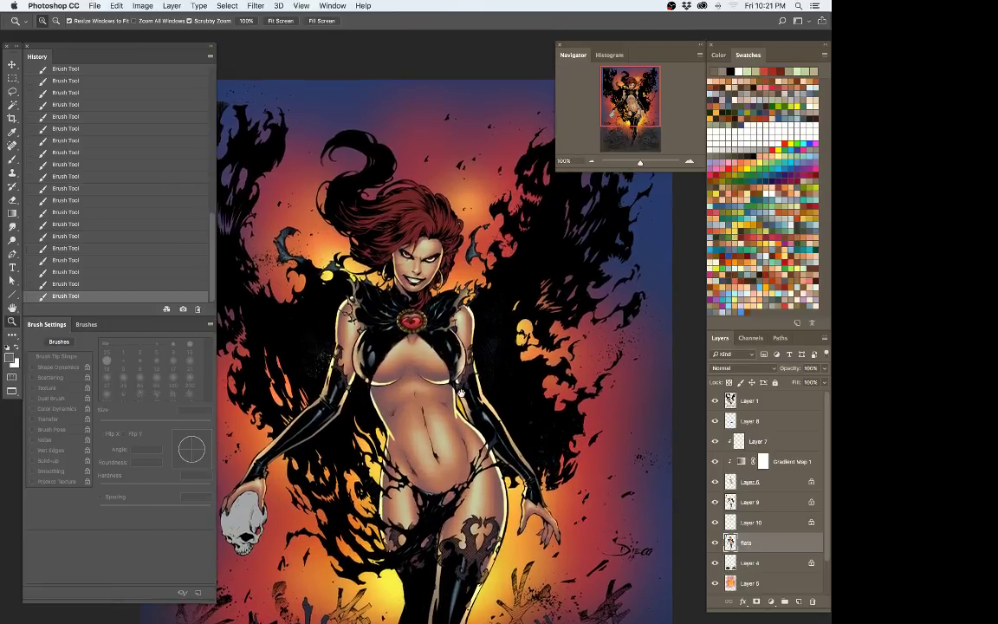
pyautogui.press('b')
pyautogui.click(425, 224)
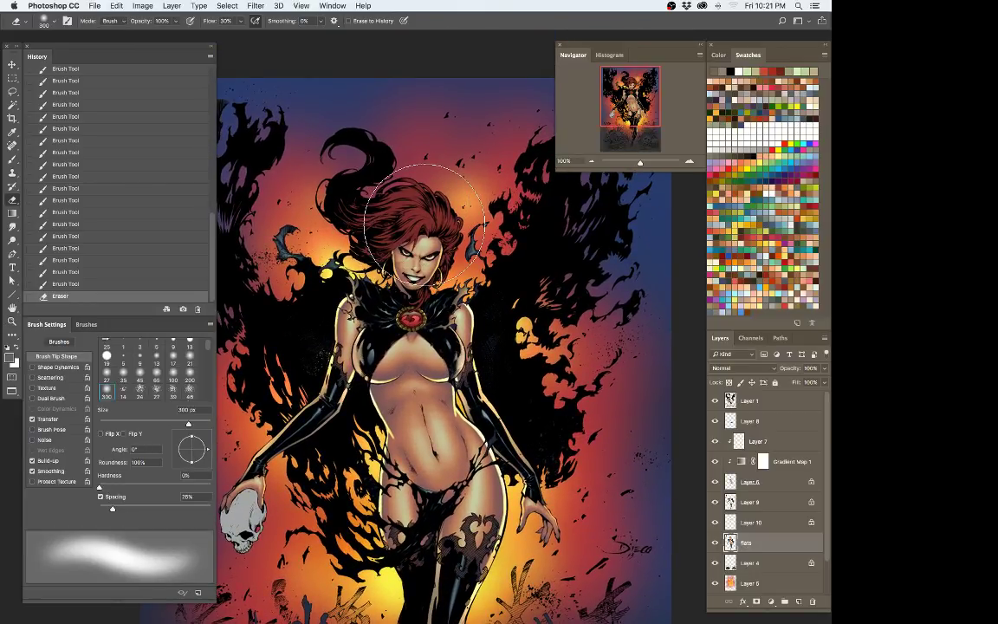
pyautogui.press('w')
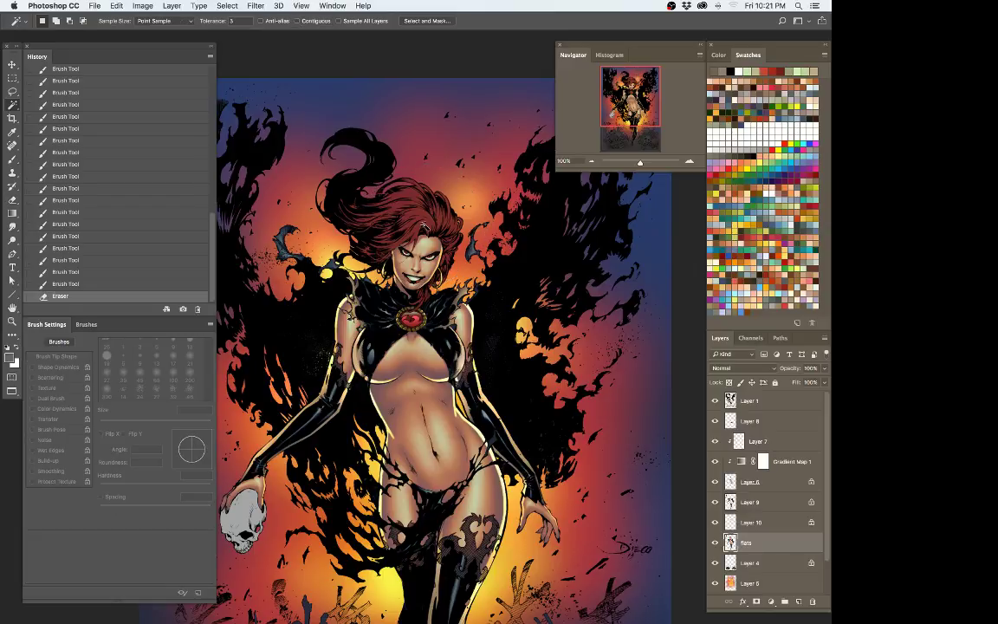
pyautogui.click(394, 251)
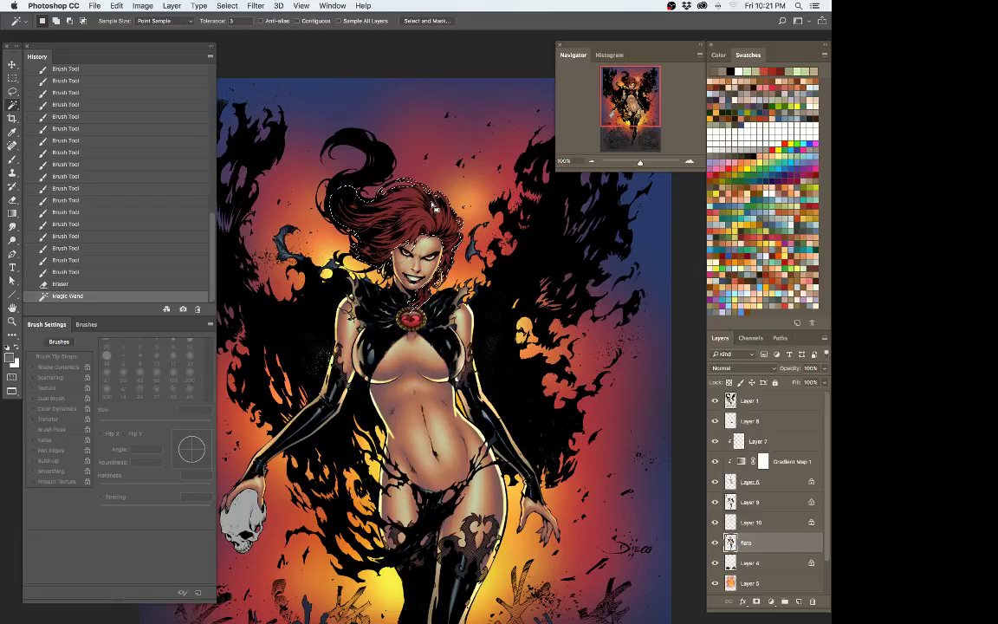
# Step: Copy the selected hair to a new layer and lock that layer's transparent pixels
pyautogui.press('super+j')
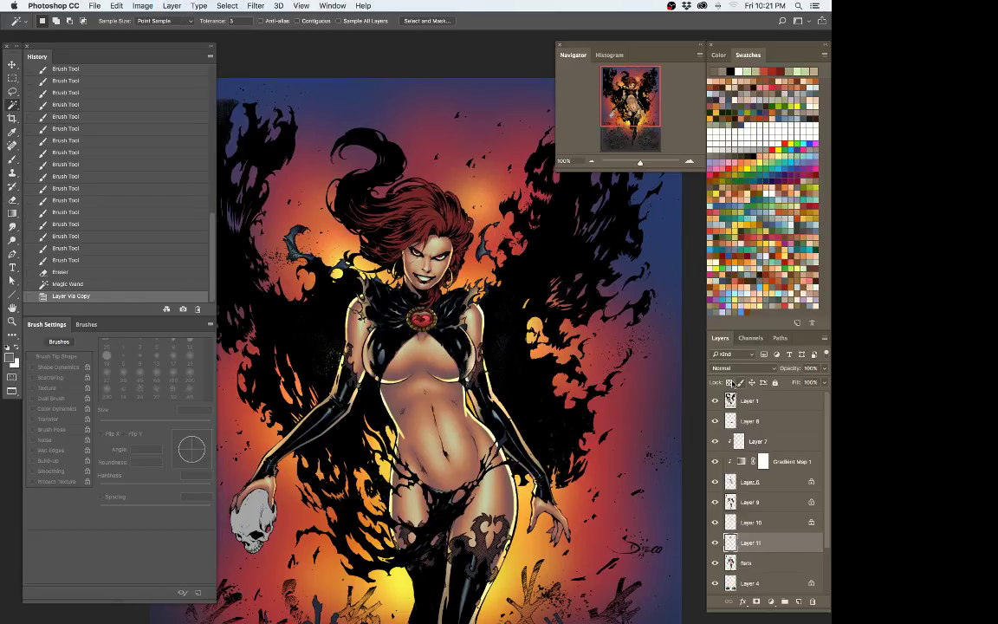
pyautogui.click(751, 382)
pyautogui.moveTo(507, 312); pyautogui.dragTo(474, 385)
pyautogui.press('z')
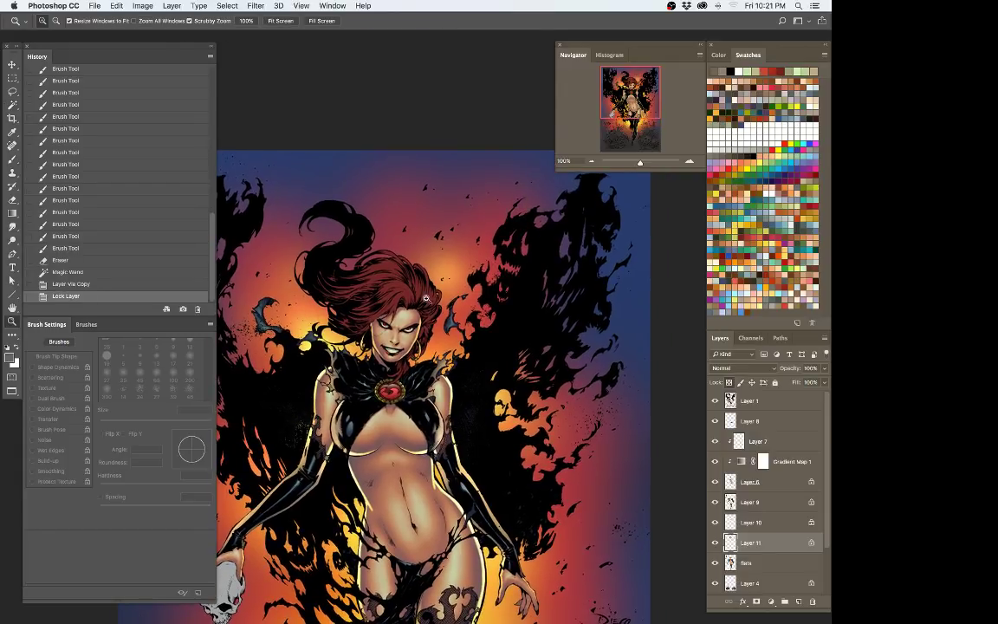
pyautogui.moveTo(457, 302); pyautogui.dragTo(431, 316)
# Step: Sample the hair's red as the foreground, and lower the hair layer's lightness and saturation with Hue/Saturation
pyautogui.press('i')
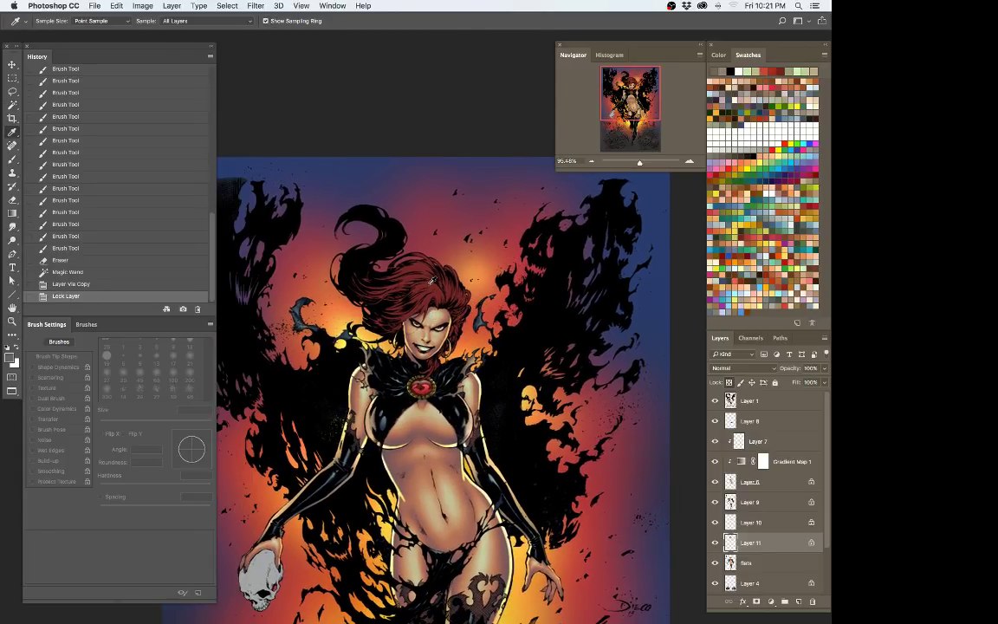
pyautogui.click(381, 253)
pyautogui.hotkey('ctrl', 'u')
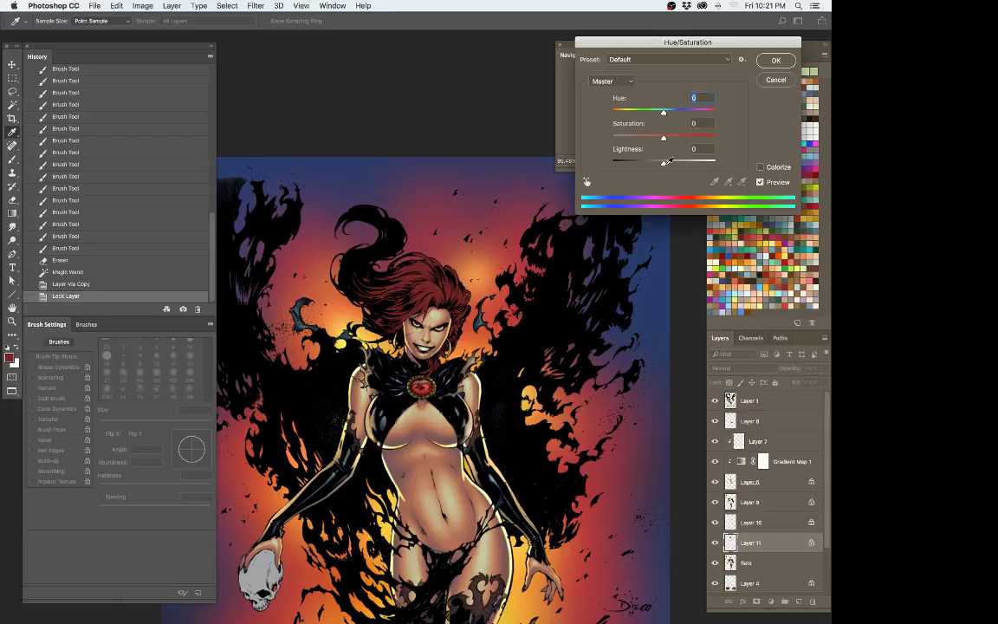
pyautogui.moveTo(654, 167); pyautogui.dragTo(650, 166)
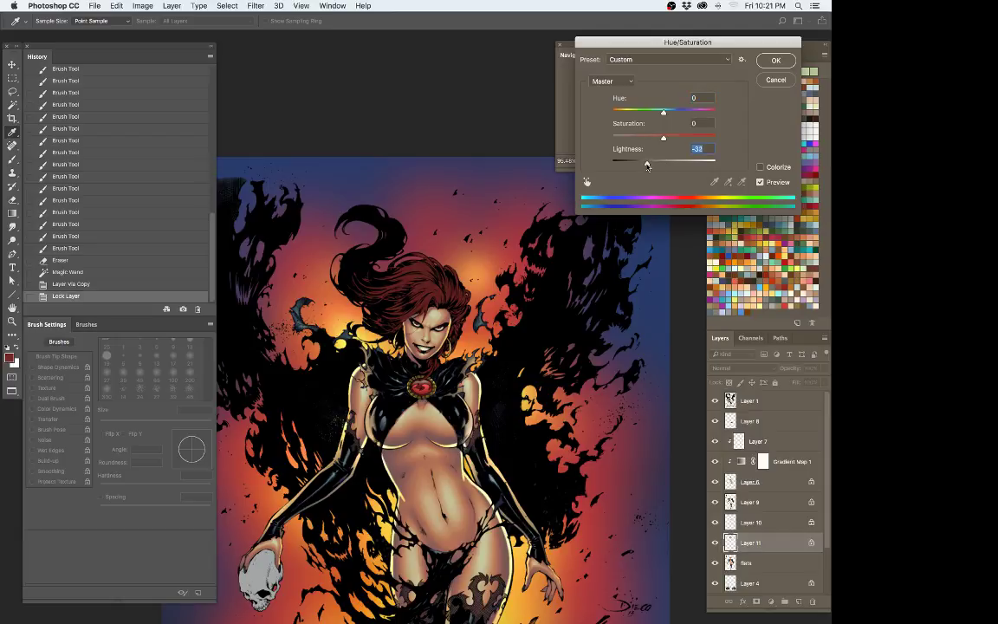
pyautogui.moveTo(662, 137); pyautogui.dragTo(653, 139)
pyautogui.press('Return')
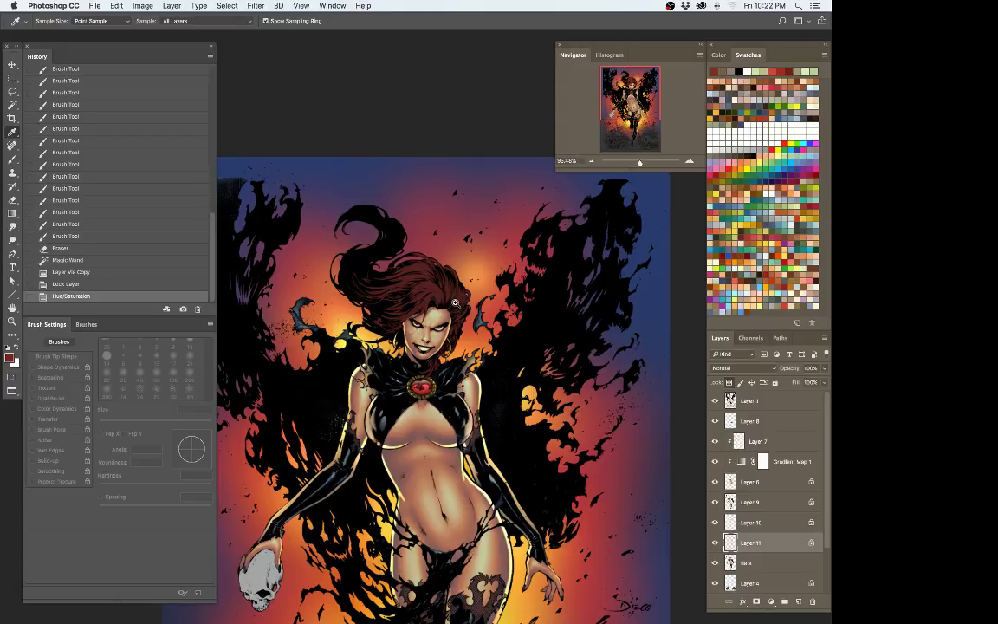
# Step: Load the my brush1 preset for the hair at 15 px and 30% flow, with Shape Dynamics enabled
pyautogui.press('z')
pyautogui.click(467, 322)
pyautogui.press('b')
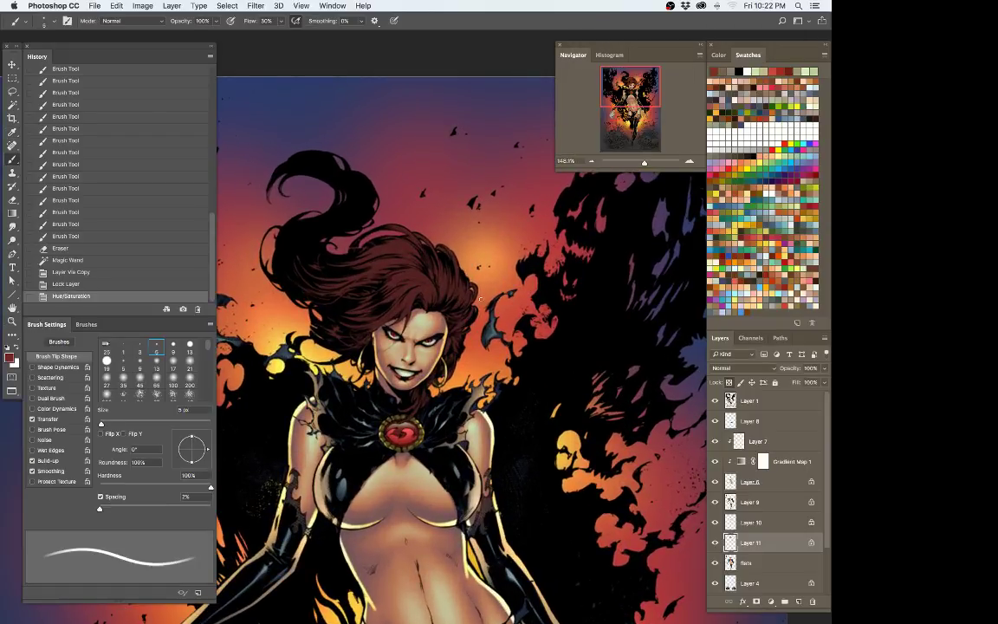
pyautogui.hscroll(-2, 430, 329)
pyautogui.click(15, 24)
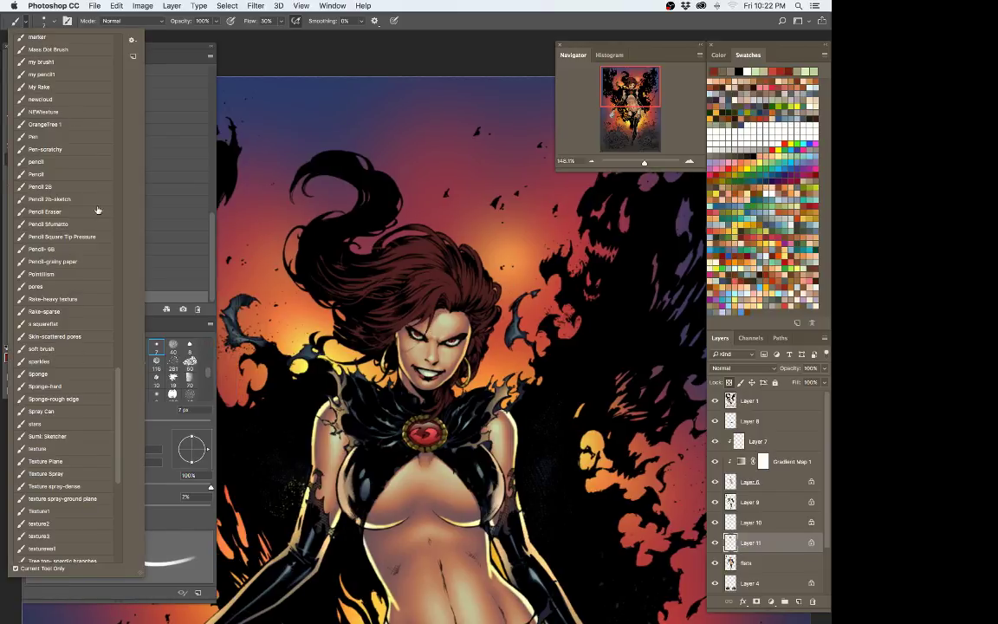
pyautogui.click(54, 61)
pyautogui.click(383, 21)
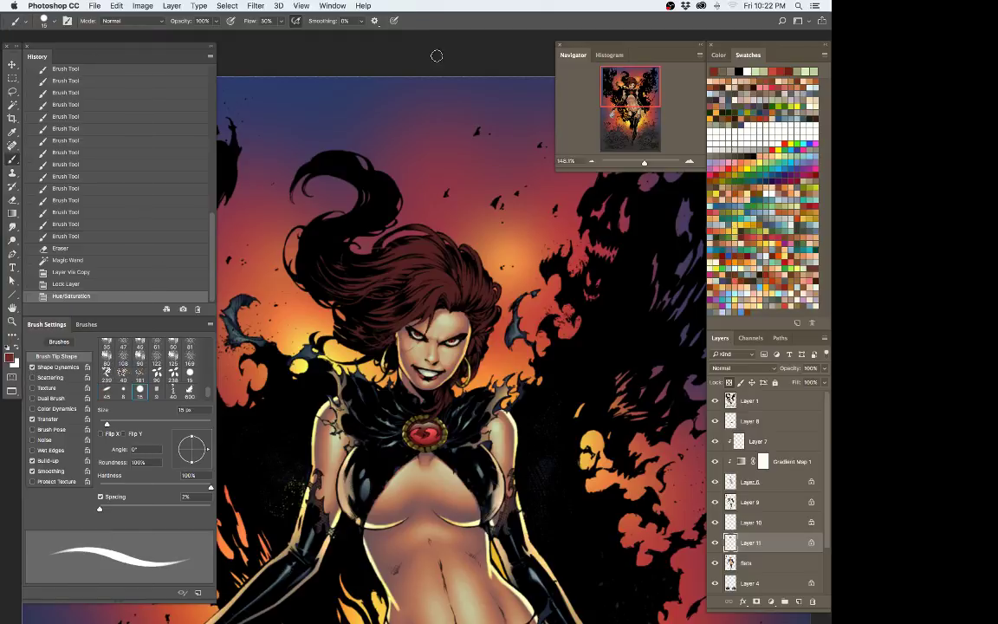
pyautogui.press('z')
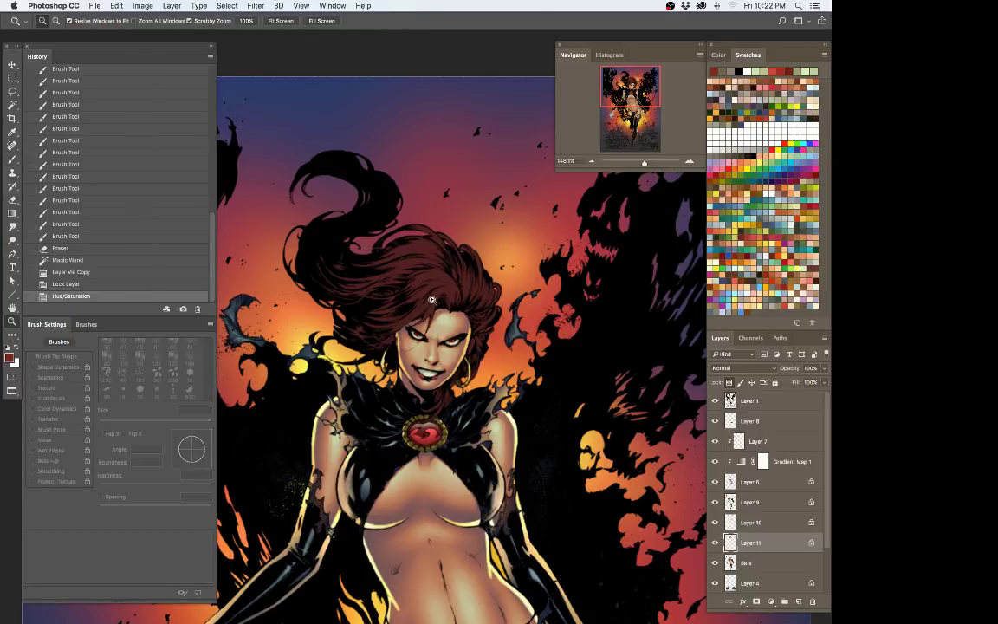
# Step: Set the foreground color to the pale green d5dcc1 for the hair highlights
pyautogui.moveTo(401, 272); pyautogui.dragTo(503, 259)
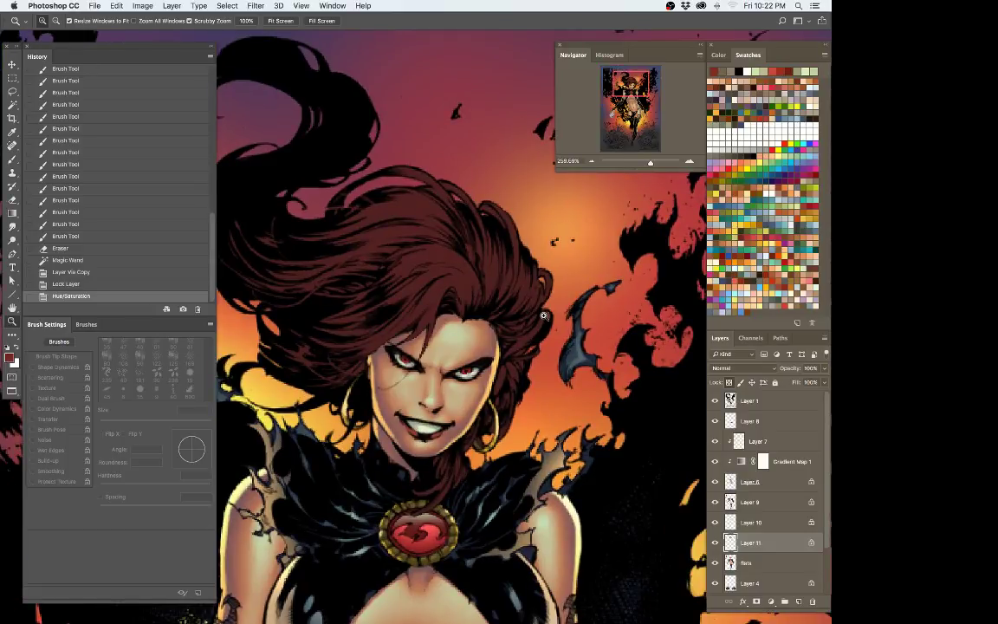
pyautogui.press('b')
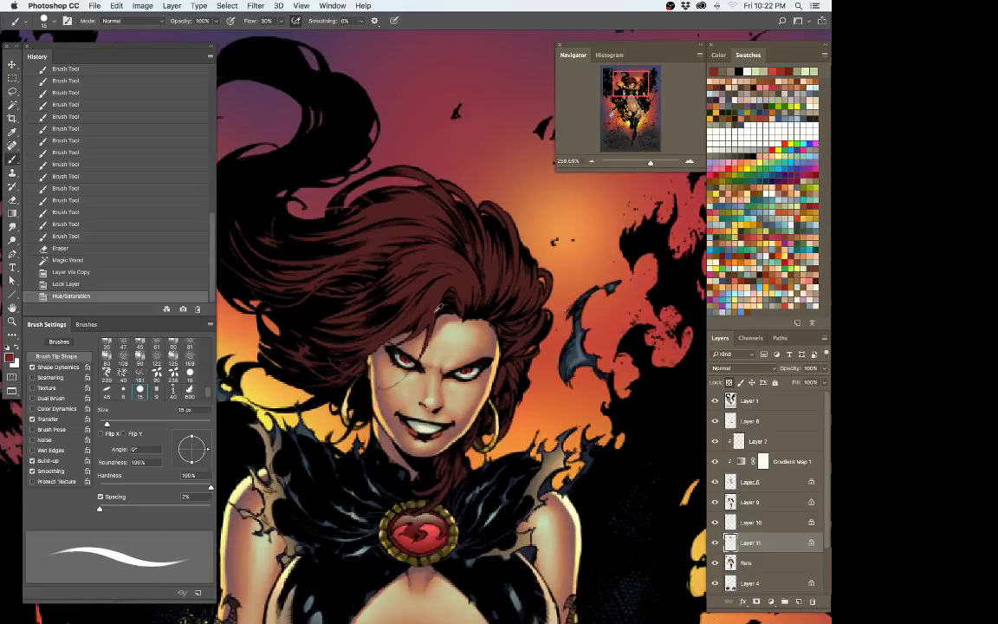
pyautogui.click(12, 355)
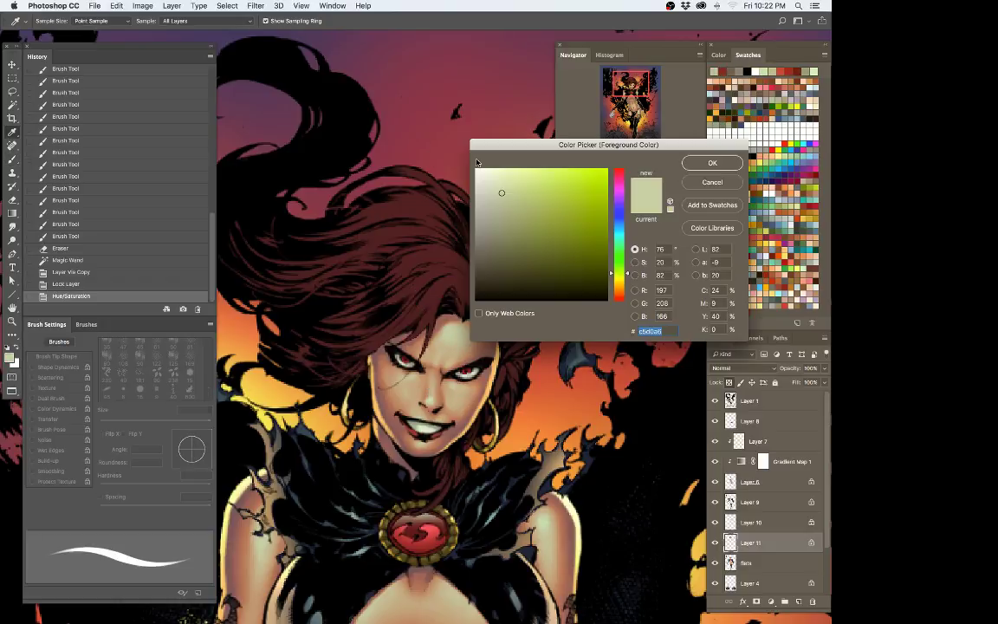
pyautogui.moveTo(502, 189)
pyautogui.mouseDown()
pyautogui.moveTo(497, 178)
pyautogui.moveTo(511, 178)
pyautogui.moveTo(492, 187)
pyautogui.mouseUp()
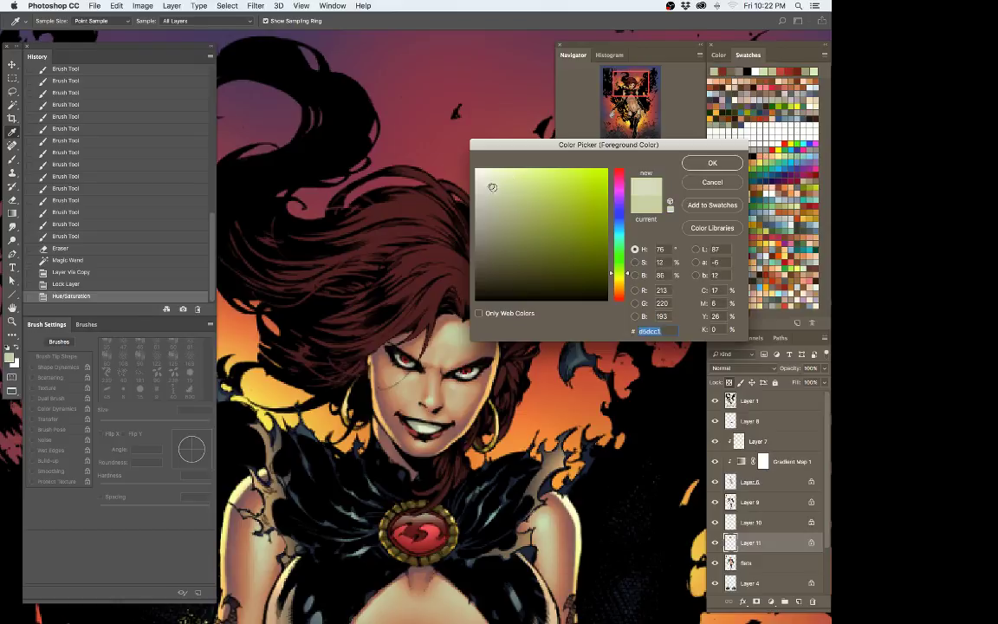
pyautogui.click(712, 163)
# Step: Set up the brush at 7 px with 10% flow for the fine hair highlights
pyautogui.press('v')
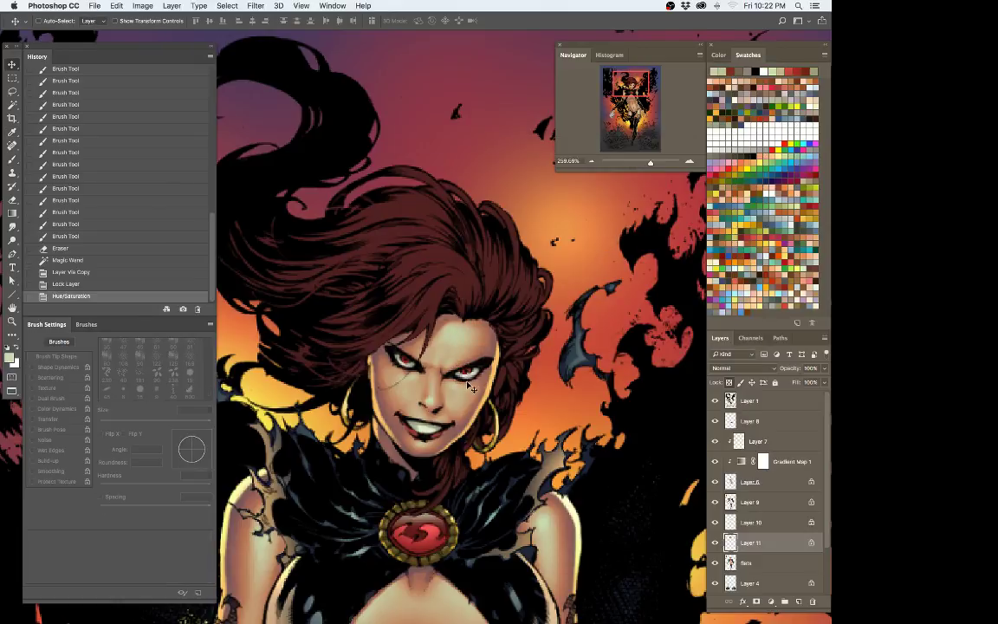
pyautogui.press('b')
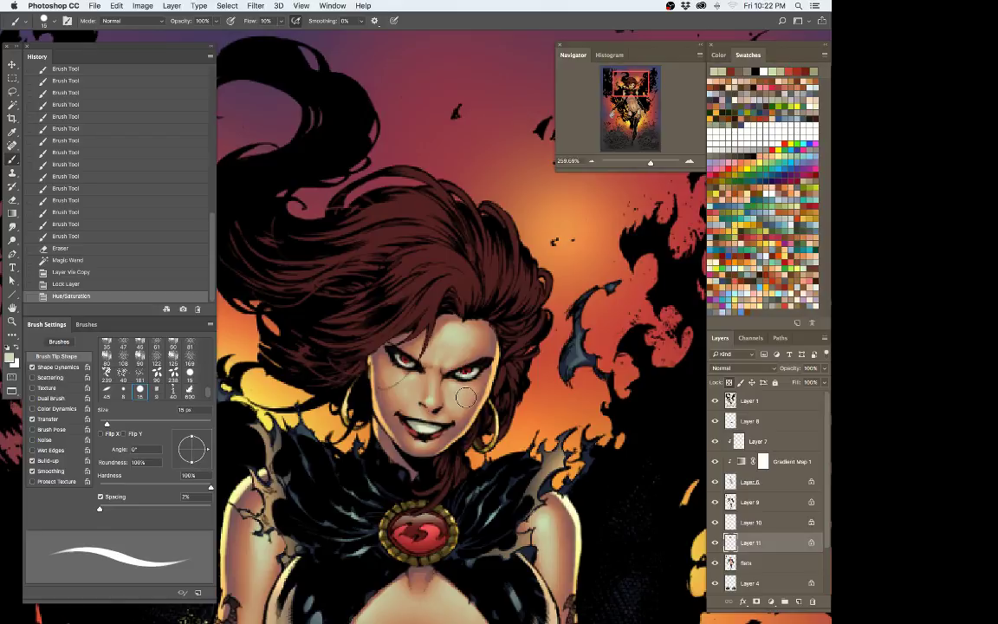
pyautogui.press('[')
pyautogui.press('[')
pyautogui.press('[')
pyautogui.press('[')
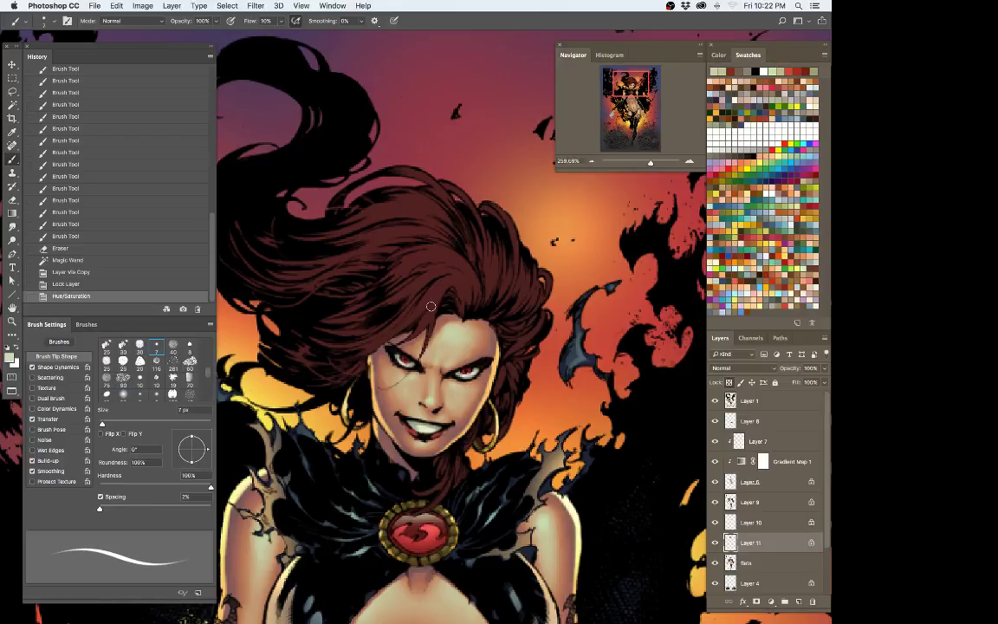
# Step: Try a pale highlight stroke on the hair above the forehead, reduce the brush to 3 px, and undo the stroke
pyautogui.press('[')
pyautogui.moveTo(459, 286); pyautogui.dragTo(432, 313)
pyautogui.press('[')
pyautogui.press('[')
pyautogui.press('[')
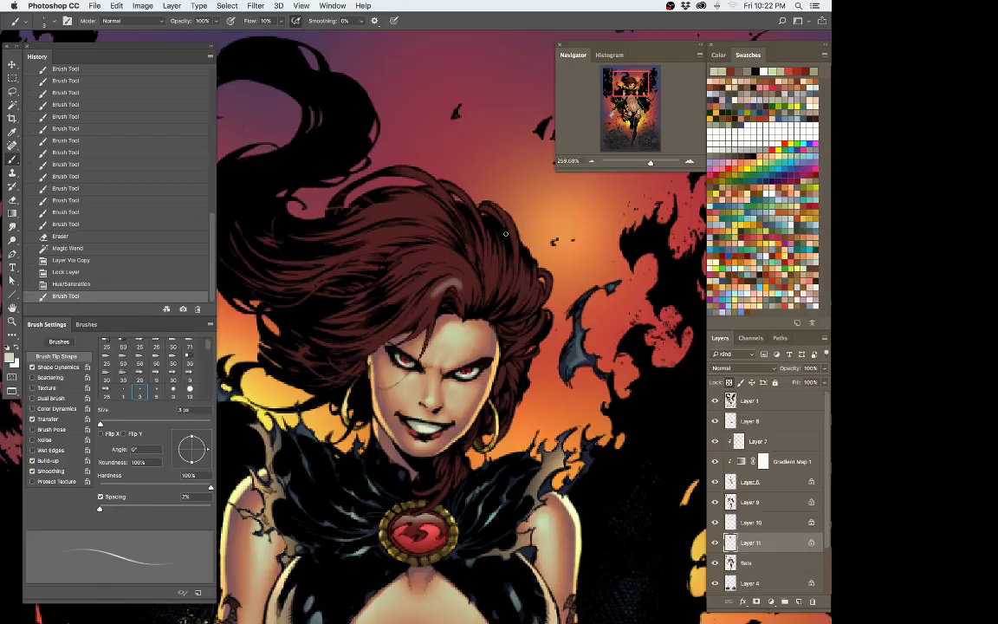
pyautogui.press('super+z')
# Step: Paint thin pale highlight strands around the hair's parting above the forehead with a 3 px brush
pyautogui.press('[')
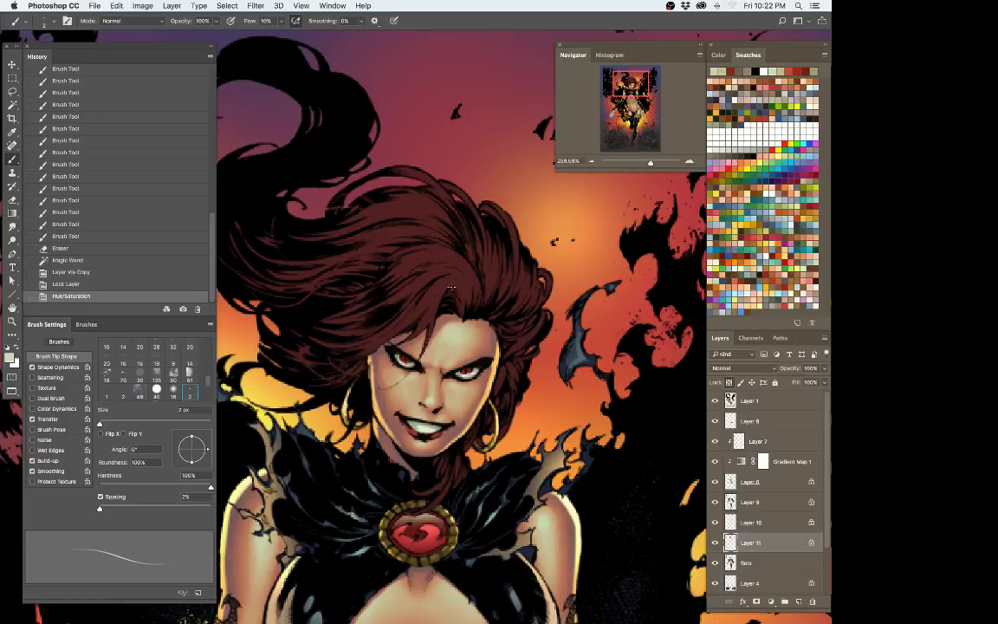
pyautogui.press('[')
pyautogui.moveTo(417, 325)
pyautogui.mouseDown()
pyautogui.moveTo(426, 313)
pyautogui.moveTo(421, 324)
pyautogui.mouseUp()
pyautogui.press(']')
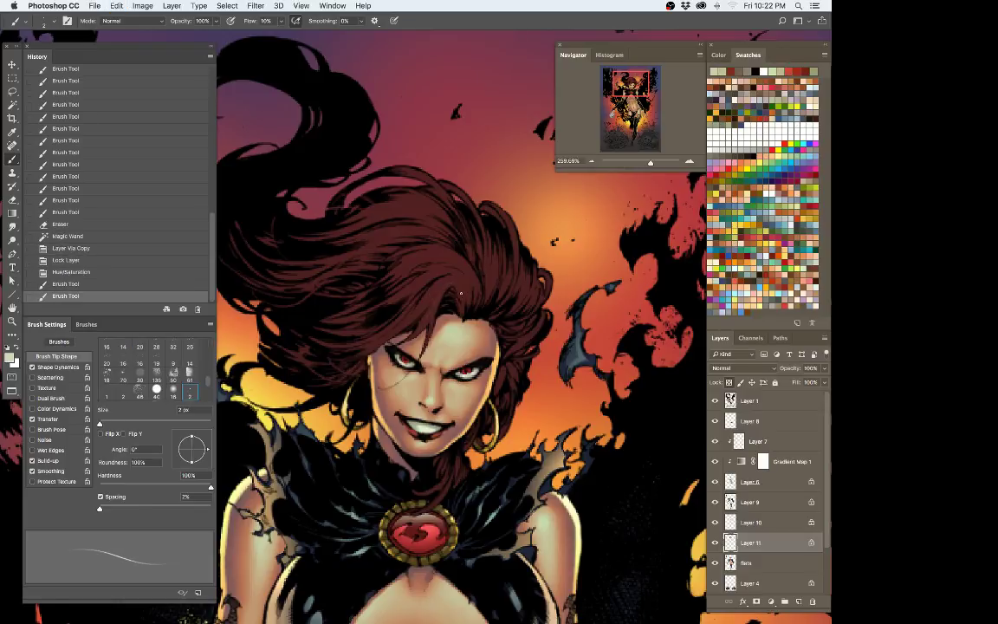
pyautogui.press(']')
pyautogui.moveTo(452, 285)
pyautogui.mouseDown()
pyautogui.moveTo(368, 347)
pyautogui.moveTo(442, 284)
pyautogui.moveTo(423, 297)
pyautogui.moveTo(446, 282)
pyautogui.mouseUp()
pyautogui.moveTo(453, 282)
pyautogui.mouseDown()
pyautogui.moveTo(466, 307)
pyautogui.moveTo(461, 282)
pyautogui.mouseUp()
pyautogui.moveTo(517, 260); pyautogui.dragTo(521, 255)
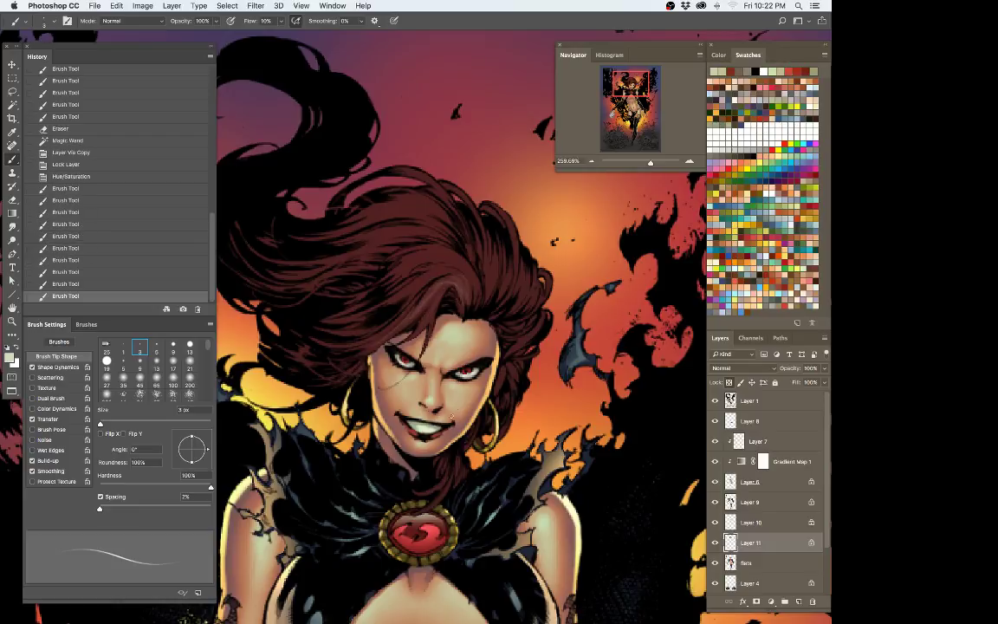
# Step: Rotate the canvas and paint fine pale highlights along the strands sweeping back from the forehead
pyautogui.press('r')
pyautogui.moveTo(518, 411)
pyautogui.mouseDown()
pyautogui.moveTo(550, 351)
pyautogui.moveTo(547, 292)
pyautogui.moveTo(524, 243)
pyautogui.moveTo(534, 272)
pyautogui.mouseUp()
pyautogui.press('b')
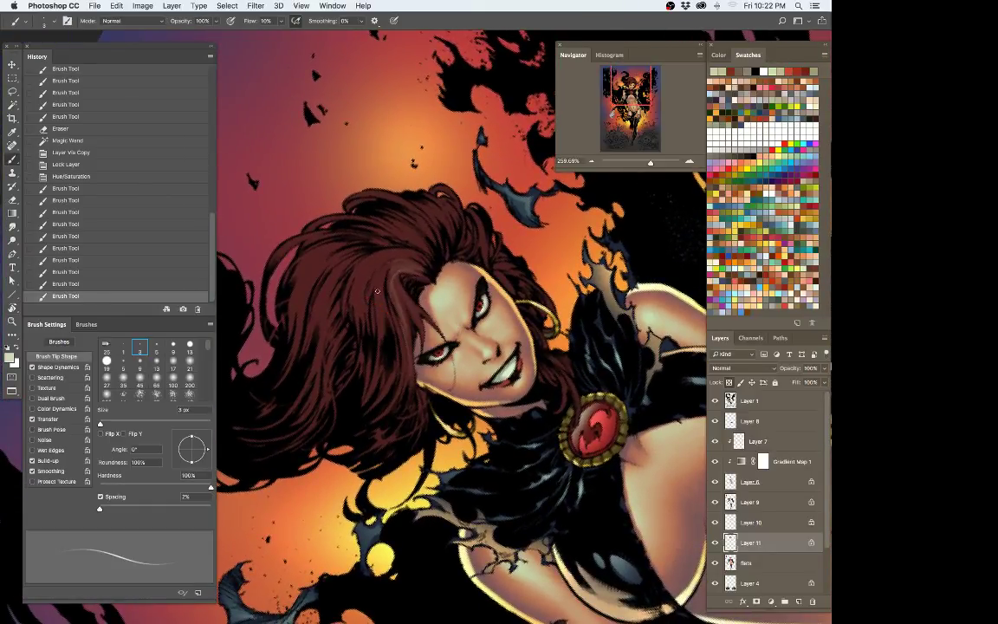
pyautogui.moveTo(377, 291); pyautogui.dragTo(374, 302)
pyautogui.moveTo(340, 255); pyautogui.dragTo(343, 299)
pyautogui.moveTo(371, 351); pyautogui.dragTo(377, 382)
pyautogui.moveTo(332, 331); pyautogui.dragTo(341, 358)
pyautogui.moveTo(388, 384); pyautogui.dragTo(389, 394)
pyautogui.moveTo(360, 284)
pyautogui.mouseDown()
pyautogui.moveTo(362, 300)
pyautogui.moveTo(375, 286)
pyautogui.moveTo(355, 317)
pyautogui.mouseUp()
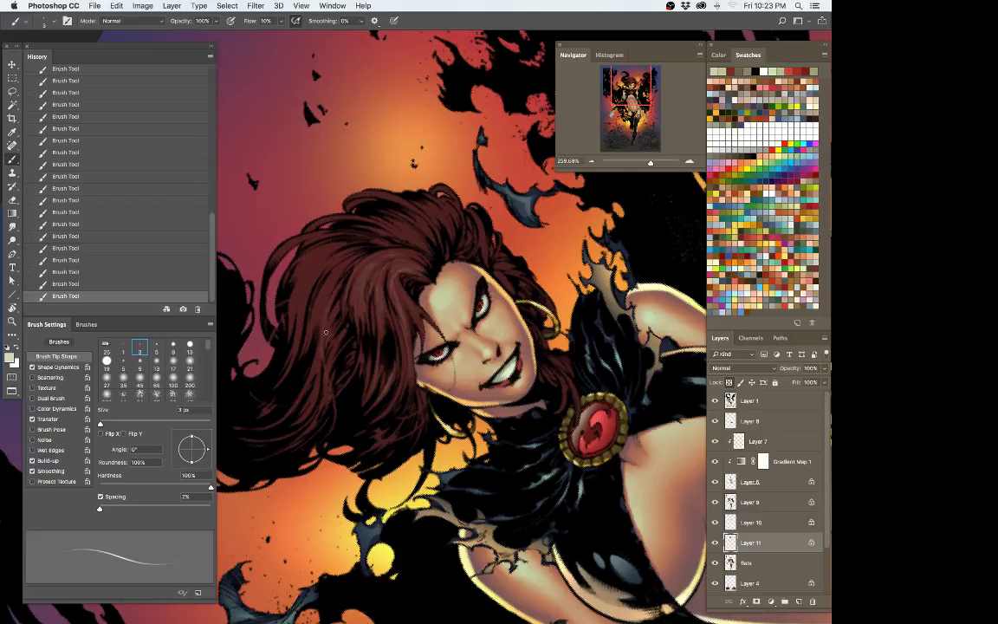
pyautogui.moveTo(339, 363); pyautogui.dragTo(328, 383)
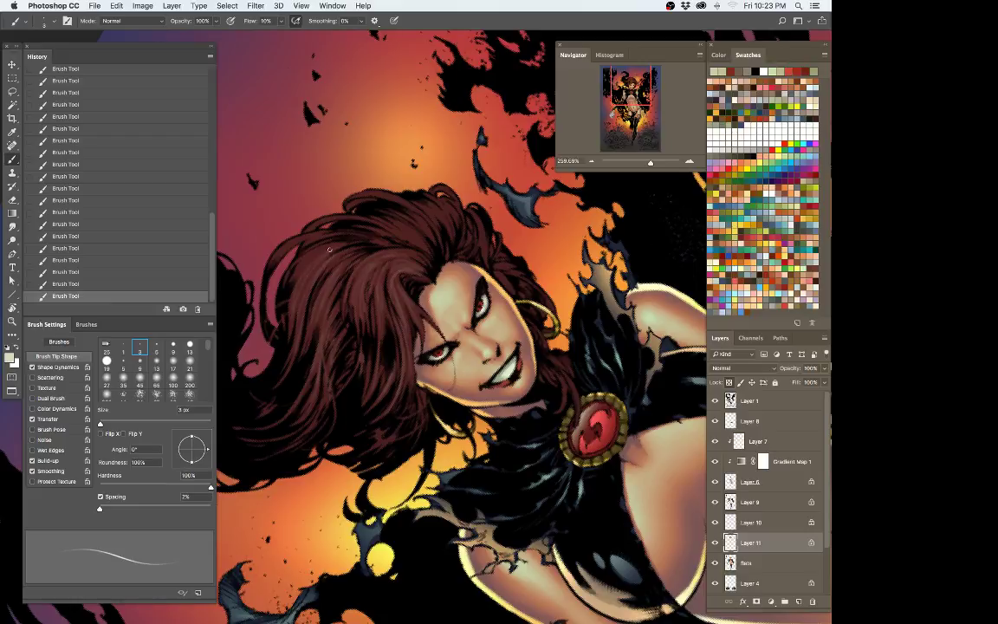
# Step: Continue the thin 3 px highlights through the remaining strands across the head, rotating the canvas to follow the hair, and restore it upright
pyautogui.moveTo(305, 254); pyautogui.dragTo(453, 288)
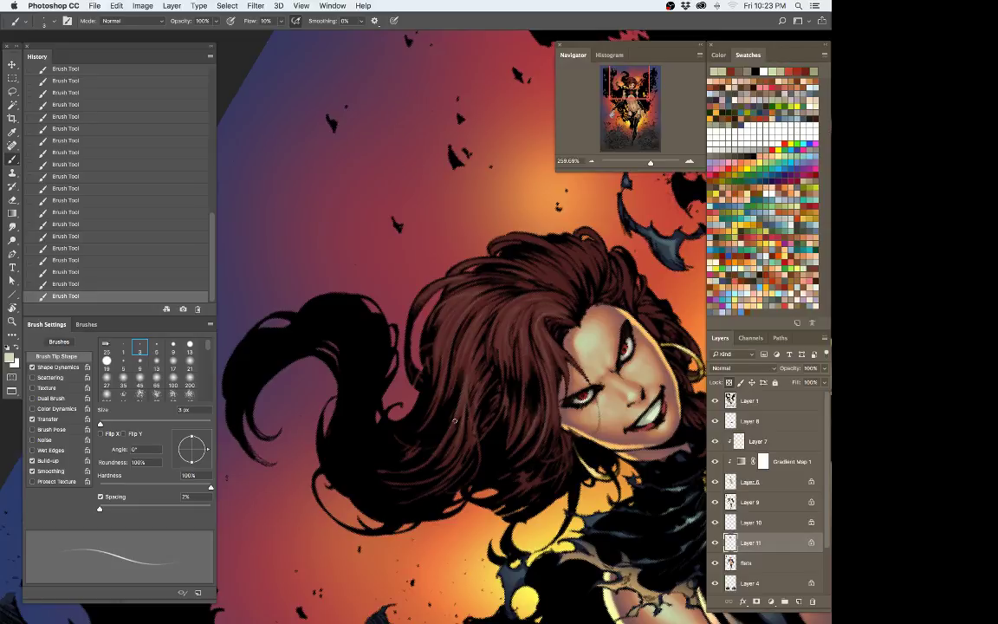
pyautogui.press('r')
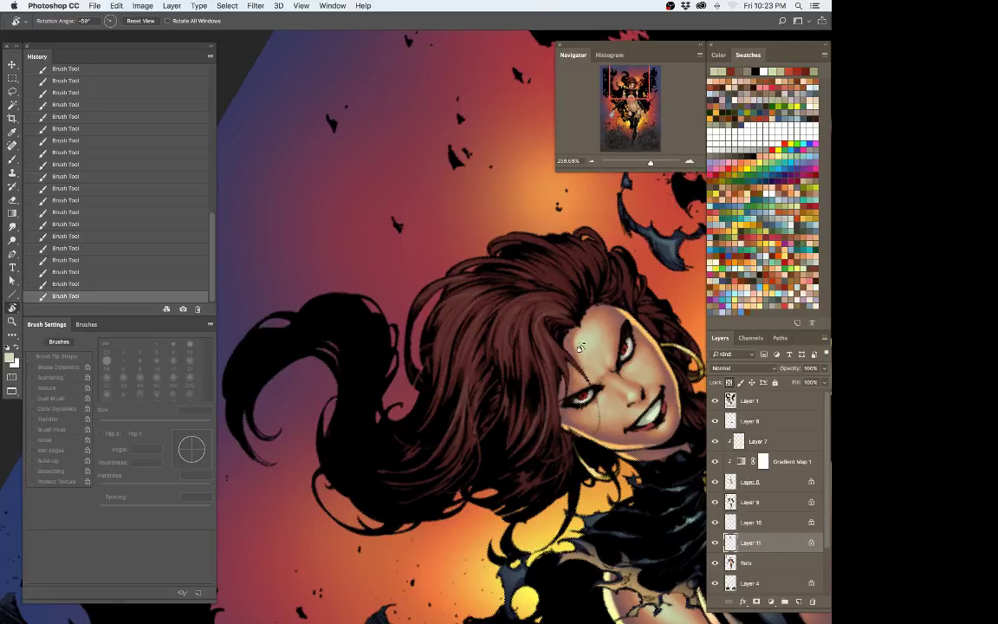
pyautogui.moveTo(511, 440); pyautogui.dragTo(348, 210)
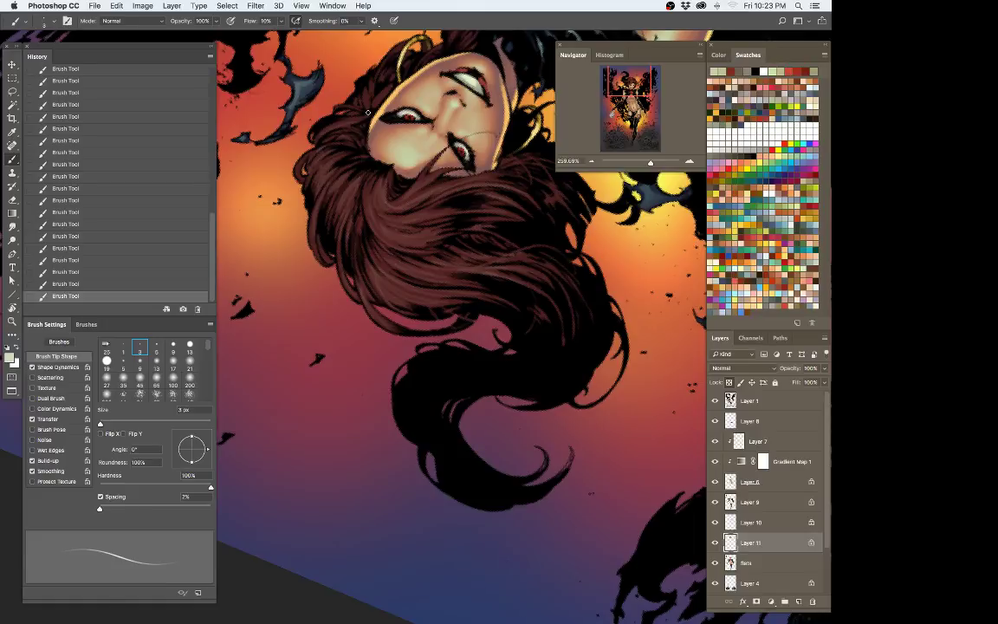
pyautogui.scroll(5, 545, 183)
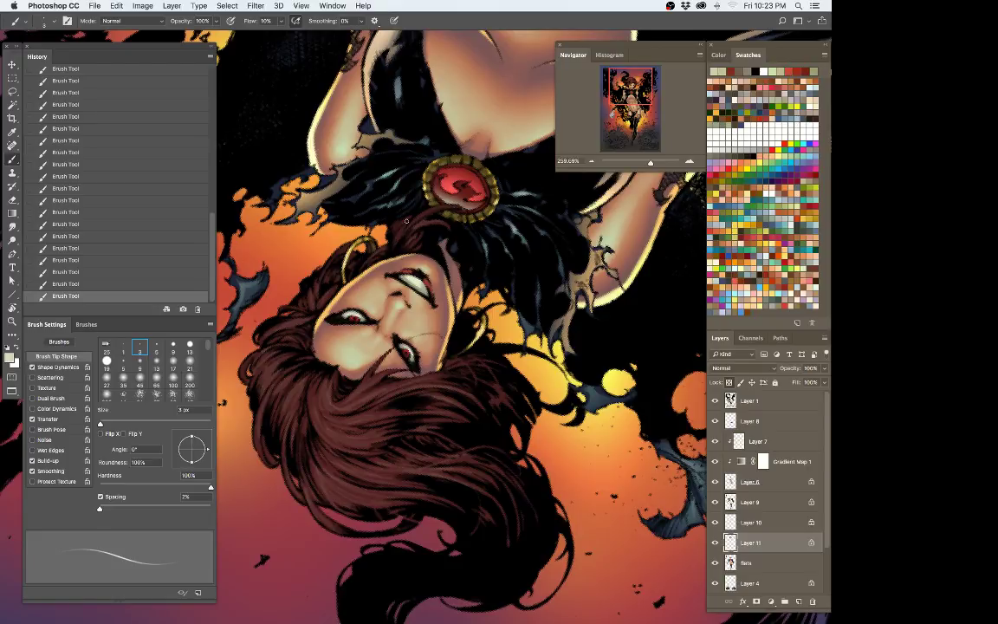
pyautogui.press('Escape')
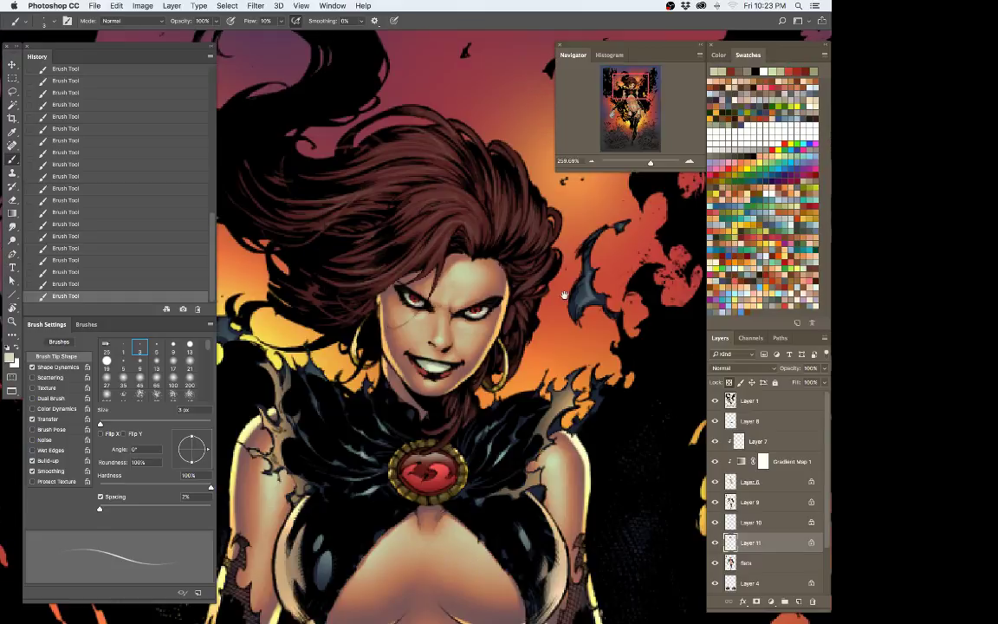
pyautogui.moveTo(563, 295); pyautogui.dragTo(551, 345)
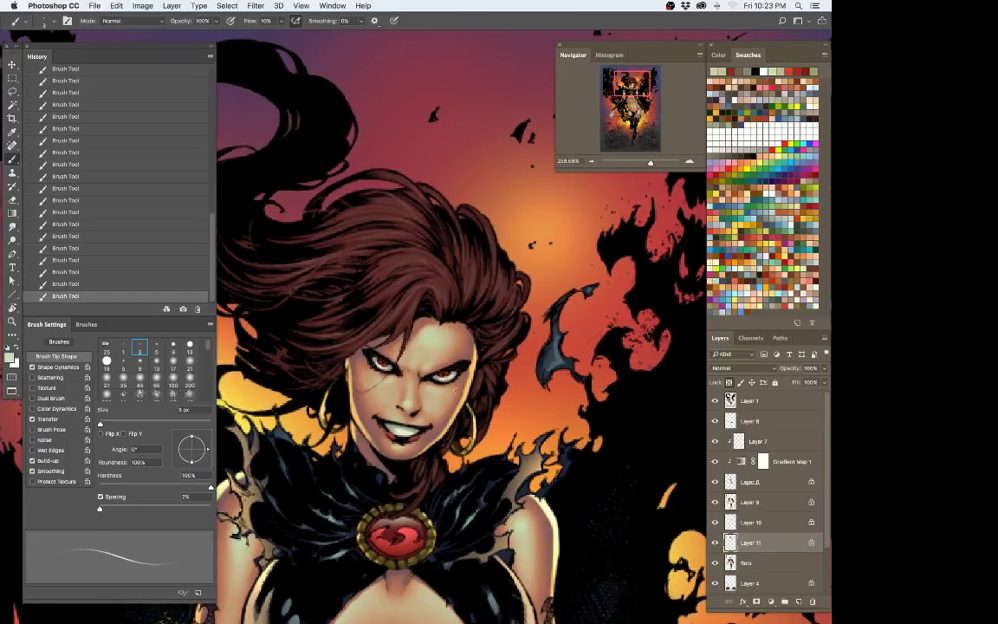
# Step: Load the soft brush preset, try a soft highlight over the crown of the hair, undo it, and set the size to 50 px
pyautogui.click(17, 23)
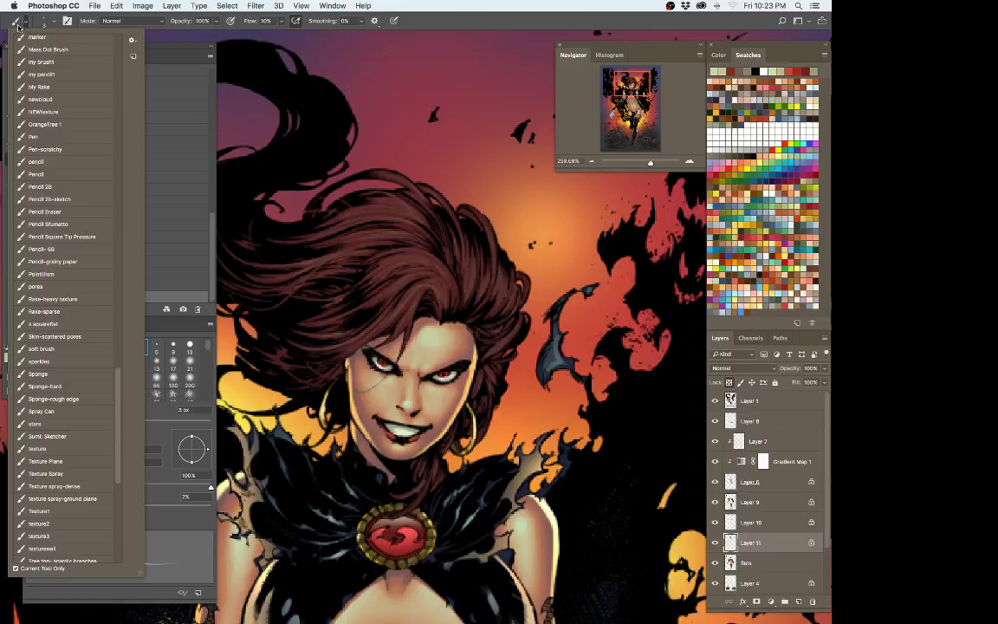
pyautogui.click(81, 349)
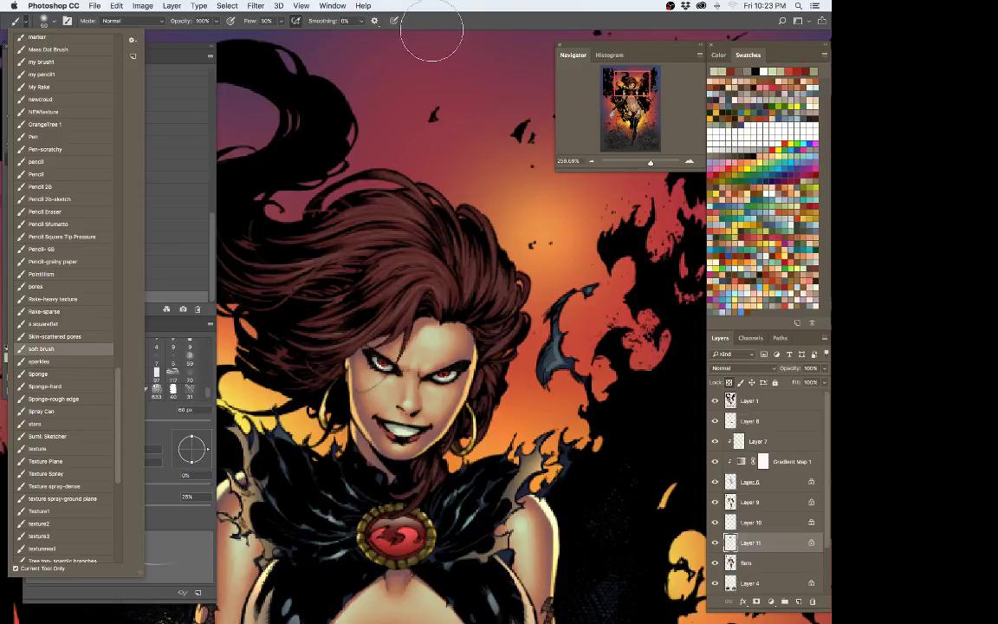
pyautogui.click(500, 20)
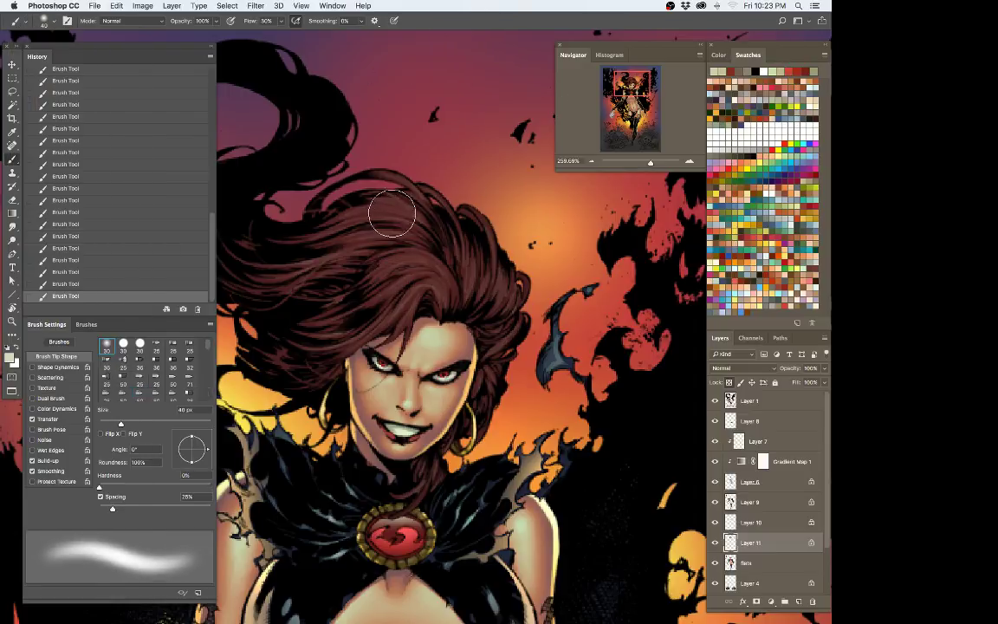
pyautogui.moveTo(392, 213); pyautogui.dragTo(389, 274)
pyautogui.press('super+z')
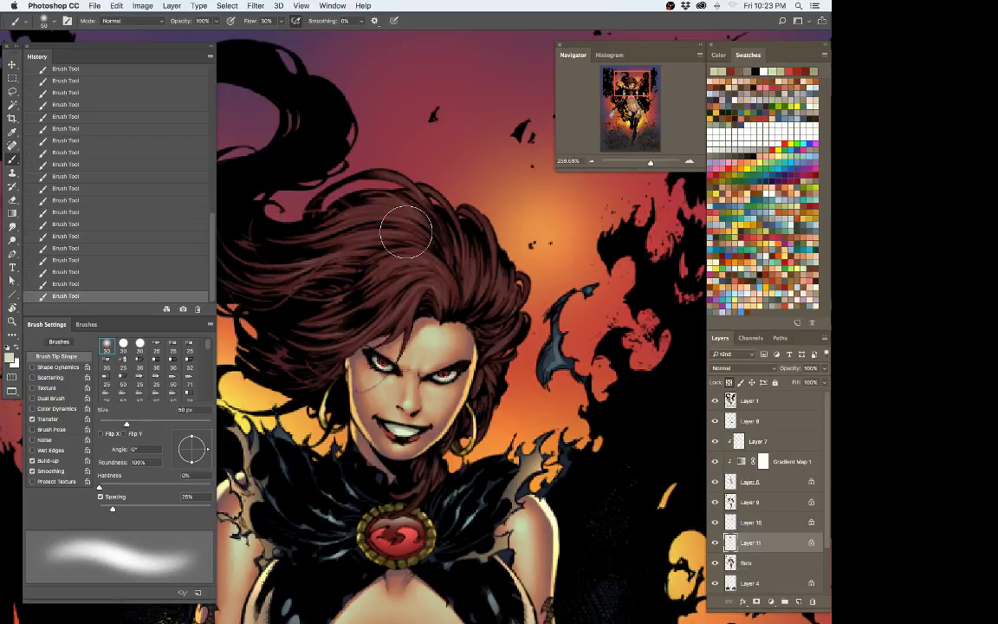
# Step: Brush soft pale highlights over the crown and sides of the hair at 20% flow, reducing the brush to 35 px
pyautogui.hotkey('shift', '7')
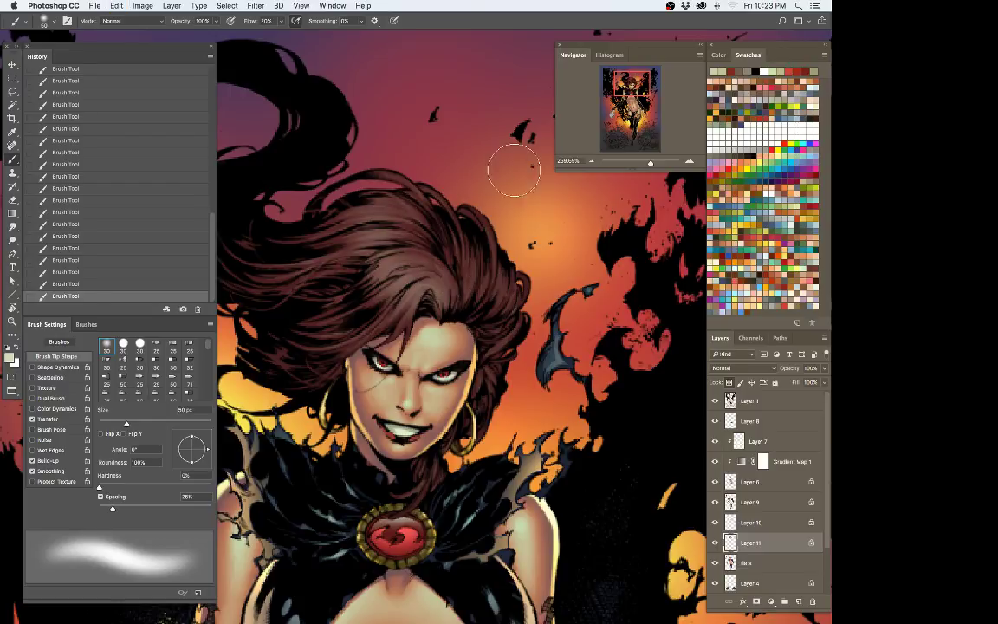
pyautogui.press('p')
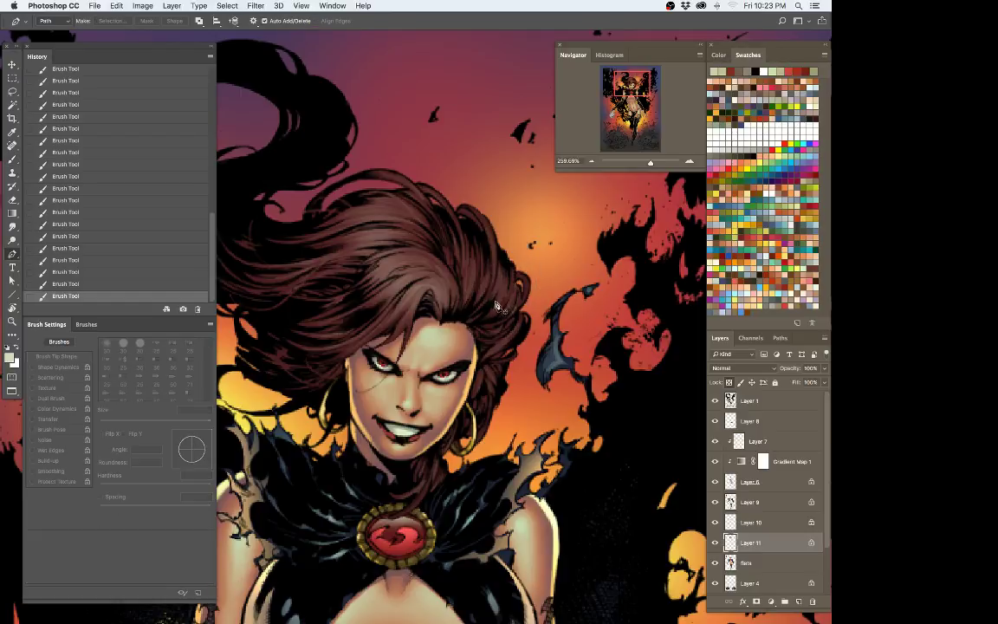
pyautogui.press('b')
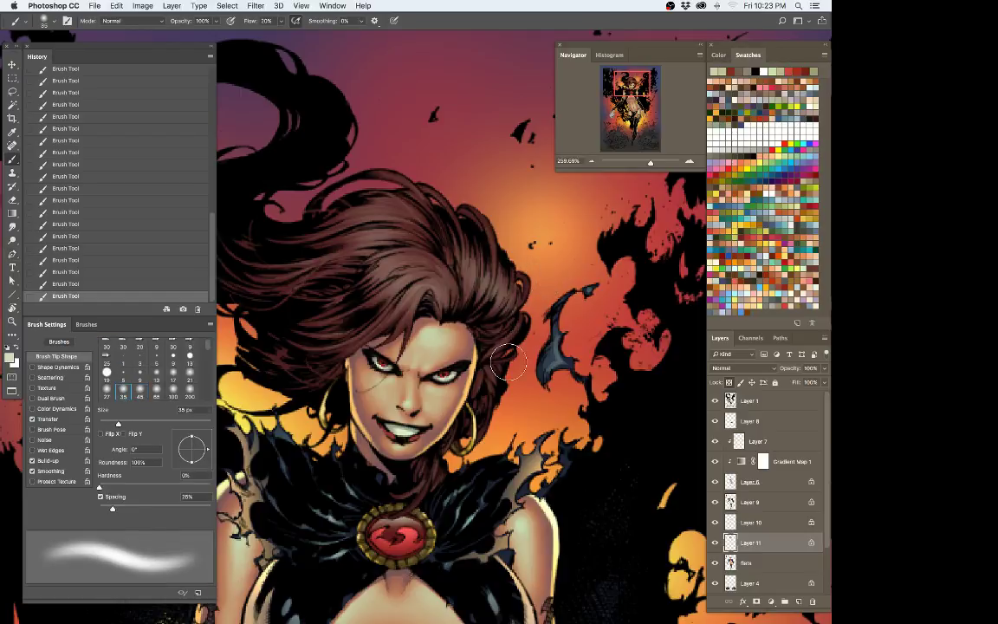
pyautogui.press('z')
pyautogui.click(532, 355)
pyautogui.keyDown('alt'); pyautogui.click(532, 355); pyautogui.keyUp('alt')
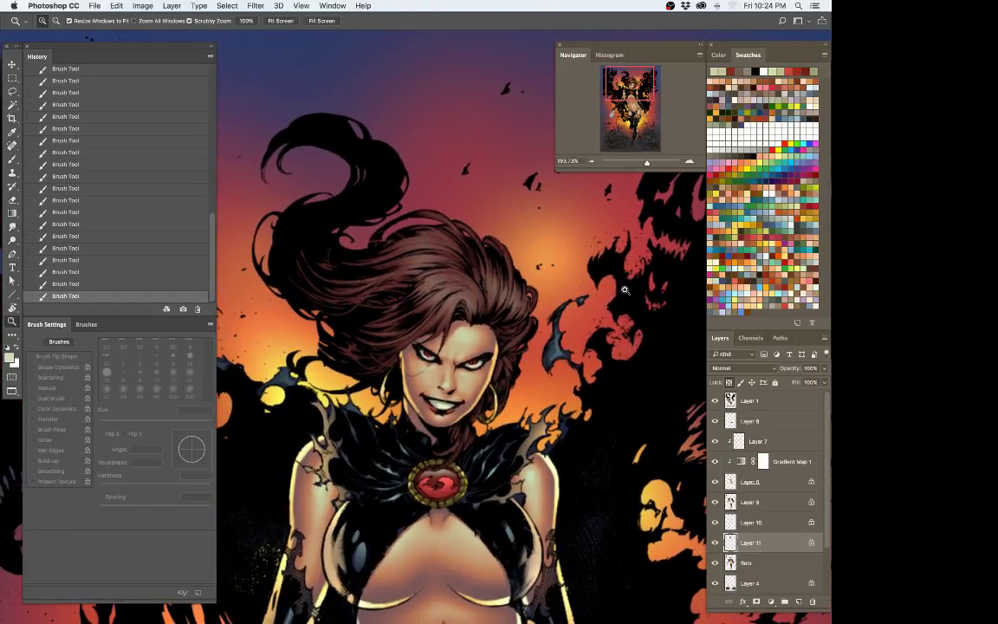
pyautogui.click(532, 333)
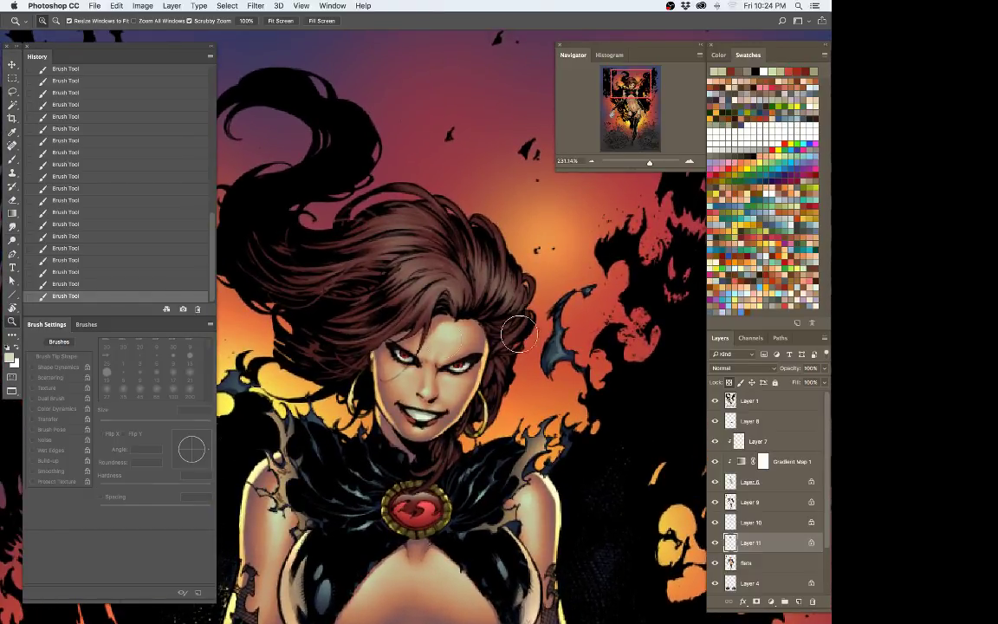
# Step: Brighten the hair's lit strands with the Dodge tool at 45 px, range Highlights and 20% exposure
pyautogui.press('o')
pyautogui.moveTo(411, 275); pyautogui.dragTo(369, 216)
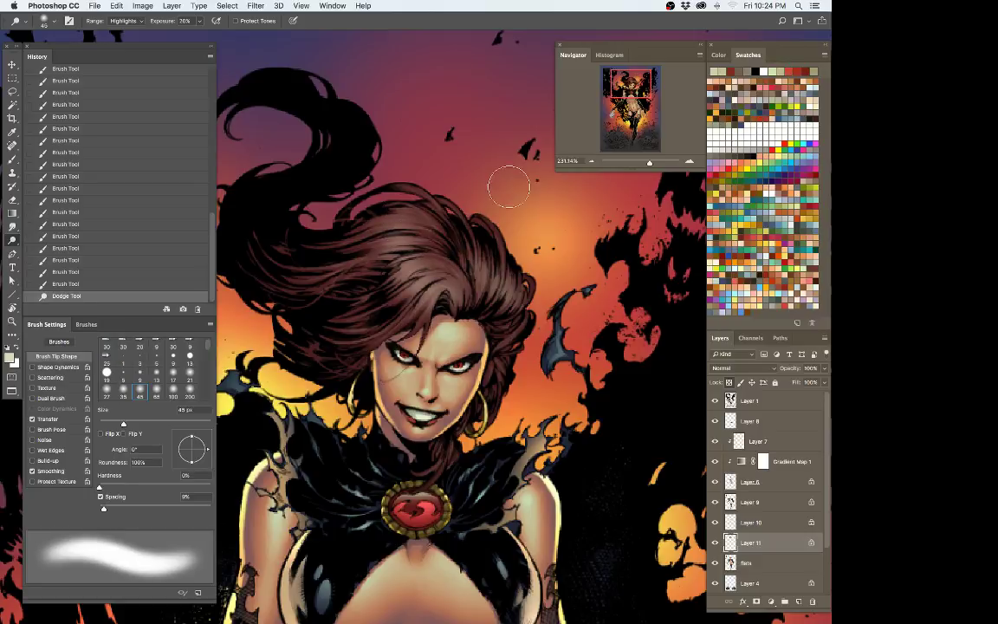
pyautogui.moveTo(386, 268); pyautogui.dragTo(359, 203)
pyautogui.moveTo(495, 247)
pyautogui.mouseDown()
pyautogui.moveTo(477, 293)
pyautogui.moveTo(445, 299)
pyautogui.mouseUp()
pyautogui.moveTo(356, 244); pyautogui.dragTo(336, 269)
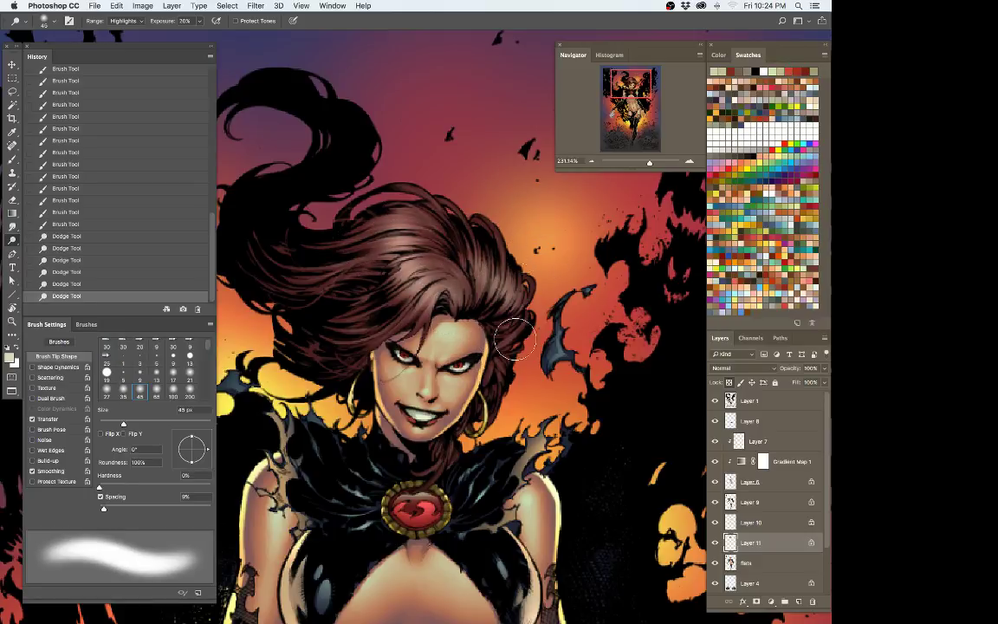
# Step: Deepen the hair layer's shadows with Levels by raising the black input level and slightly adjusting the midtones
pyautogui.press('z')
pyautogui.moveTo(475, 403); pyautogui.dragTo(474, 452)
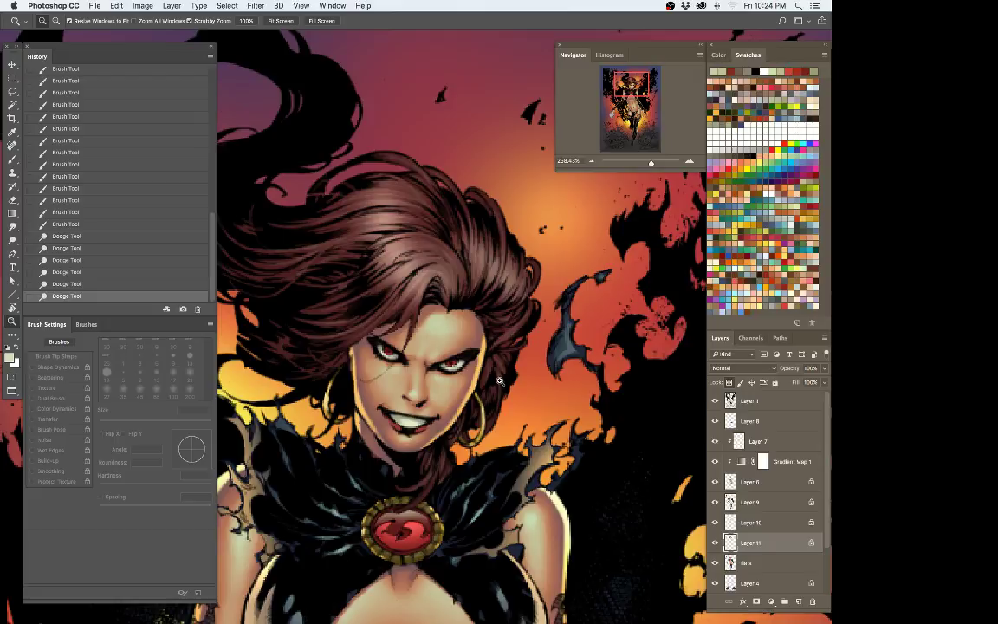
pyautogui.press('super+u')
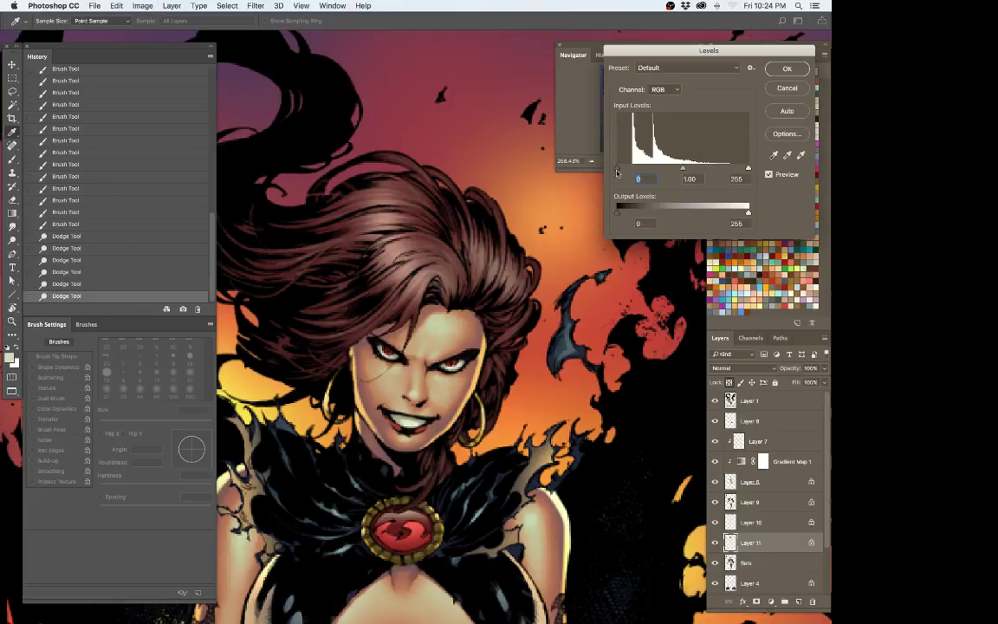
pyautogui.moveTo(616, 172); pyautogui.dragTo(631, 169)
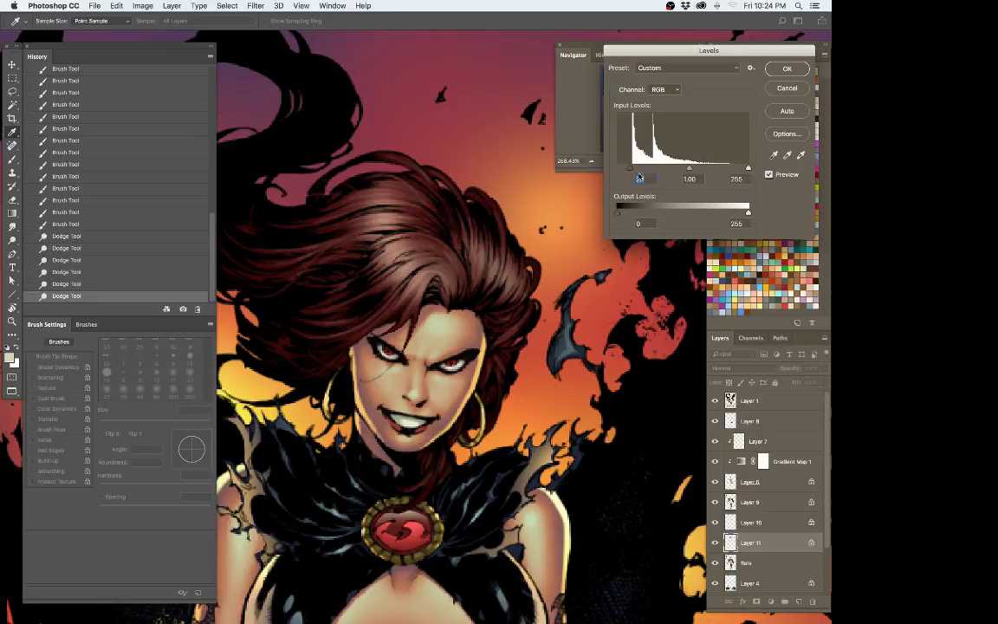
pyautogui.moveTo(691, 169); pyautogui.dragTo(692, 169)
pyautogui.press('Return')
pyautogui.press('z')
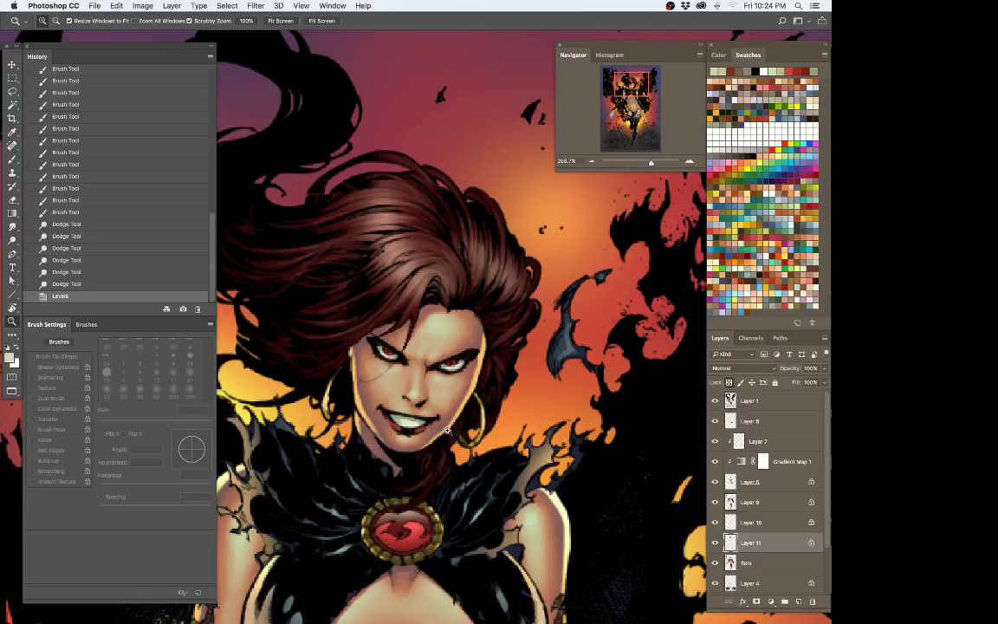
# Step: Create a new normal-mode layer directly above the hair layer and choose a light orange swatch as the paint colour
pyautogui.moveTo(447, 431); pyautogui.dragTo(381, 446)
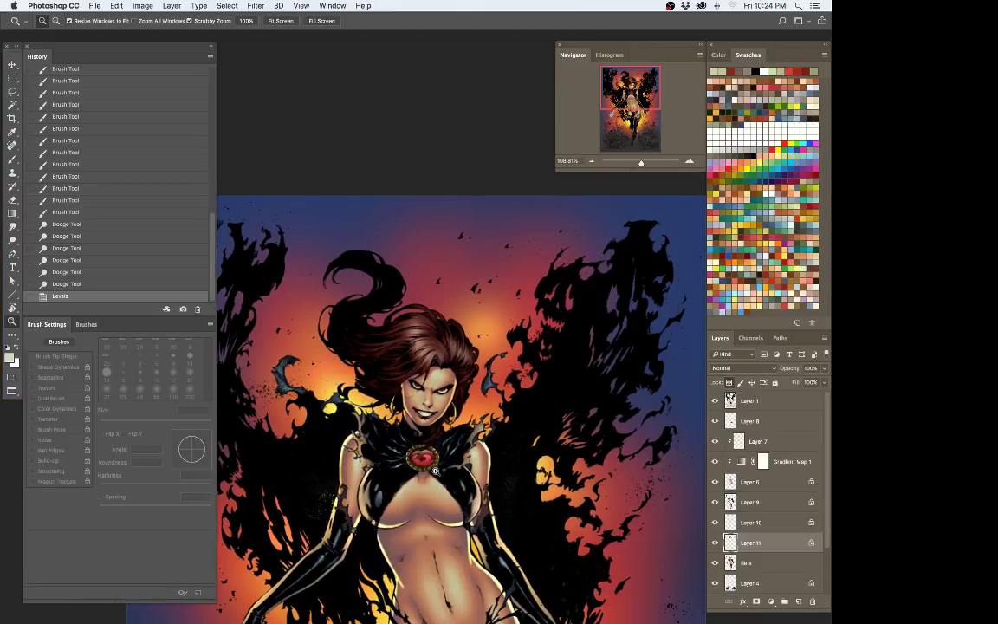
pyautogui.moveTo(491, 455); pyautogui.dragTo(455, 340)
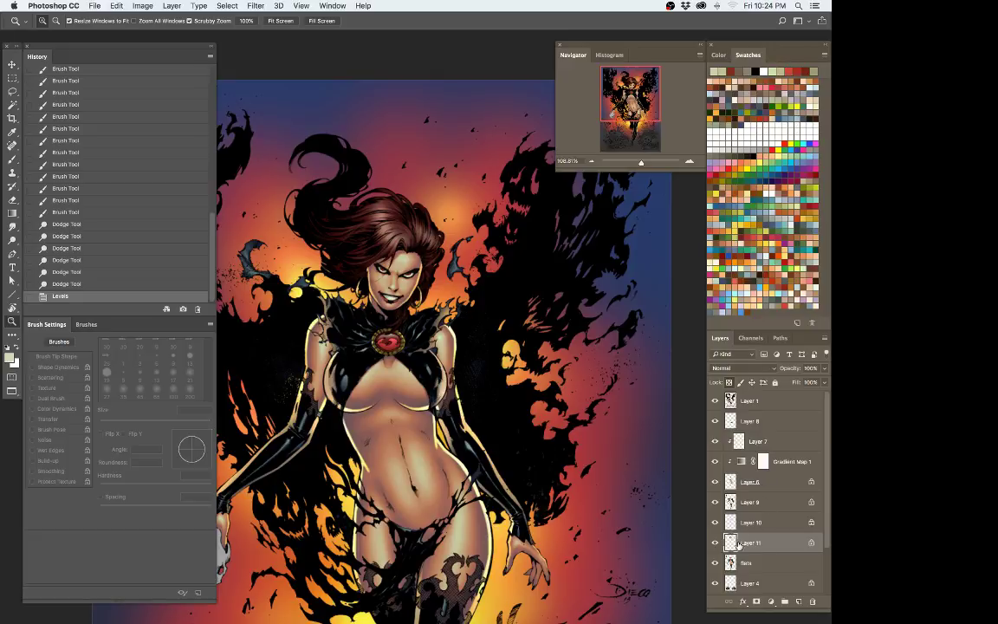
pyautogui.press('super+shift+n')
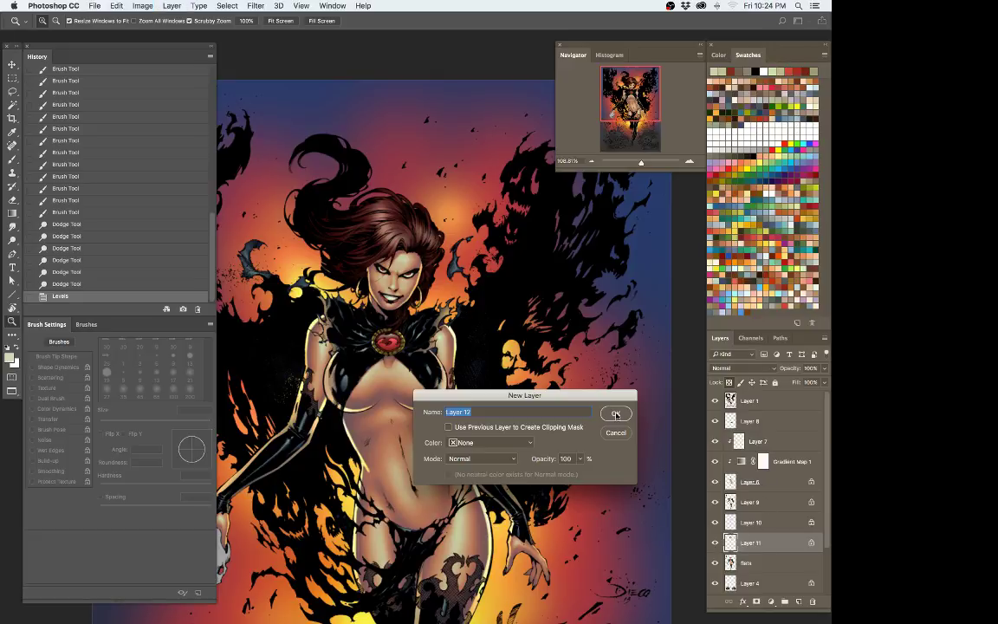
pyautogui.click(616, 413)
pyautogui.hscroll(-2, 776, 292)
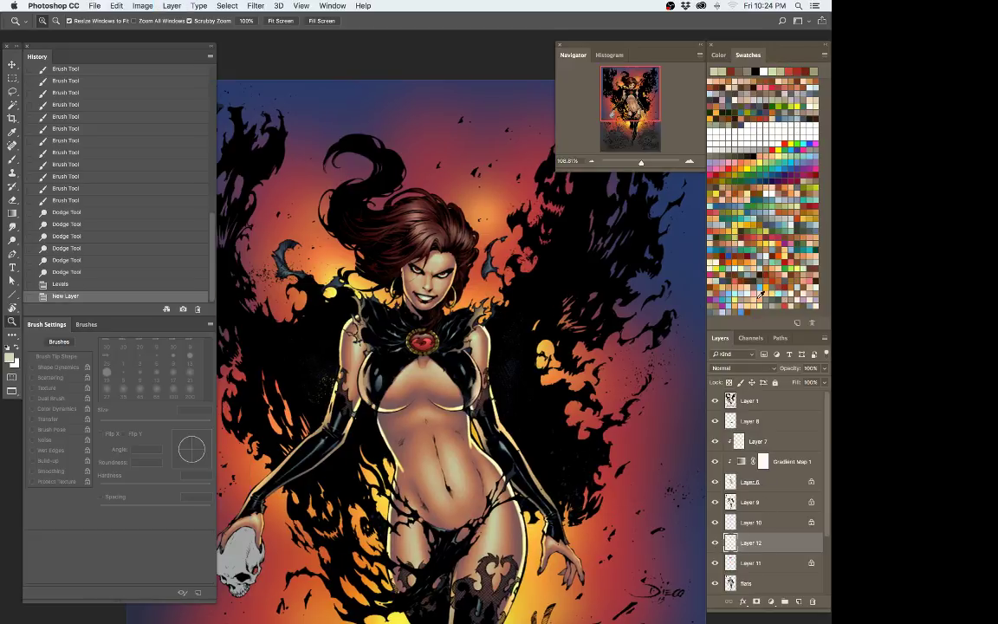
pyautogui.click(734, 267)
# Step: Load a hard round brush preset with 100% hardness and reduce its size to 6 px for painting thin strands
pyautogui.moveTo(440, 276); pyautogui.dragTo(565, 285)
pyautogui.press('b')
pyautogui.moveTo(455, 494); pyautogui.dragTo(416, 344)
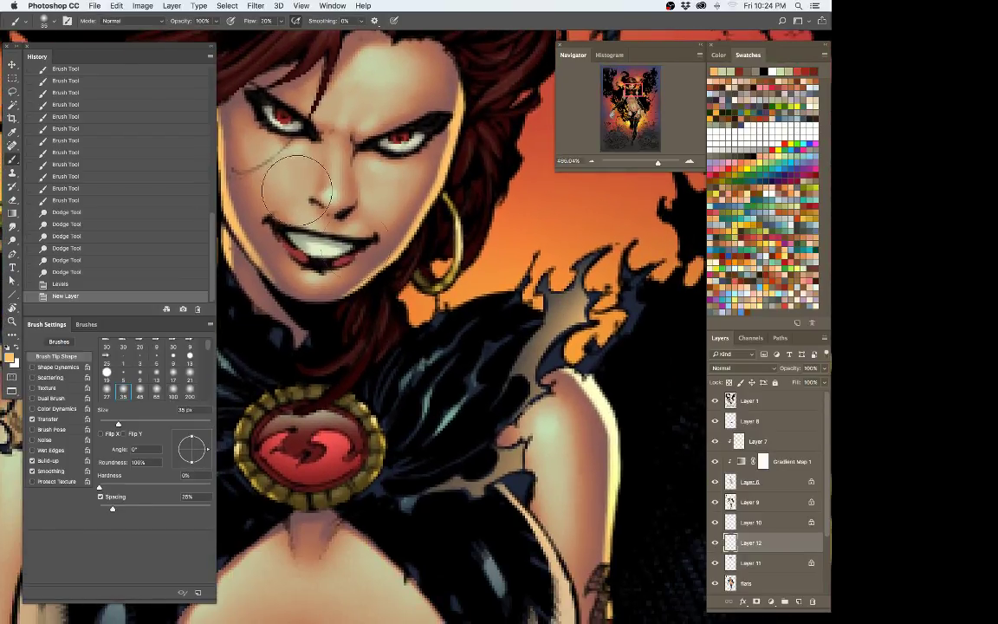
pyautogui.click(19, 22)
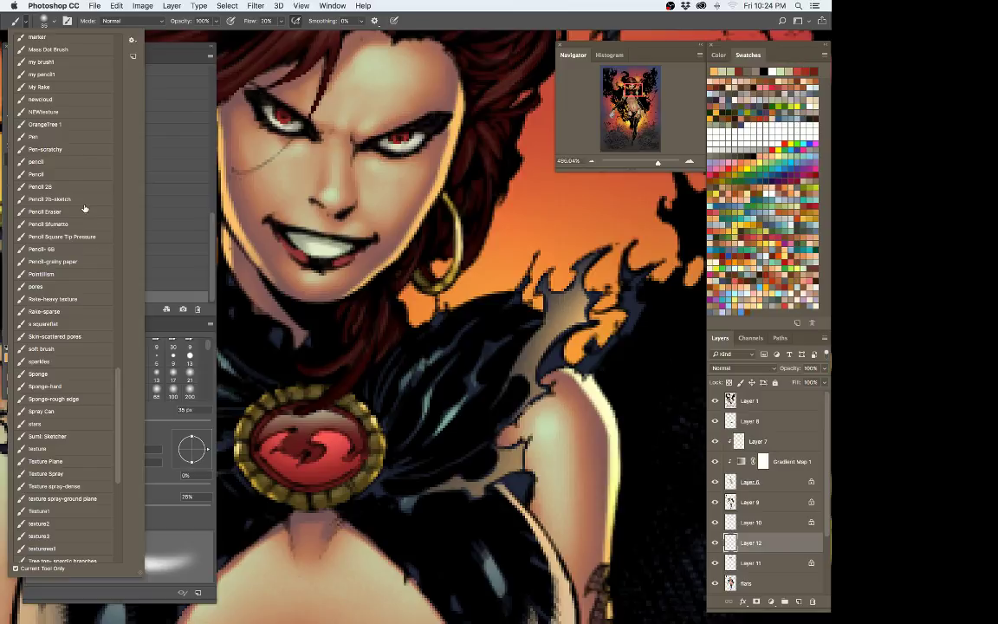
pyautogui.click(69, 62)
pyautogui.click(426, 26)
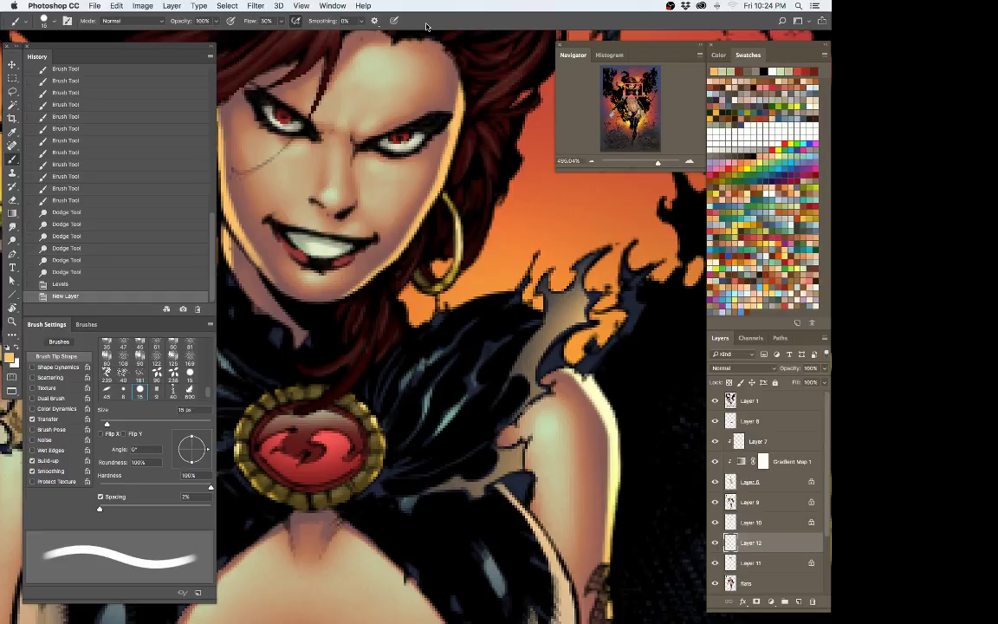
pyautogui.scroll(-3, 468, 286)
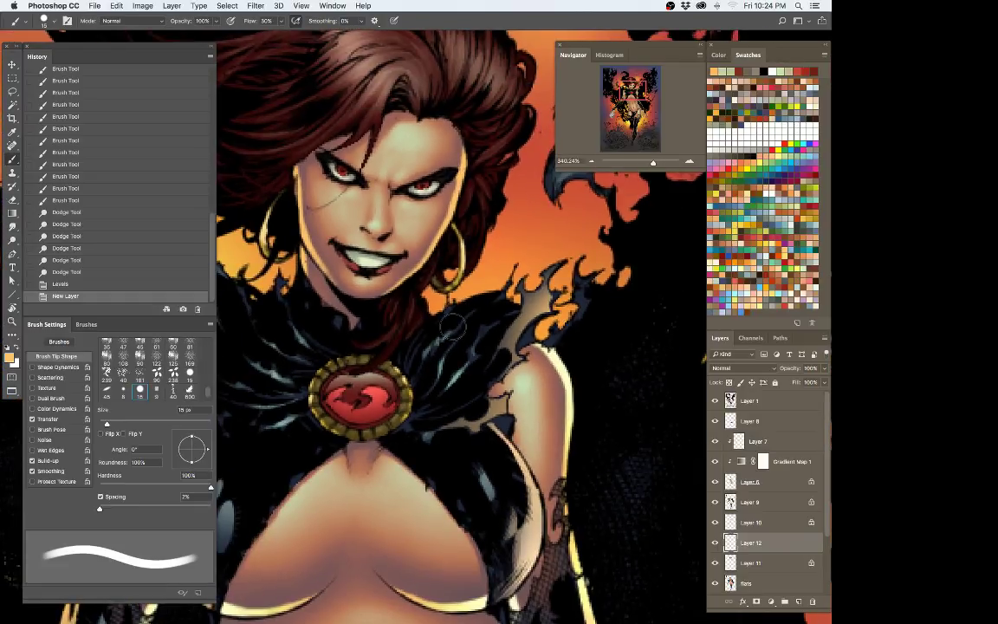
pyautogui.press('[')
pyautogui.press('[')
pyautogui.press('[')
pyautogui.press('[')
pyautogui.press('[')
pyautogui.press('[')
pyautogui.press('[')
pyautogui.press('[')
pyautogui.press('[')
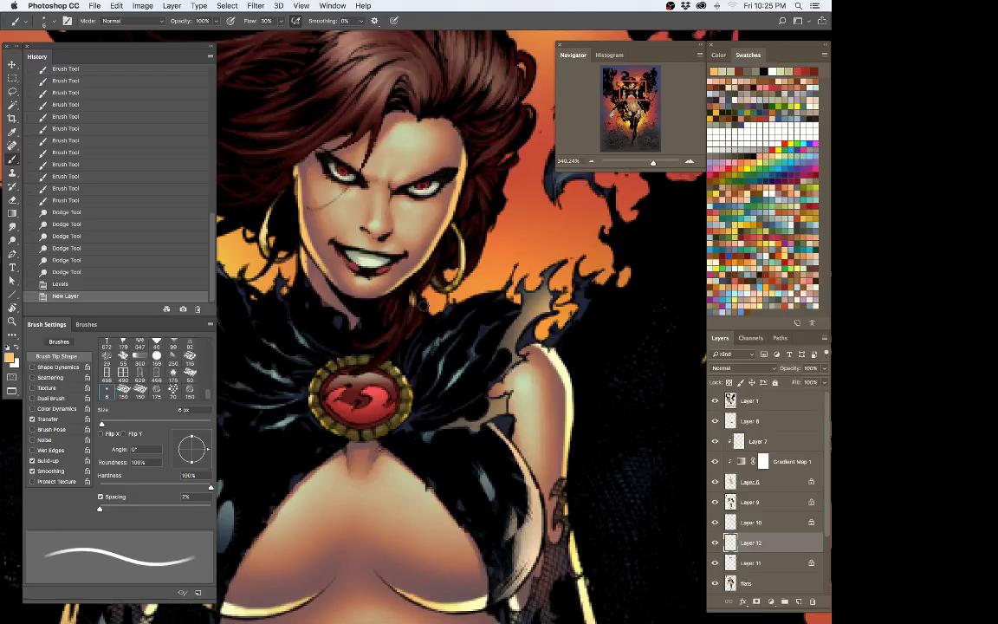
# Step: Try an orange rim-light stroke on the hair strand beside the neck and undo it
pyautogui.moveTo(423, 306); pyautogui.dragTo(425, 319)
pyautogui.moveTo(473, 269); pyautogui.dragTo(504, 299)
pyautogui.press('super+z')
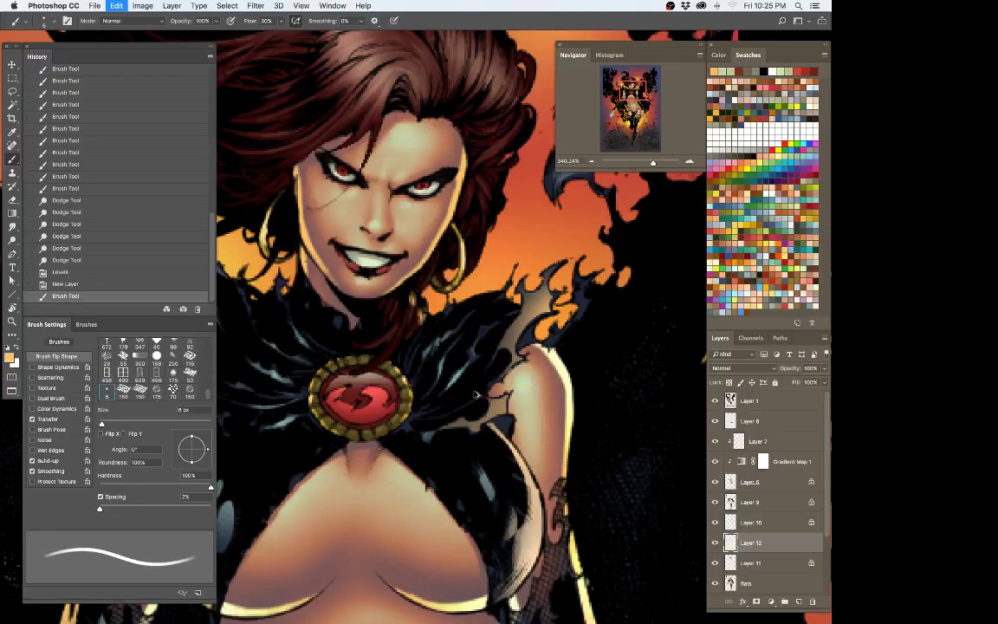
pyautogui.press('super+z')
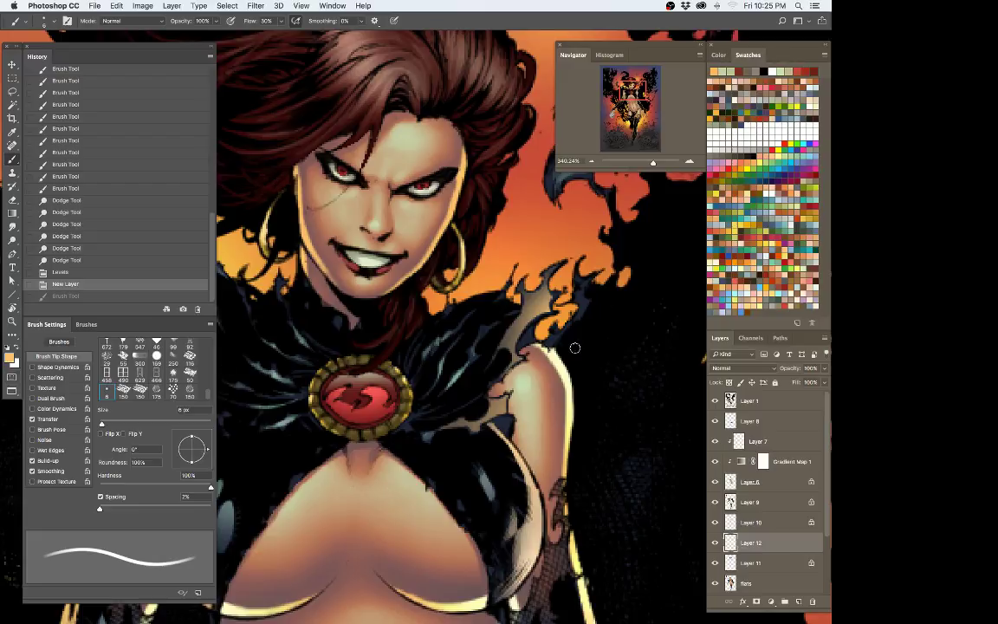
# Step: Paint thin orange rim lights along the hair strands by the neck, earring and outer curls, using brush sizes of 3 to 4 px
pyautogui.scroll(5, 424, 398)
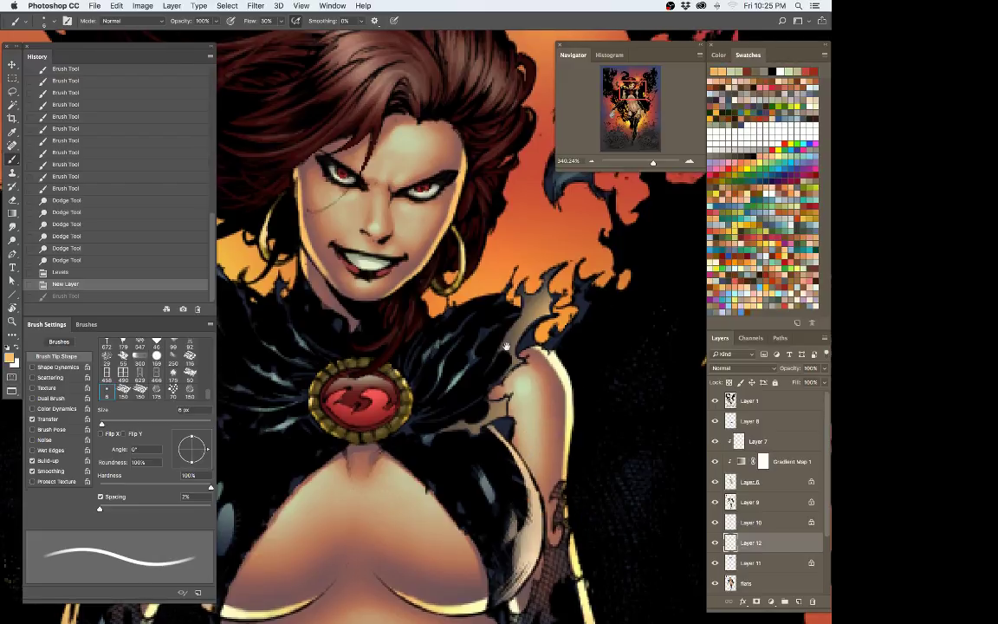
pyautogui.press('[')
pyautogui.press('[')
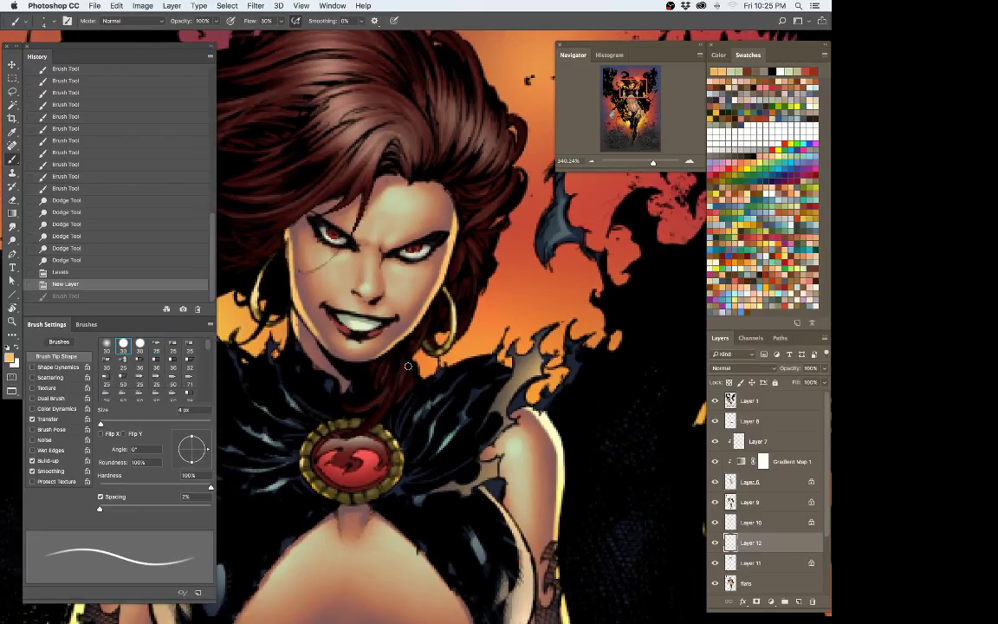
pyautogui.moveTo(407, 359)
pyautogui.mouseDown()
pyautogui.moveTo(414, 370)
pyautogui.moveTo(423, 348)
pyautogui.mouseUp()
pyautogui.press('[')
pyautogui.moveTo(393, 303); pyautogui.dragTo(386, 313)
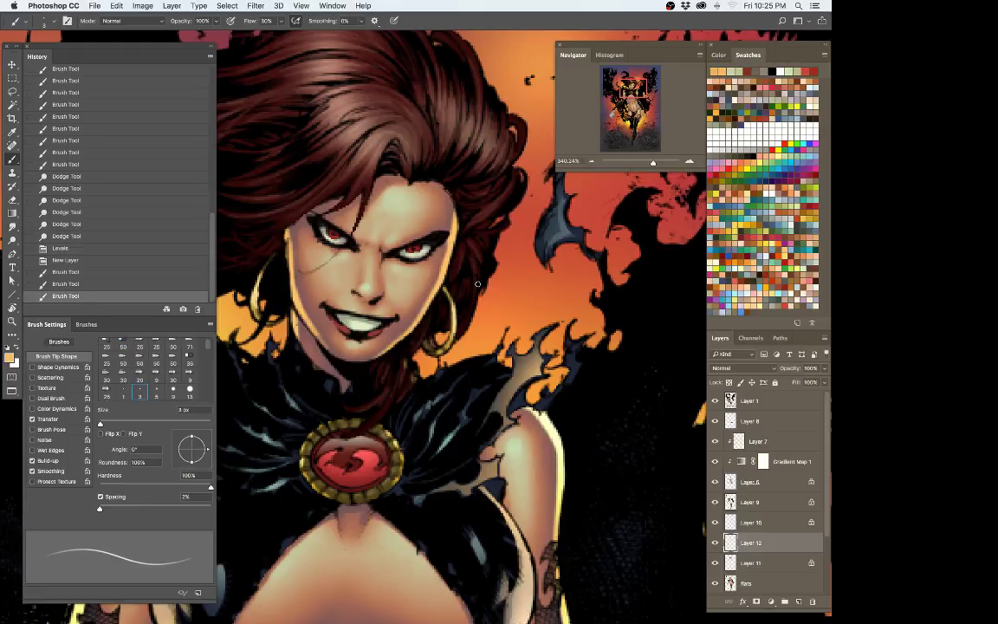
pyautogui.moveTo(430, 254); pyautogui.dragTo(420, 298)
pyautogui.moveTo(482, 279); pyautogui.dragTo(494, 235)
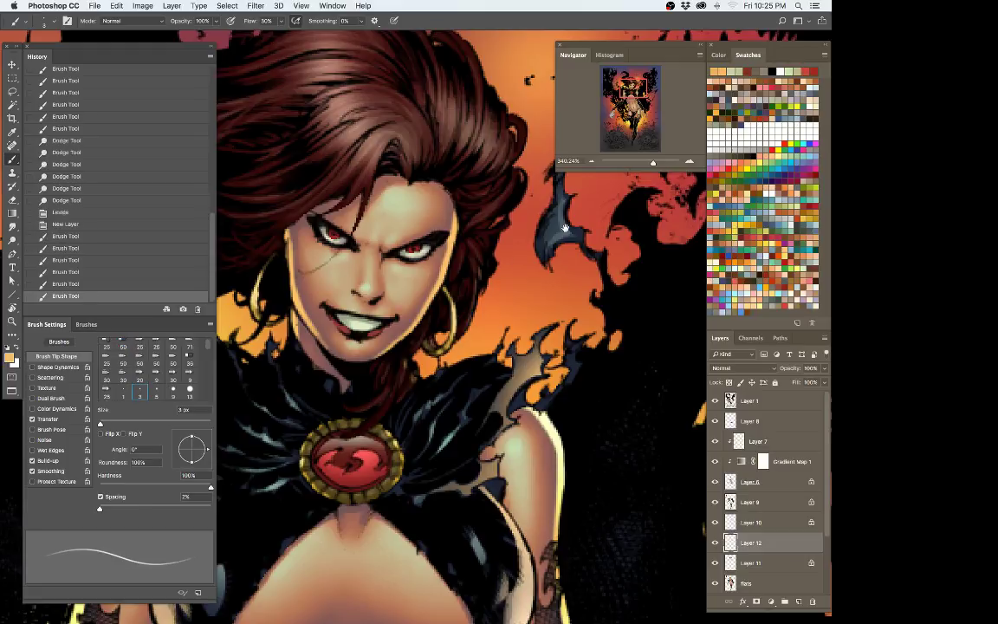
pyautogui.moveTo(552, 264); pyautogui.dragTo(481, 366)
pyautogui.press(']')
pyautogui.moveTo(441, 219)
pyautogui.mouseDown()
pyautogui.moveTo(455, 229)
pyautogui.moveTo(450, 261)
pyautogui.mouseUp()
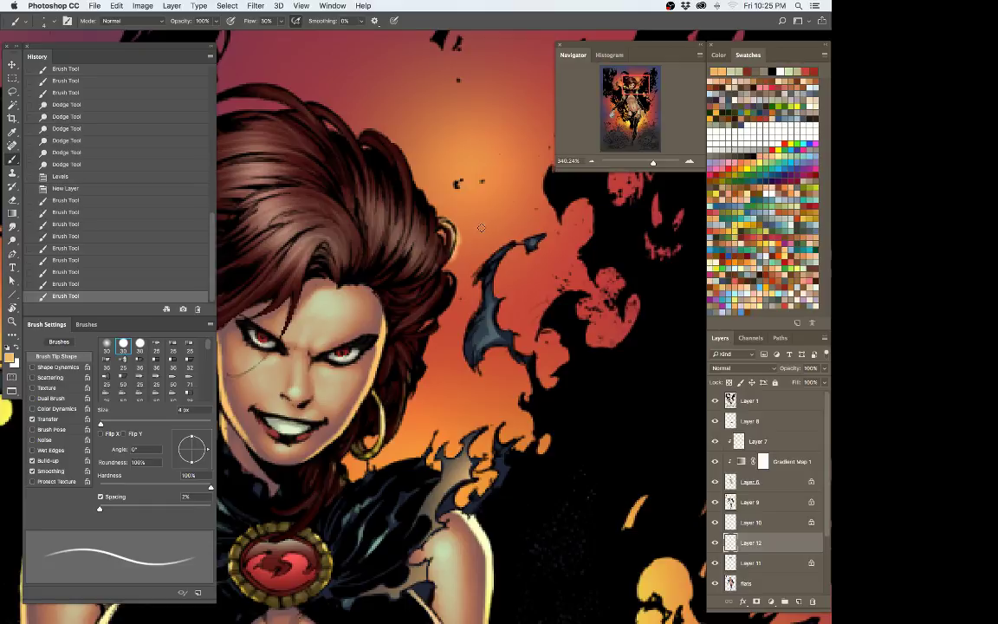
# Step: Clip the rim-light layer to the hair layer and add finer orange edge strokes with a 2 px brush at 50% flow
pyautogui.rightClick(752, 543)
pyautogui.click(692, 369)
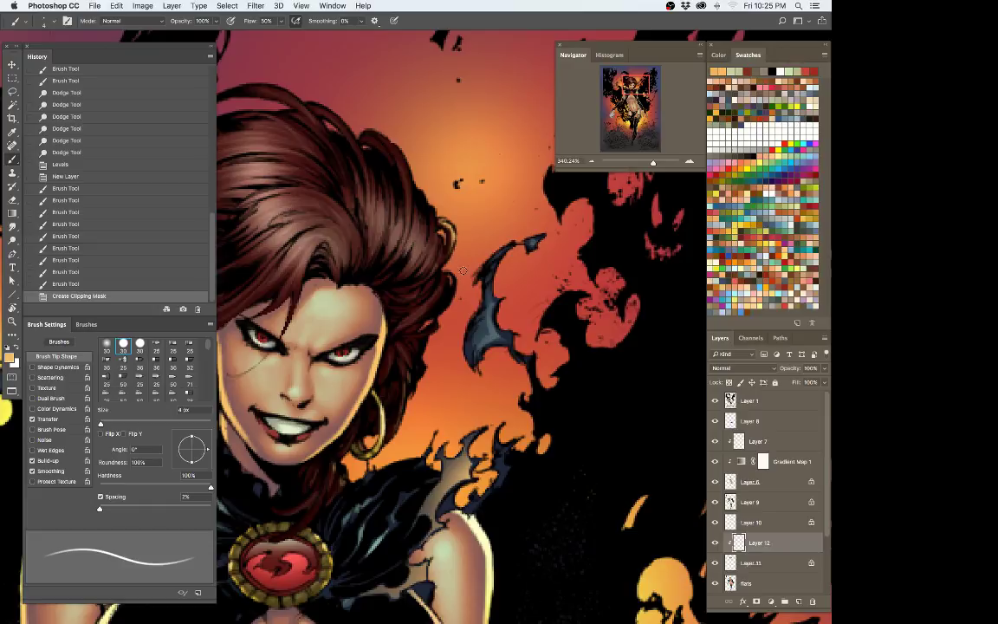
pyautogui.press('[')
pyautogui.press('[')
pyautogui.moveTo(453, 243)
pyautogui.mouseDown()
pyautogui.moveTo(443, 265)
pyautogui.moveTo(397, 263)
pyautogui.moveTo(377, 315)
pyautogui.mouseUp()
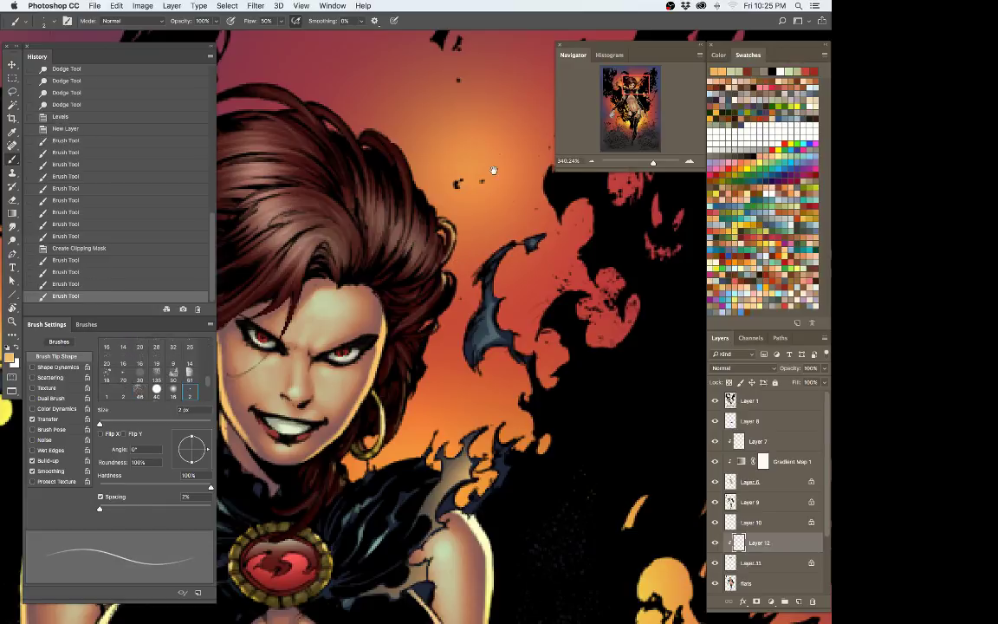
# Step: Continue the orange rim light along the upper outer locks and over the crown of the hair with a 3 px brush
pyautogui.moveTo(483, 259); pyautogui.dragTo(468, 365)
pyautogui.press(']')
pyautogui.moveTo(355, 238); pyautogui.dragTo(388, 269)
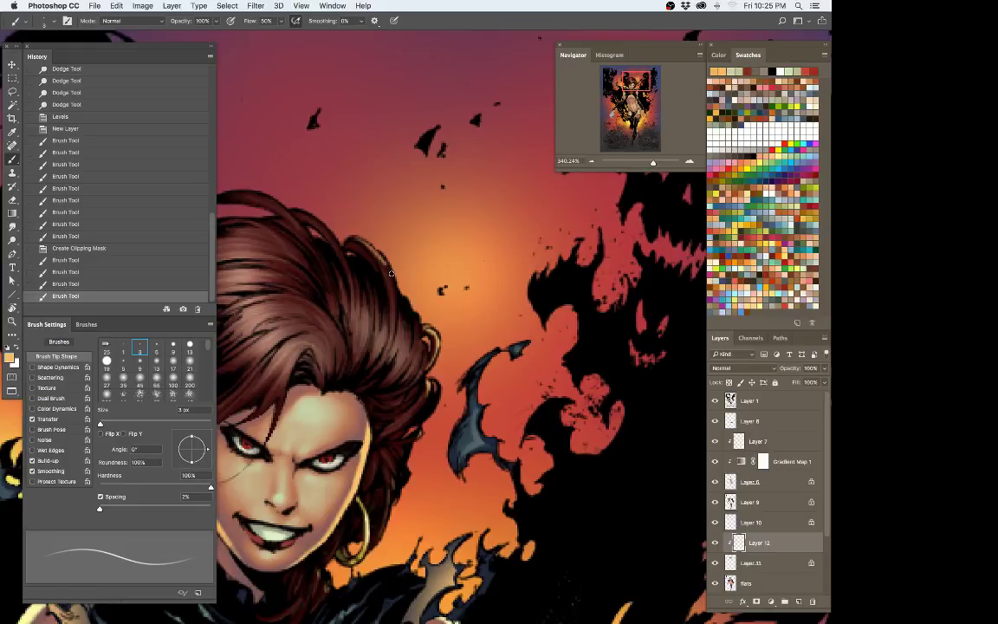
pyautogui.moveTo(397, 307)
pyautogui.mouseDown()
pyautogui.moveTo(382, 254)
pyautogui.moveTo(396, 299)
pyautogui.moveTo(396, 290)
pyautogui.mouseUp()
pyautogui.moveTo(349, 252); pyautogui.dragTo(315, 217)
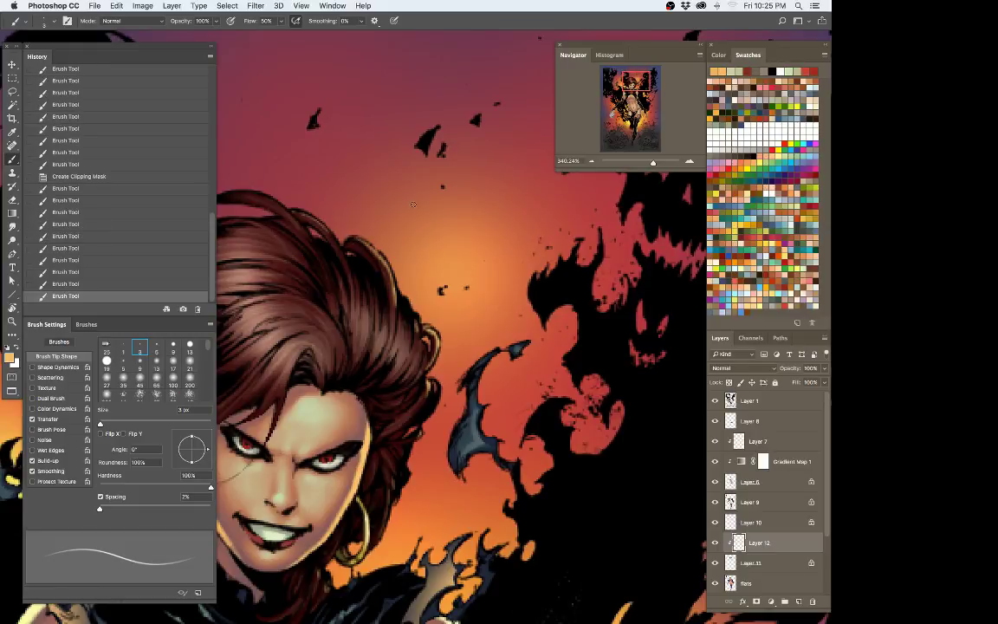
pyautogui.press('Tab')
pyautogui.moveTo(473, 274); pyautogui.dragTo(594, 275)
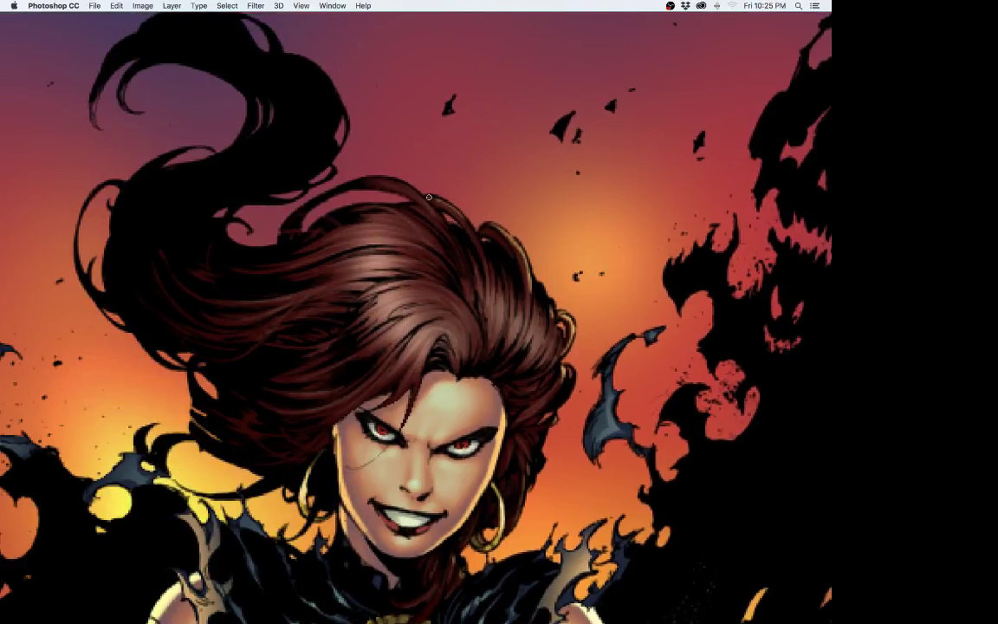
pyautogui.moveTo(440, 201)
pyautogui.mouseDown()
pyautogui.moveTo(499, 241)
pyautogui.moveTo(526, 275)
pyautogui.mouseUp()
# Step: Check the hair's rim light against the whole illustration and brighten it with the Dodge tool
pyautogui.scroll(-3, 576, 407)
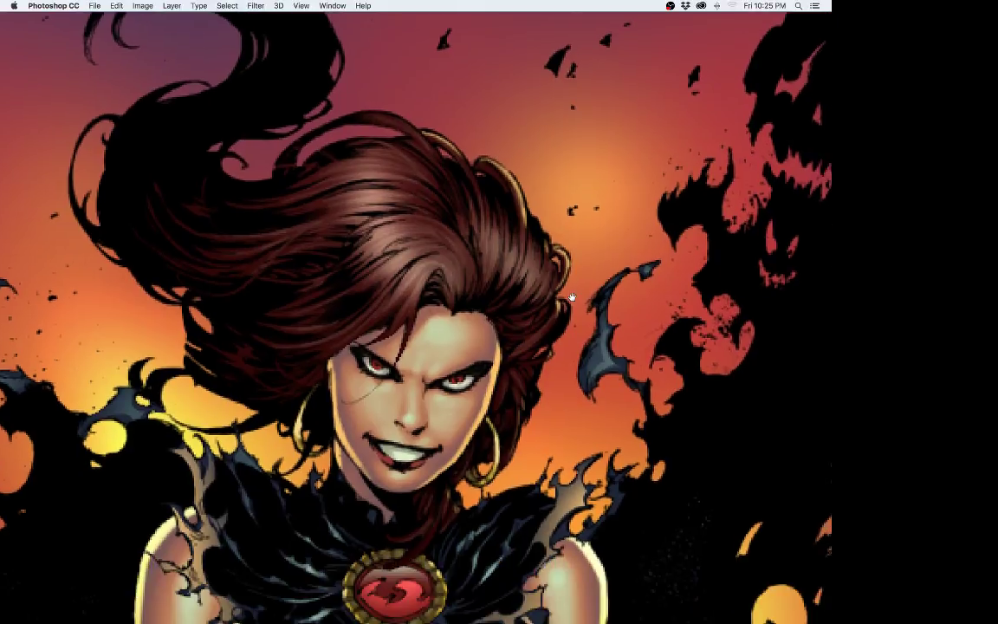
pyautogui.press('super+0')
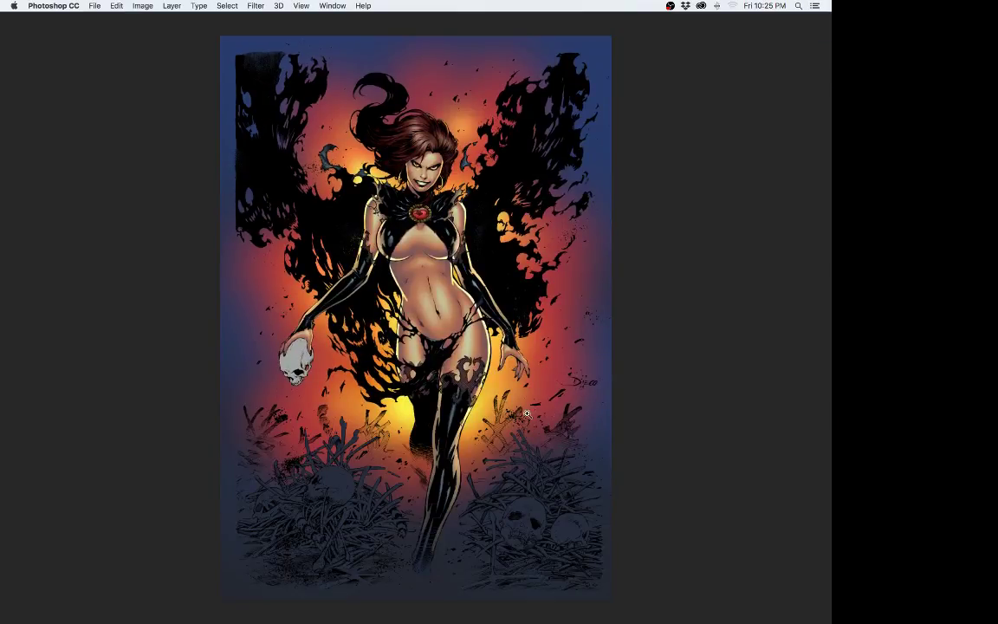
pyautogui.moveTo(464, 136); pyautogui.dragTo(505, 133)
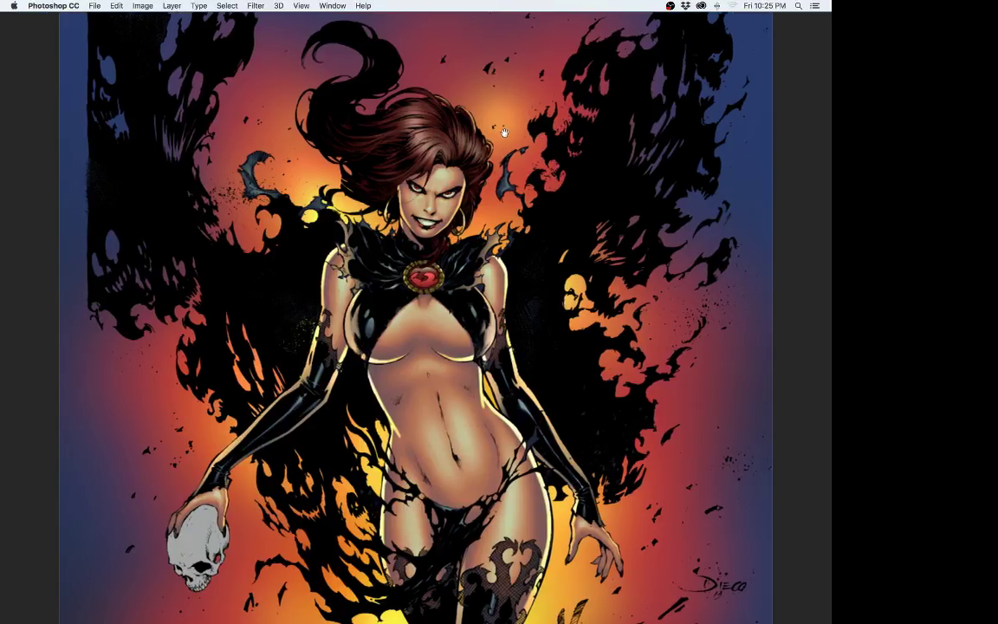
pyautogui.moveTo(533, 315); pyautogui.dragTo(421, 376)
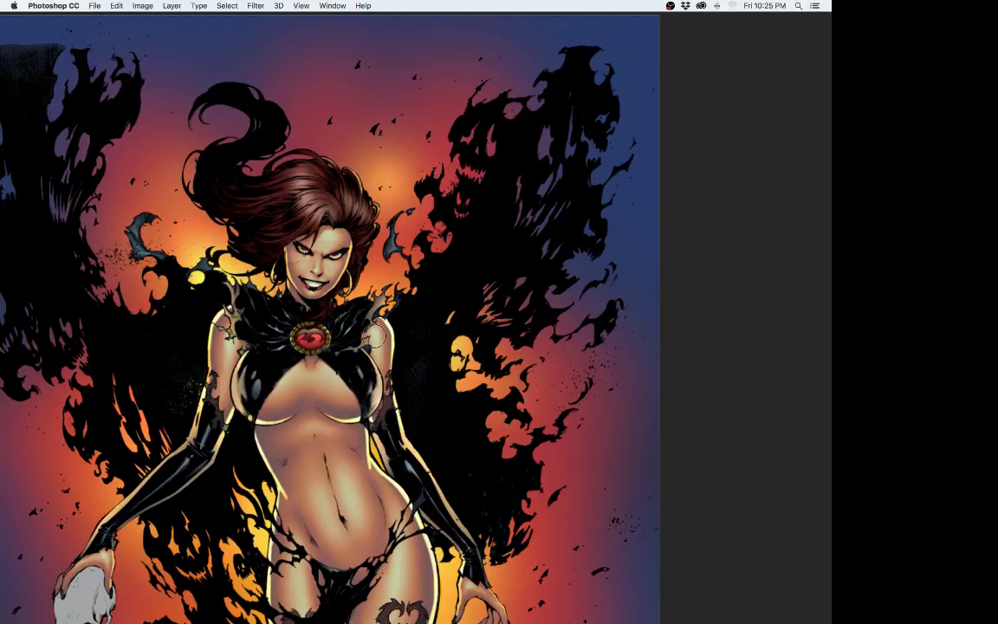
pyautogui.press('super+minus')
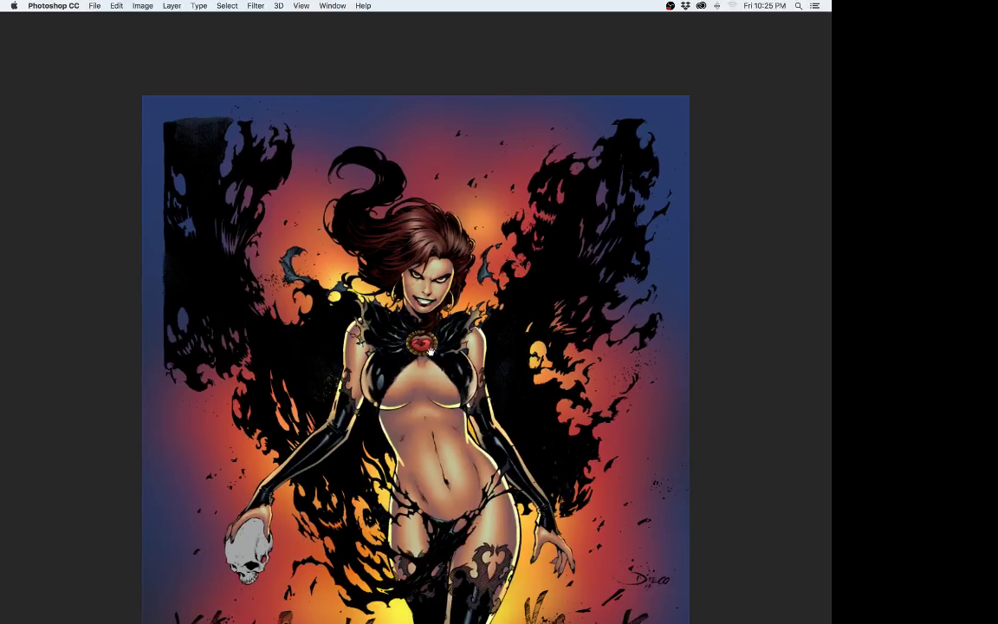
pyautogui.scroll(-5, 429, 350)
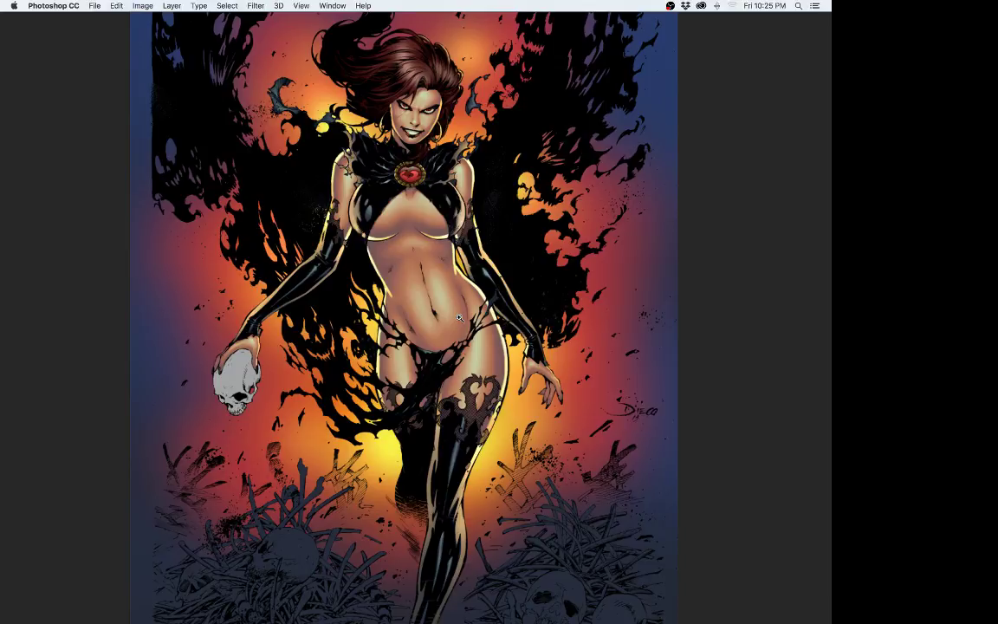
pyautogui.press('Tab')
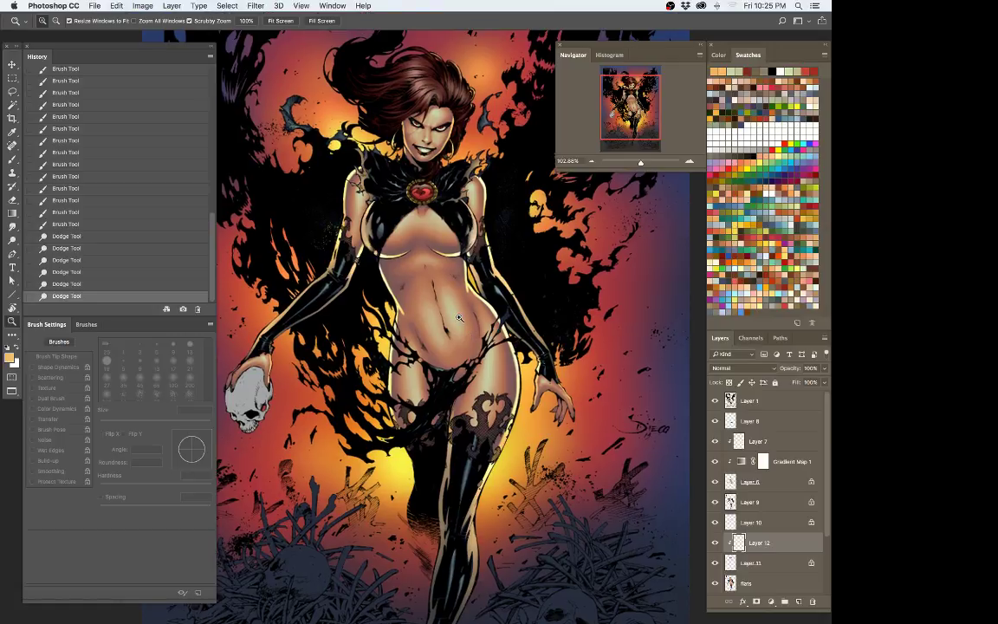
# Step: Select the hand-held skull on the flats layer with the Magic Wand and darken it with Hue/Saturation at Lightness -59
pyautogui.click(760, 580)
pyautogui.press('w')
pyautogui.click(245, 386)
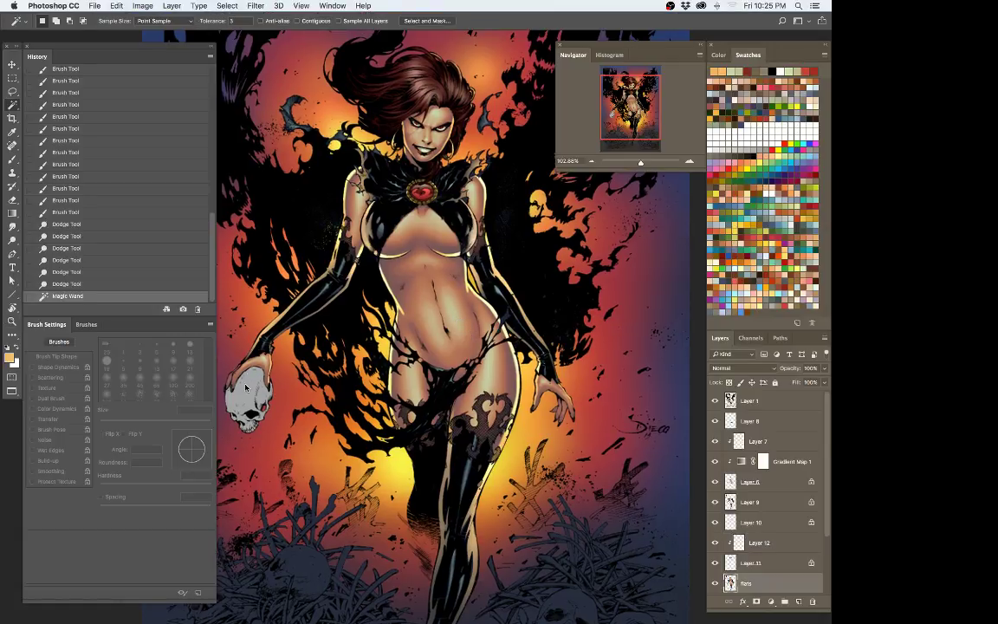
pyautogui.press('super+h')
pyautogui.press('super+u')
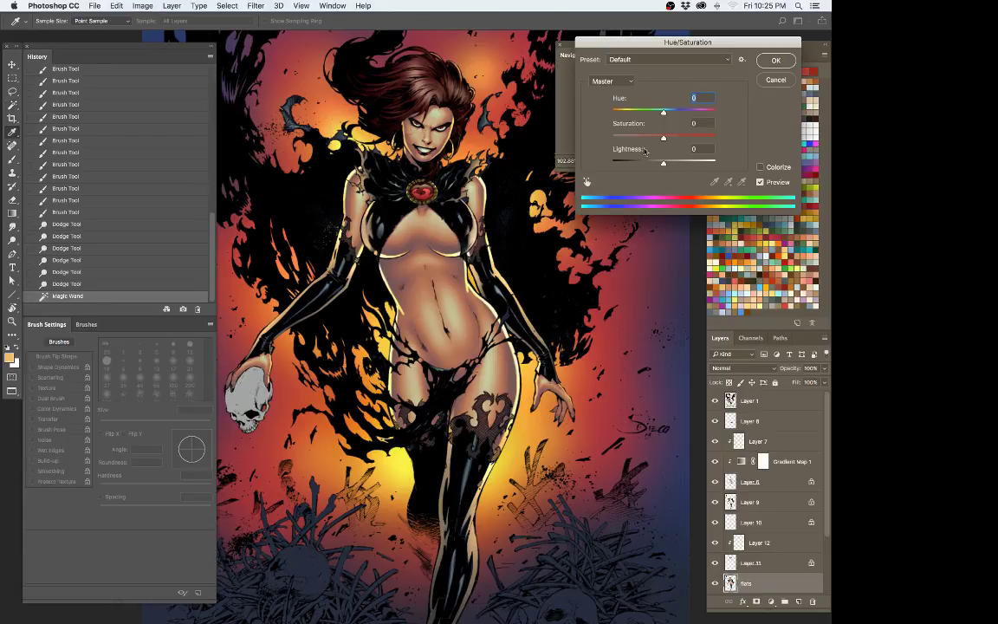
pyautogui.click(641, 163)
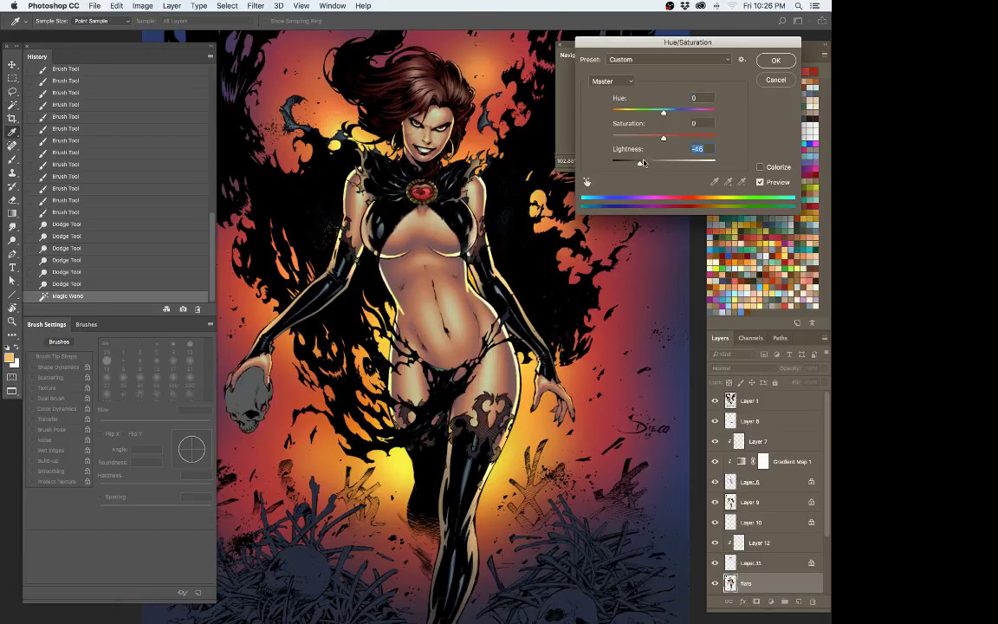
pyautogui.moveTo(643, 163); pyautogui.dragTo(632, 162)
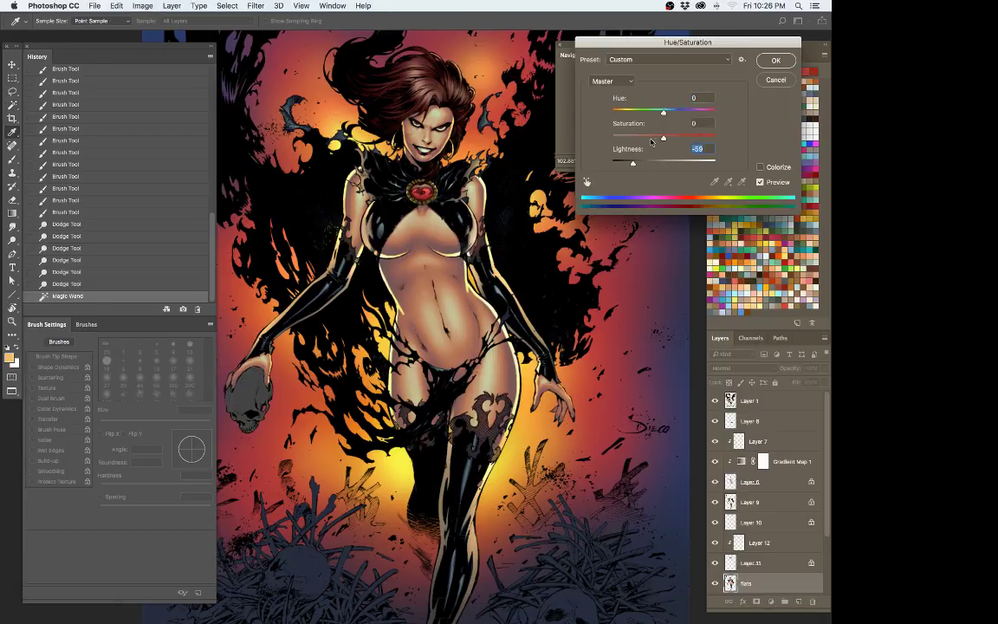
pyautogui.click(775, 60)
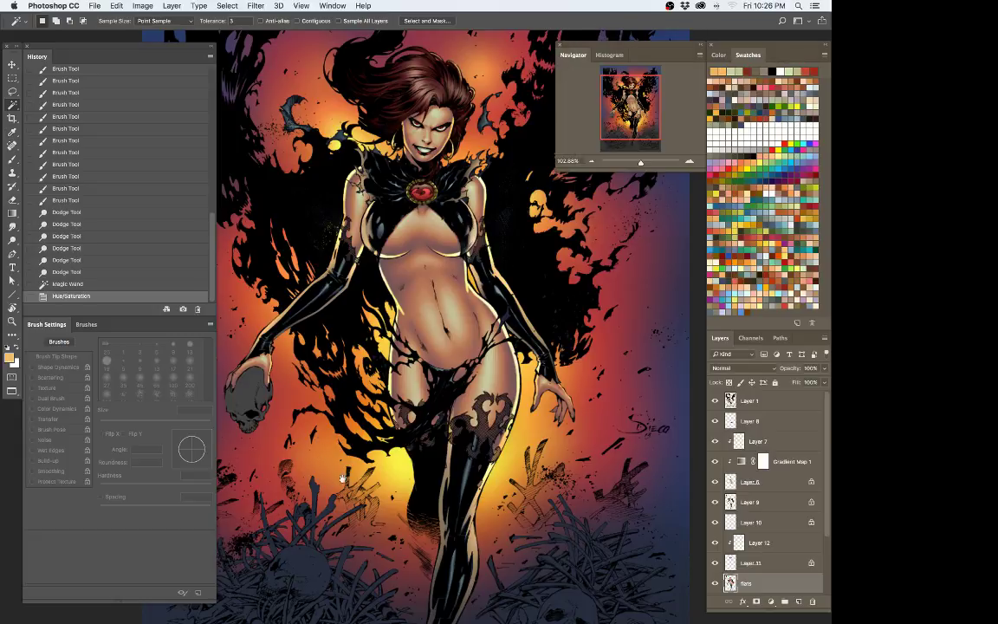
# Step: Paint a sampled orange rim light along the hand-held skull's outer edge and jaw with a 4 px brush at 30% flow
pyautogui.moveTo(350, 445); pyautogui.dragTo(394, 352)
pyautogui.press('z')
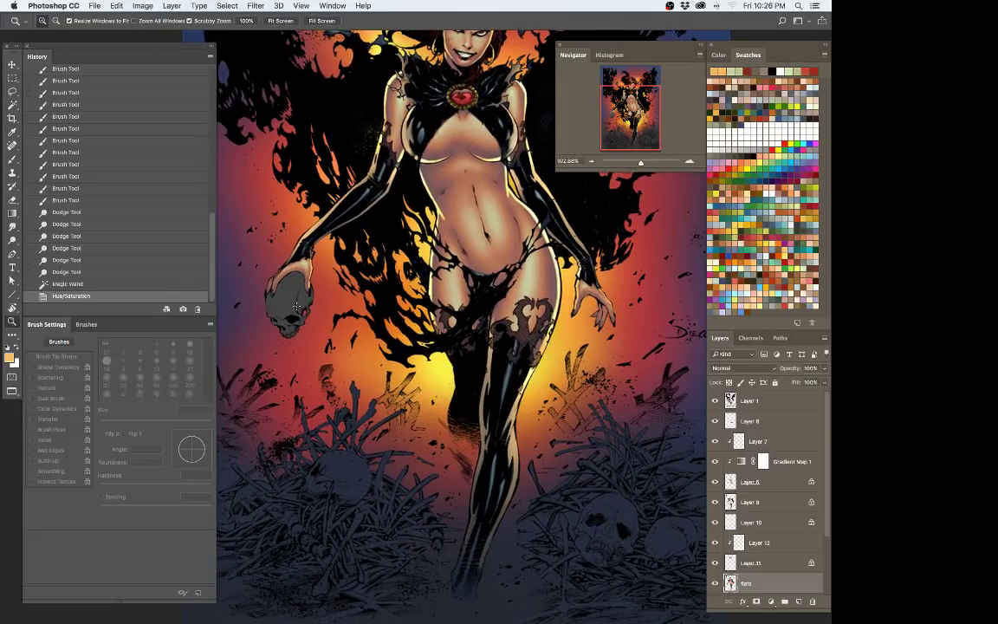
pyautogui.press('b')
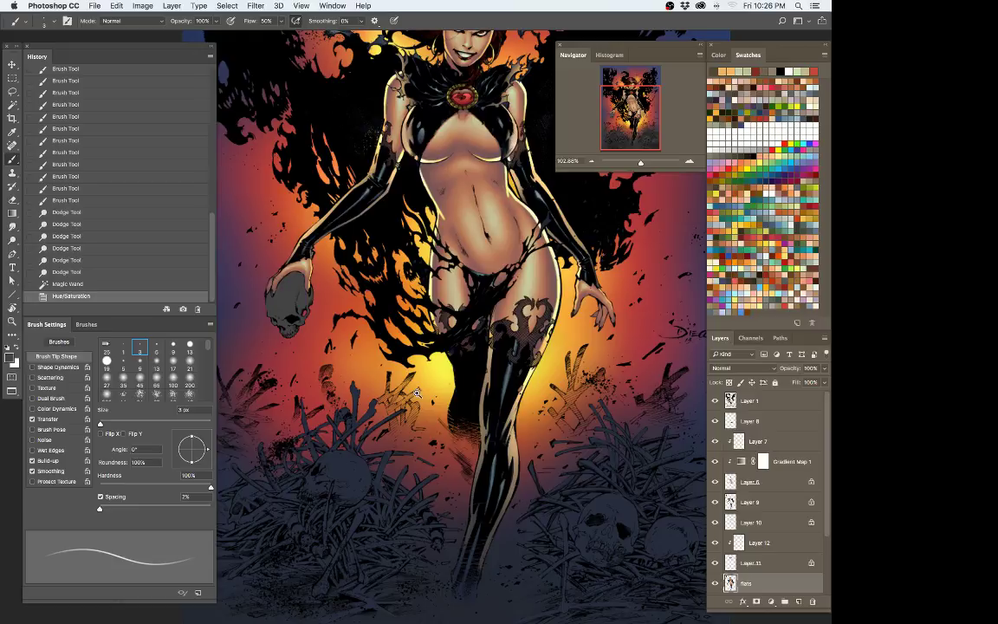
pyautogui.press('z')
pyautogui.moveTo(453, 325); pyautogui.dragTo(506, 304)
pyautogui.press('b')
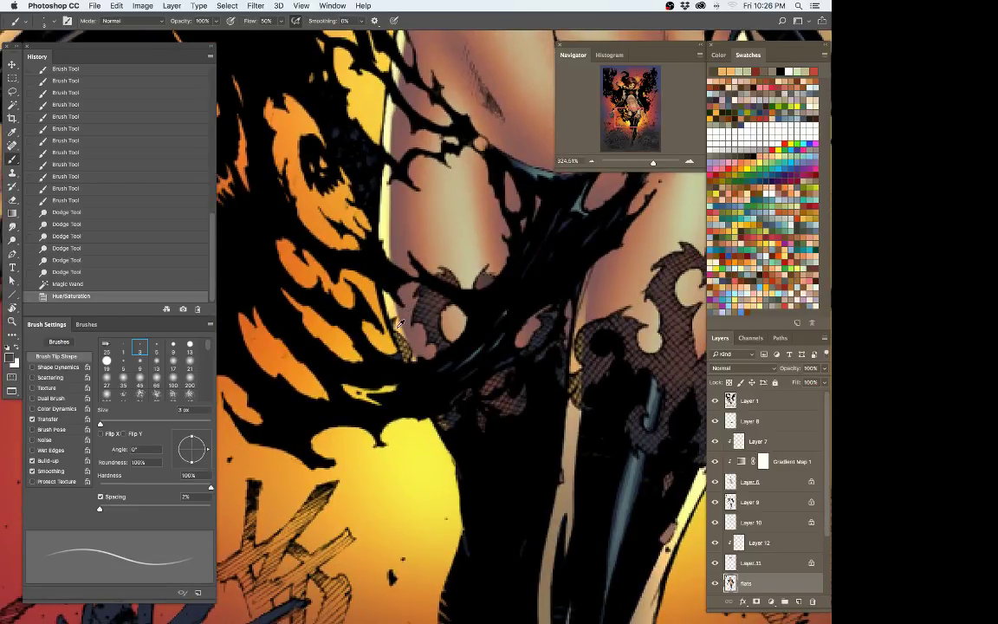
pyautogui.keyDown('alt'); pyautogui.click(398, 327); pyautogui.keyUp('alt')
pyautogui.moveTo(237, 300); pyautogui.dragTo(470, 402)
pyautogui.moveTo(391, 339); pyautogui.dragTo(474, 358)
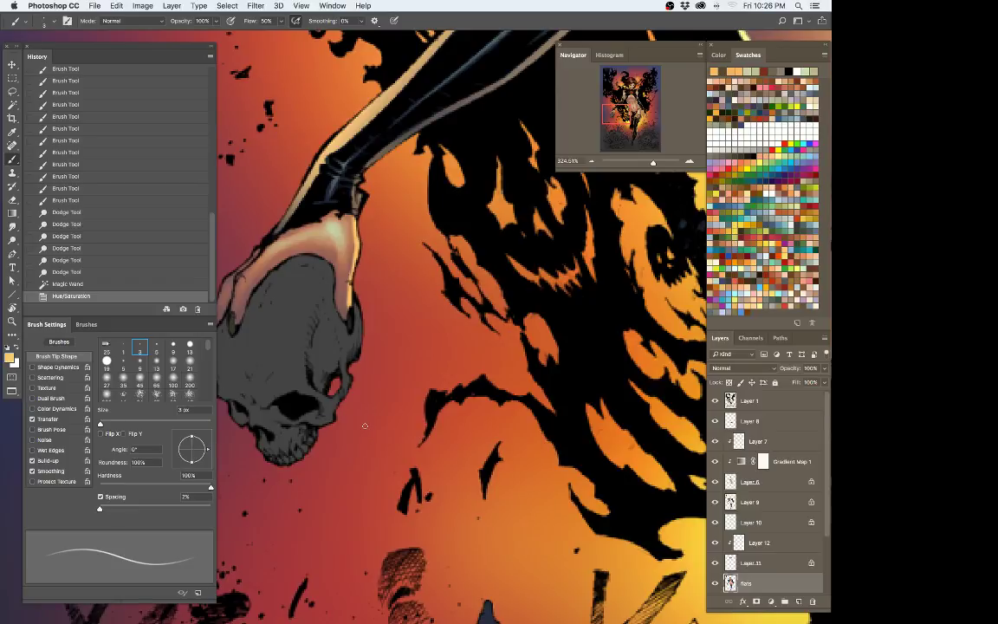
pyautogui.press(']')
pyautogui.press(']')
pyautogui.press('[')
pyautogui.moveTo(355, 305)
pyautogui.mouseDown()
pyautogui.moveTo(356, 352)
pyautogui.moveTo(332, 420)
pyautogui.moveTo(299, 459)
pyautogui.mouseUp()
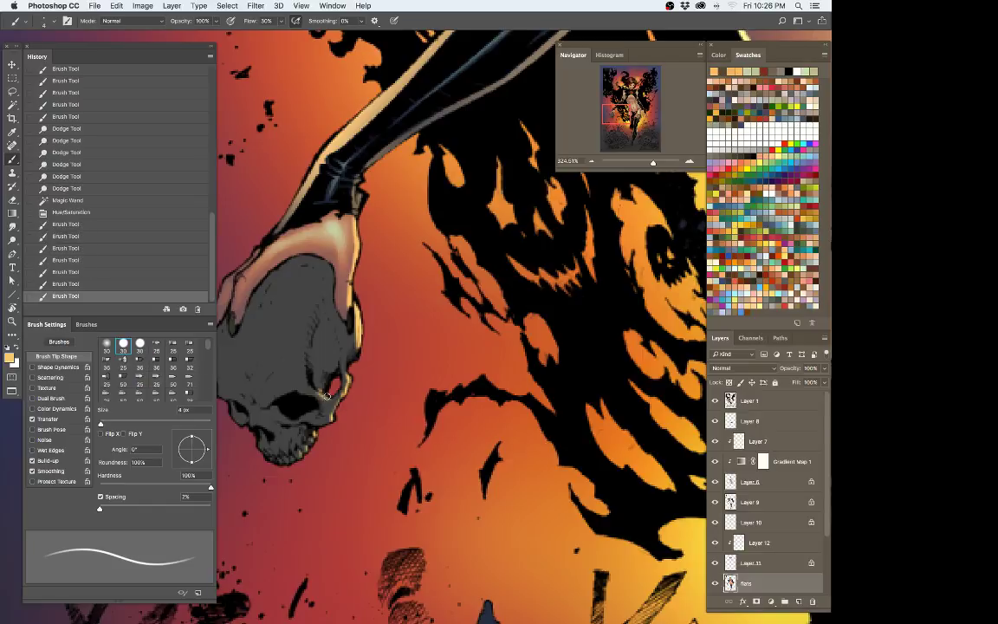
# Step: Add rim-light strokes around the skull's eye socket and touch them up with a dark tone sampled from the skull
pyautogui.moveTo(328, 395); pyautogui.dragTo(334, 386)
pyautogui.moveTo(332, 390); pyautogui.dragTo(336, 375)
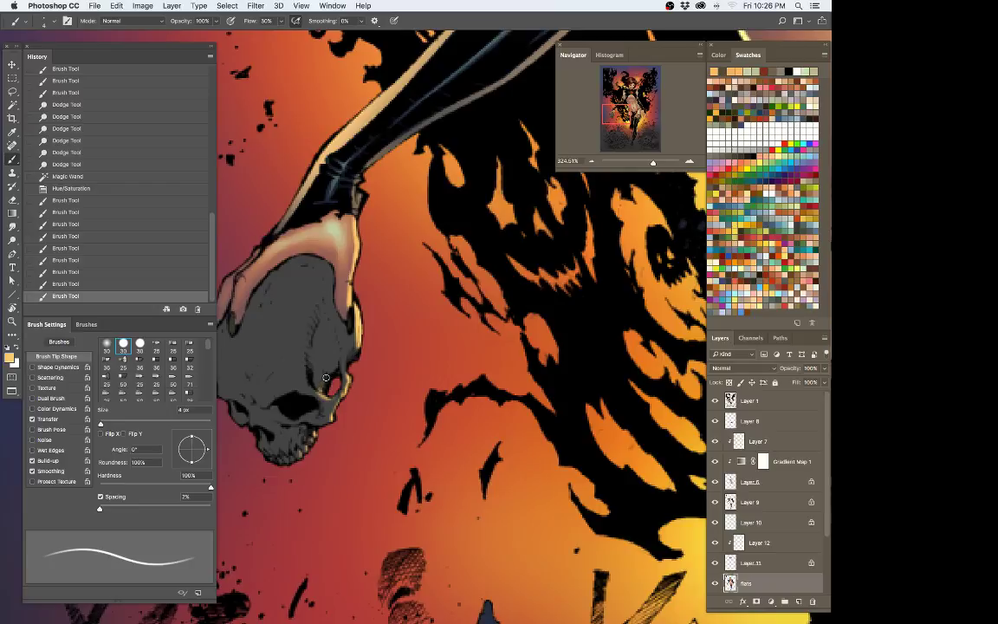
pyautogui.press('e')
pyautogui.press('b')
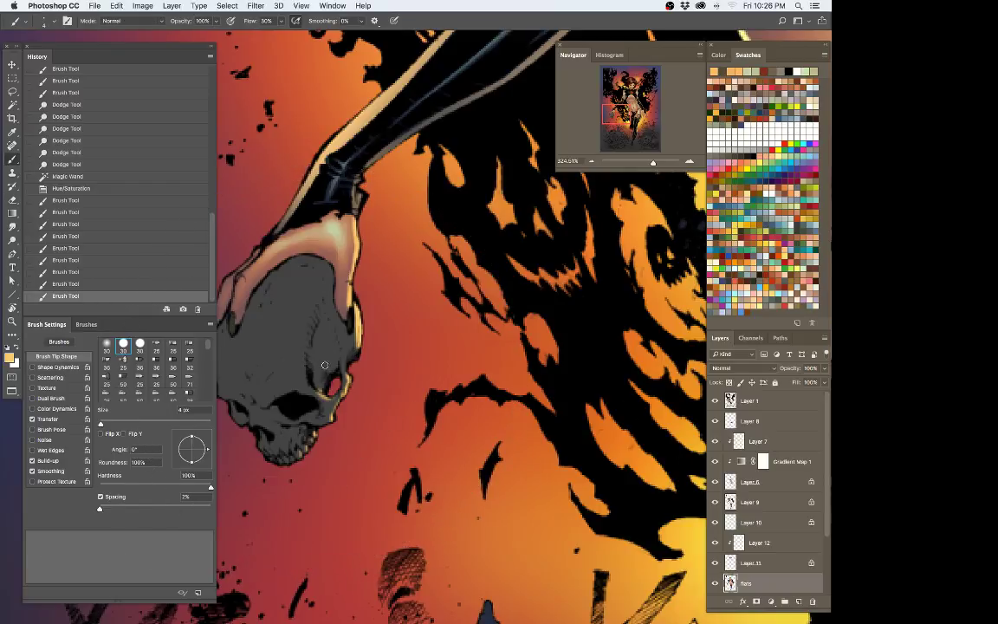
pyautogui.keyDown('alt'); pyautogui.click(327, 359); pyautogui.keyUp('alt')
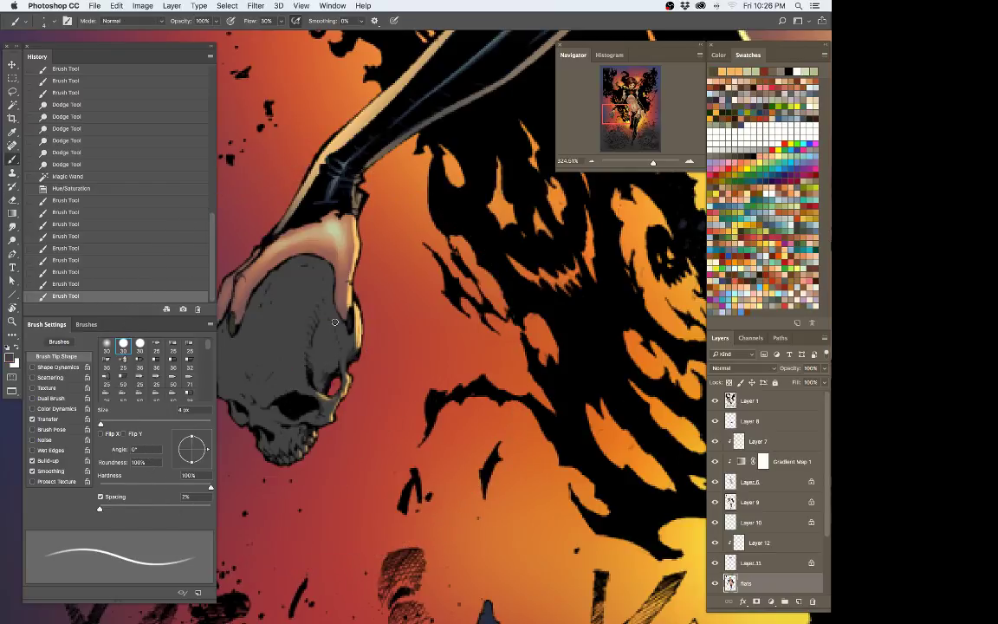
# Step: Sample the skull's dark grey and set the foreground color to a lighter grey, RGB 102, 102, 102
pyautogui.press('z')
pyautogui.moveTo(375, 387)
pyautogui.mouseDown()
pyautogui.moveTo(350, 410)
pyautogui.moveTo(403, 376)
pyautogui.moveTo(326, 435)
pyautogui.mouseUp()
pyautogui.press('b')
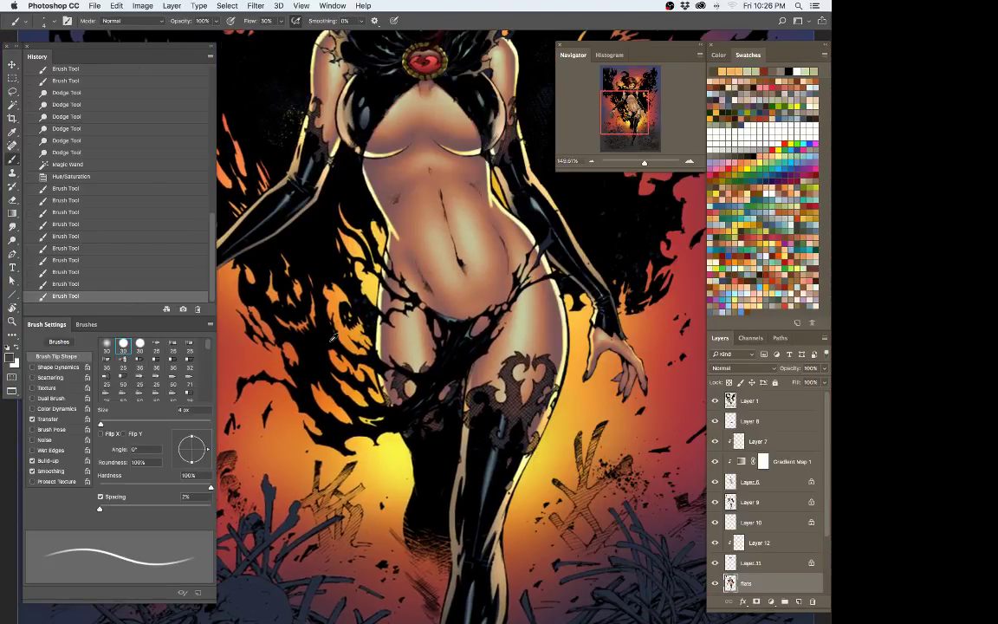
pyautogui.keyDown('alt'); pyautogui.click(332, 337); pyautogui.keyUp('alt')
pyautogui.moveTo(331, 337); pyautogui.dragTo(587, 350)
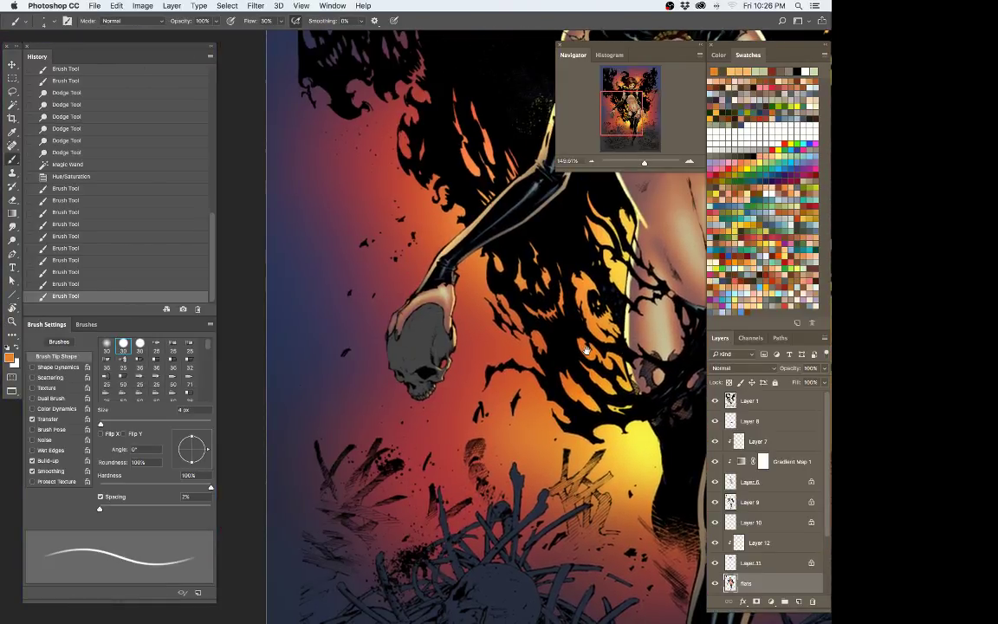
pyautogui.keyDown('alt'); pyautogui.click(418, 339); pyautogui.keyUp('alt')
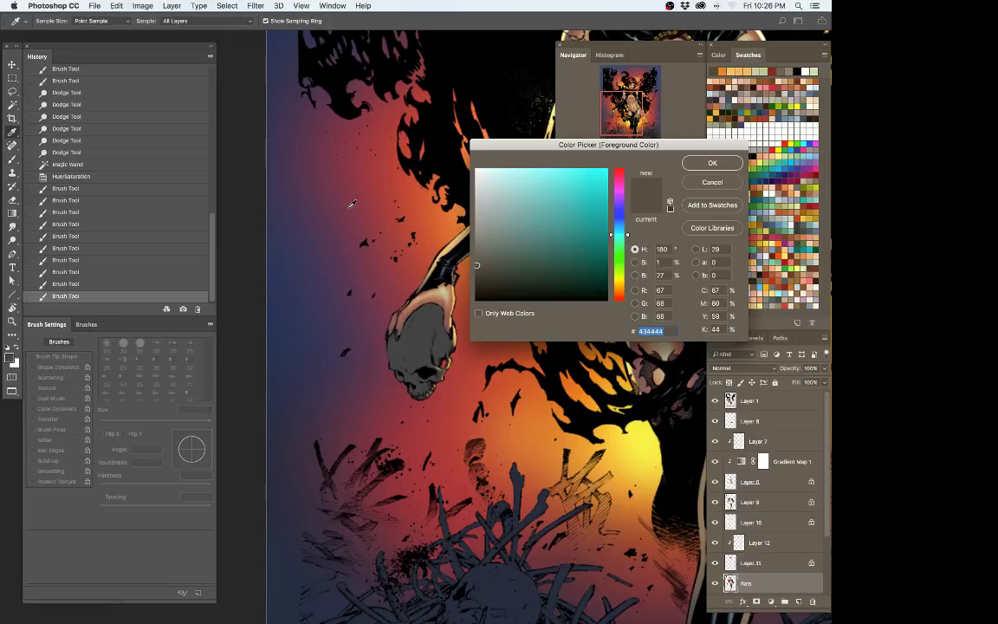
pyautogui.moveTo(476, 265); pyautogui.dragTo(477, 247)
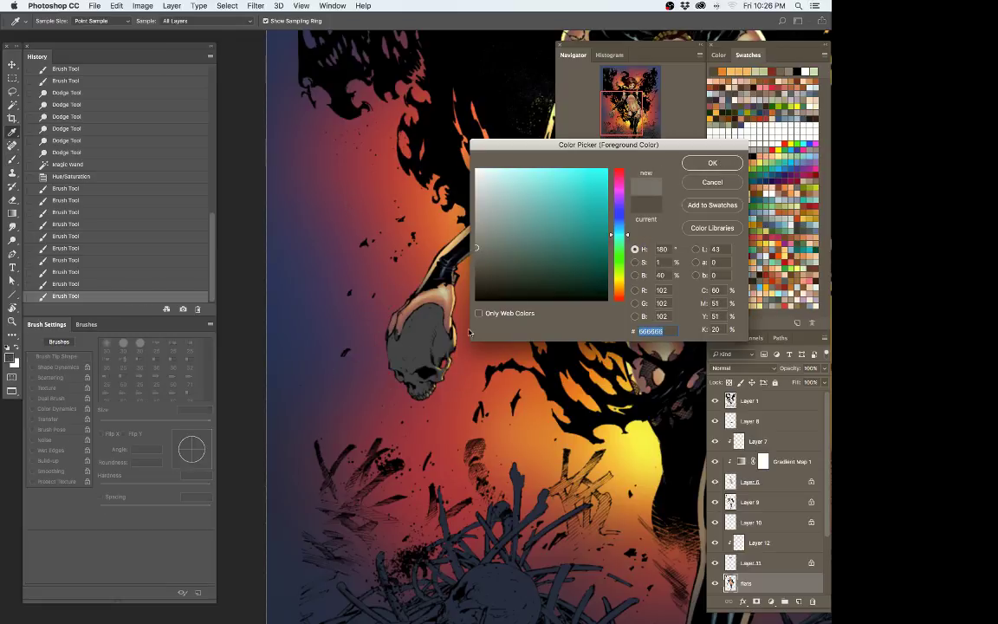
pyautogui.click(712, 162)
# Step: Load the textured dual-brush preset for the skull's surface and reduce it to 25 px
pyautogui.press('b')
pyautogui.click(44, 21)
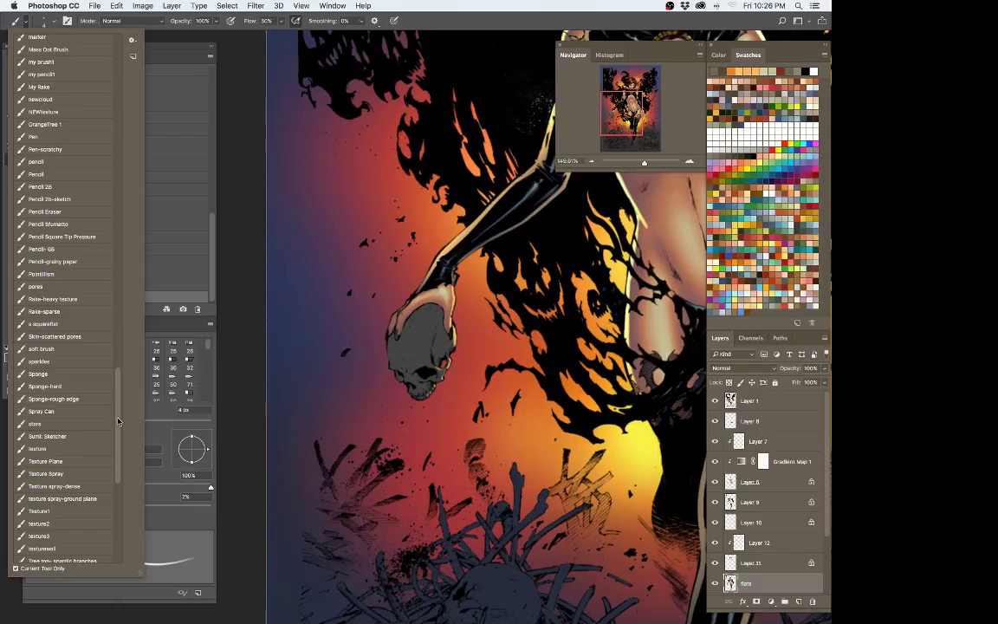
pyautogui.moveTo(118, 421); pyautogui.dragTo(102, 22)
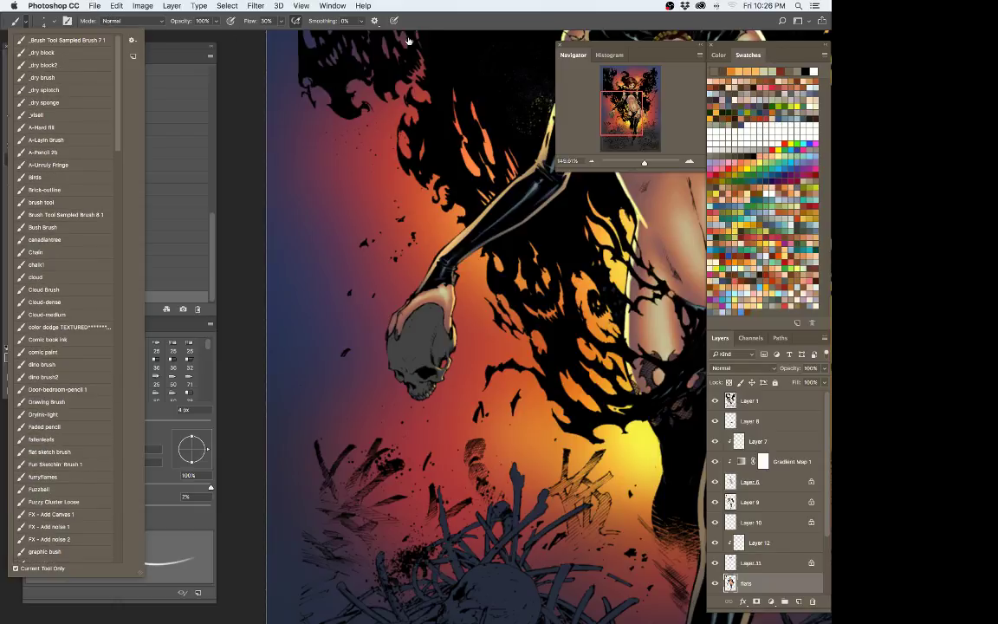
pyautogui.click(454, 23)
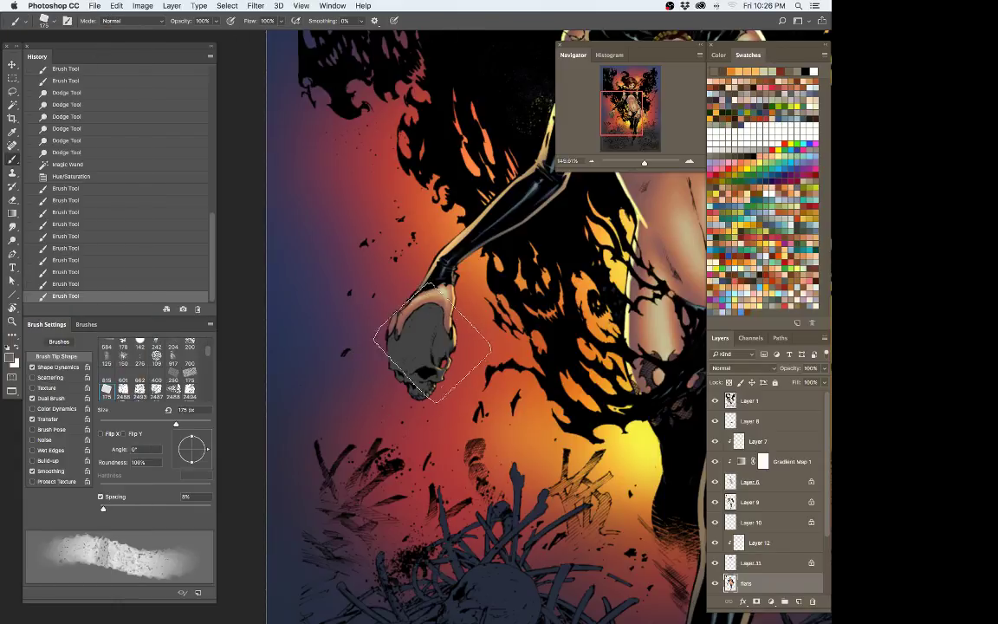
pyautogui.press('[')
pyautogui.press('[')
pyautogui.press('[')
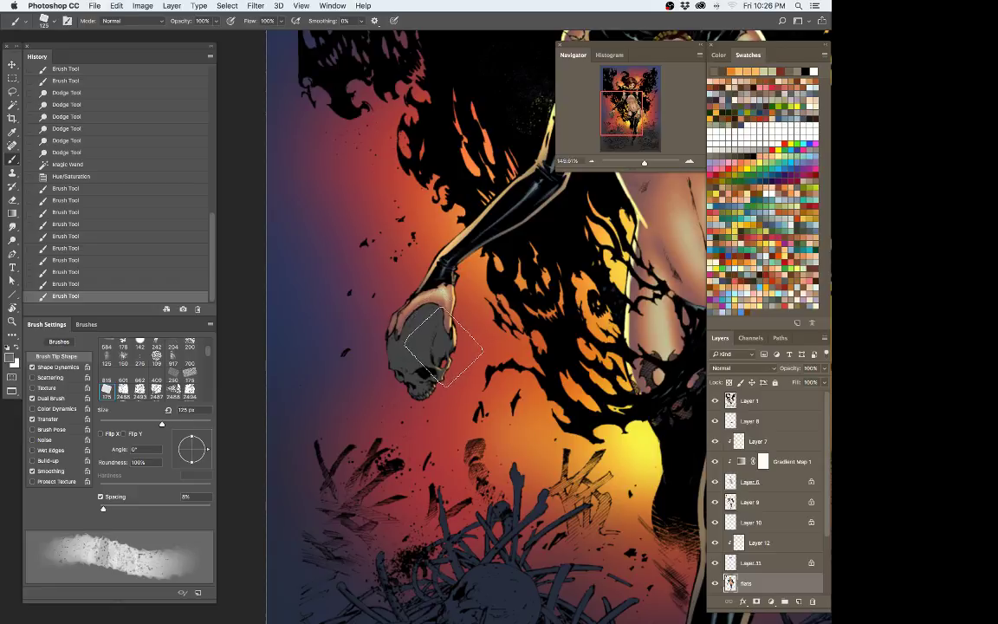
pyautogui.press('[')
pyautogui.press('[')
pyautogui.press('[')
pyautogui.press('[')
pyautogui.press('[')
pyautogui.press('[')
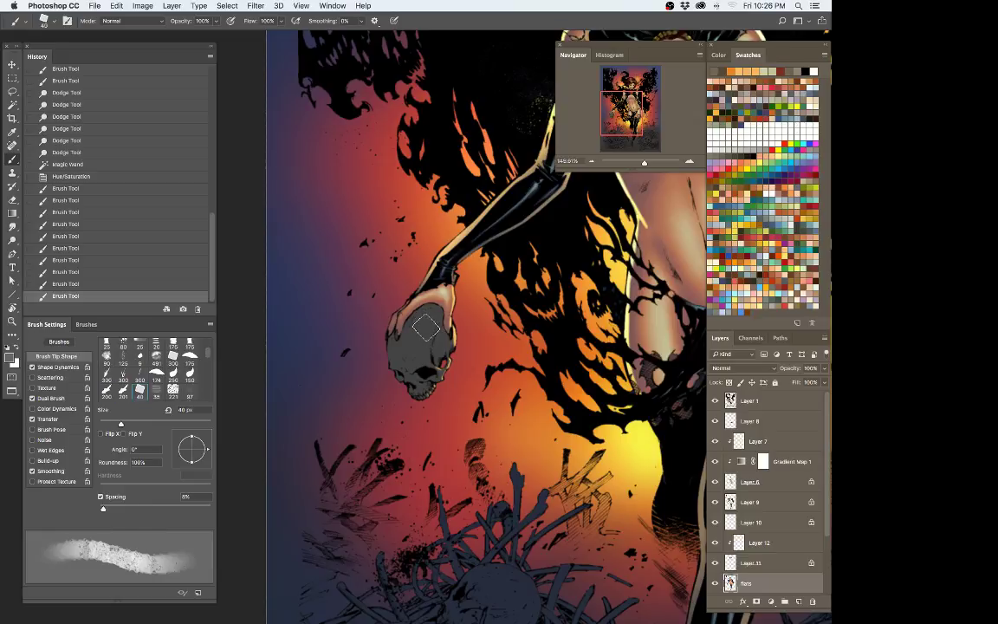
pyautogui.press('[')
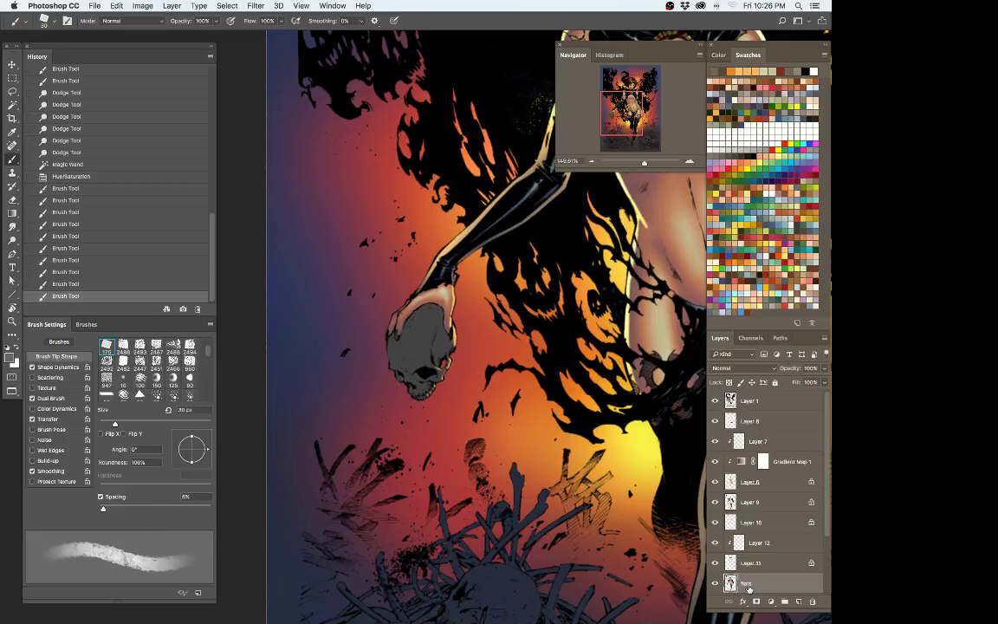
pyautogui.press('[')
pyautogui.press('super+d')
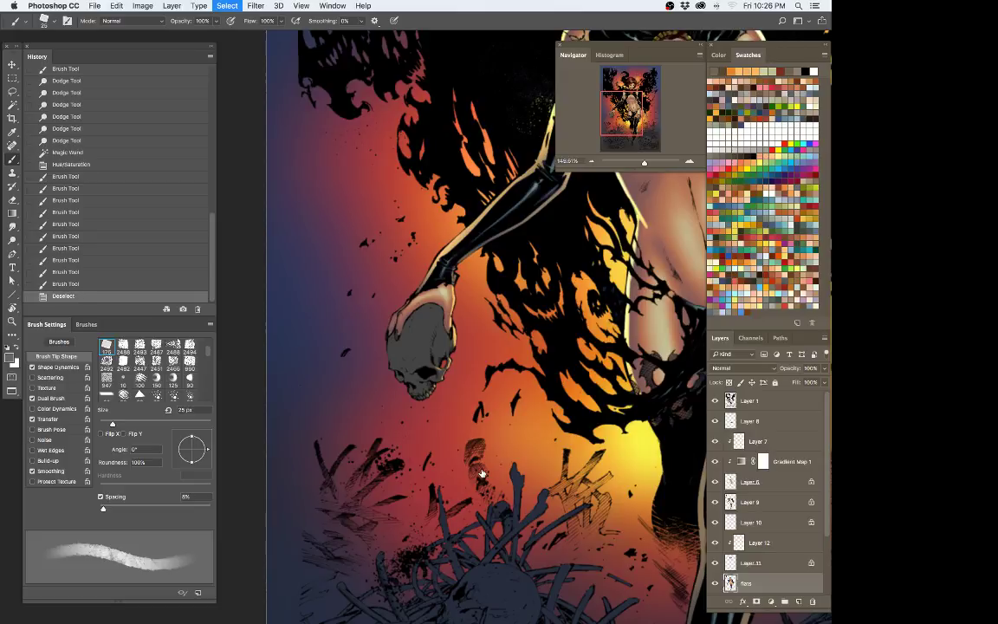
pyautogui.press('w')
pyautogui.click(462, 325)
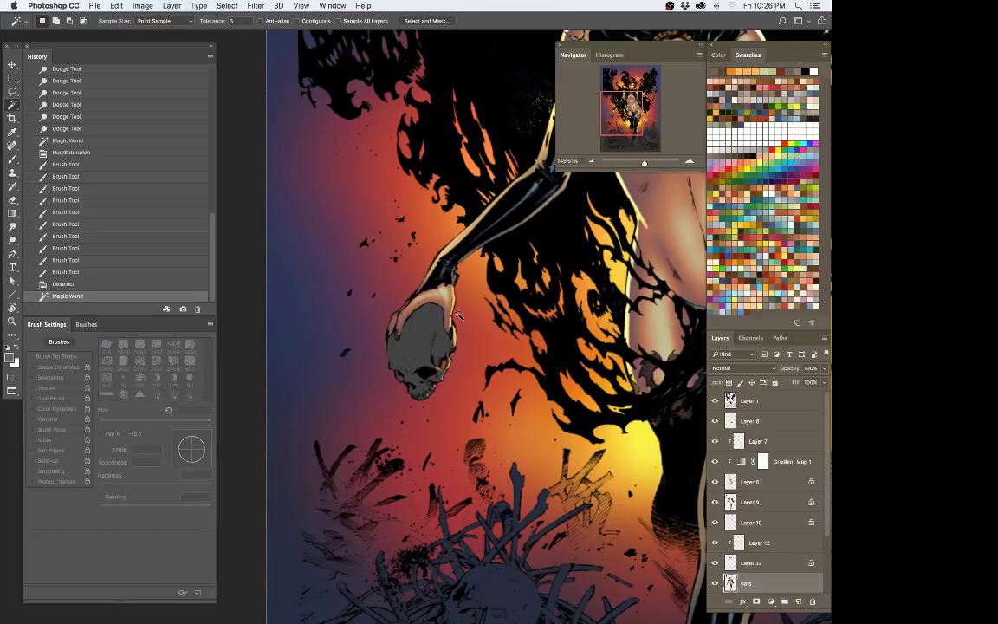
pyautogui.press('super+d')
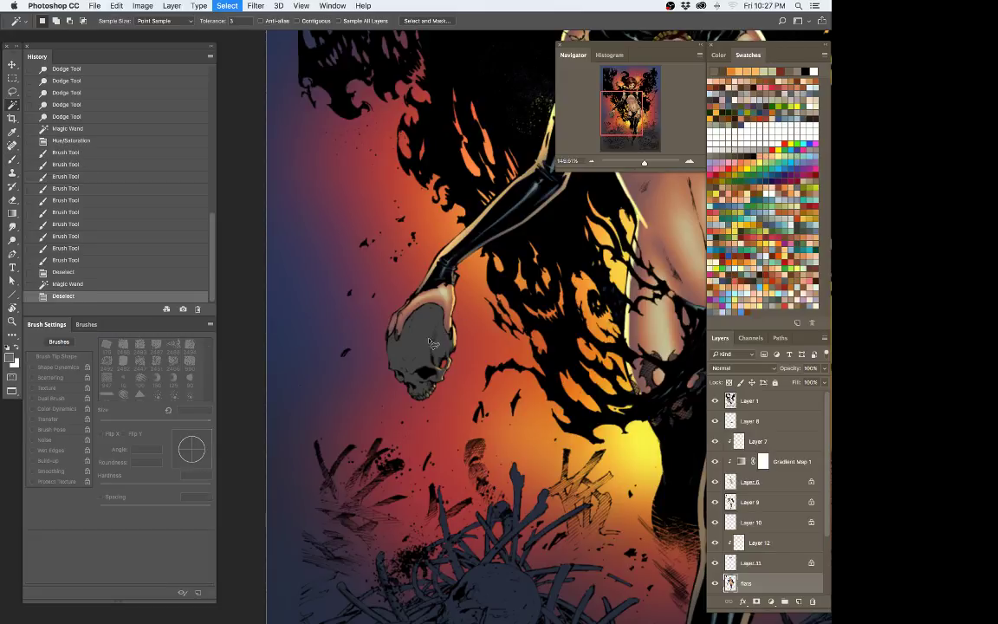
# Step: Lasso the hand-held skull on the flats layer and subtract the surrounding areas from the selection with the Magic Wand
pyautogui.press('l')
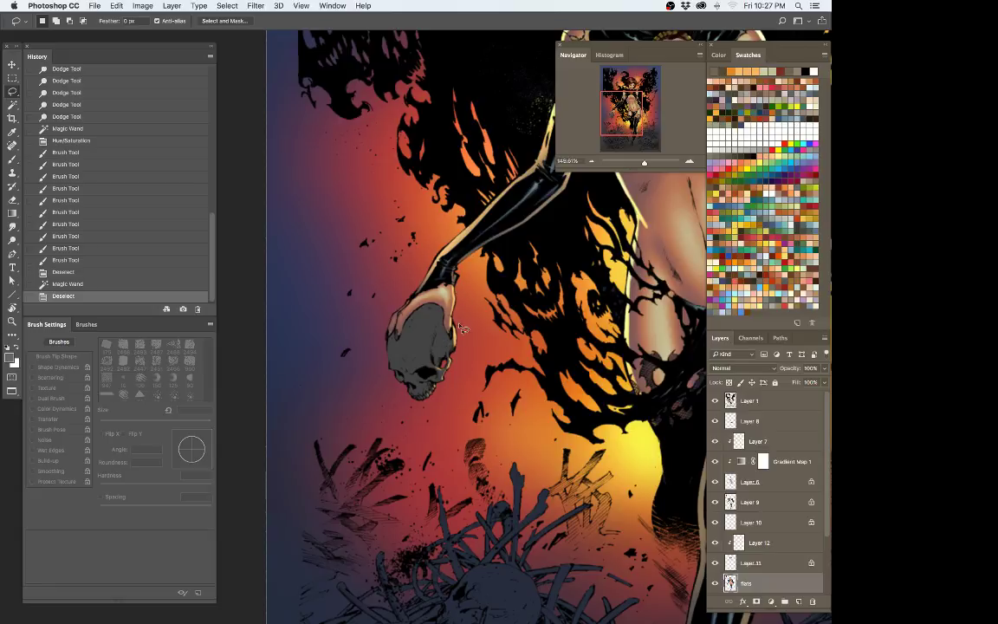
pyautogui.moveTo(460, 316)
pyautogui.mouseDown()
pyautogui.moveTo(420, 294)
pyautogui.moveTo(381, 316)
pyautogui.moveTo(433, 420)
pyautogui.moveTo(473, 321)
pyautogui.mouseUp()
pyautogui.click(501, 210)
pyautogui.click(500, 209)
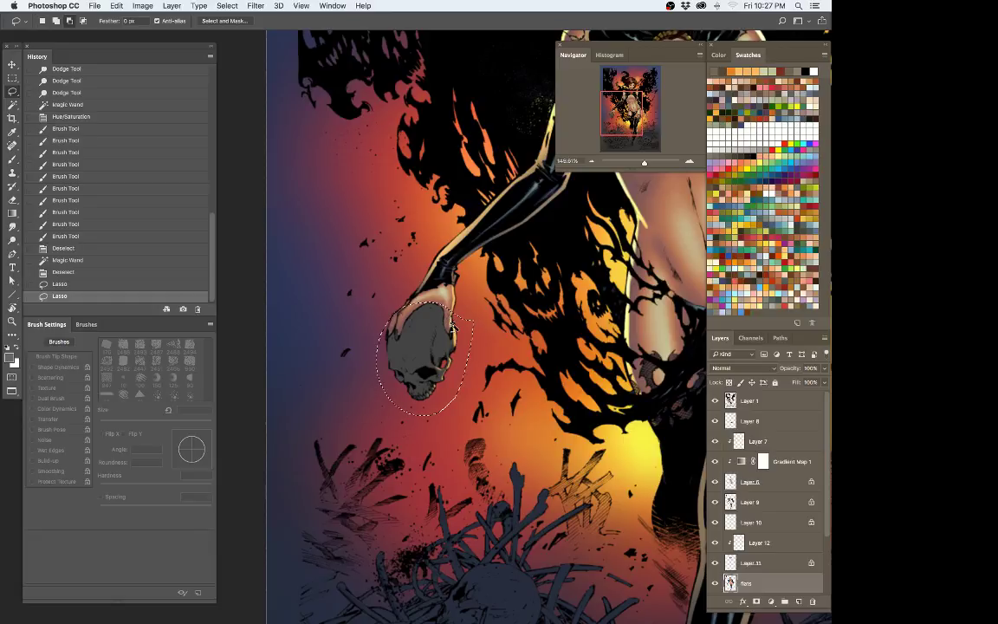
pyautogui.press('w')
pyautogui.click(460, 324)
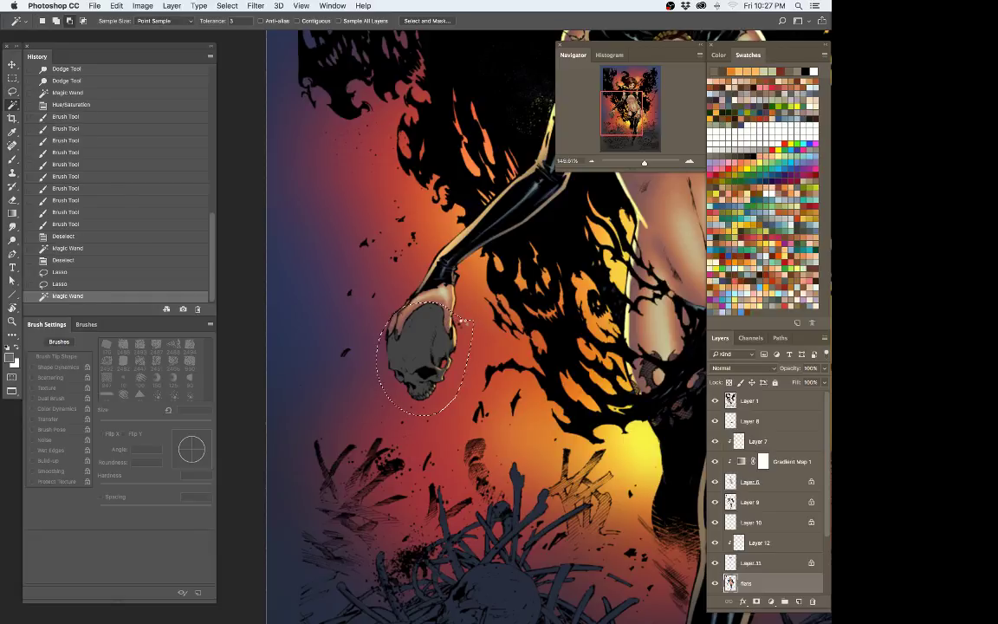
pyautogui.keyDown('alt'); pyautogui.click(503, 287); pyautogui.keyUp('alt')
pyautogui.keyDown('alt'); pyautogui.click(536, 262); pyautogui.keyUp('alt')
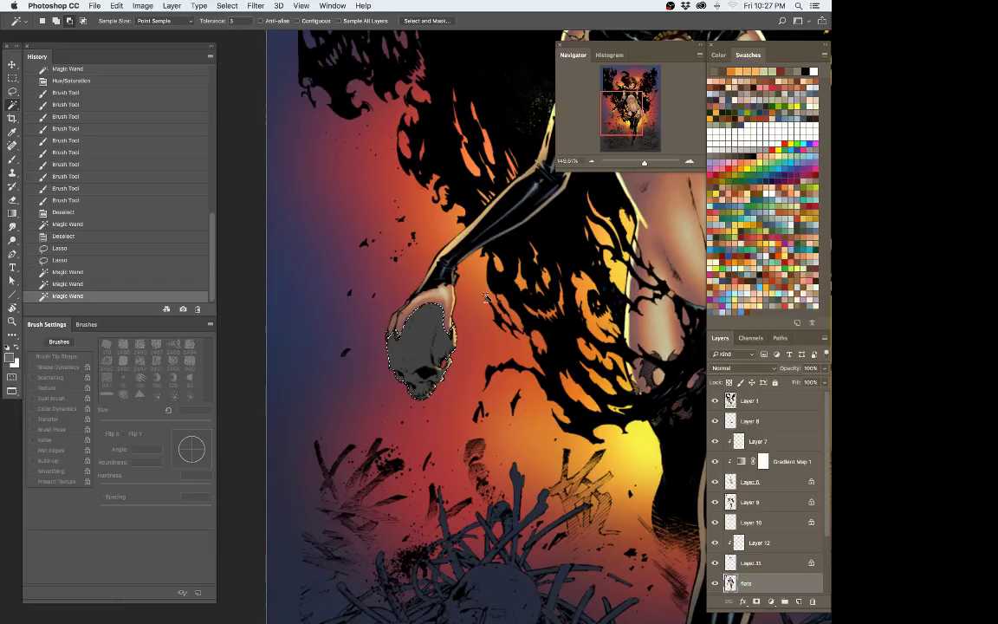
pyautogui.keyDown('alt'); pyautogui.click(454, 330); pyautogui.keyUp('alt')
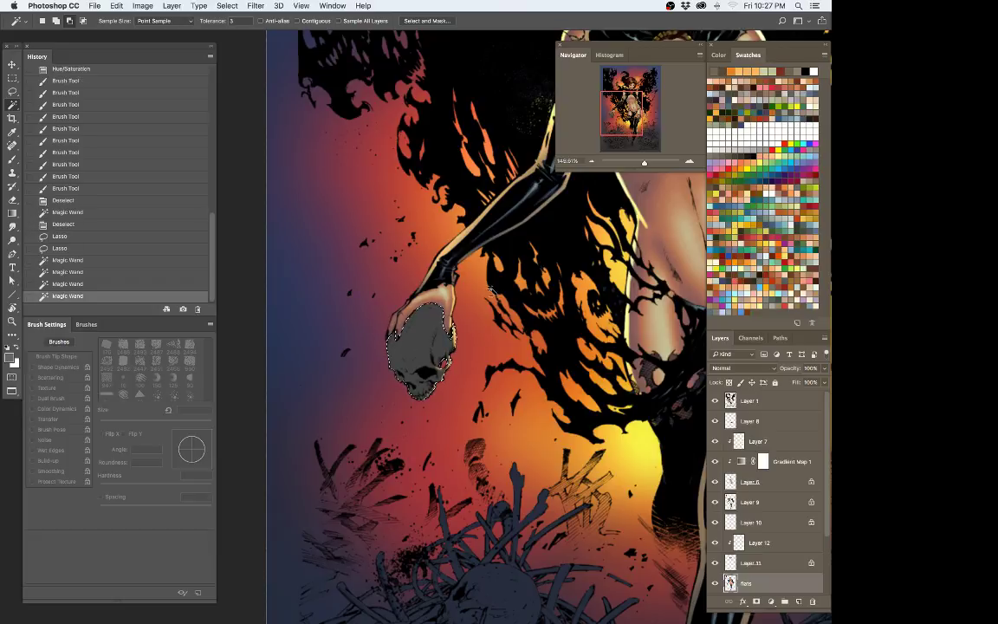
# Step: Copy the selected skull to a new layer and lock that layer's transparent pixels
pyautogui.press('super+j')
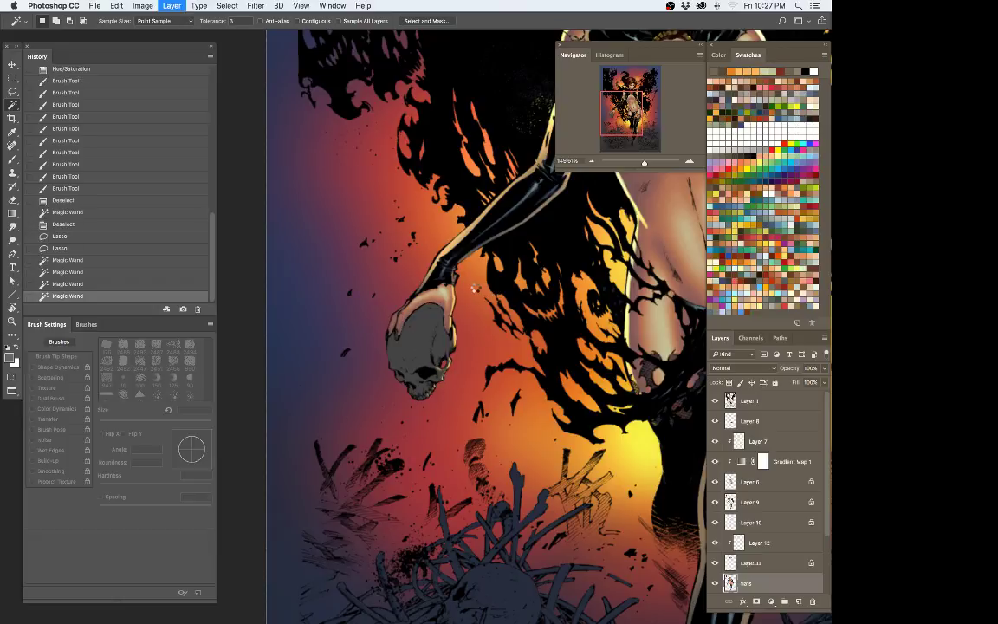
pyautogui.hscroll(5, 475, 288)
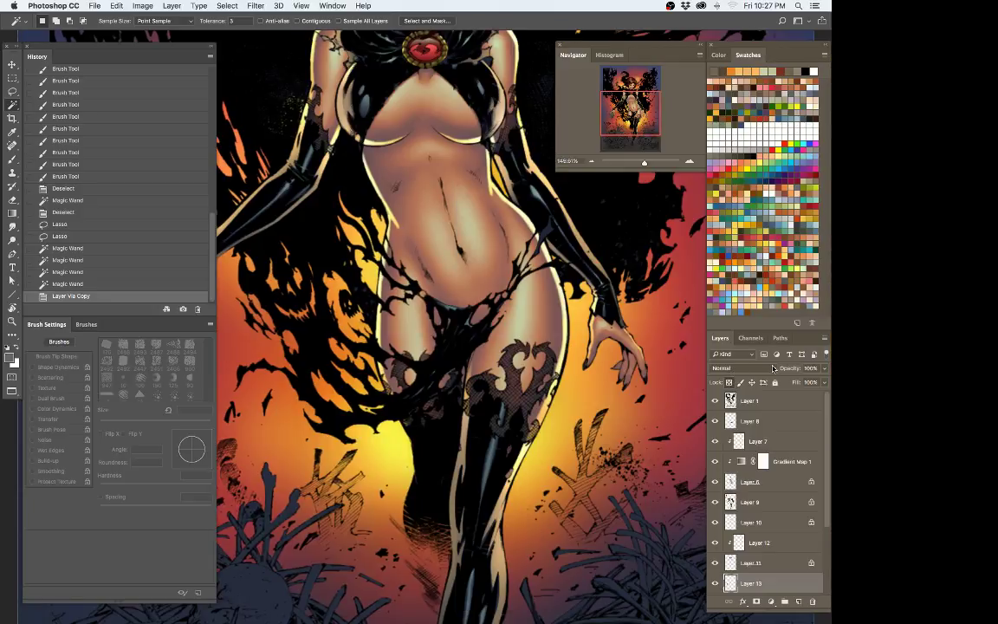
pyautogui.press('/')
# Step: Sample a light skin tone from the thigh and shift the foreground brush color to pale green c3d49e
pyautogui.moveTo(334, 319); pyautogui.dragTo(589, 375)
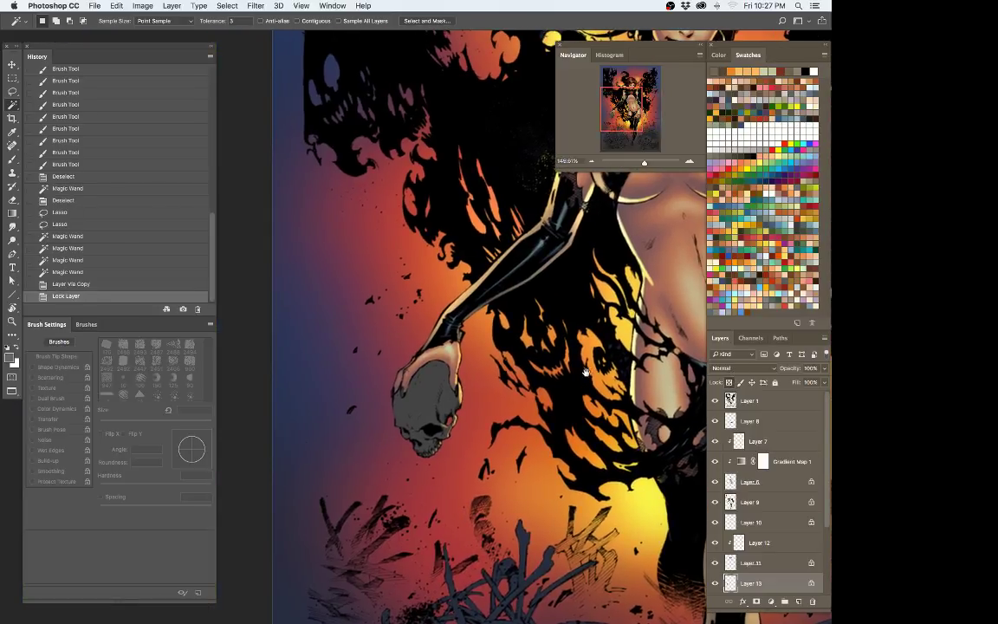
pyautogui.moveTo(429, 390); pyautogui.dragTo(405, 350)
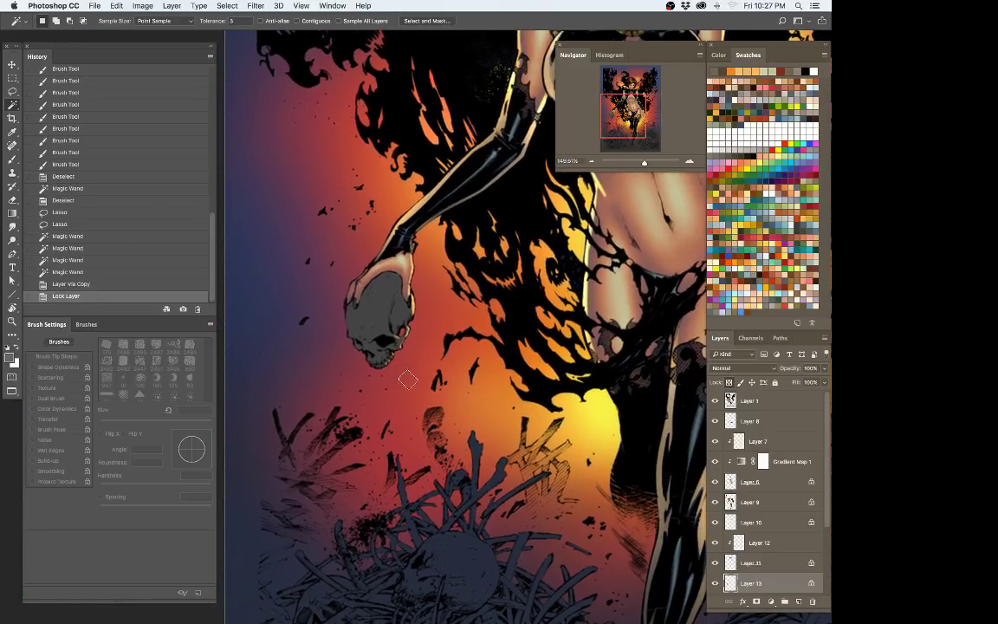
pyautogui.press('b')
pyautogui.keyDown('alt'); pyautogui.click(620, 295); pyautogui.keyUp('alt')
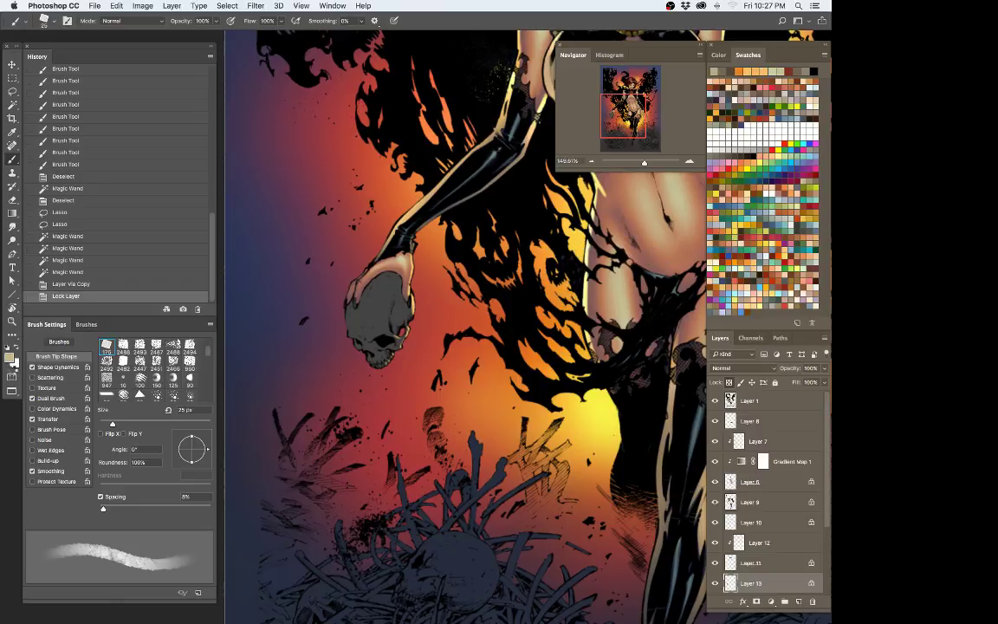
pyautogui.click(9, 357)
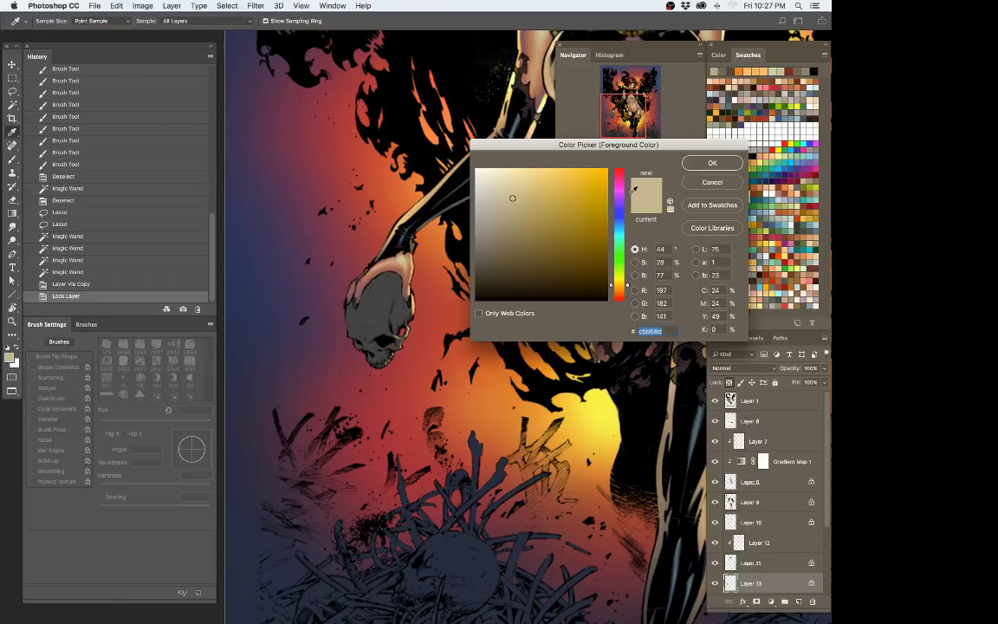
pyautogui.click(509, 190)
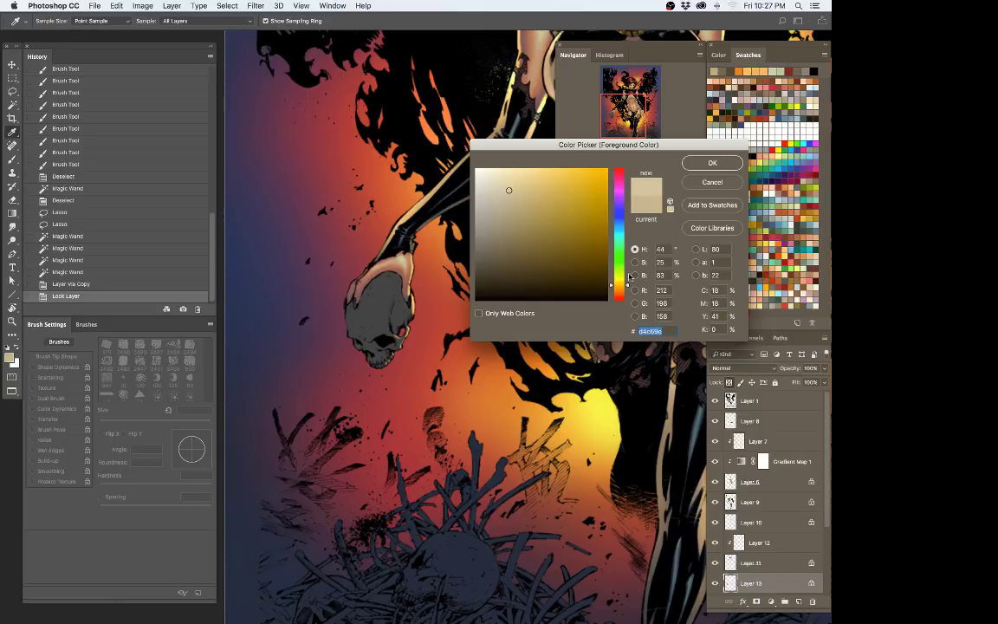
pyautogui.moveTo(626, 286); pyautogui.dragTo(627, 274)
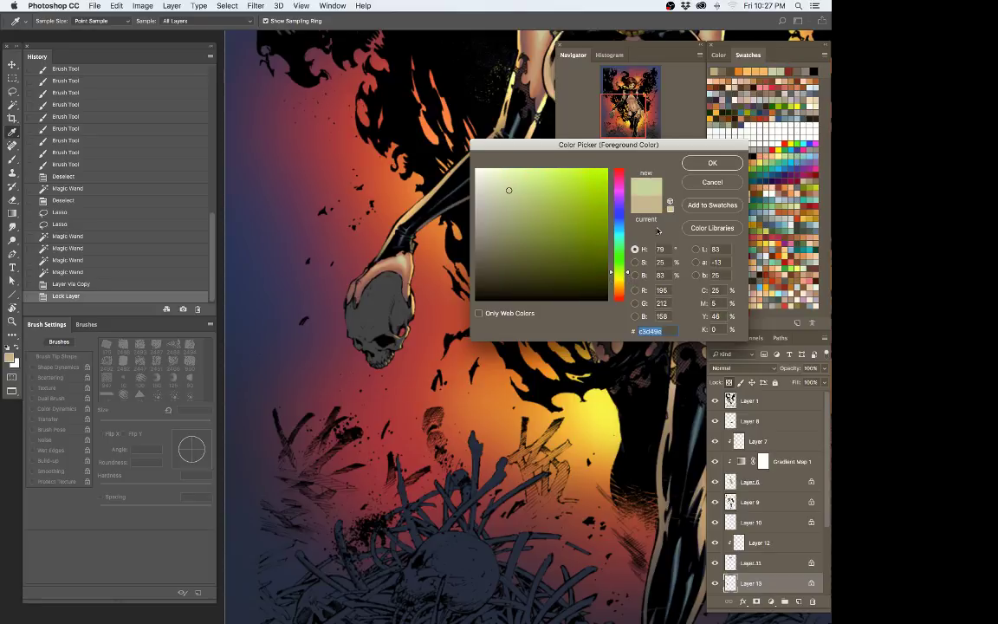
pyautogui.press('Return')
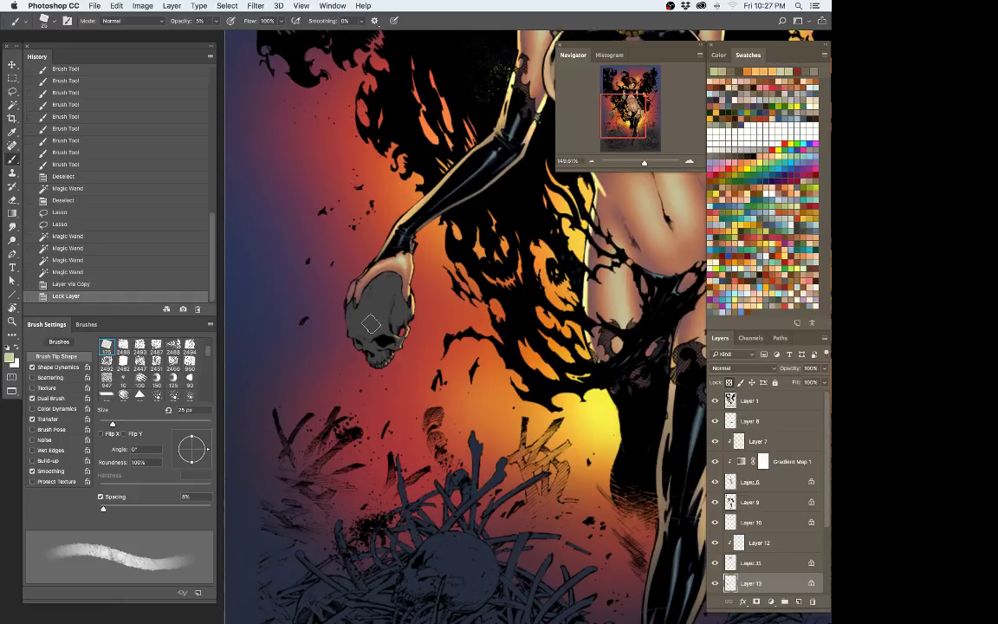
# Step: Try pale green strokes on the skull's cranium with the brush reduced to 8 px at 5% opacity
pyautogui.press('[')
pyautogui.press('0')
pyautogui.press('5')
pyautogui.press('[')
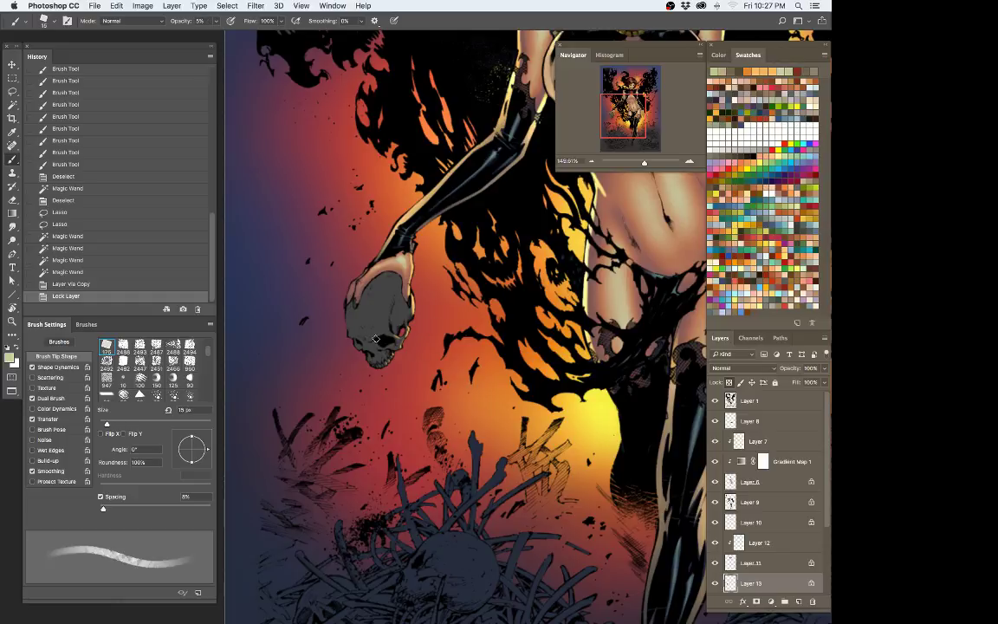
pyautogui.press('[')
pyautogui.press('[')
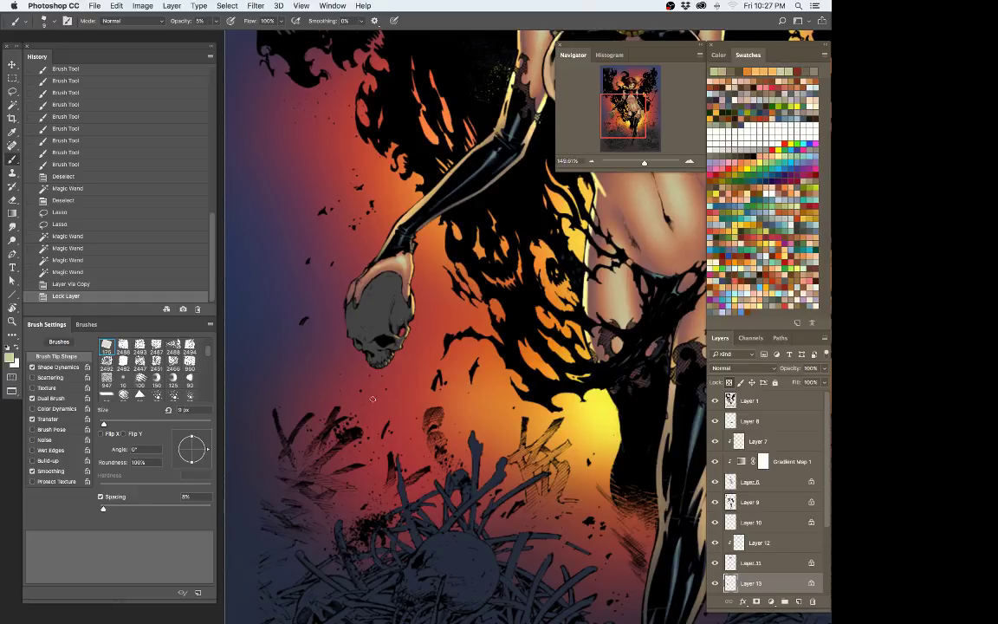
pyautogui.press('[')
pyautogui.press('[')
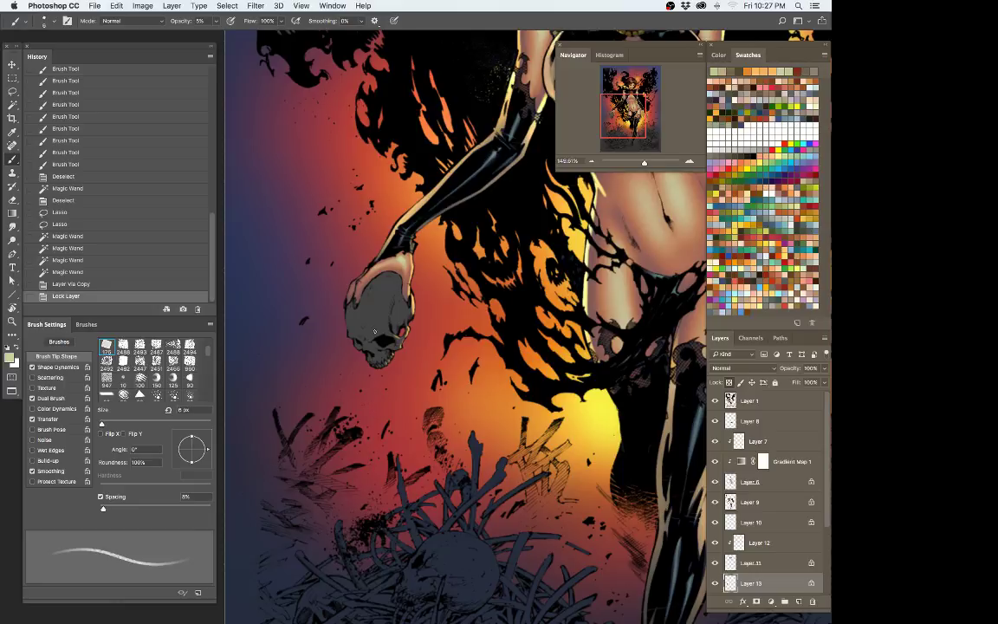
pyautogui.press('[')
pyautogui.press('[')
pyautogui.press(']')
pyautogui.press(']')
pyautogui.press(']')
pyautogui.moveTo(352, 332)
pyautogui.mouseDown()
pyautogui.moveTo(371, 328)
pyautogui.moveTo(354, 316)
pyautogui.moveTo(371, 301)
pyautogui.mouseUp()
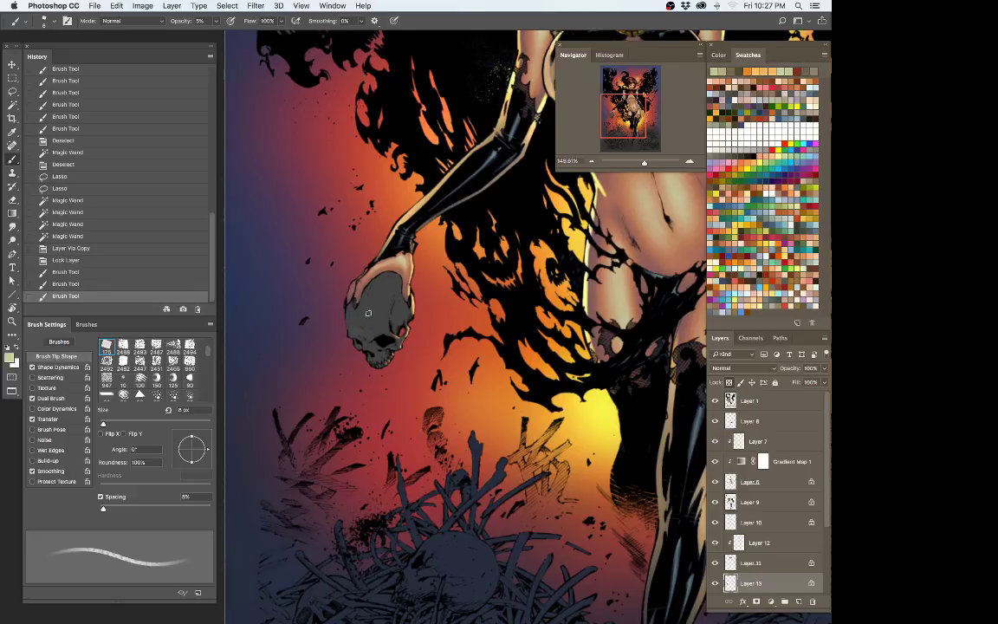
# Step: Try more strokes on the skull with a 10 px brush, and revert the painting to the layer-lock state
pyautogui.press(']')
pyautogui.press(']')
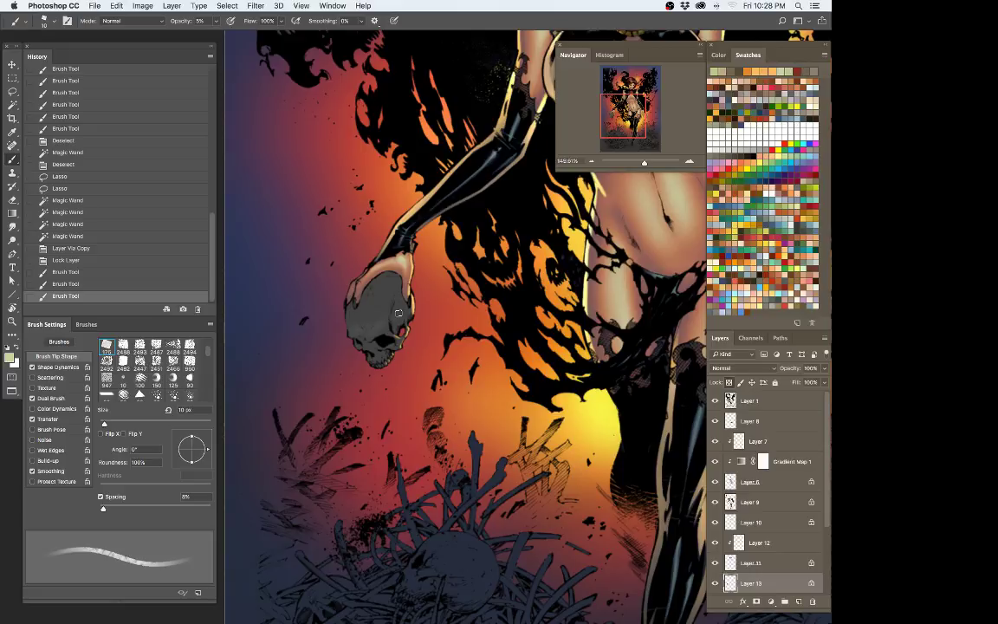
pyautogui.moveTo(395, 323); pyautogui.dragTo(389, 324)
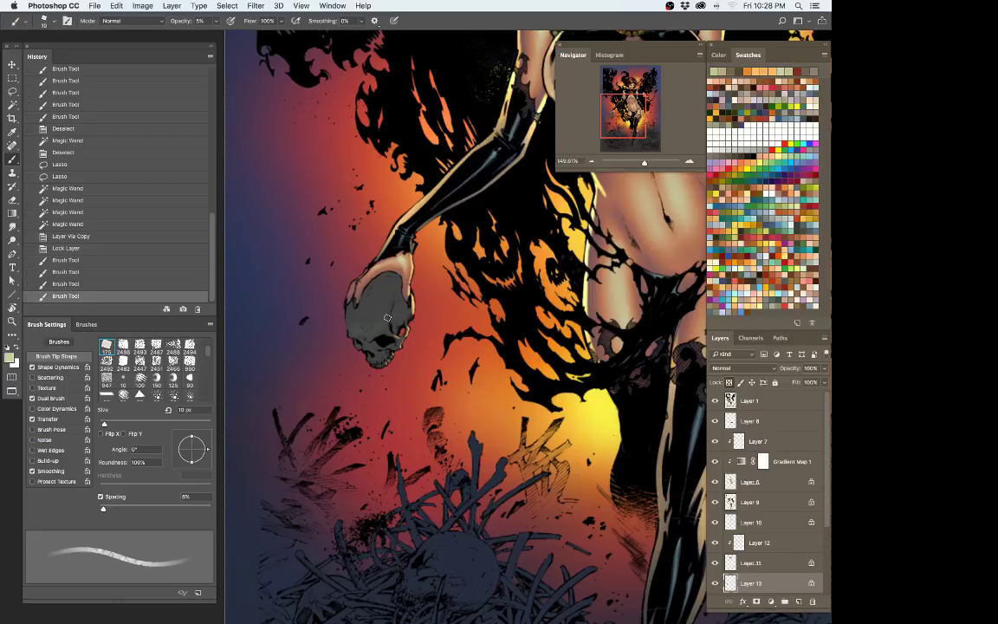
pyautogui.moveTo(363, 301); pyautogui.dragTo(372, 306)
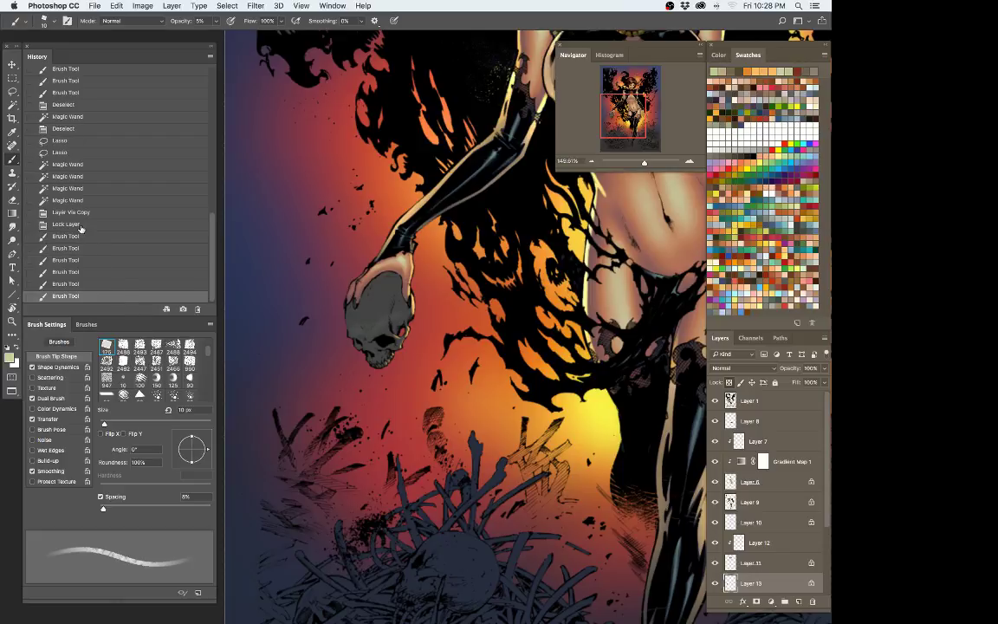
pyautogui.click(80, 225)
# Step: Paint faint pale green strokes over the skull's cranium and cheek with the 10 px brush at 5% opacity
pyautogui.press('z')
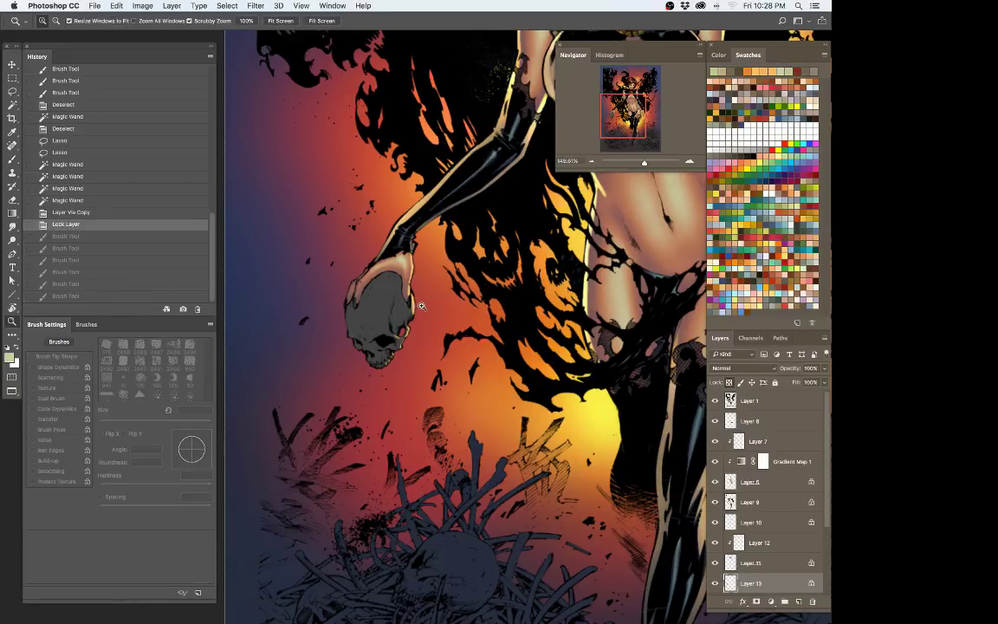
pyautogui.moveTo(387, 321); pyautogui.dragTo(411, 311)
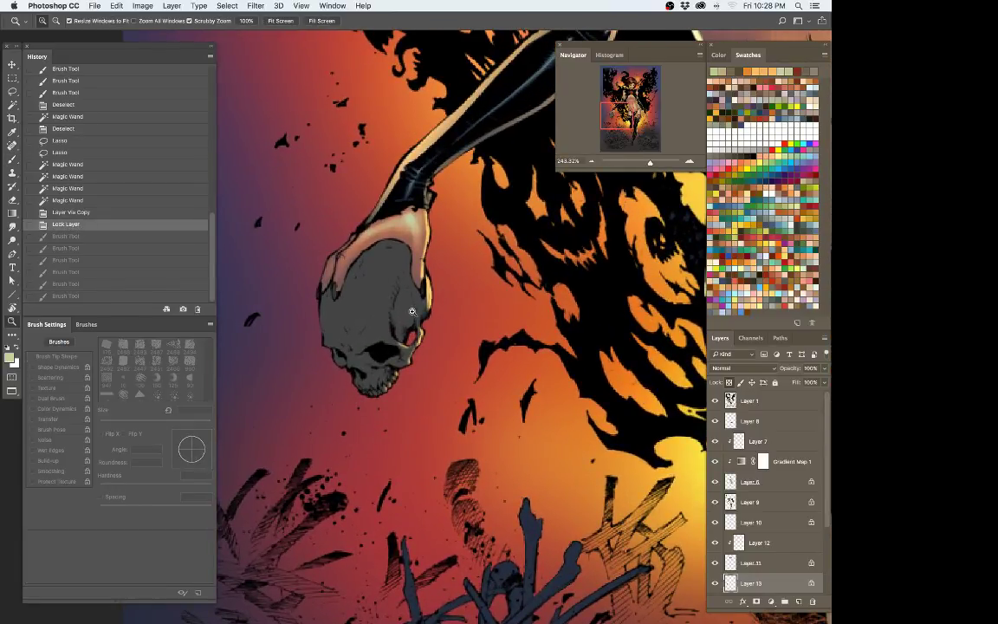
pyautogui.press('b')
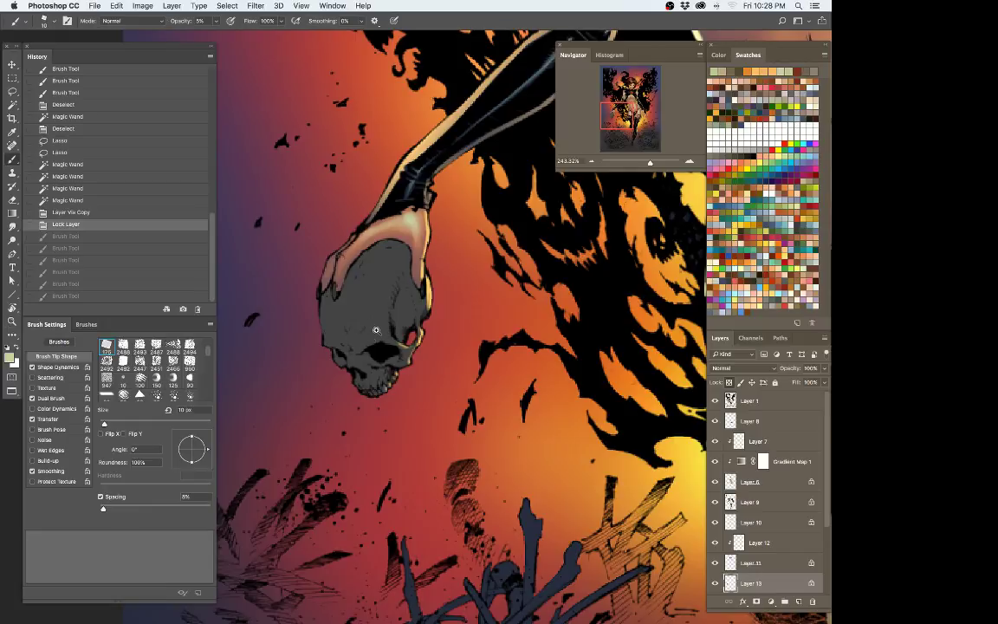
pyautogui.scroll(1, 339, 341)
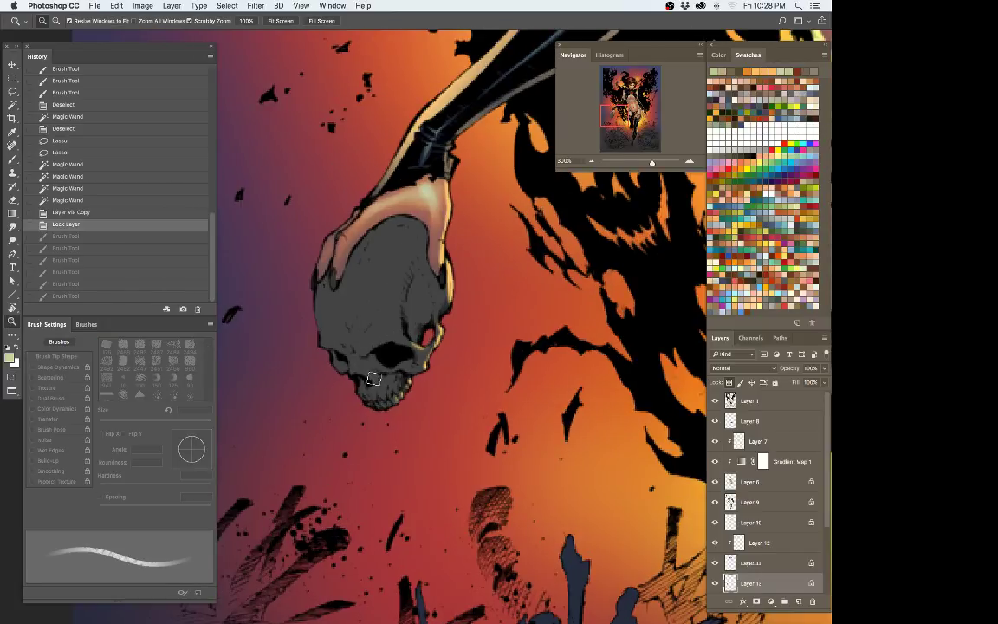
pyautogui.moveTo(361, 340)
pyautogui.mouseDown()
pyautogui.moveTo(383, 329)
pyautogui.moveTo(356, 320)
pyautogui.moveTo(347, 296)
pyautogui.mouseUp()
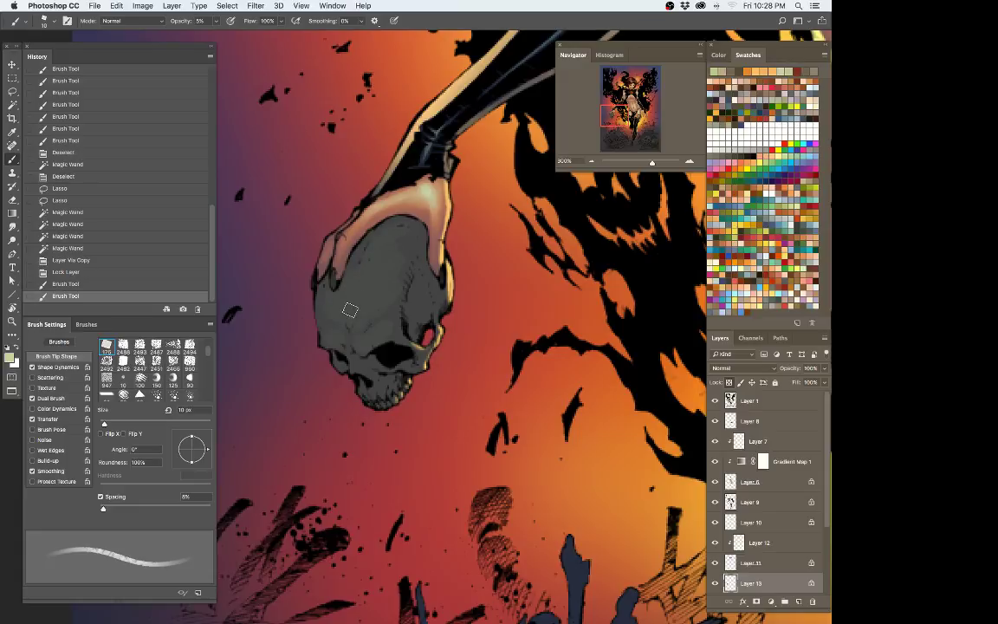
pyautogui.moveTo(405, 287); pyautogui.dragTo(376, 312)
pyautogui.moveTo(342, 354); pyautogui.dragTo(360, 300)
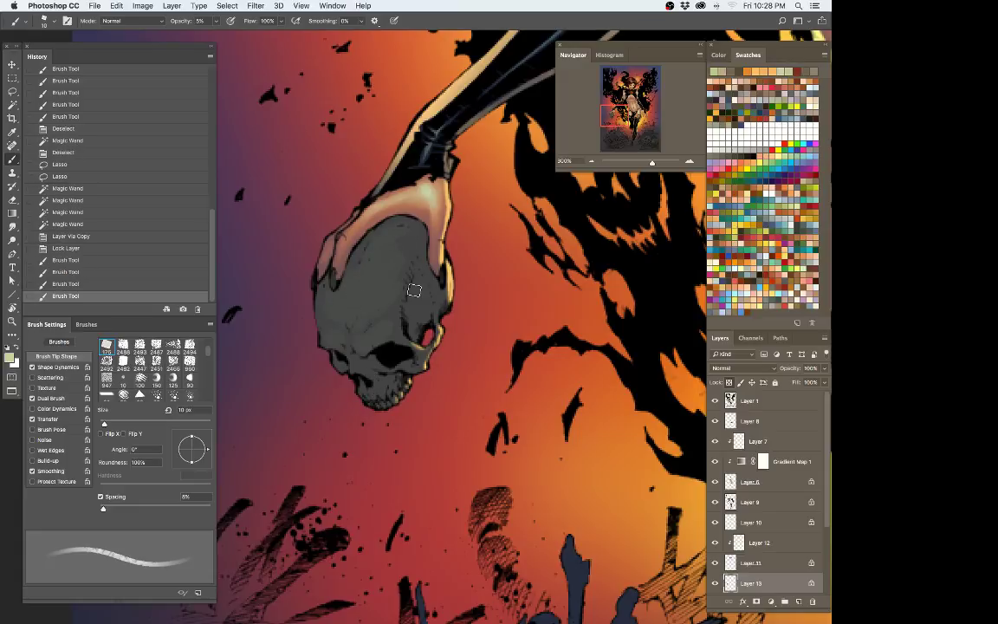
pyautogui.moveTo(408, 268); pyautogui.dragTo(392, 295)
pyautogui.moveTo(323, 240)
pyautogui.mouseDown()
pyautogui.moveTo(25, 359)
pyautogui.moveTo(18, 346)
pyautogui.moveTo(43, 331)
pyautogui.mouseUp()
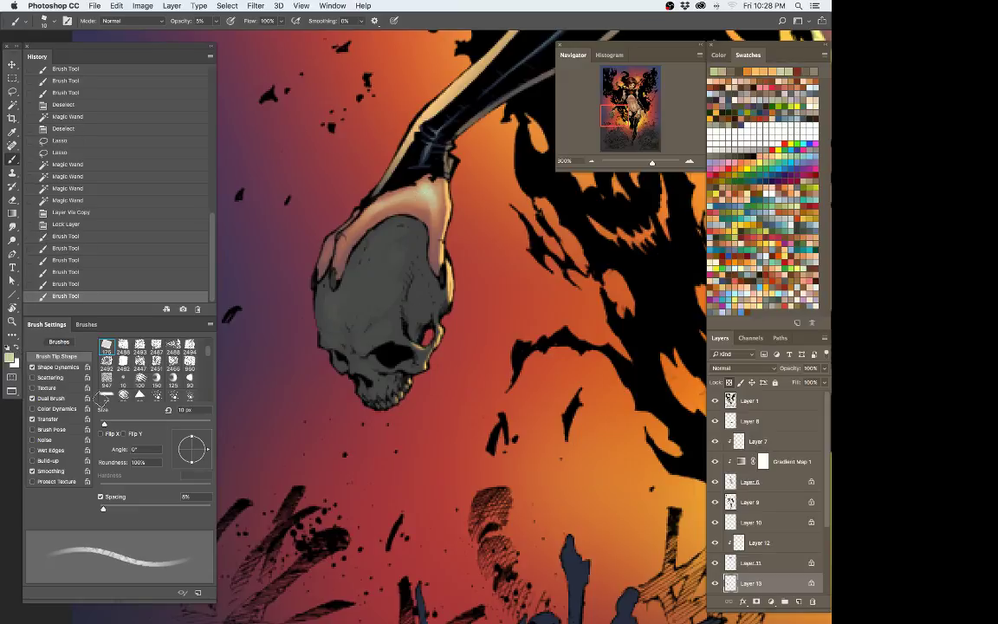
pyautogui.moveTo(166, 398); pyautogui.dragTo(242, 309)
pyautogui.moveTo(276, 47); pyautogui.dragTo(251, 37)
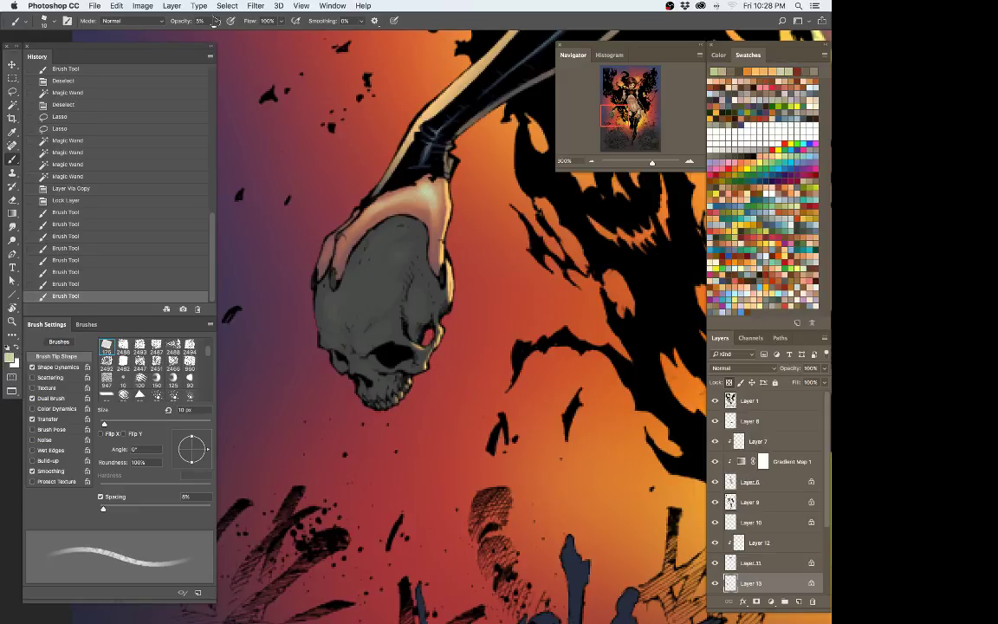
# Step: Raise the brush opacity to 100% and enable the airbrush build-up effect
pyautogui.press('n')
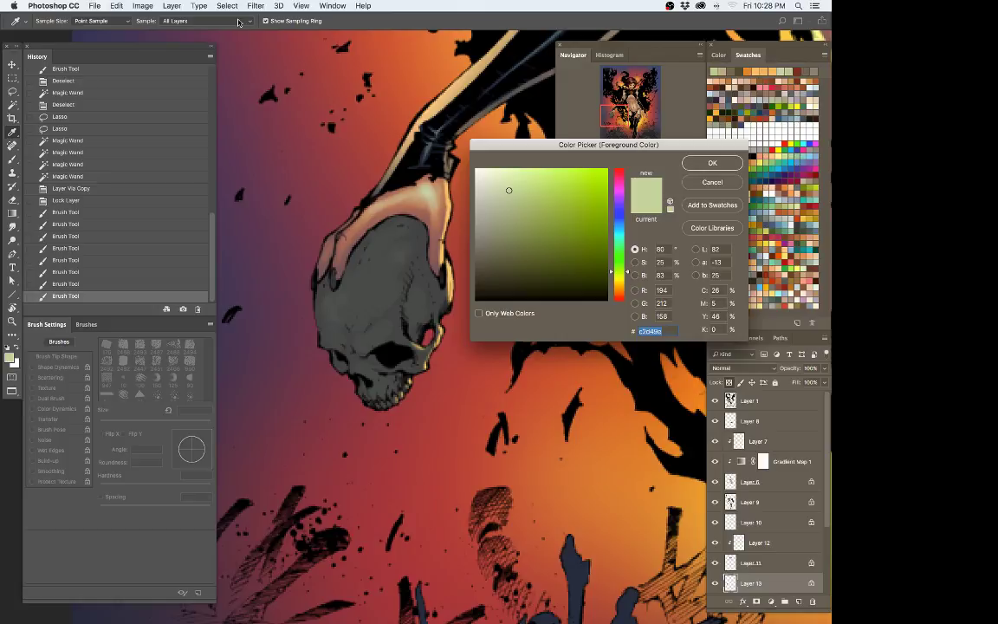
pyautogui.click(238, 22)
pyautogui.click(708, 183)
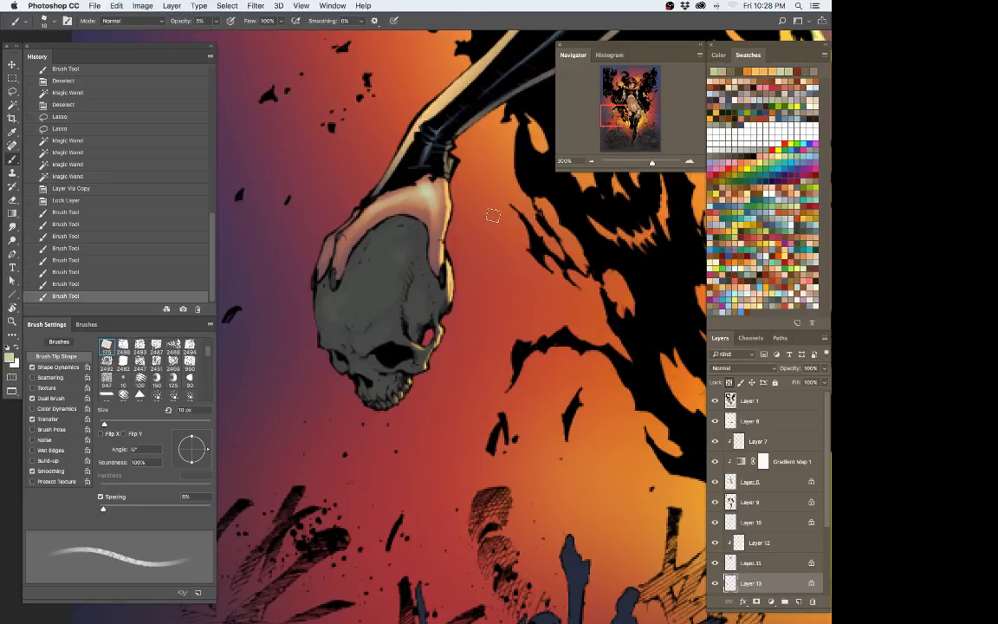
pyautogui.click(216, 21)
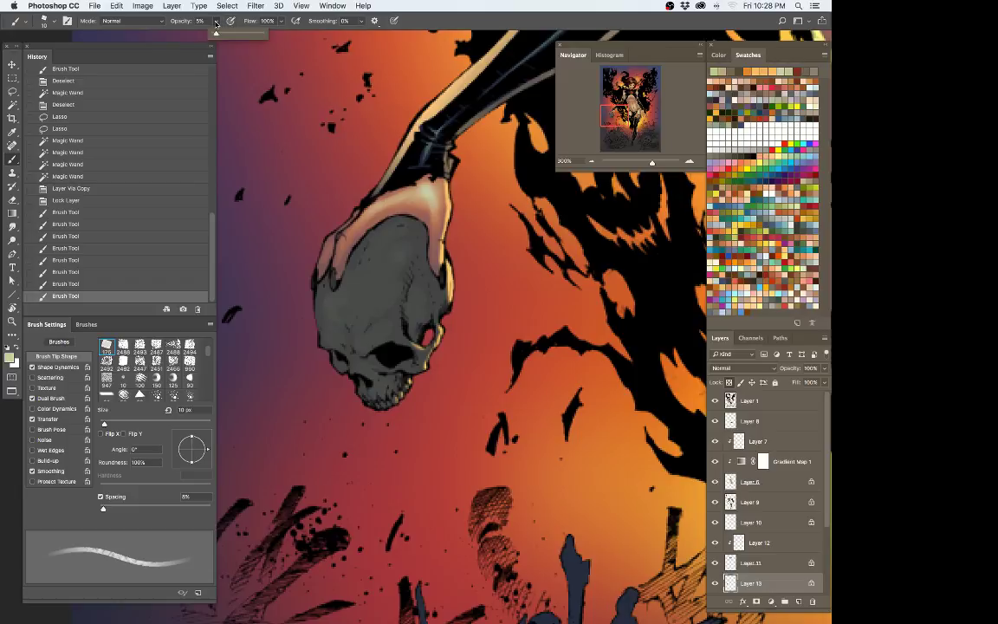
pyautogui.click(297, 22)
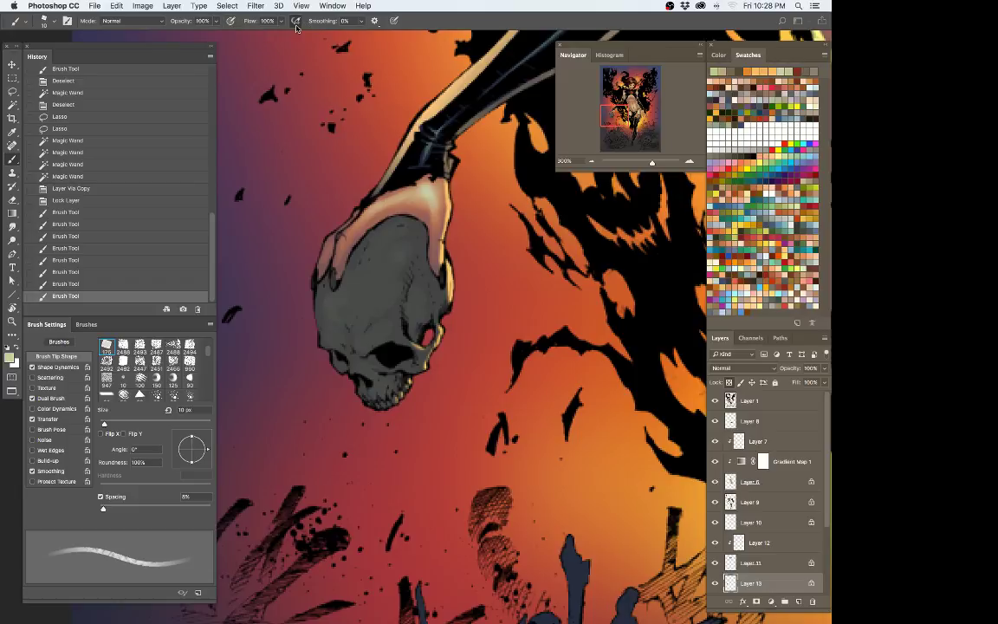
# Step: Try a bright forehead highlight on the skull with a 25 px brush at 56% flow, and undo its strokes
pyautogui.press('5')
pyautogui.press('6')
pyautogui.press(']')
pyautogui.press(']')
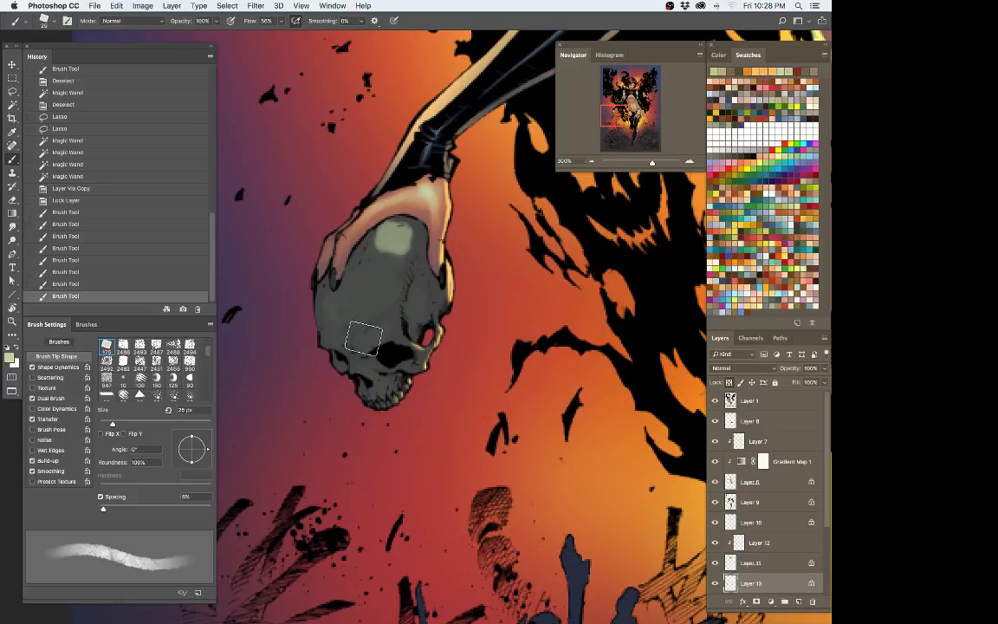
pyautogui.moveTo(369, 276); pyautogui.dragTo(395, 229)
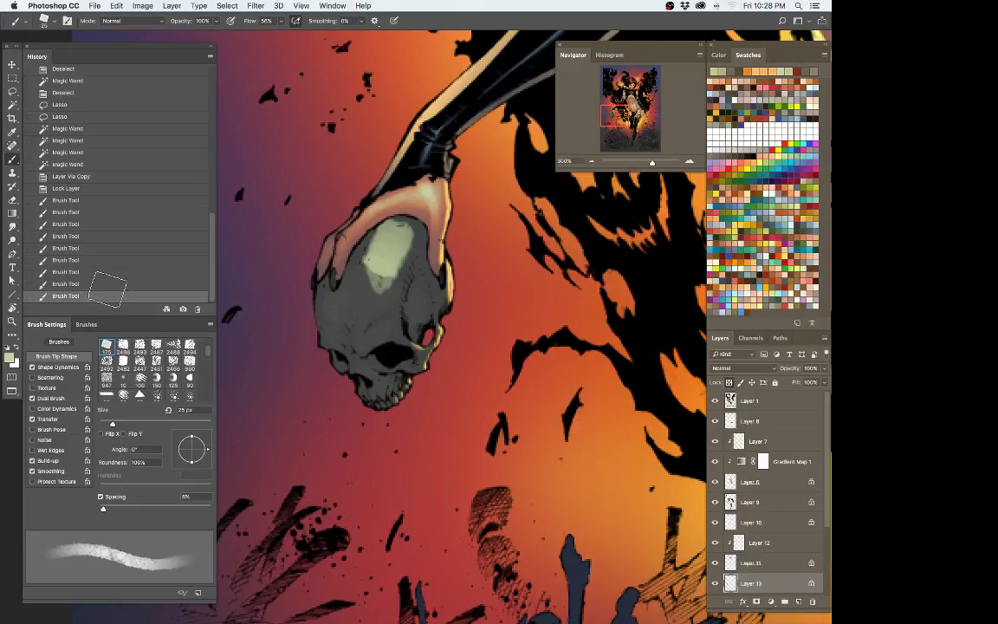
pyautogui.scroll(-1, 90, 283)
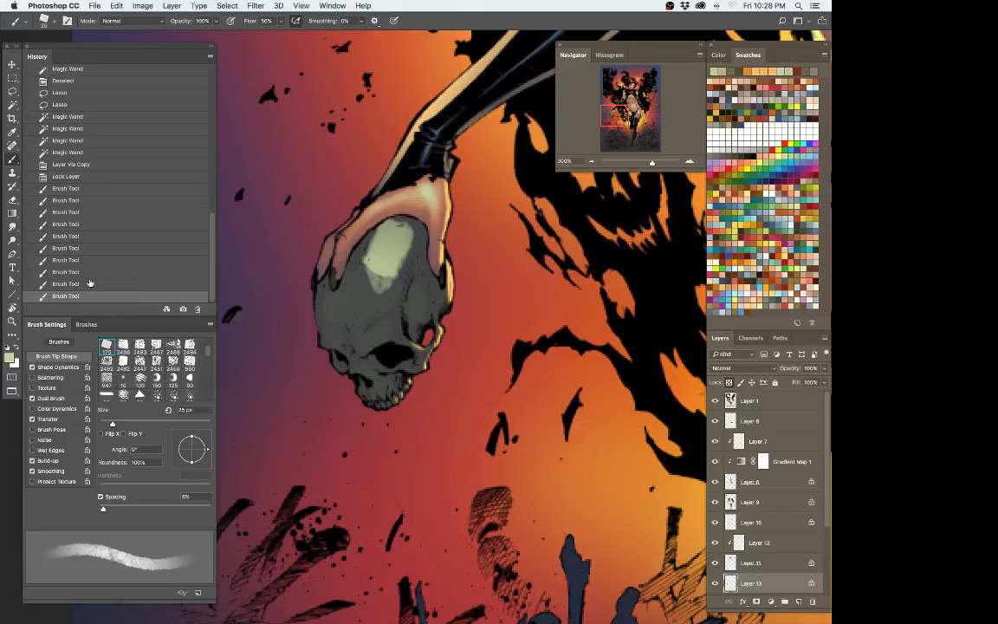
pyautogui.click(90, 284)
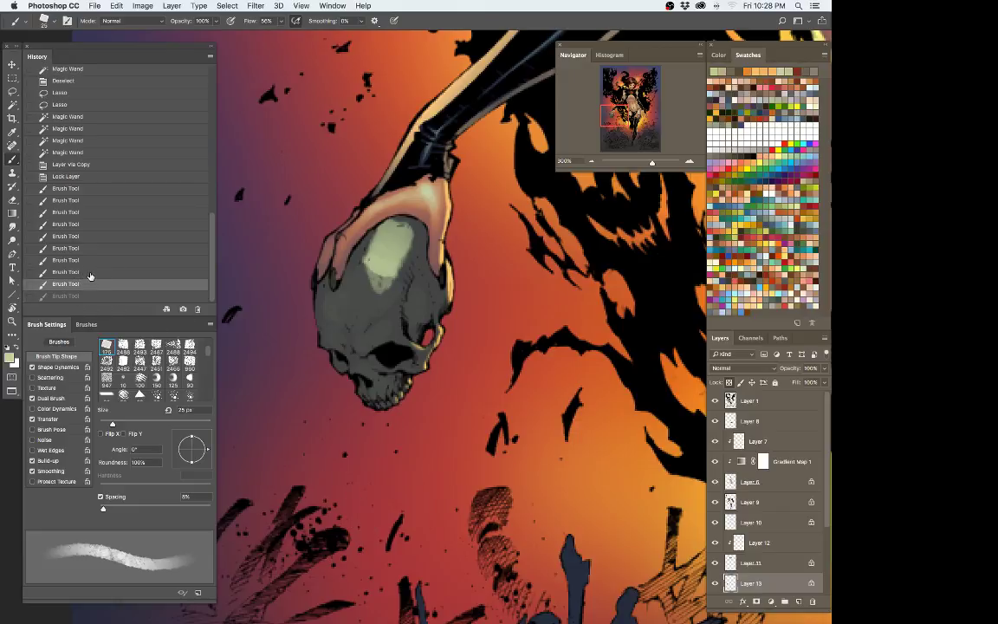
pyautogui.click(84, 272)
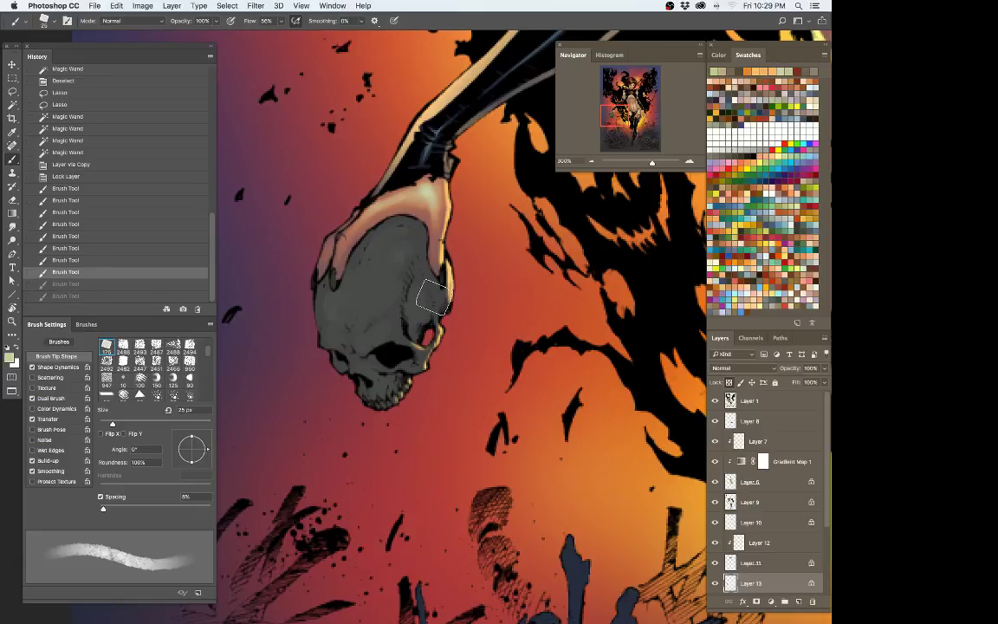
# Step: Set the brush flow to 5% and paint soft pale green highlights on the skull's brow and upper jaw, reducing the brush to 5 px
pyautogui.press('[')
pyautogui.press('[')
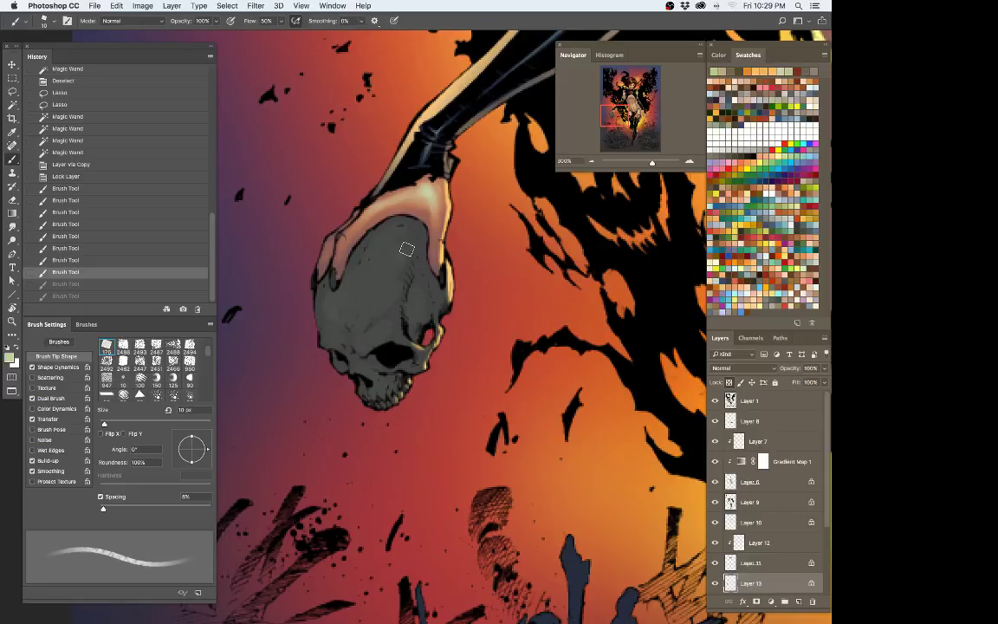
pyautogui.hotkey('shift', '0')
pyautogui.hotkey('shift', '5')
pyautogui.press('[')
pyautogui.press('[')
pyautogui.press('[')
pyautogui.press('[')
pyautogui.press('[')
pyautogui.press('[')
pyautogui.press('[')
pyautogui.moveTo(377, 333)
pyautogui.mouseDown()
pyautogui.moveTo(355, 348)
pyautogui.moveTo(329, 341)
pyautogui.moveTo(375, 325)
pyautogui.moveTo(357, 366)
pyautogui.moveTo(399, 346)
pyautogui.moveTo(367, 368)
pyautogui.mouseUp()
pyautogui.press('[')
pyautogui.press('[')
pyautogui.press('[')
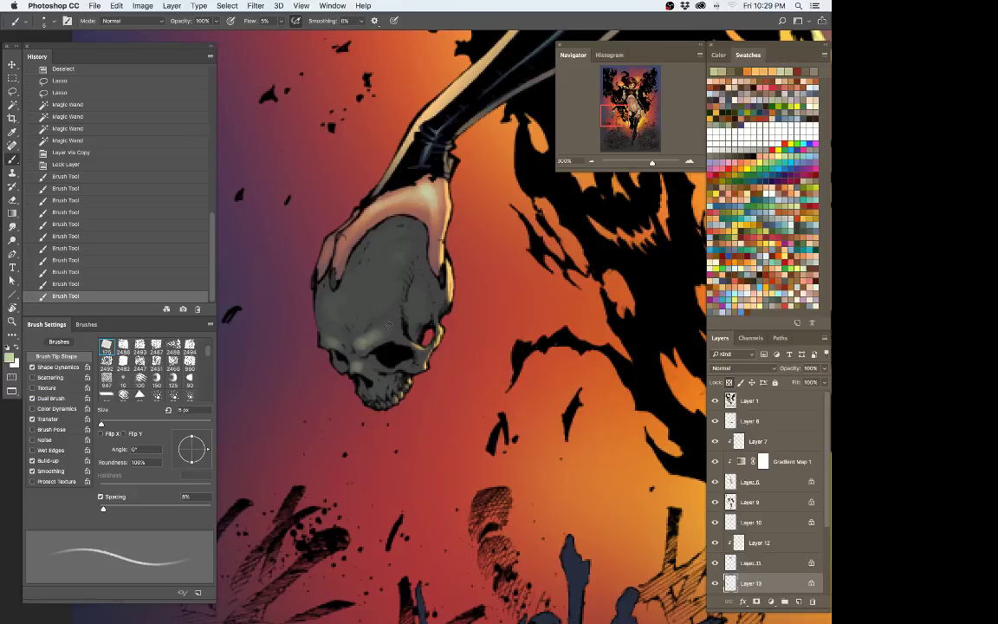
# Step: Try fine detail strokes on the skull with a 2 px brush, and undo the last two strokes
pyautogui.press('[')
pyautogui.press('[')
pyautogui.press('[')
pyautogui.moveTo(326, 261); pyautogui.dragTo(328, 269)
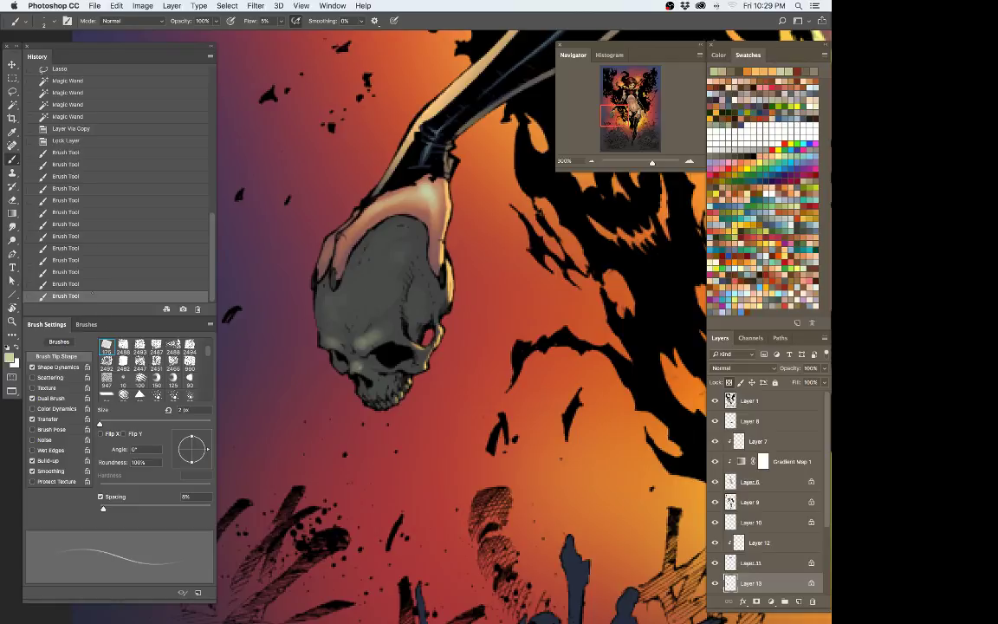
pyautogui.click(93, 273)
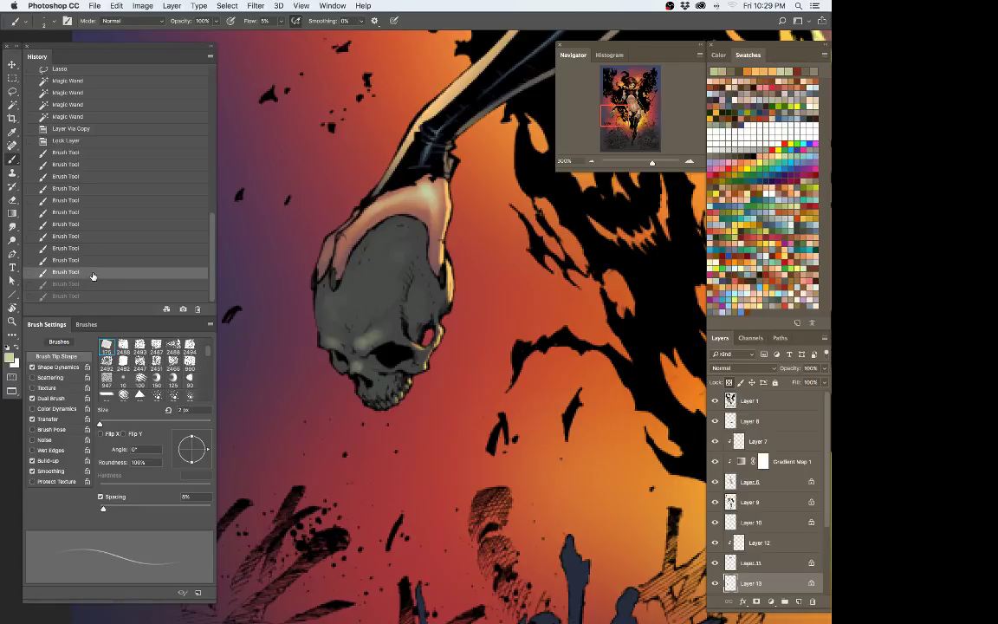
# Step: Bring the whole illustration into view at 66.67% and save the document
pyautogui.press('super+minus')
pyautogui.press('super+minus')
pyautogui.press('super+minus')
pyautogui.press('super+minus')
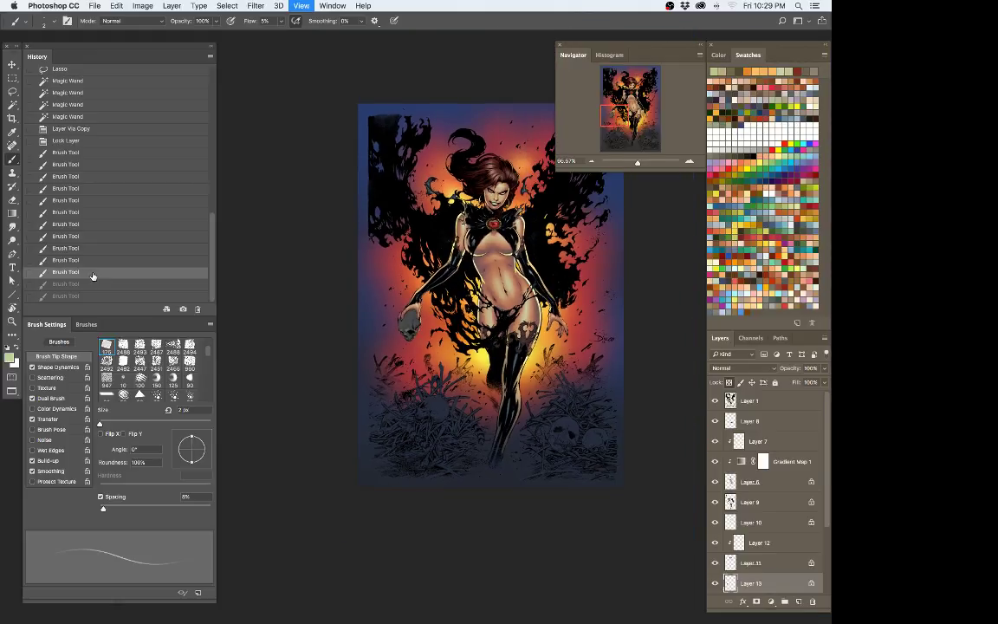
pyautogui.press('super+plus')
pyautogui.moveTo(615, 255); pyautogui.dragTo(514, 297)
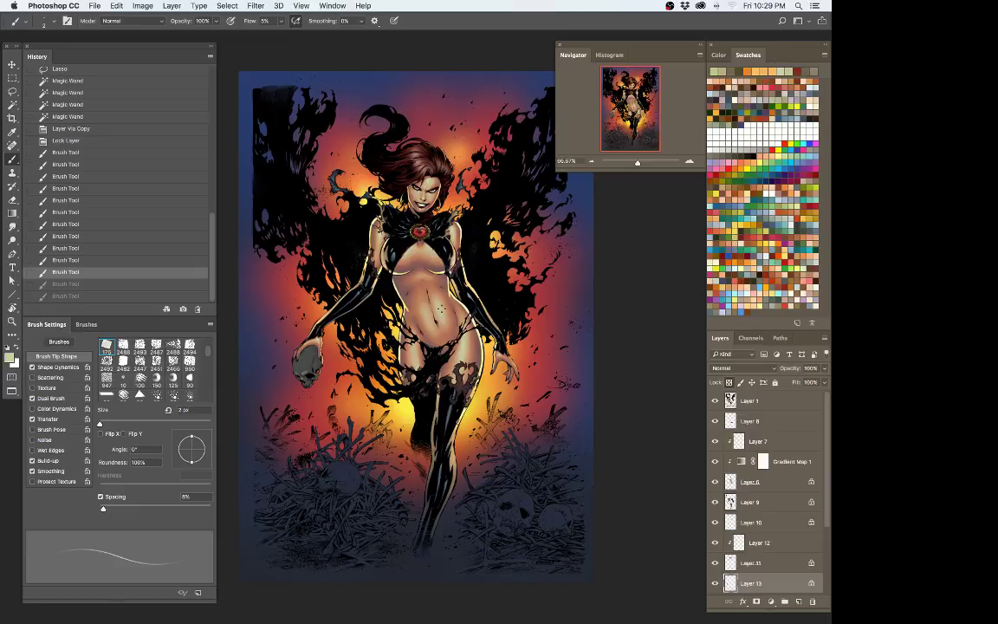
pyautogui.press('super+s')
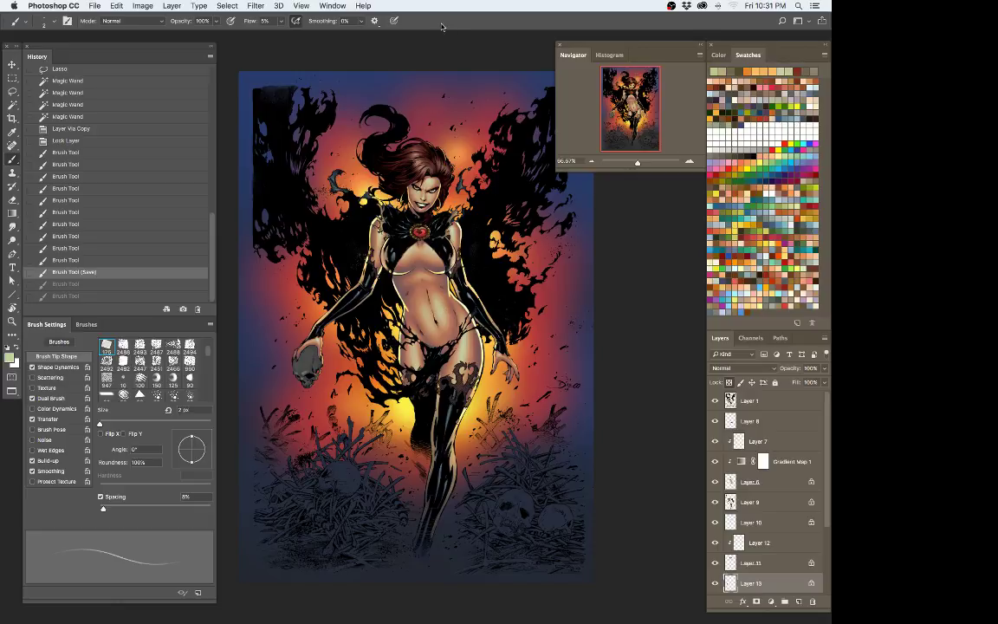
# Step: Check the document's dimensions and resolution in Image Size without changing them, and view the artwork with the interface panels hidden
pyautogui.press('super+u')
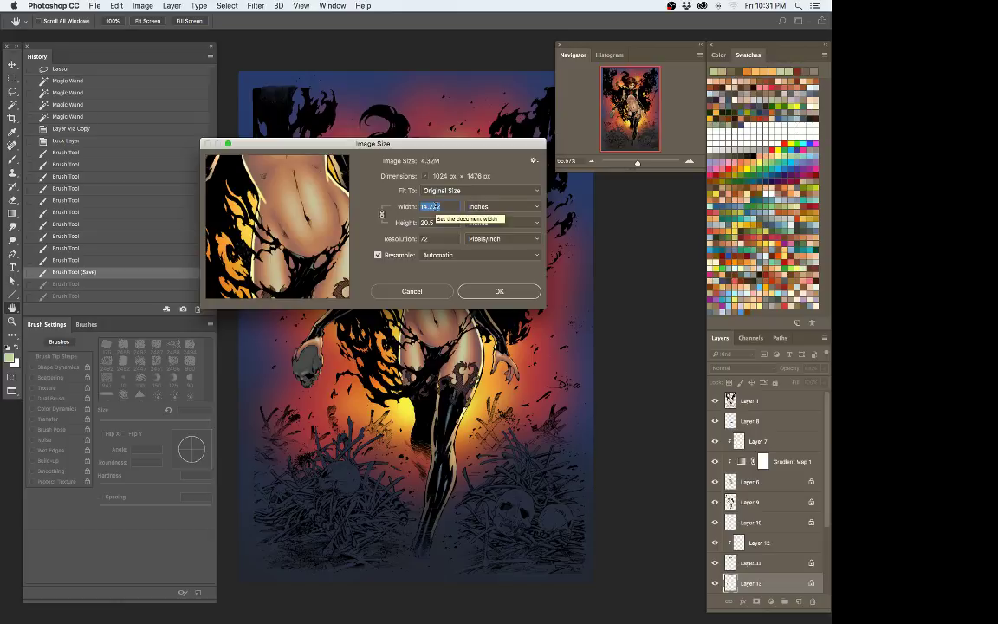
pyautogui.click(412, 291)
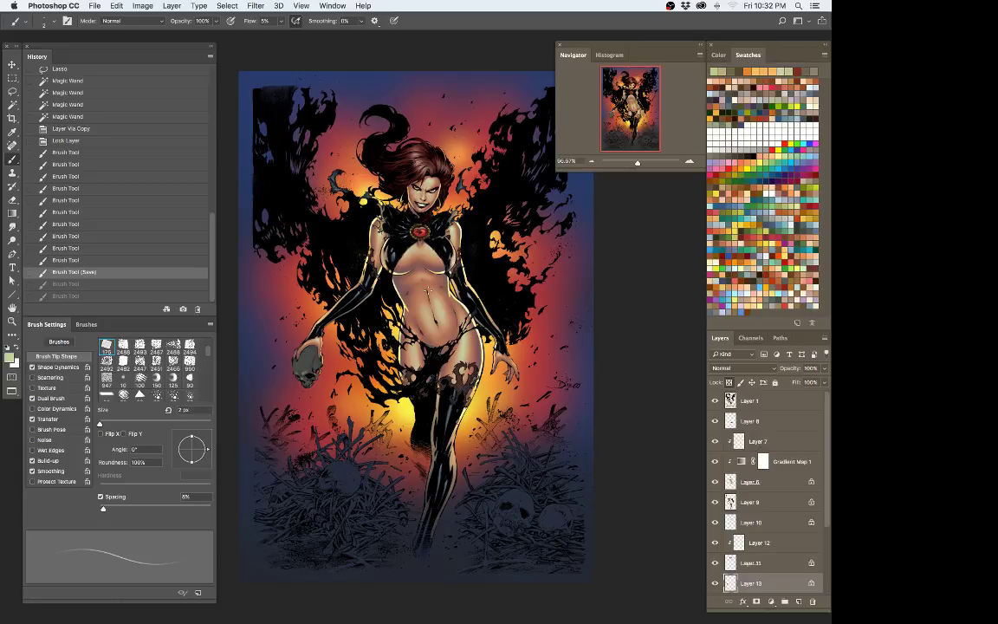
pyautogui.press('super+u')
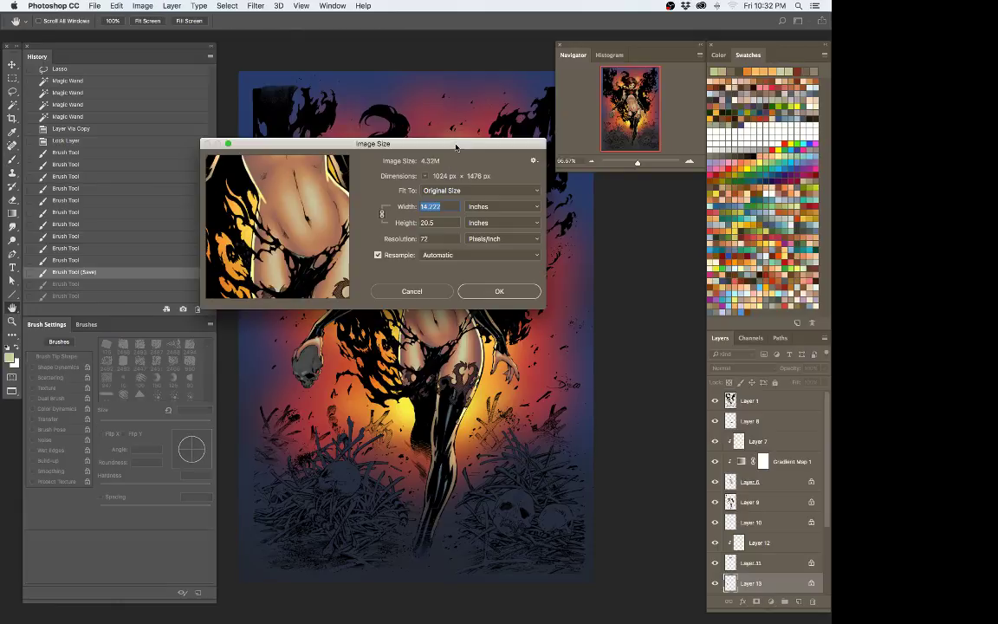
pyautogui.click(411, 291)
pyautogui.press('b')
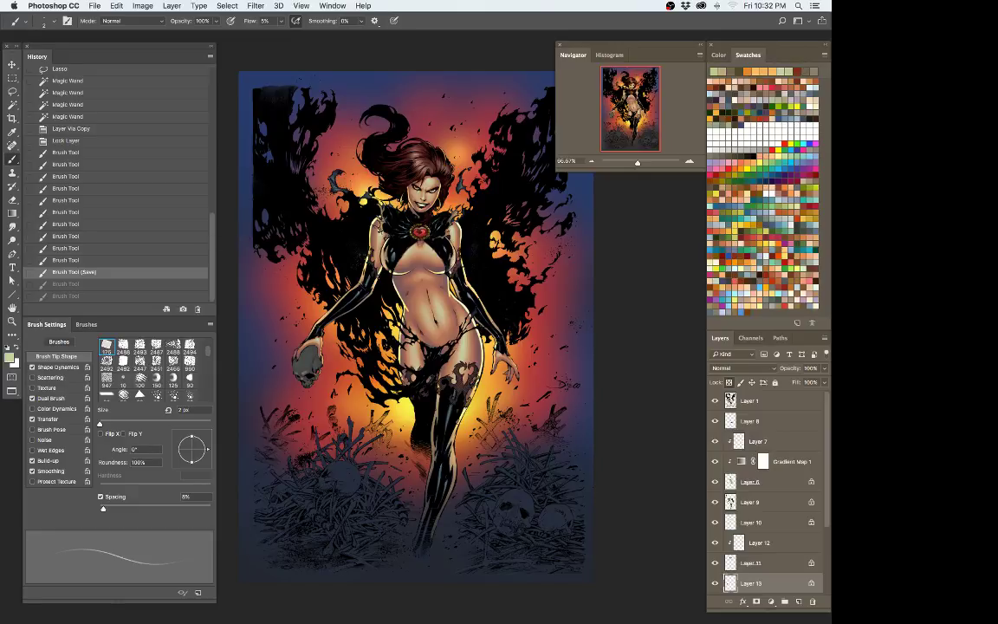
pyautogui.press('Tab')
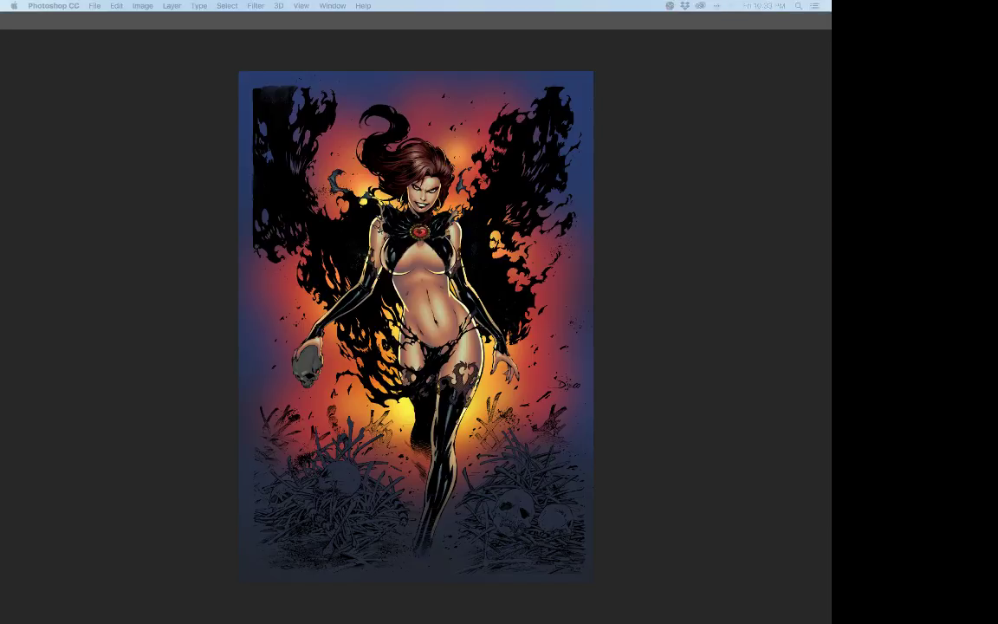